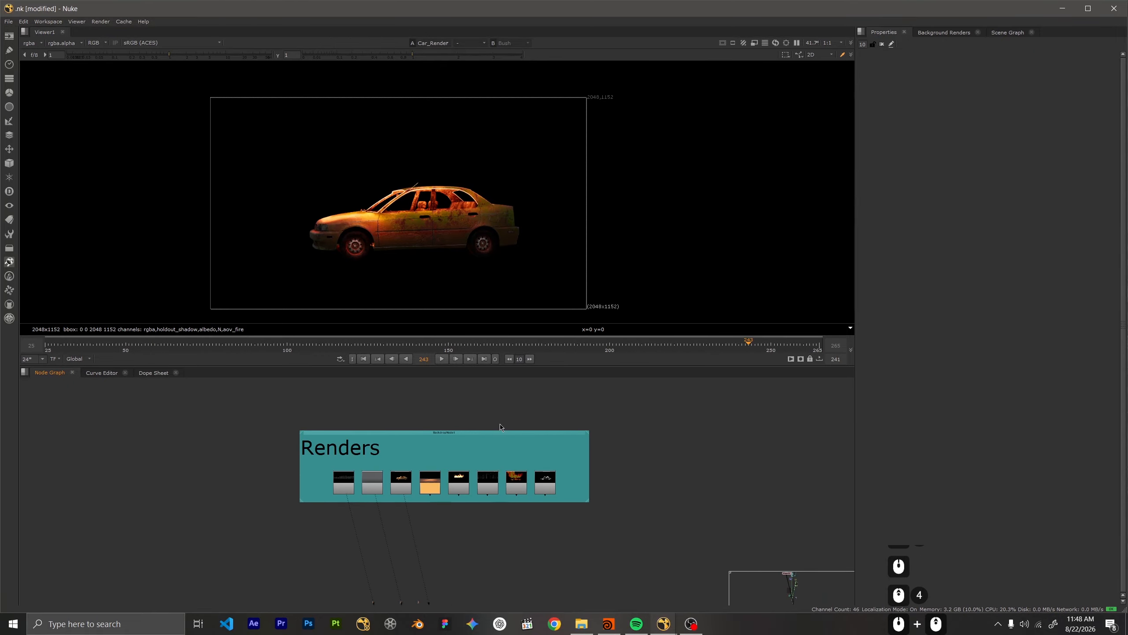
Review the Bush, Fog and ground render nodes one at a time in the viewer
click(430, 491)
key(1)
scroll(430, 491, up, 2)
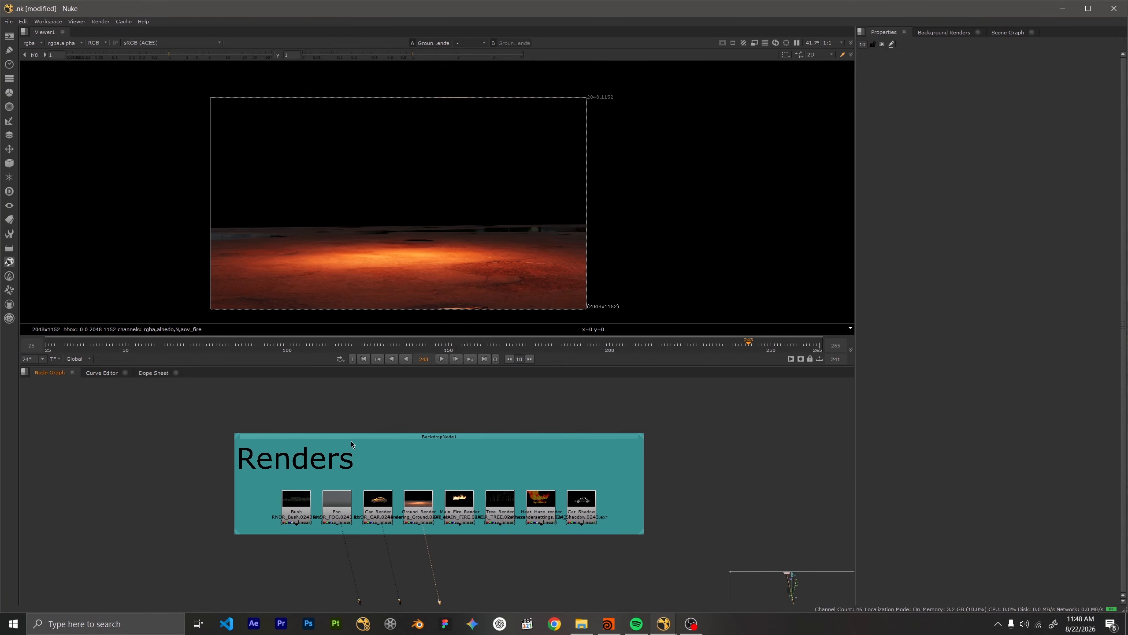
click(303, 500)
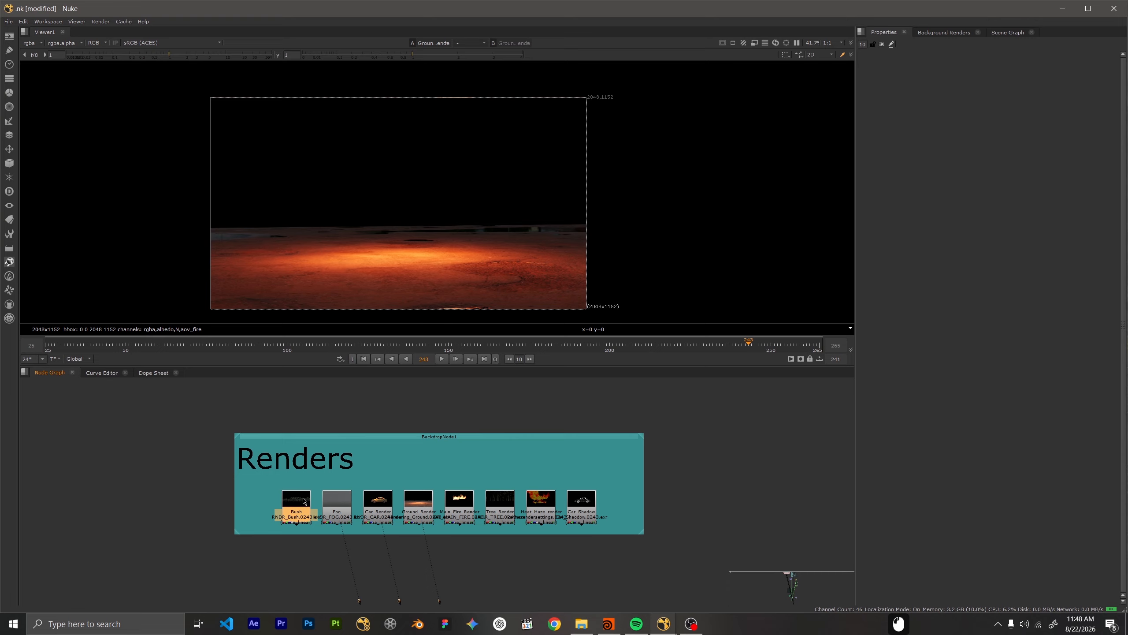
key(1)
click(338, 497)
key(2)
click(372, 498)
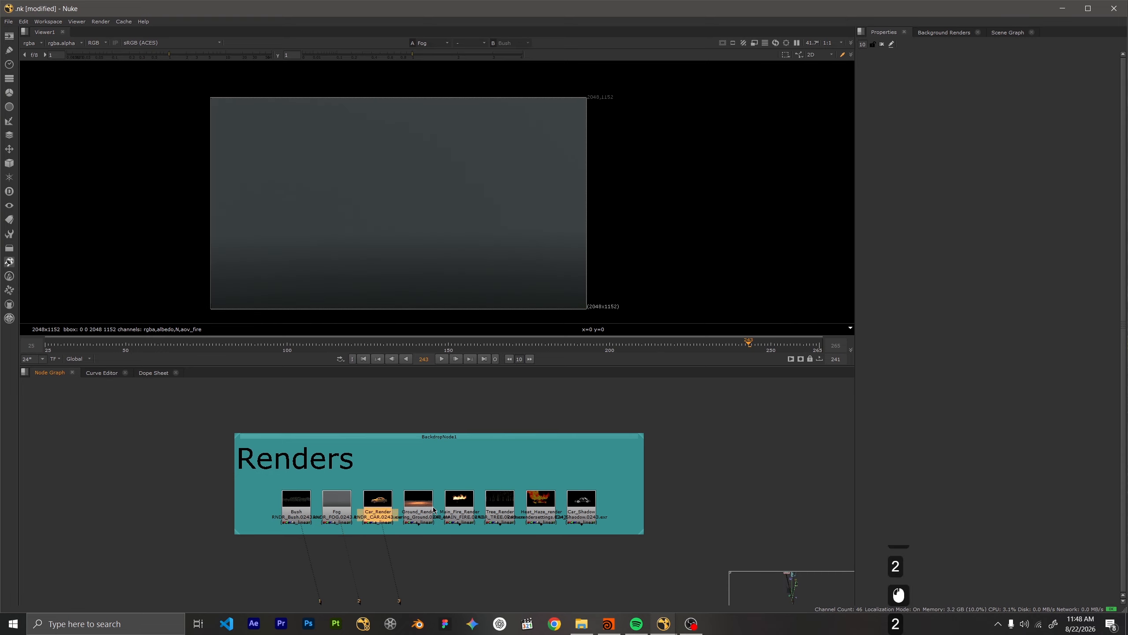
click(431, 507)
key(3)
Show the Main_Fire_Render node in the viewer and inspect the flames around the car up close
click(471, 507)
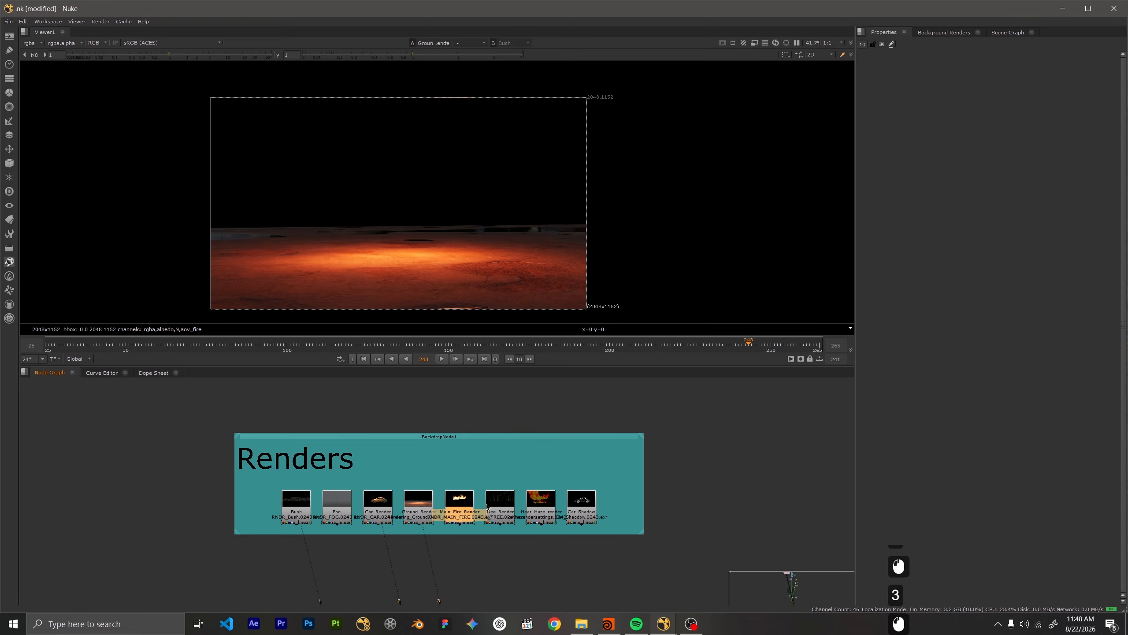
key(3)
click(498, 511)
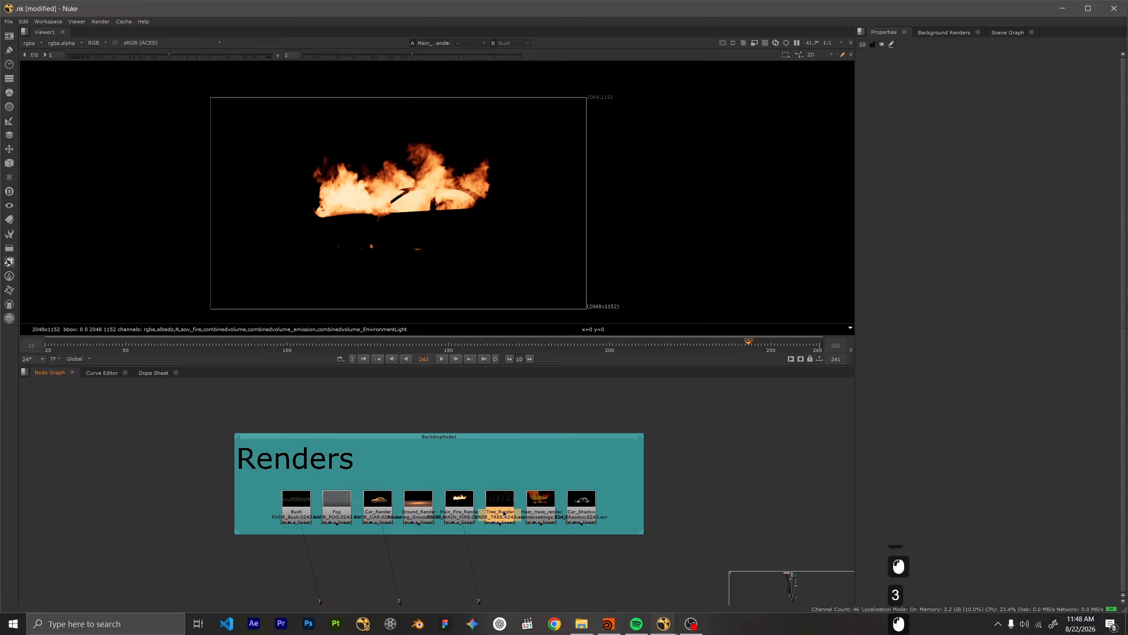
scroll(400, 202, up, 5)
scroll(444, 219, down, 5)
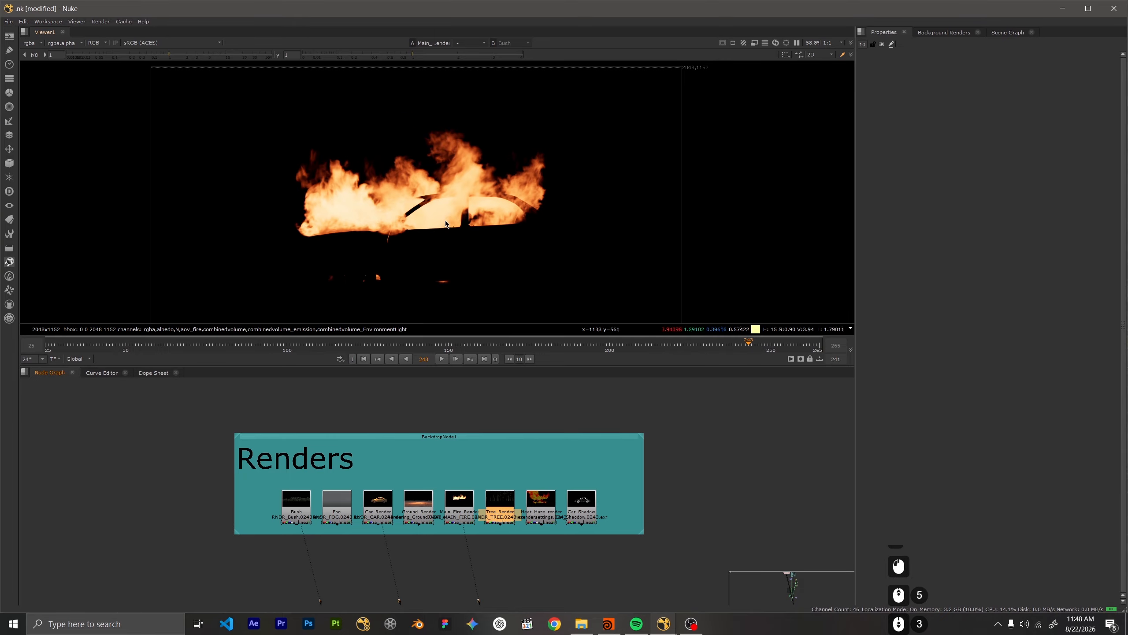
Check the main fire render at several frames across the timeline, from frame 87 to frame 264
click(416, 345)
click(245, 345)
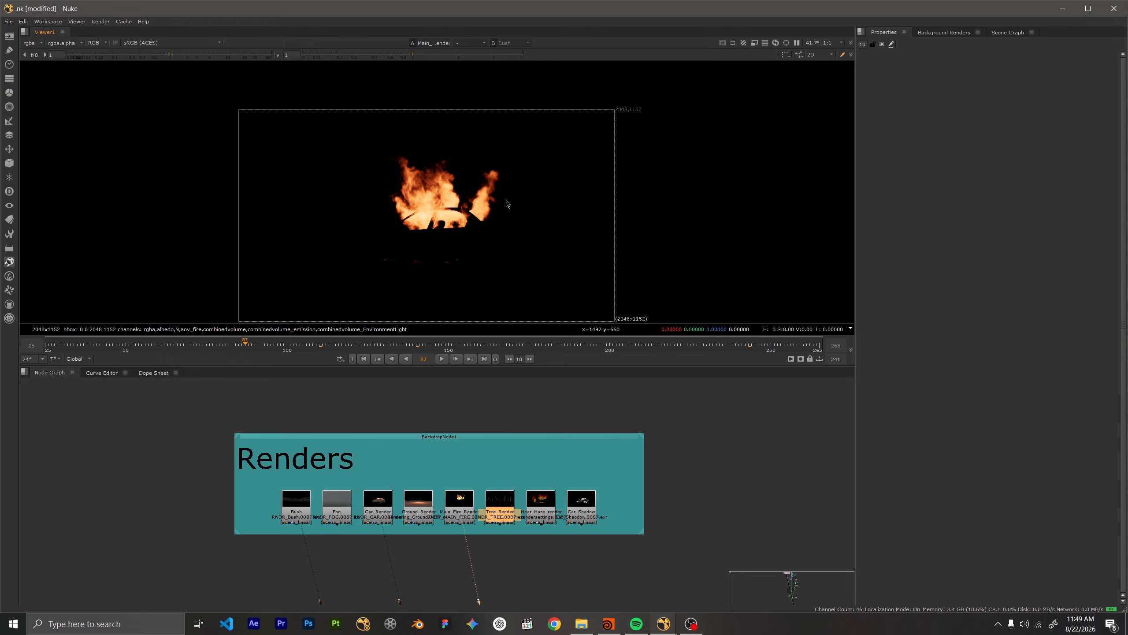
scroll(459, 201, up, 3)
click(493, 348)
click(623, 347)
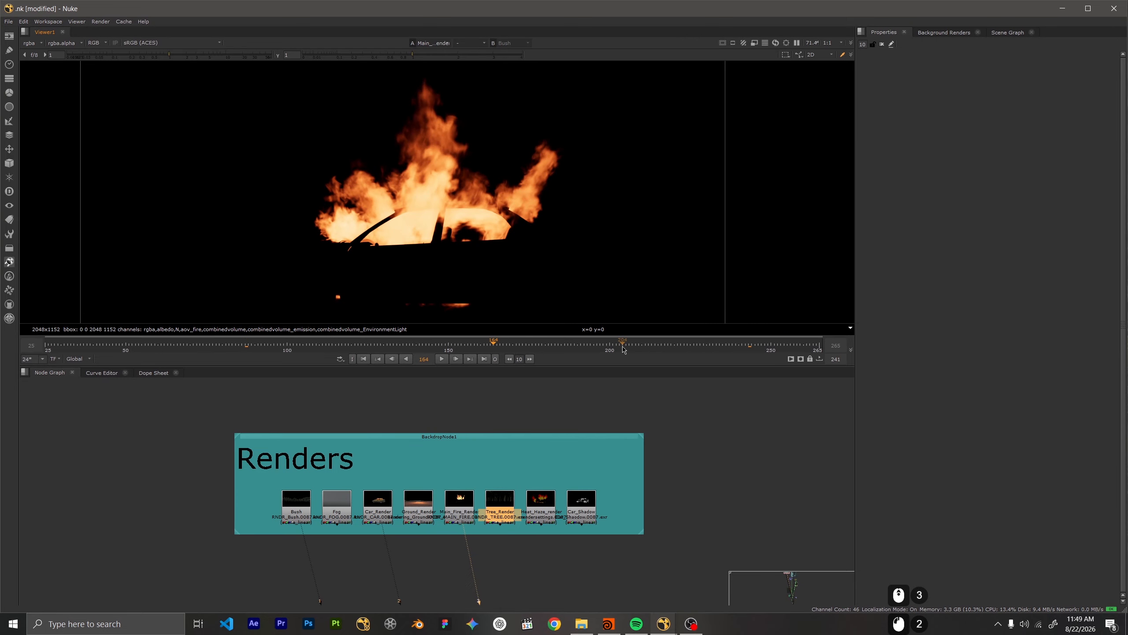
click(730, 344)
click(778, 340)
click(814, 336)
click(815, 338)
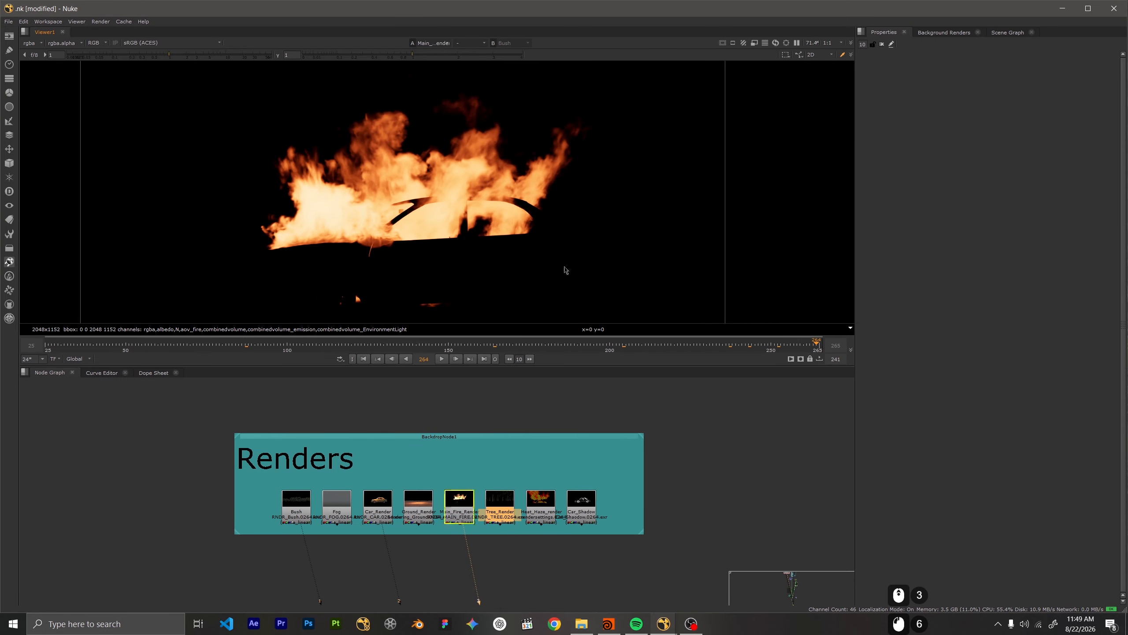
scroll(564, 269, down, 5)
Show the heat haze render in the viewer and examine it at frame 121
click(541, 499)
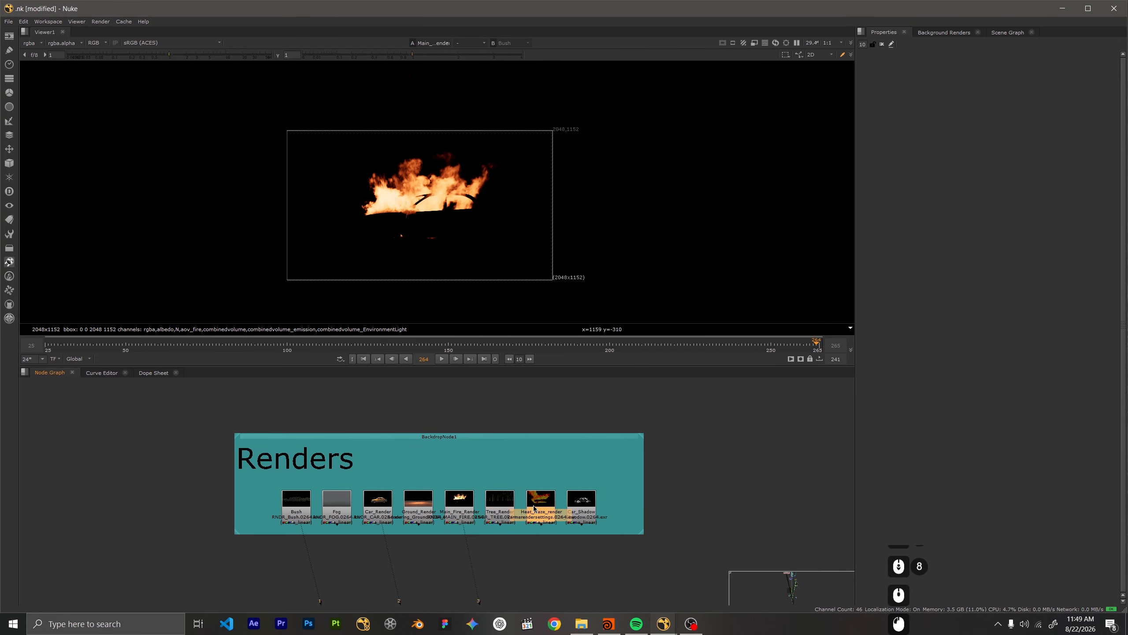
key(1)
scroll(375, 174, up, 4)
click(449, 350)
click(355, 343)
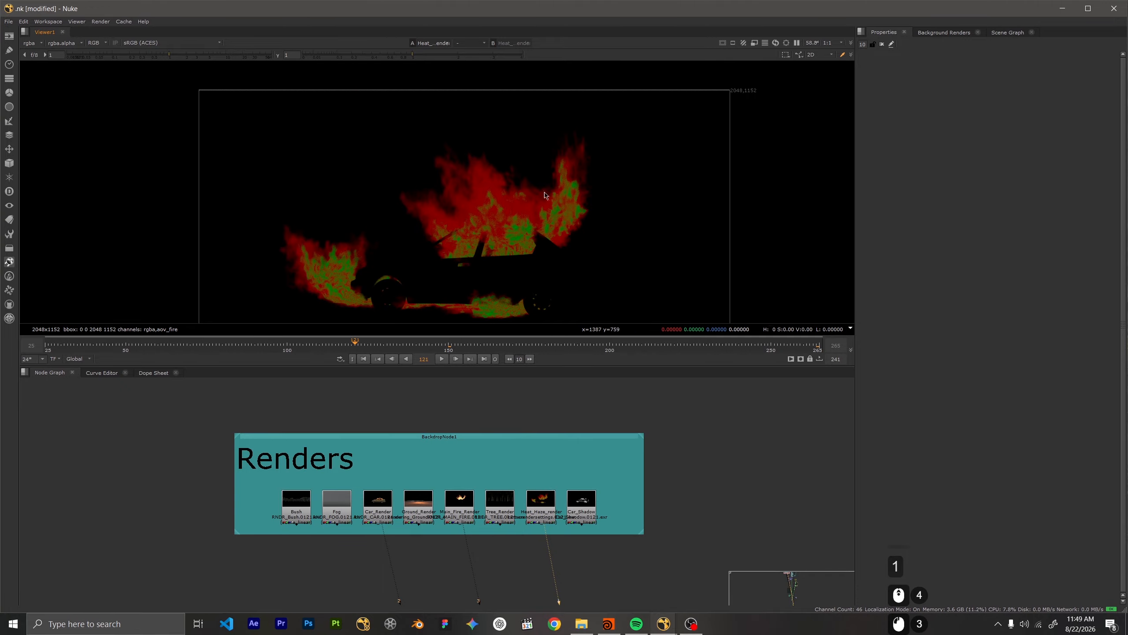
middle_drag(490, 175, 484, 163)
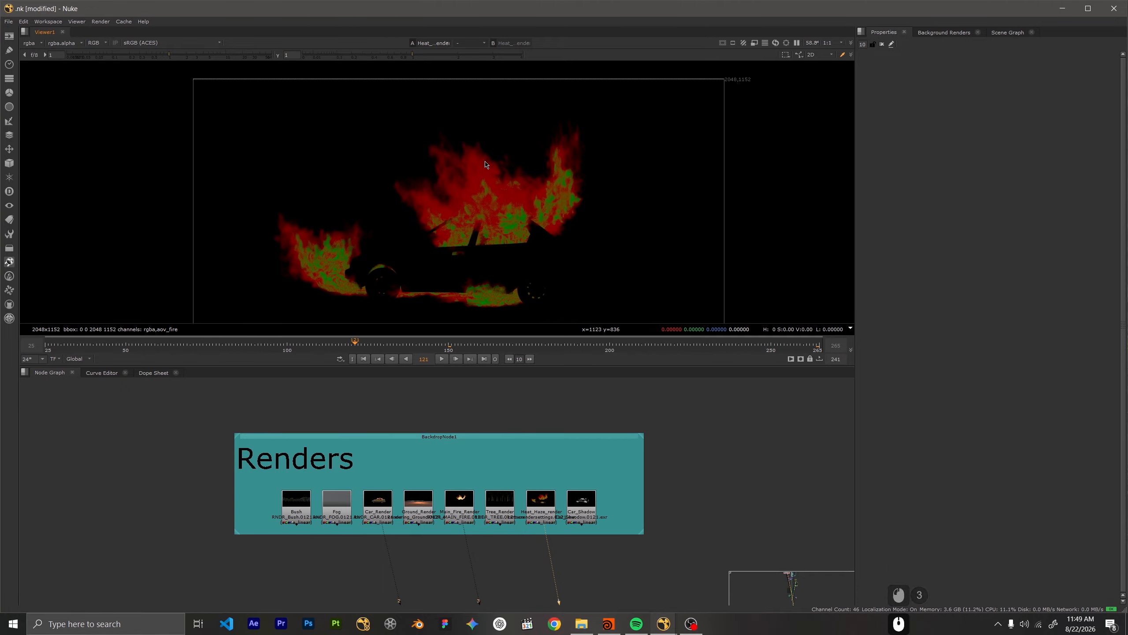
View the Car_Shadow node's output, followed by the Car_Render node's output
click(590, 493)
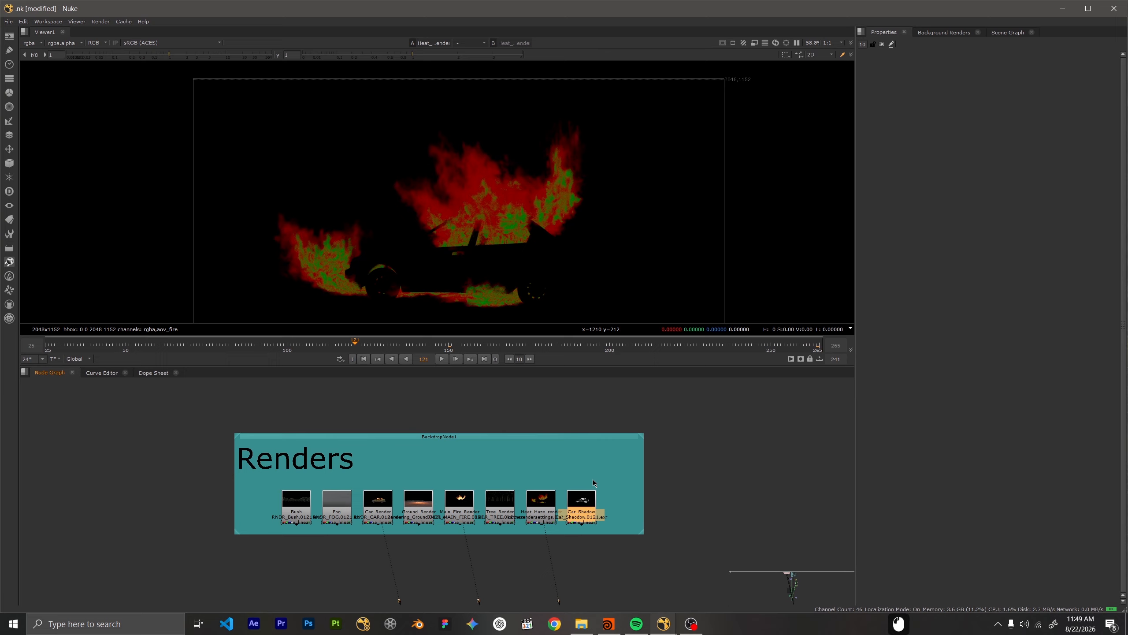
key(1)
click(378, 500)
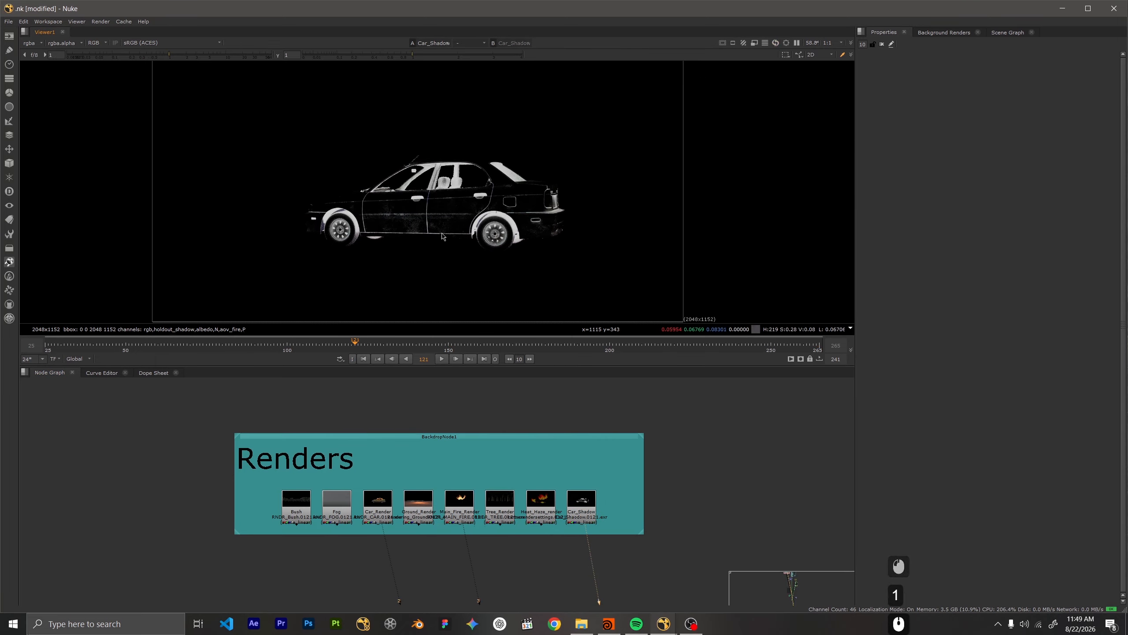
key(3)
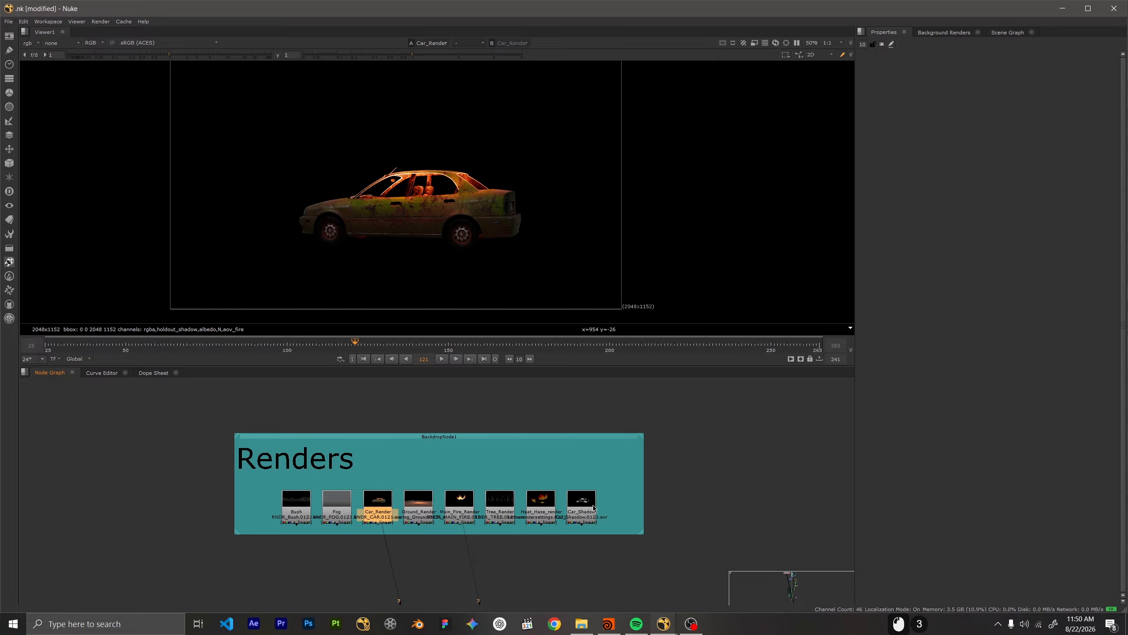
click(377, 516)
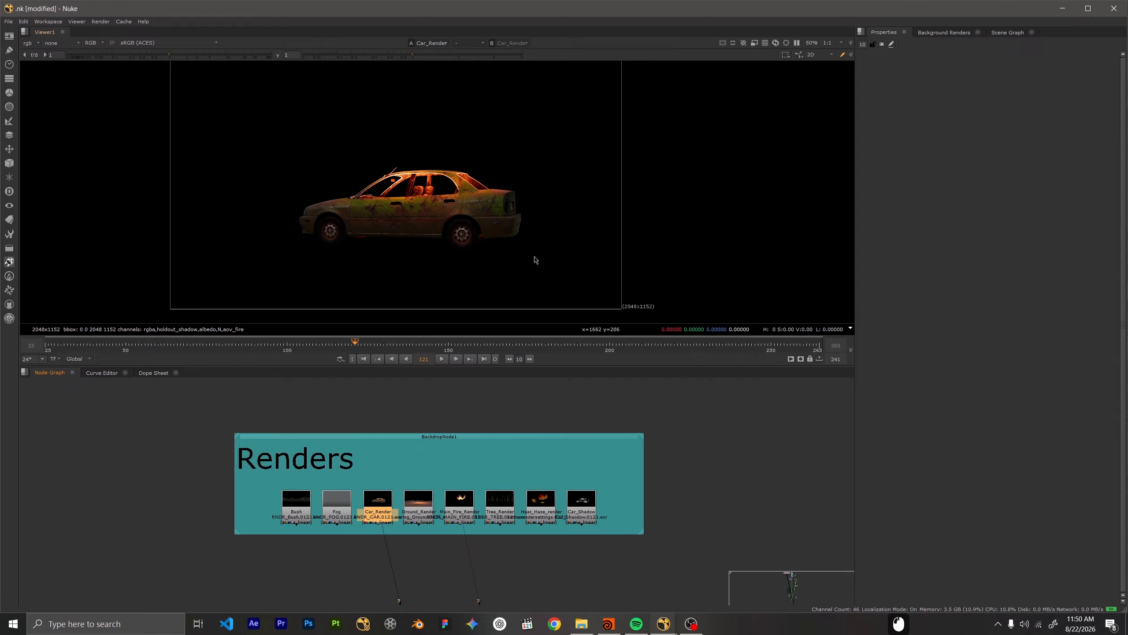
scroll(417, 212, up, 1)
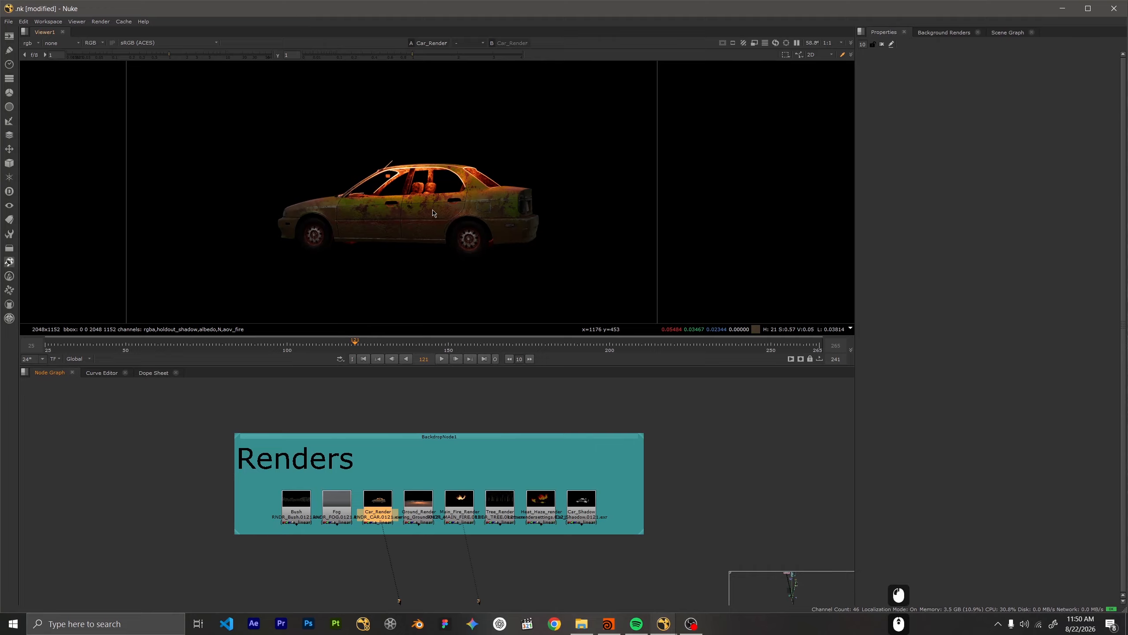
Display the holdout_shadow layer of Car_Render and examine the noise and colour of the shadow beneath the car
click(33, 43)
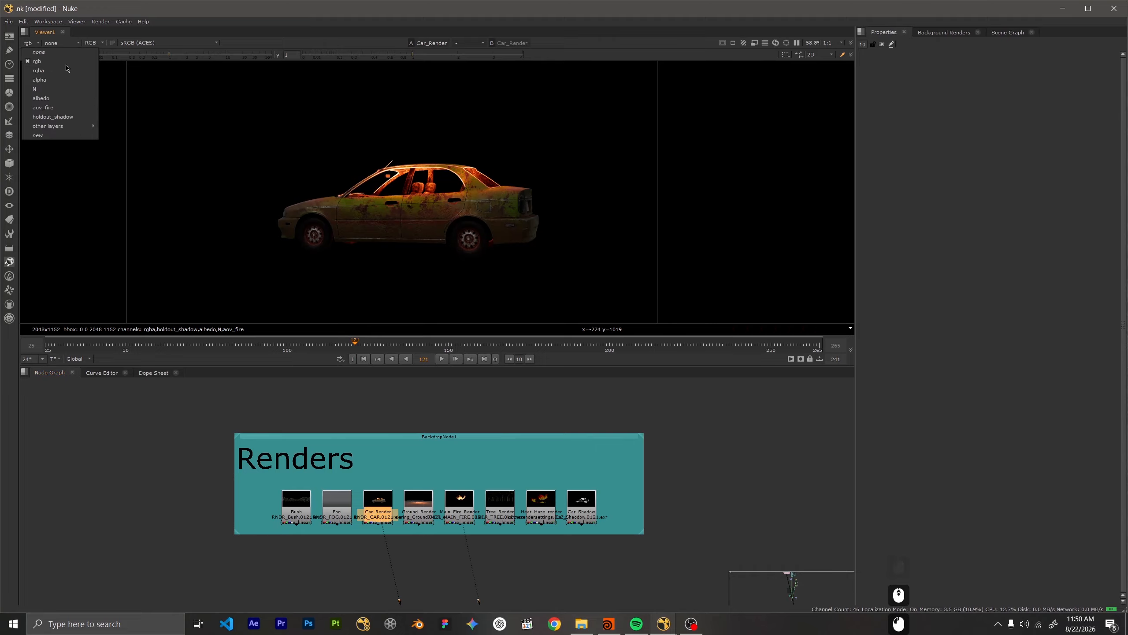
click(80, 117)
middle_drag(468, 262, 446, 241)
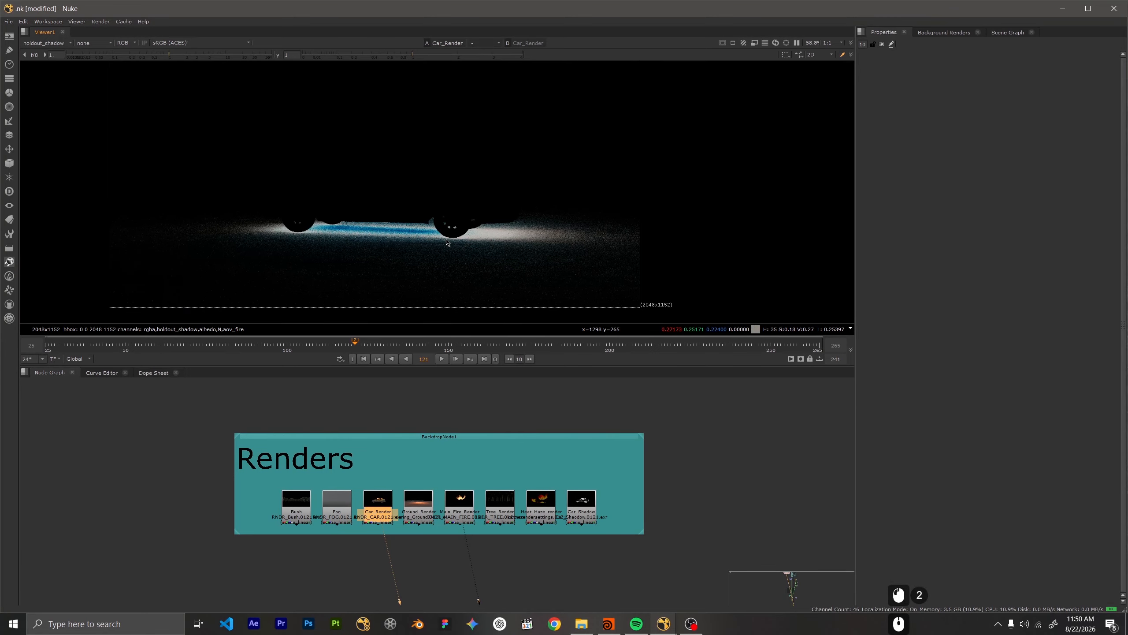
scroll(453, 222, up, 4)
scroll(491, 222, down, 1)
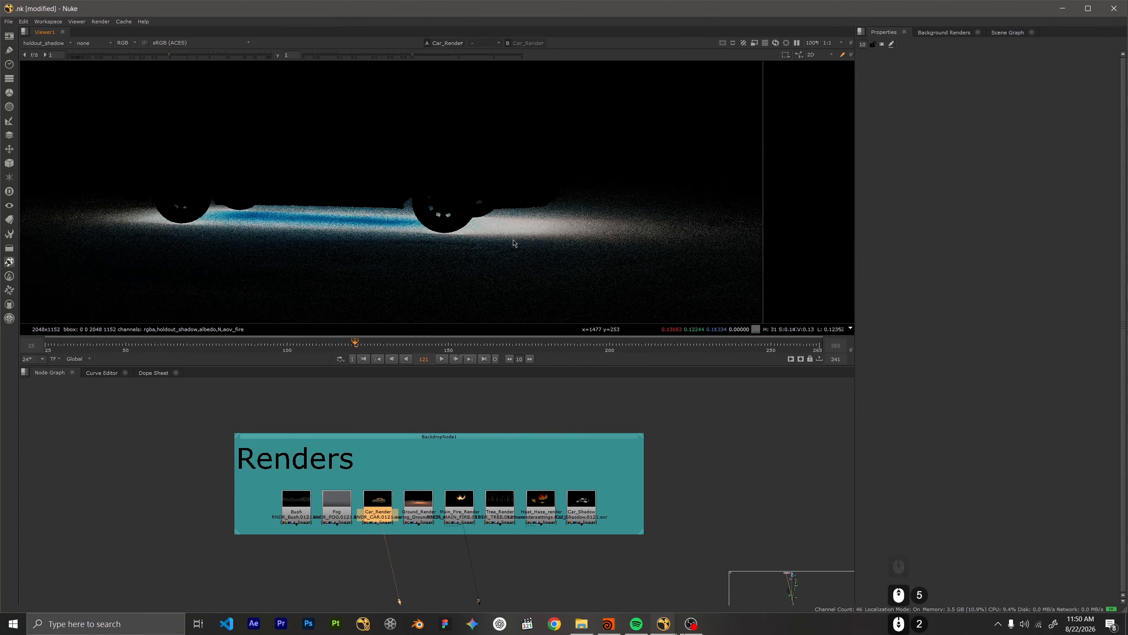
middle_drag(516, 244, 459, 242)
scroll(495, 199, up, 3)
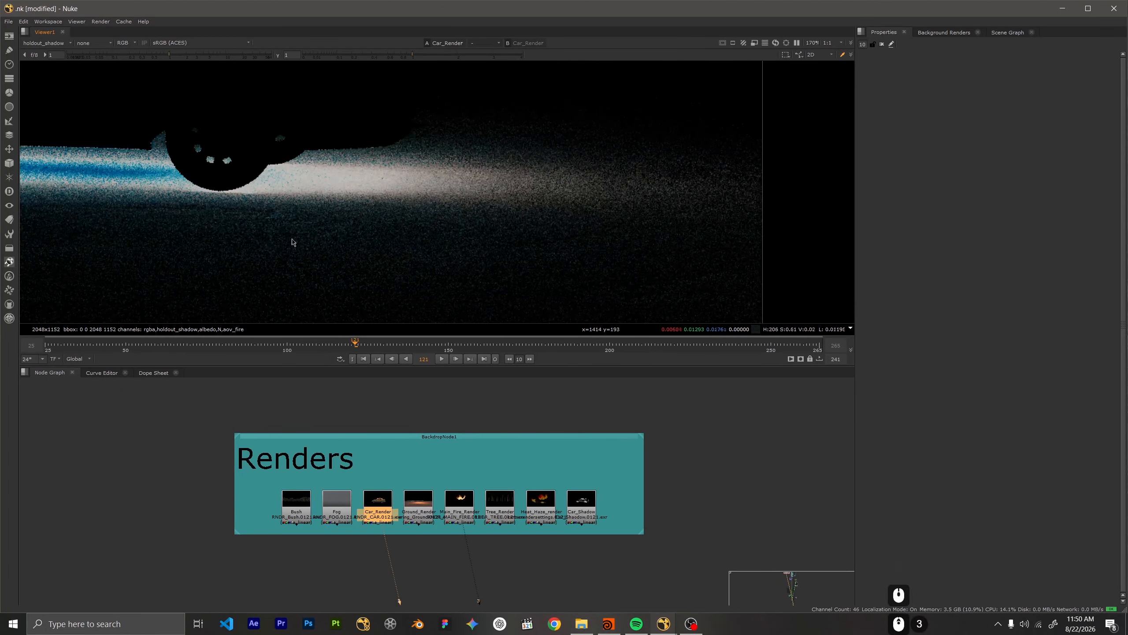
scroll(491, 231, down, 2)
middle_drag(325, 229, 358, 254)
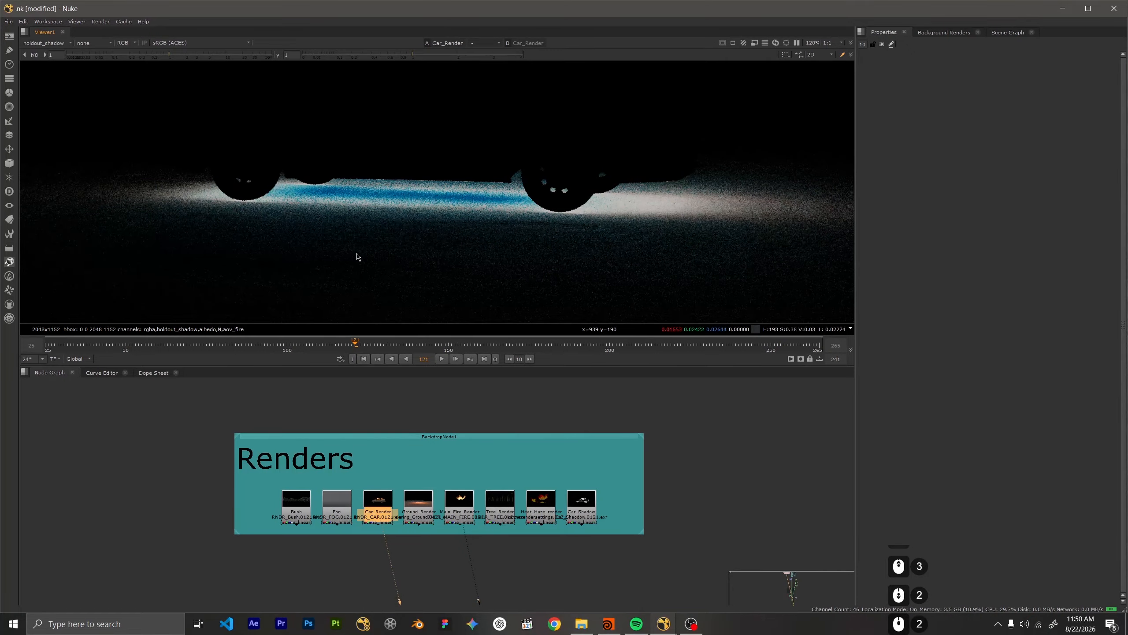
scroll(365, 266, down, 2)
scroll(435, 263, down, 1)
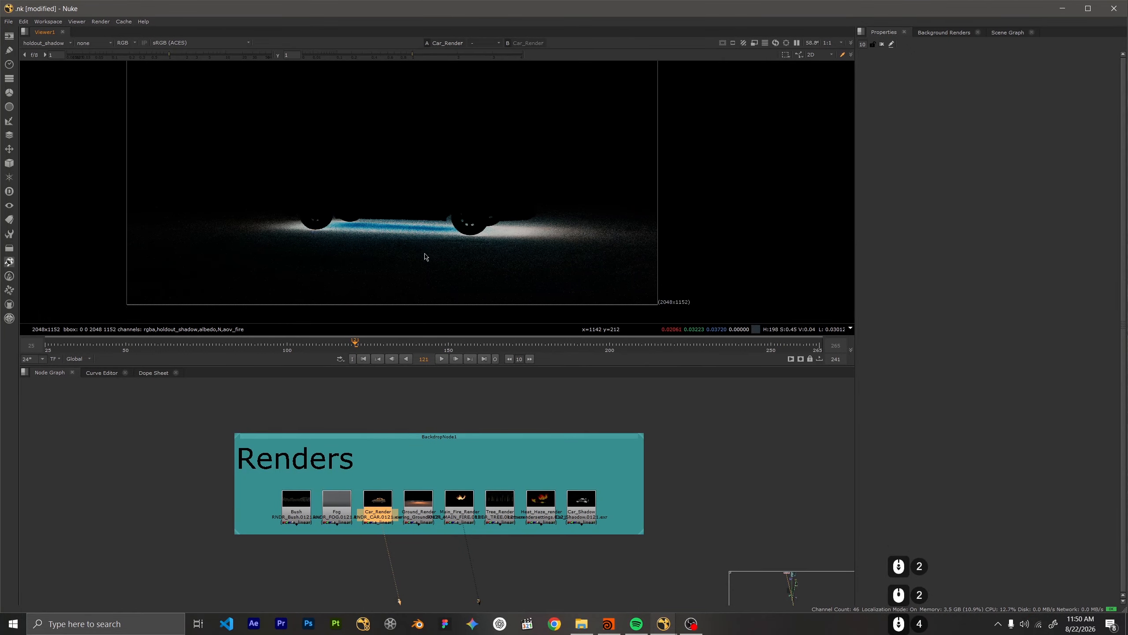
Show the holdout_shadow layer of the Car_Shadow node and inspect it around the wheel
click(592, 509)
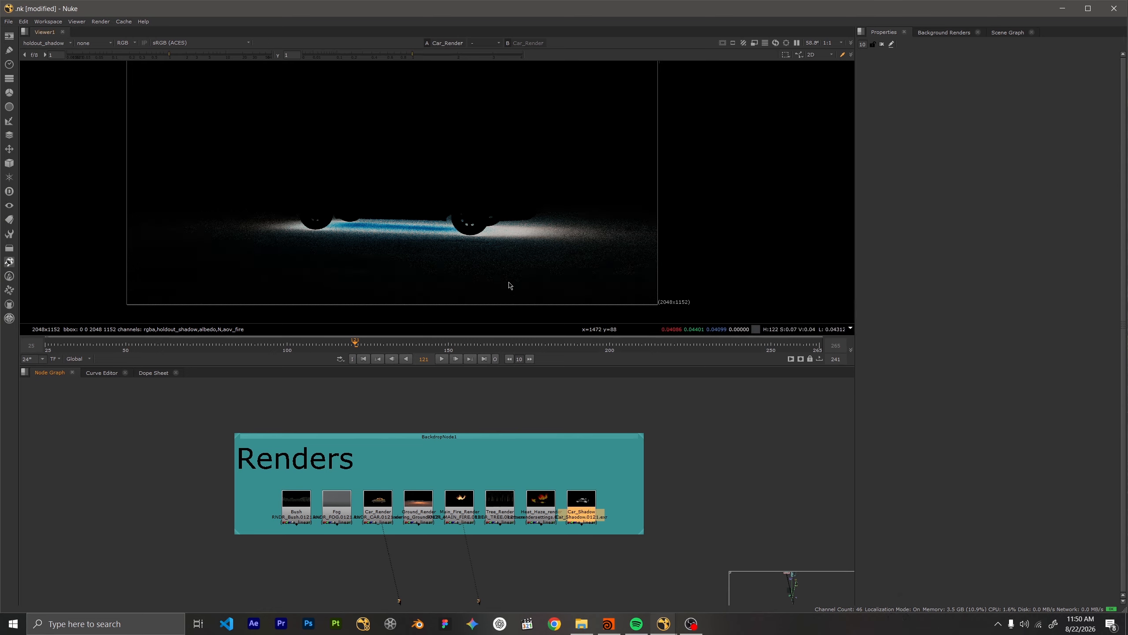
key(1)
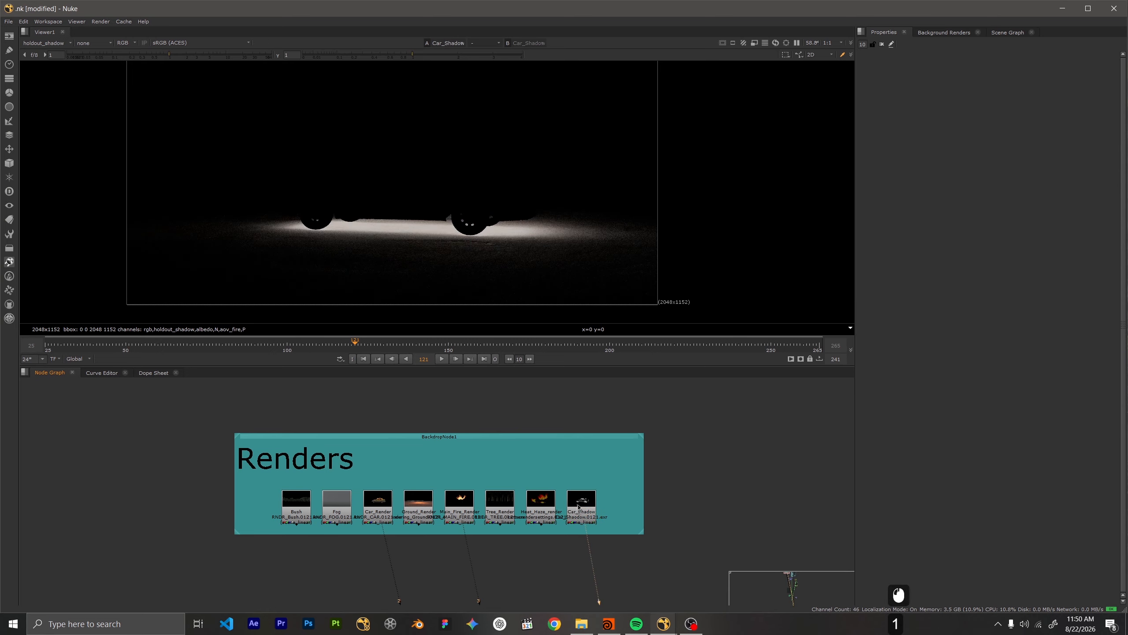
scroll(448, 244, up, 6)
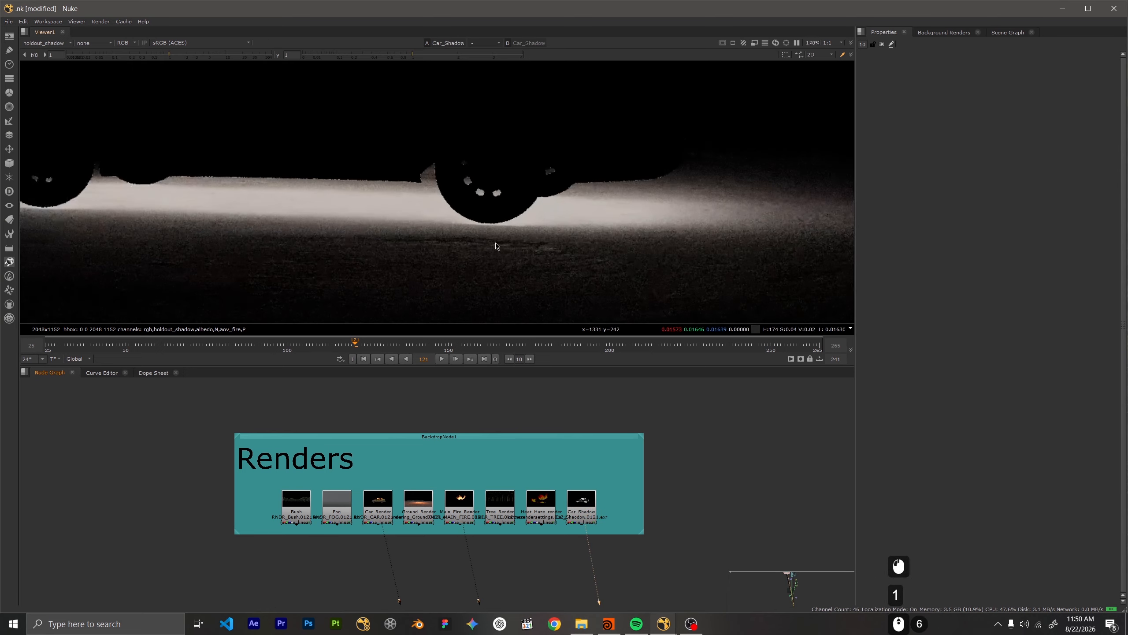
Load Car_Render as a second viewer input and compare its holdout_shadow layer with that of Car_Shadow
click(382, 510)
key(2)
key(1)
key(2)
key(2)
key(1)
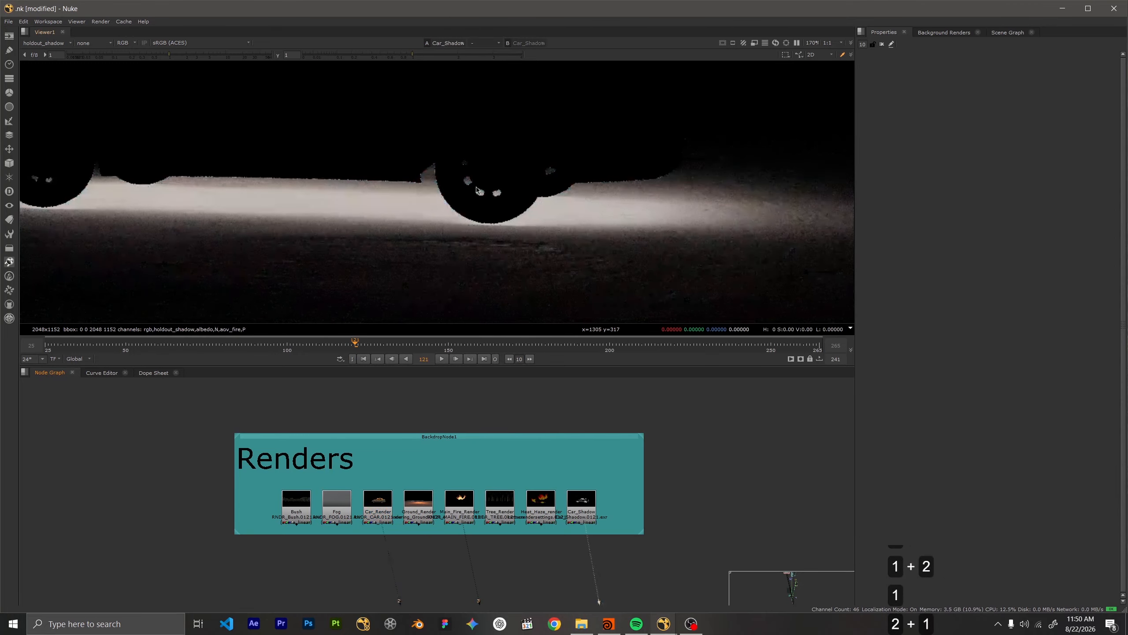
key(2)
scroll(637, 250, down, 5)
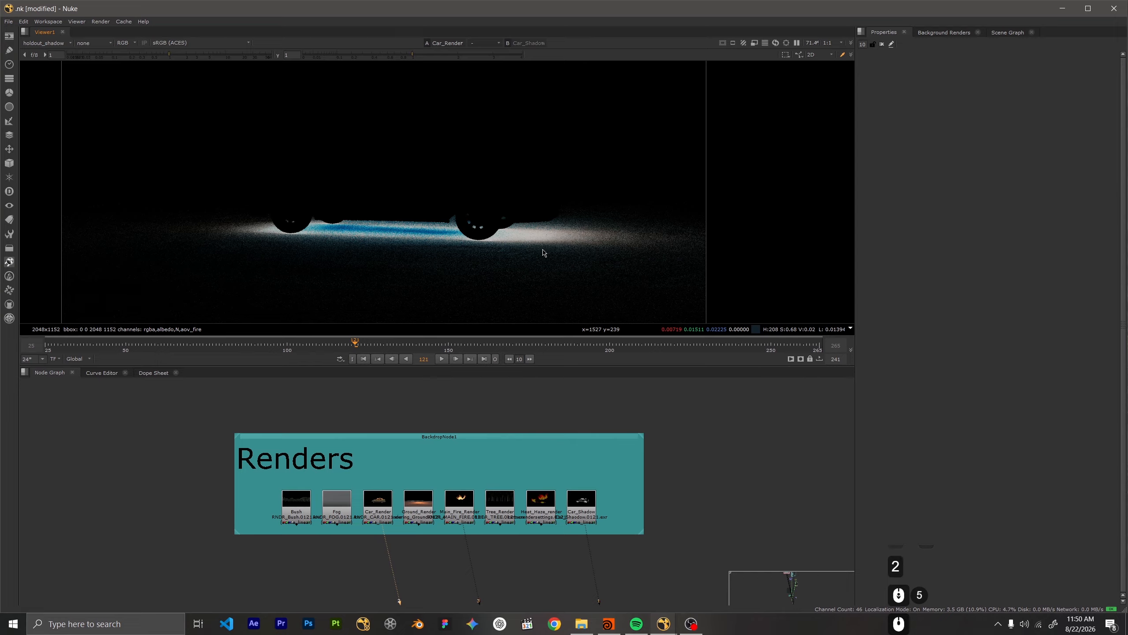
key(2)
key(1)
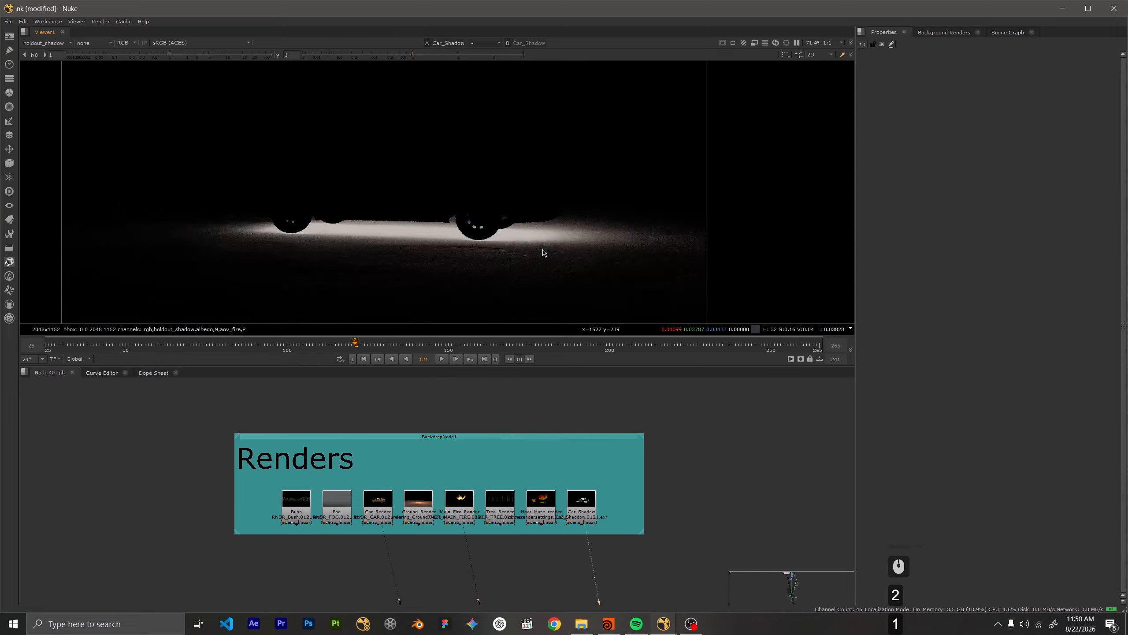
Examine the Car_Shadow holdout shadow closely along the ground and around both wheels
scroll(605, 259, up, 3)
middle_drag(586, 252, 650, 252)
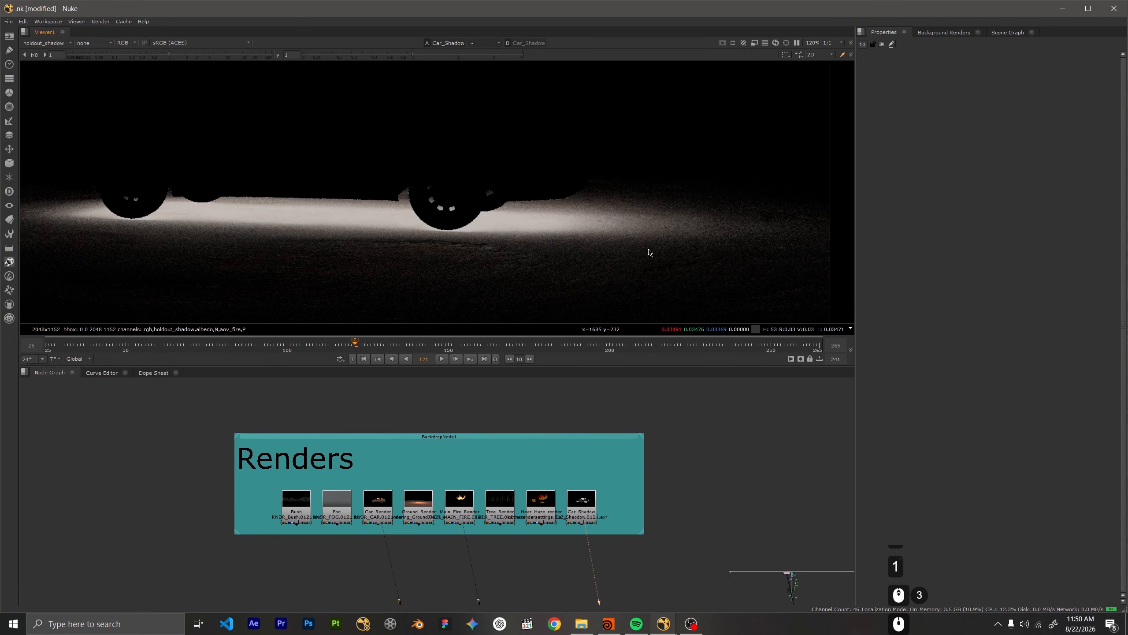
middle_drag(433, 245, 604, 244)
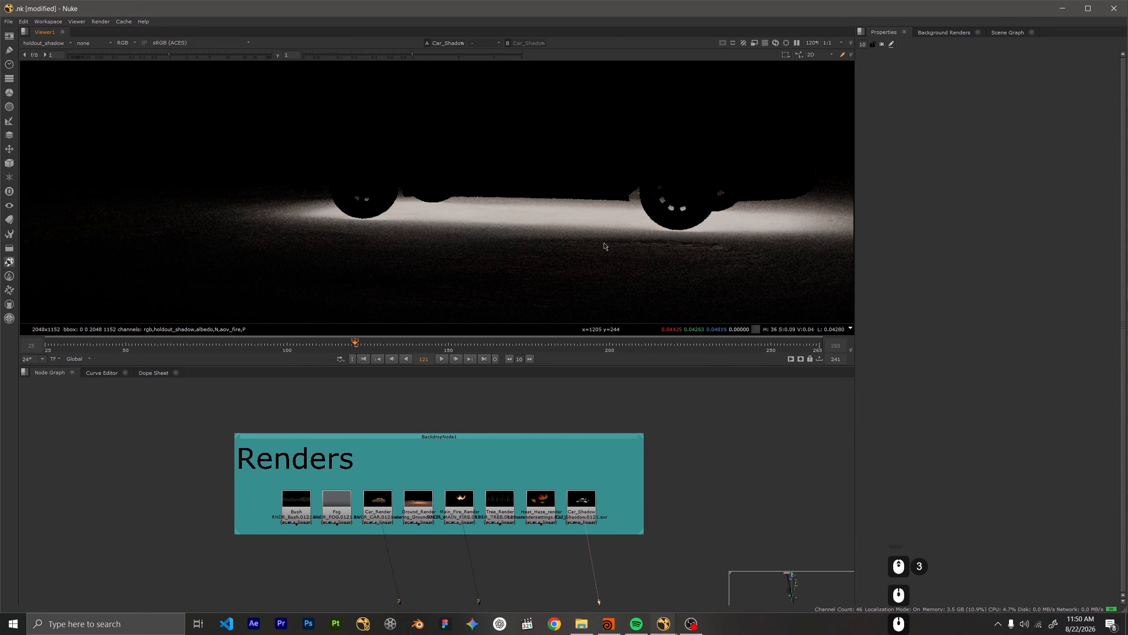
scroll(327, 244, up, 6)
scroll(629, 219, down, 8)
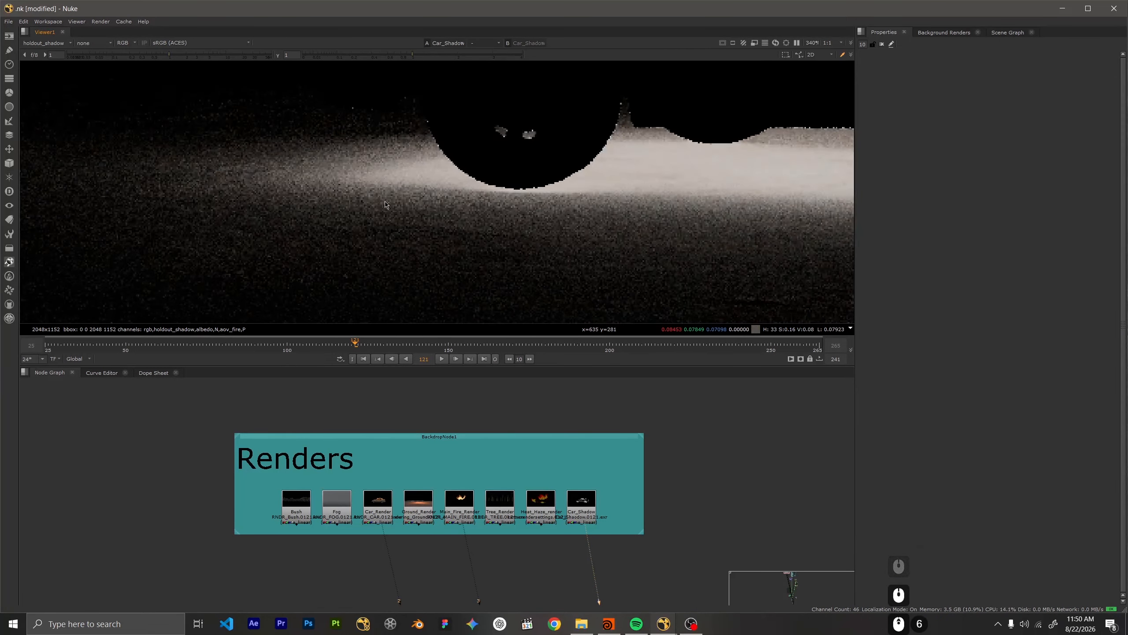
middle_drag(565, 250, 510, 262)
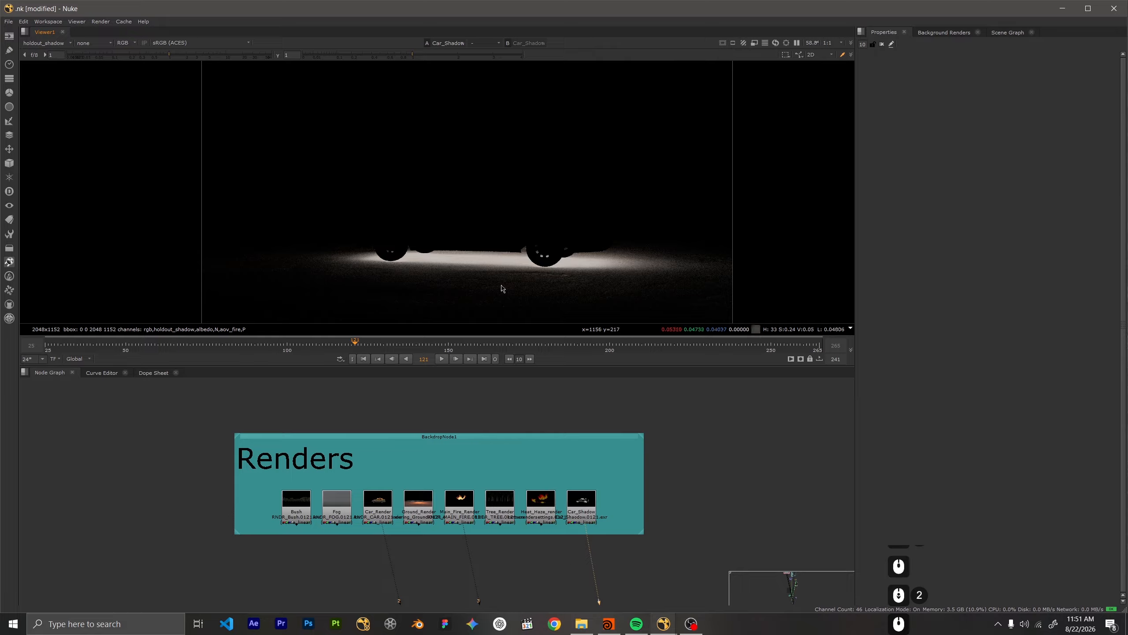
Alternate the viewer between Car_Shadow and Car_Render to compare the full-width holdout shadows again
key(1)
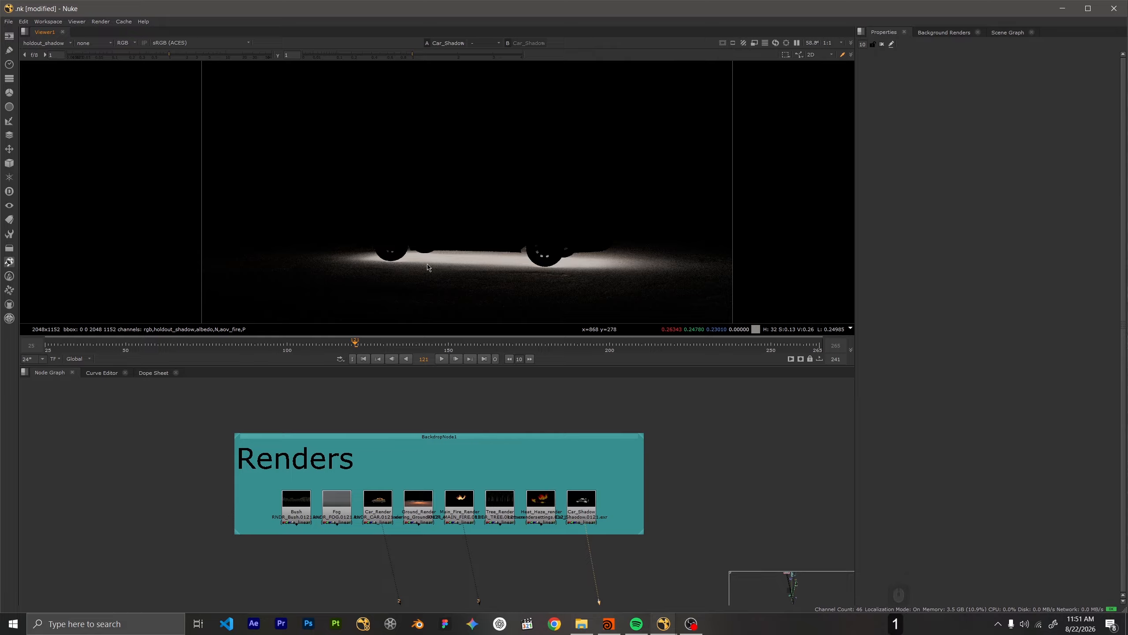
key(2)
key(1)
key(2)
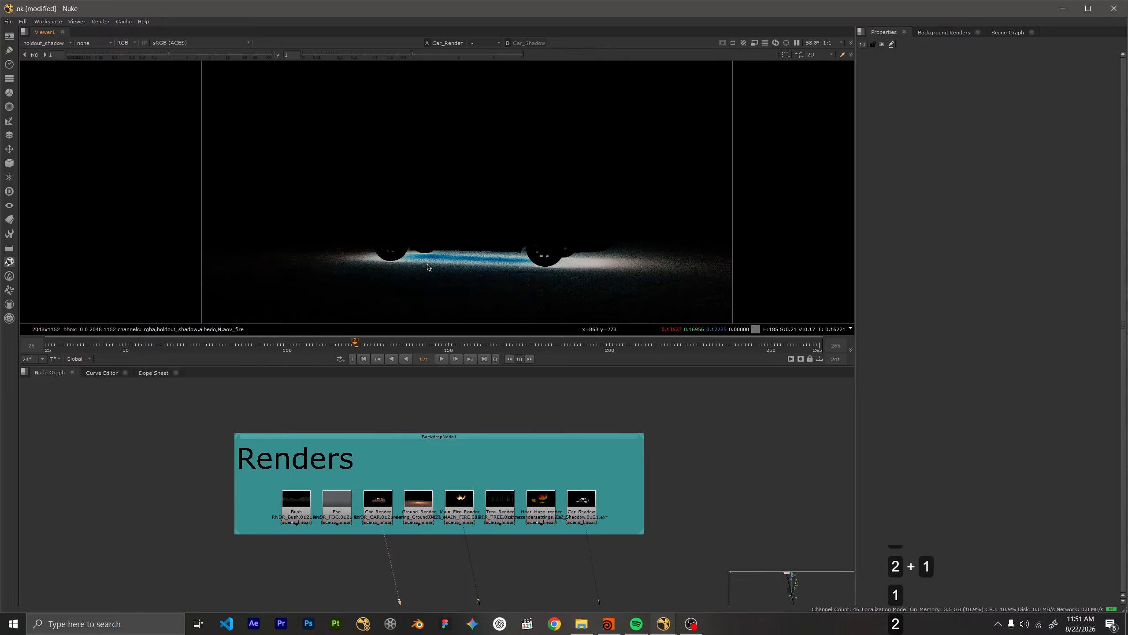
Keep flipping between the Car_Render and Car_Shadow holdout shadows to compare the area beneath the car, ending on Car_Shadow
key(1)
key(2)
key(1)
key(2)
key(1)
key(2)
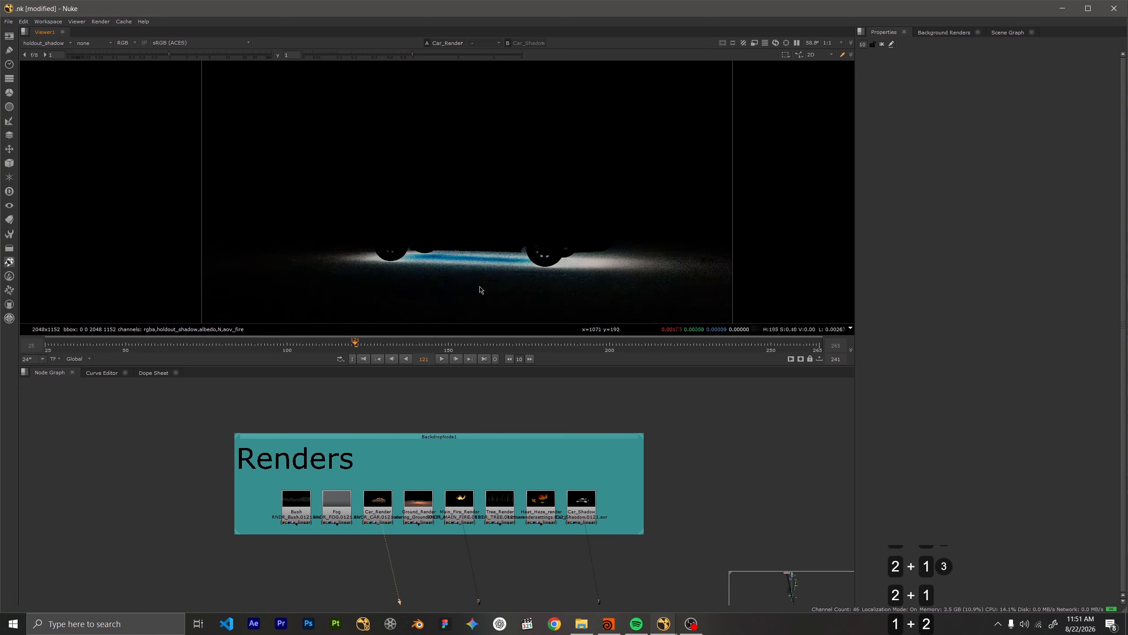
key(1)
Find the Ground_Render1 node at the start of the Ground Composite group and show it in the viewer
scroll(715, 523, down, 7)
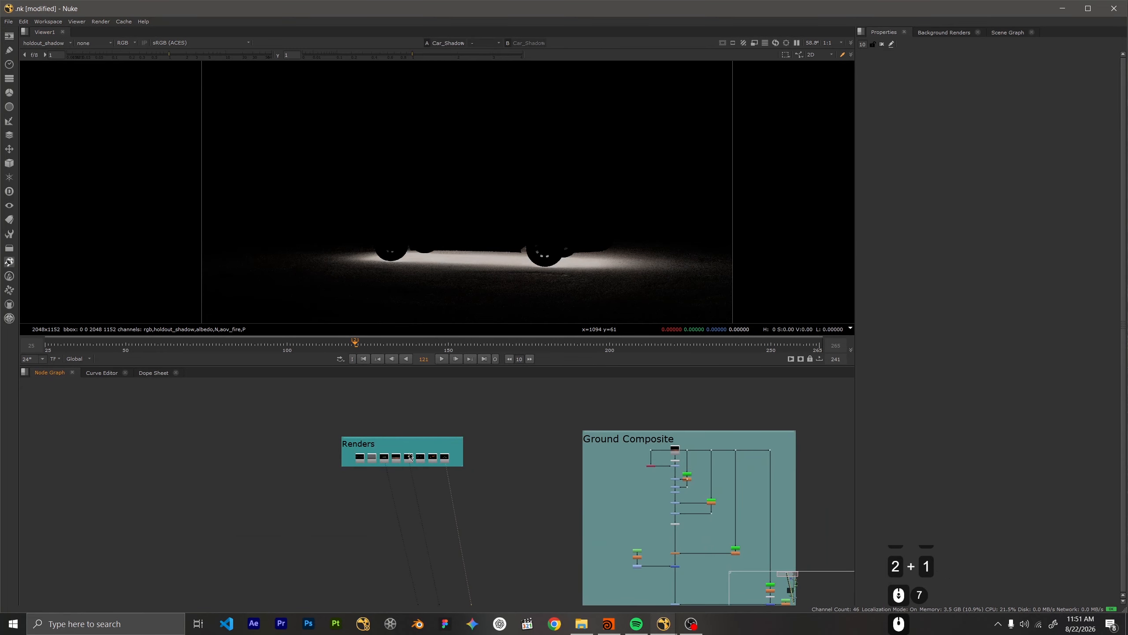
scroll(394, 458, up, 7)
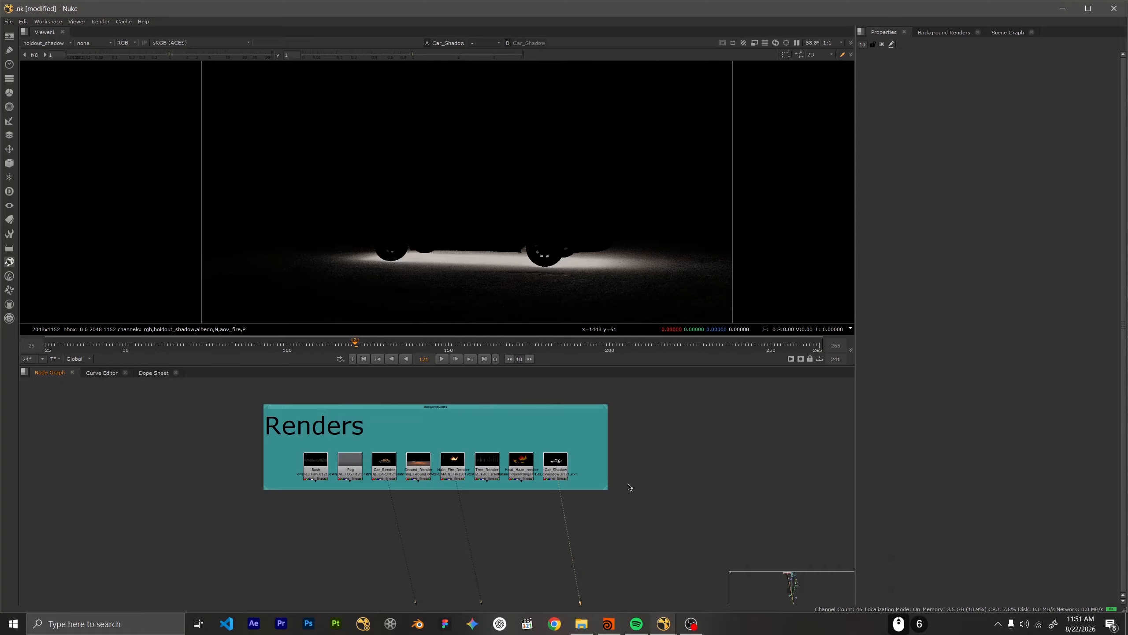
middle_drag(629, 485, 407, 495)
middle_drag(615, 492, 223, 471)
scroll(516, 471, down, 4)
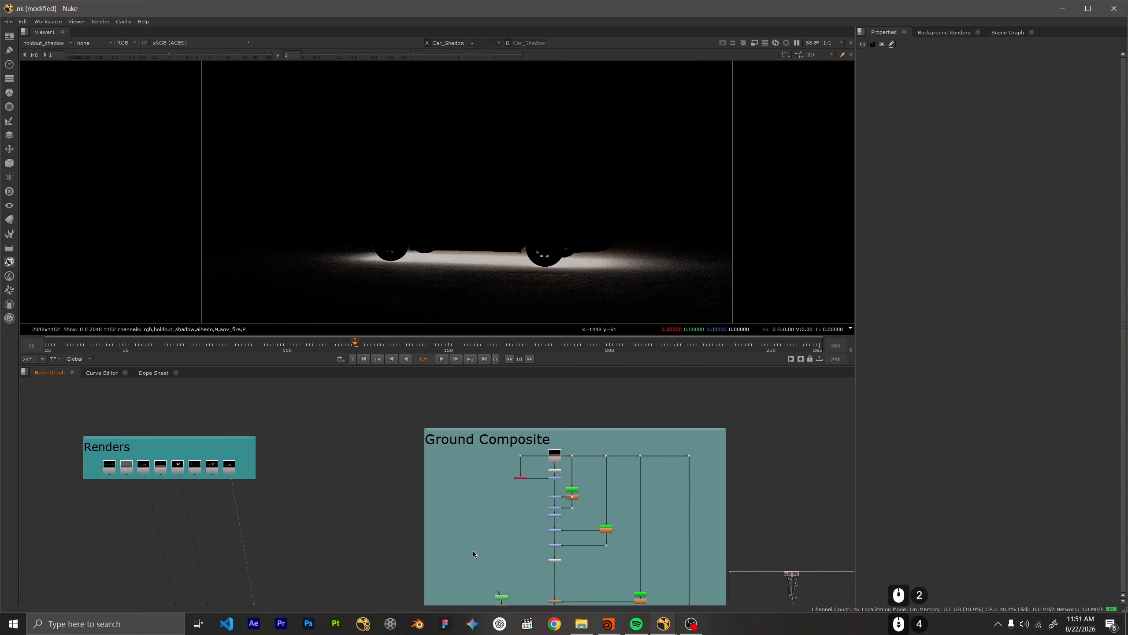
middle_drag(472, 549, 336, 521)
scroll(344, 521, up, 1)
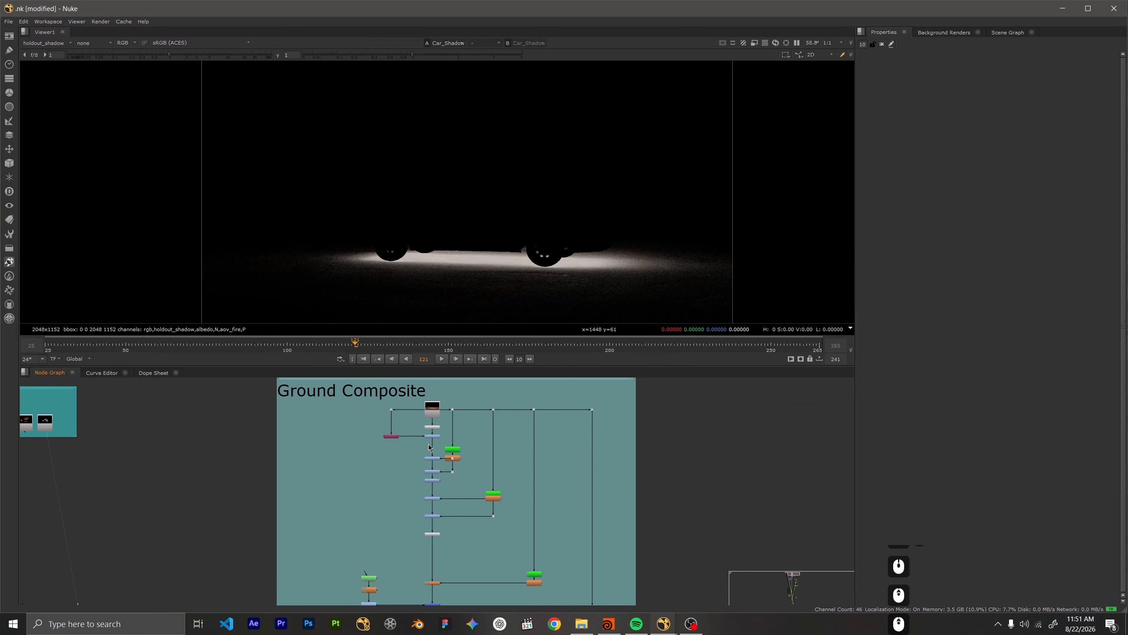
scroll(428, 444, up, 3)
scroll(390, 478, up, 3)
click(441, 420)
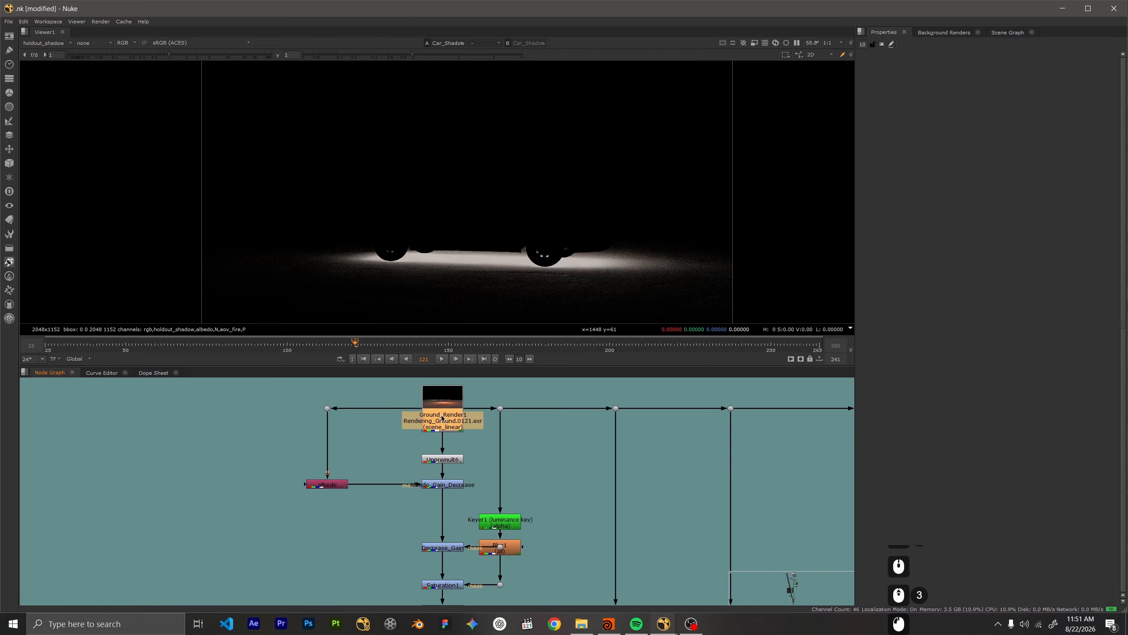
key(2)
Set the viewer's layer to rgba and display Ground_Render1 in colour with the whole frame in view
scroll(446, 295, down, 3)
middle_drag(446, 298, 433, 252)
key(a)
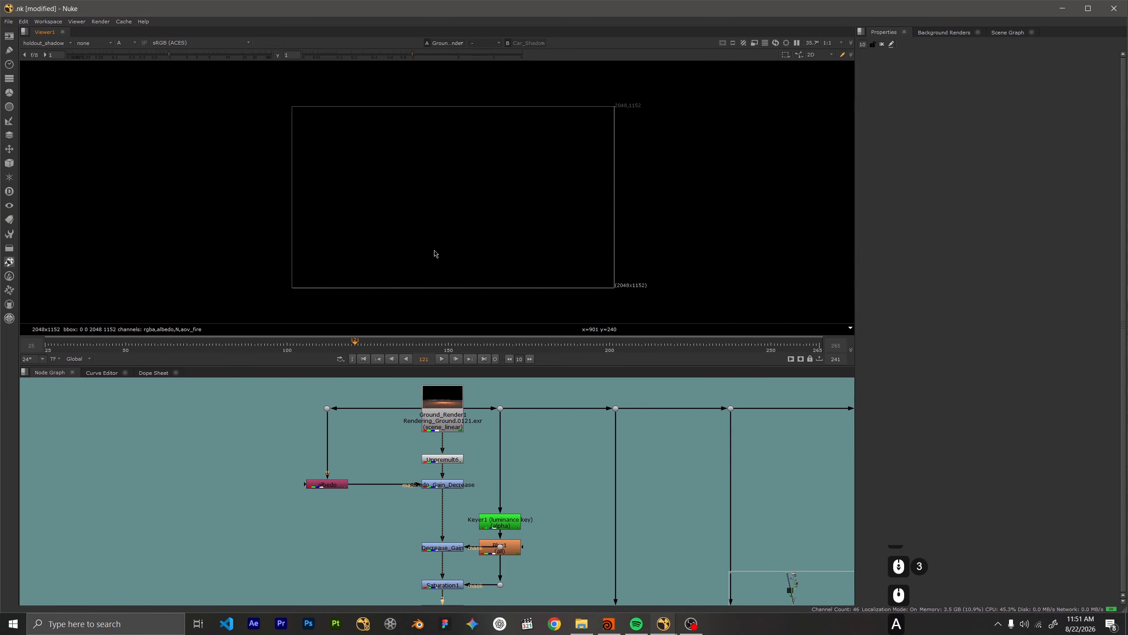
click(52, 44)
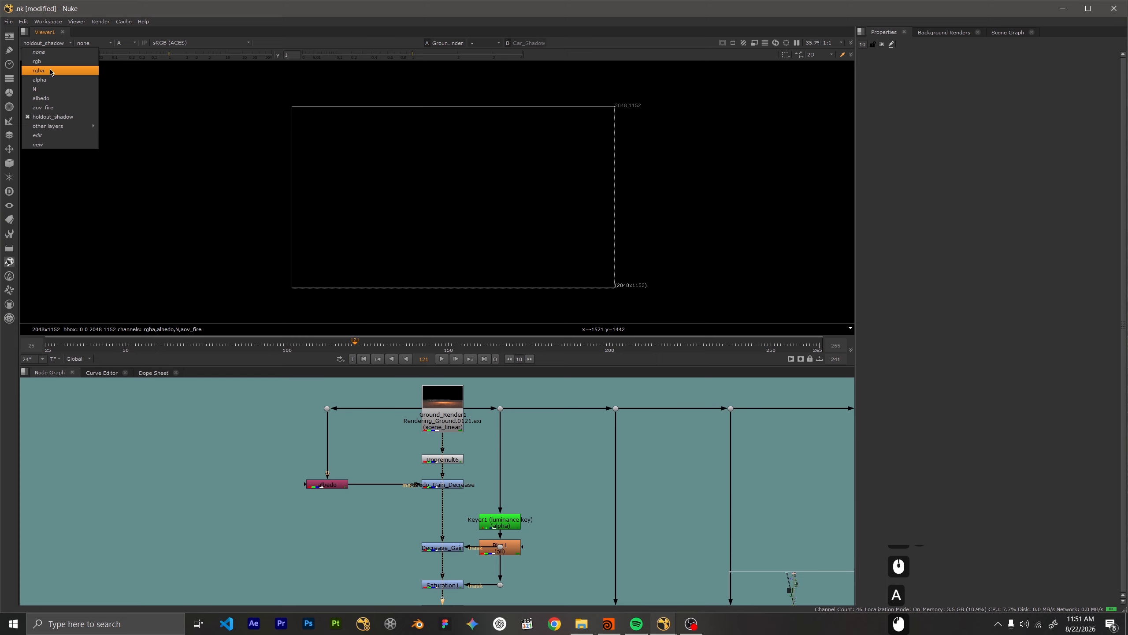
click(51, 71)
scroll(499, 249, up, 2)
key(a)
scroll(499, 252, down, 3)
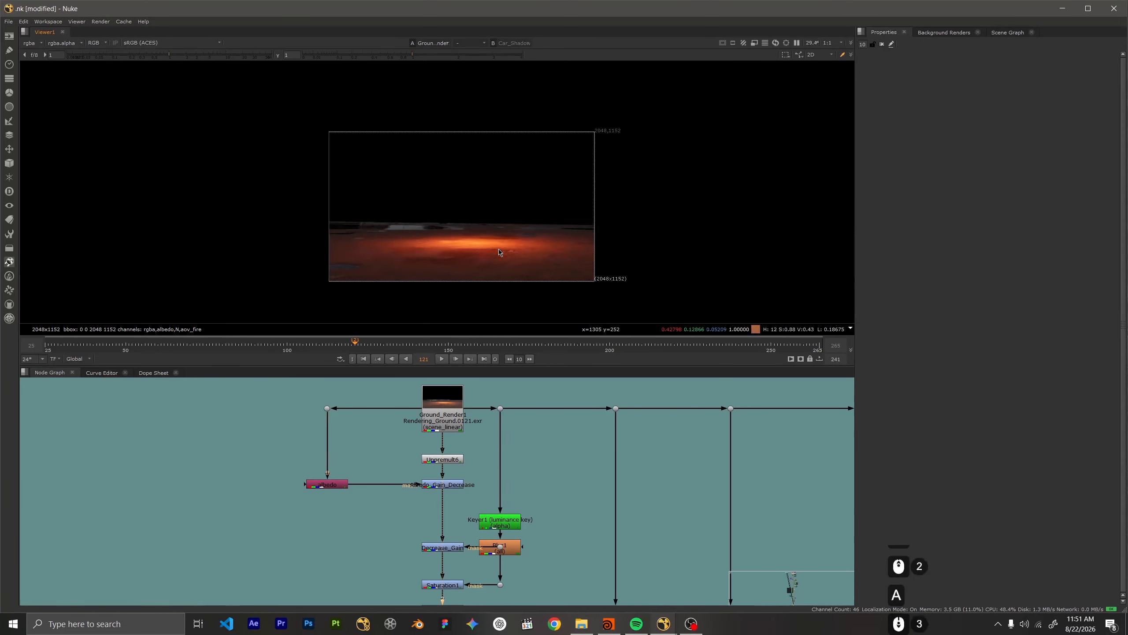
middle_drag(499, 252, 468, 261)
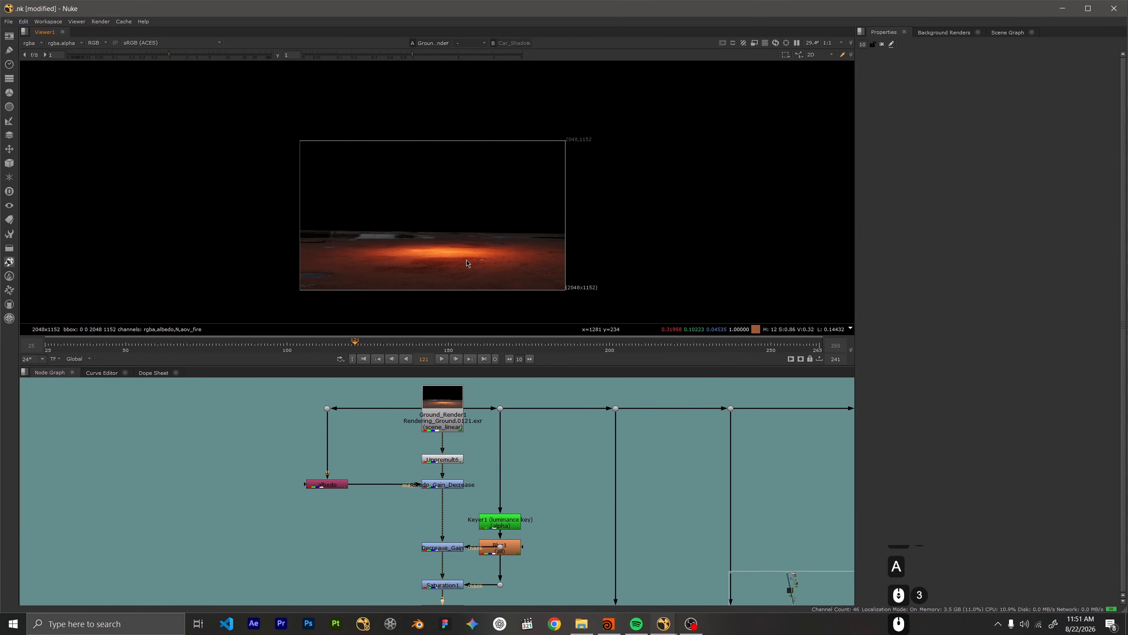
Enable the viewer's proxy mode and scrub through the ground render, stopping at frame 28
drag(362, 346, 638, 353)
click(755, 43)
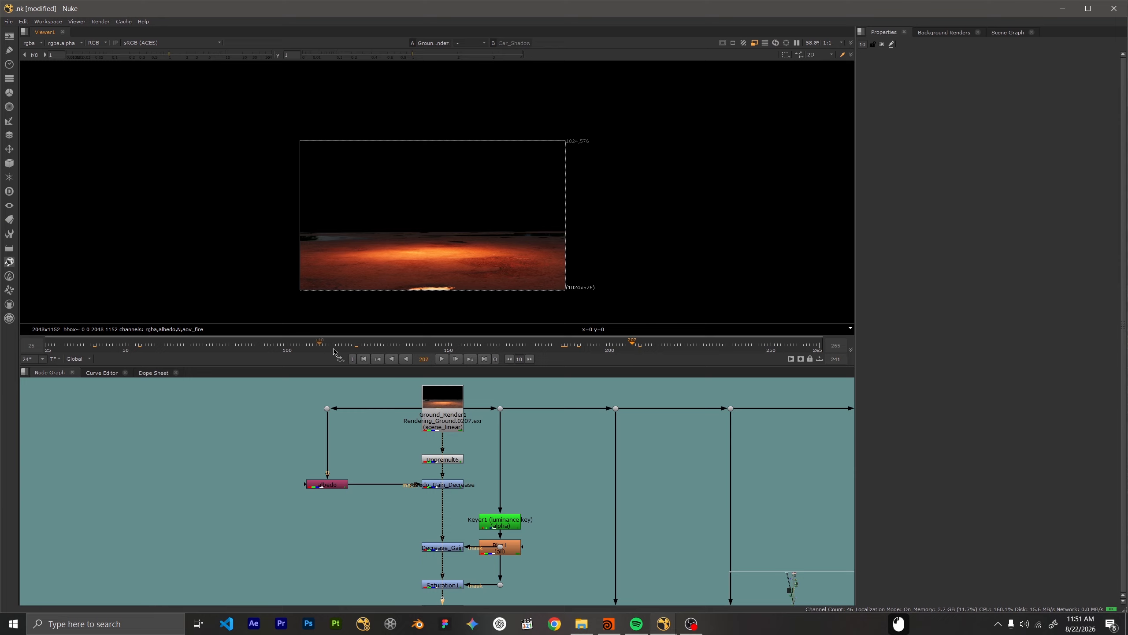
drag(334, 351, 56, 359)
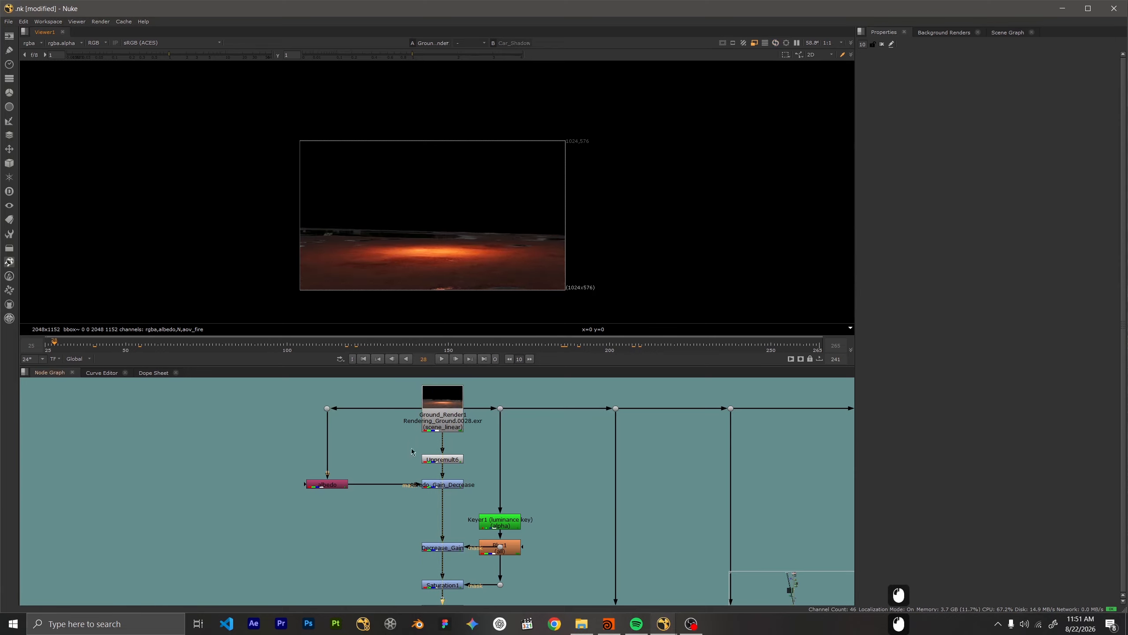
Locate and select the Unpremult6 node directly below Ground_Render1
click(448, 416)
middle_drag(456, 476, 452, 467)
scroll(452, 465, up, 2)
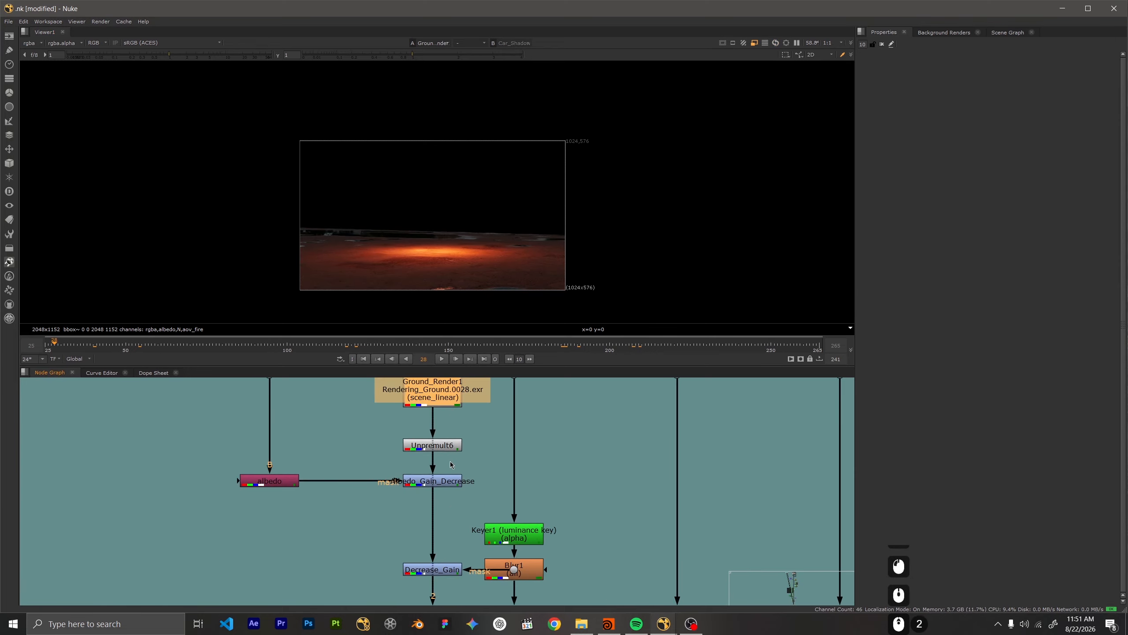
click(445, 497)
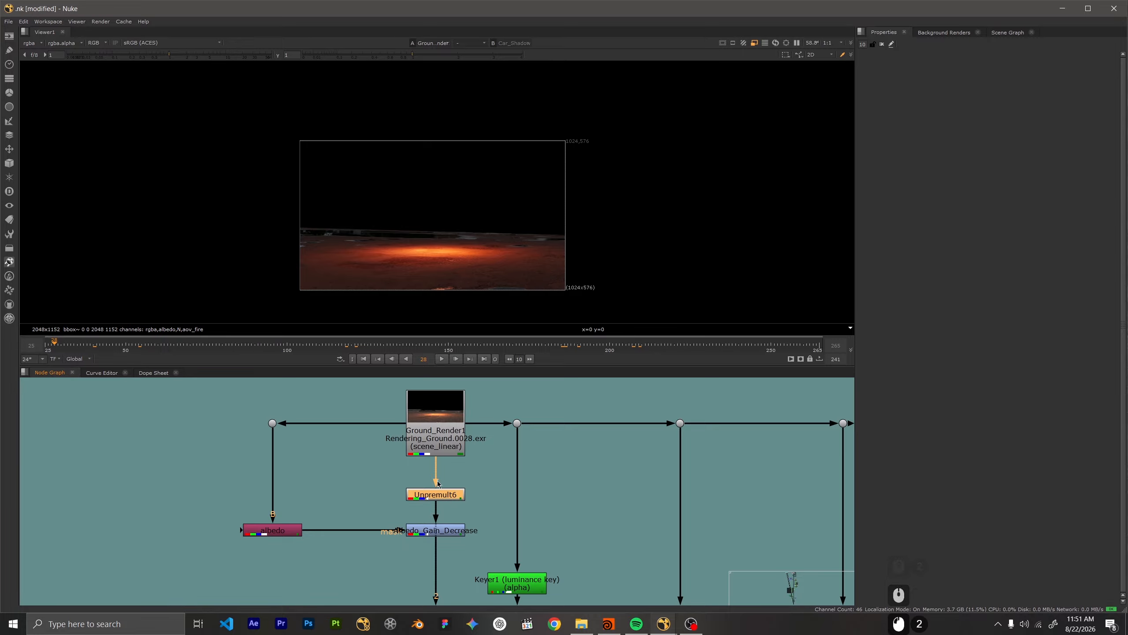
Examine the Ground Composite node chain from Ground_Render1 down through its grades, keyers and branches
scroll(451, 463, down, 8)
middle_drag(642, 528, 542, 451)
scroll(521, 502, down, 4)
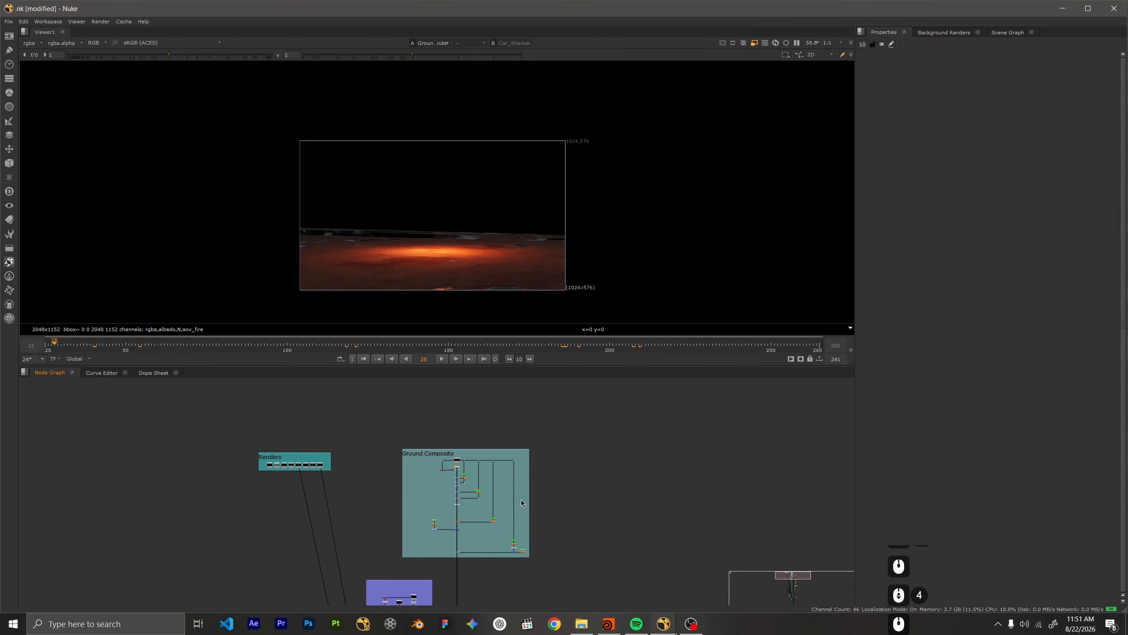
scroll(455, 482, up, 10)
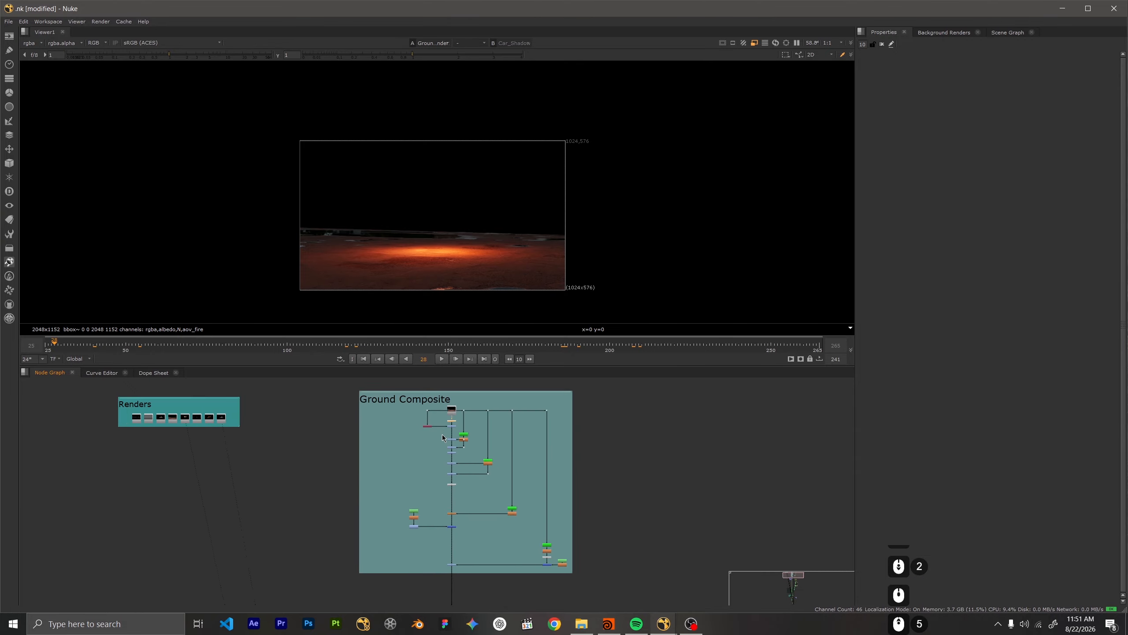
scroll(457, 421, up, 4)
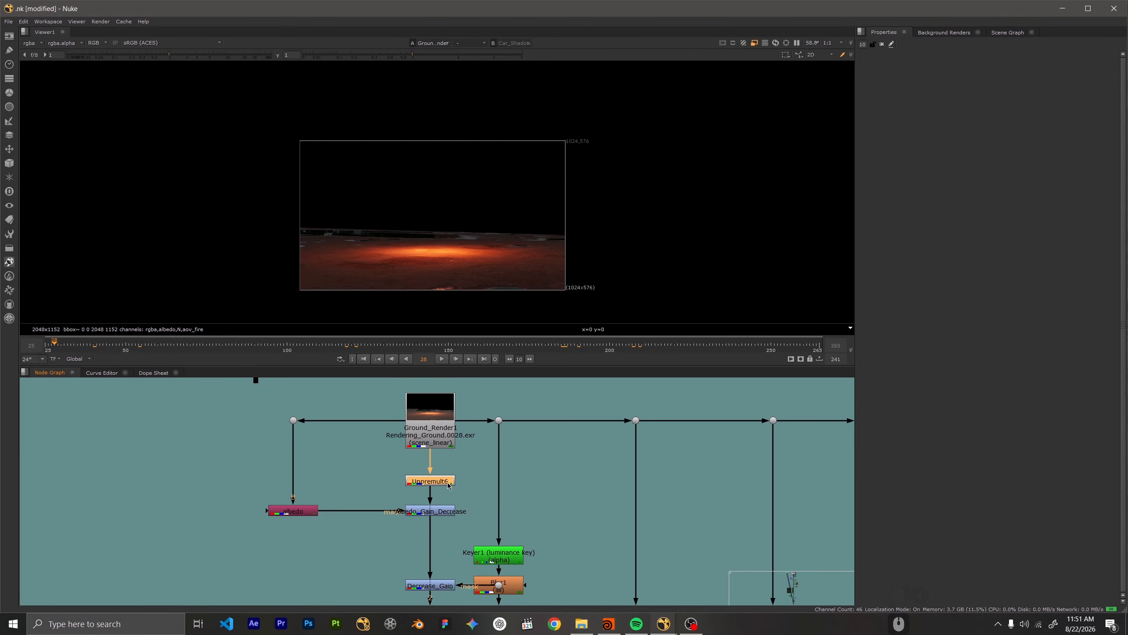
scroll(446, 539, down, 3)
middle_drag(446, 536, 418, 458)
middle_drag(412, 553, 409, 465)
scroll(408, 545, down, 2)
scroll(400, 543, up, 5)
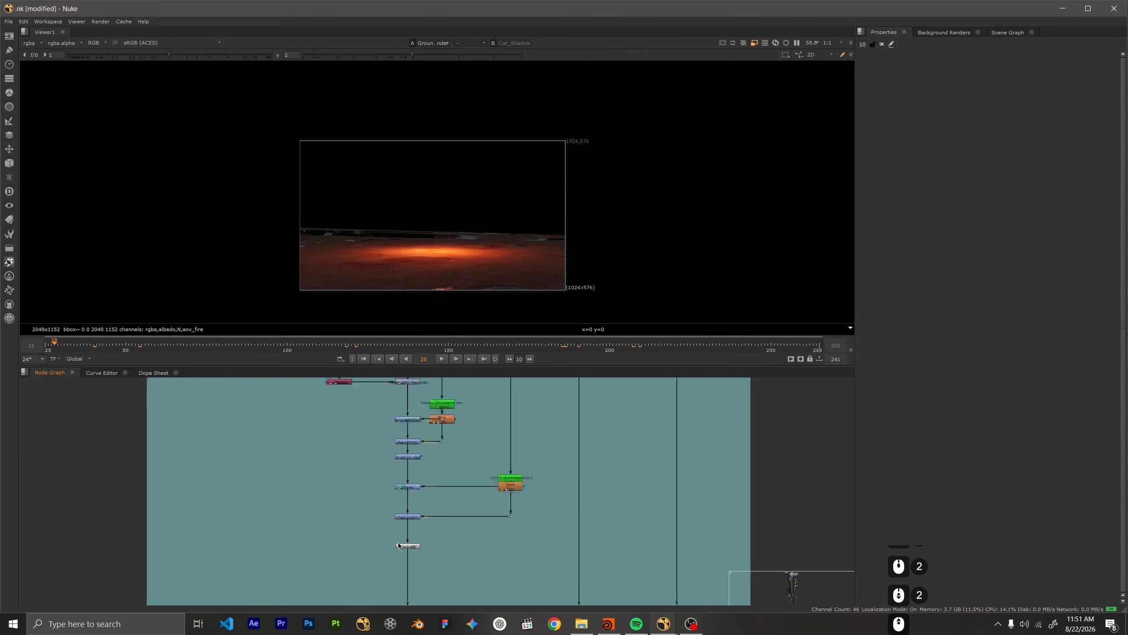
middle_drag(473, 400, 465, 516)
scroll(419, 393, down, 2)
middle_drag(413, 387, 380, 491)
scroll(380, 491, down, 1)
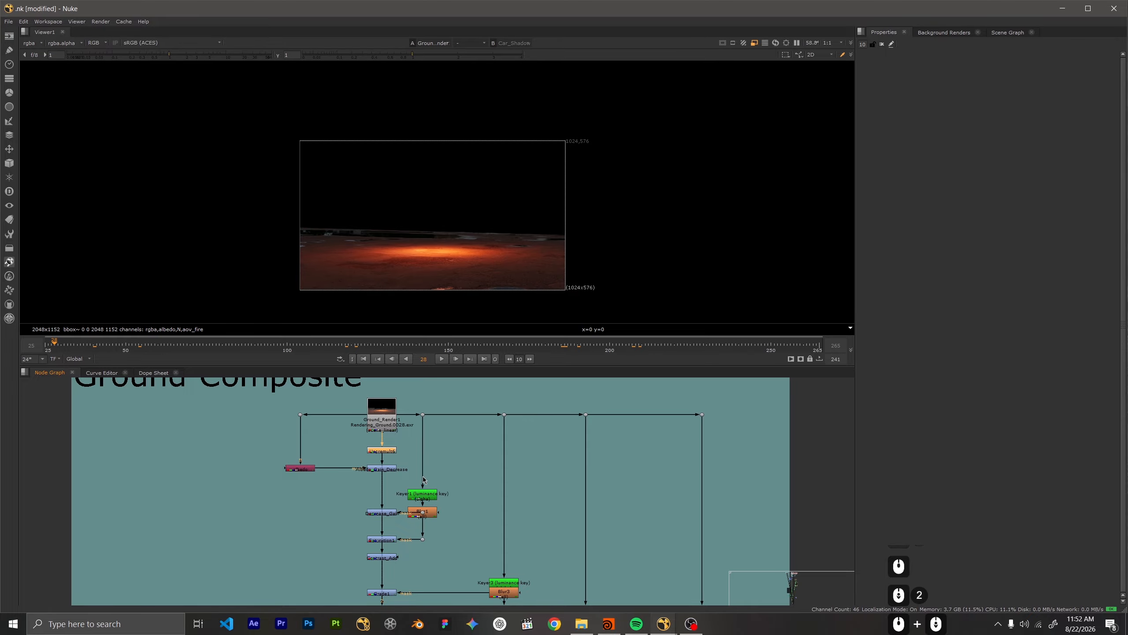
Examine the Unpremult6 node and its connection to Albedo_Gain_Decrease, and deselect it
scroll(424, 478, up, 6)
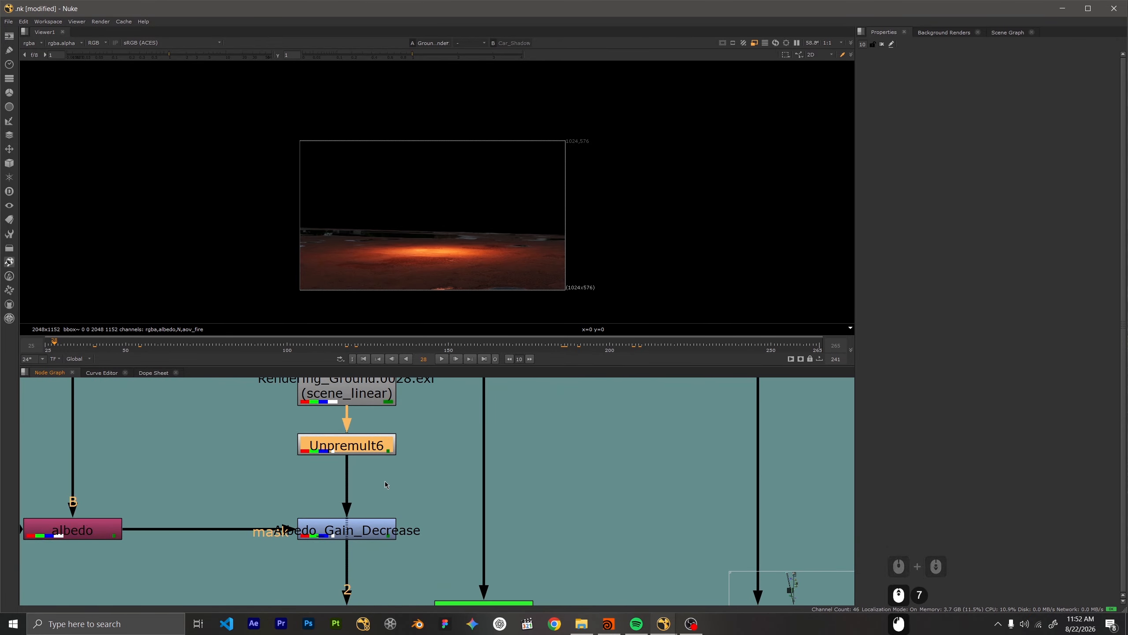
click(384, 481)
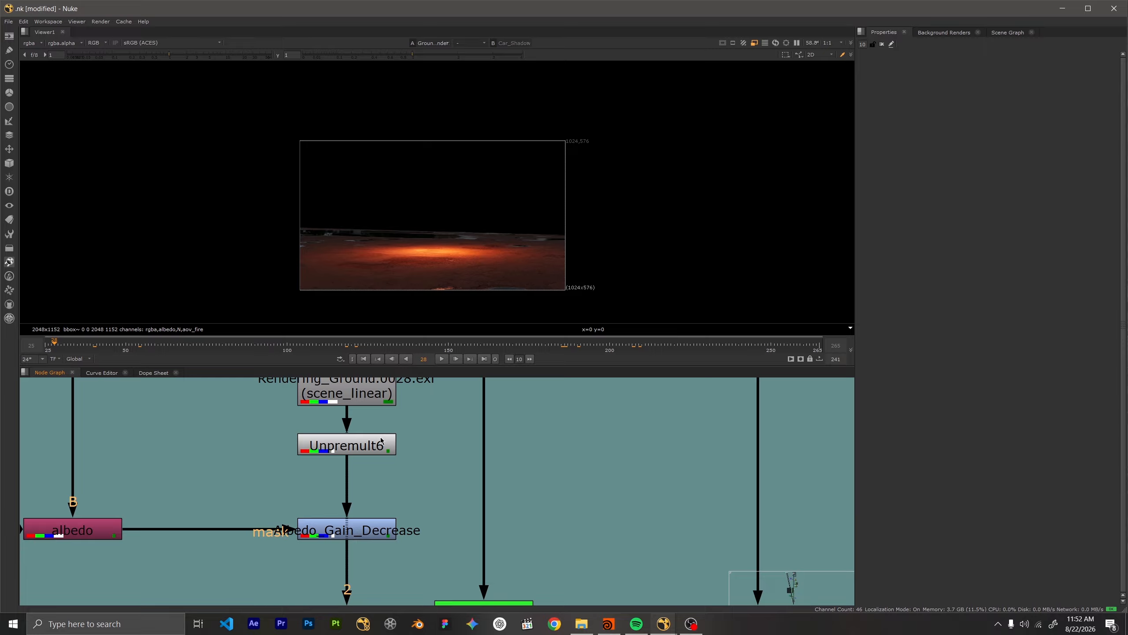
scroll(381, 442, down, 4)
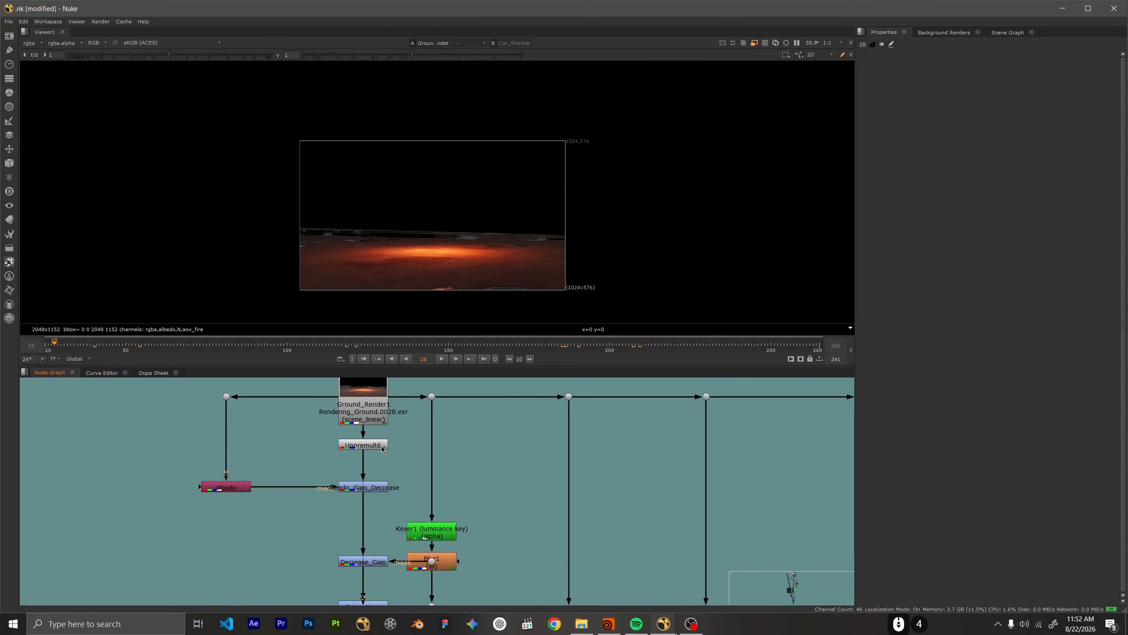
scroll(381, 440, down, 1)
middle_drag(427, 387, 432, 375)
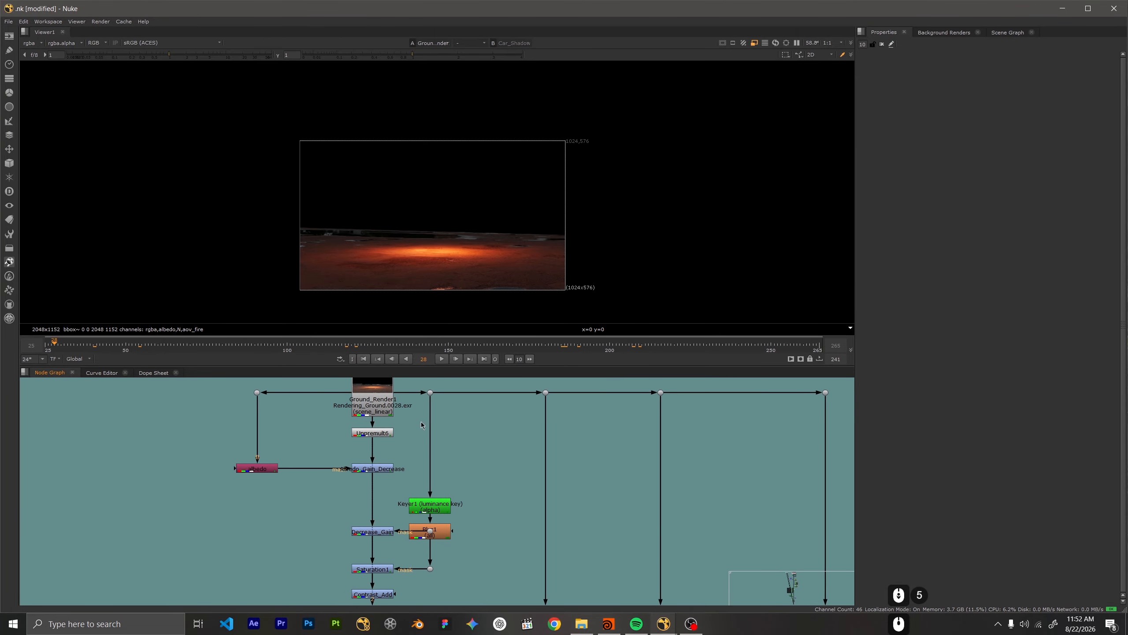
middle_drag(418, 427, 444, 418)
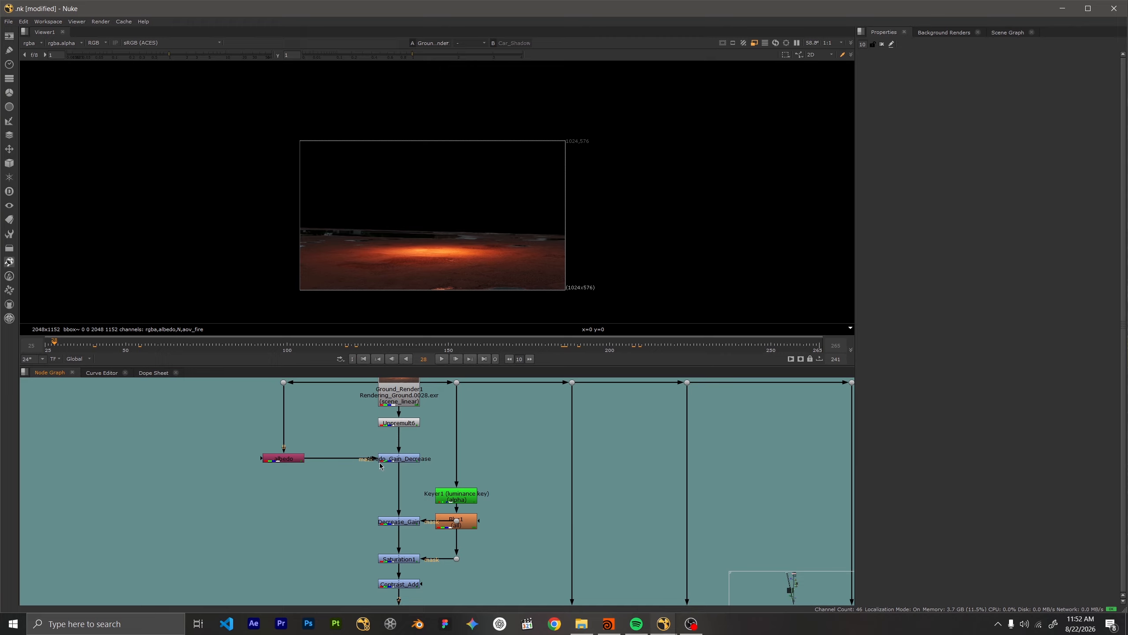
Show the albedo layer of Ground_Render1 in the viewer and inspect the ground texture
scroll(327, 468, up, 2)
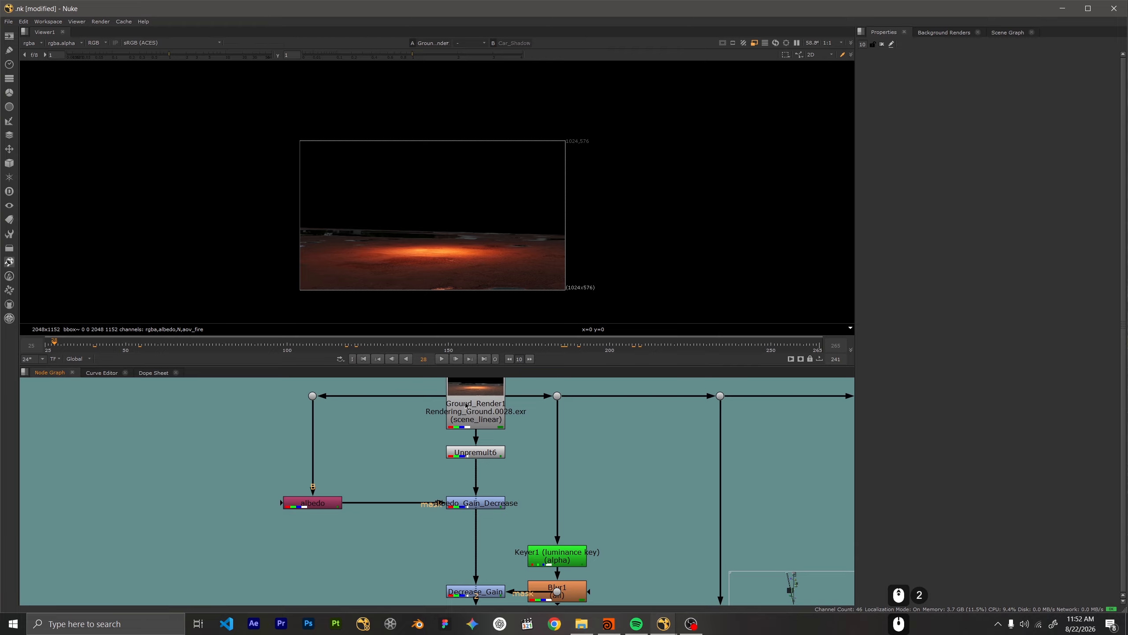
click(465, 405)
key(1)
scroll(432, 262, up, 2)
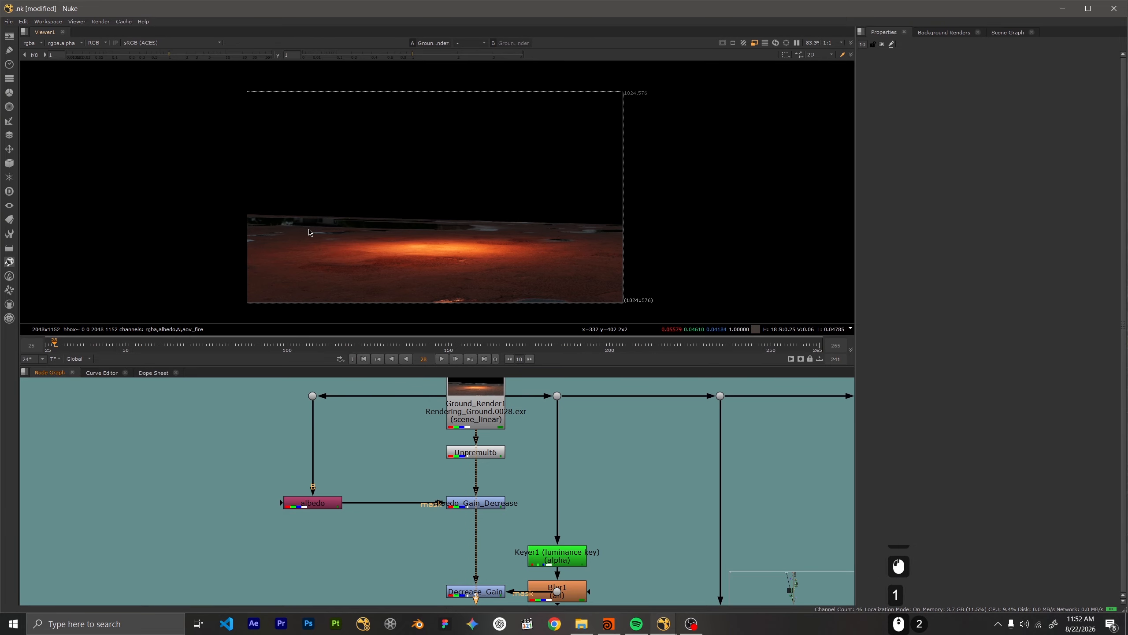
click(39, 45)
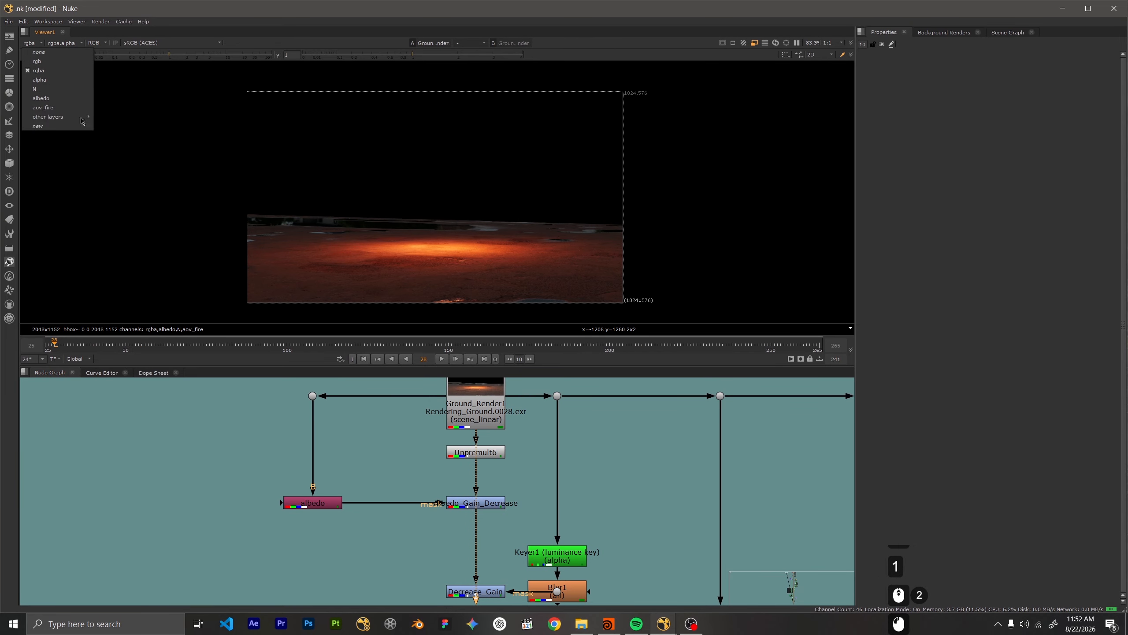
click(65, 99)
scroll(451, 255, up, 4)
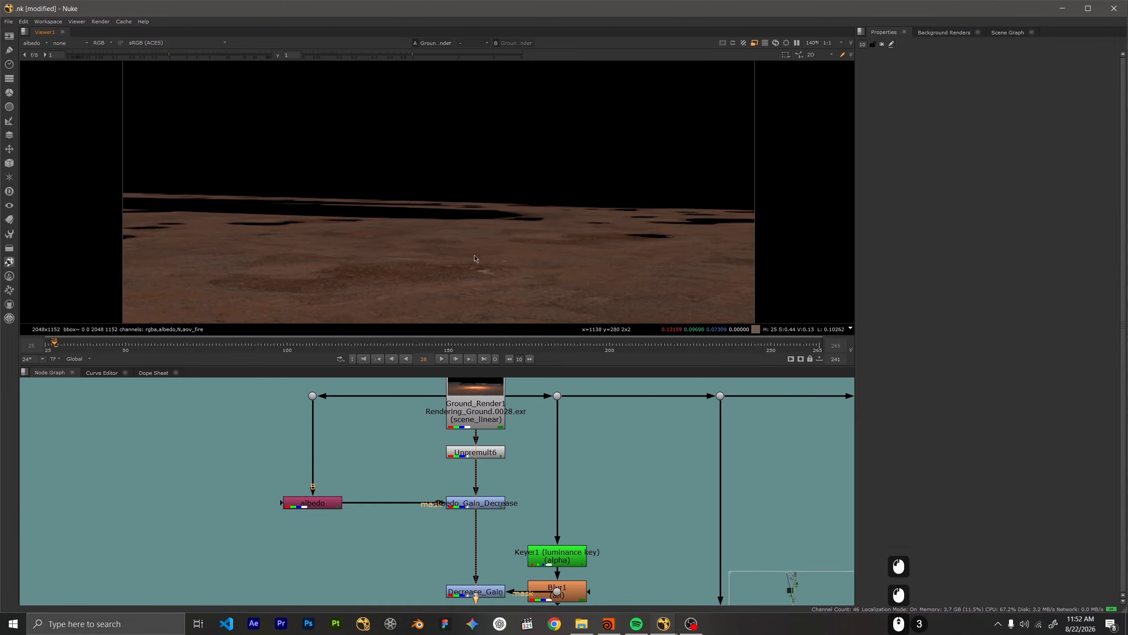
scroll(302, 186, down, 1)
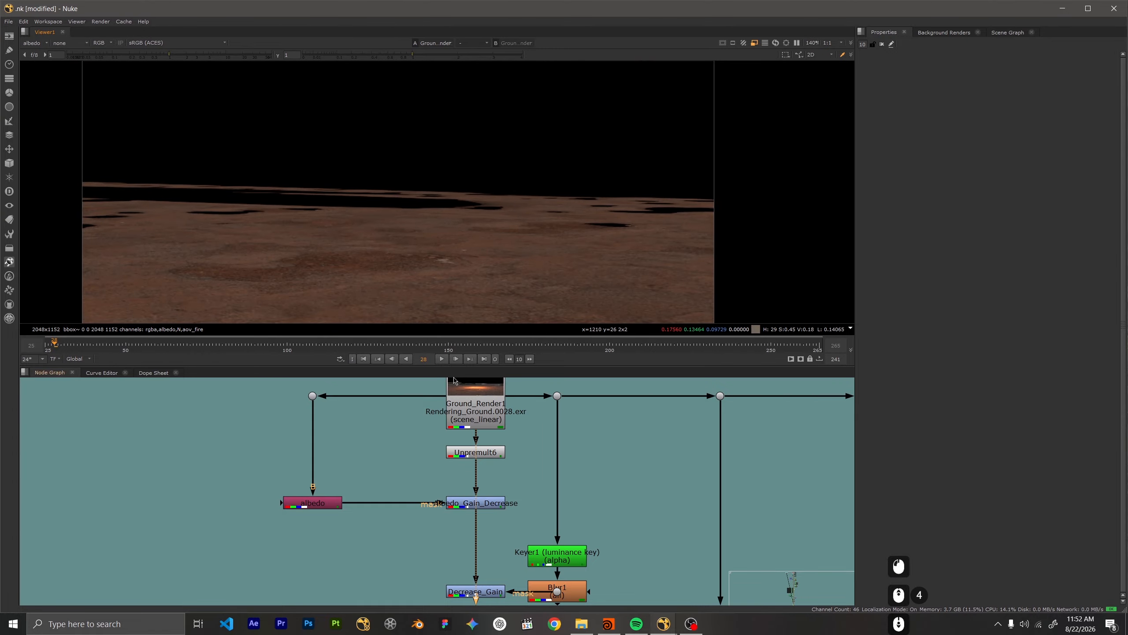
scroll(511, 246, down, 3)
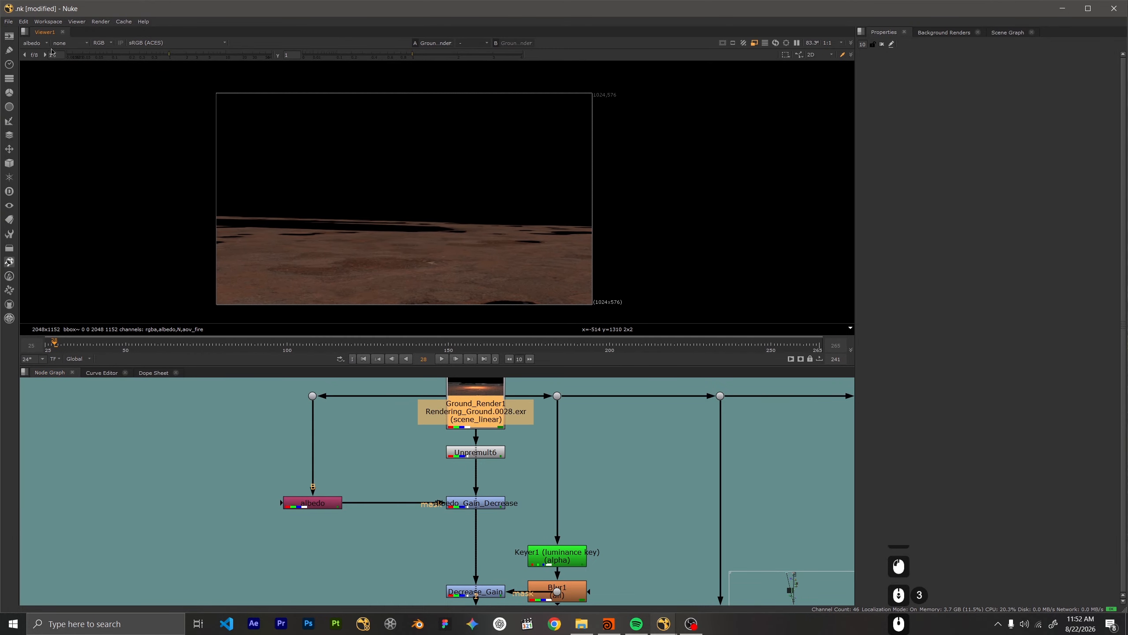
View the albedo Shuffle node's output and open its properties to check the albedo-to-rgba channel routing
click(313, 503)
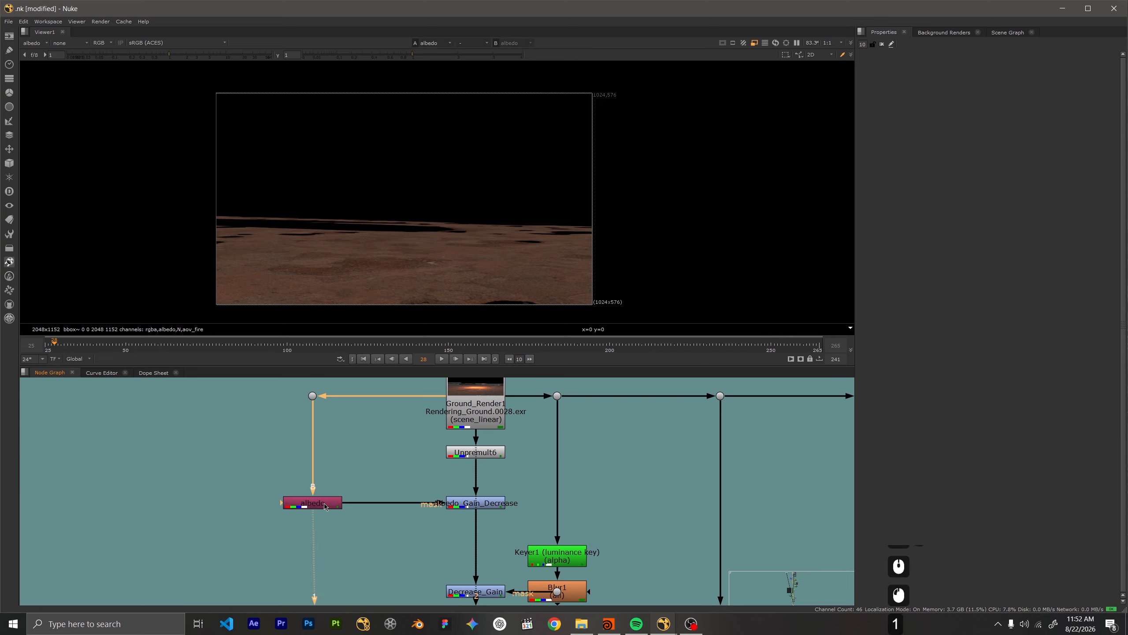
key(1)
double_click(313, 503)
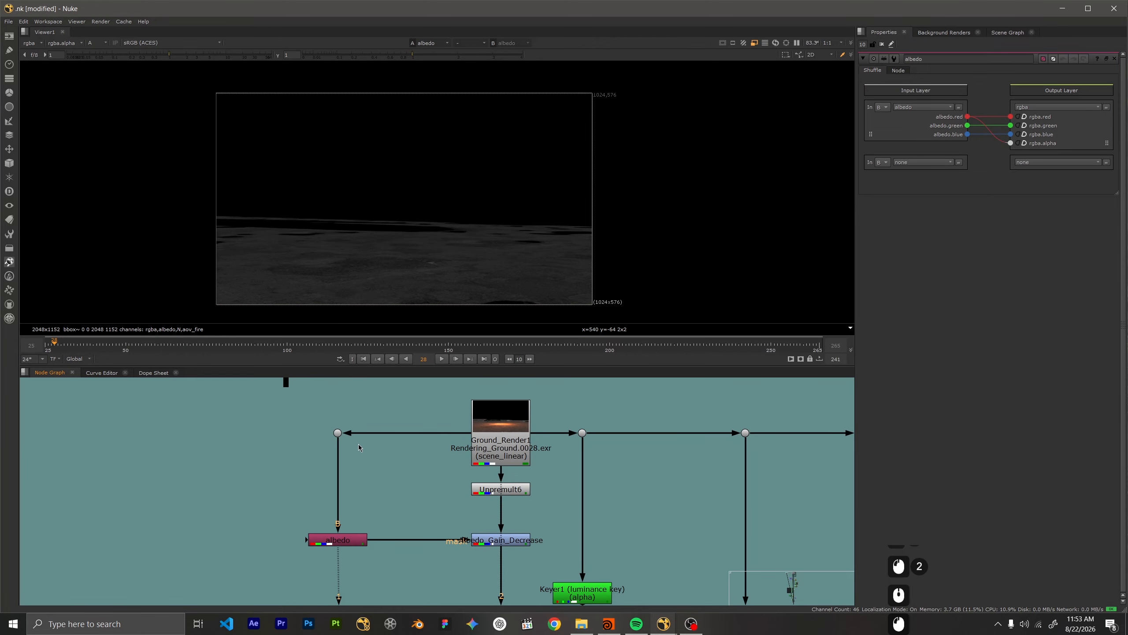
Compare the full-colour image at the dot feeding the albedo node with that of Ground_Render1
click(338, 433)
key(1)
key(a)
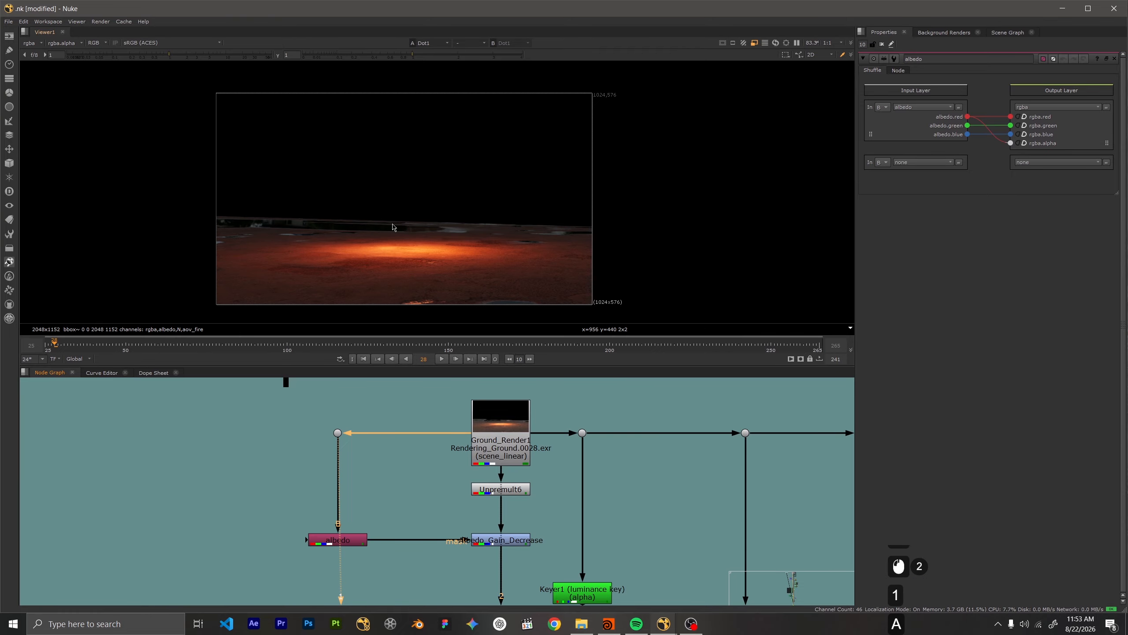
scroll(382, 247, up, 2)
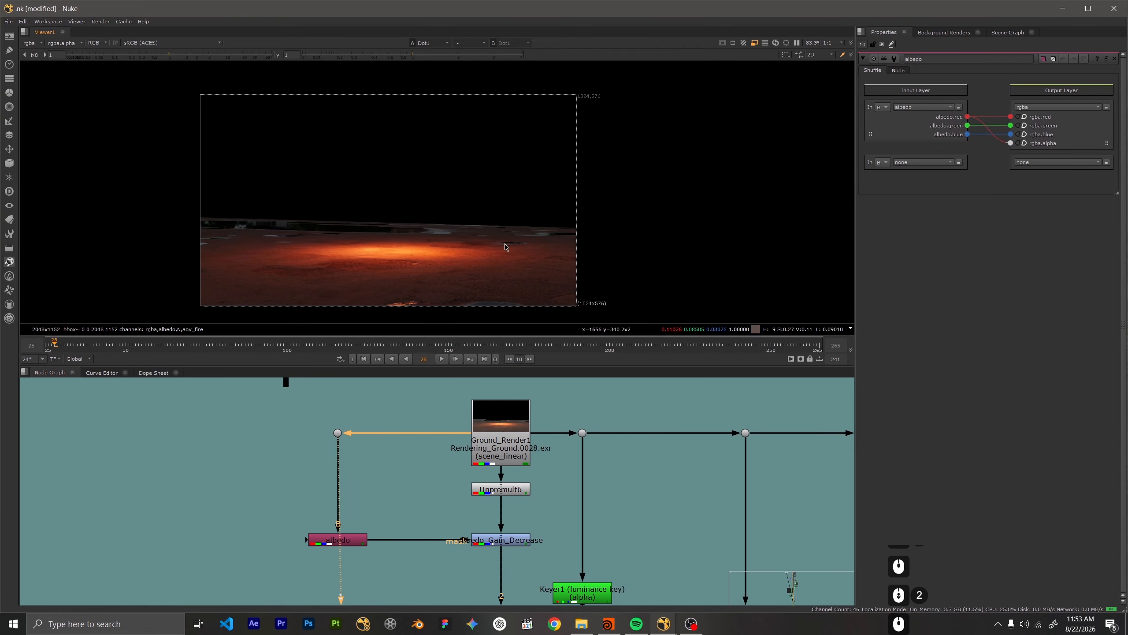
key(1)
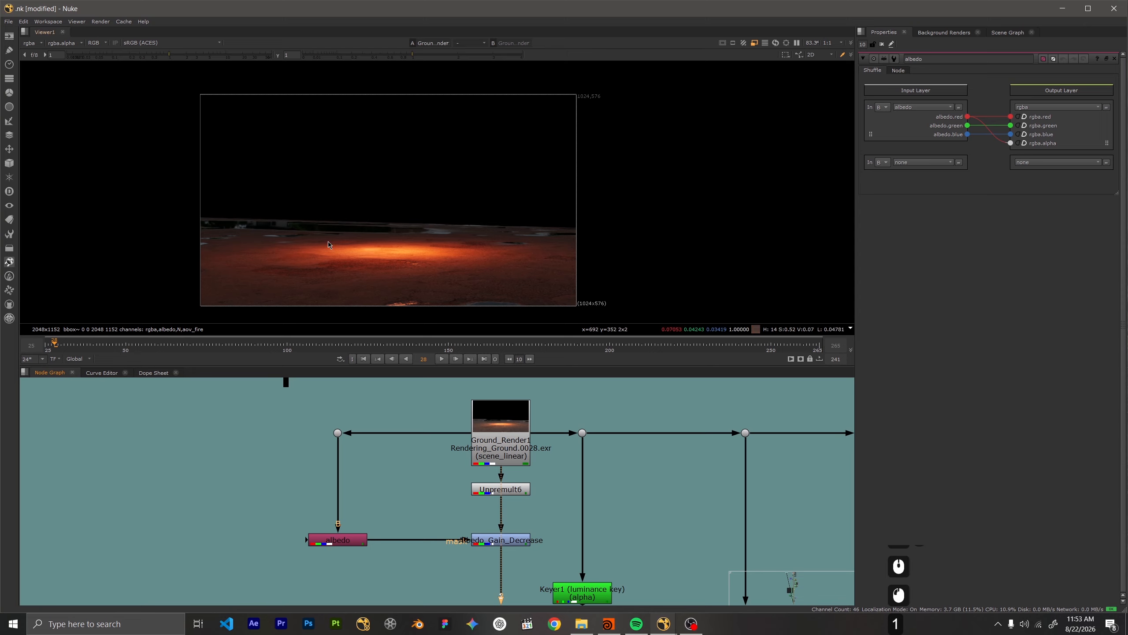
Inspect the alpha channel of Ground_Render1 across the full frame
key(a)
scroll(453, 245, up, 2)
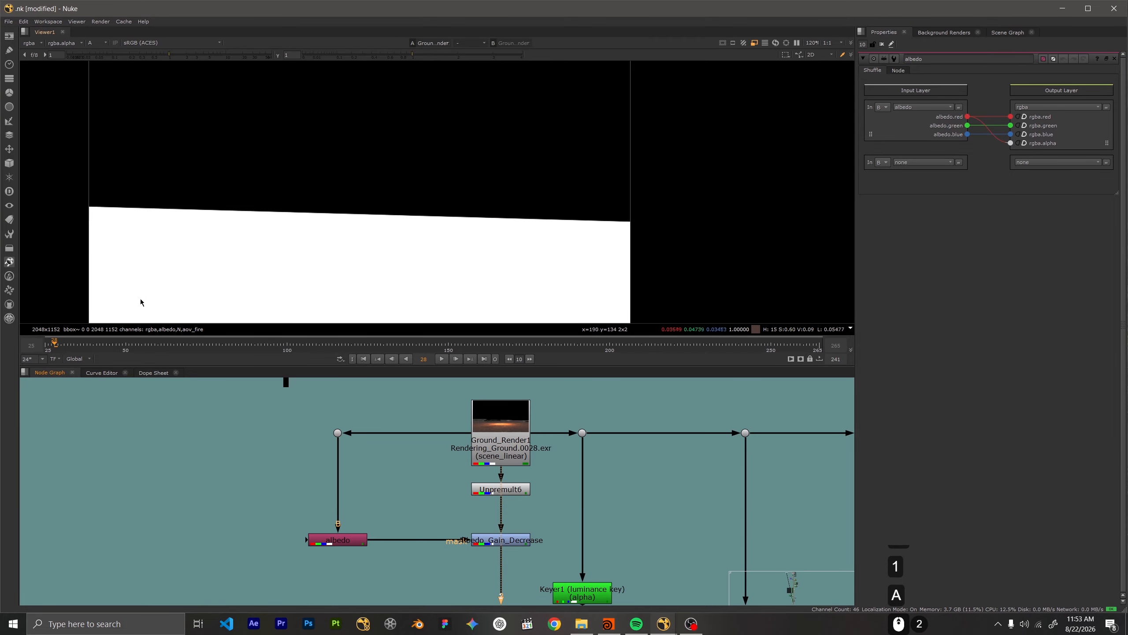
scroll(362, 264, down, 2)
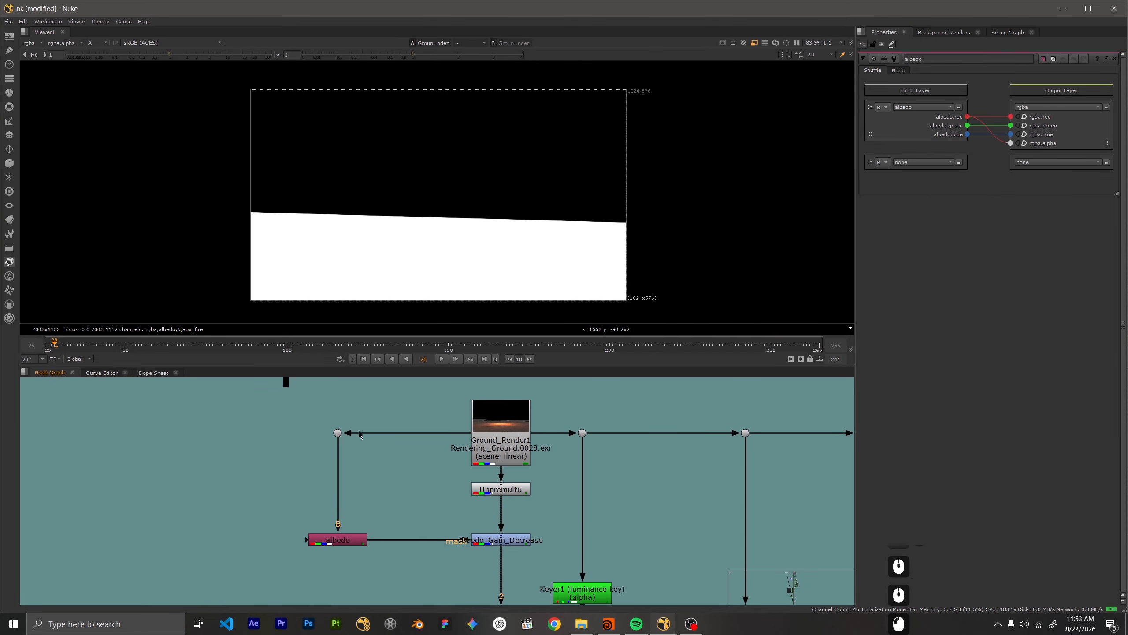
Compare the RGB and alpha outputs of the albedo Shuffle node, checking its albedo.red to rgba.alpha routing
click(346, 544)
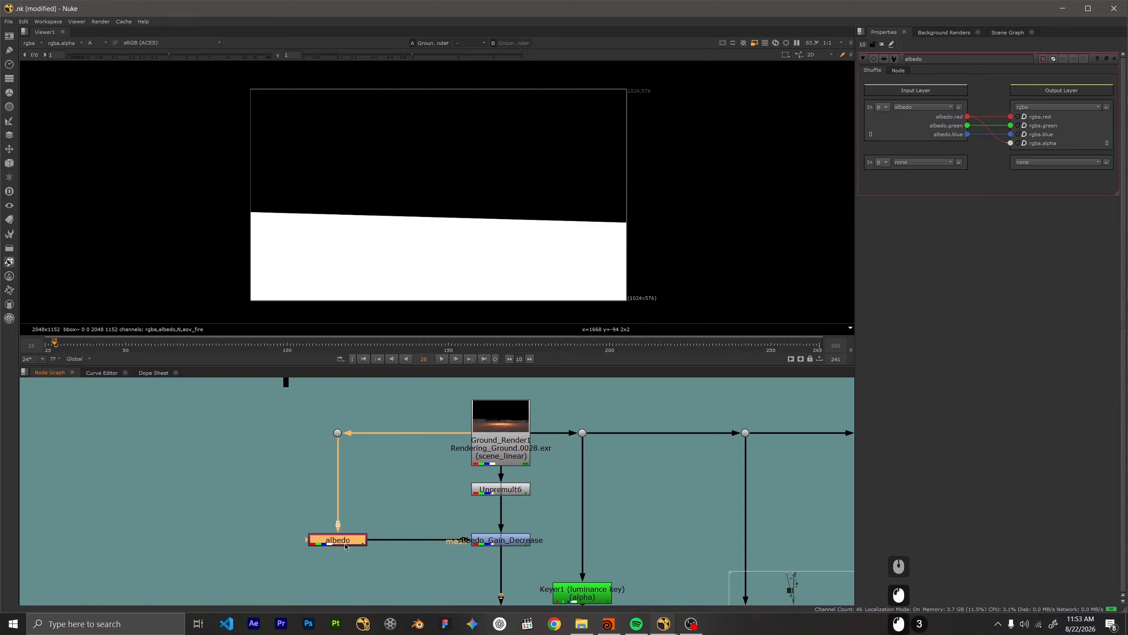
key(1)
key(a)
key(a)
key(a)
scroll(488, 224, up, 4)
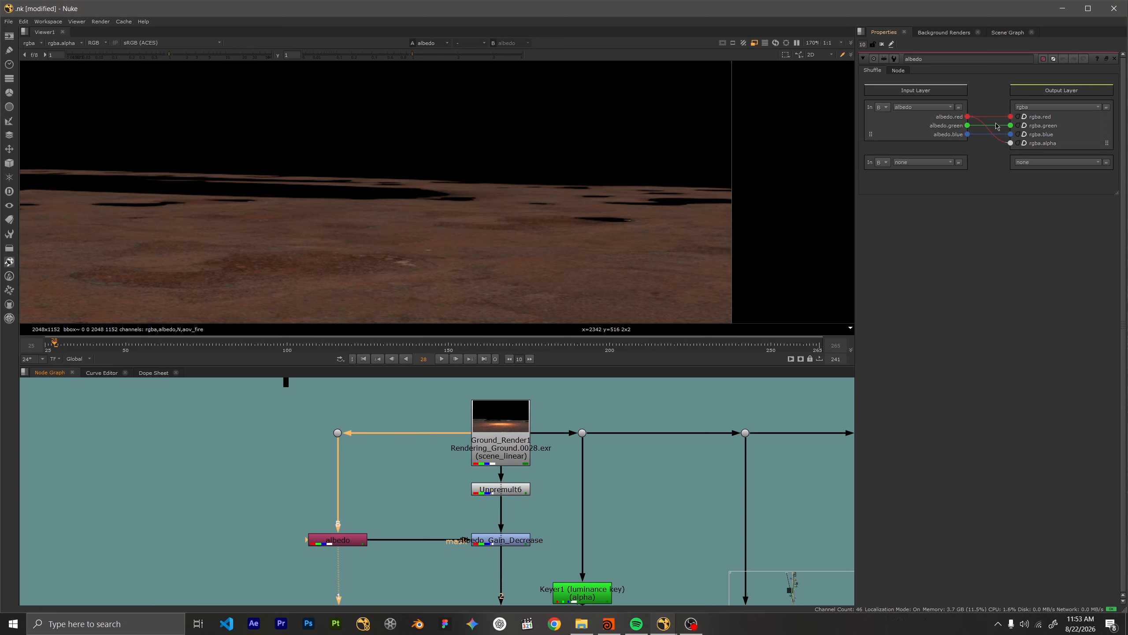
drag(967, 117, 1004, 140)
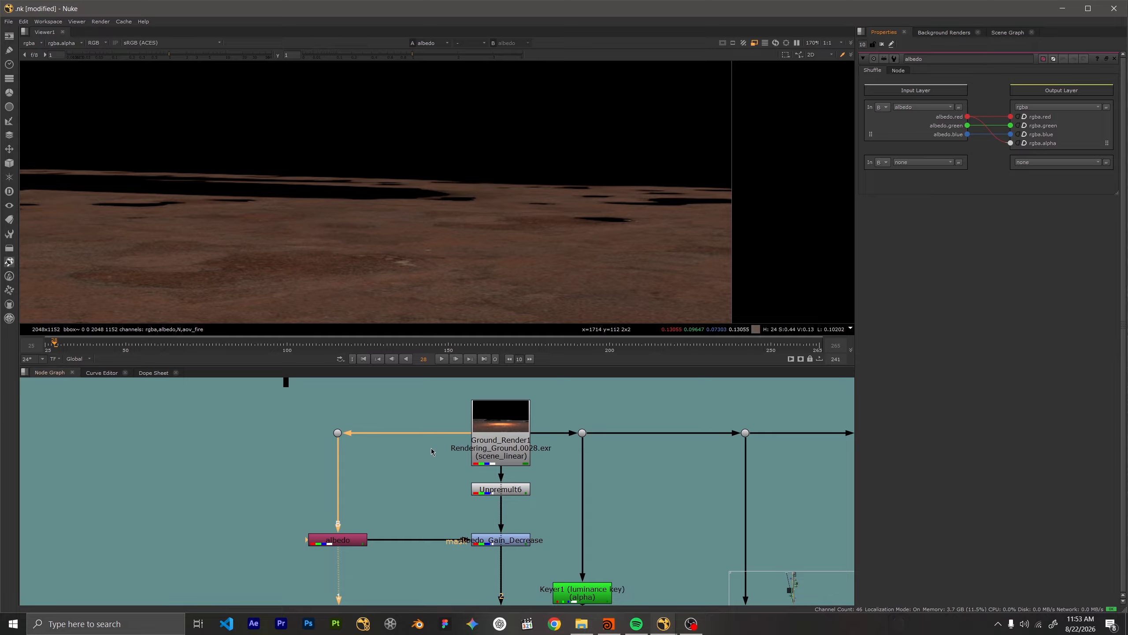
key(a)
scroll(378, 255, down, 4)
scroll(370, 234, up, 2)
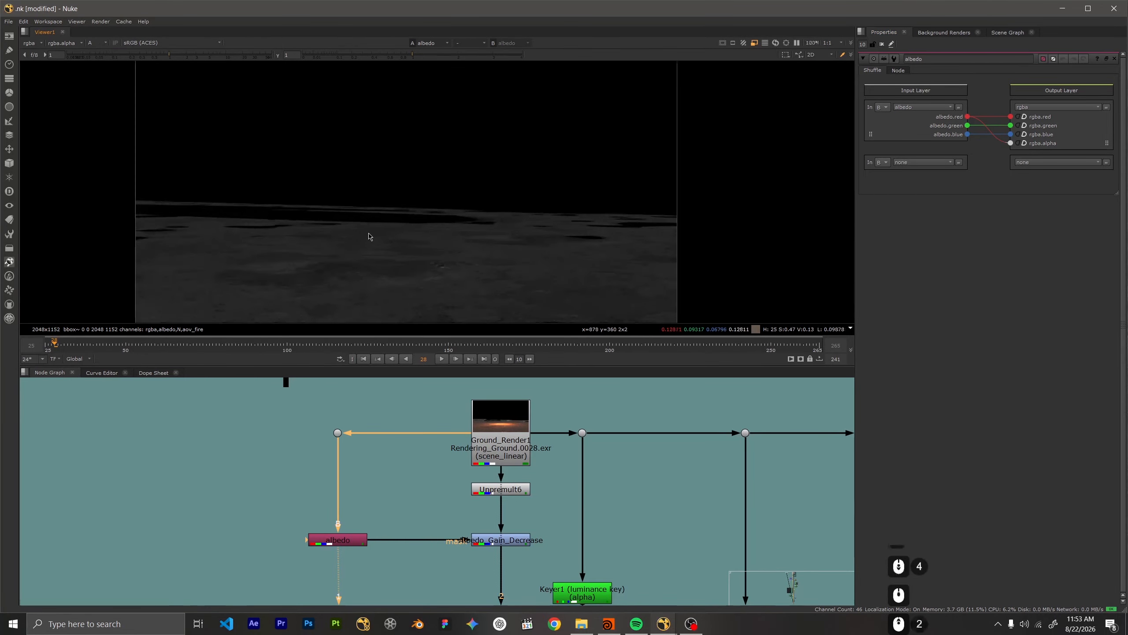
Show Albedo_Gain_Decrease in the viewer, checking its alpha channel before returning to full colour
middle_drag(434, 508, 436, 479)
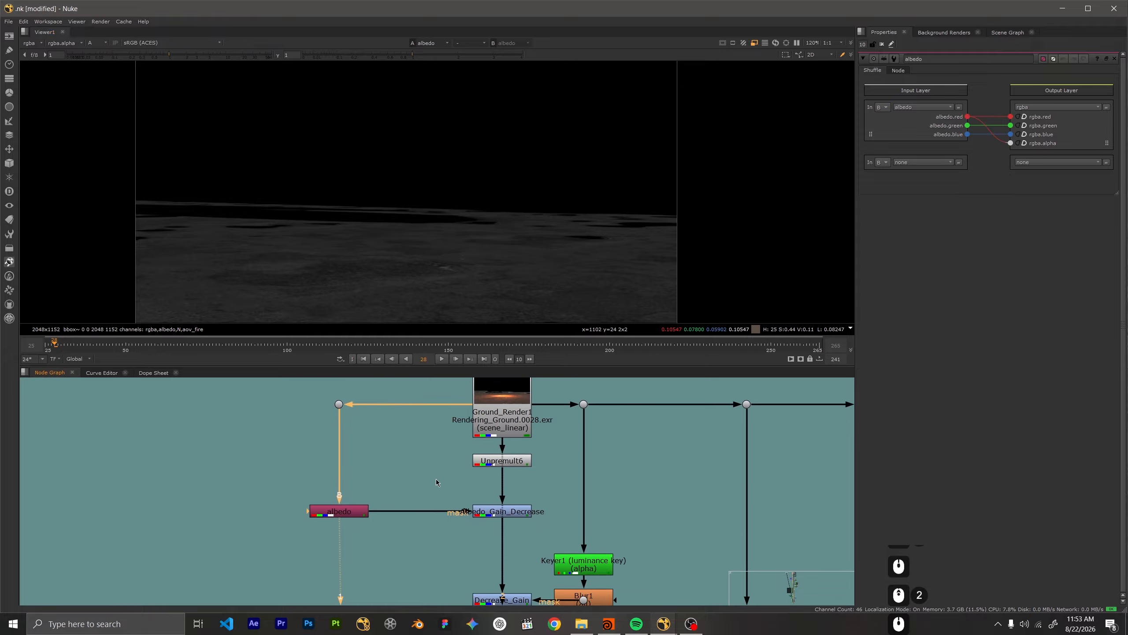
click(507, 514)
key(2)
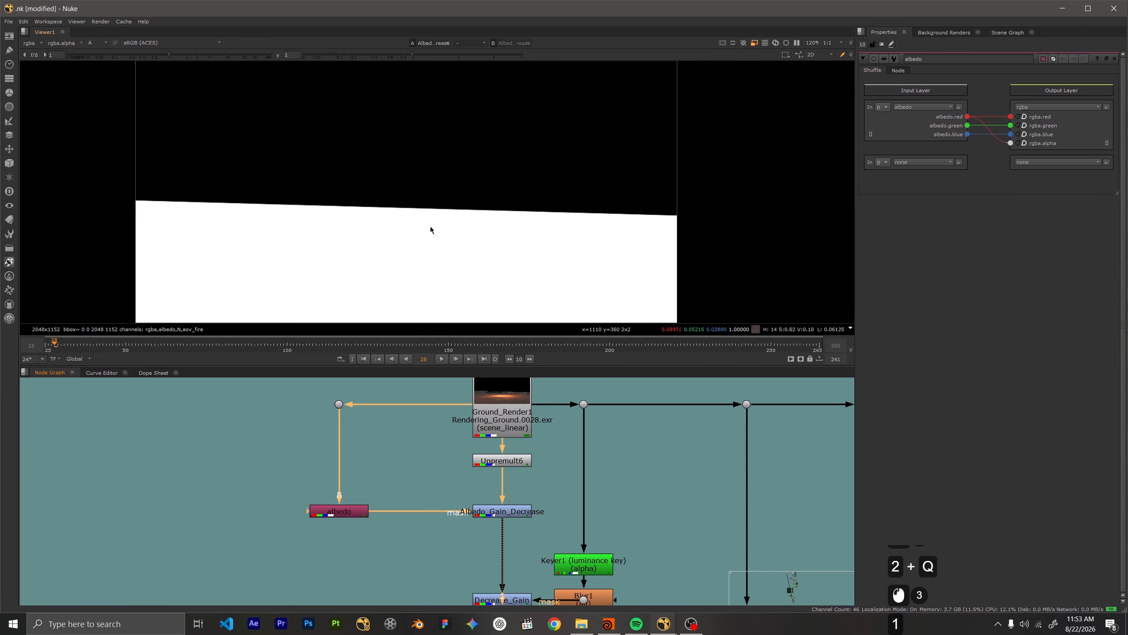
key(a)
scroll(431, 227, down, 3)
Toggle Albedo_Gain_Decrease off and on repeatedly to compare its effect on the ground glow
click(502, 511)
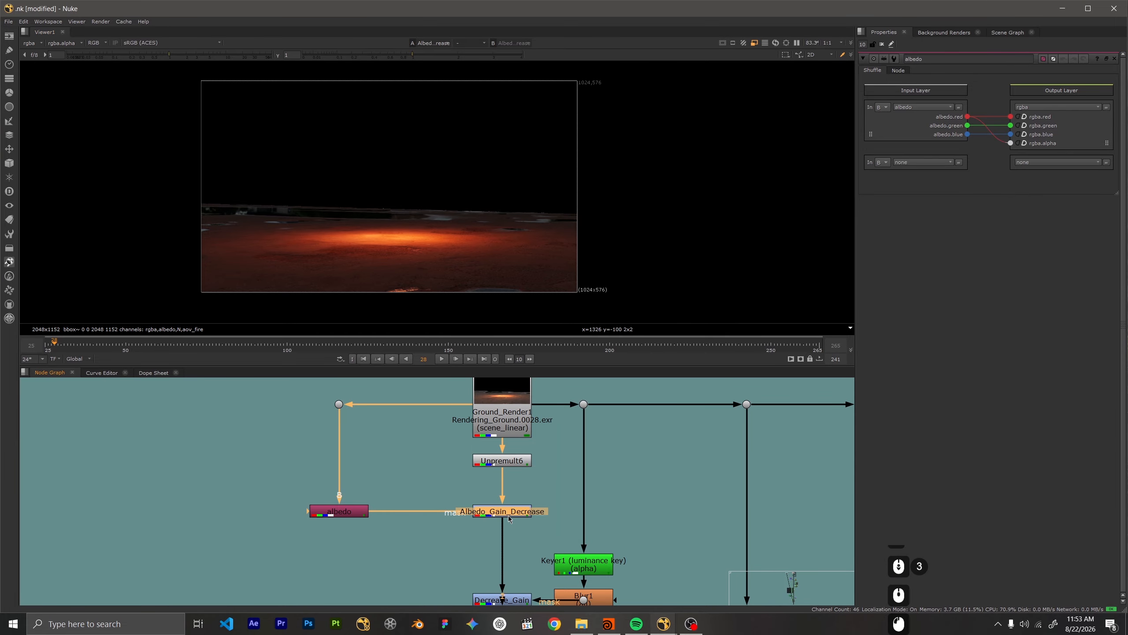
key(d)
key(d)
scroll(392, 229, up, 3)
scroll(396, 232, up, 2)
key(d)
key(d)
key(d)
key(d)
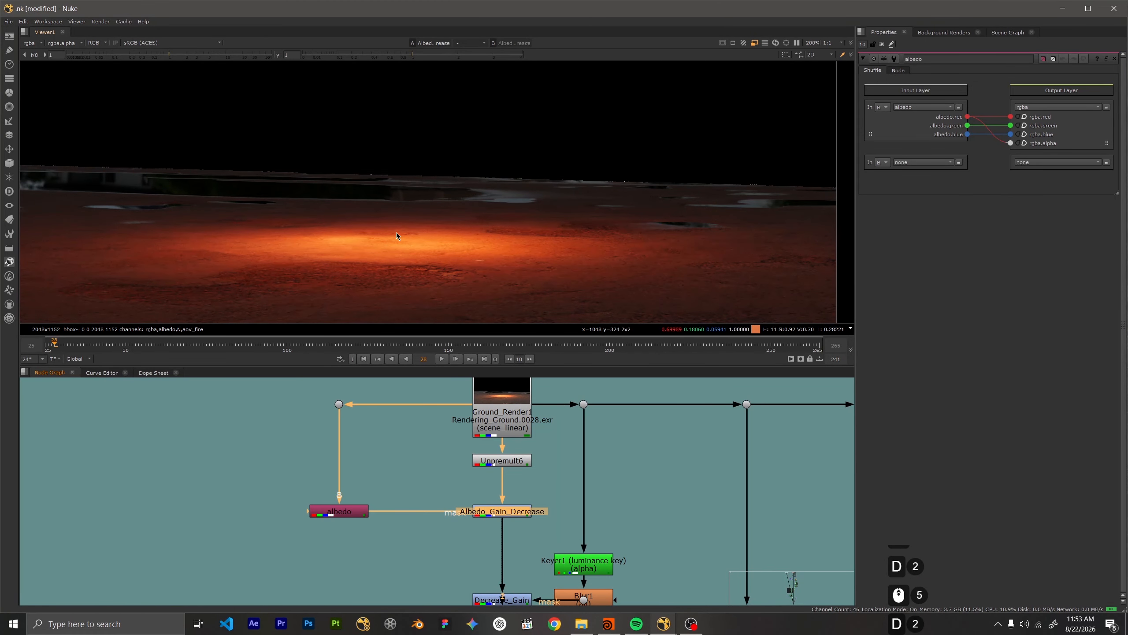
key(d)
key(d)
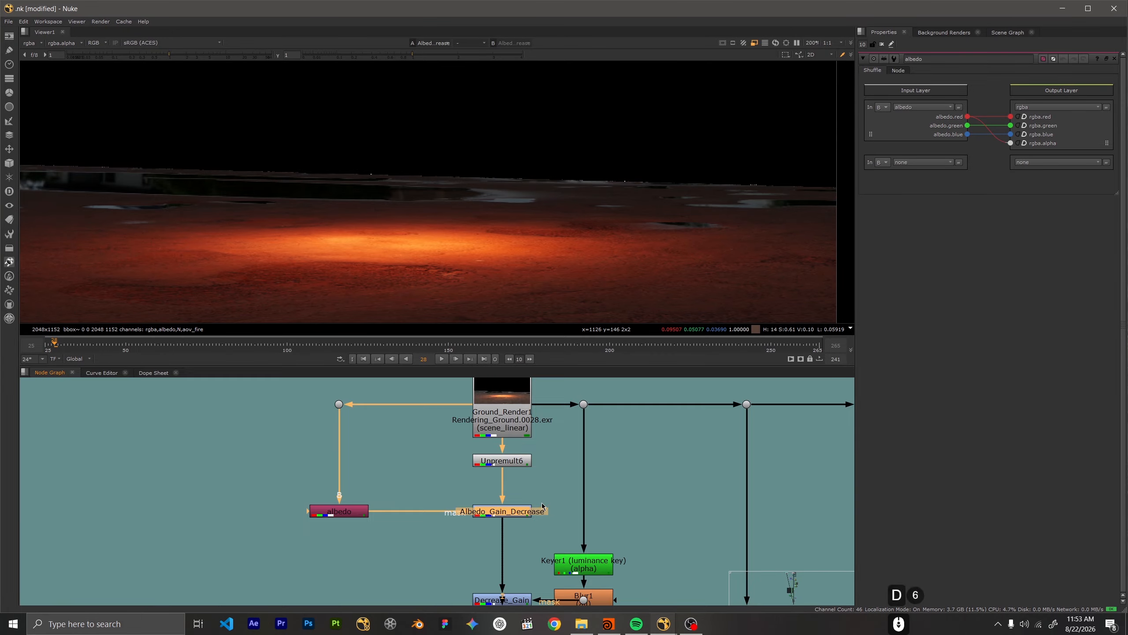
Open Keyer1's properties and view its alpha matte, testing a lower B point in the luminance range and undoing it
scroll(405, 451, down, 4)
scroll(417, 257, down, 4)
scroll(418, 255, down, 2)
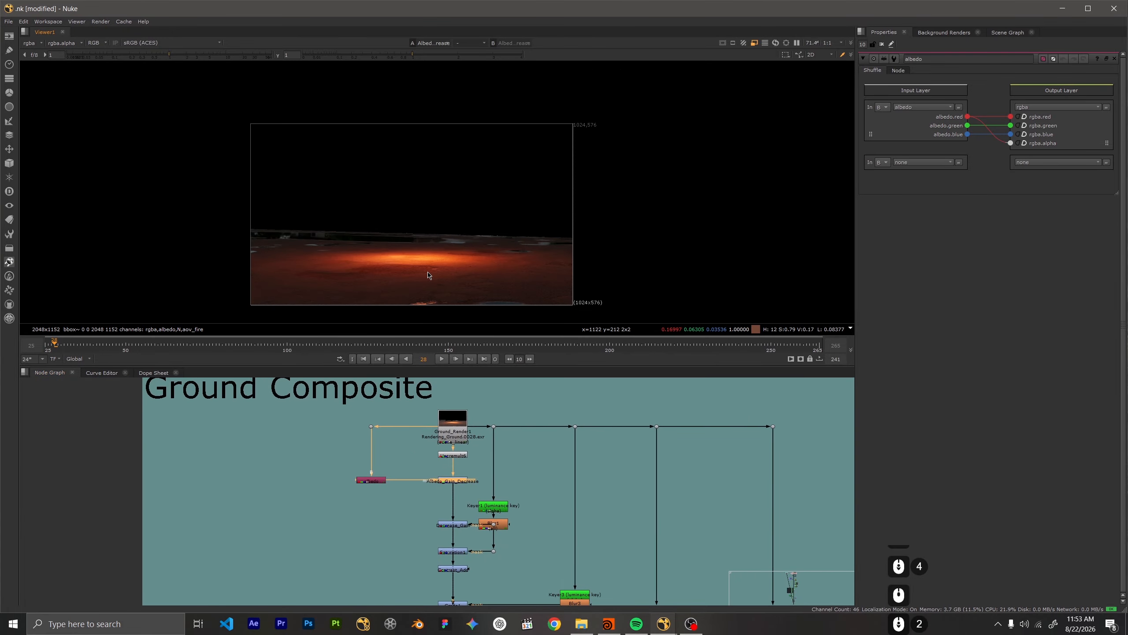
scroll(508, 527, up, 4)
scroll(508, 527, down, 3)
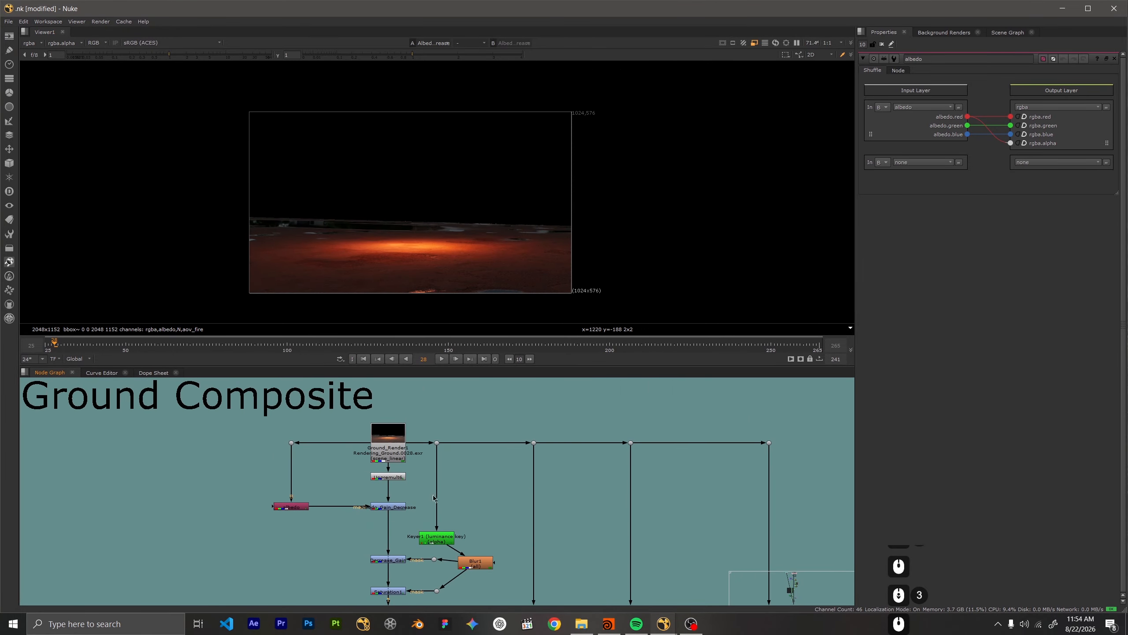
double_click(445, 544)
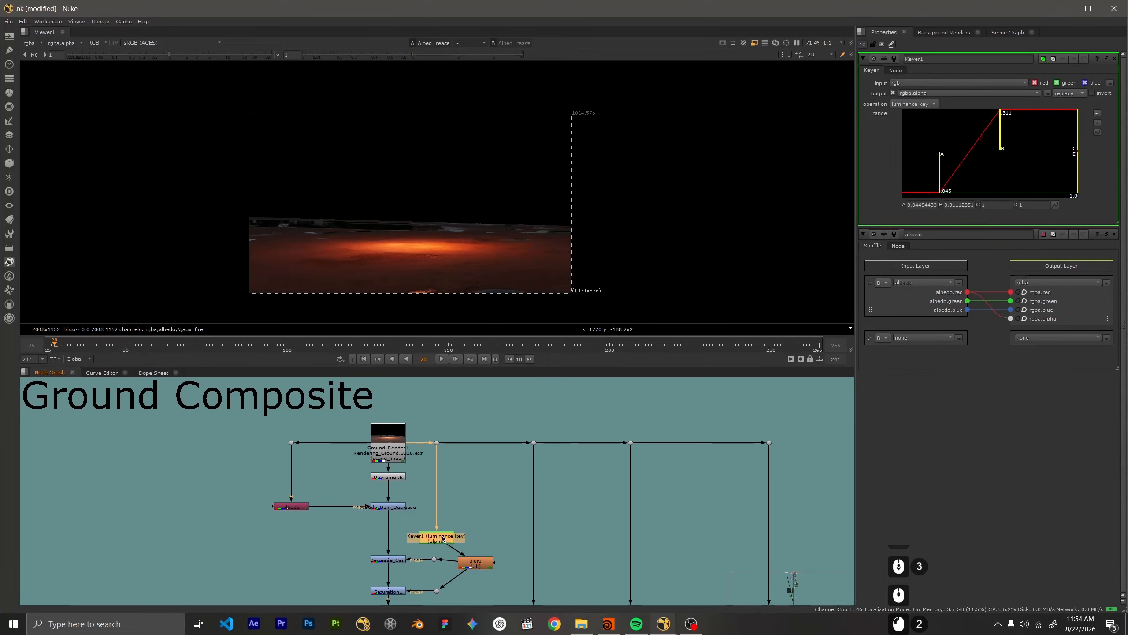
key(1)
key(a)
scroll(514, 245, up, 7)
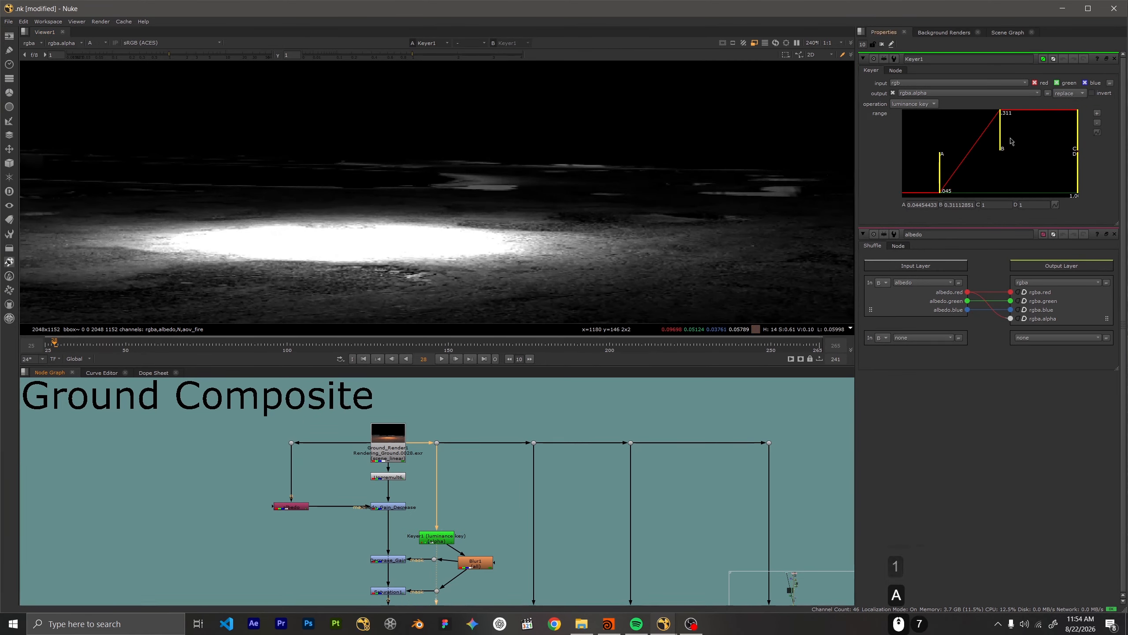
drag(1011, 141, 984, 145)
key(ctrl+z)
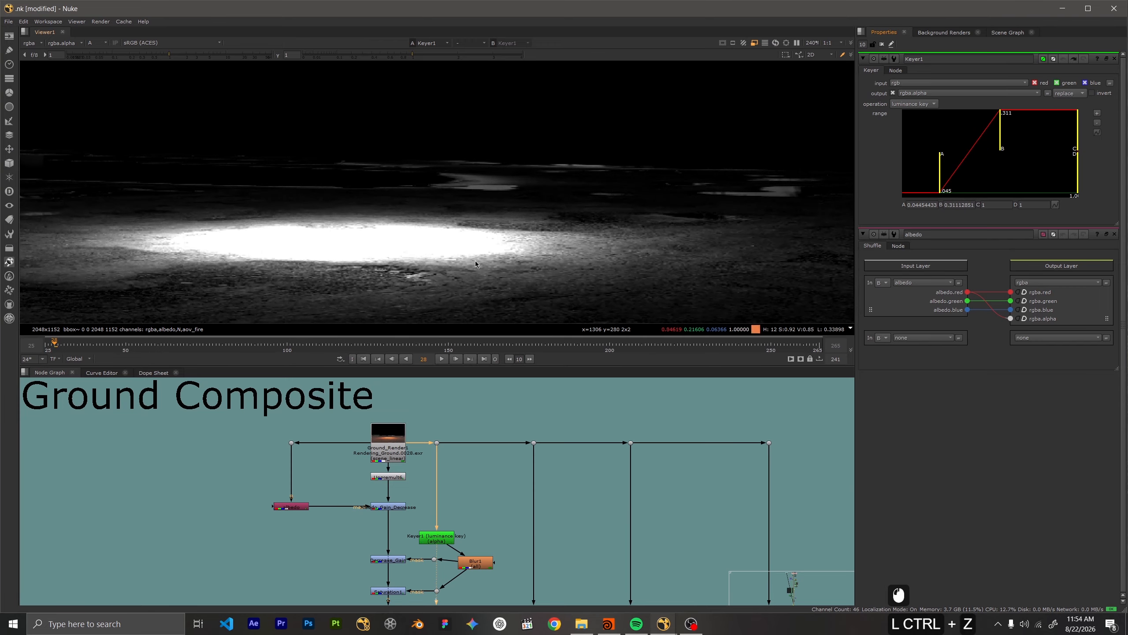
Align Blur1 with the mask dot of Decrease_Gain and view its blurred alpha matte
scroll(464, 493, down, 3)
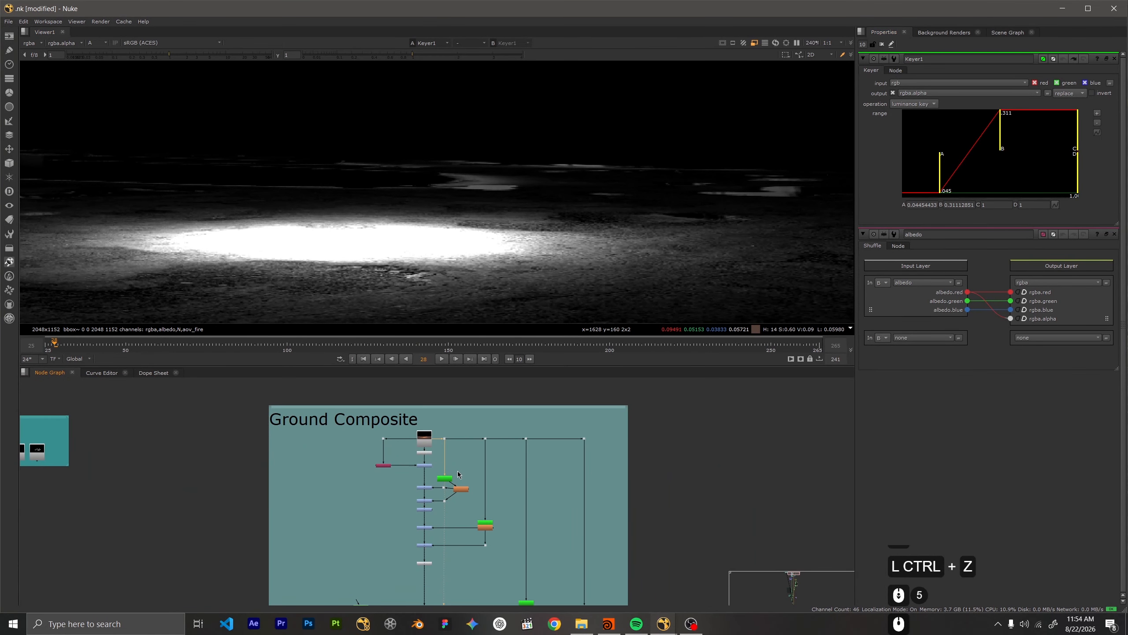
scroll(458, 471, up, 3)
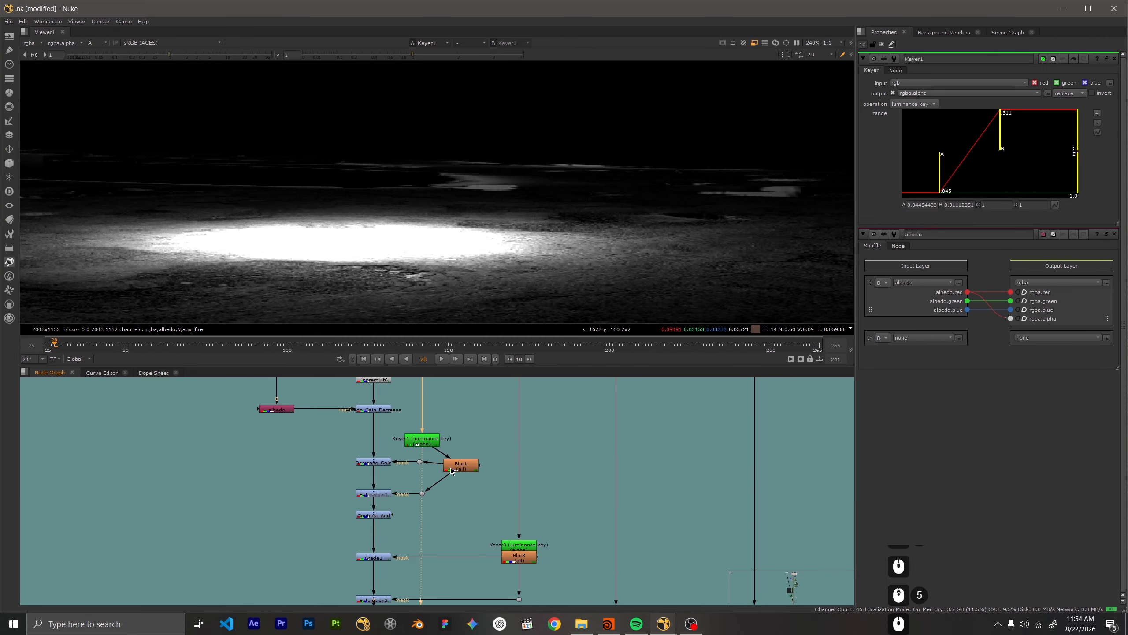
drag(452, 471, 453, 466)
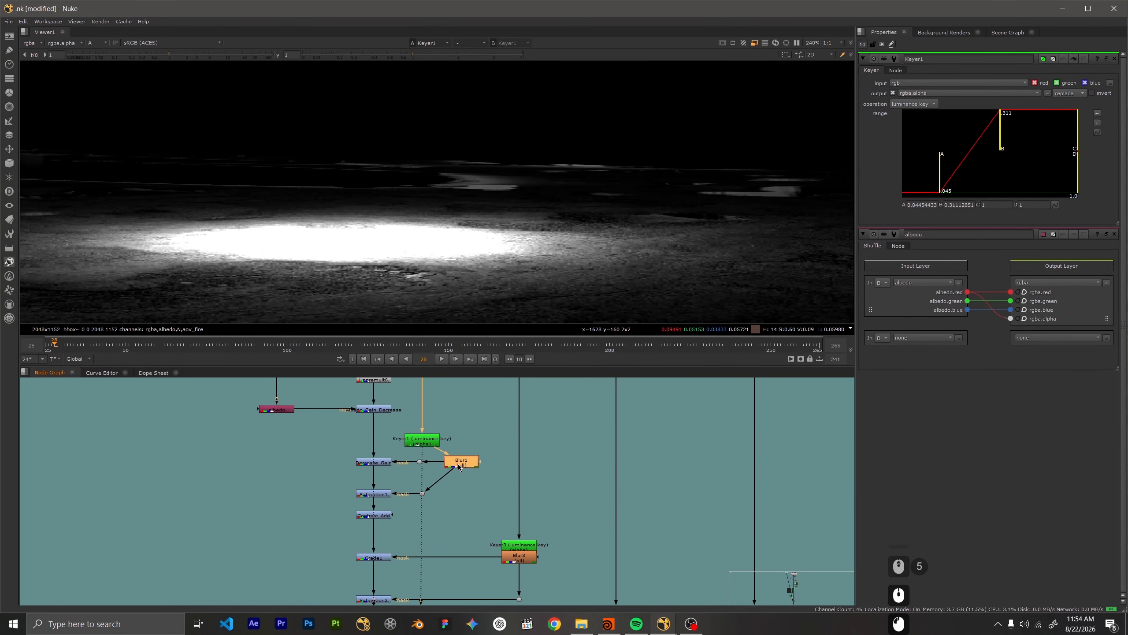
key(1)
click(458, 473)
scroll(455, 288, down, 5)
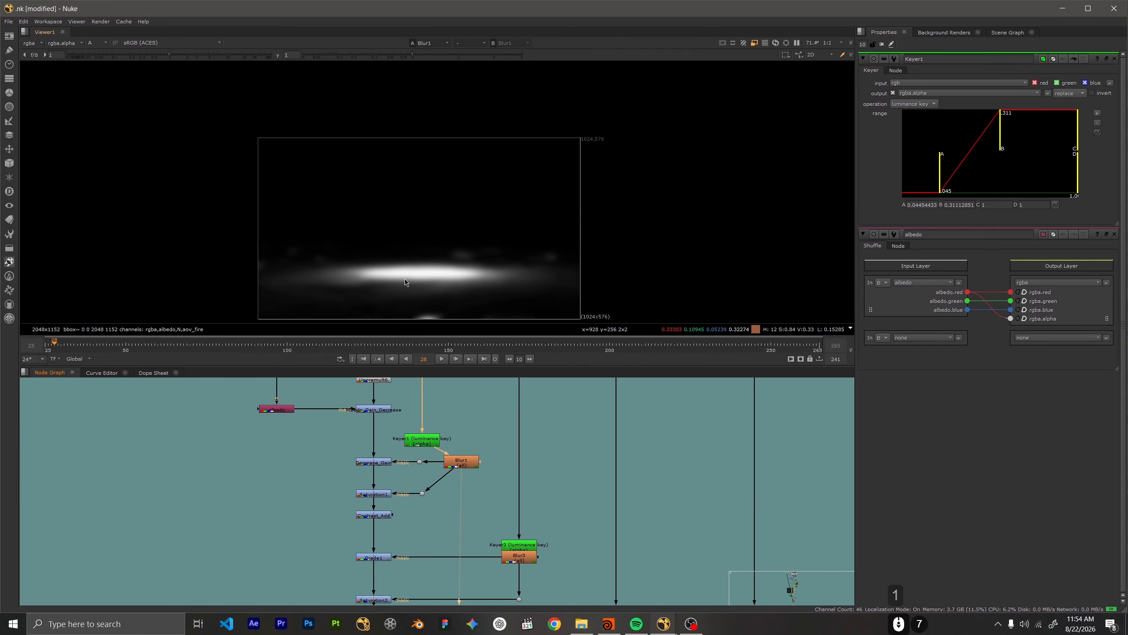
middle_drag(408, 287, 420, 273)
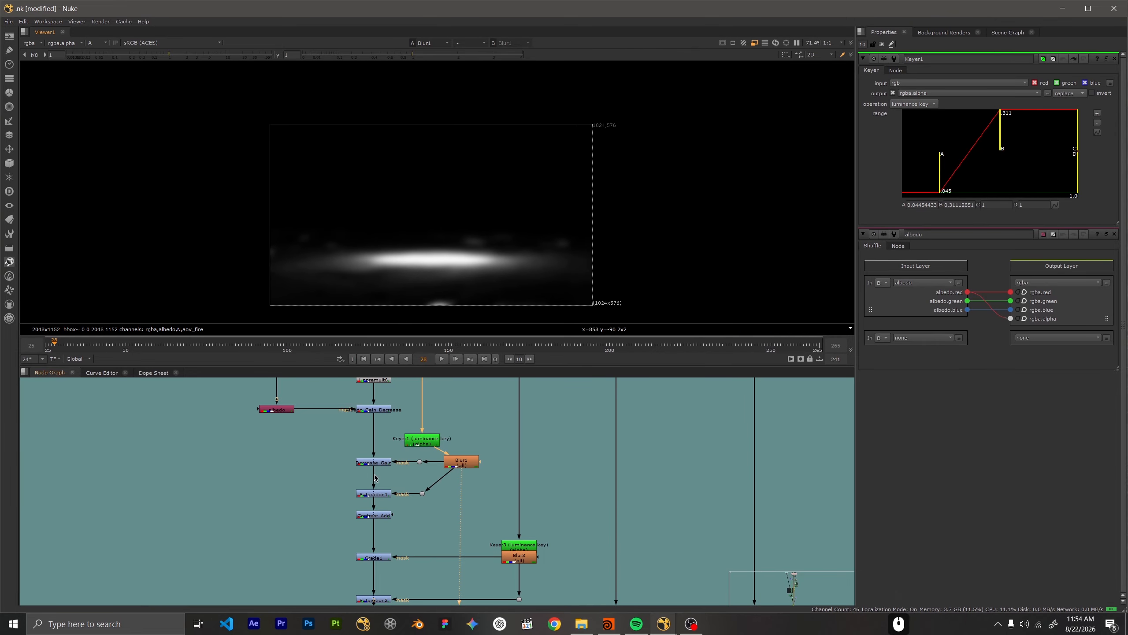
Show the full-colour output of Decrease_Gain and inspect the glowing area of the ground
scroll(375, 477, up, 3)
click(372, 458)
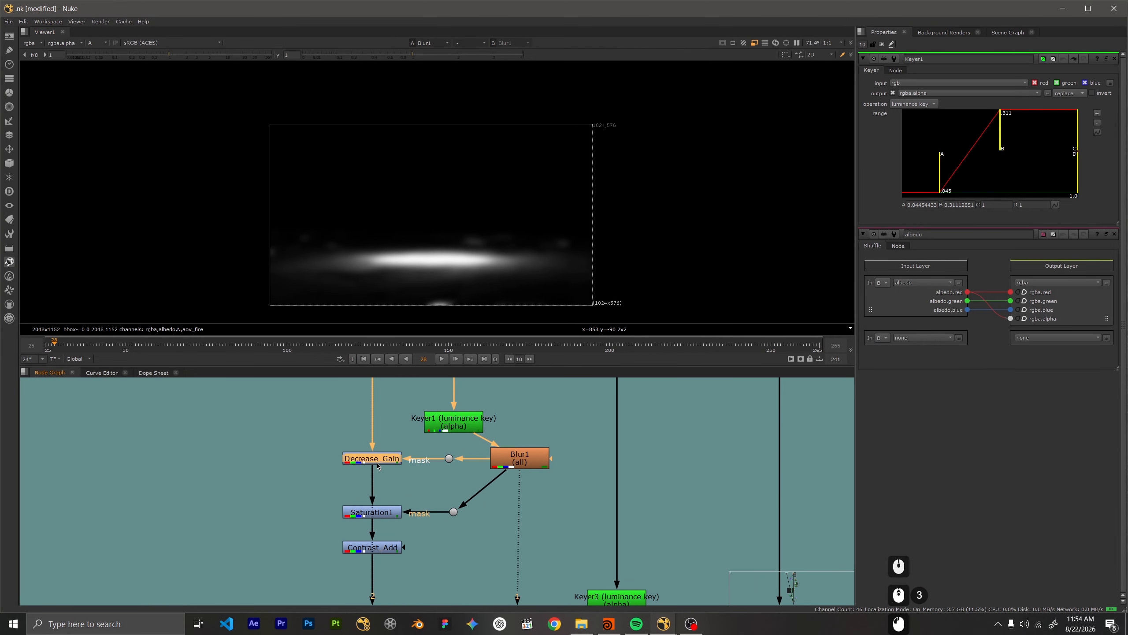
key(1)
key(a)
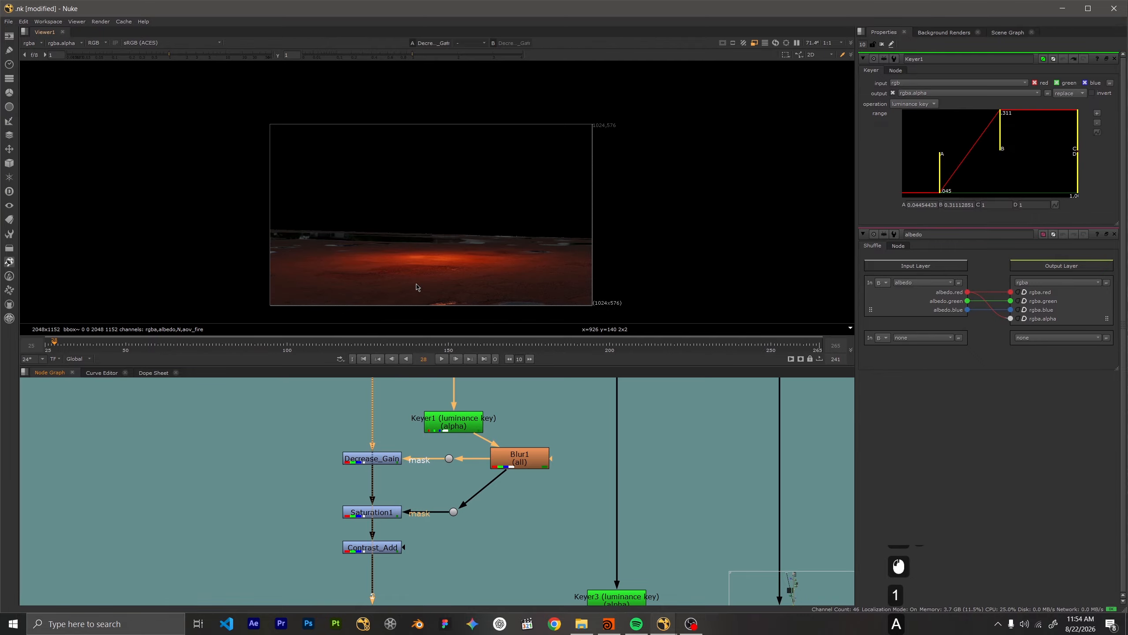
scroll(416, 287, up, 3)
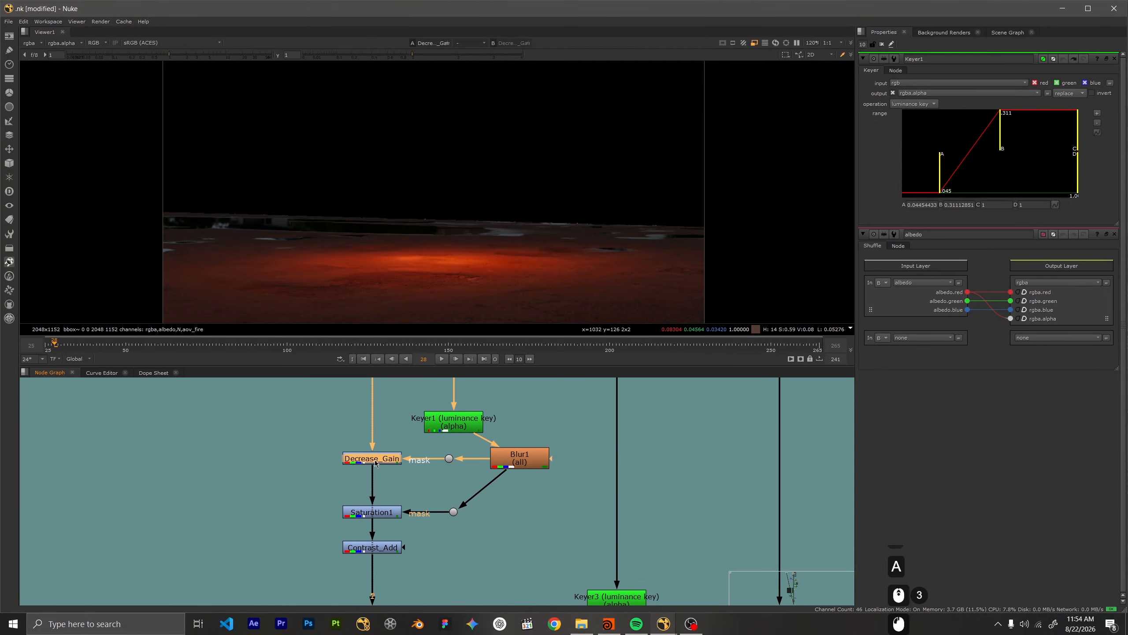
Toggle Decrease_Gain off and on to compare the fire glow, leaving it enabled, and open its Grade properties
key(d)
key(d)
key(d)
scroll(450, 239, up, 5)
key(d)
key(d)
key(d)
key(d)
key(d)
key(d)
key(d)
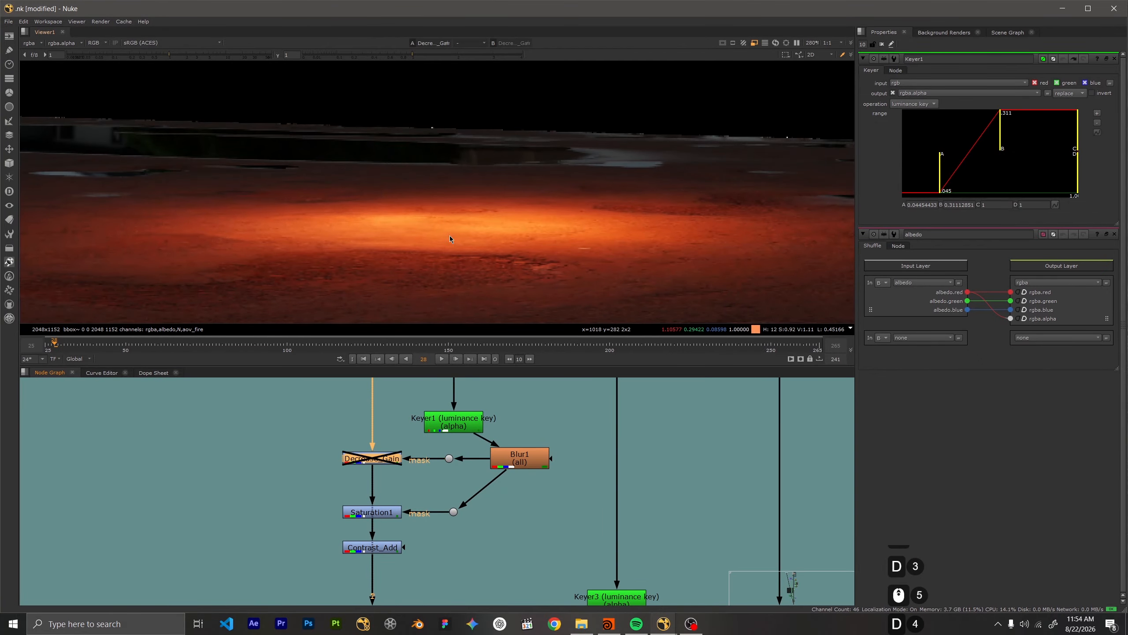
double_click(372, 458)
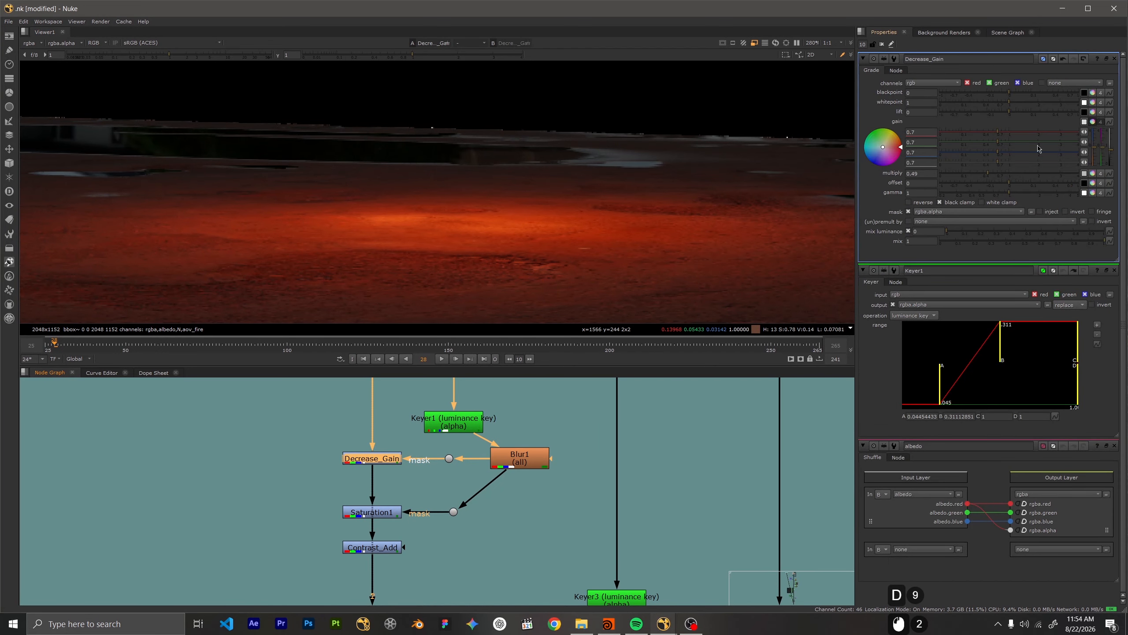
Show the output of Saturation1 in the viewer, checking its alpha channel and returning to full colour
middle_drag(464, 507, 532, 444)
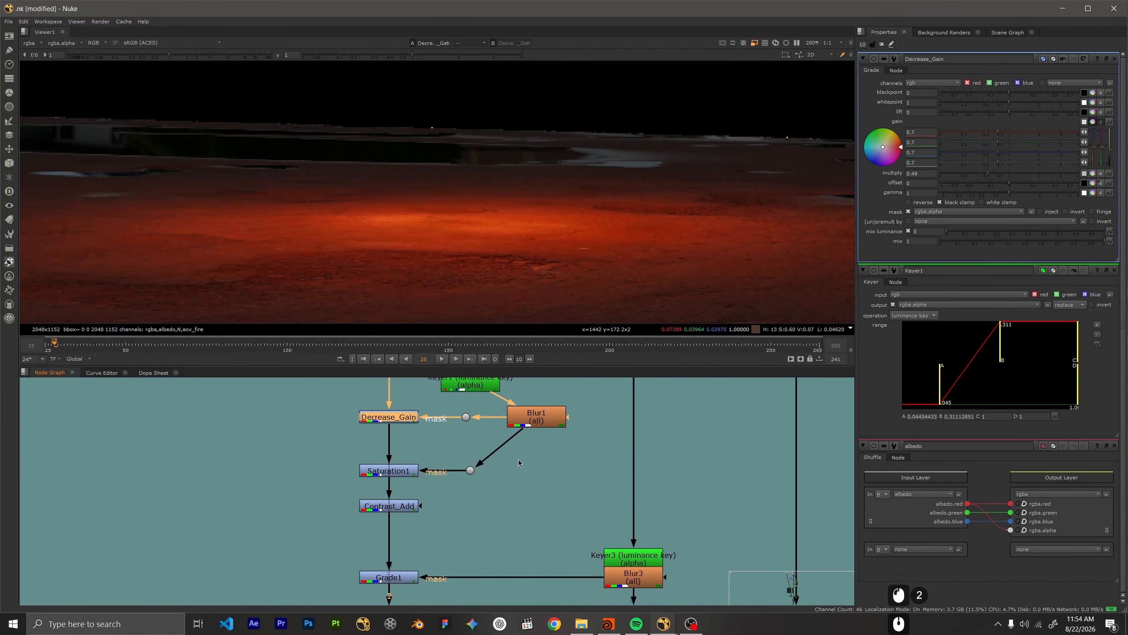
click(407, 473)
key(1)
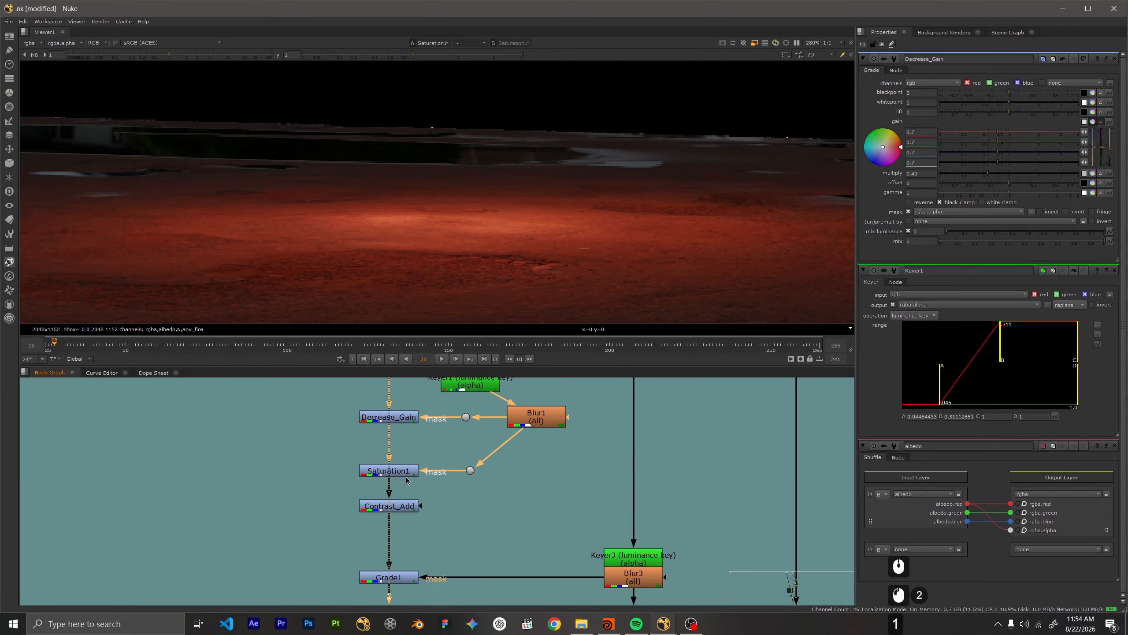
key(a)
key(a)
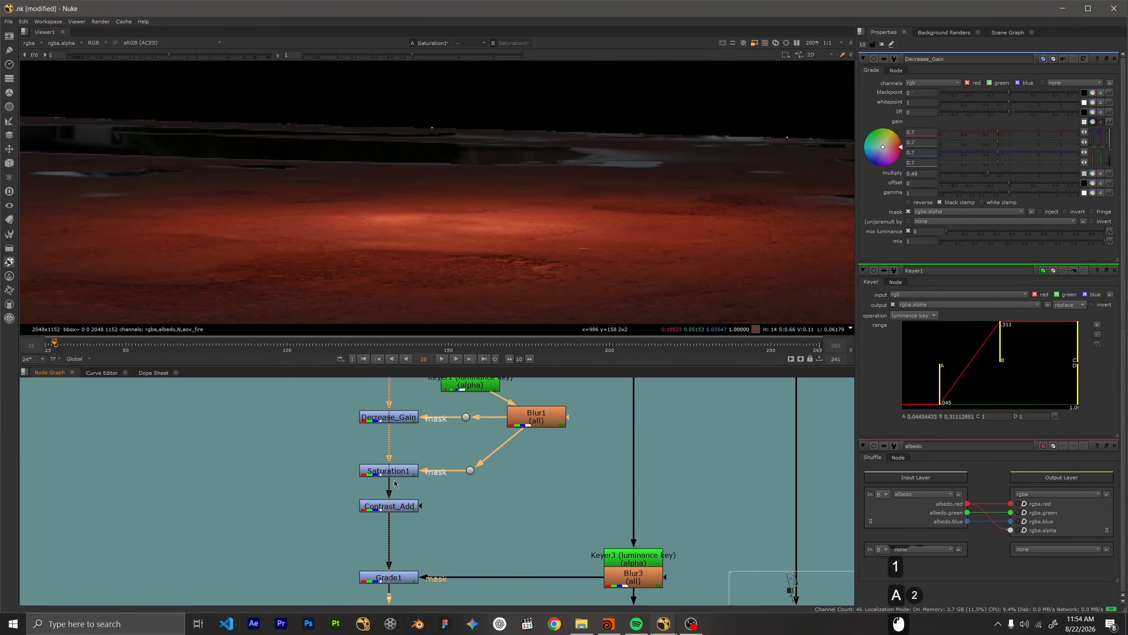
Toggle Saturation1 to compare the glow's colour up close and in the wider frame, leaving the node disabled
key(d)
scroll(476, 224, up, 3)
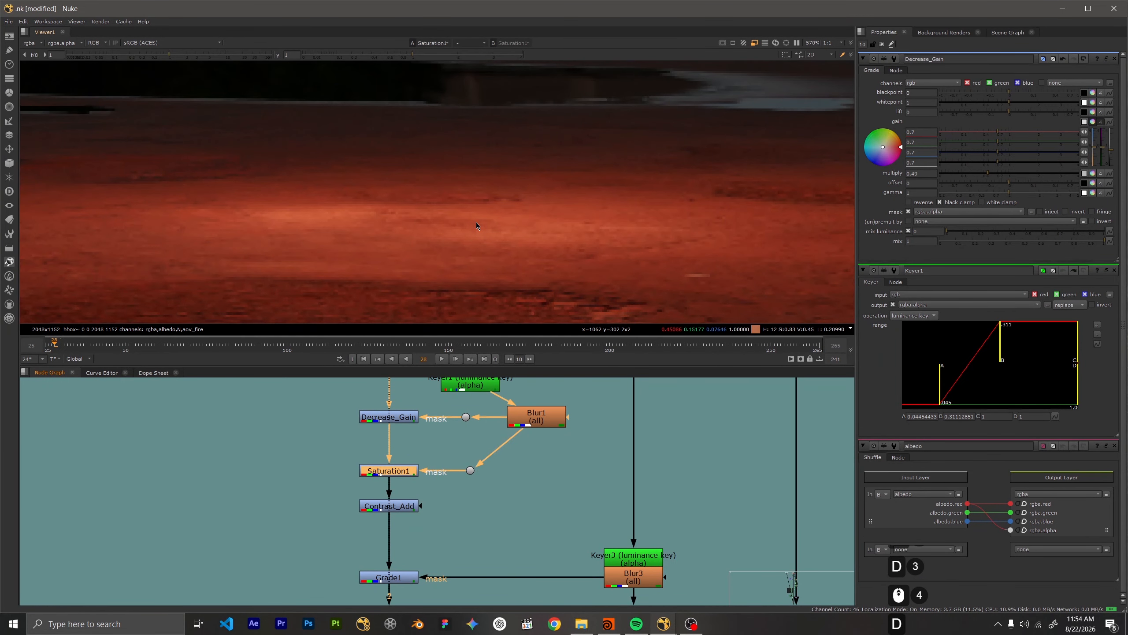
key(d)
key(d)
scroll(476, 225, down, 8)
key(d)
key(d)
key(d)
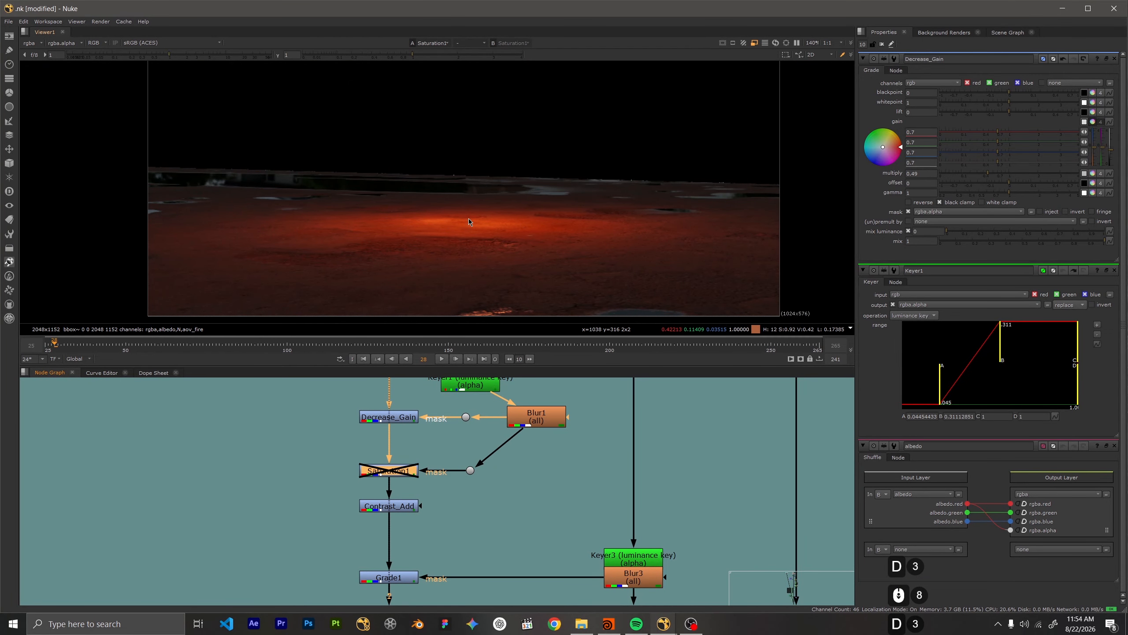
key(d)
key(d)
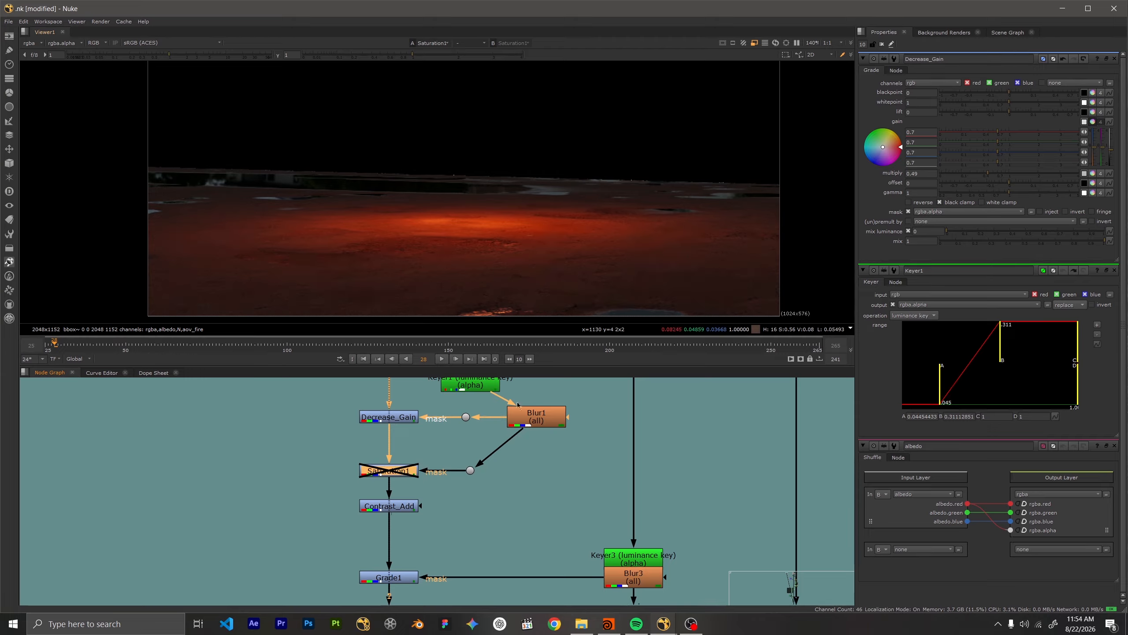
View Blur1's alpha matte again and examine its mask connection to the Saturation1 node
middle_drag(531, 443, 504, 490)
click(506, 488)
click(513, 468)
key(1)
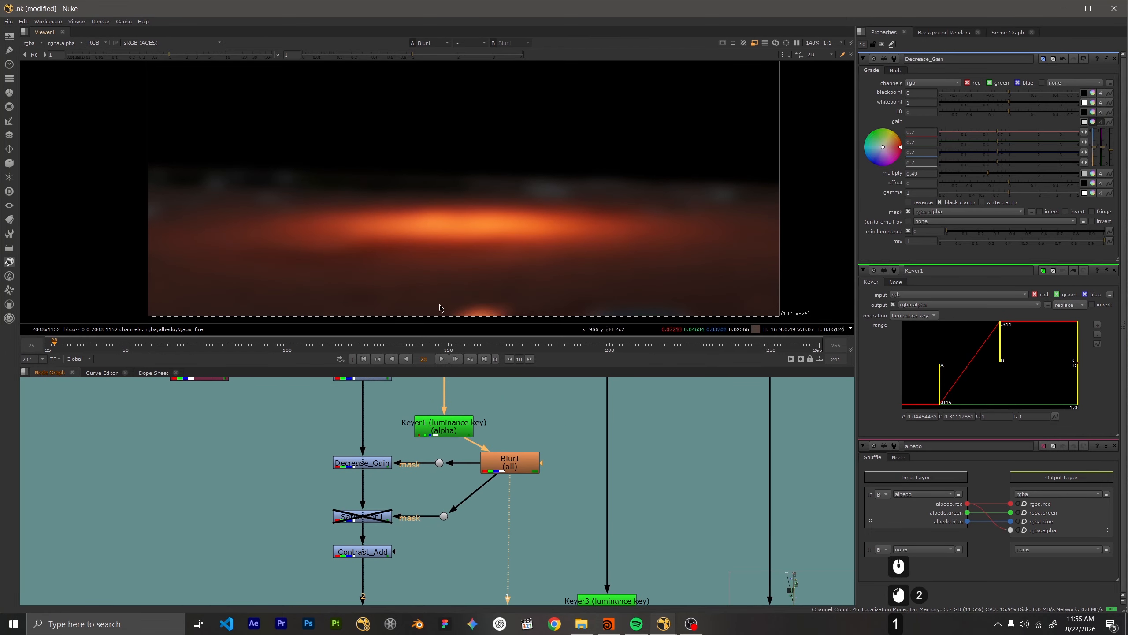
key(a)
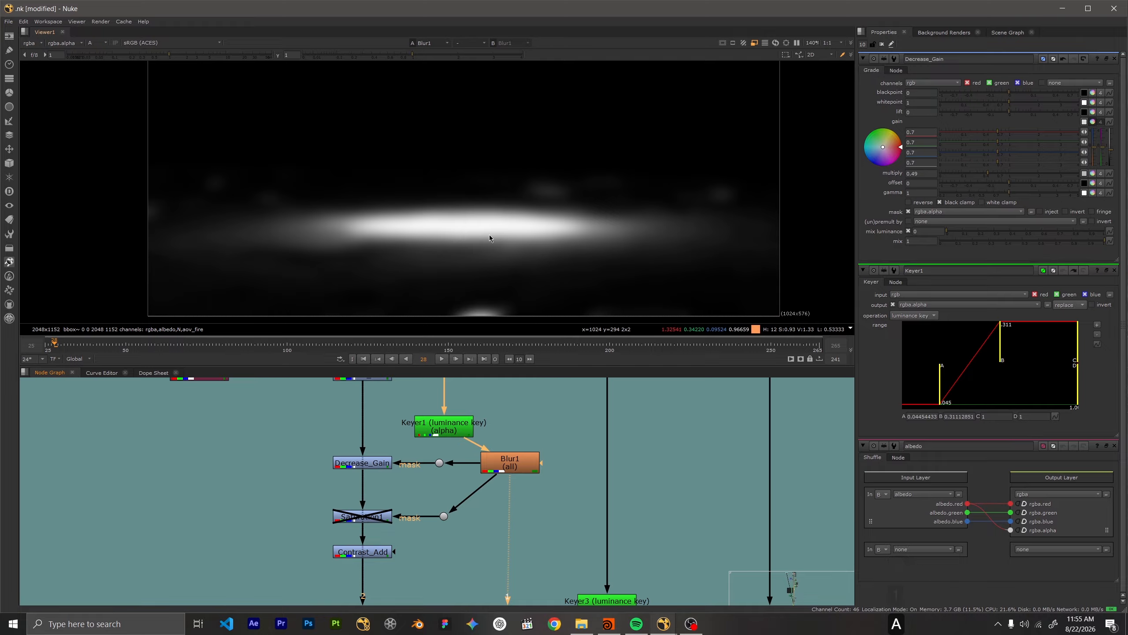
scroll(427, 532, up, 3)
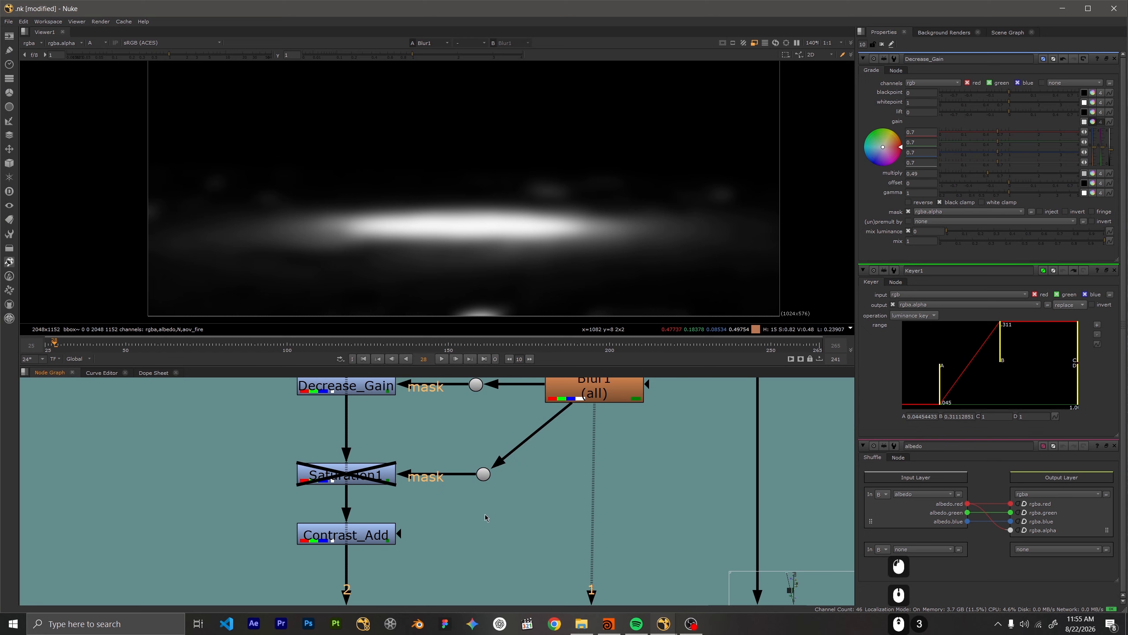
Re-enable the Saturation1 node and show the output of Contrast_Add in full colour
scroll(485, 514, down, 3)
click(446, 462)
key(d)
click(466, 499)
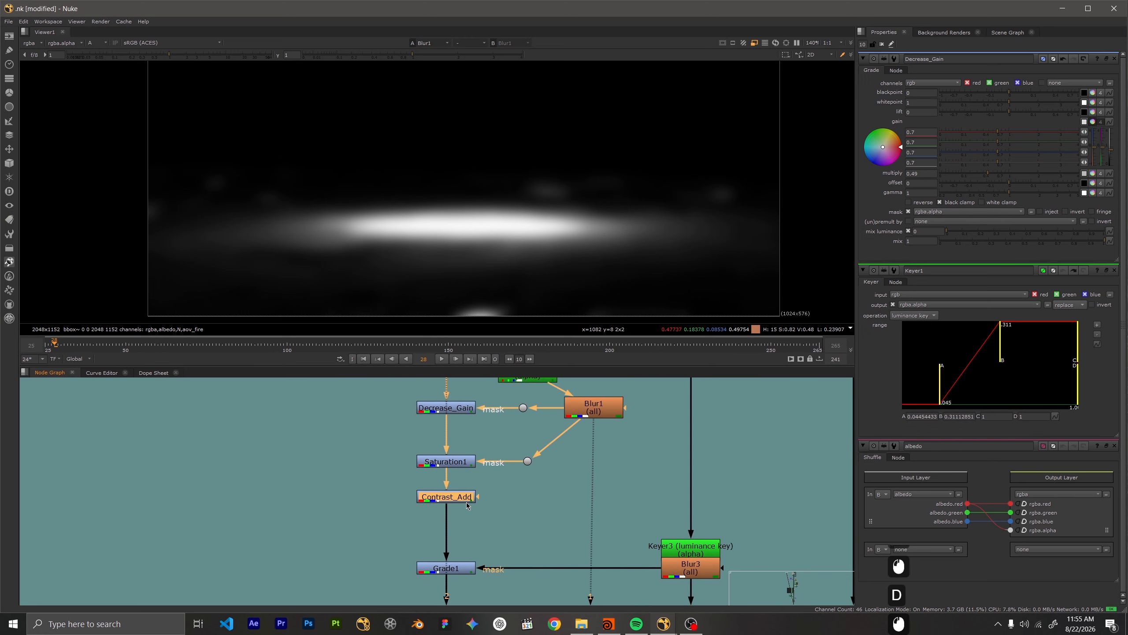
key(1)
key(a)
scroll(462, 262, up, 3)
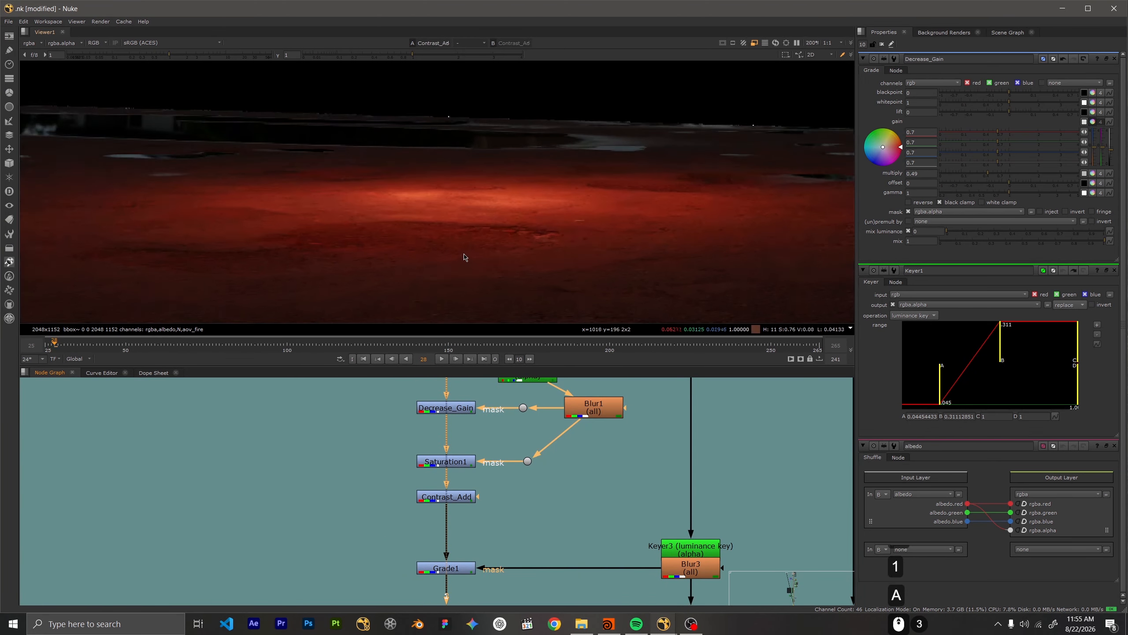
Toggle Contrast_Add off and on to compare the ground's contrast, leaving it enabled, and open its Grade properties
click(472, 496)
key(d)
key(d)
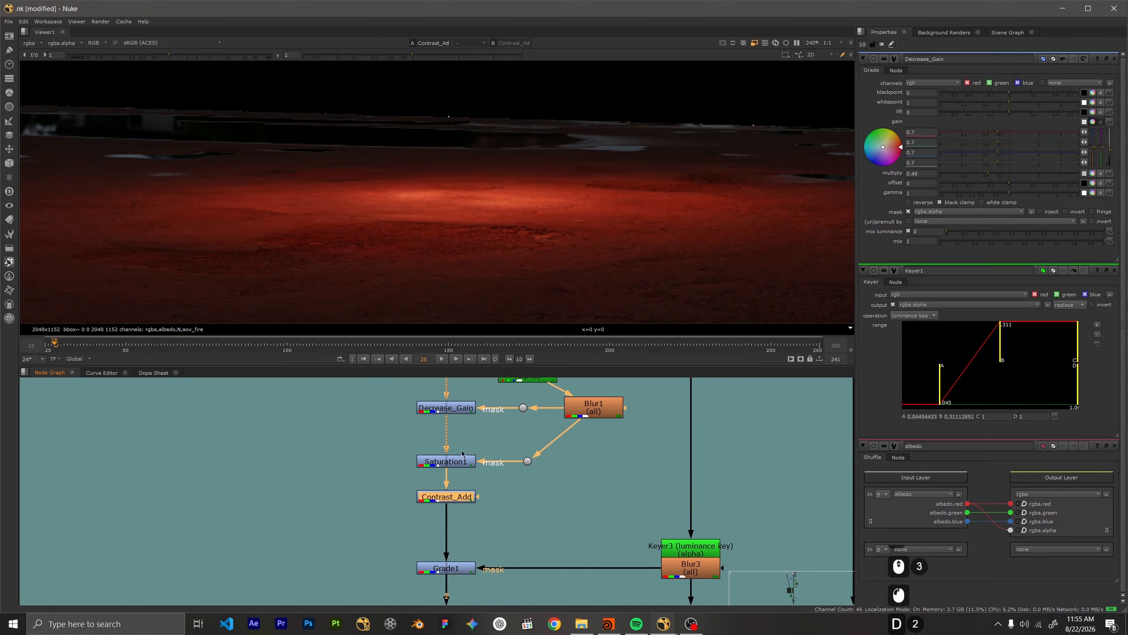
scroll(496, 216, down, 3)
key(d)
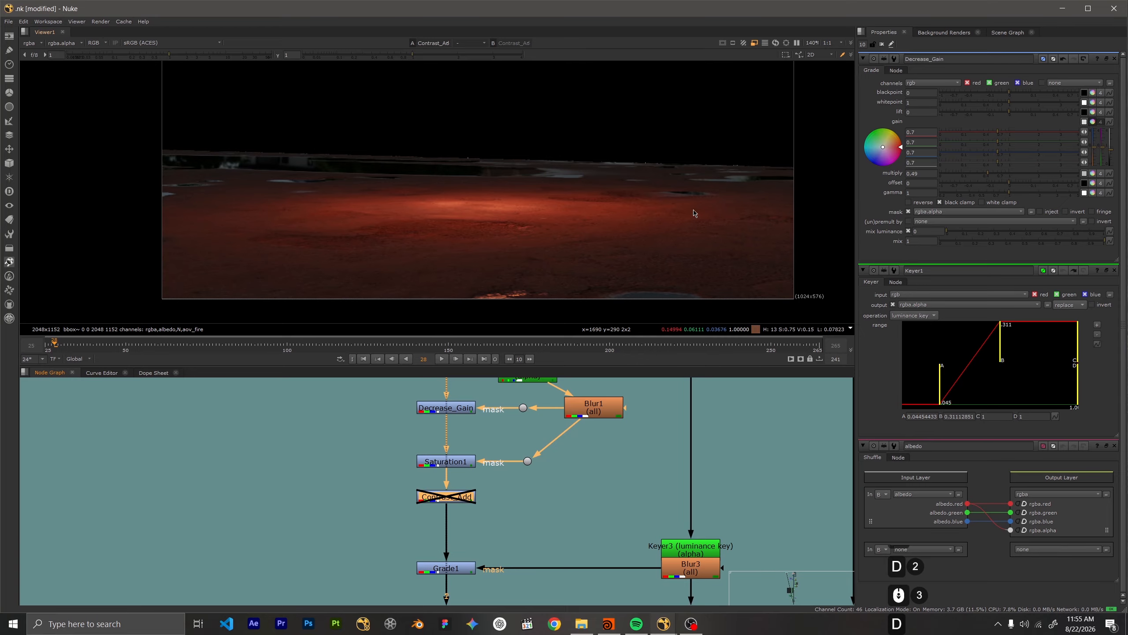
key(d)
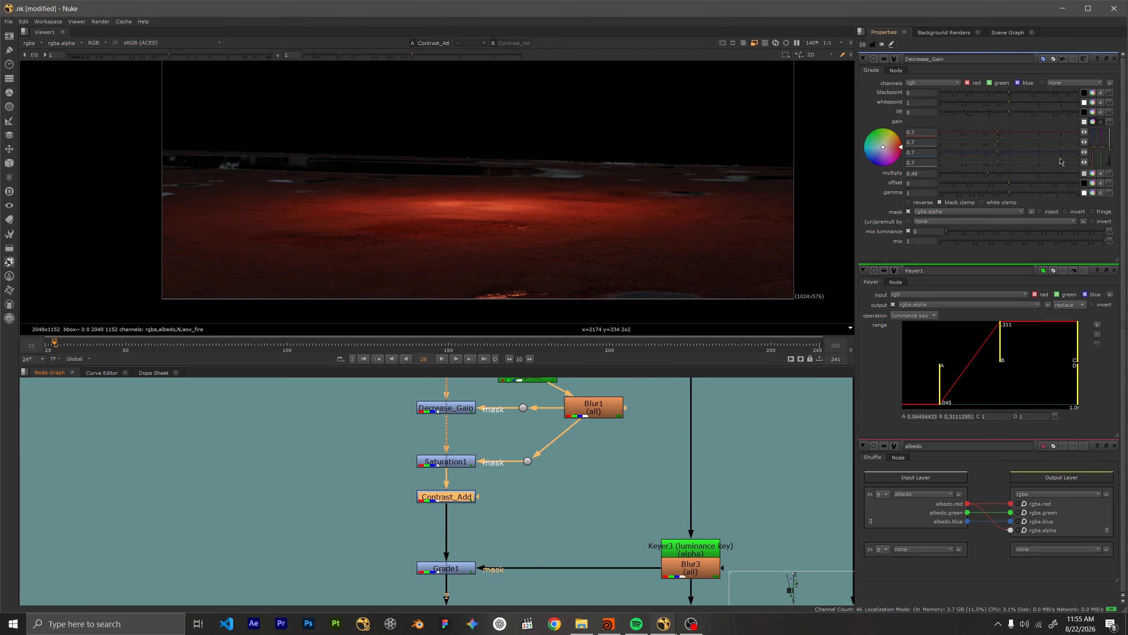
double_click(464, 497)
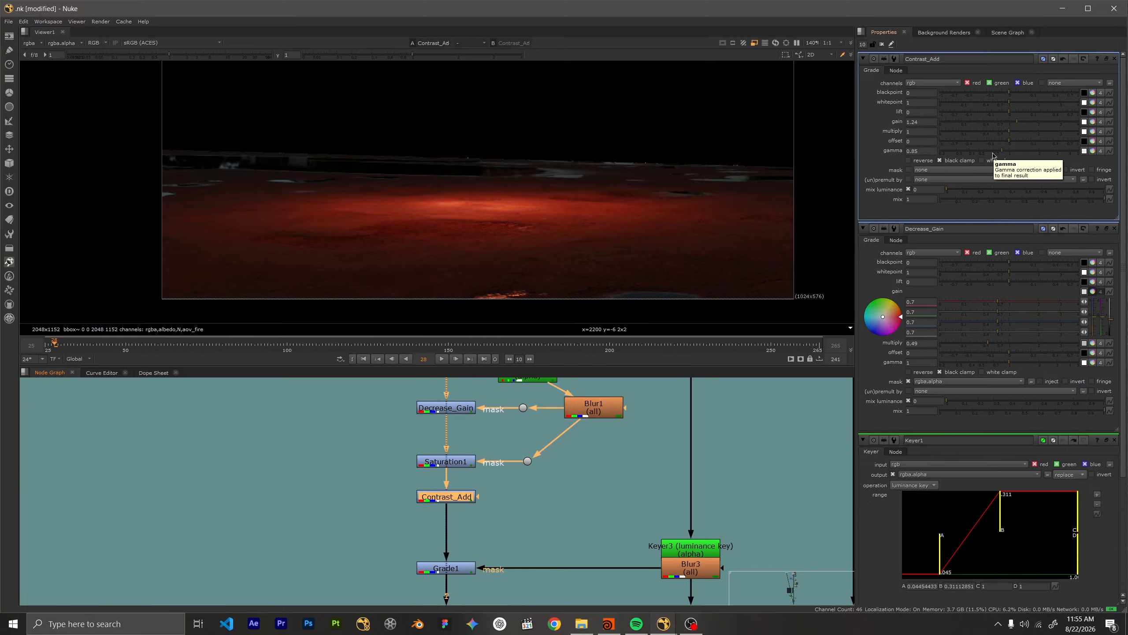
Move Keyer3 clear of Blur3 in the node graph and show its alpha matte with the viewer overlay turned off
scroll(491, 522, down, 4)
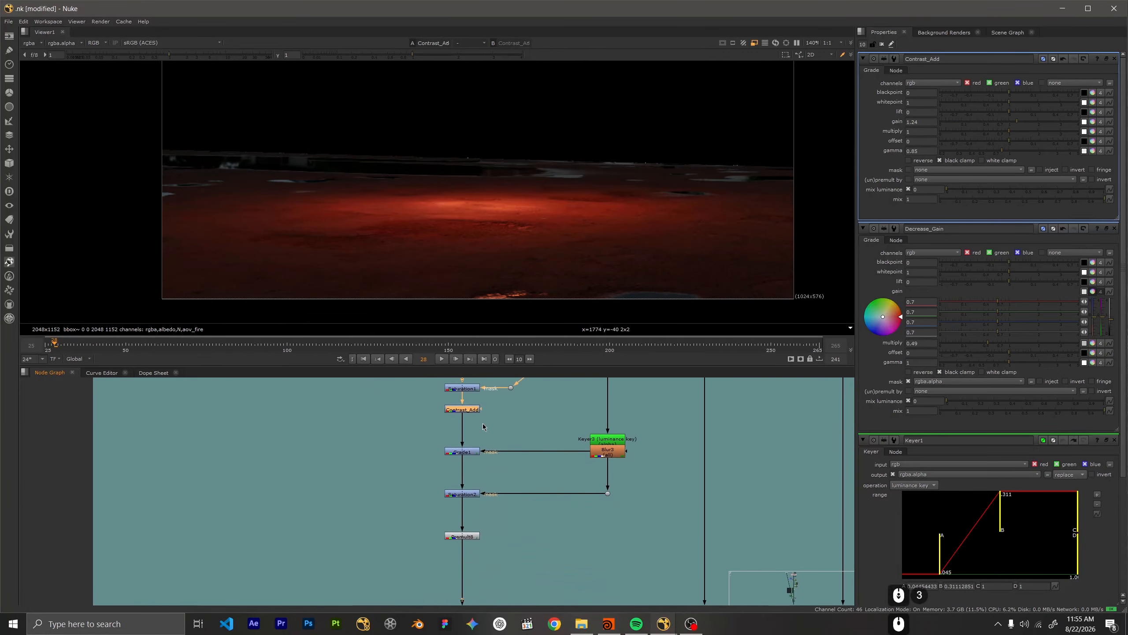
scroll(474, 459, down, 11)
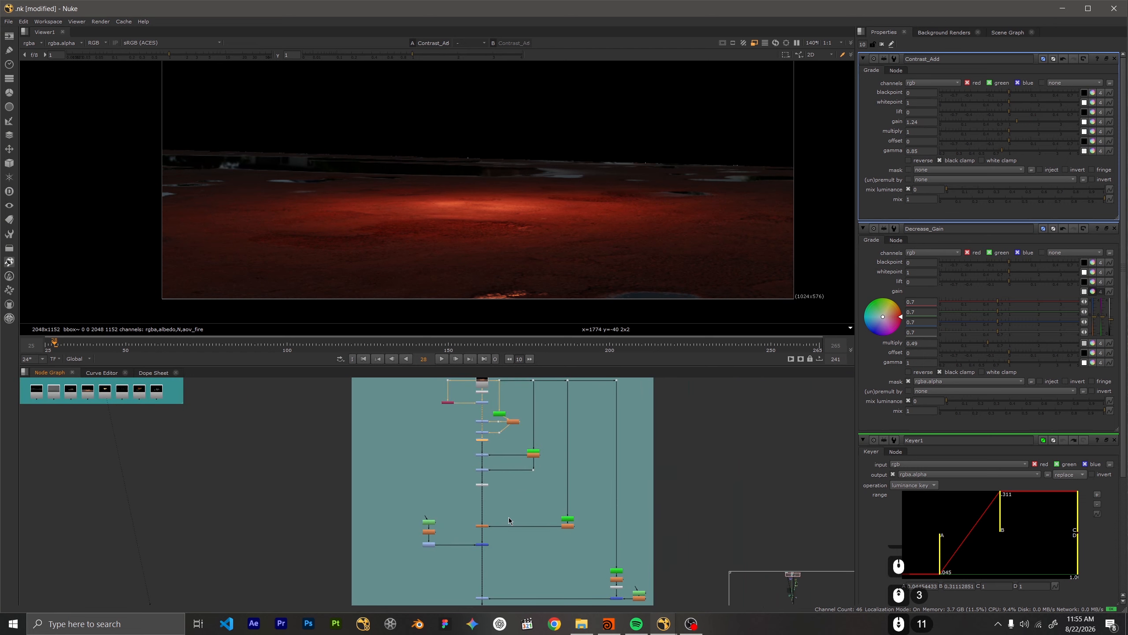
scroll(527, 479, up, 8)
drag(528, 477, 531, 441)
key(1)
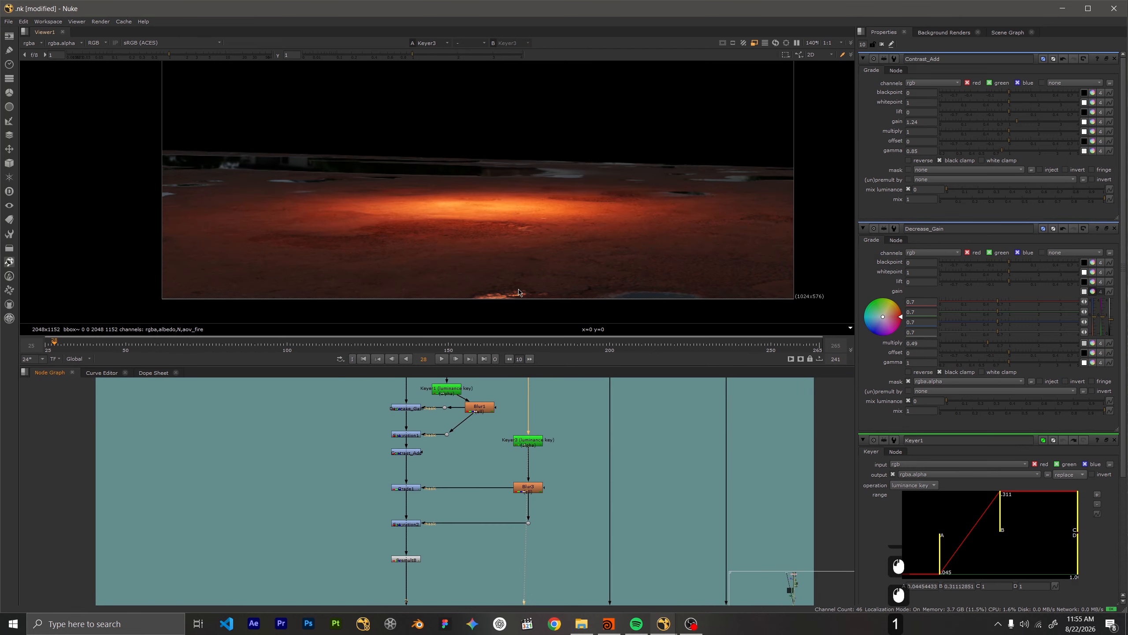
key(q)
key(a)
Compare Keyer3's alpha matte with Keyer1's and open Keyer3's luminance key properties
scroll(518, 245, down, 3)
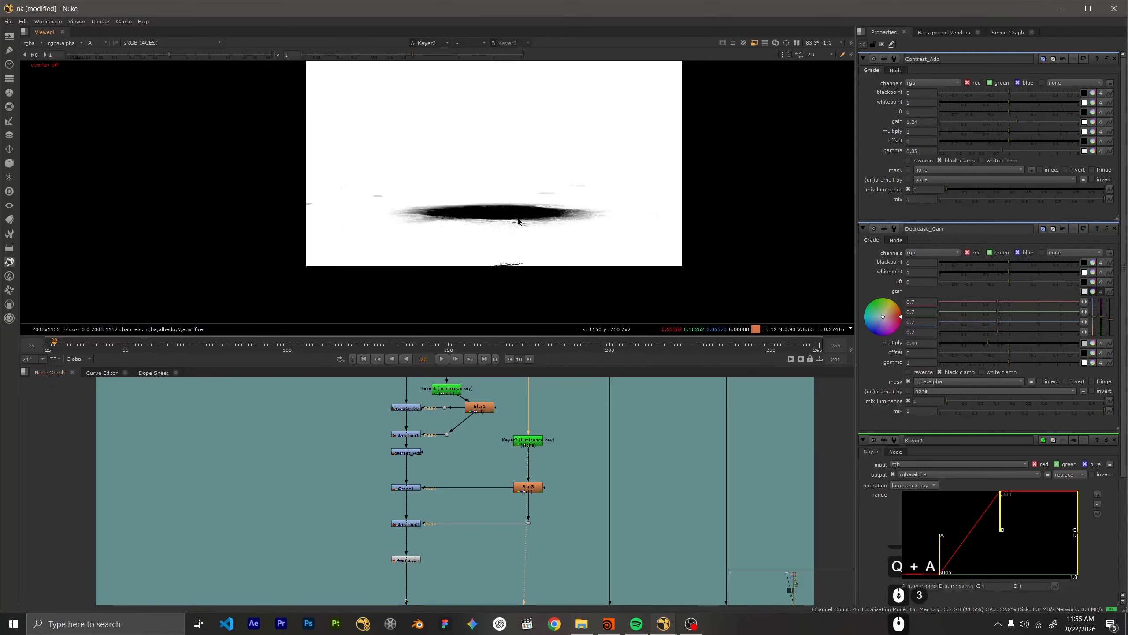
scroll(529, 246, up, 3)
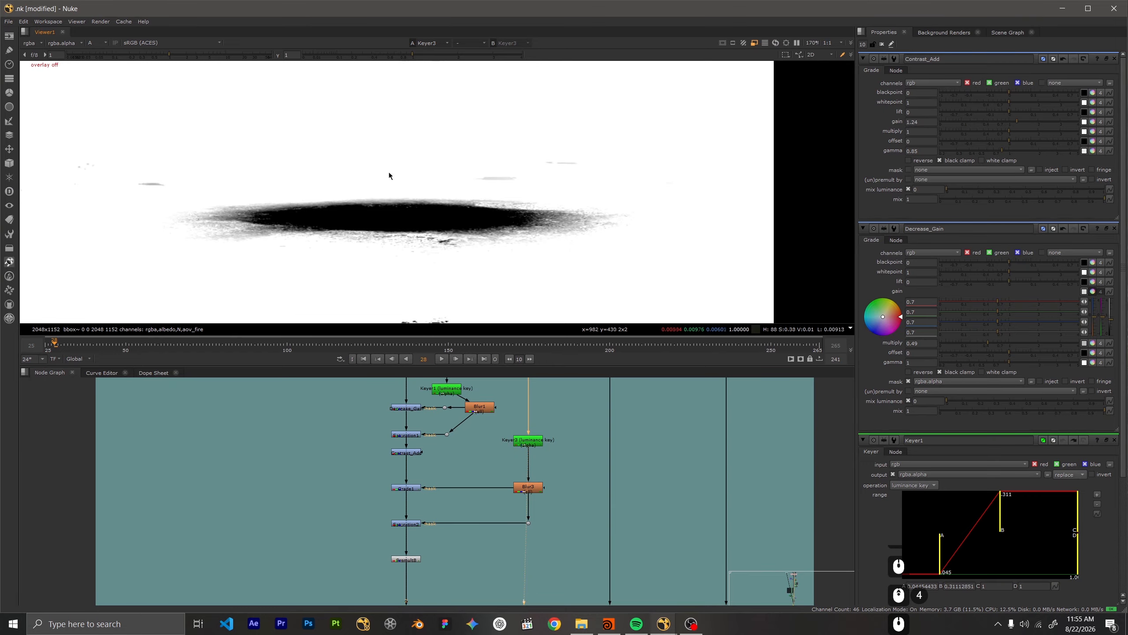
scroll(389, 172, down, 2)
scroll(448, 232, up, 3)
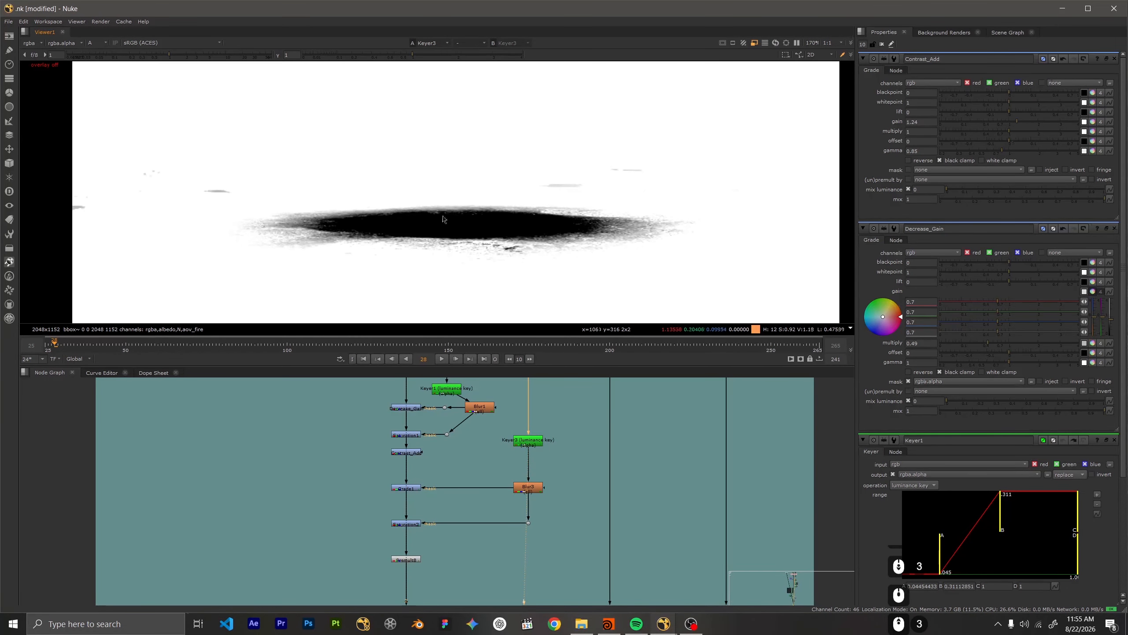
key(1)
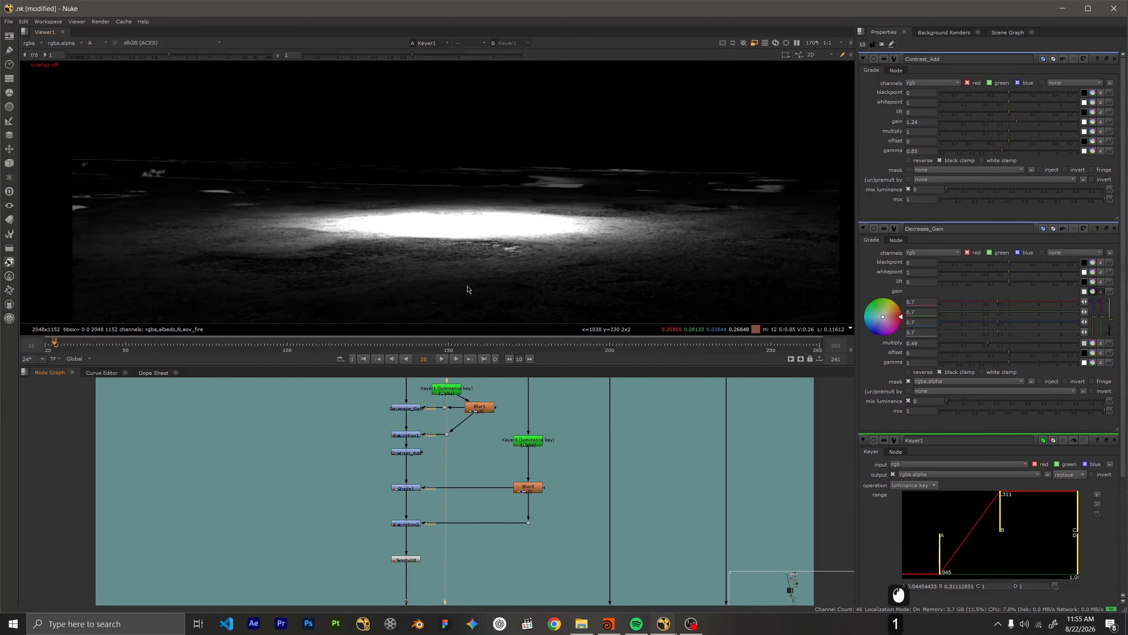
key(2)
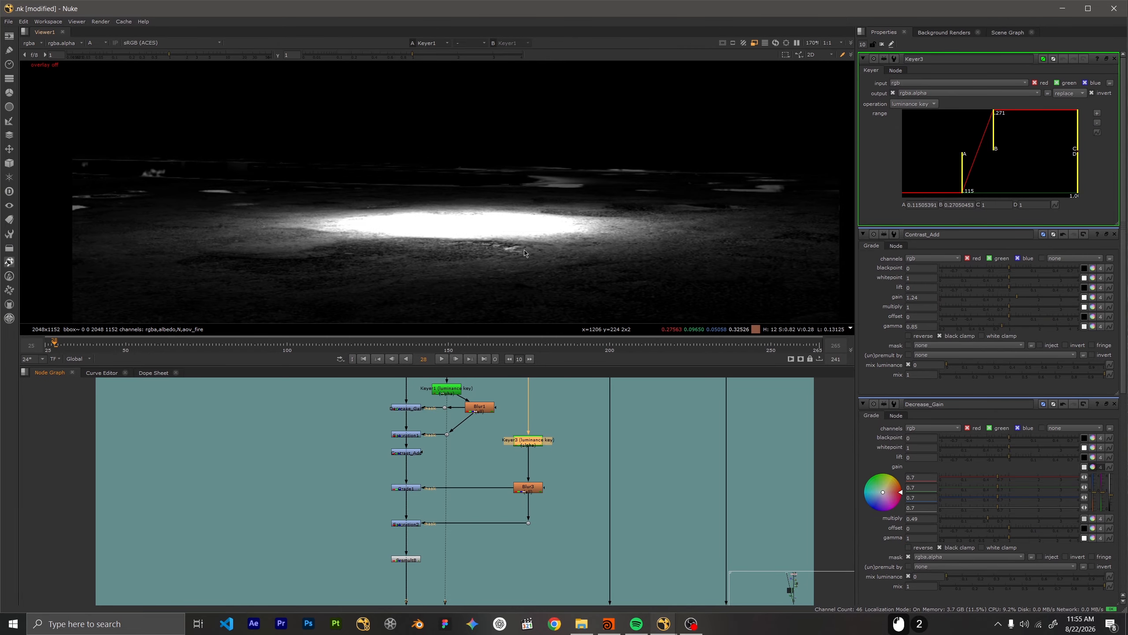
key(1)
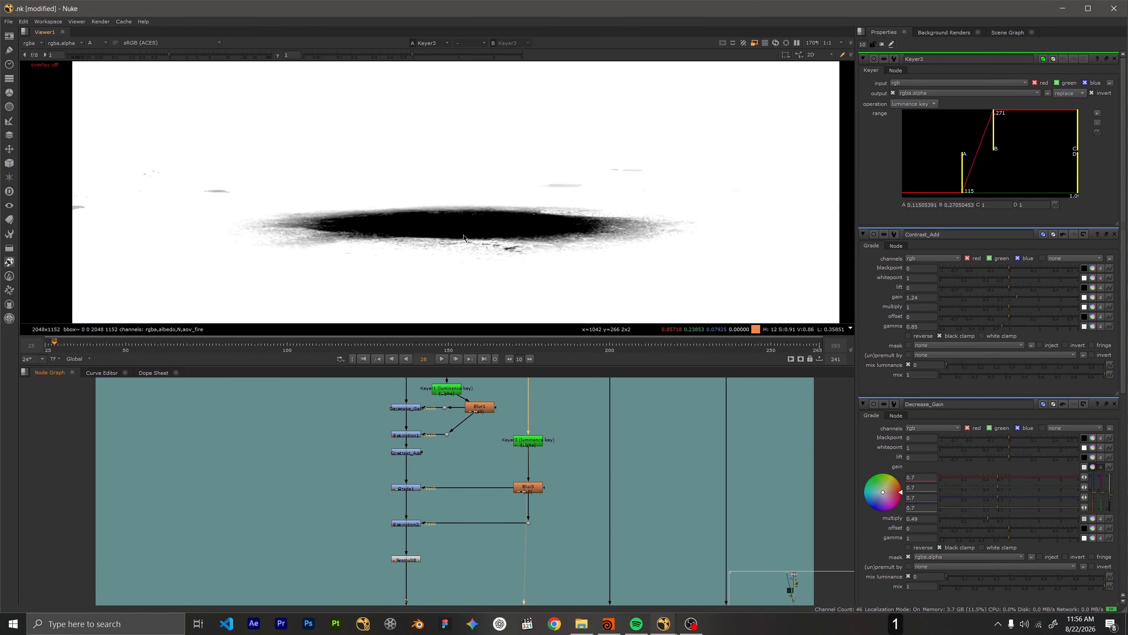
scroll(460, 231, down, 3)
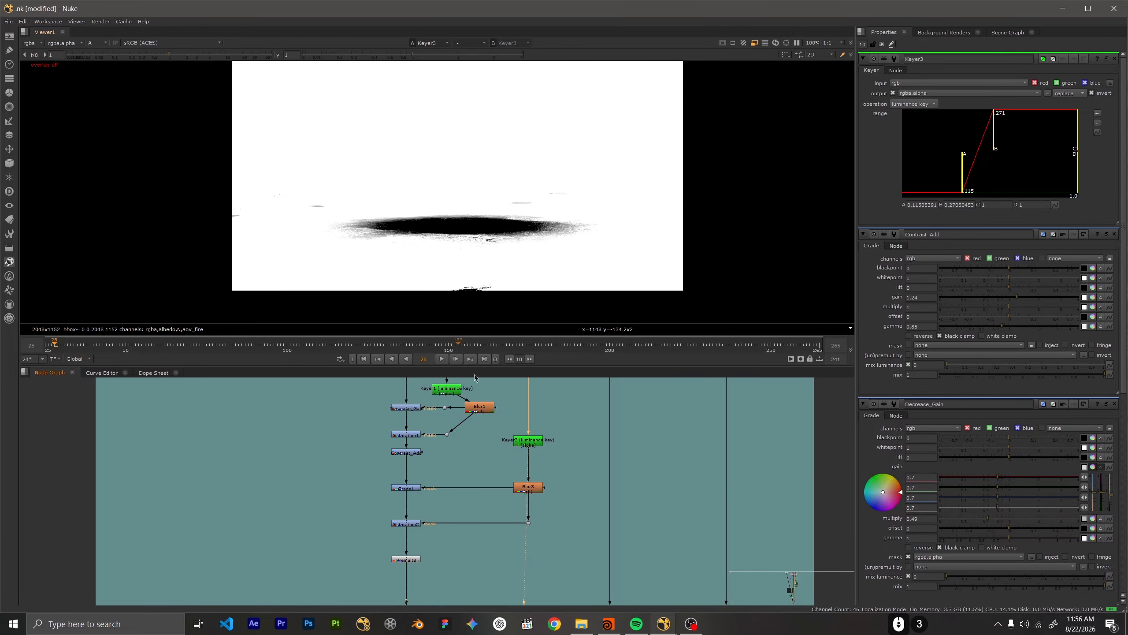
View Blur3's softened alpha matte, then show the output of Grade1 in full colour
middle_drag(506, 535, 520, 492)
click(537, 450)
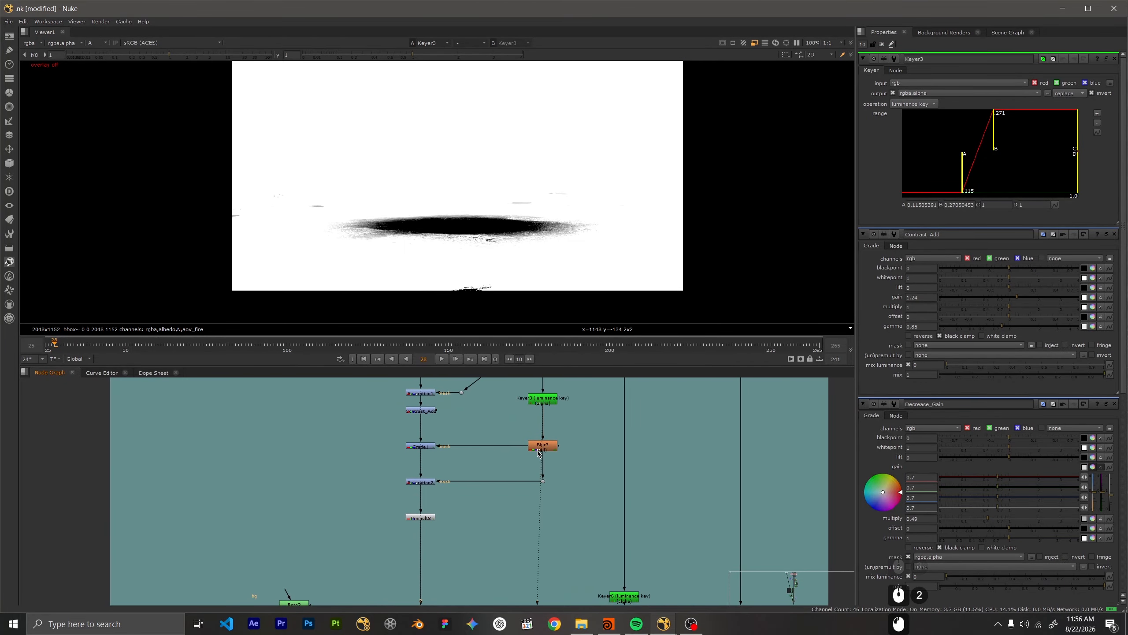
key(1)
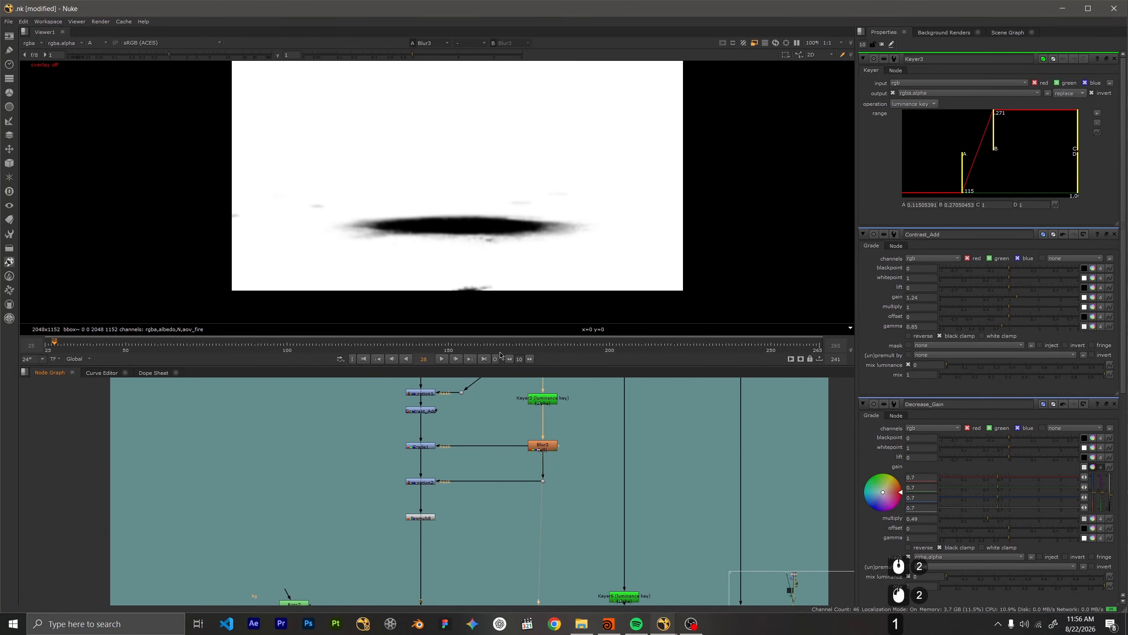
click(420, 446)
key(1)
key(a)
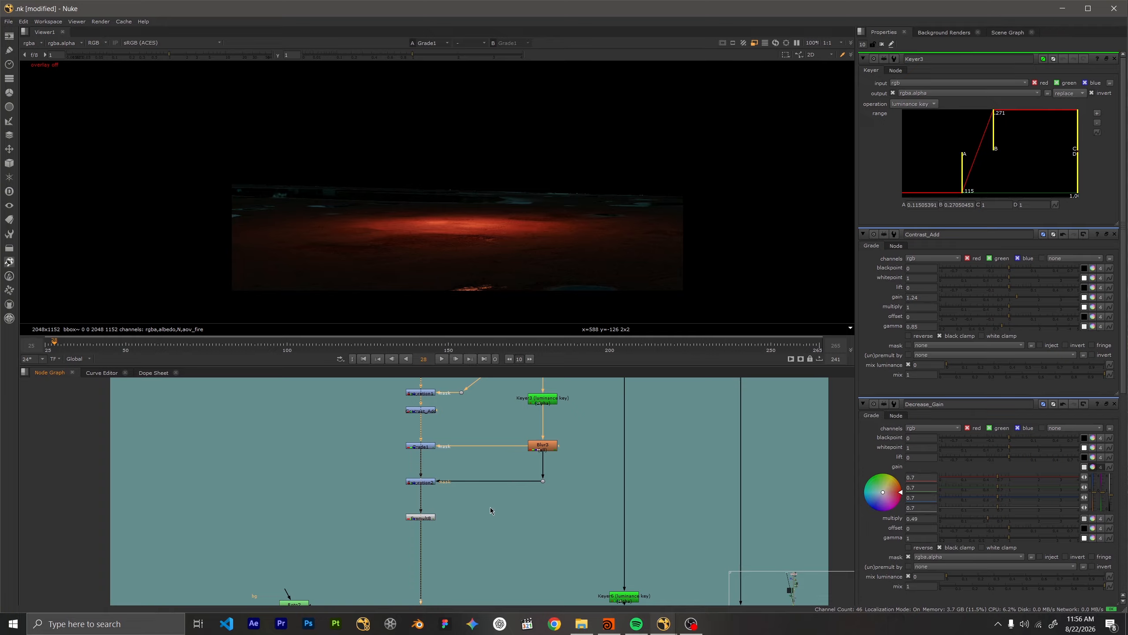
Show Saturation2's output and toggle the node repeatedly to compare the ground's colour outside the glow, leaving it enabled
click(425, 483)
key(1)
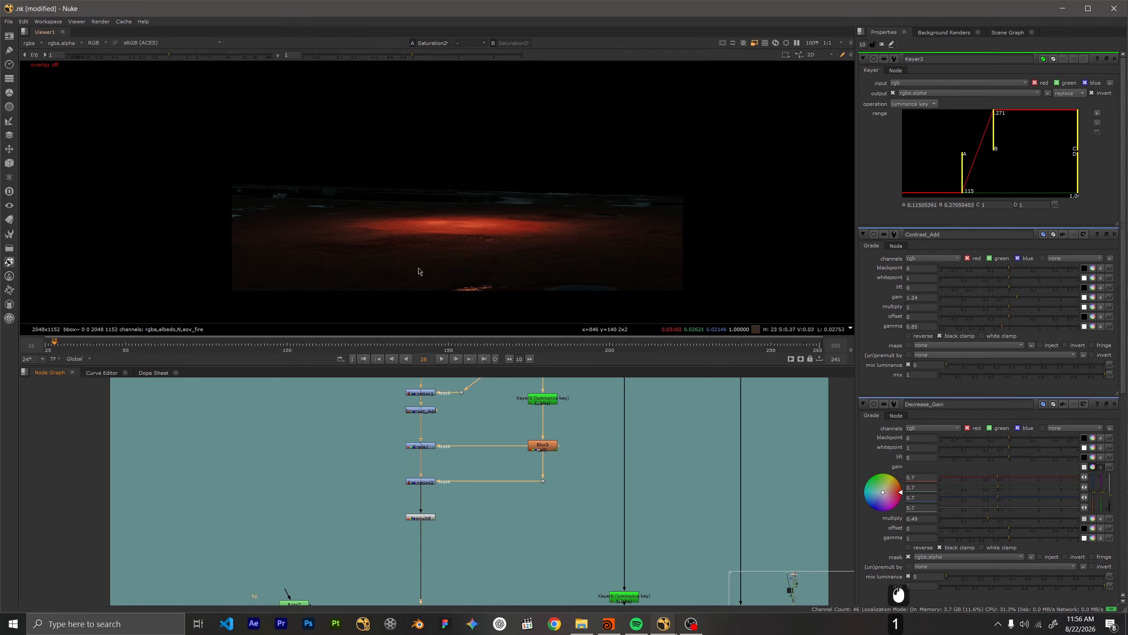
scroll(422, 481, up, 4)
click(421, 481)
key(d)
key(d)
key(d)
scroll(328, 237, up, 5)
key(d)
key(d)
key(d)
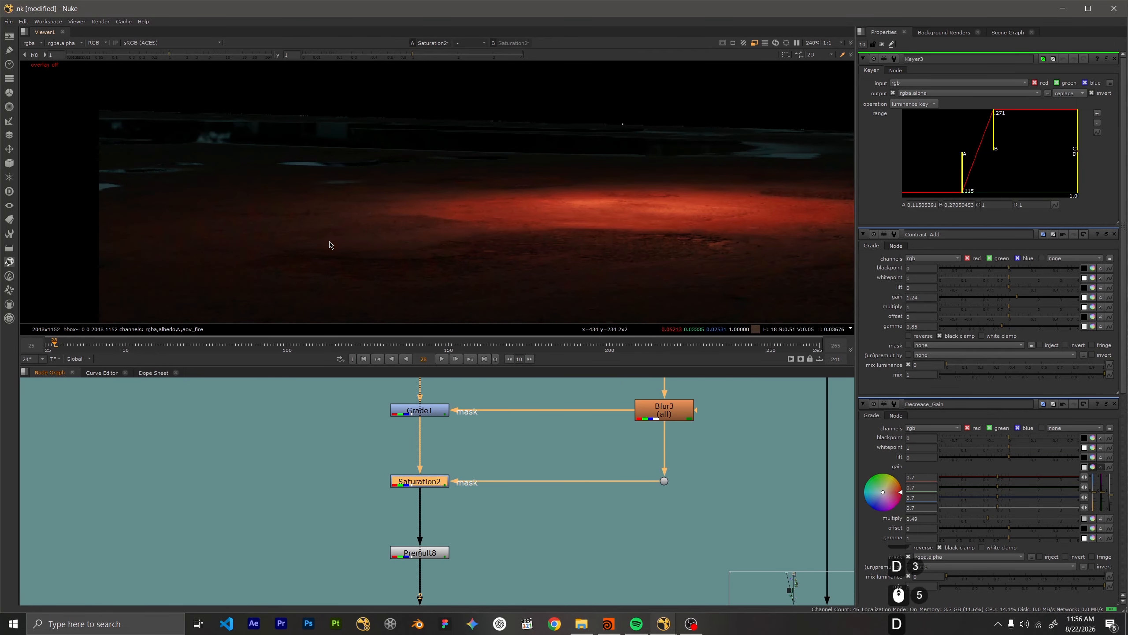
key(d)
key(d)
key(d)
key(d)
scroll(272, 232, up, 3)
scroll(533, 476, down, 4)
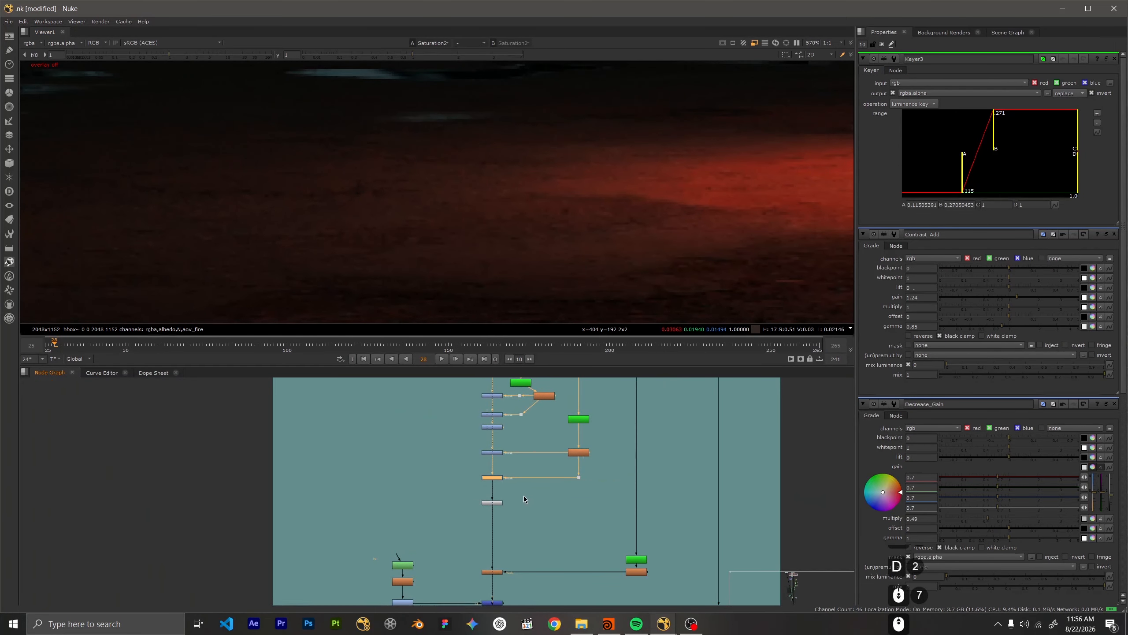
Show the output of Premult8, checking its alpha channel and returning to full colour
scroll(510, 493, up, 5)
click(504, 469)
key(1)
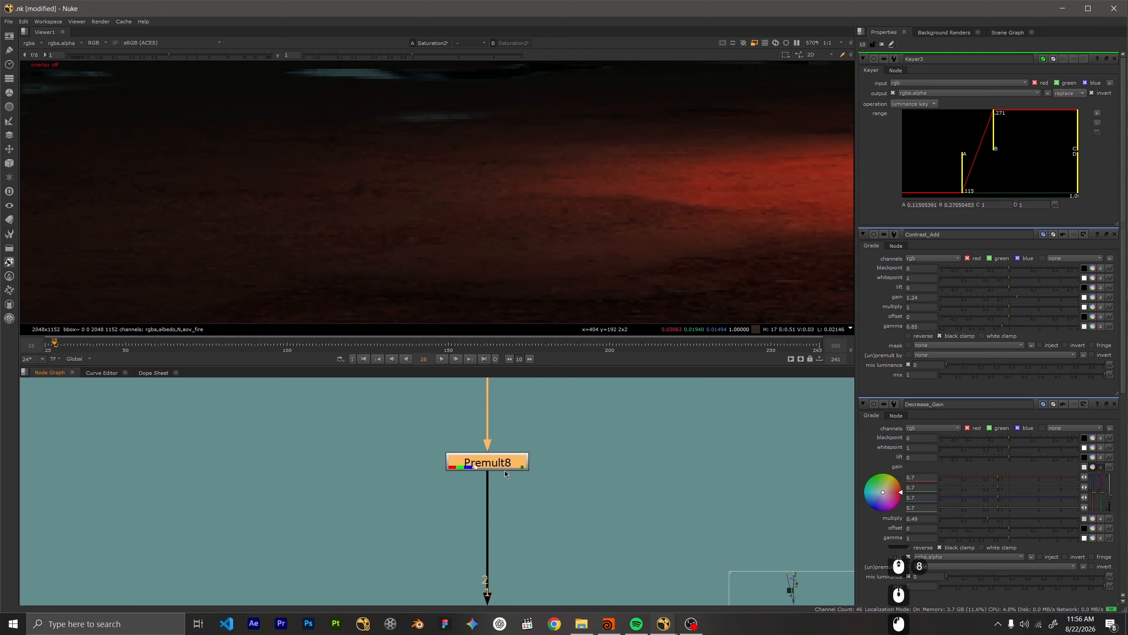
scroll(443, 247, down, 5)
middle_drag(439, 266, 321, 270)
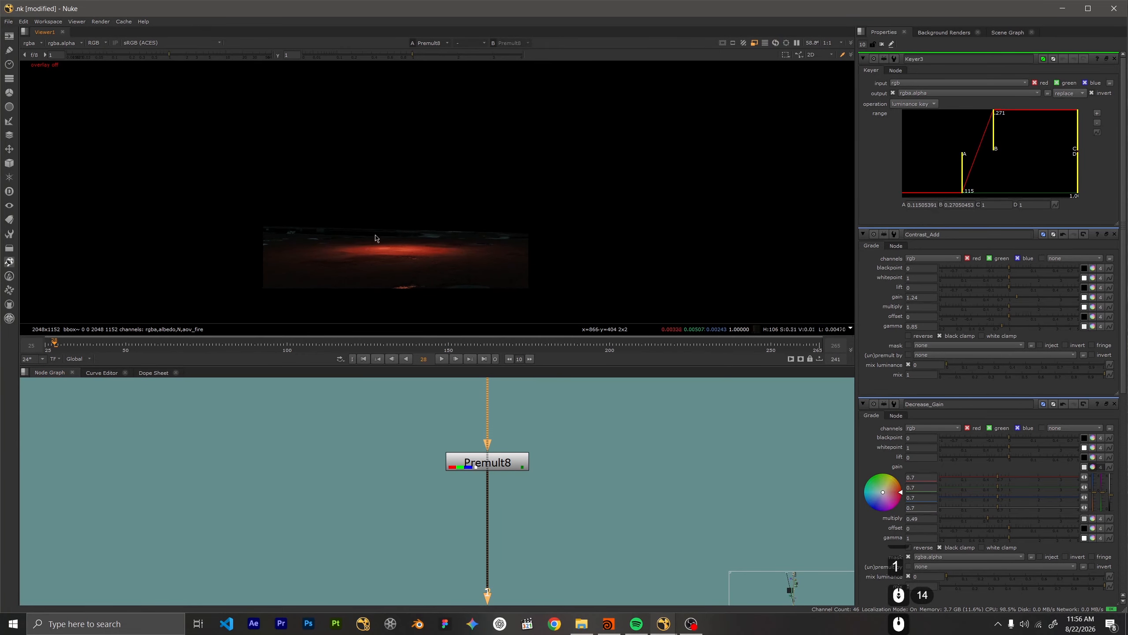
key(1)
key(a)
key(q)
key(q)
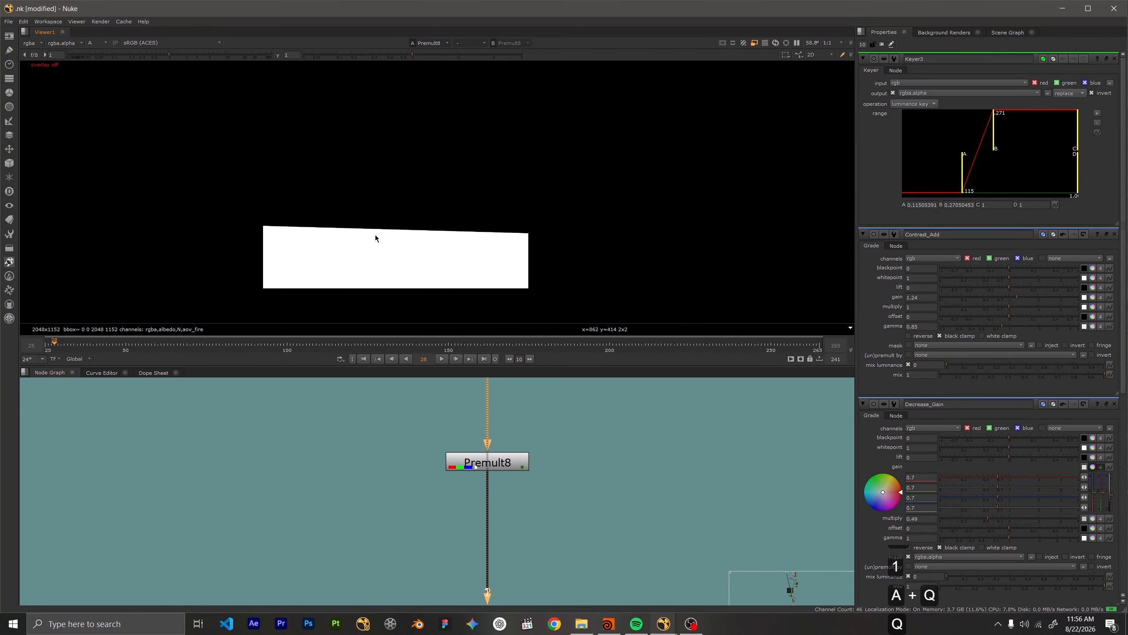
key(a)
Examine the Ground Composite node chain from the ground render down to the Keyer6 and Blur7 branch
scroll(432, 391, down, 4)
scroll(479, 436, down, 8)
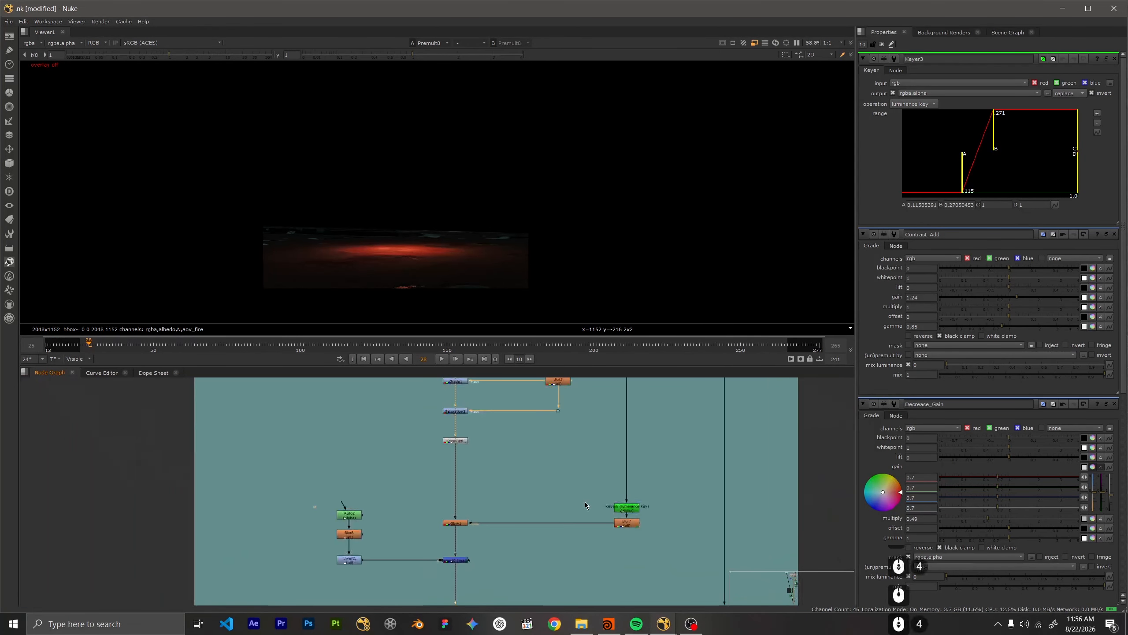
scroll(451, 441, up, 6)
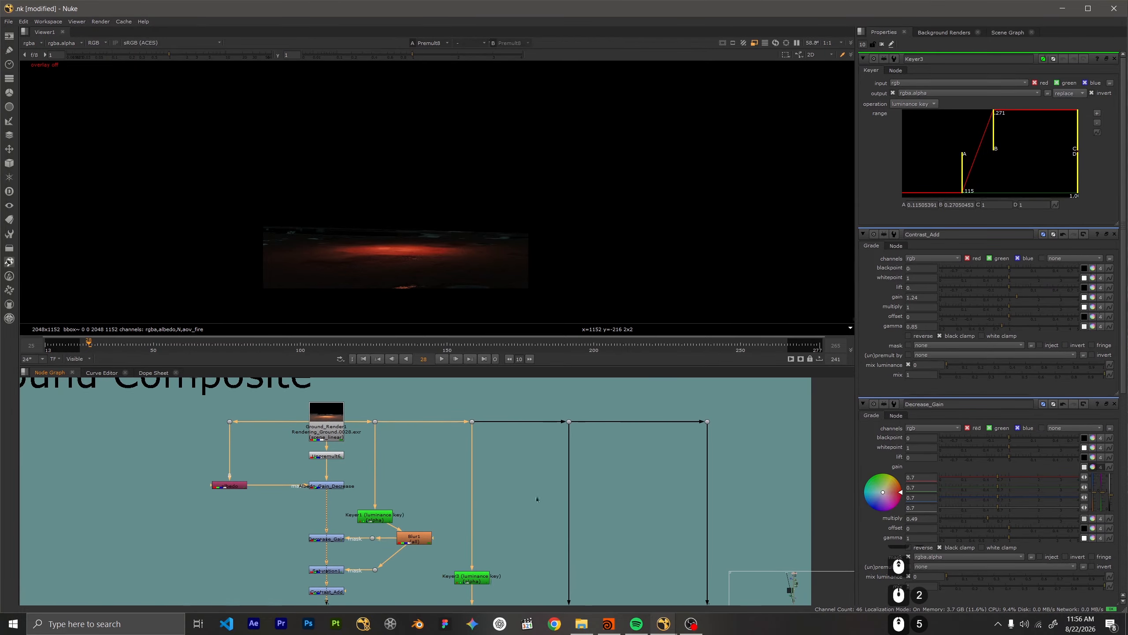
middle_drag(538, 499, 470, 390)
middle_drag(505, 447, 494, 381)
middle_drag(496, 529, 518, 390)
middle_drag(517, 498, 564, 444)
scroll(564, 445, up, 2)
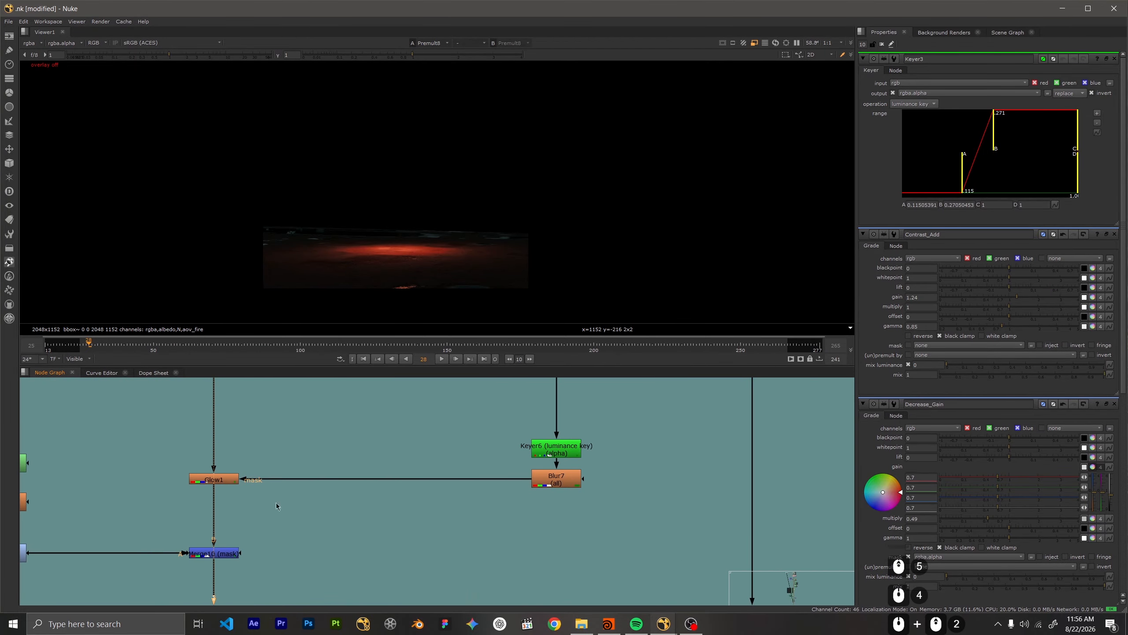
Show the output of Glow1 and inspect the fire glow on the ground up close
middle_drag(293, 492, 398, 501)
click(328, 489)
scroll(327, 282, up, 5)
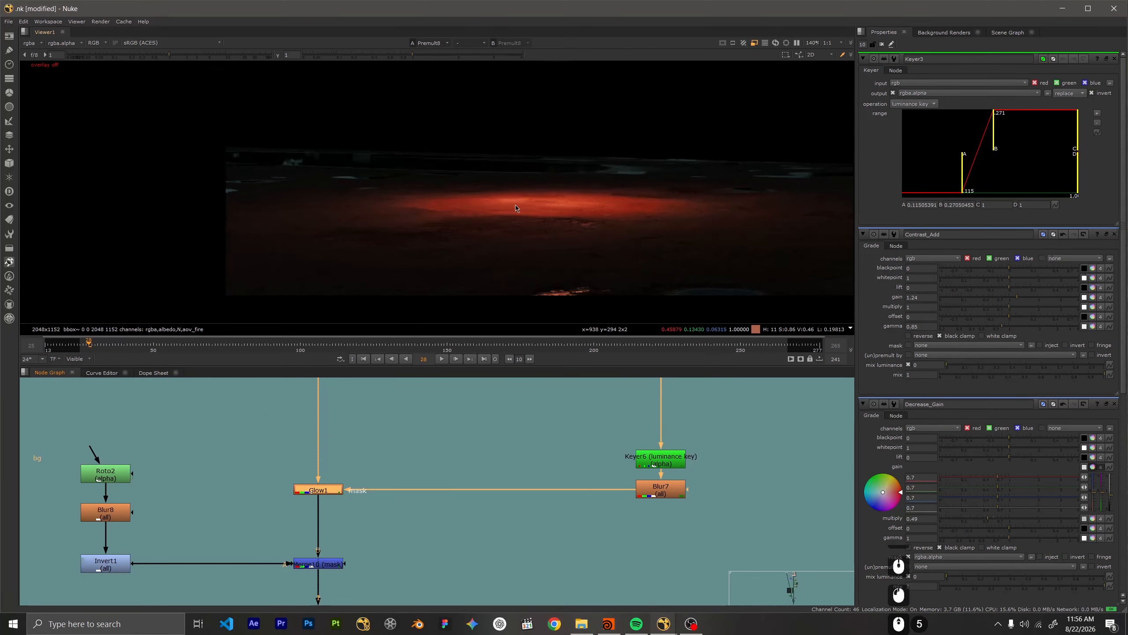
key(1)
scroll(572, 209, up, 3)
View the alpha matte of Keyer6, the luminance key that feeds Glow1's mask through Blur7
click(638, 494)
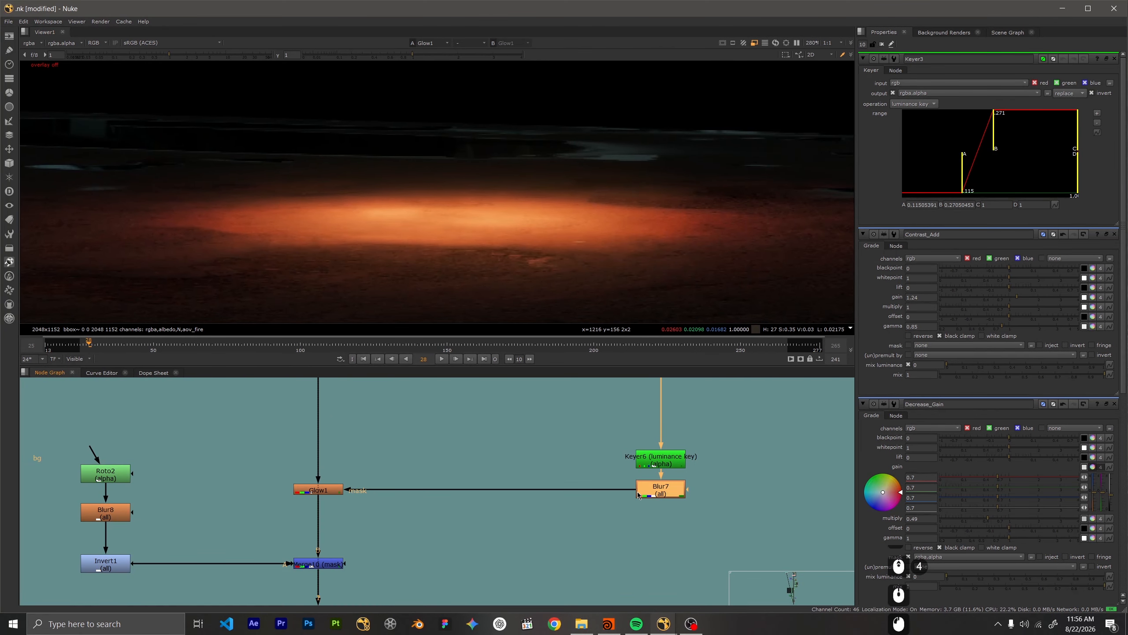
click(675, 465)
key(1)
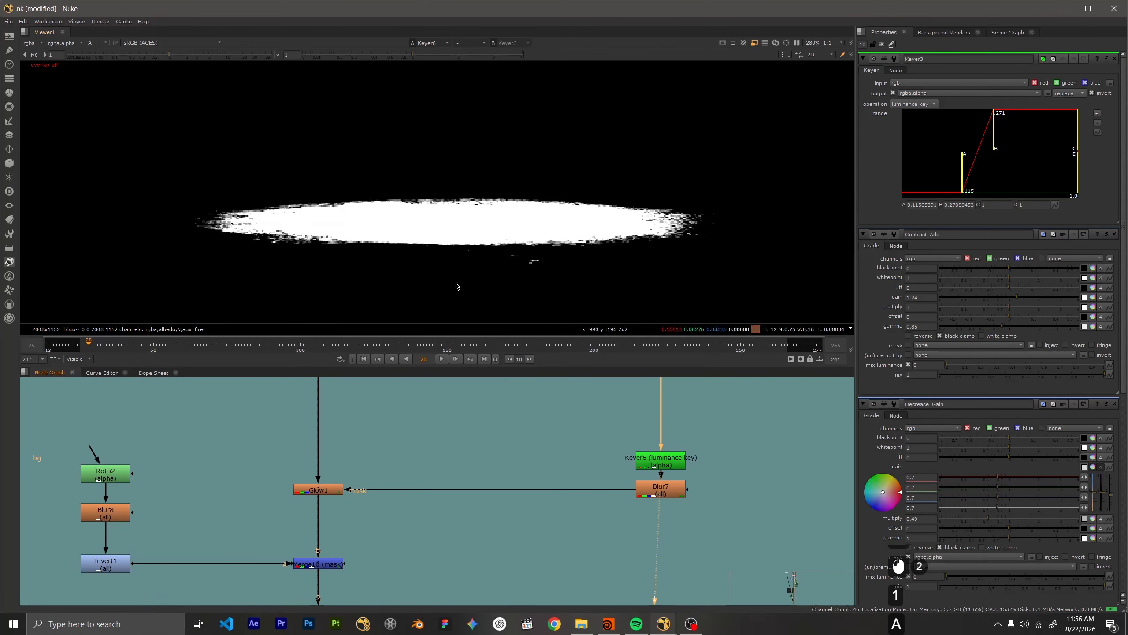
scroll(502, 211, down, 6)
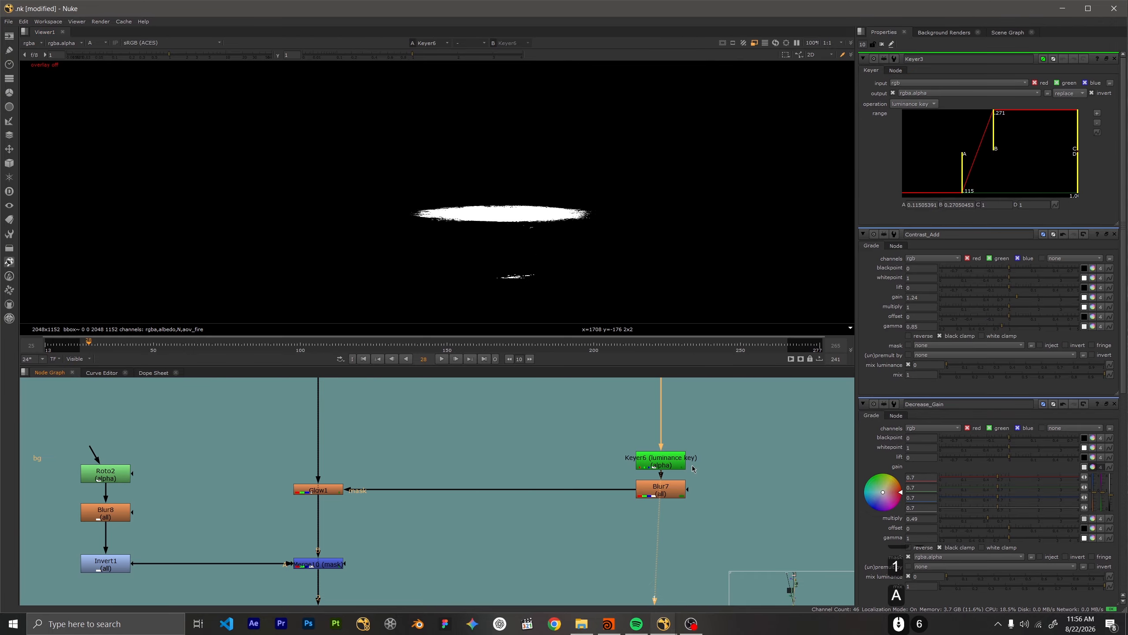
Return to Glow1 in full colour, toggle it to compare the glow, leaving it enabled, and open its properties
click(341, 489)
key(1)
key(a)
scroll(561, 202, up, 3)
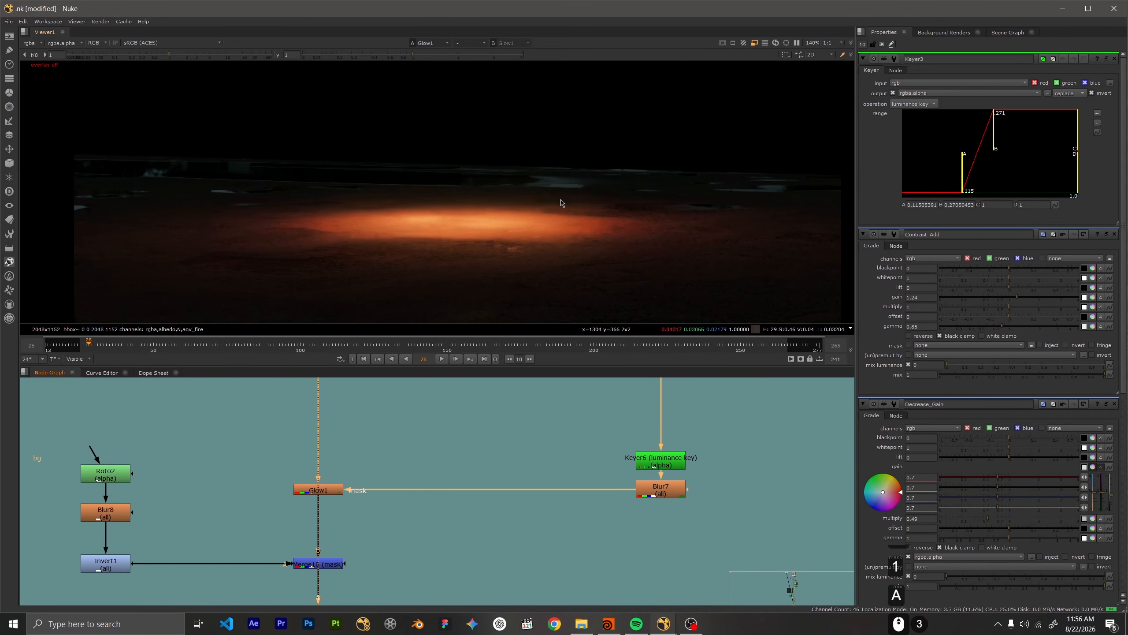
key(d)
key(d)
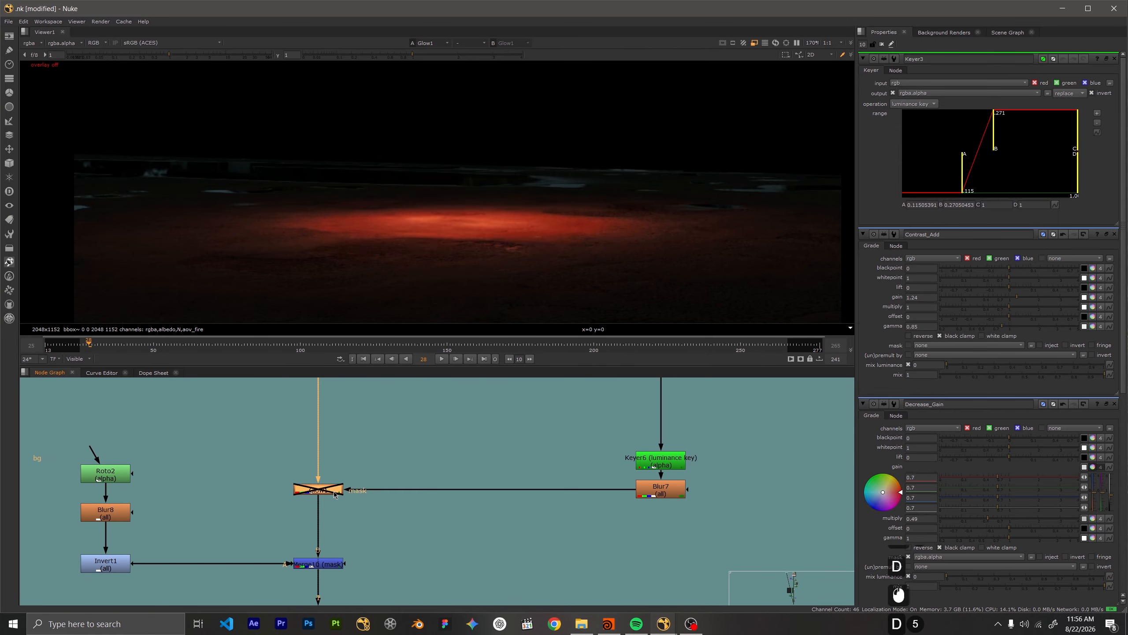
key(d)
click(321, 489)
double_click(321, 489)
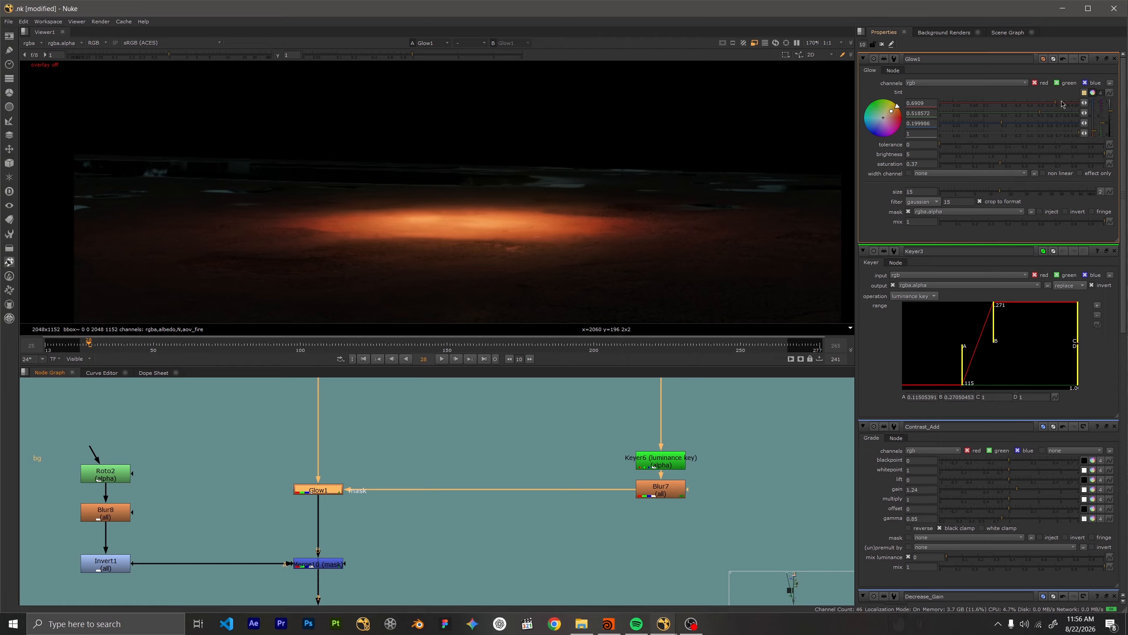
Show the output of Merge10, the mask merge directly below Glow1 in the Ground Composite
scroll(427, 477, down, 8)
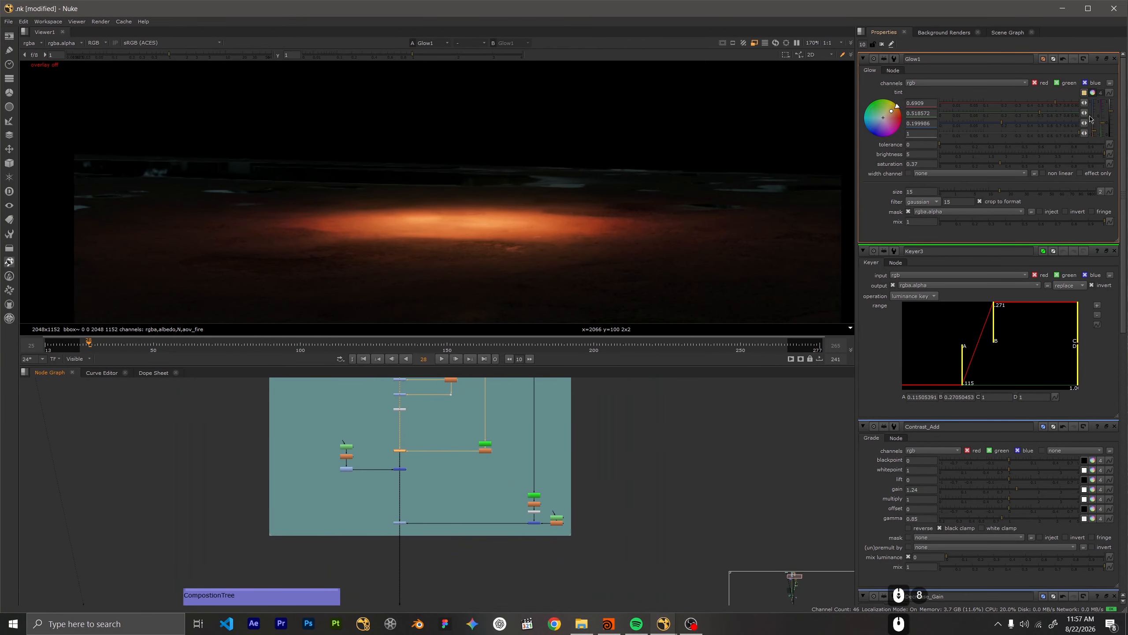
scroll(393, 426, up, 6)
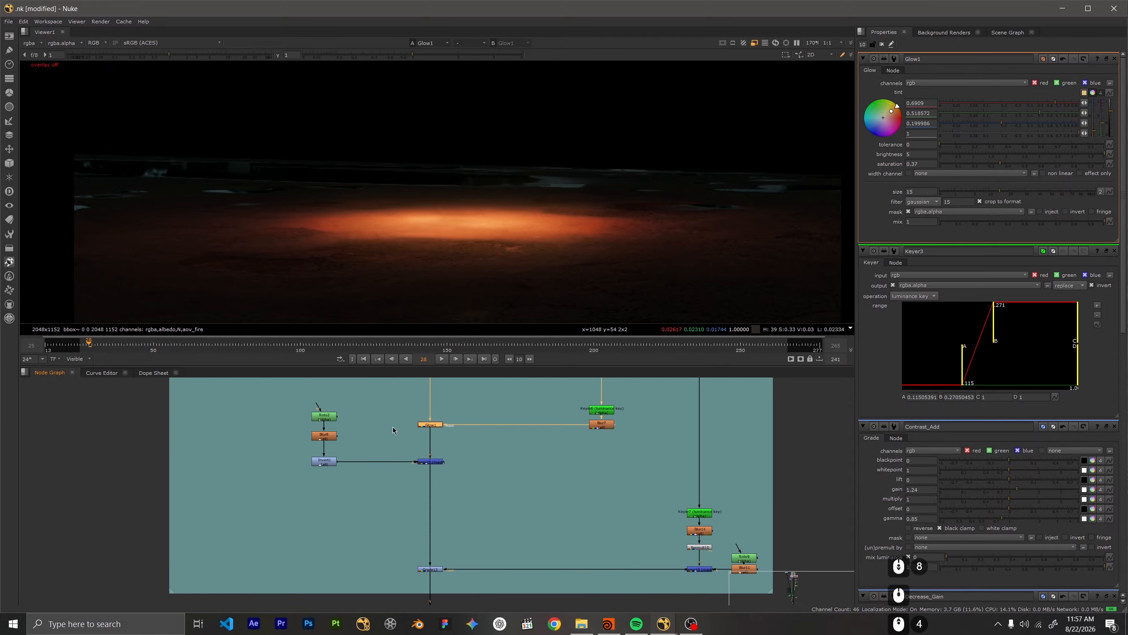
click(480, 548)
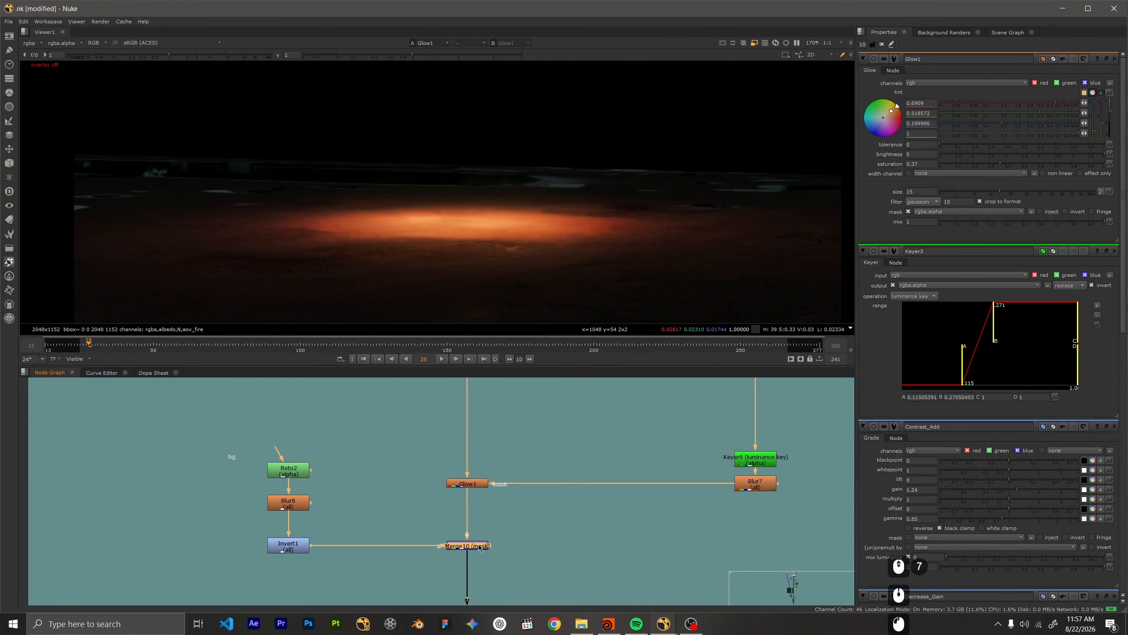
key(1)
scroll(460, 268, down, 3)
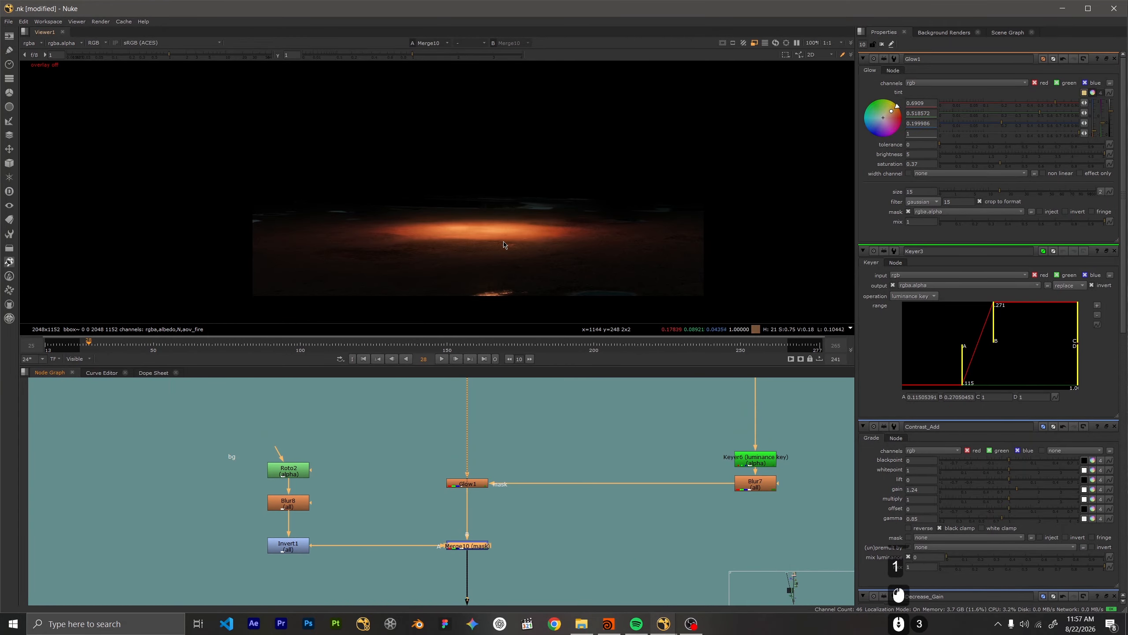
Open Roto2's properties and inspect its Bezier outline along the ground's horizon and its branch through Blur8 and Invert1 into Merge10
double_click(289, 474)
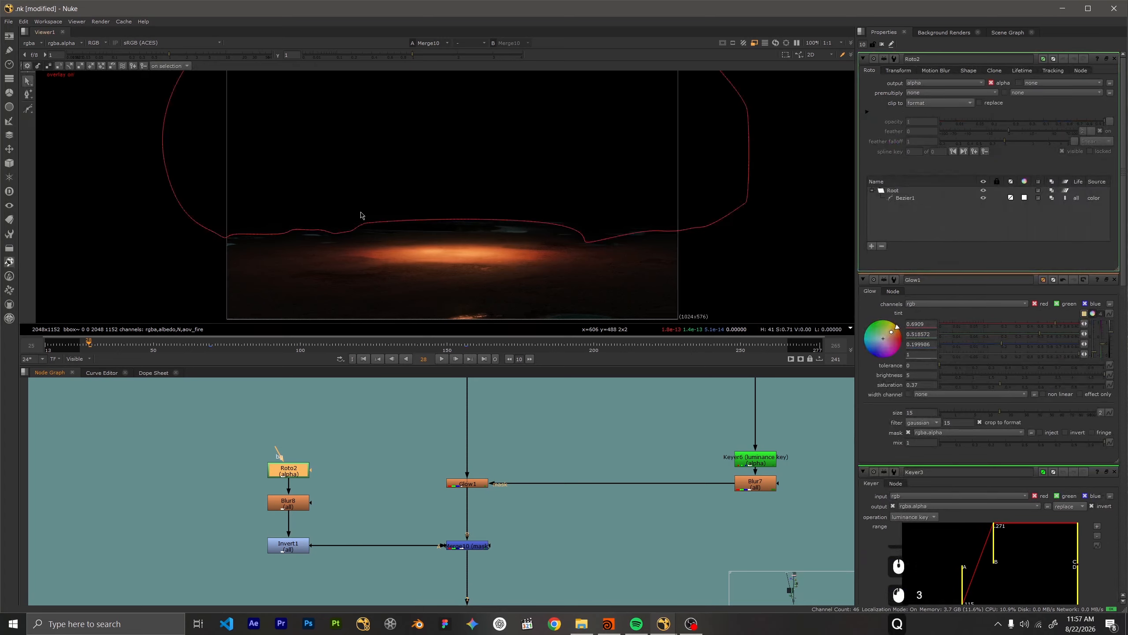
scroll(372, 231, down, 2)
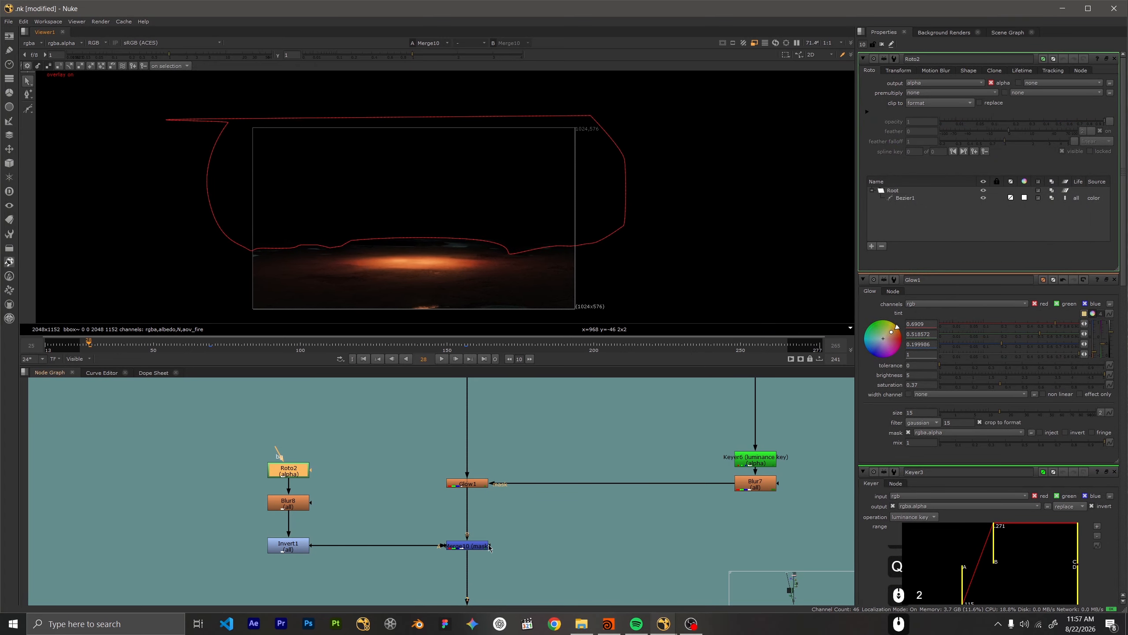
scroll(418, 491, down, 4)
scroll(418, 492, down, 1)
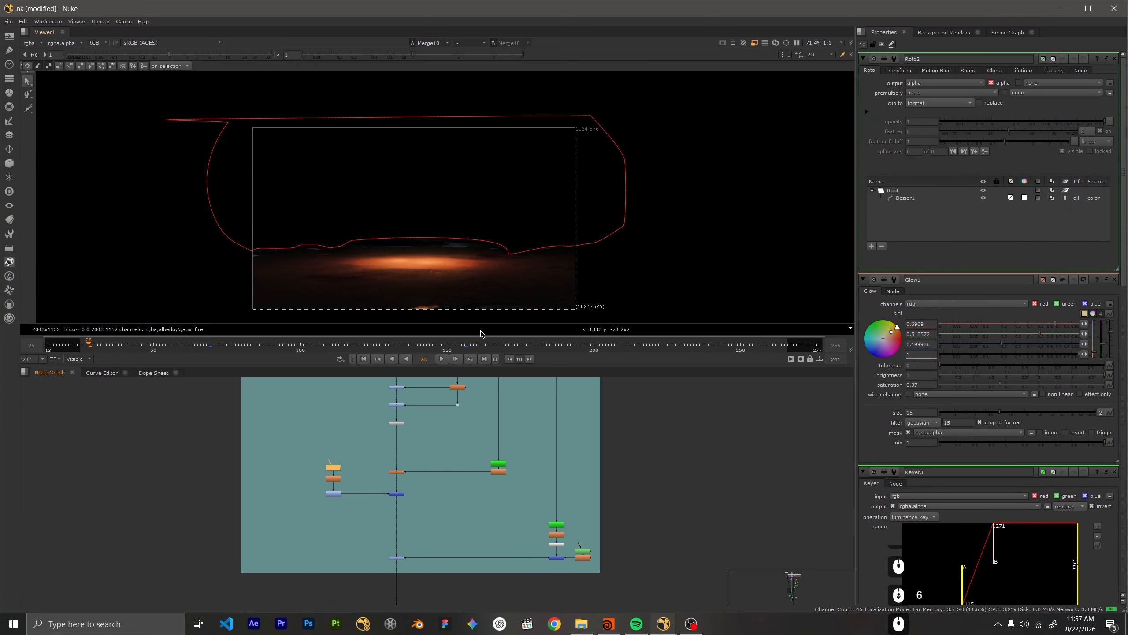
scroll(459, 498, up, 3)
middle_drag(459, 498, 682, 498)
scroll(584, 489, up, 2)
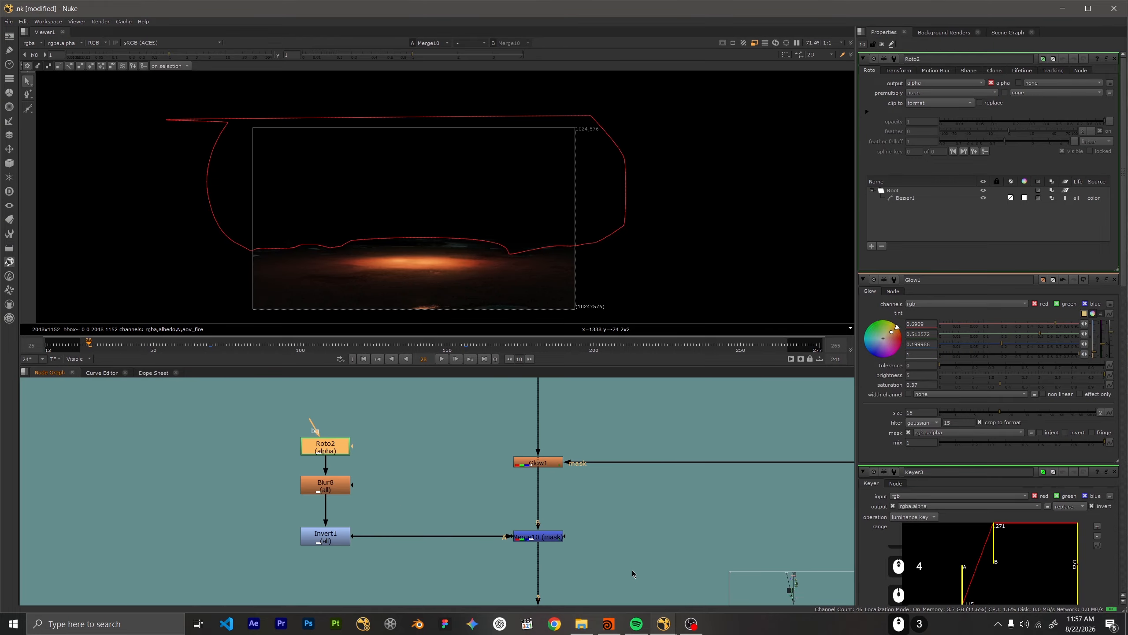
drag(632, 571, 284, 507)
drag(263, 407, 238, 389)
scroll(410, 285, up, 3)
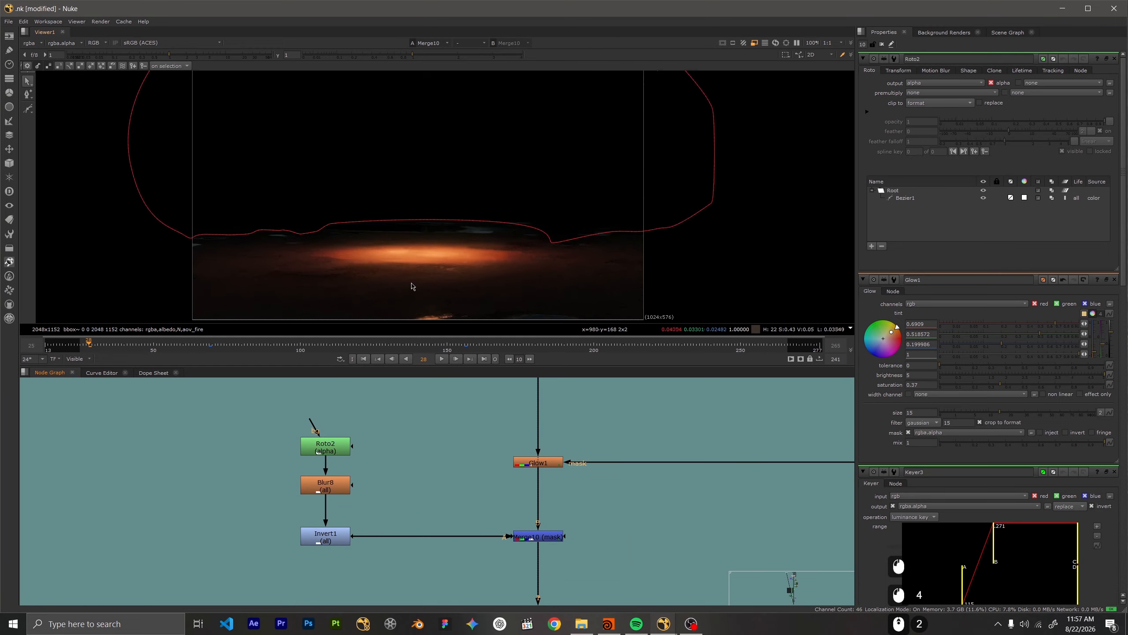
scroll(684, 272, up, 2)
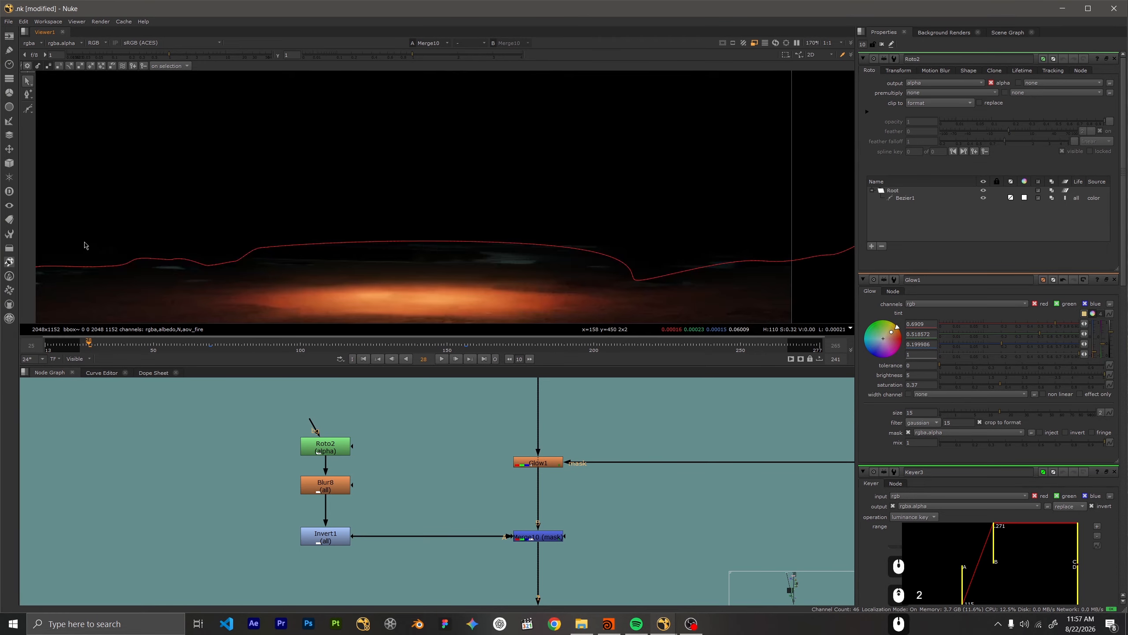
scroll(86, 246, down, 2)
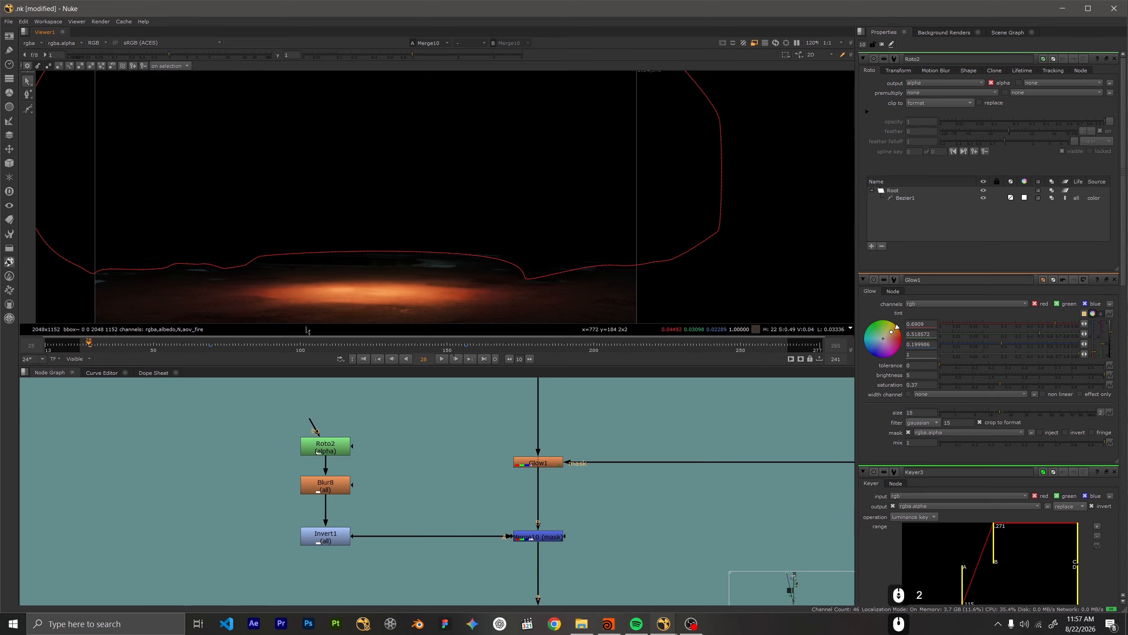
Compare the ground's horizon edge with Merge10 disabled and enabled, checking frames 237 and 100, and leave Merge10 enabled
drag(365, 343, 704, 342)
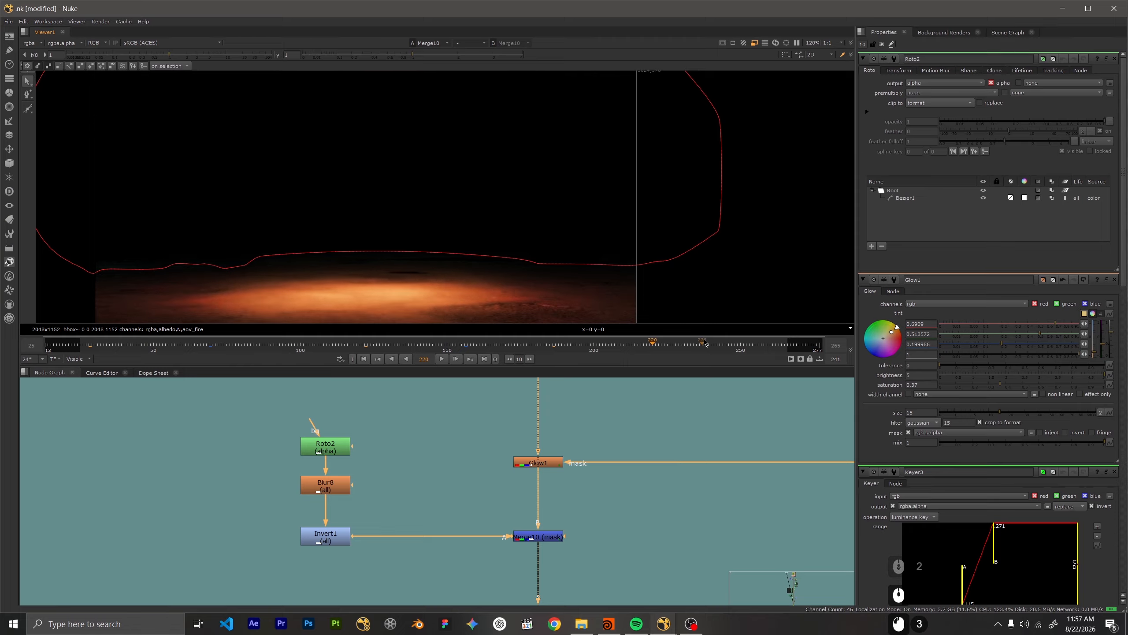
click(704, 342)
click(527, 536)
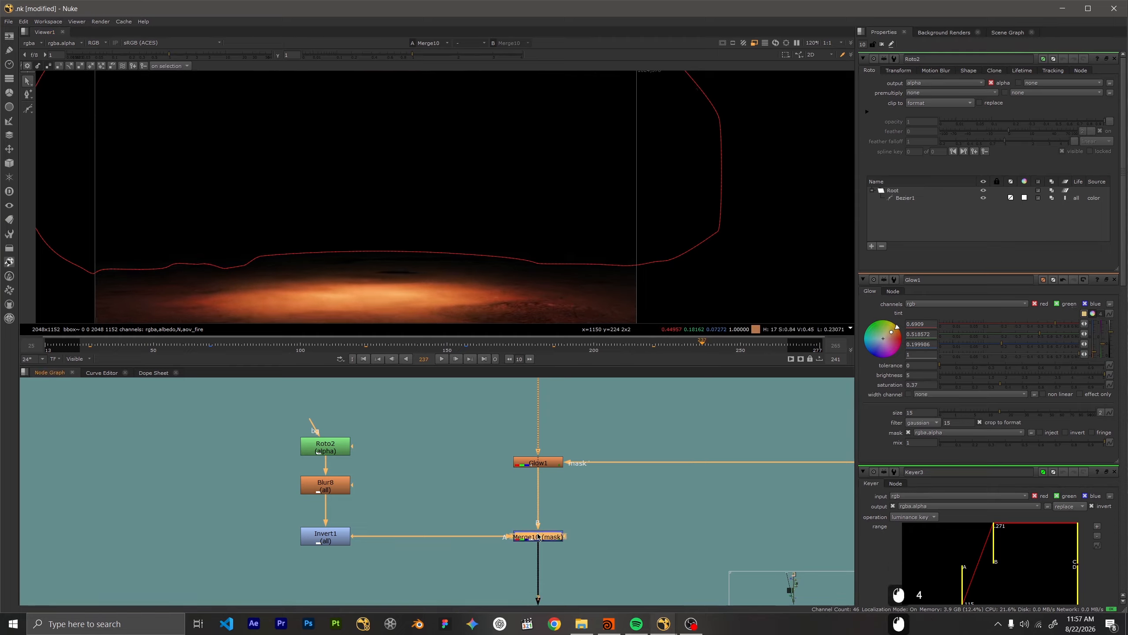
key(d)
scroll(124, 262, up, 4)
middle_drag(123, 263, 380, 214)
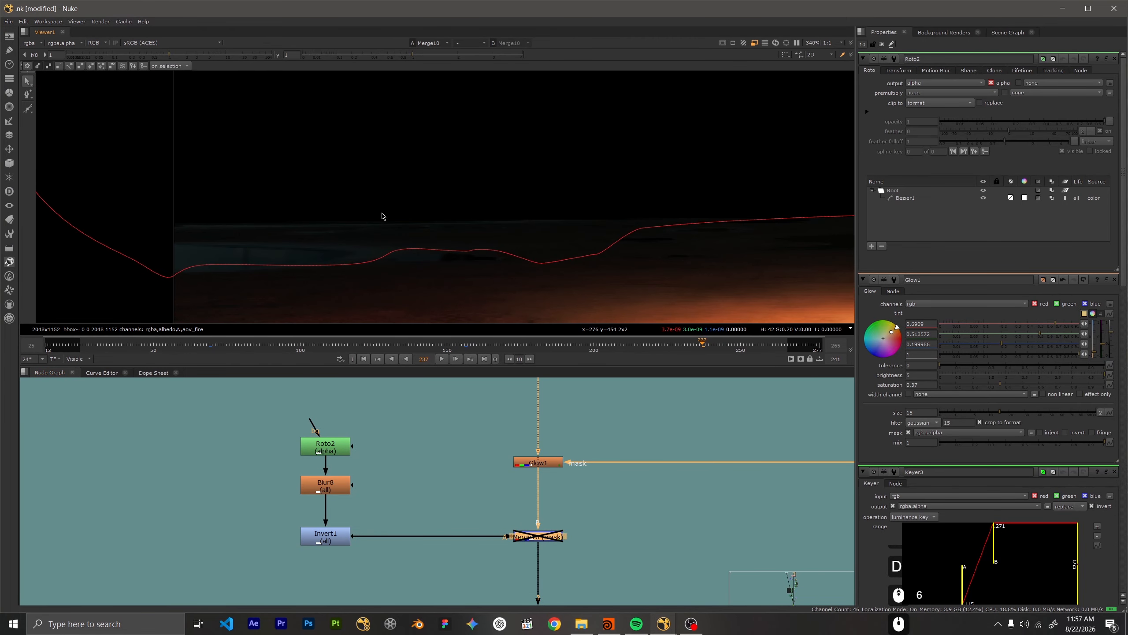
click(300, 342)
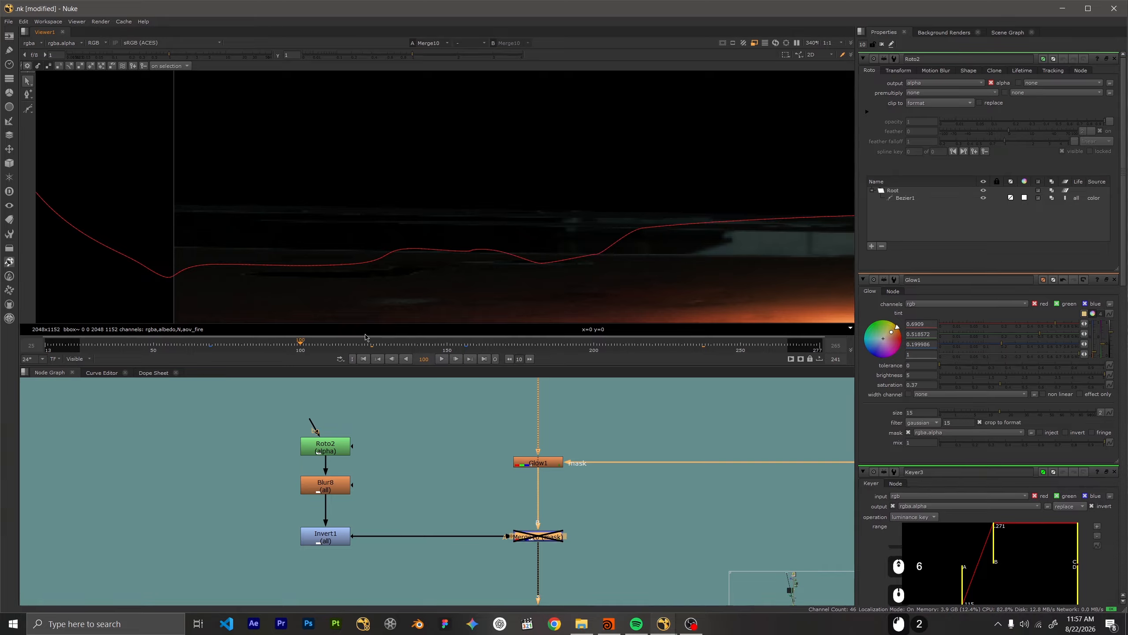
key(d)
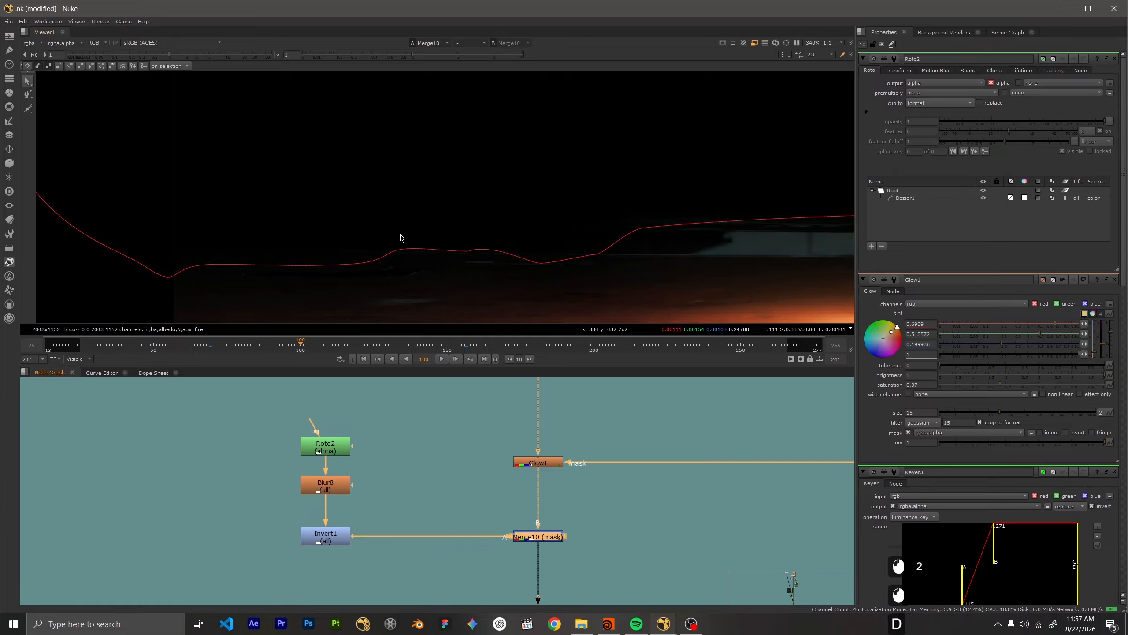
scroll(410, 258, down, 6)
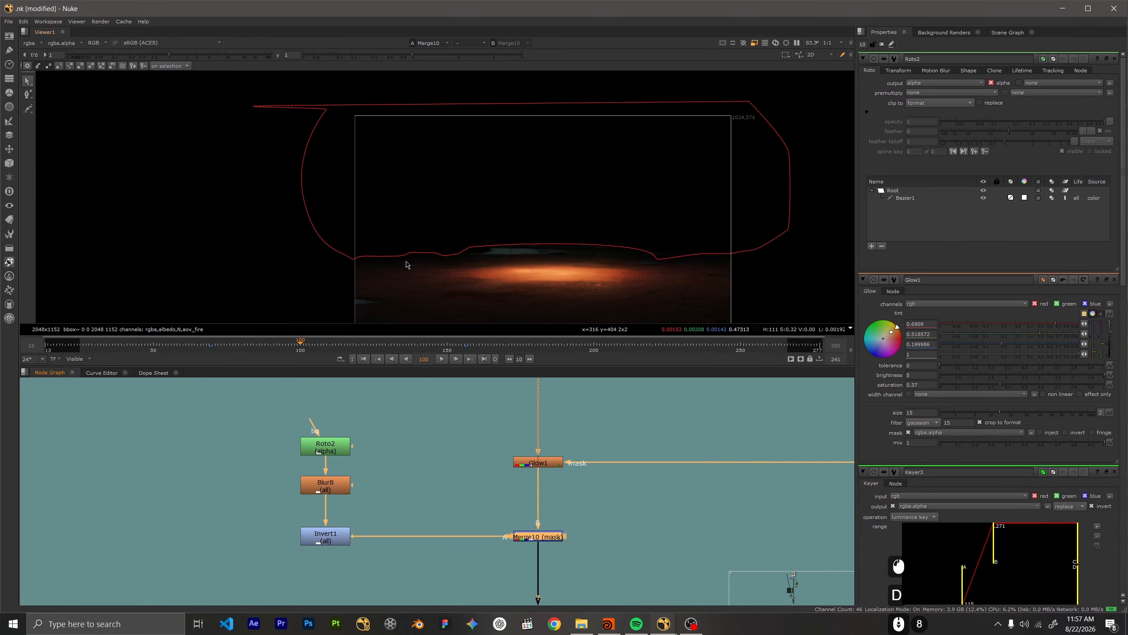
Examine the lower Ground Composite nodes from the Roto2 branch down to the Keyer7 branch that masks Grade12
scroll(435, 475, down, 5)
scroll(385, 481, up, 4)
scroll(386, 481, up, 3)
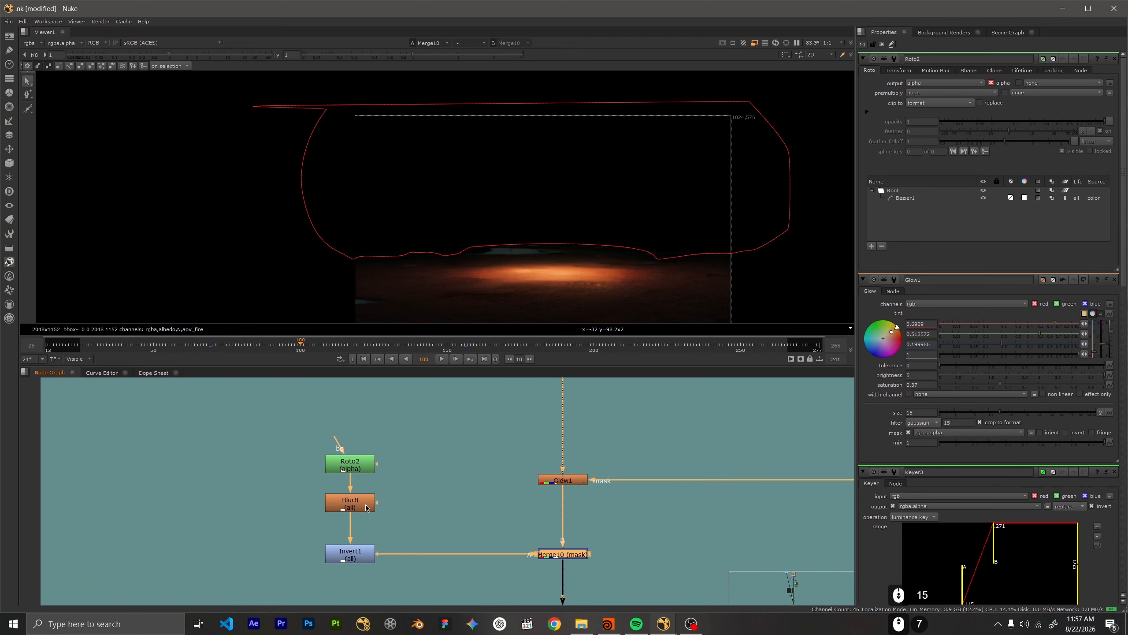
middle_drag(504, 585, 391, 507)
scroll(560, 537, down, 6)
scroll(560, 537, down, 3)
middle_drag(583, 552, 524, 548)
scroll(470, 493, down, 1)
scroll(534, 536, up, 2)
scroll(534, 536, up, 8)
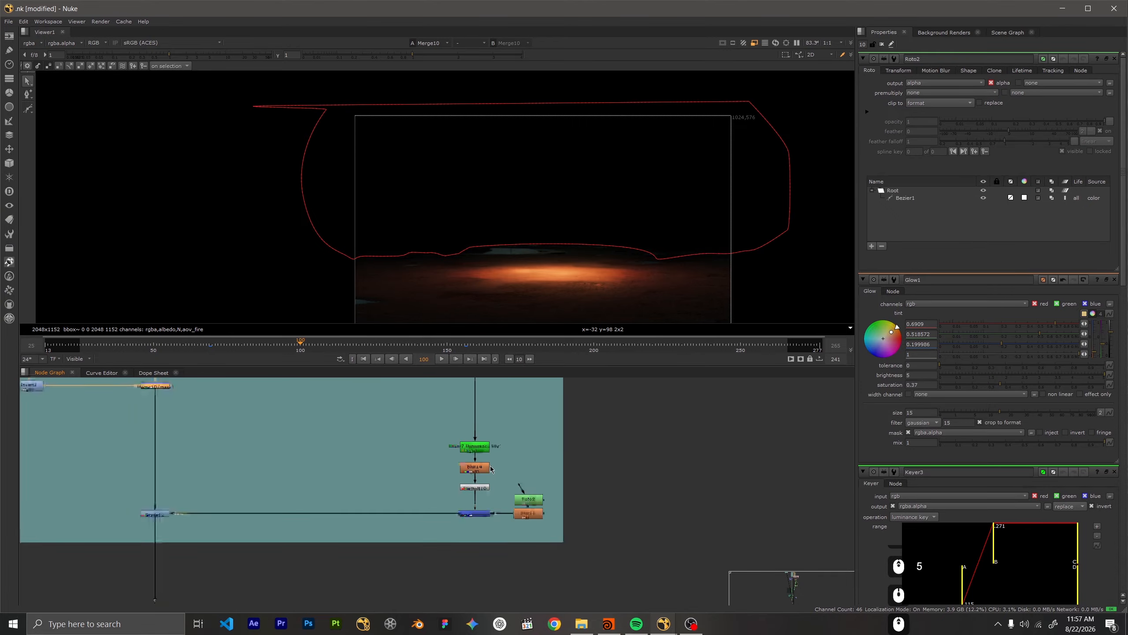
Open Keyer7's properties, view its alpha matte up close, and try shifting the B handle of its luminance range before undoing the change
click(563, 443)
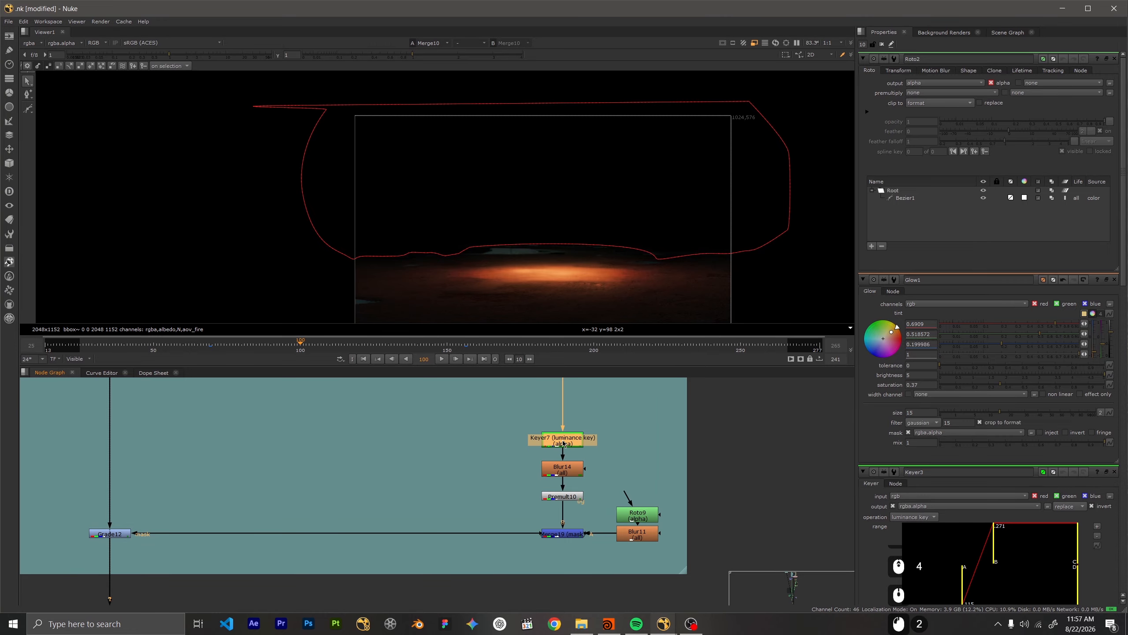
double_click(563, 443)
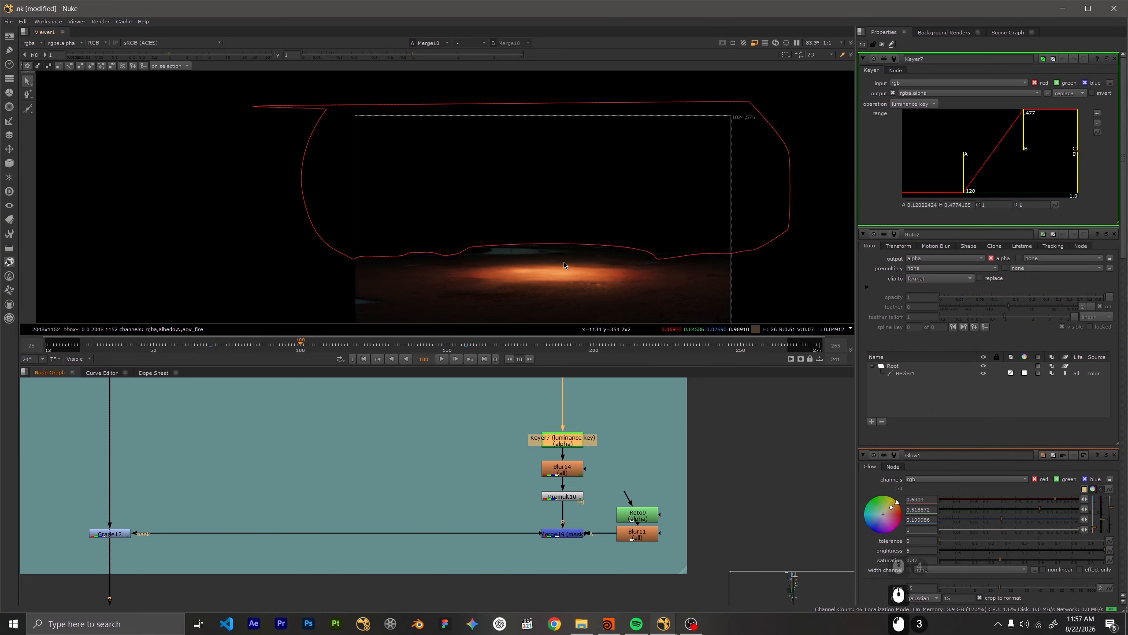
key(1)
key(a)
scroll(529, 283, up, 4)
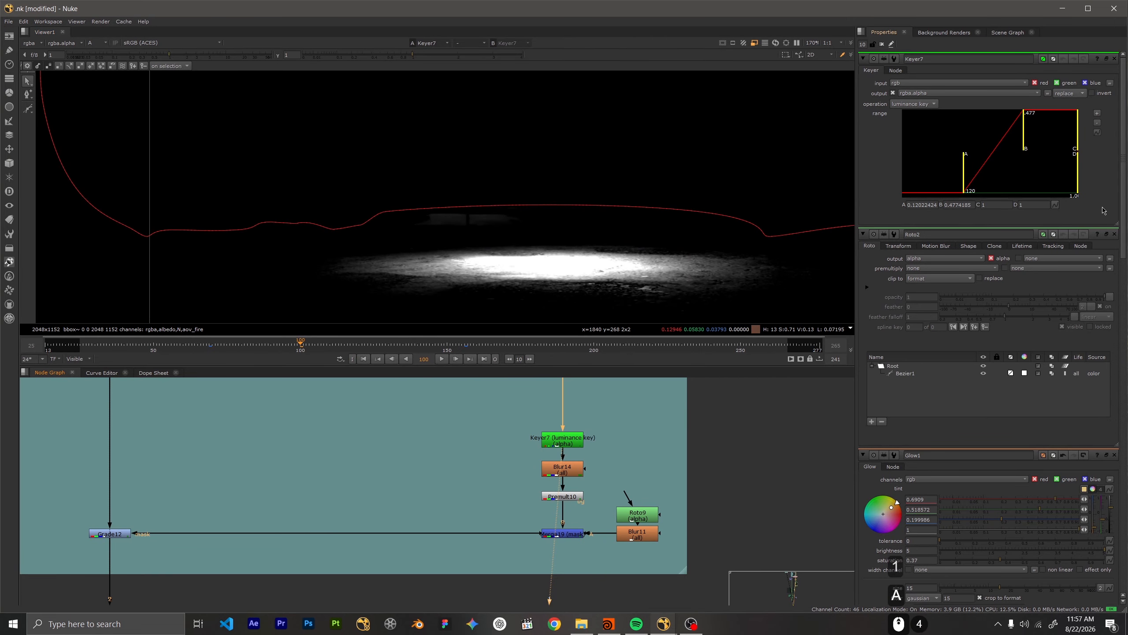
mouse_move(1020, 146)
mouse_down()
mouse_move(995, 148)
mouse_move(1030, 149)
mouse_move(1015, 155)
mouse_up()
key(ctrl+z)
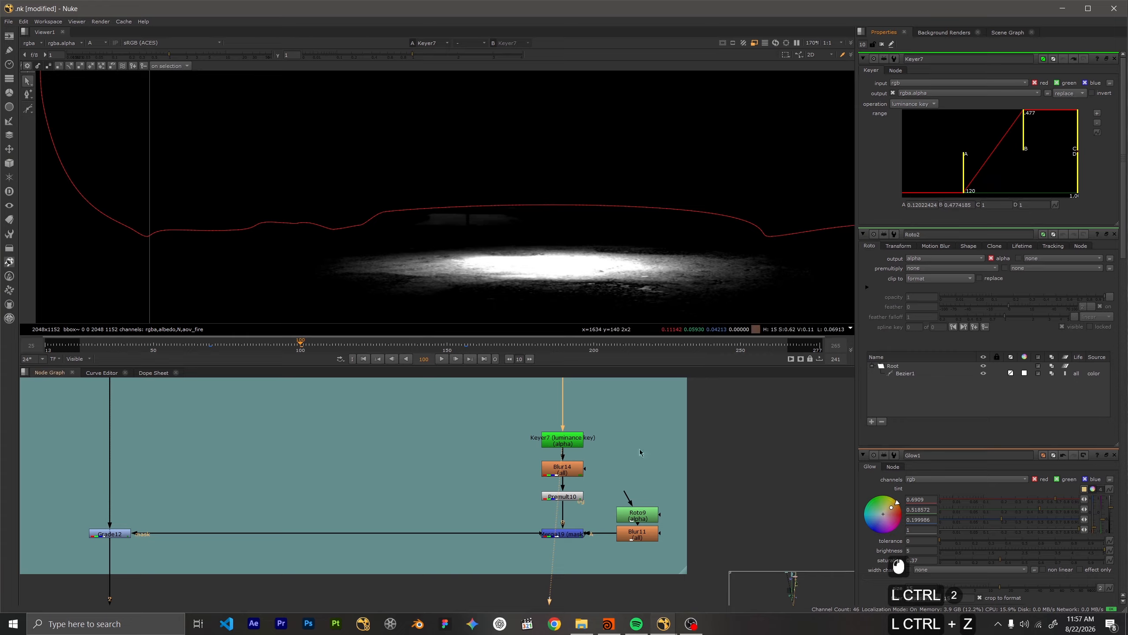
View the outputs of Blur14, Premult10 and Merge19 in turn, checking Merge19 in both colour and alpha over the whole frame
middle_drag(639, 453, 630, 420)
click(545, 435)
key(1)
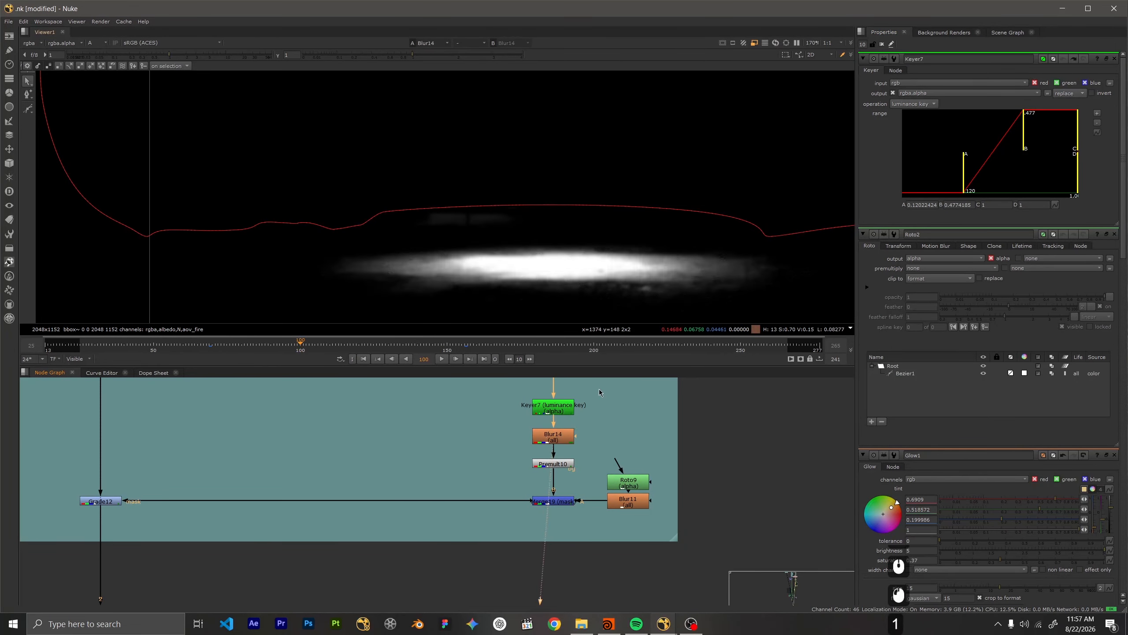
click(562, 463)
key(1)
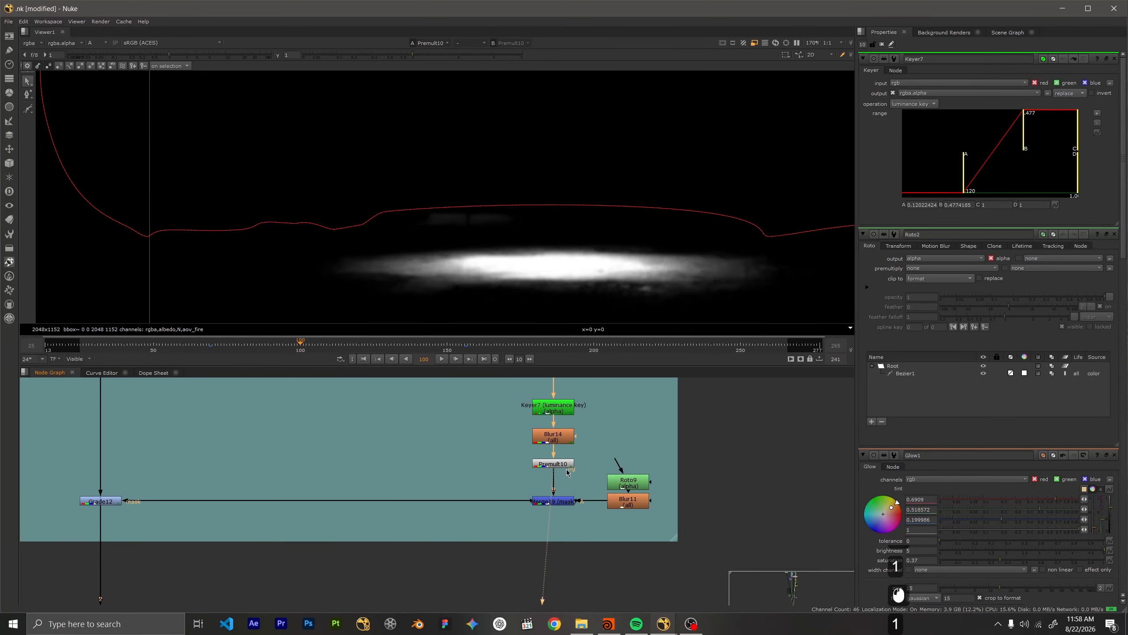
click(553, 502)
key(1)
key(a)
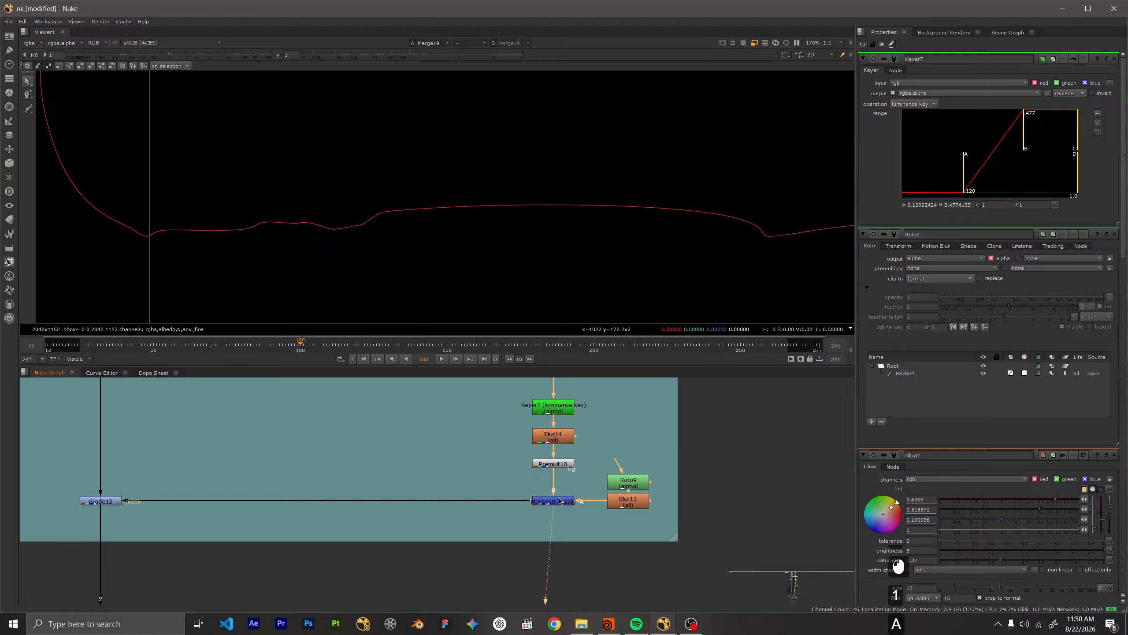
scroll(514, 245, down, 6)
key(a)
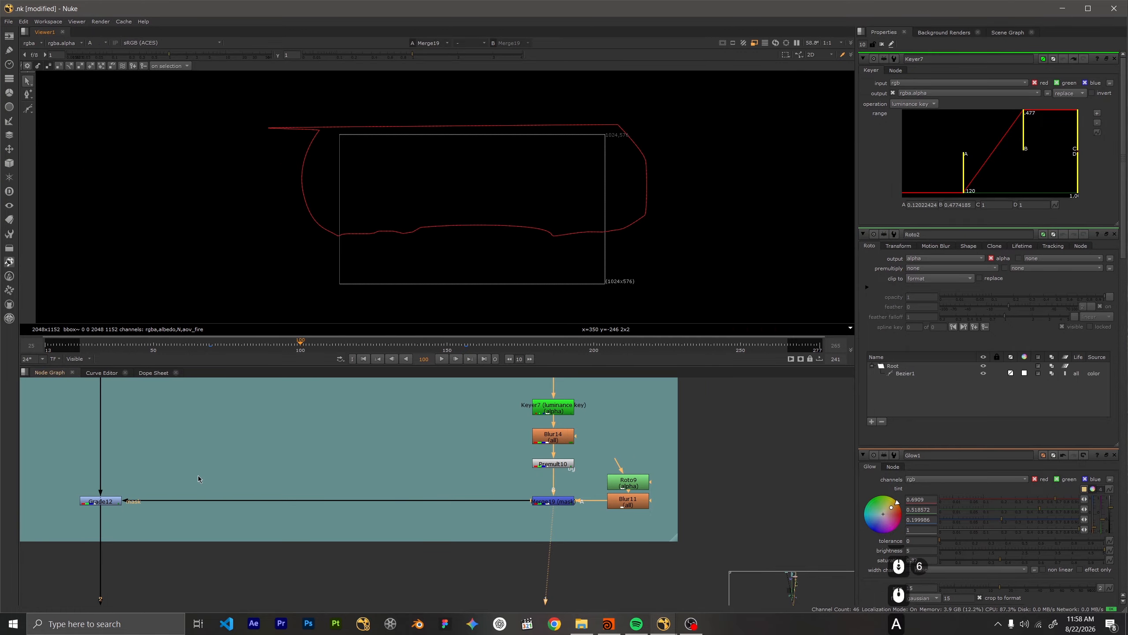
Return the viewer to full colour and close the properties of all open nodes
middle_drag(198, 478, 472, 515)
click(448, 500)
key(a)
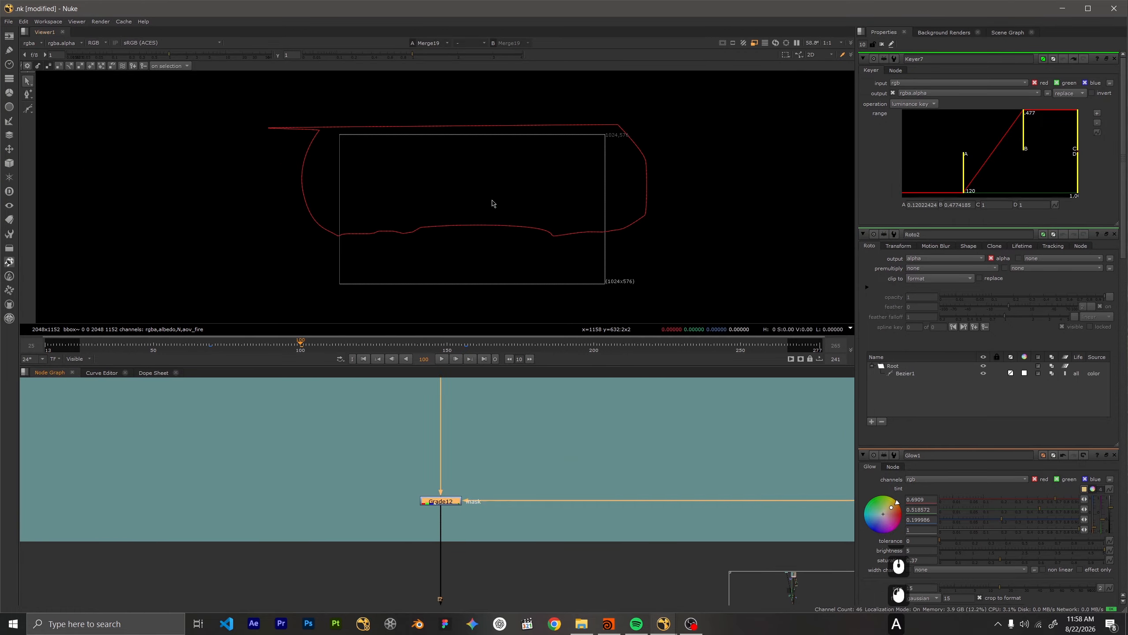
click(882, 45)
click(659, 434)
Open Roto9's properties and advance to frame 182 to inspect its ellipse around the bright patch at the frame's lower edge
middle_drag(651, 443, 529, 500)
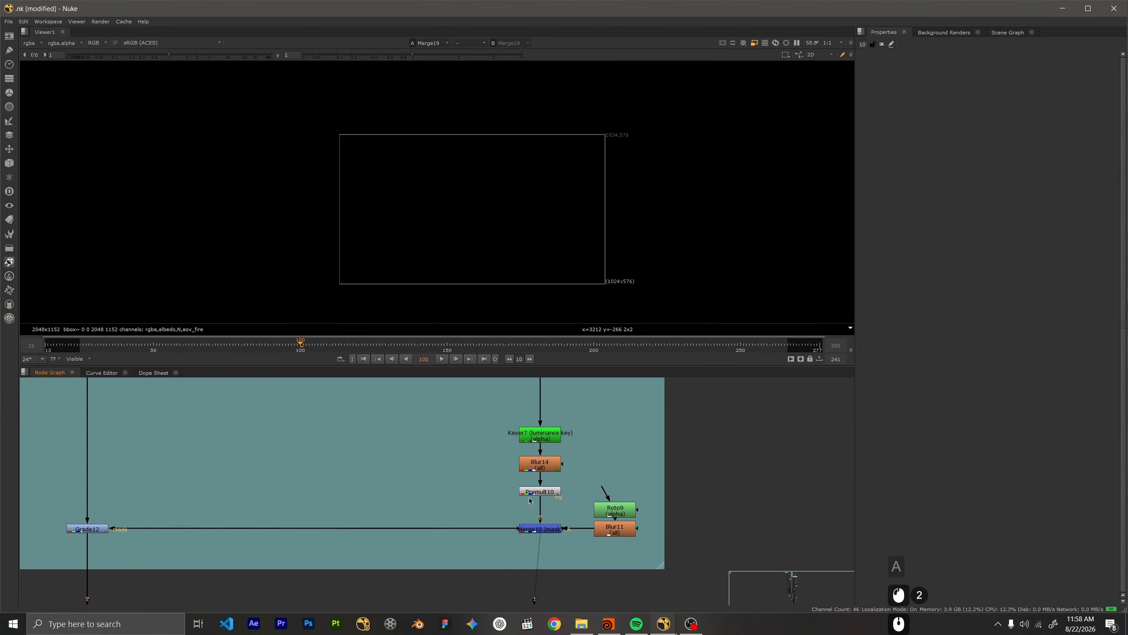
scroll(559, 524, up, 3)
double_click(642, 507)
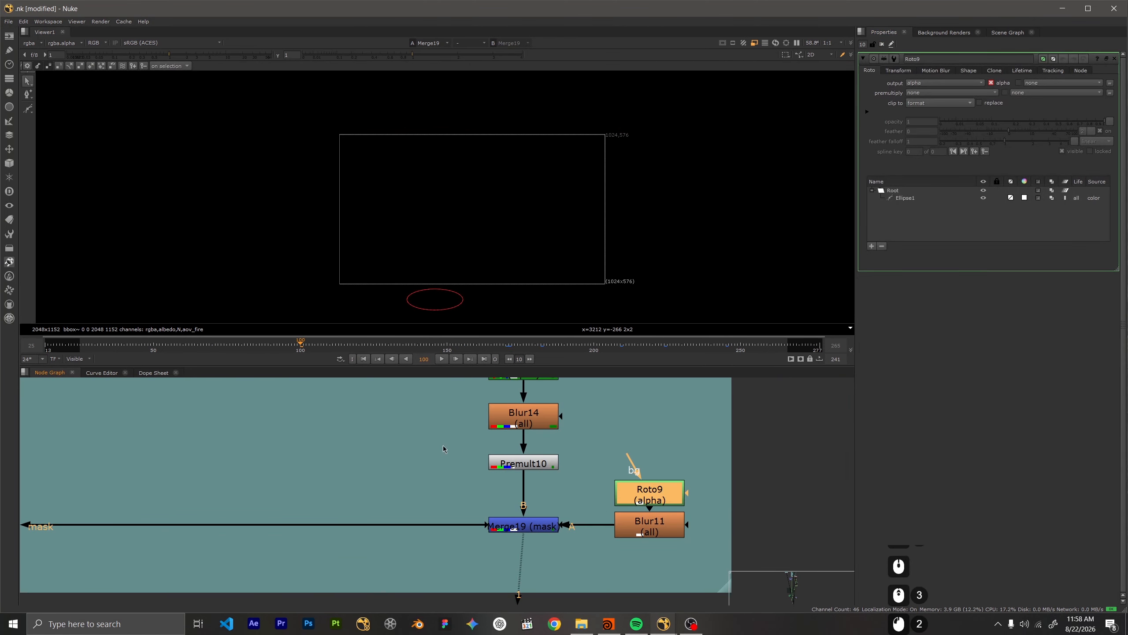
click(528, 358)
click(528, 359)
click(528, 359)
click(528, 359)
click(528, 359)
click(528, 359)
click(528, 359)
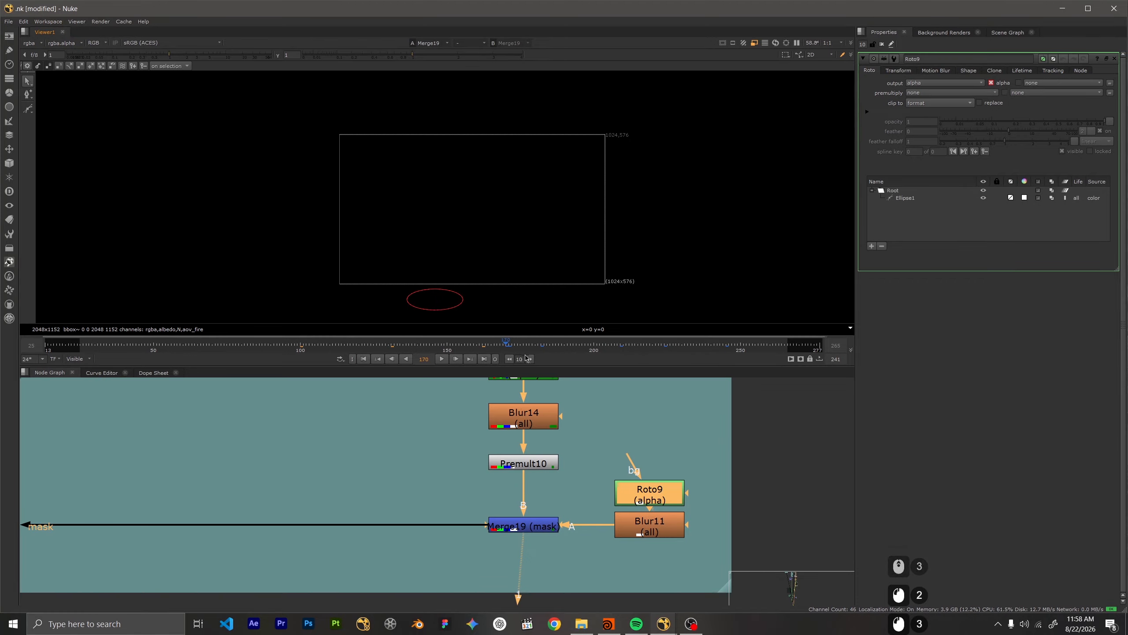
drag(515, 351, 541, 351)
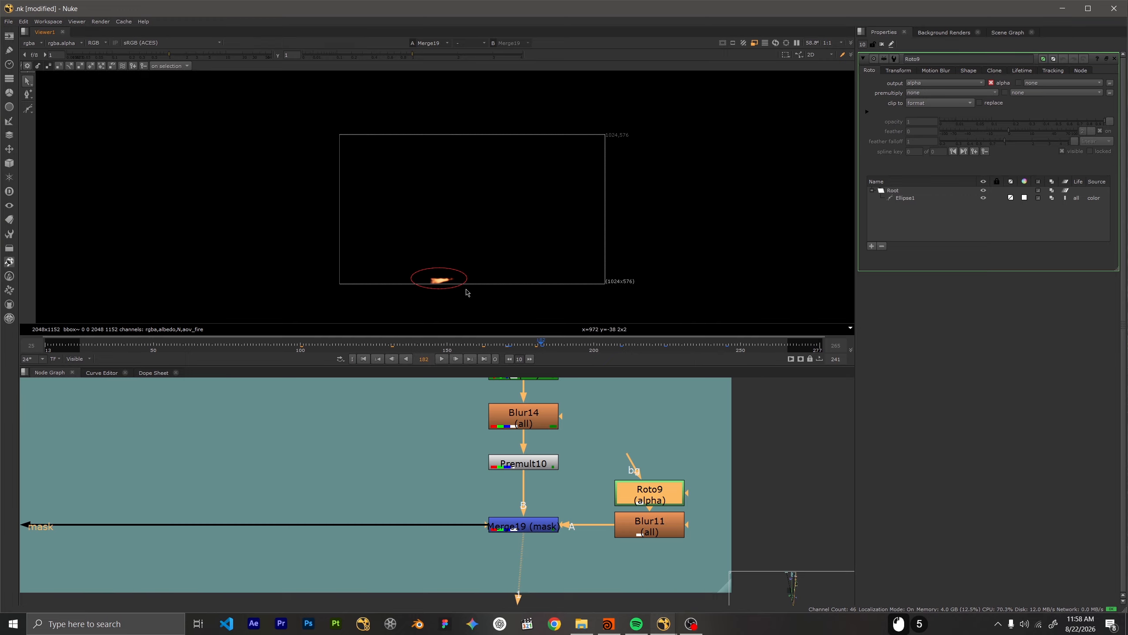
View Keyer7's alpha matte up close at frame 182 with Roto9's ellipse overlaid
scroll(317, 488, down, 3)
middle_drag(478, 494, 614, 498)
middle_drag(505, 416, 513, 463)
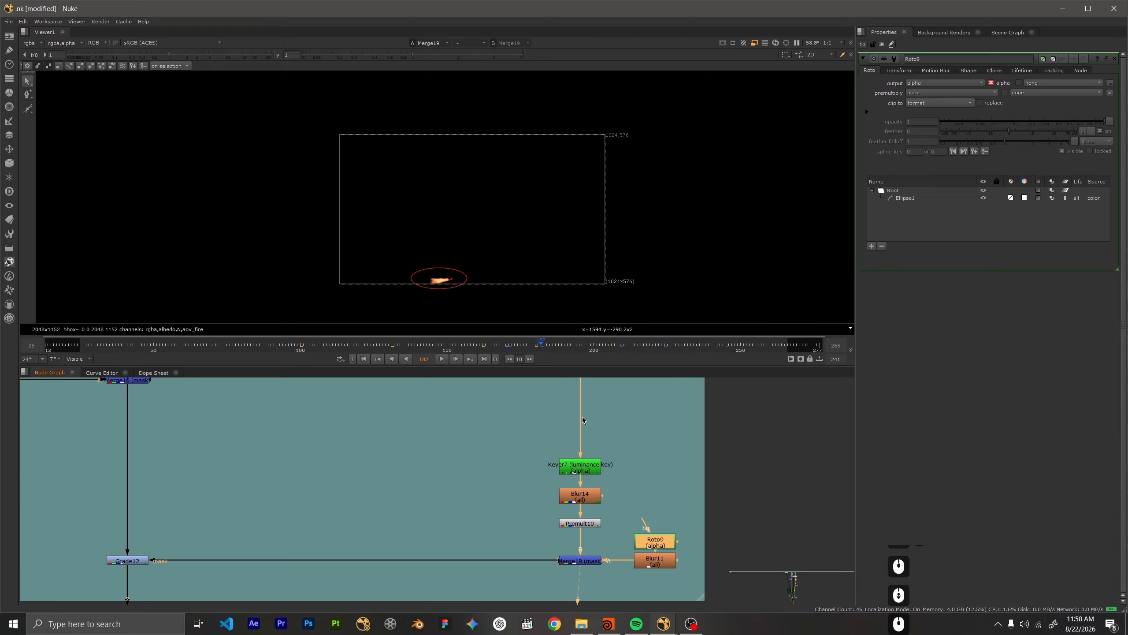
middle_drag(562, 406, 525, 419)
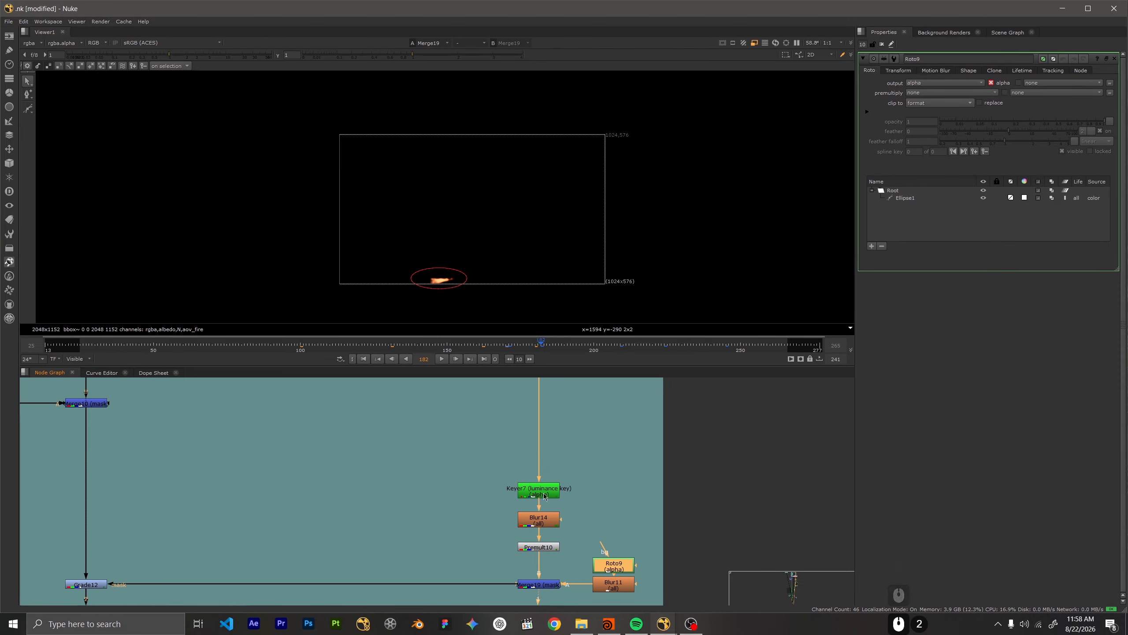
click(539, 490)
key(1)
scroll(470, 234, up, 4)
key(a)
middle_drag(472, 240, 463, 169)
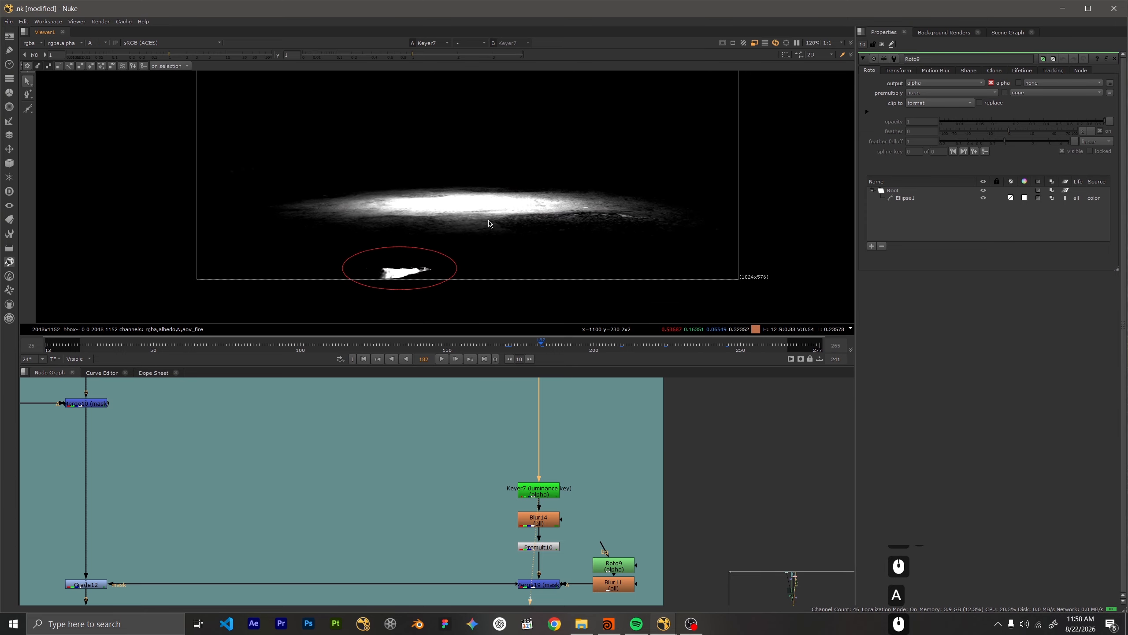
Scrub Keyer7's alpha matte up close across the timeline, ending at frame 233, to inspect how Roto9's ellipse follows the bright patch
scroll(417, 293, up, 3)
scroll(397, 254, up, 1)
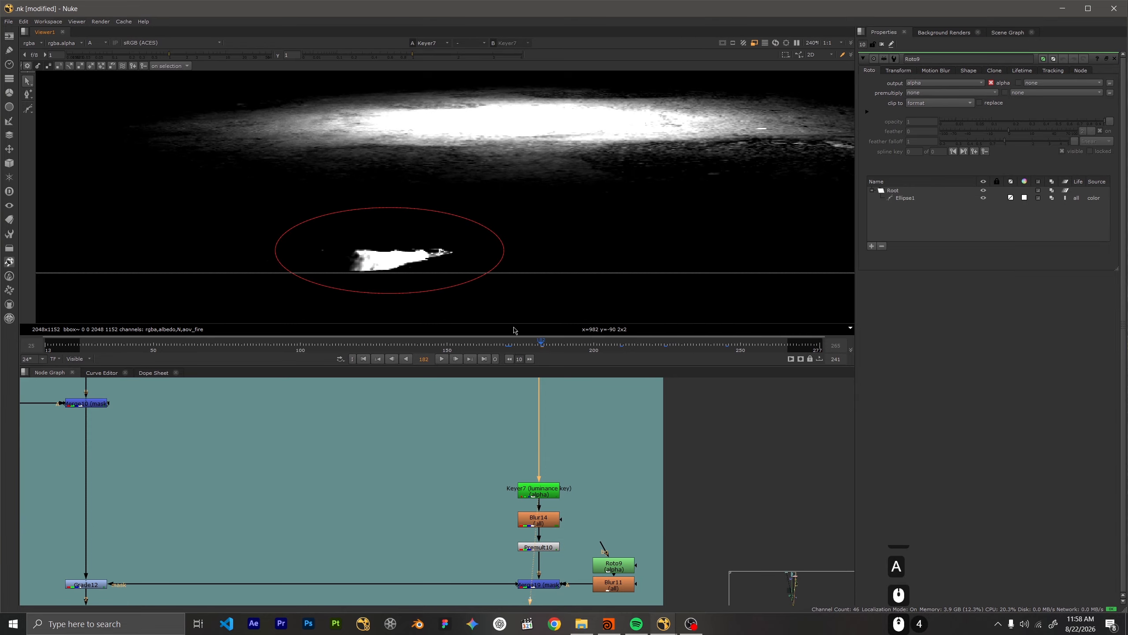
click(544, 345)
click(614, 344)
click(682, 342)
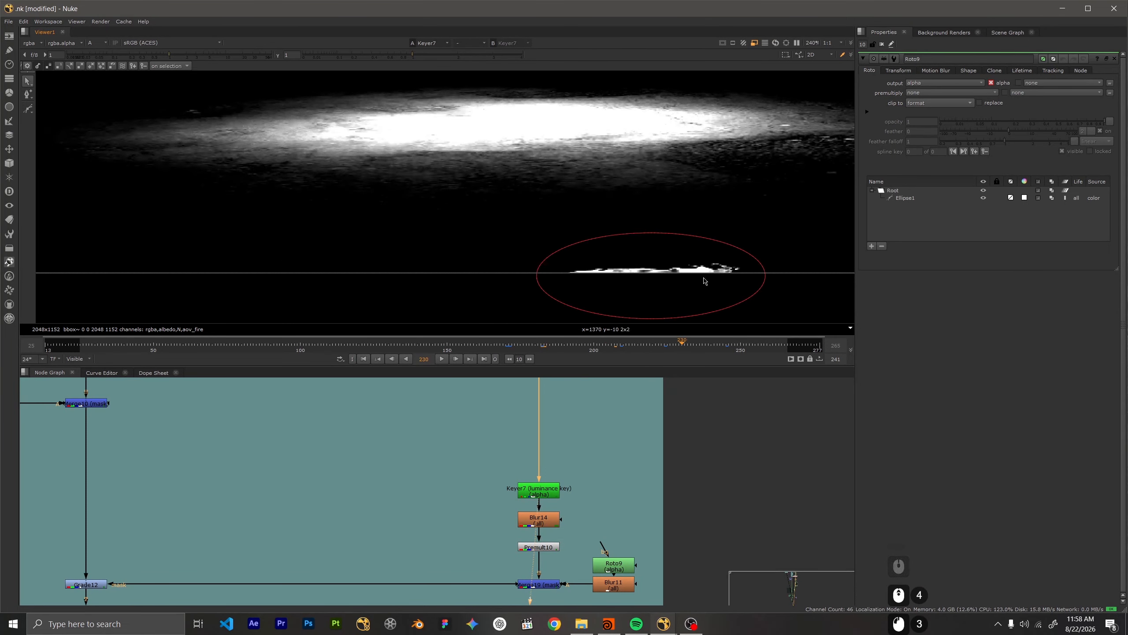
click(515, 344)
click(419, 344)
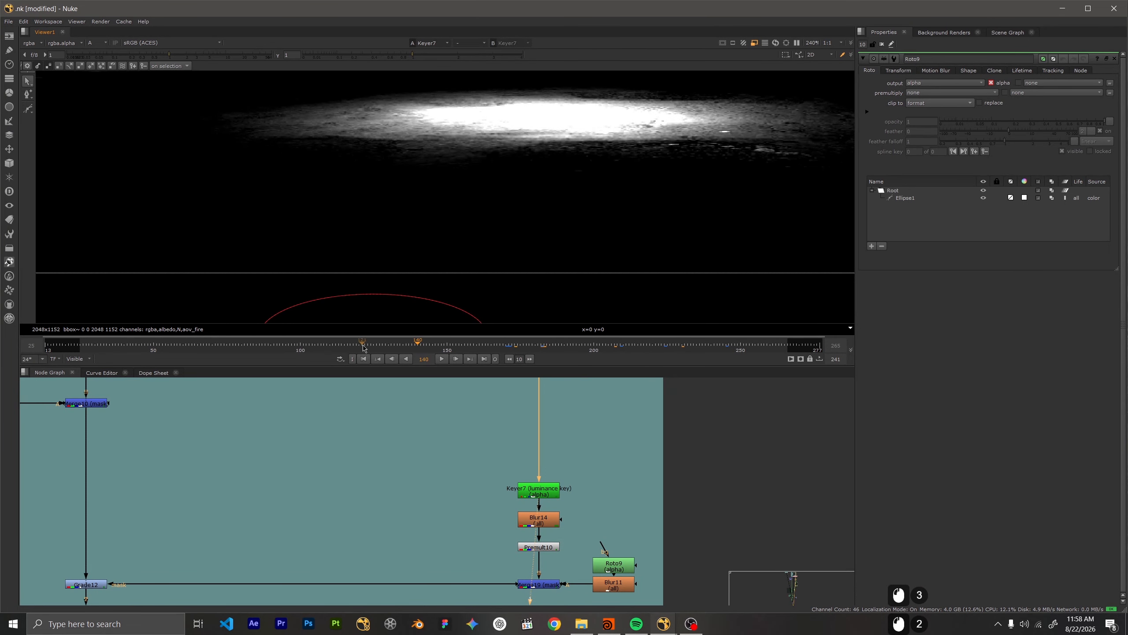
click(345, 344)
click(401, 346)
click(438, 346)
click(486, 346)
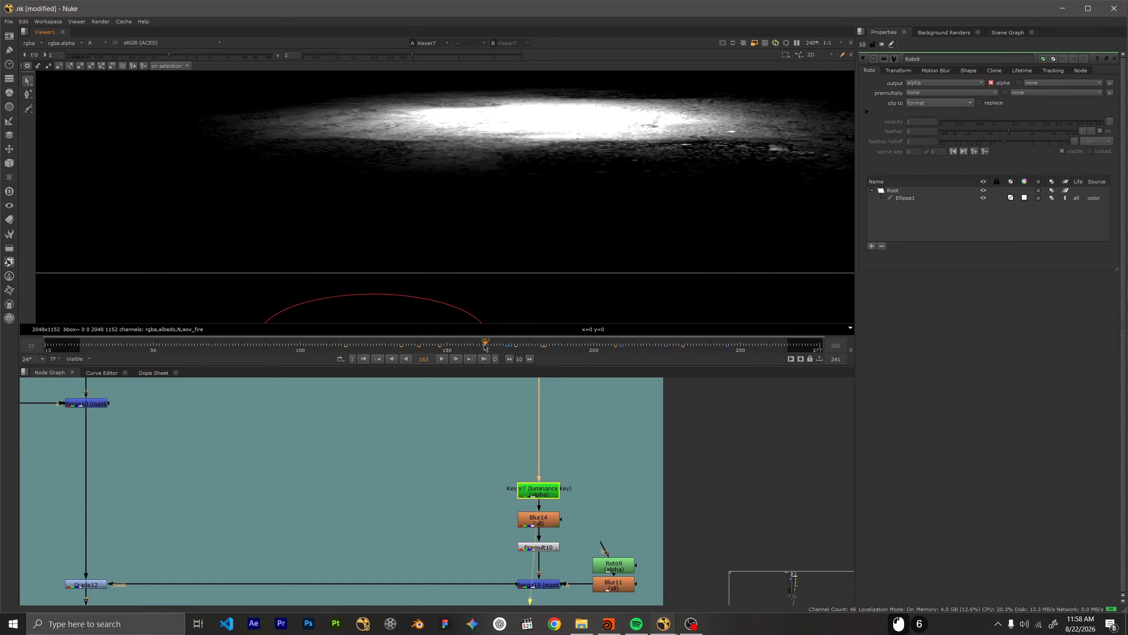
click(520, 346)
click(539, 345)
click(634, 345)
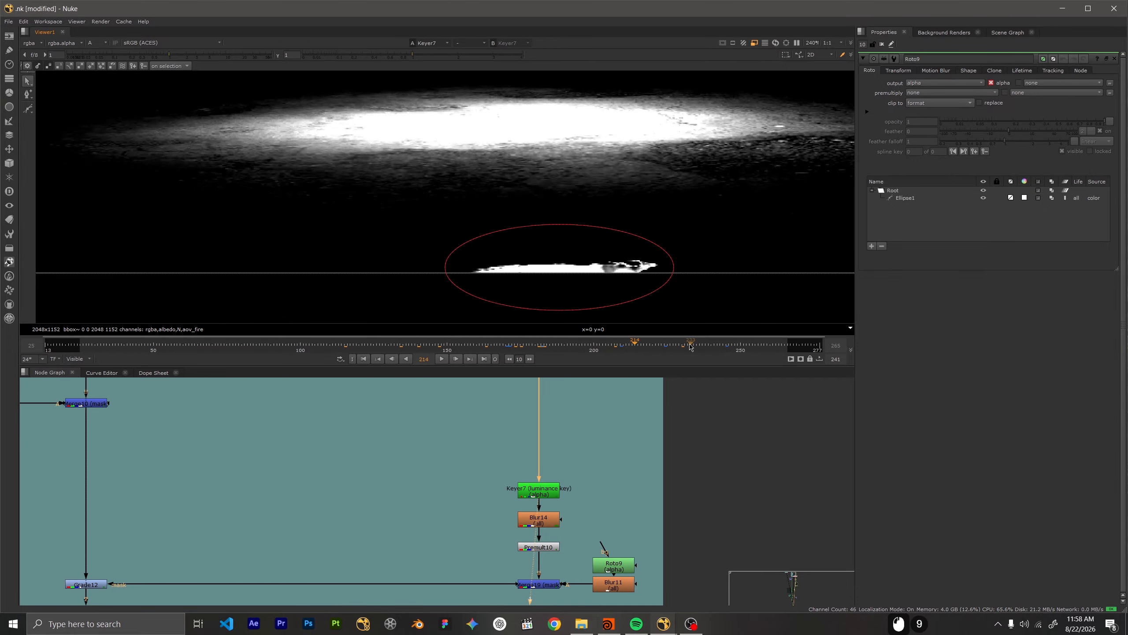
click(691, 345)
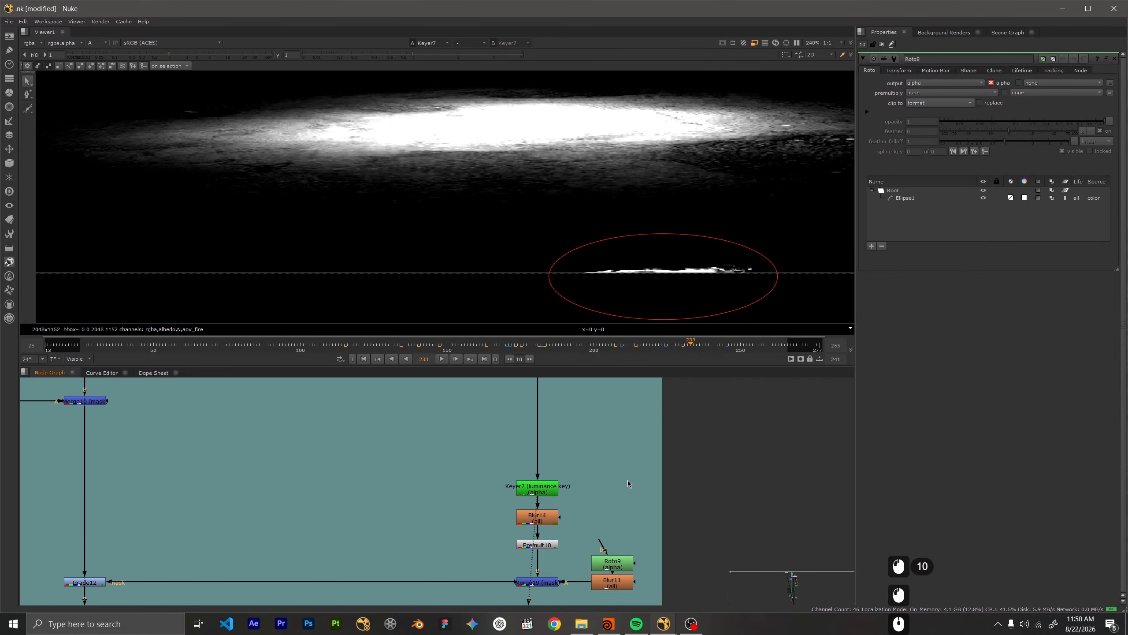
View the alpha of Blur14 and Premult10 in turn, then show Premult10 in full colour over the whole frame
middle_drag(628, 480, 625, 392)
click(530, 439)
key(1)
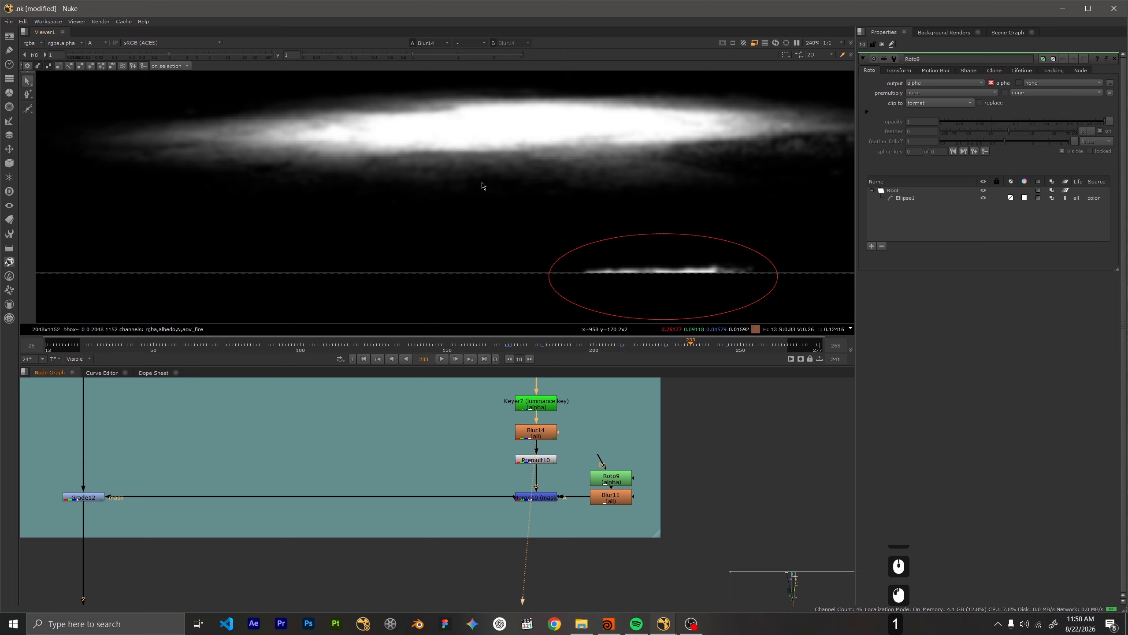
click(555, 460)
key(1)
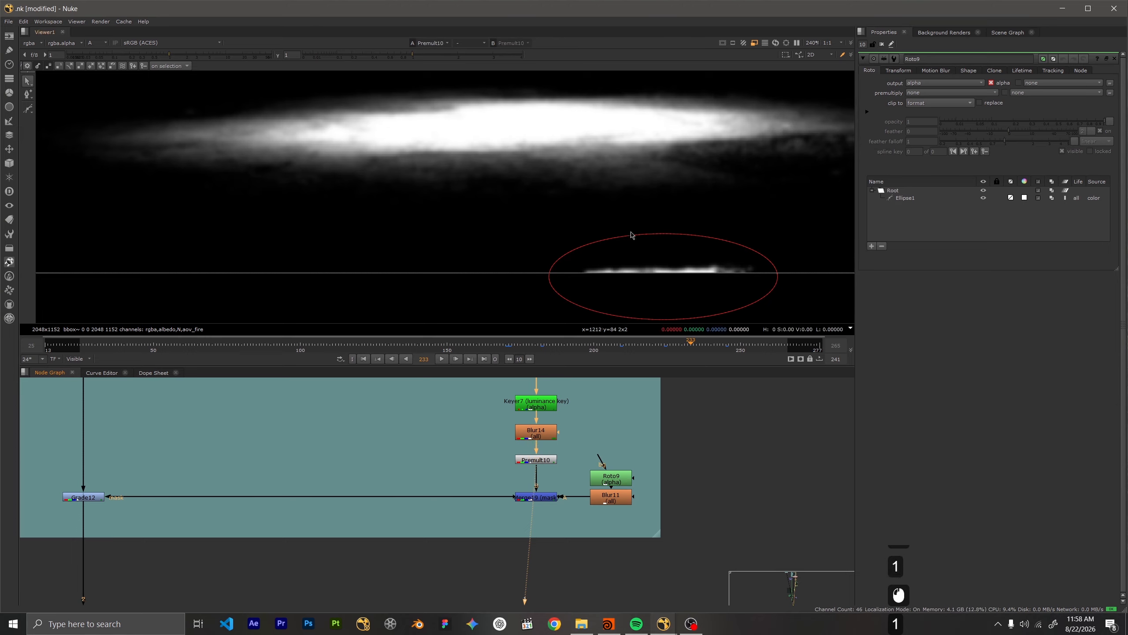
key(a)
scroll(542, 232, down, 6)
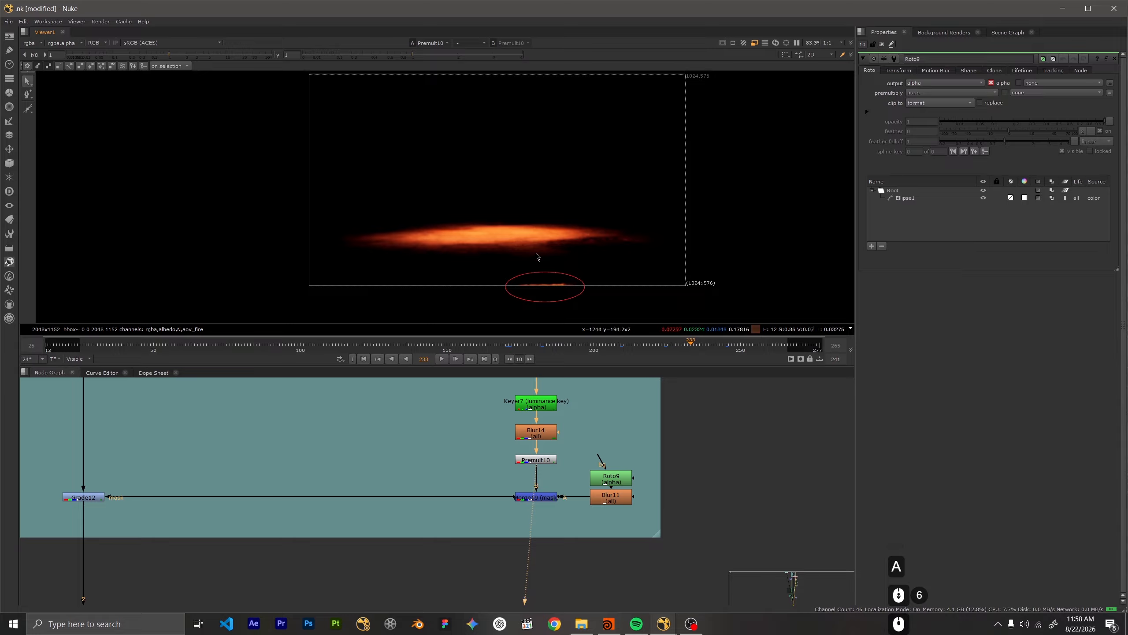
View Merge19's output up close around Roto9's ellipse and scrub to frame 220 to examine the isolated bright patch
middle_drag(574, 457, 566, 391)
scroll(536, 430, up, 4)
middle_drag(538, 438, 461, 538)
click(458, 537)
key(1)
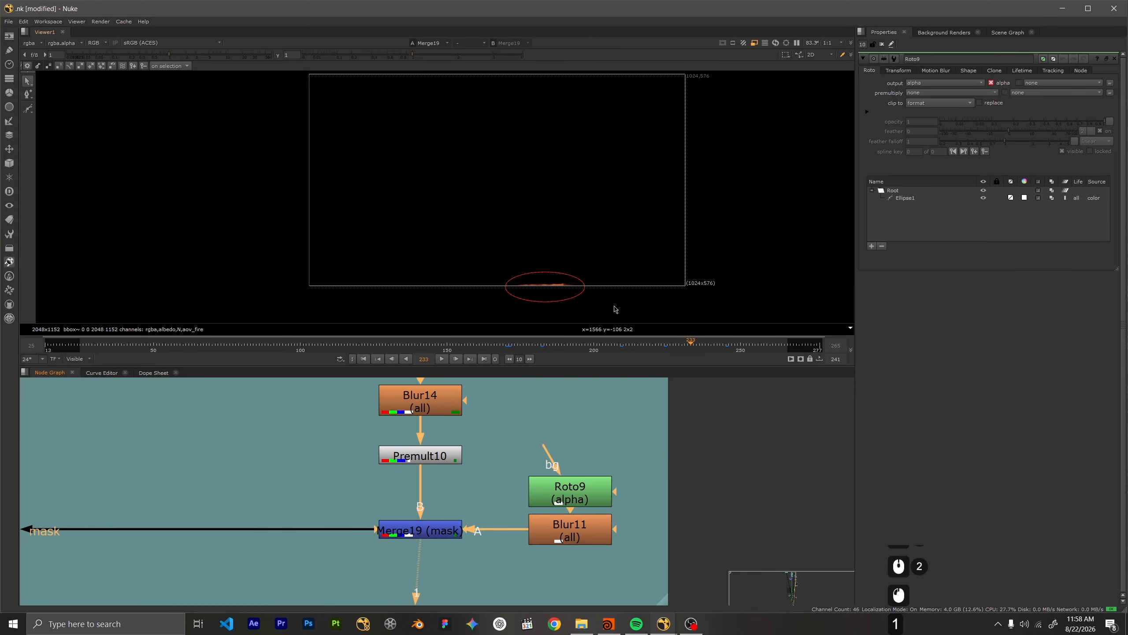
scroll(561, 259, up, 4)
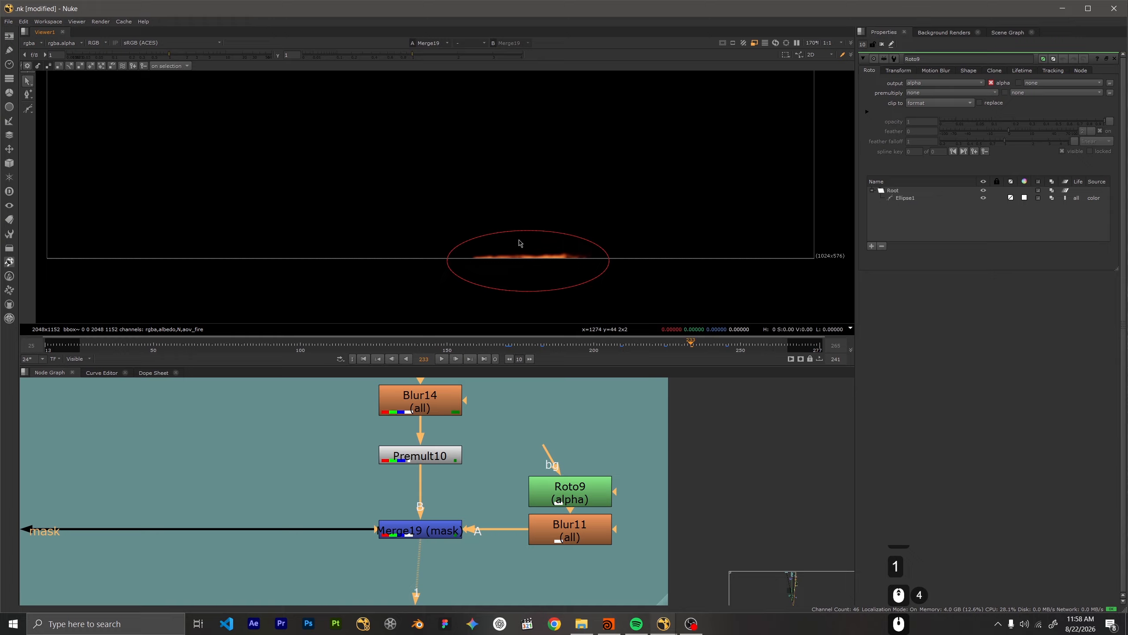
scroll(644, 277, down, 2)
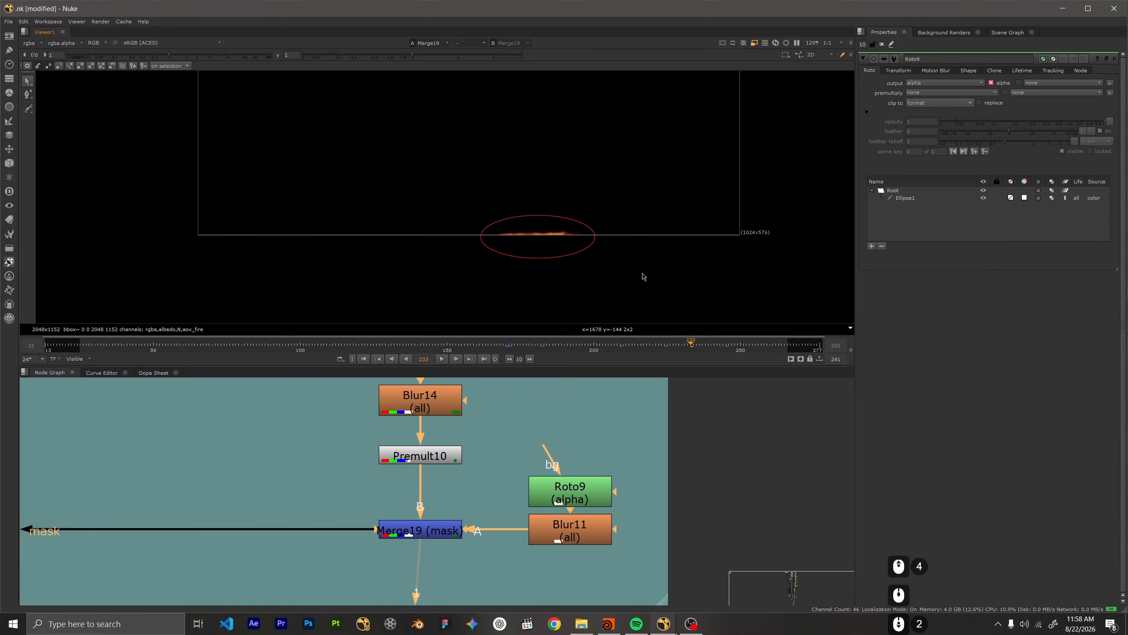
scroll(508, 246, up, 3)
drag(465, 348, 652, 345)
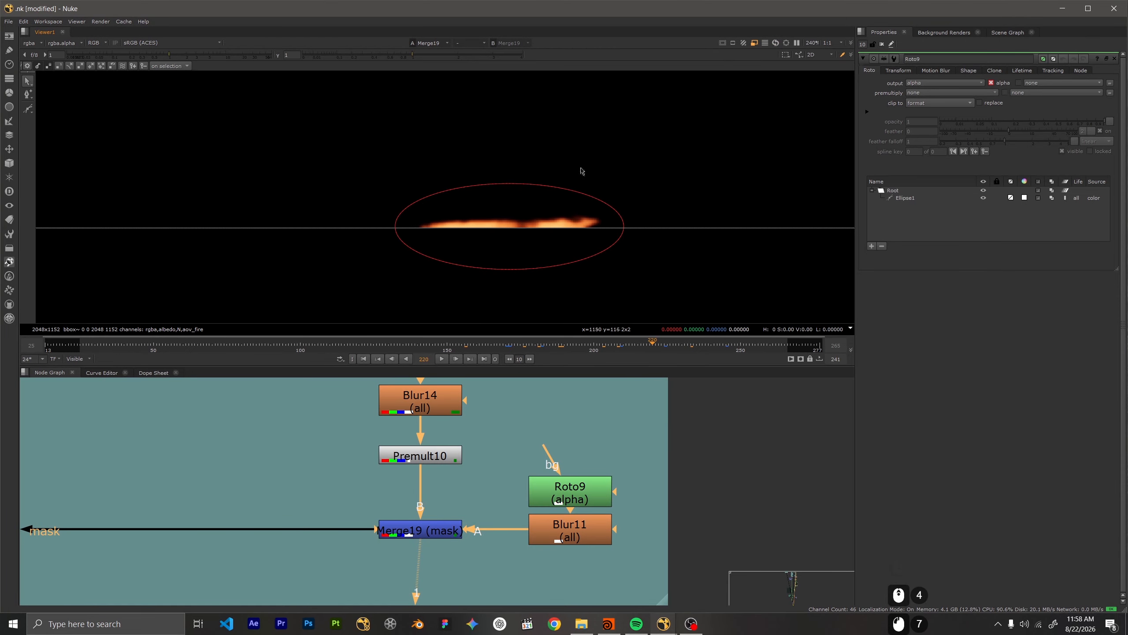
scroll(463, 201, down, 7)
middle_drag(464, 200, 463, 251)
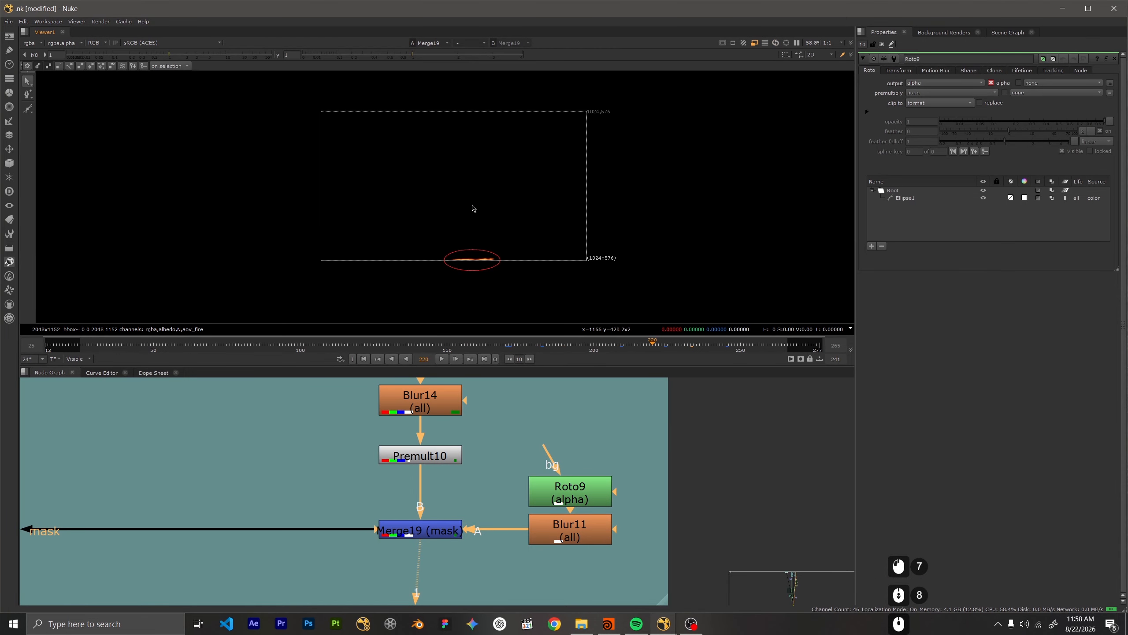
Show Grade12's output in the viewer to examine the ground's bright patch at frame 220
scroll(302, 463, down, 8)
middle_drag(220, 479, 509, 486)
scroll(462, 489, up, 4)
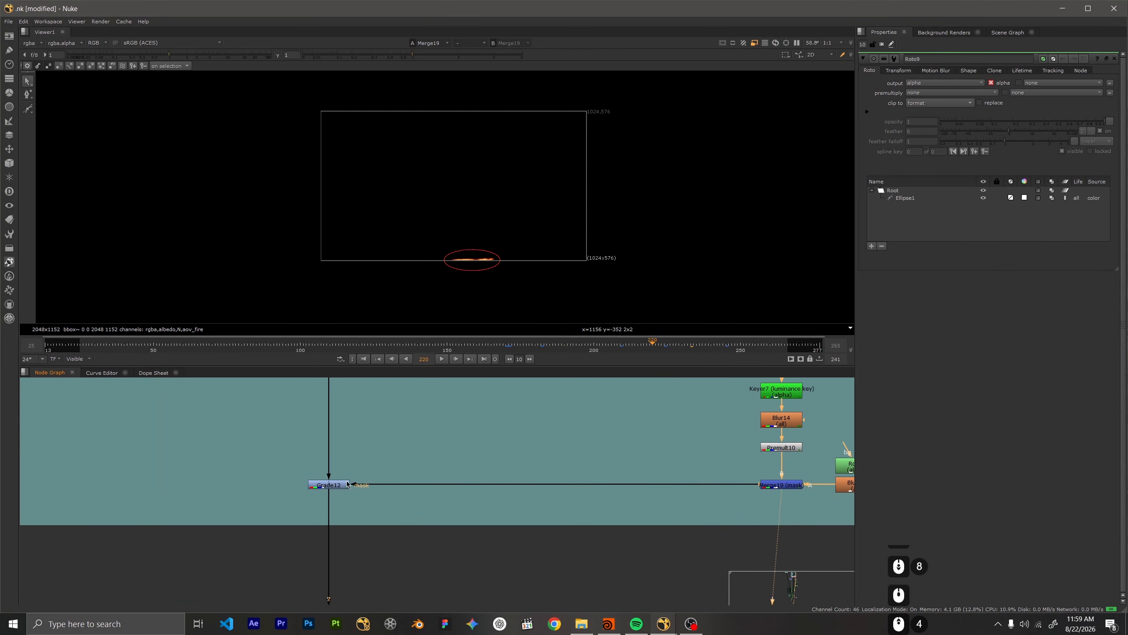
click(340, 485)
key(1)
scroll(470, 236, up, 3)
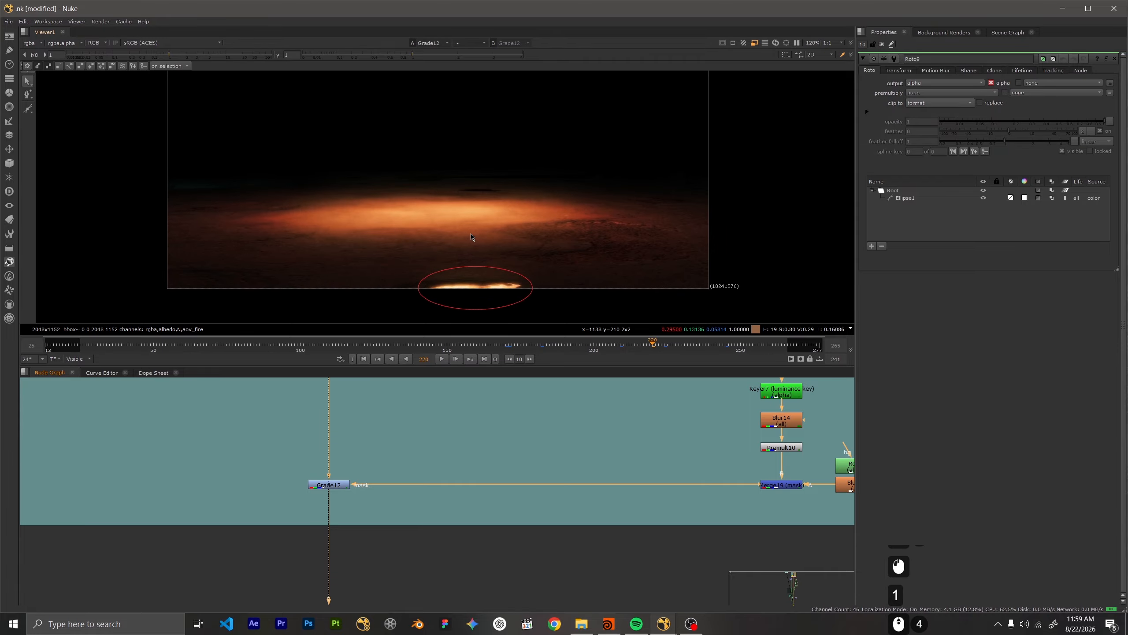
scroll(311, 515, up, 2)
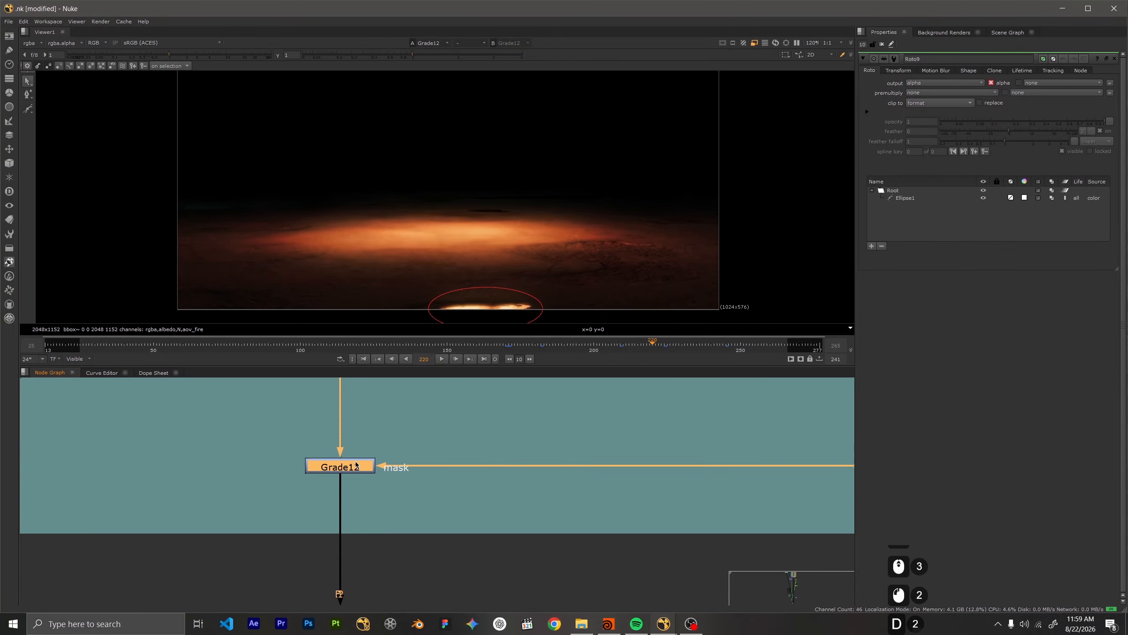
Toggle Grade12 off and on repeatedly at frame 220 to compare the bright patch at the frame's lower edge up close
key(d)
scroll(509, 294, up, 5)
middle_drag(508, 291, 518, 239)
key(d)
key(d)
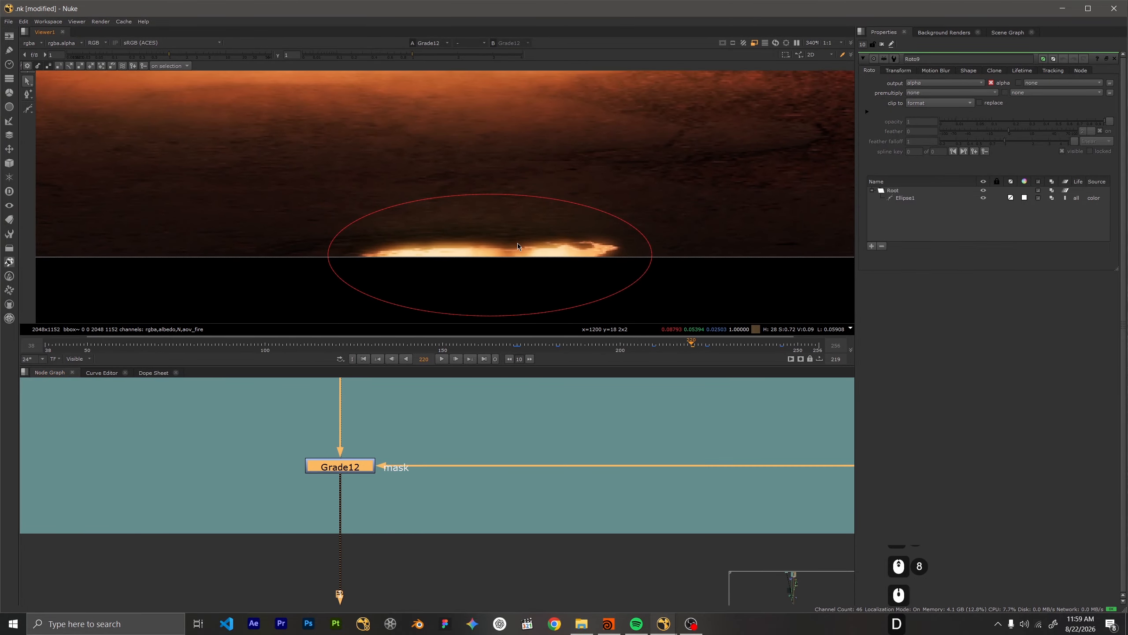
scroll(513, 250, up, 4)
key(d)
key(d)
key(d)
key(d)
key(d)
scroll(504, 252, up, 2)
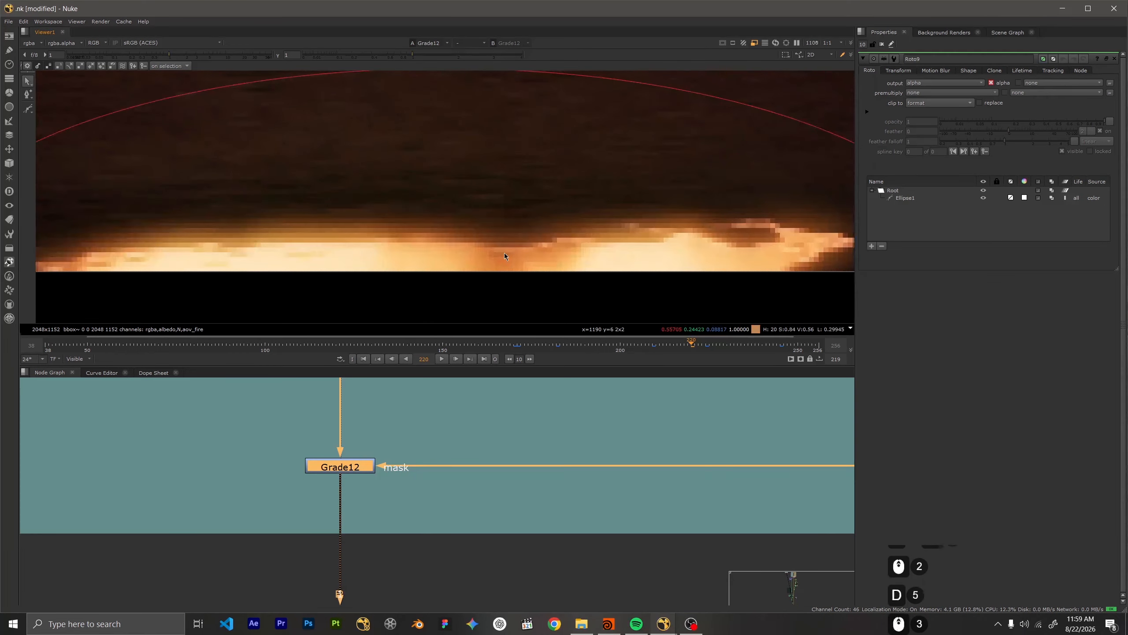
key(d)
key(d)
key(d)
key(d)
key(d)
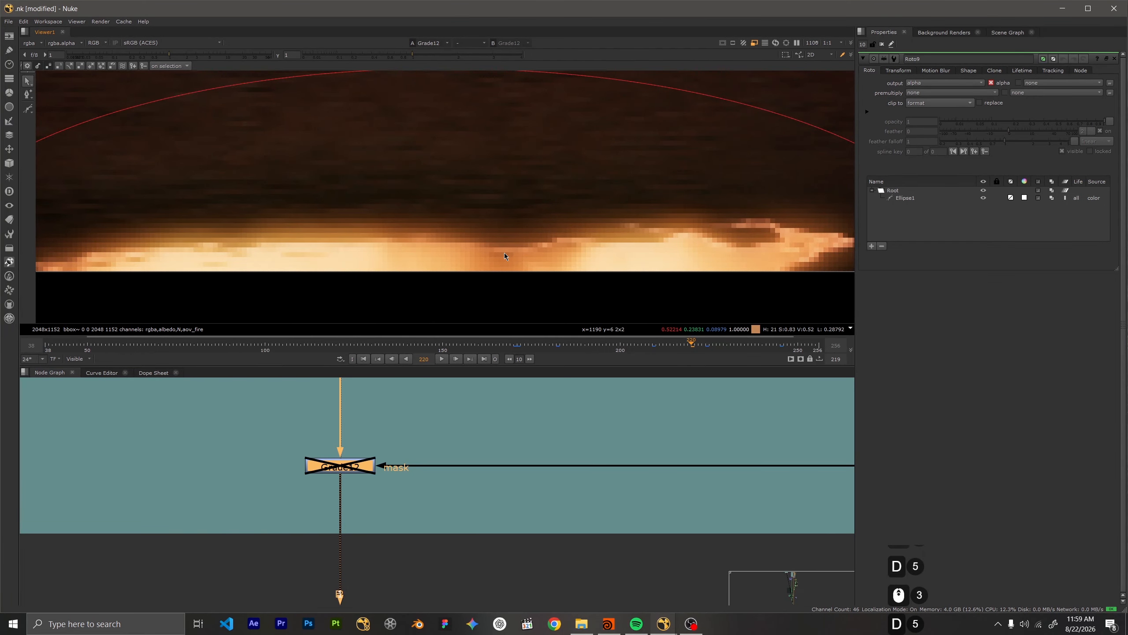
key(d)
key(d)
key(d)
Go to frame 180 and toggle Grade12 off and on to compare its effect on the bright flame reflection up close
click(571, 346)
click(549, 348)
scroll(395, 234, down, 5)
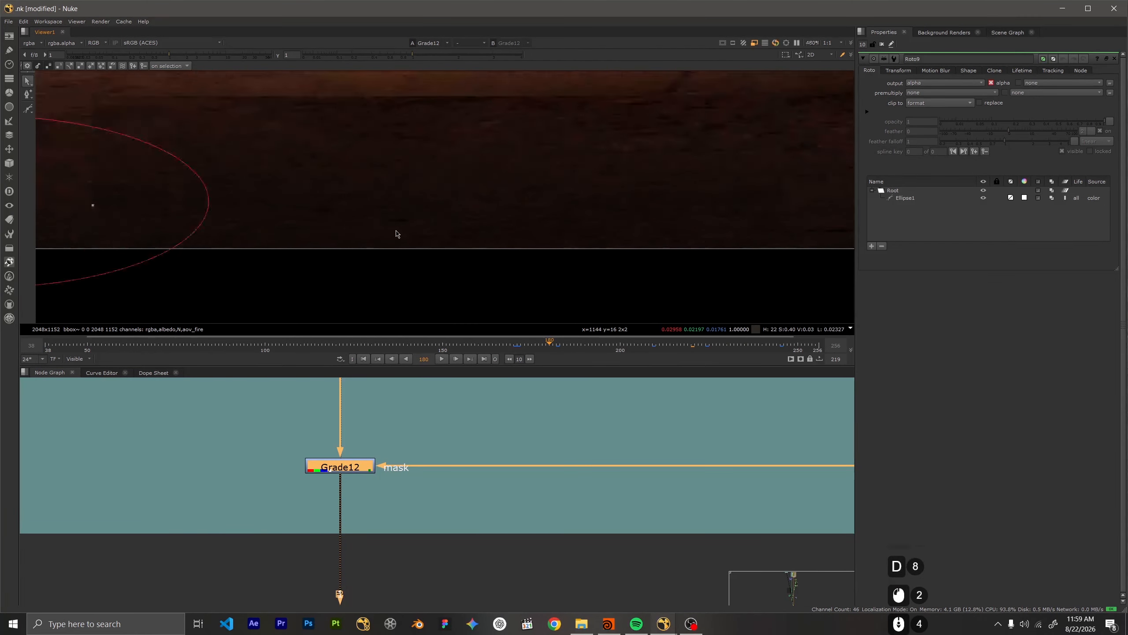
scroll(519, 240, up, 3)
scroll(518, 239, up, 4)
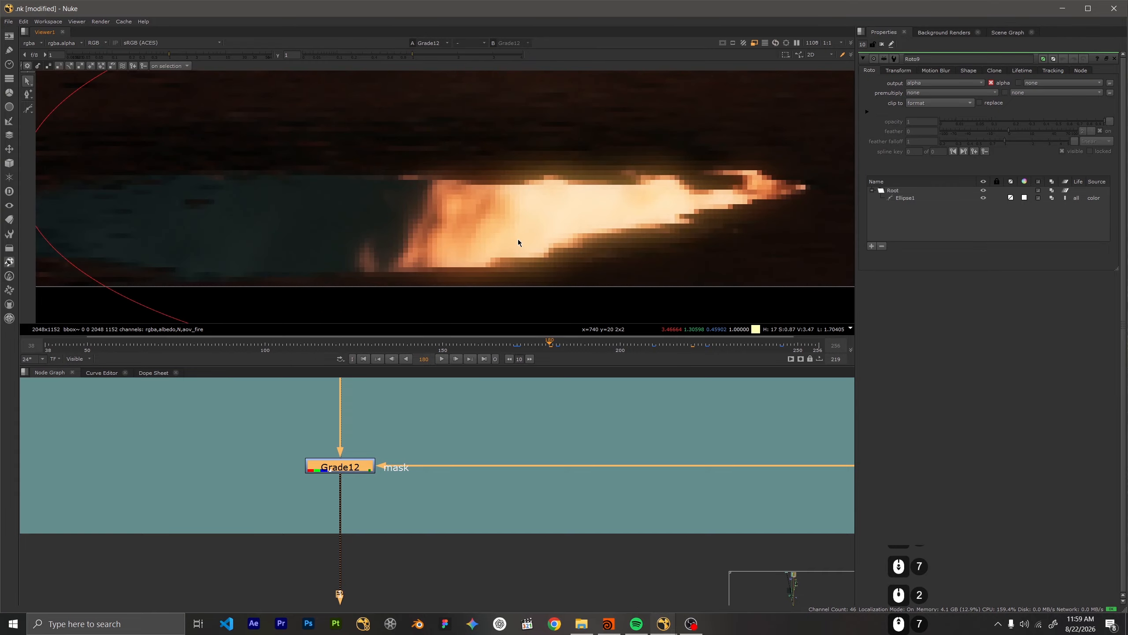
key(d)
key(d)
key(d)
key(d)
key(d)
key(d)
scroll(518, 239, up, 4)
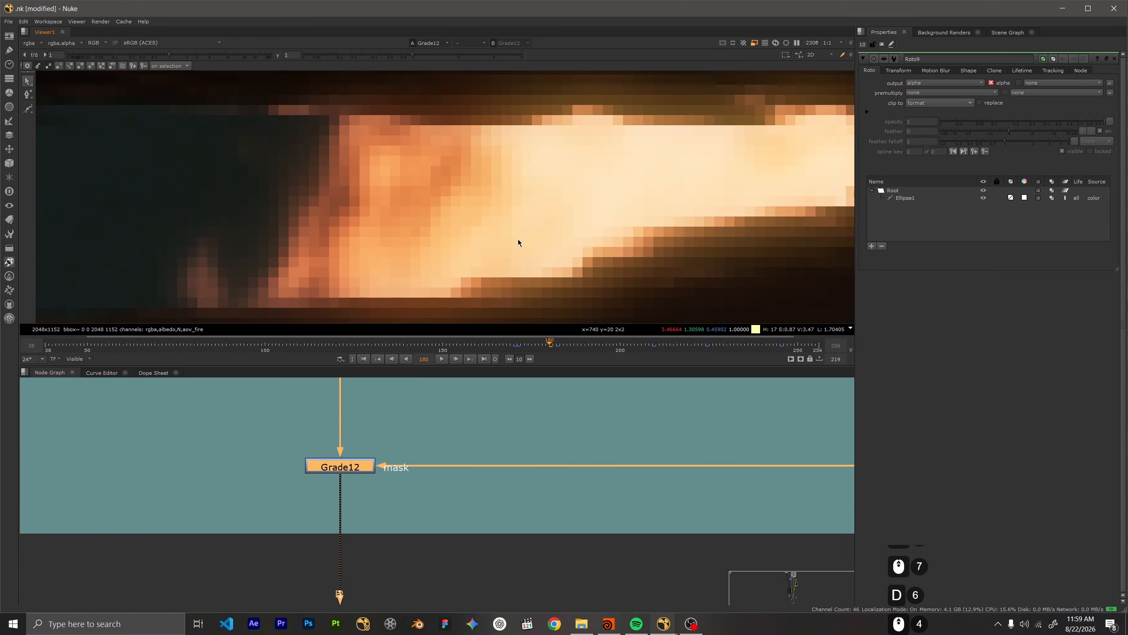
key(d)
key(d)
key(d)
key(d)
key(d)
key(d)
key(d)
key(d)
scroll(518, 239, down, 10)
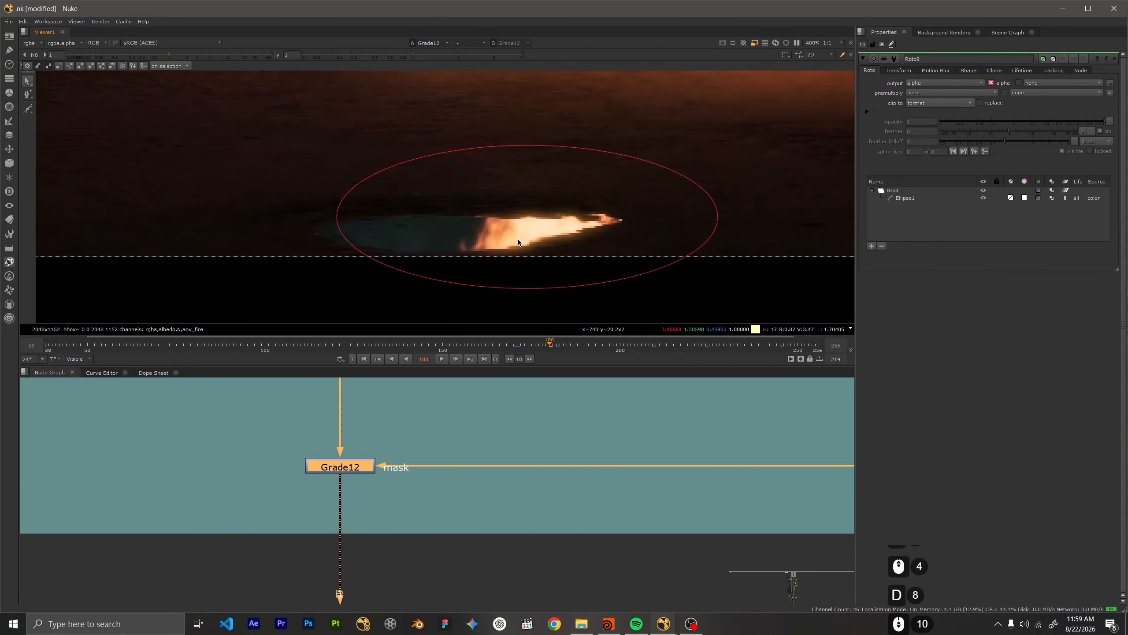
scroll(466, 243, up, 3)
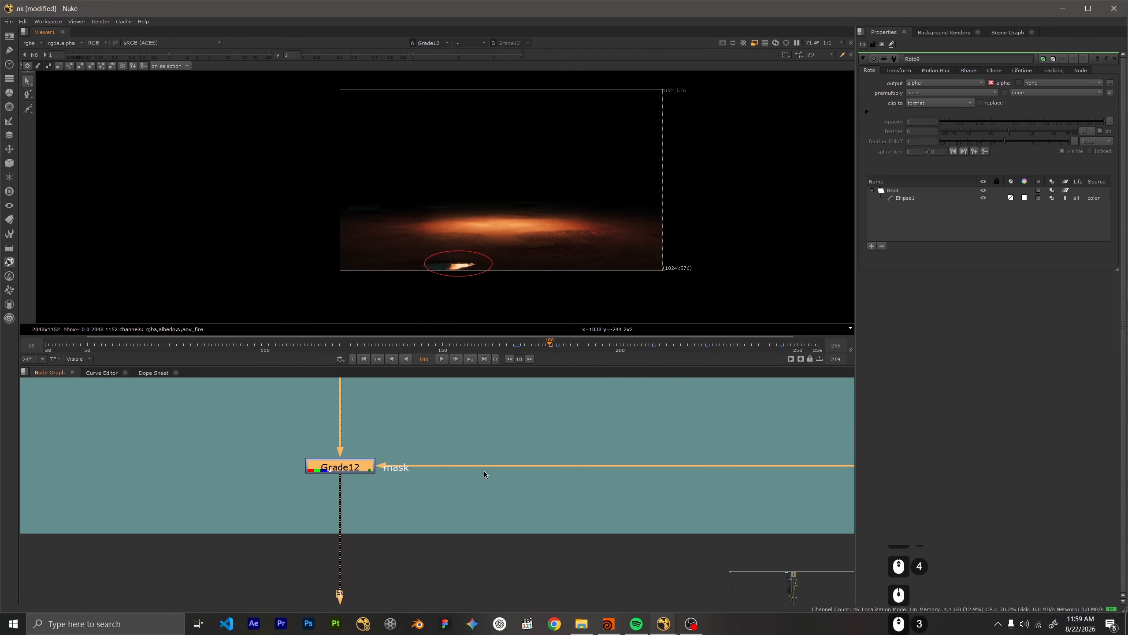
Look over the whole Ground Composite node network, from the ground render down to Grade12
scroll(486, 472, down, 5)
middle_drag(598, 455, 598, 458)
scroll(627, 527, down, 1)
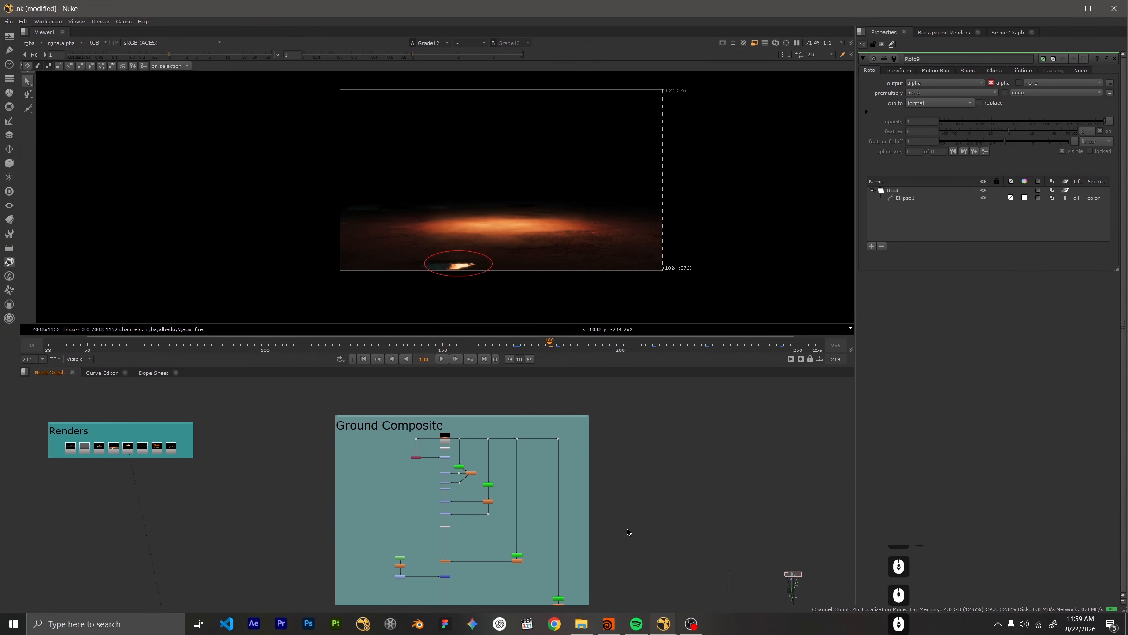
middle_drag(628, 529, 580, 509)
scroll(601, 564, down, 1)
middle_drag(599, 566, 592, 526)
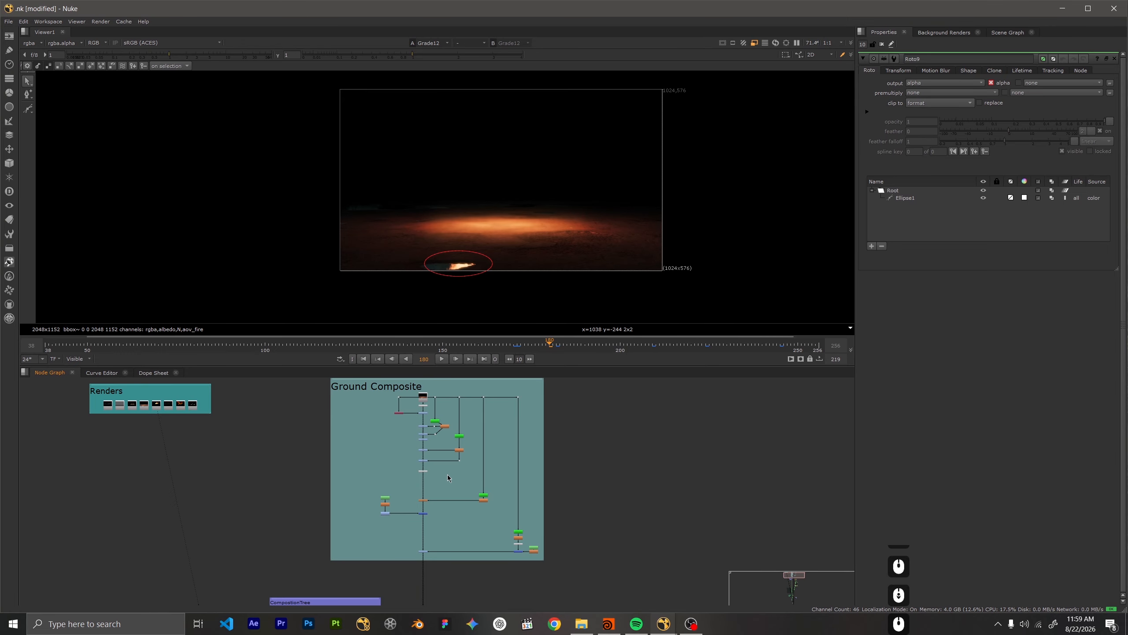
scroll(443, 418, up, 6)
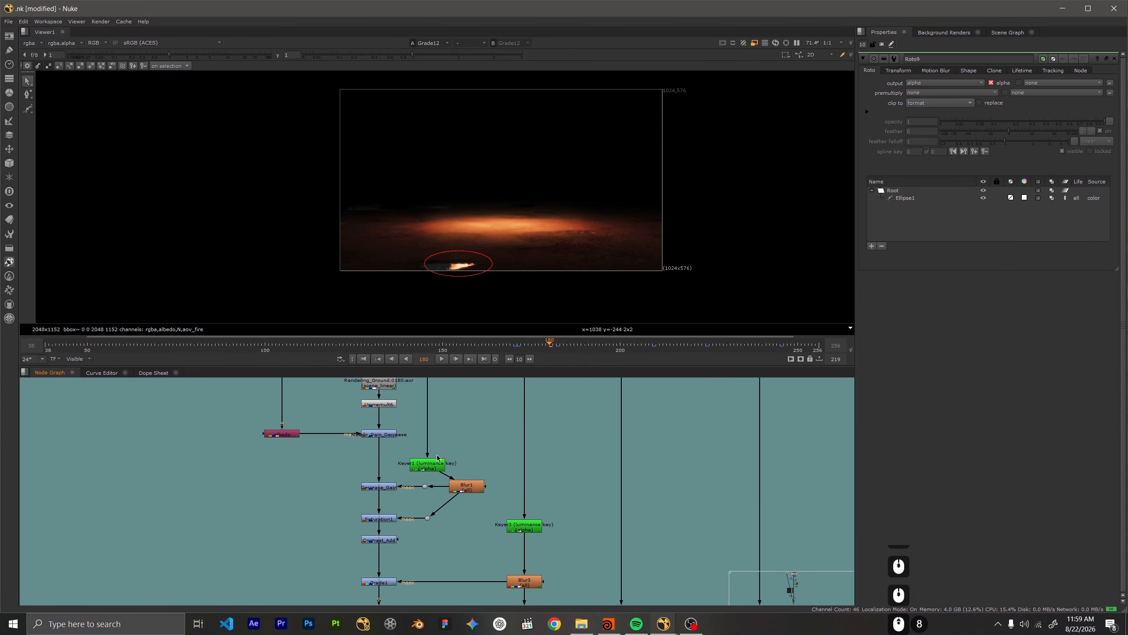
scroll(437, 455, down, 6)
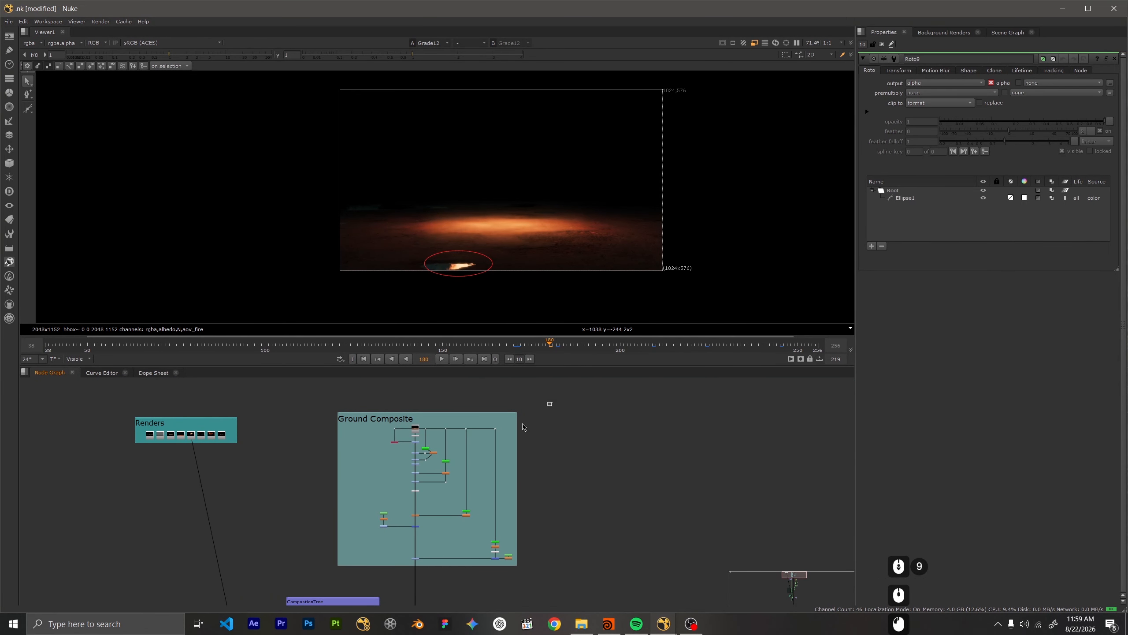
drag(553, 401, 546, 507)
middle_drag(538, 484, 551, 427)
scroll(551, 427, up, 1)
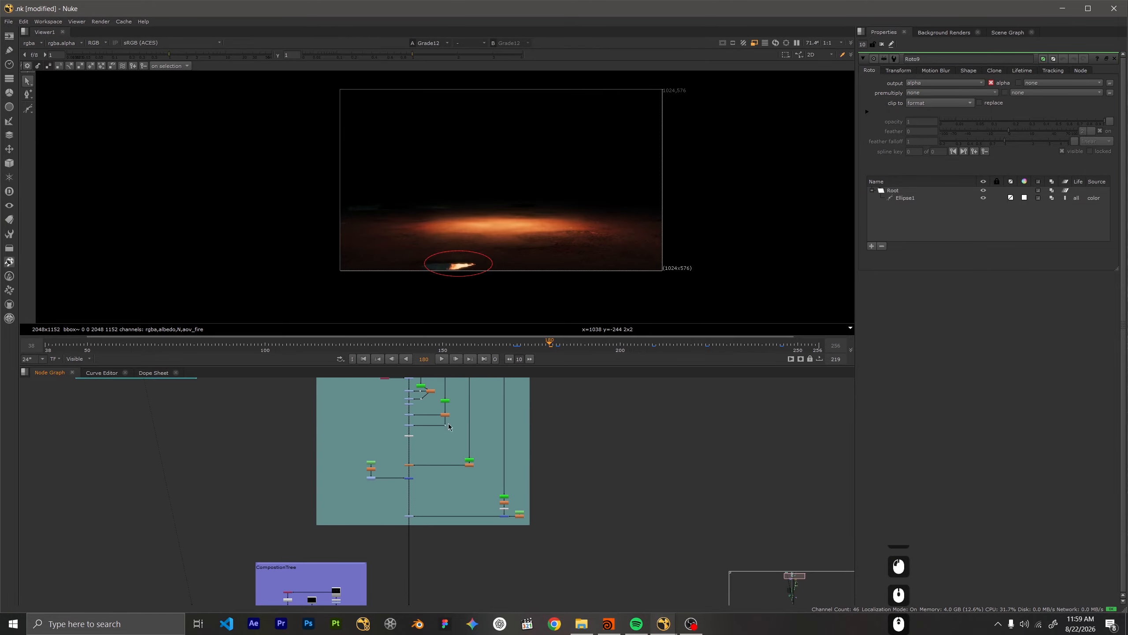
middle_drag(459, 448, 453, 499)
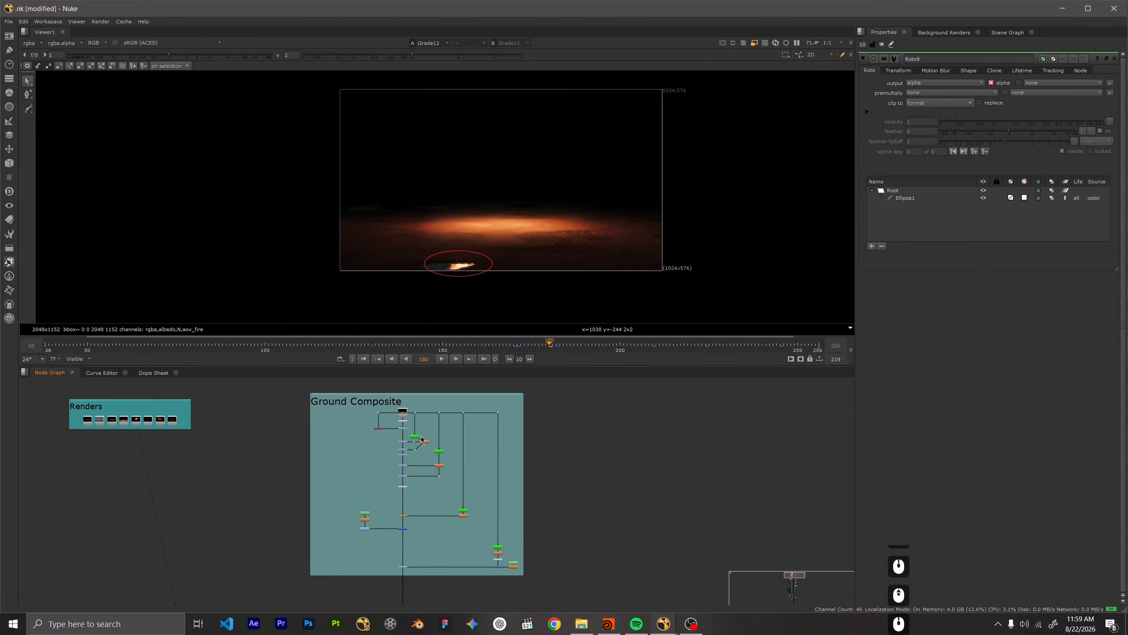
middle_drag(425, 440, 425, 437)
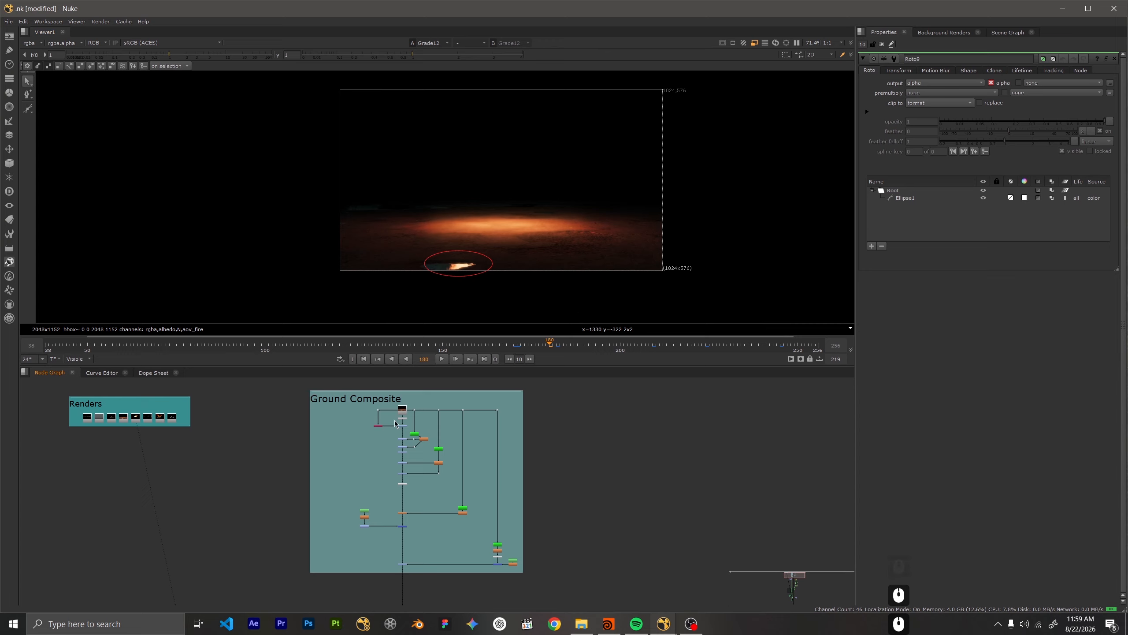
Alternate the viewer between the original ground render and the graded Ground Composite result at frame 180 to compare them
key(1)
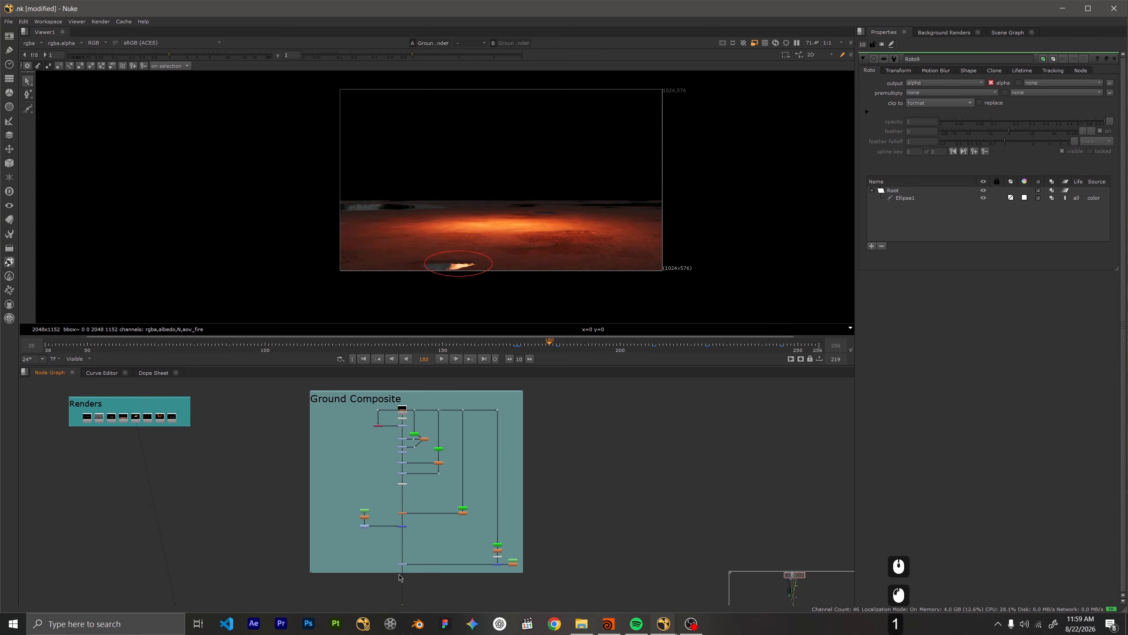
key(2)
key(1)
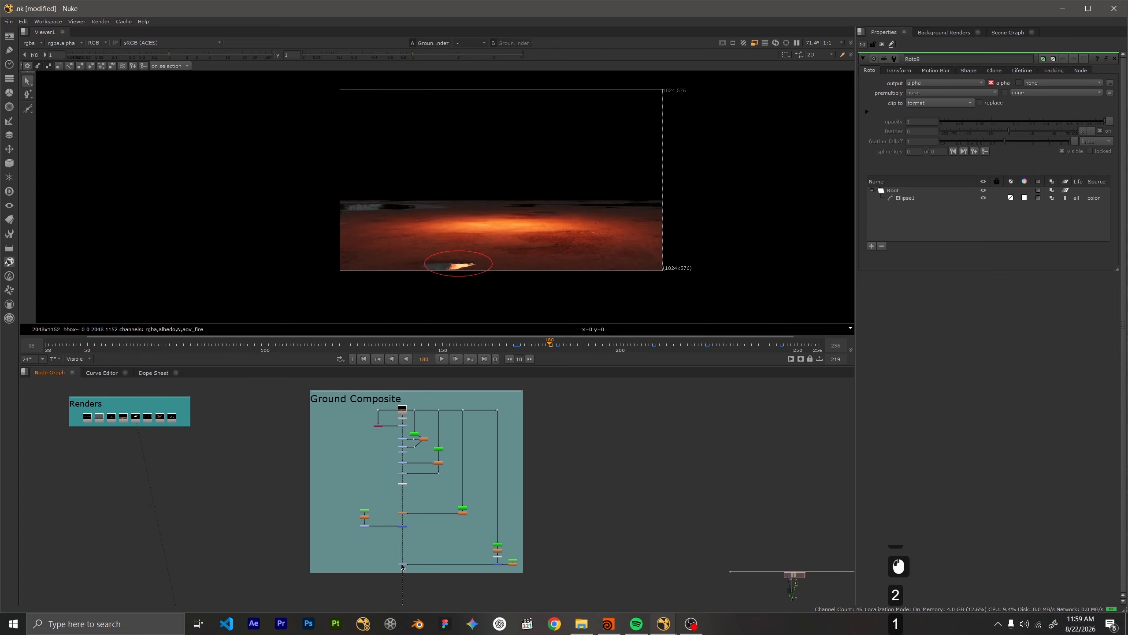
key(2)
key(1)
key(2)
key(1)
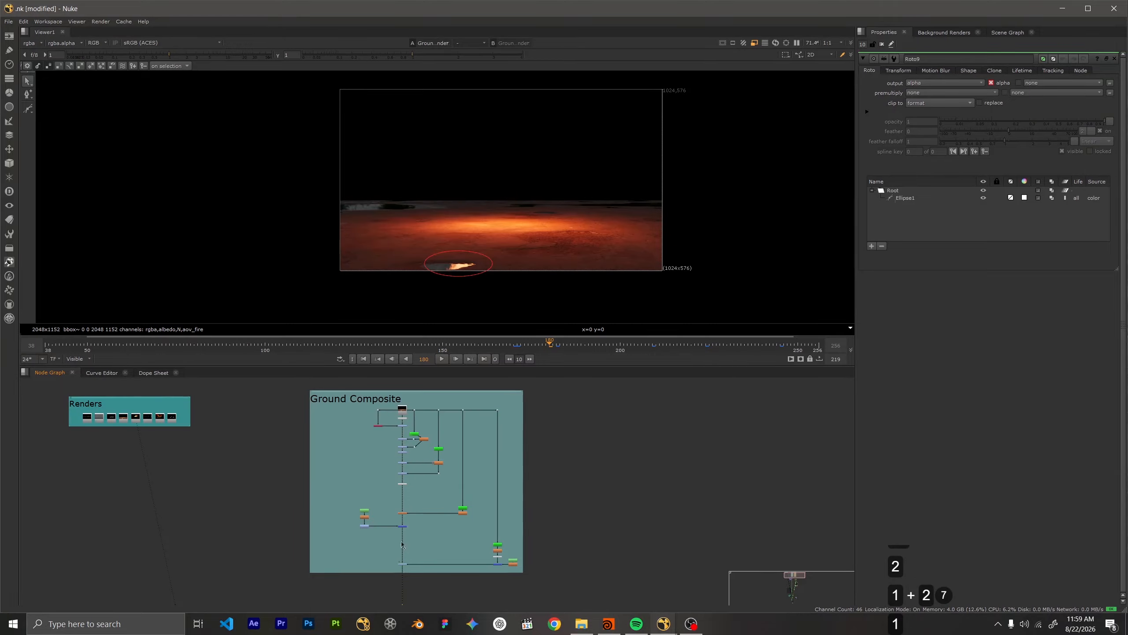
Compare the original ground render with the Grade12 result at frame 180, inspecting the ground surface up close
key(2)
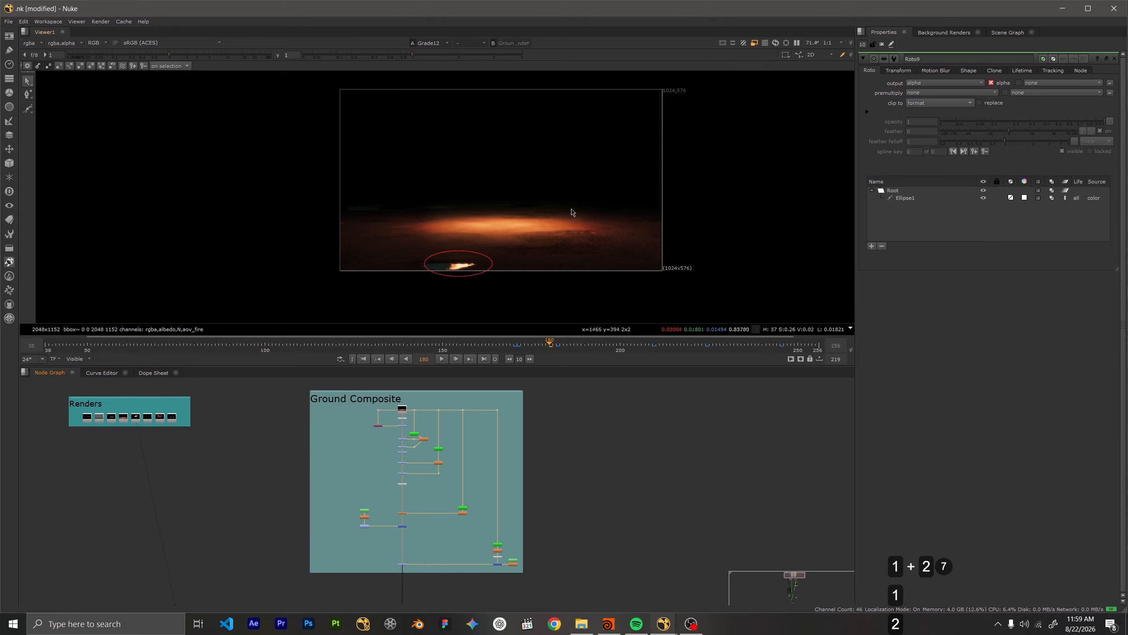
key(1)
key(2)
scroll(419, 223, up, 11)
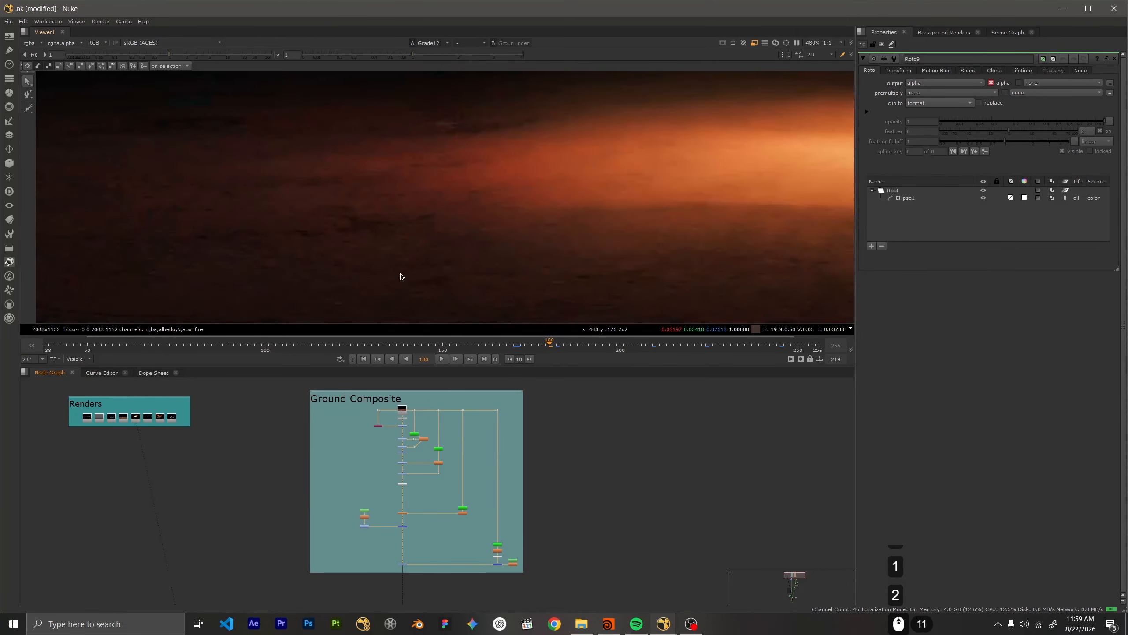
key(1)
scroll(372, 257, down, 12)
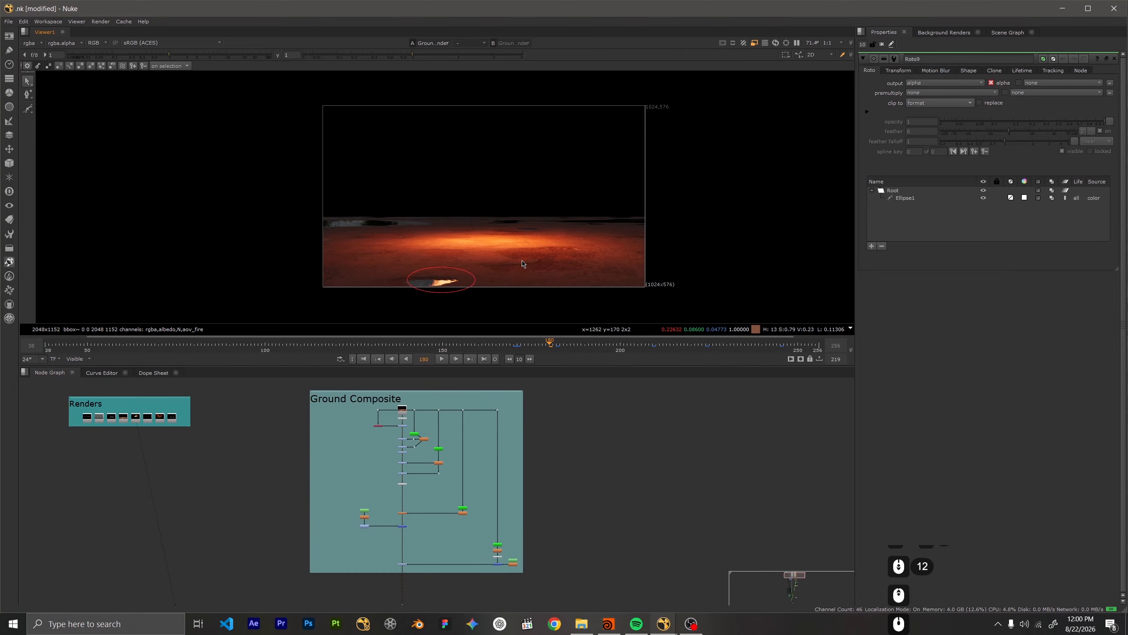
Alternate the viewer repeatedly between the Grade12 result and the original ground render with the whole frame in view
key(2)
key(1)
key(2)
key(1)
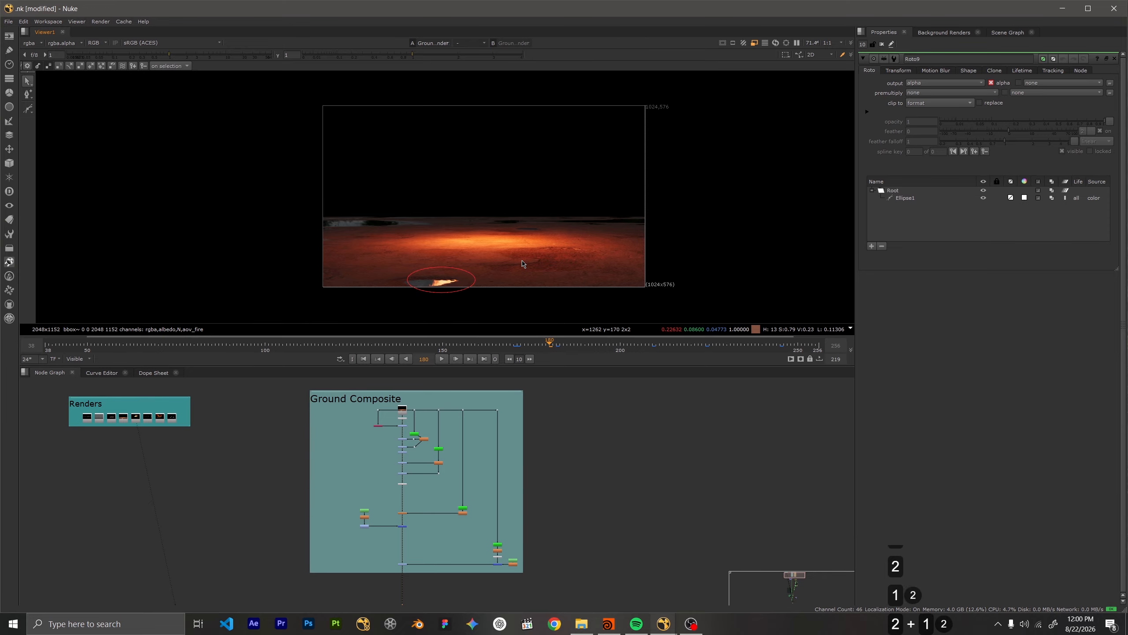
key(2)
key(1)
key(2)
key(1)
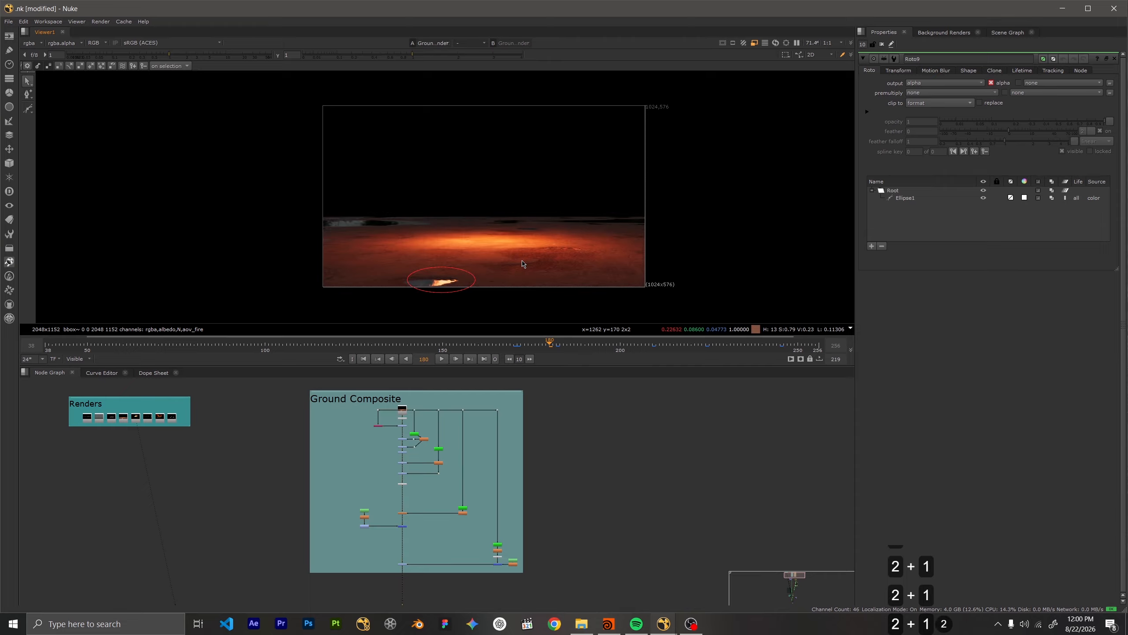
key(2)
key(1)
Look through the node graph below the Ground Composite and examine the CurveTool1 (Avg Intensities) node and its green links
scroll(530, 469, down, 5)
middle_drag(538, 495, 530, 400)
middle_drag(559, 490, 562, 415)
scroll(532, 546, down, 2)
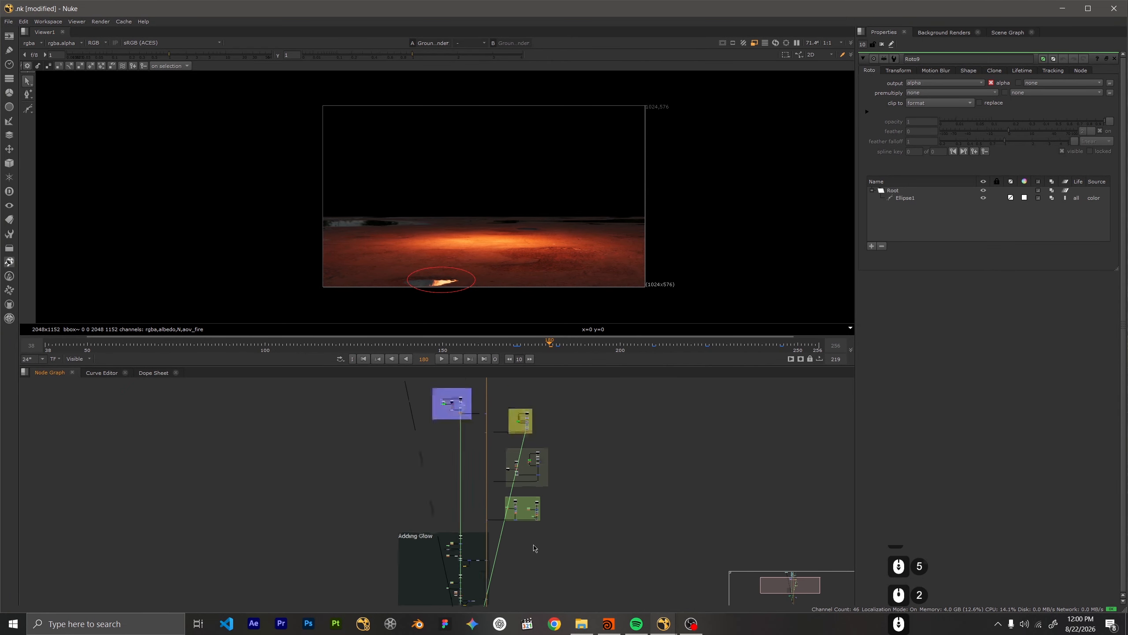
middle_drag(517, 539, 504, 469)
scroll(502, 437, up, 15)
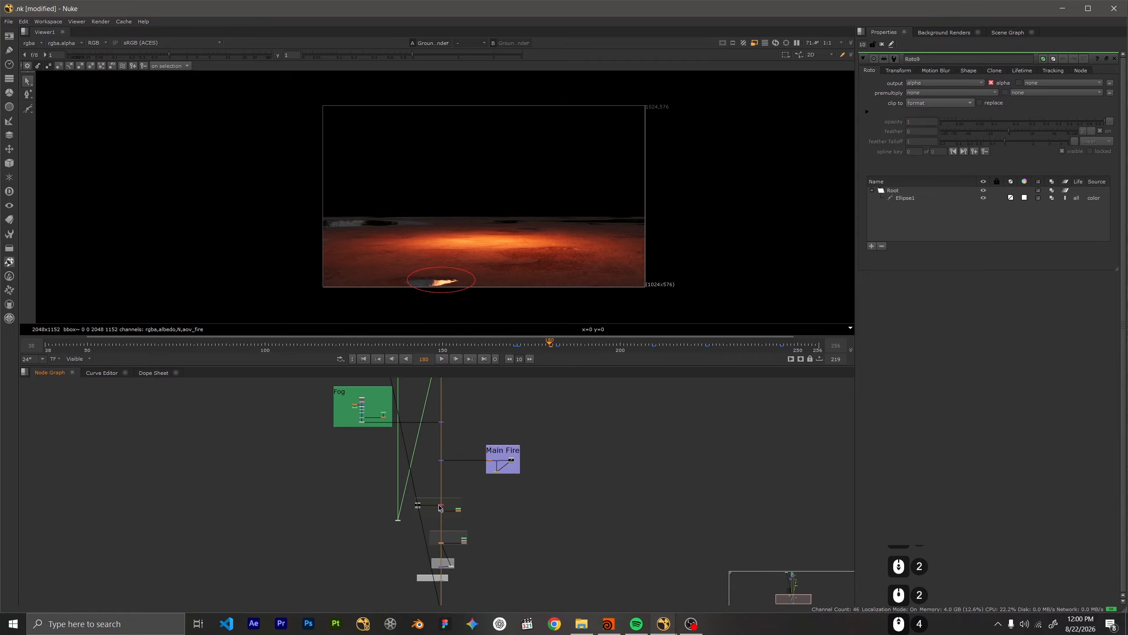
scroll(363, 489, up, 2)
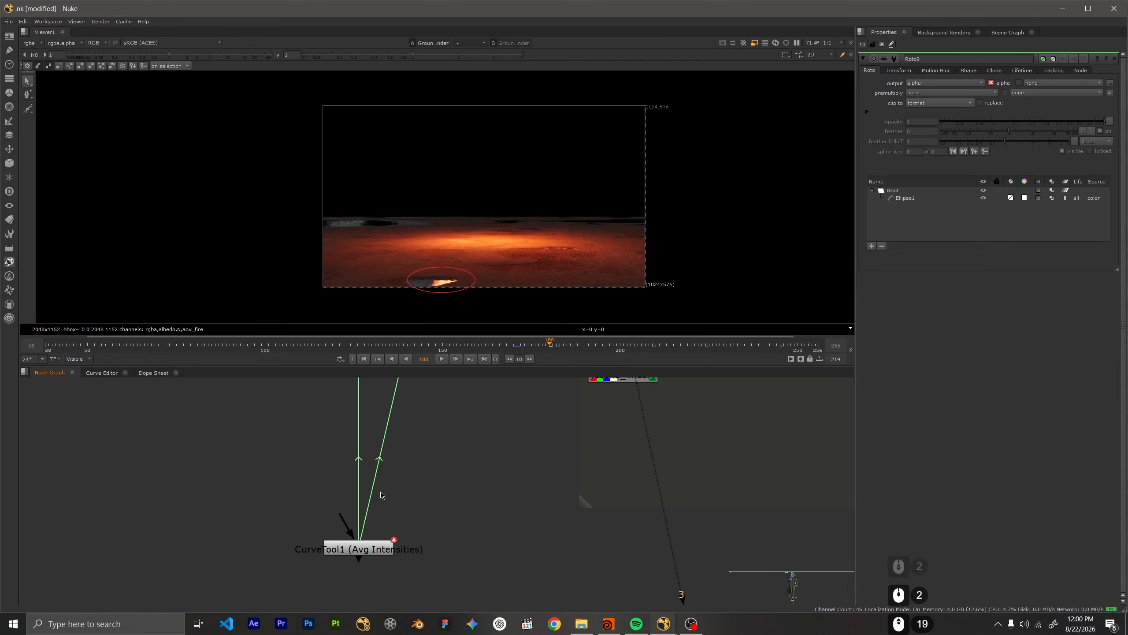
drag(454, 492, 282, 567)
click(426, 537)
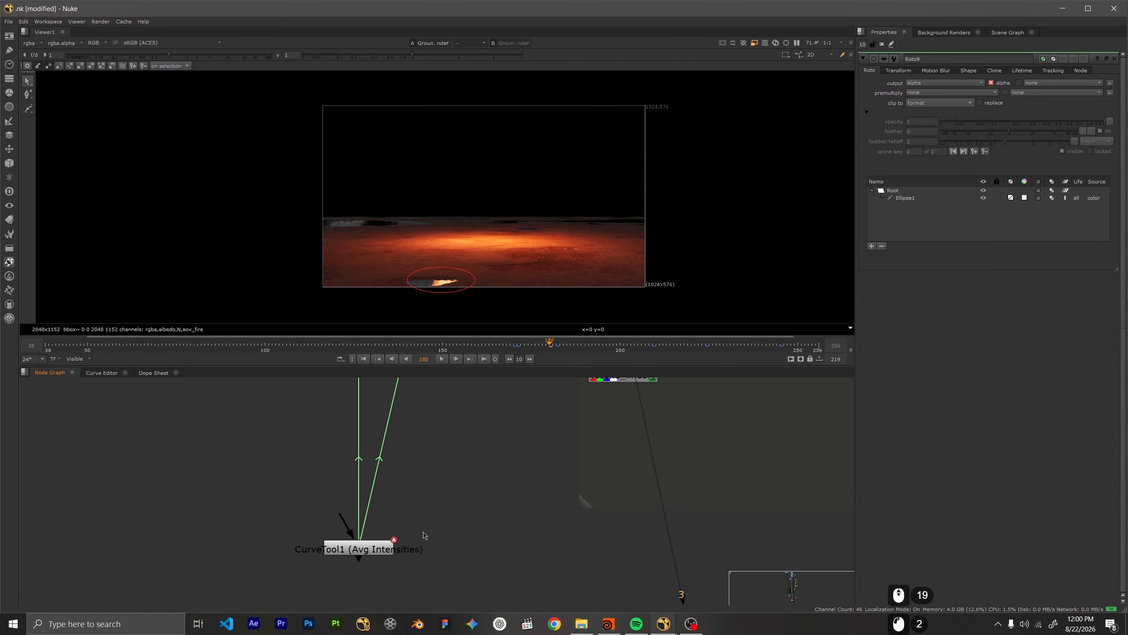
Hide the green expression arrows linking CurveTool1 to the composite groups, switching them back on briefly to check them
scroll(419, 511, down, 11)
key(alt+e)
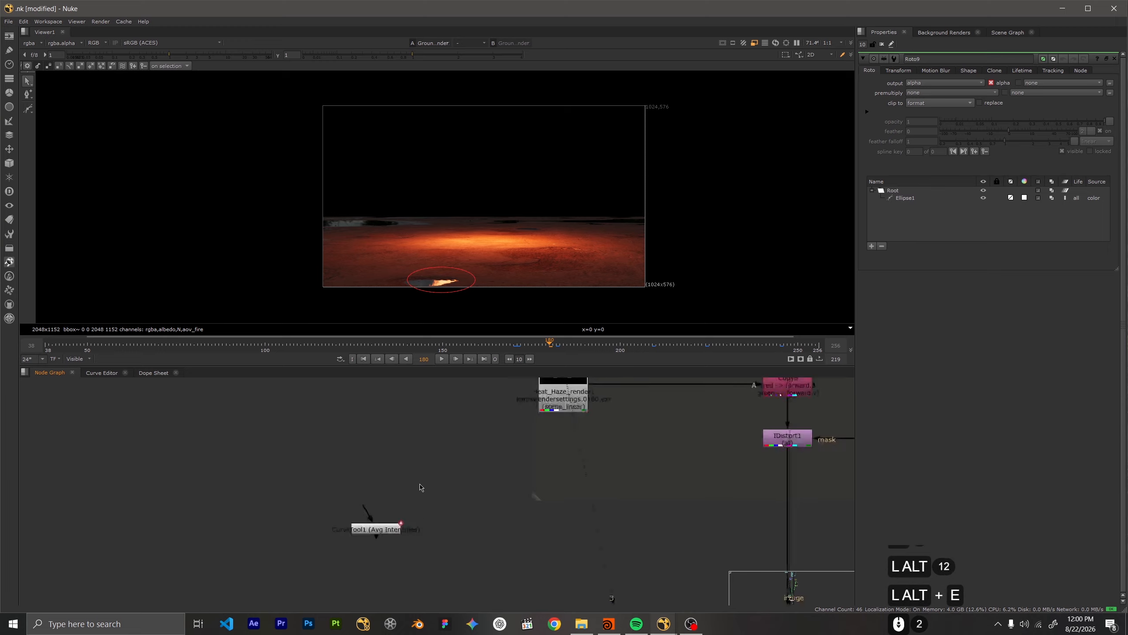
scroll(411, 549, down, 3)
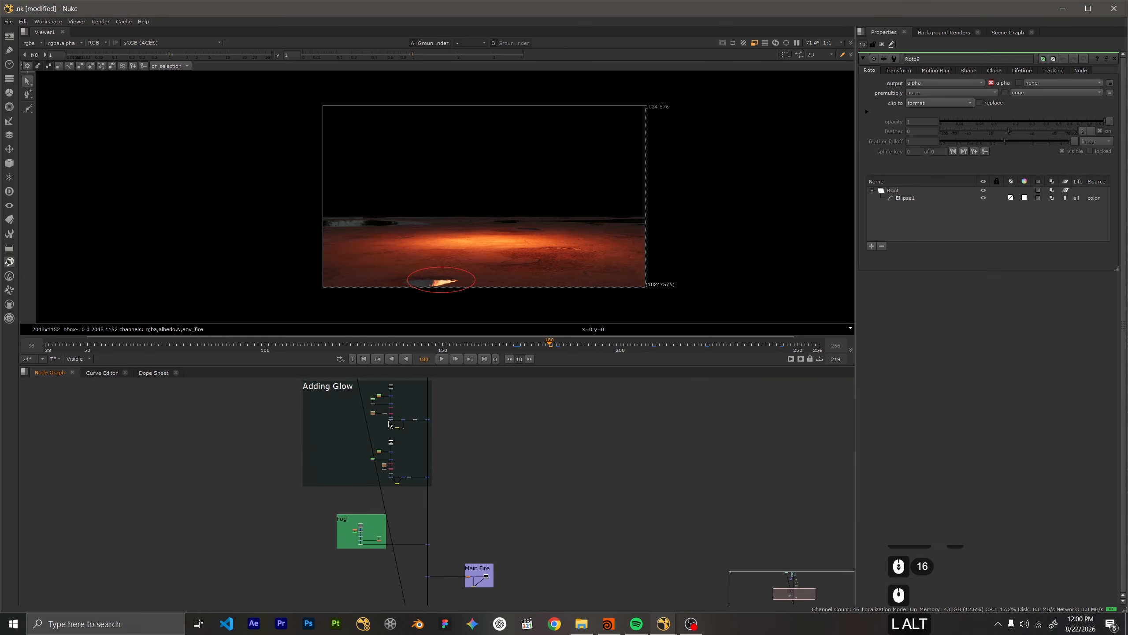
key(alt+e)
scroll(441, 507, up, 2)
scroll(441, 507, up, 8)
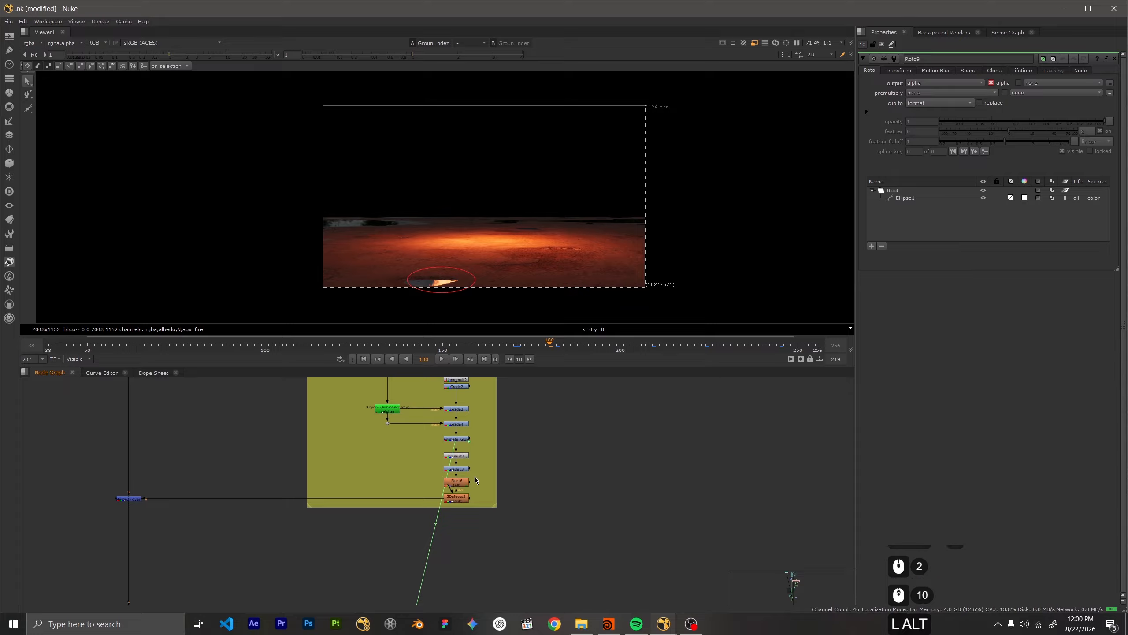
scroll(344, 439, down, 8)
scroll(344, 439, down, 4)
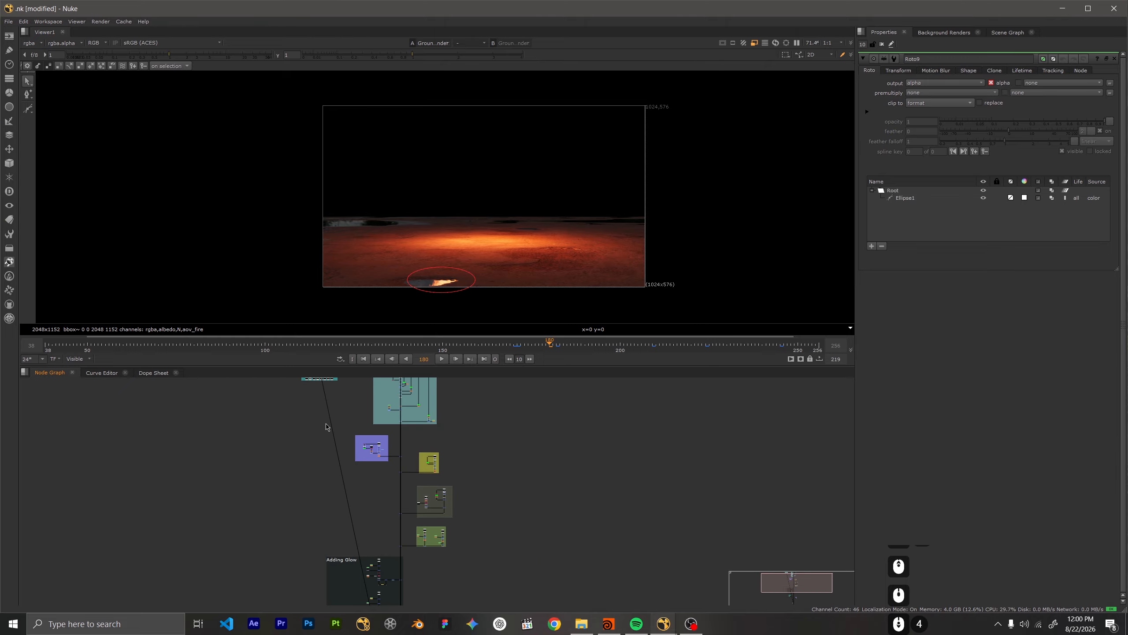
Look over the Renders and Ground Composite groups and examine the node network of the tree composite
scroll(362, 429, up, 15)
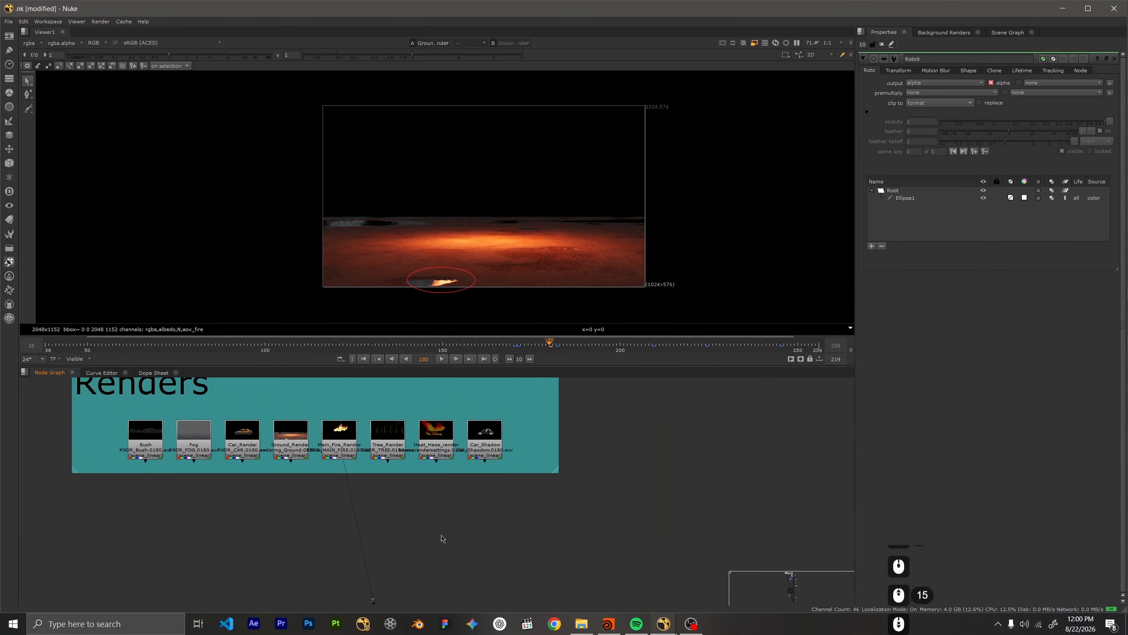
scroll(441, 536, down, 11)
scroll(371, 448, up, 2)
scroll(371, 447, up, 4)
scroll(324, 404, up, 4)
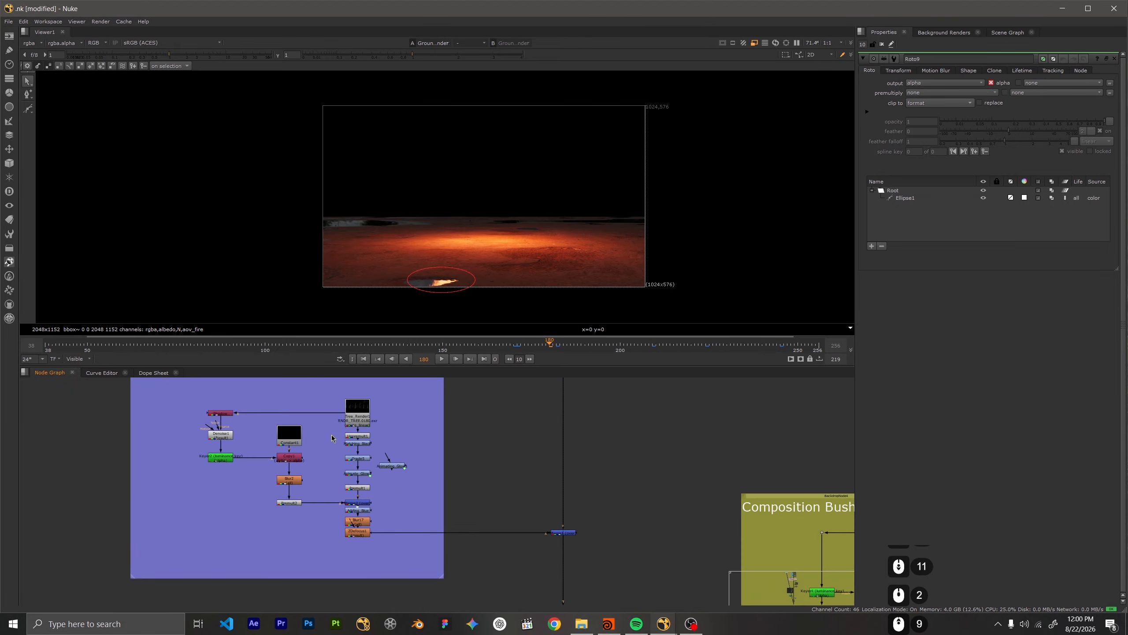
scroll(573, 457, down, 7)
scroll(430, 426, up, 9)
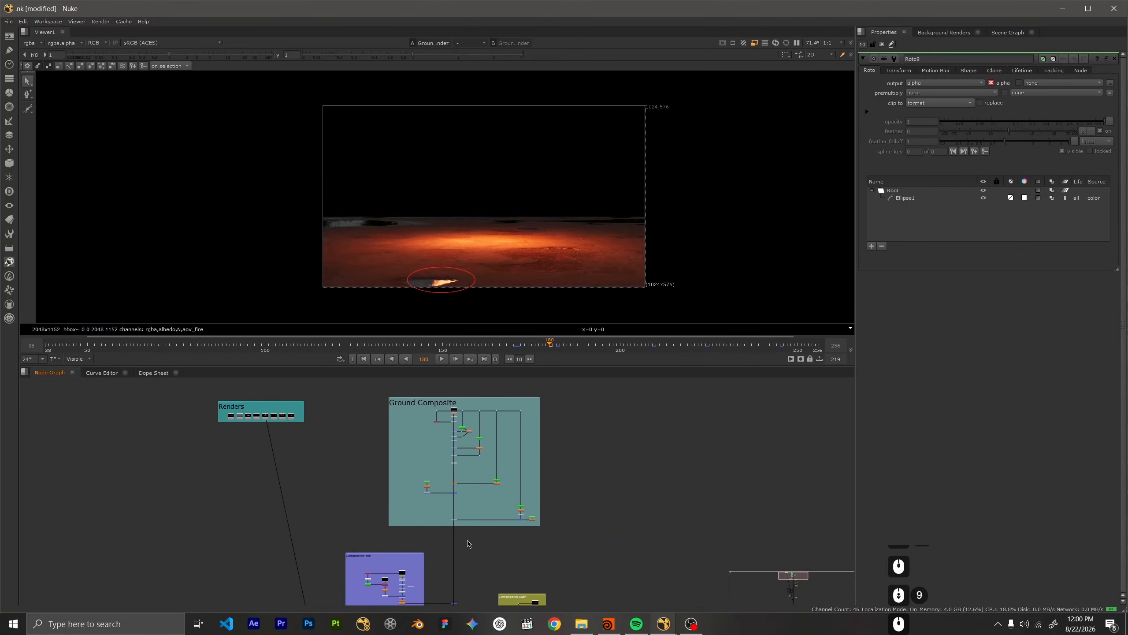
scroll(467, 543, down, 2)
scroll(511, 515, up, 10)
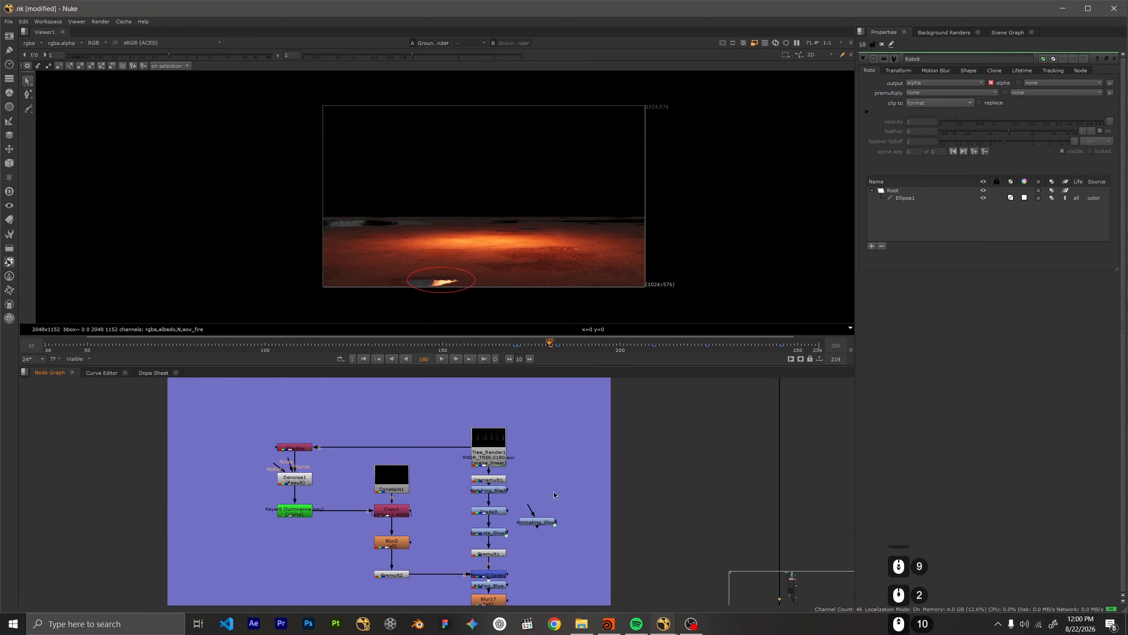
Show Tree_Render1 in the viewer and check the tree render at several frames, ending on frame 168
click(488, 453)
key(1)
scroll(529, 183, up, 4)
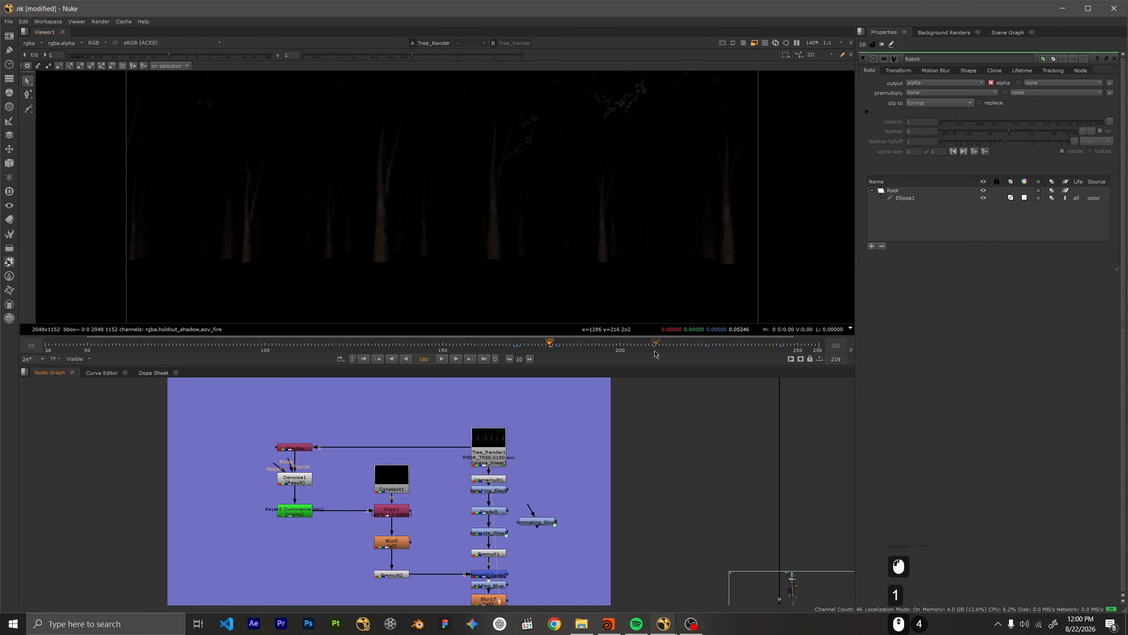
click(262, 345)
click(410, 345)
click(506, 345)
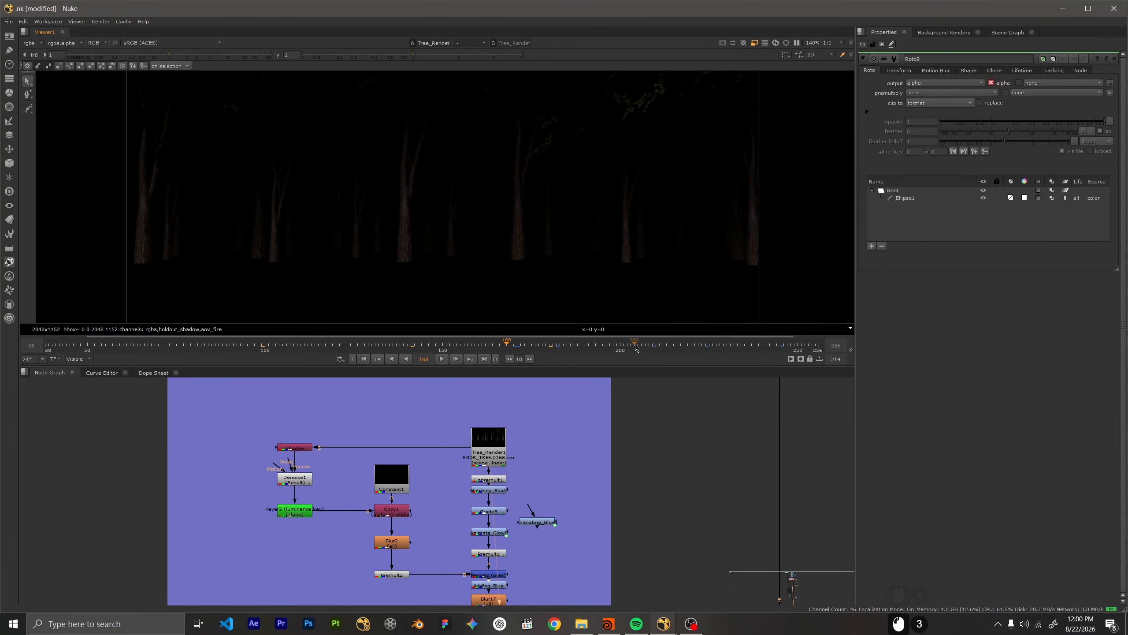
scroll(511, 453, up, 3)
scroll(337, 450, down, 3)
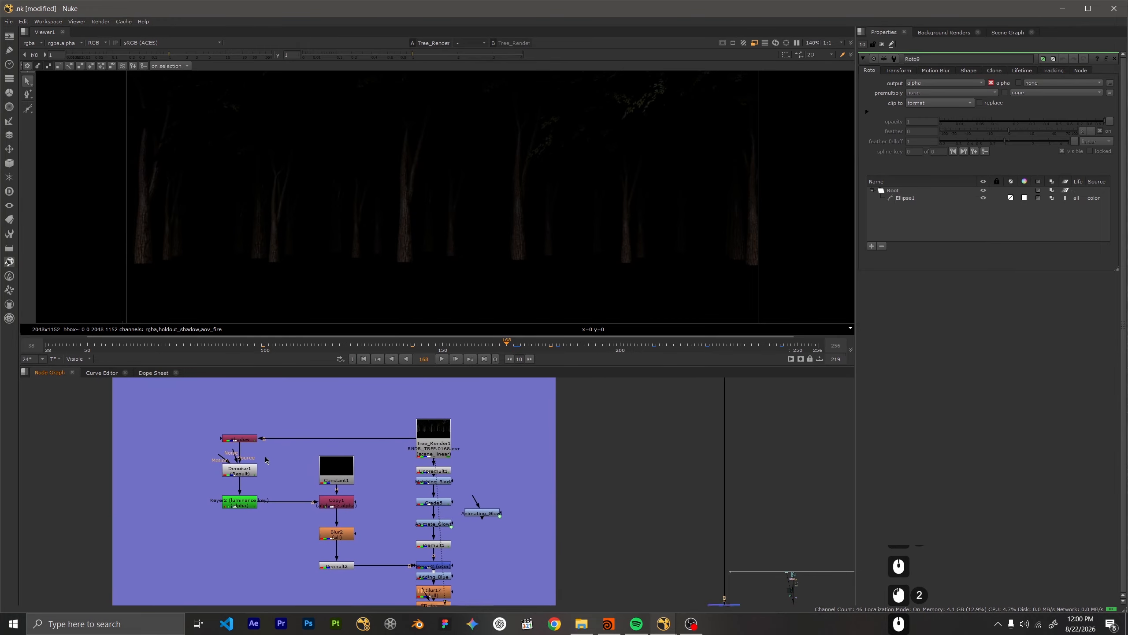
View the tree render after Unpremult1 and after the Matching_Black grade, examining the trunks up close
middle_drag(303, 473, 318, 465)
middle_drag(418, 458, 405, 416)
click(420, 427)
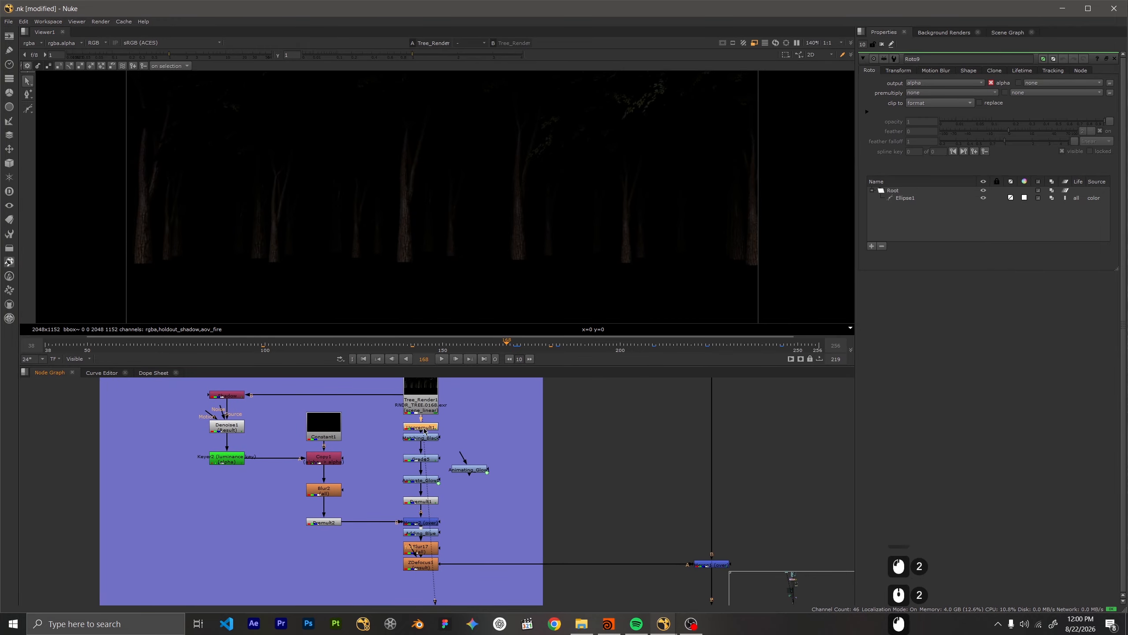
key(1)
click(425, 437)
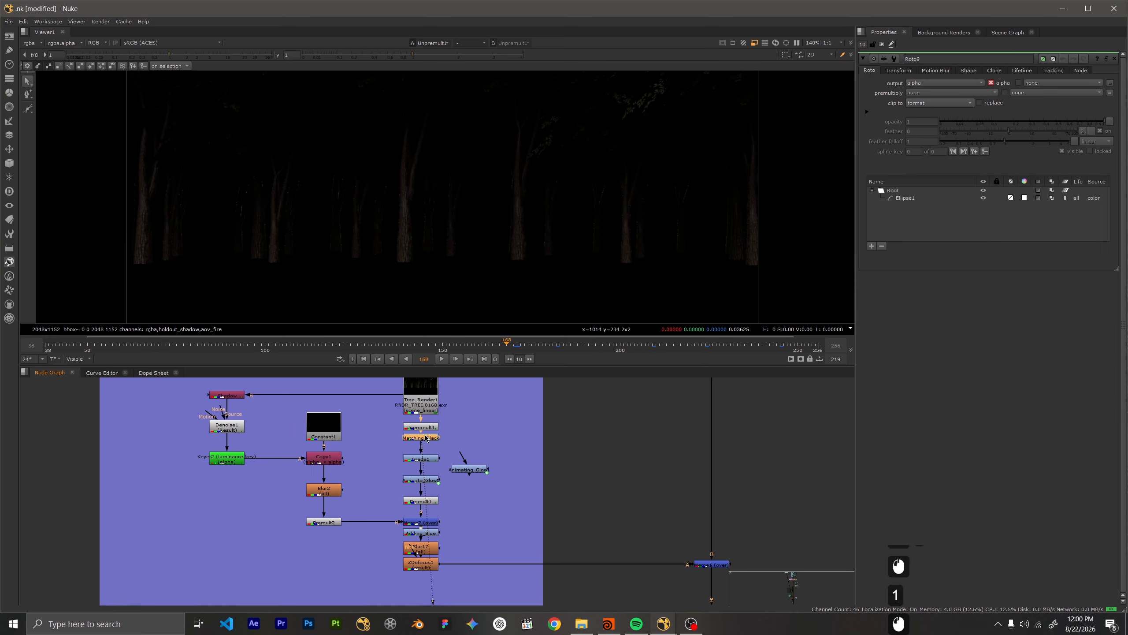
key(1)
scroll(378, 226, up, 7)
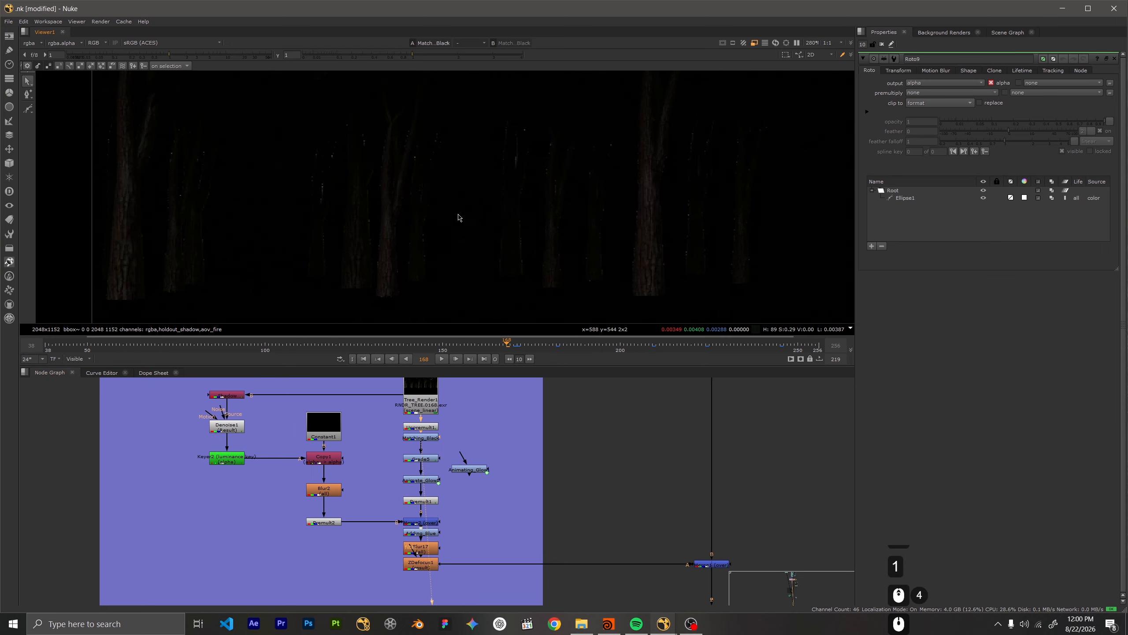
middle_drag(420, 258, 576, 273)
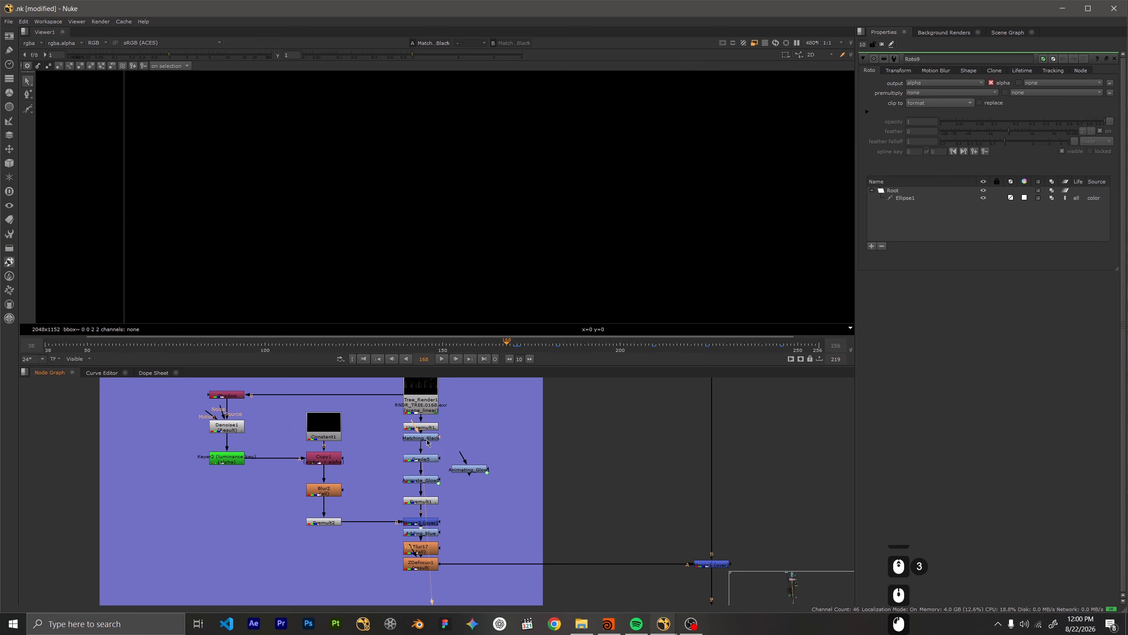
Undo the accidental displacement of Unpremult1 from the chain above Matching_Black
scroll(424, 433, up, 3)
click(425, 422)
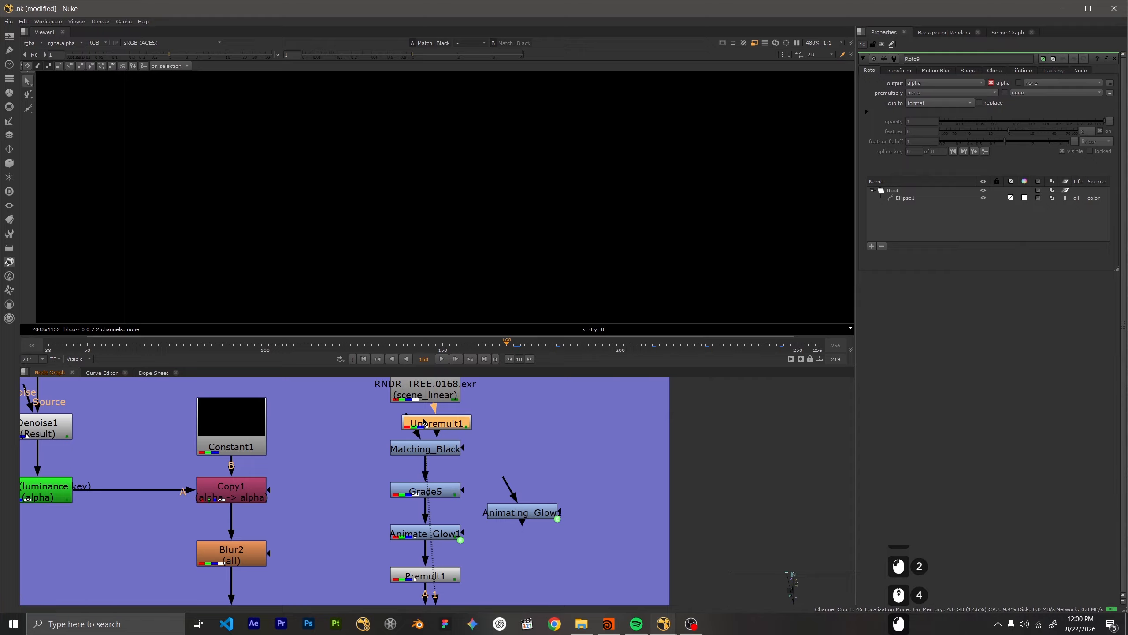
key(ctrl+z)
Toggle Matching_Black off and on repeatedly to compare its effect on the tree trunk's dark tones up close
click(406, 447)
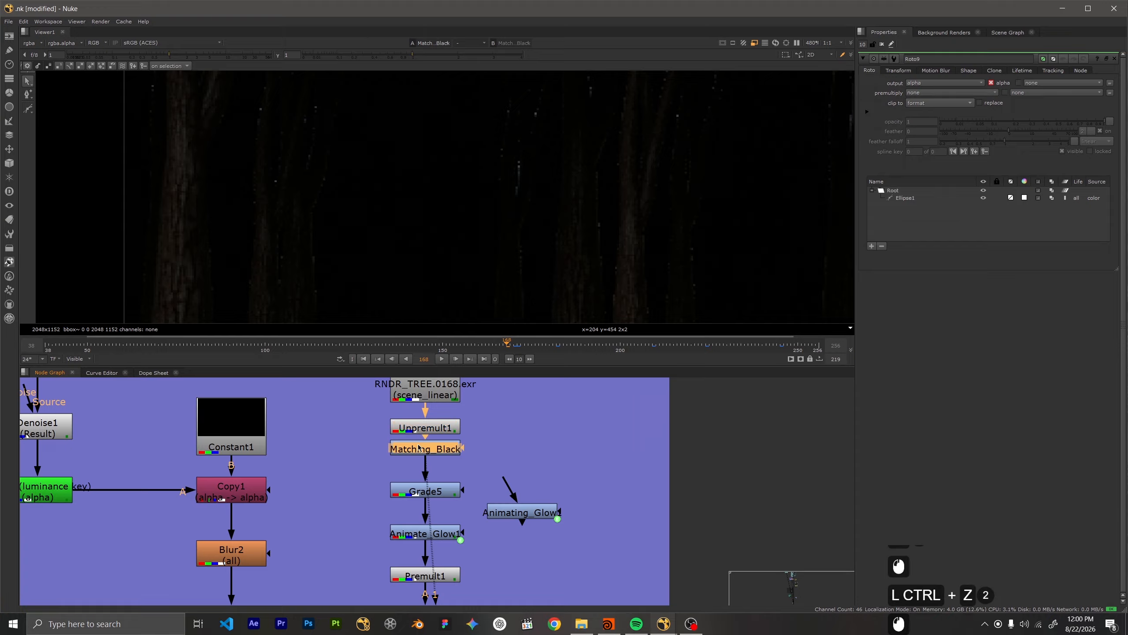
key(d)
key(d)
key(d)
key(d)
scroll(225, 195, up, 5)
key(d)
key(d)
key(d)
key(d)
key(d)
key(d)
key(d)
key(d)
key(d)
key(d)
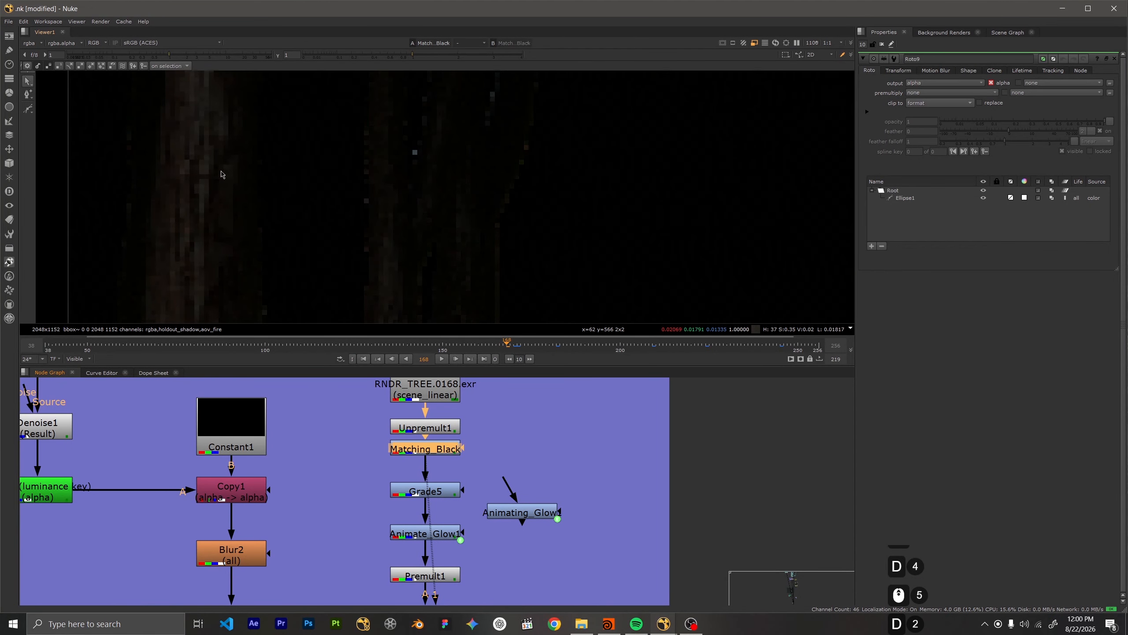
key(d)
key(d)
key(d)
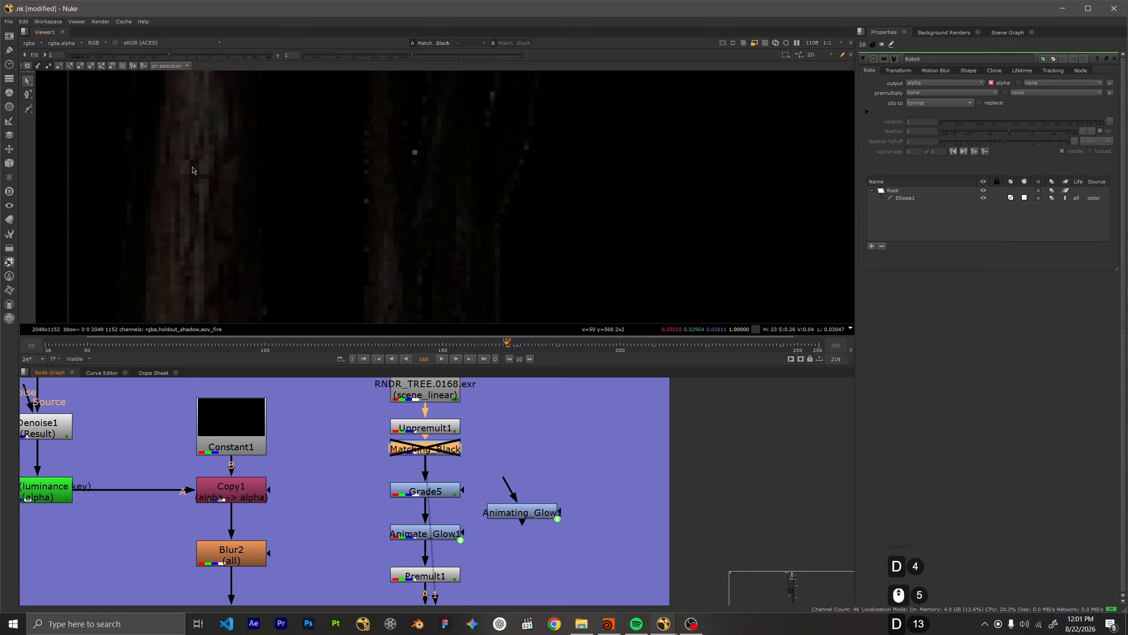
Compare the wider row of trees with Matching_Black disabled and enabled, and leave the node enabled
scroll(260, 196, down, 10)
scroll(231, 212, up, 8)
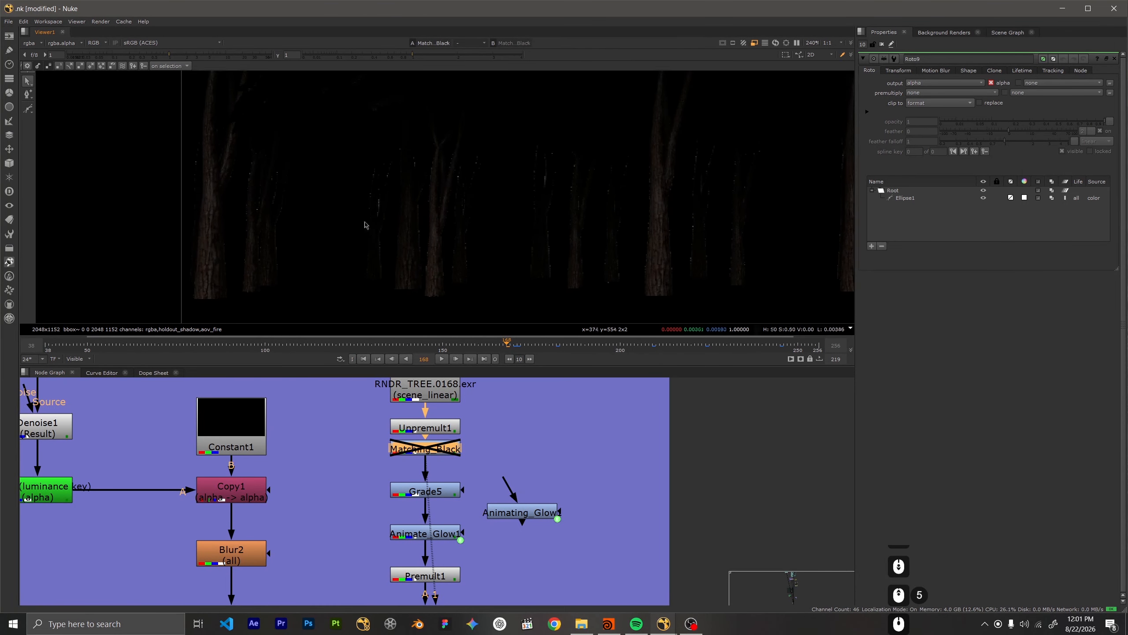
key(d)
key(d)
key(d)
key(d)
key(d)
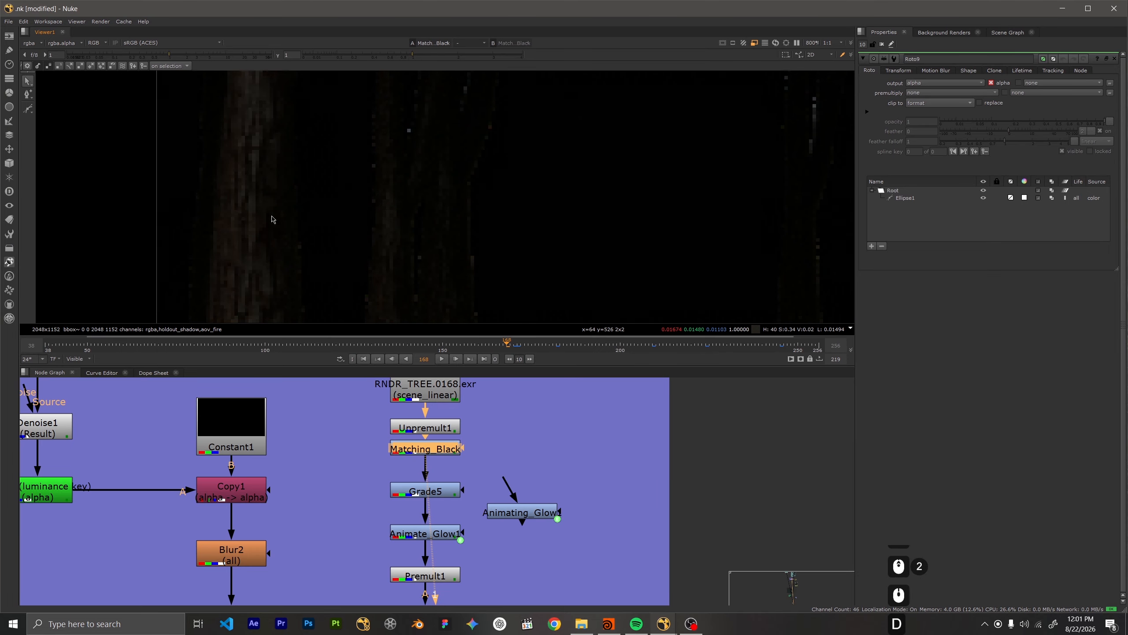
Show the Grade5 result in the viewer and examine its grading across the whole row of trees
scroll(407, 462, down, 2)
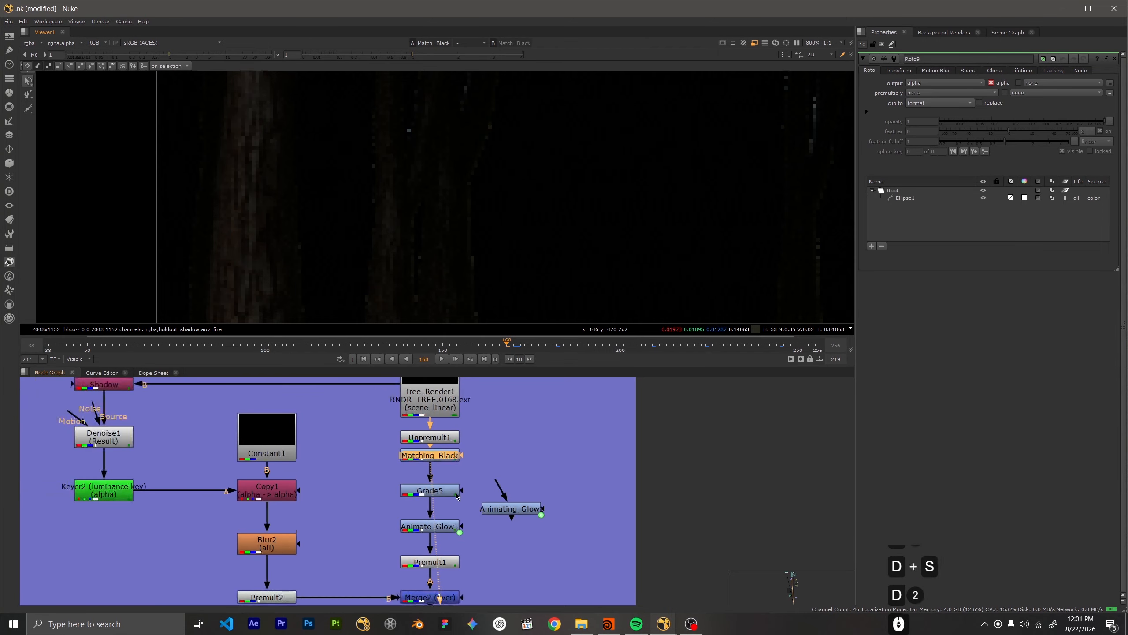
middle_drag(406, 489, 433, 409)
click(433, 405)
key(1)
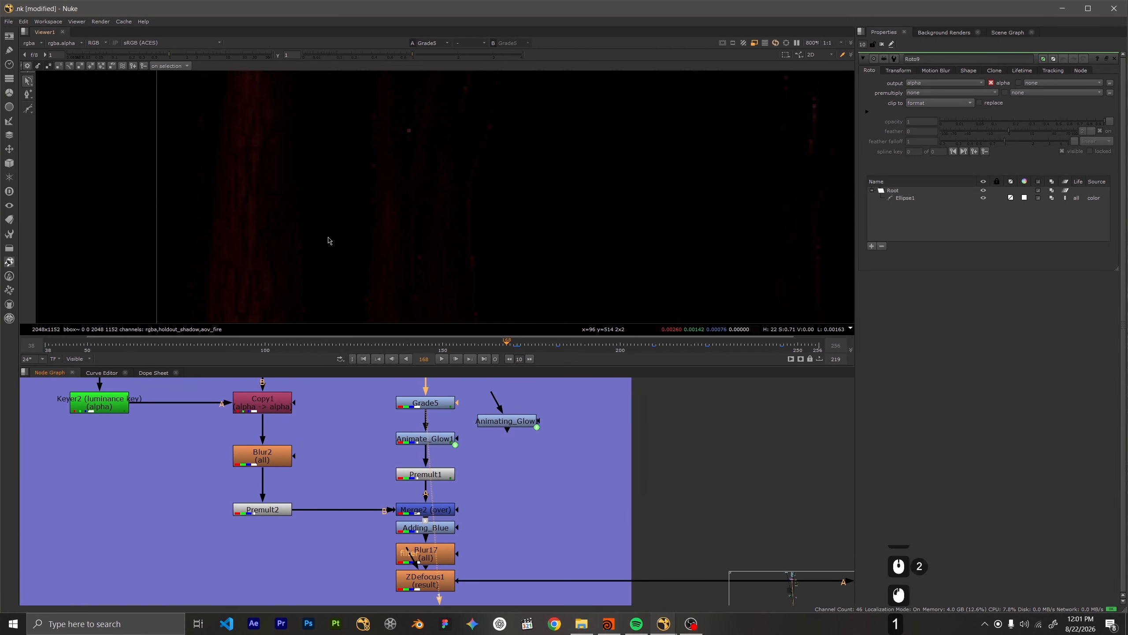
scroll(395, 224, down, 10)
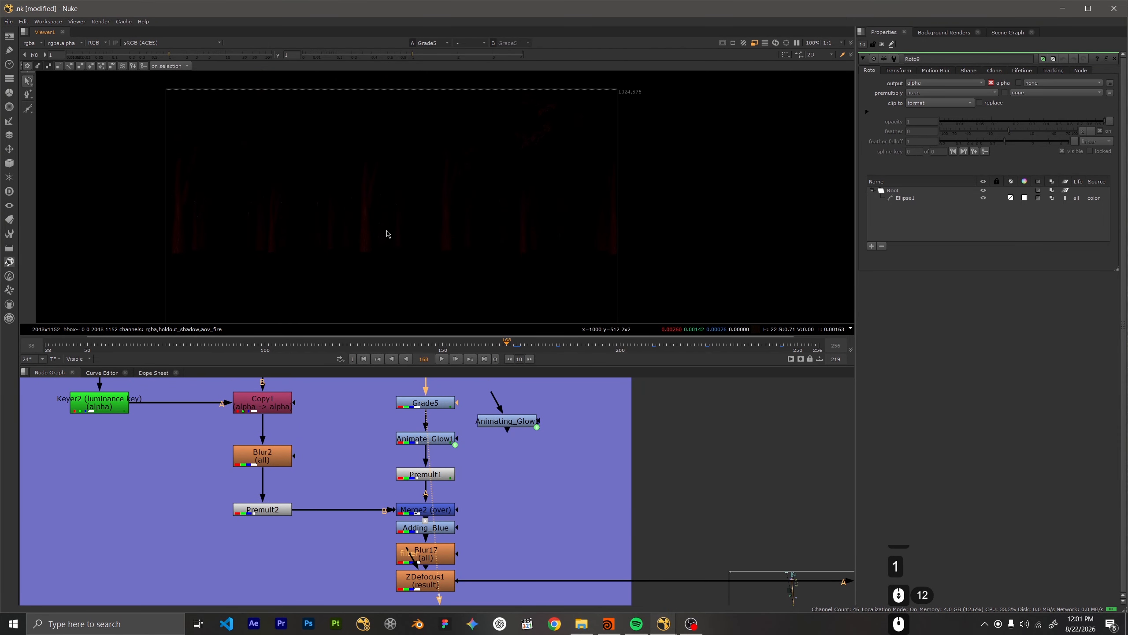
middle_drag(387, 234, 384, 226)
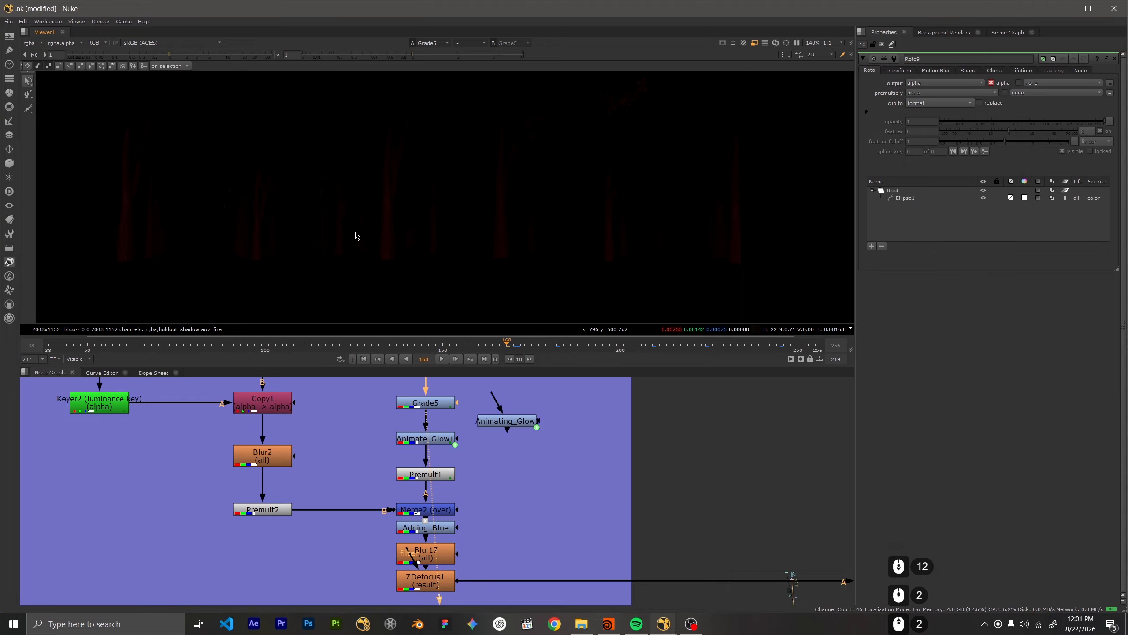
scroll(358, 216, up, 2)
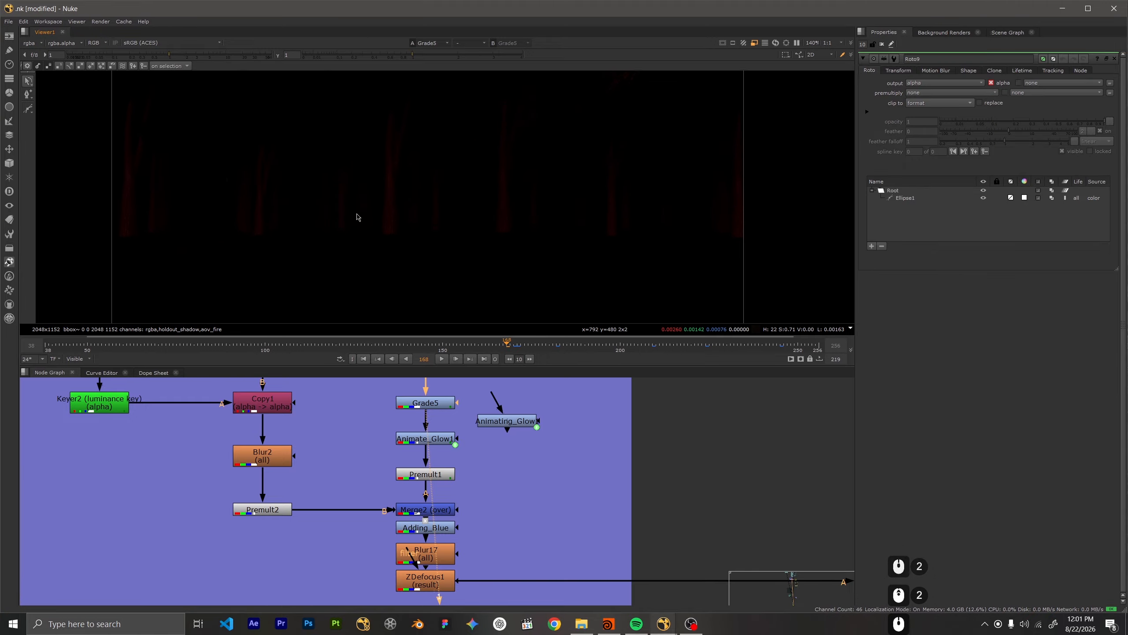
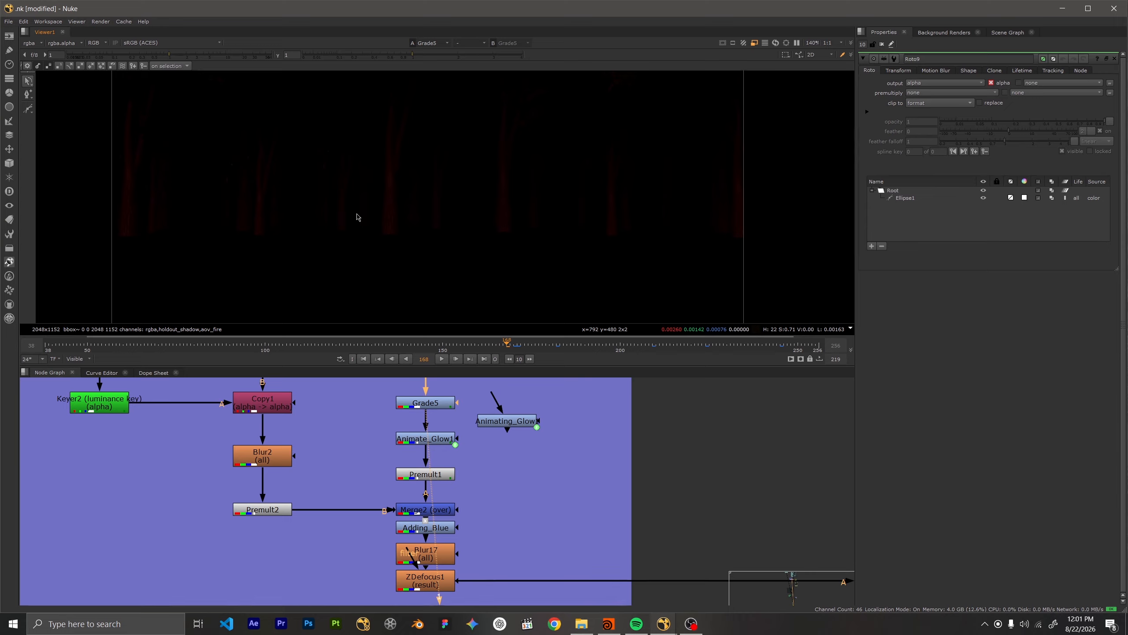
Turn on the expression links in the node graph and pull Animate_Glow1 aside from its chain to expose its link
scroll(438, 462, down, 3)
scroll(438, 462, up, 7)
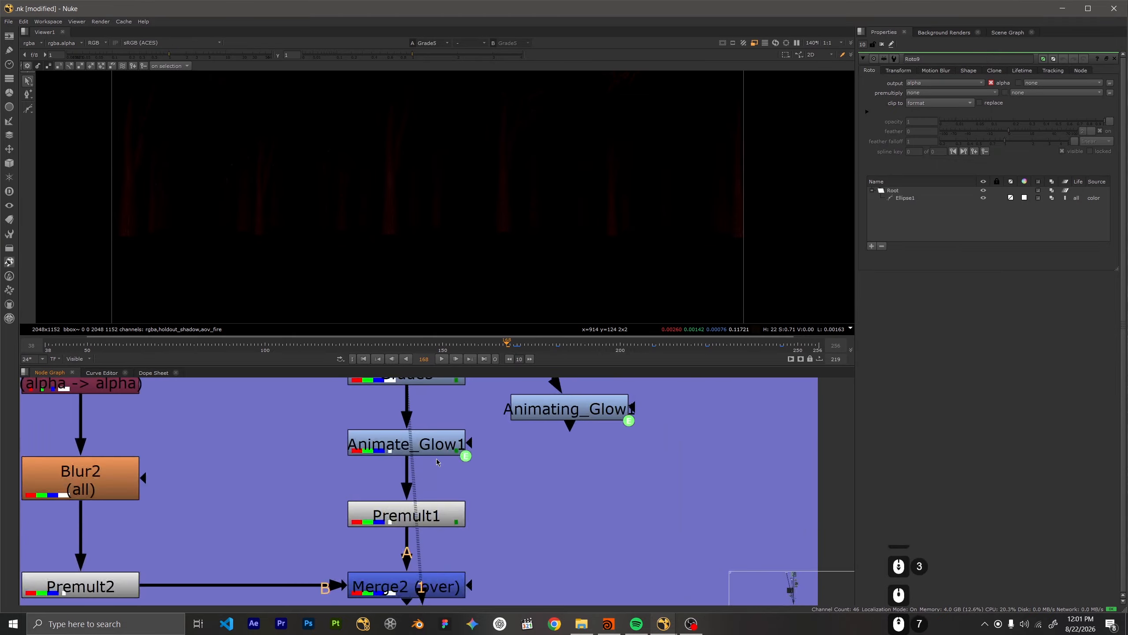
key(alt+e)
scroll(437, 462, down, 8)
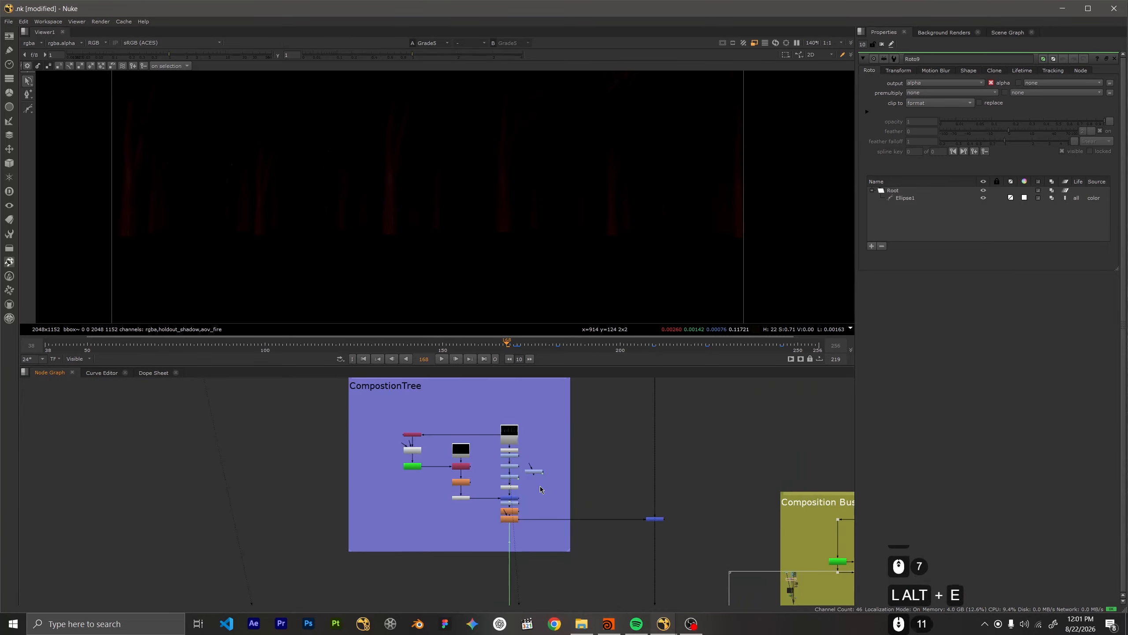
scroll(410, 502, up, 6)
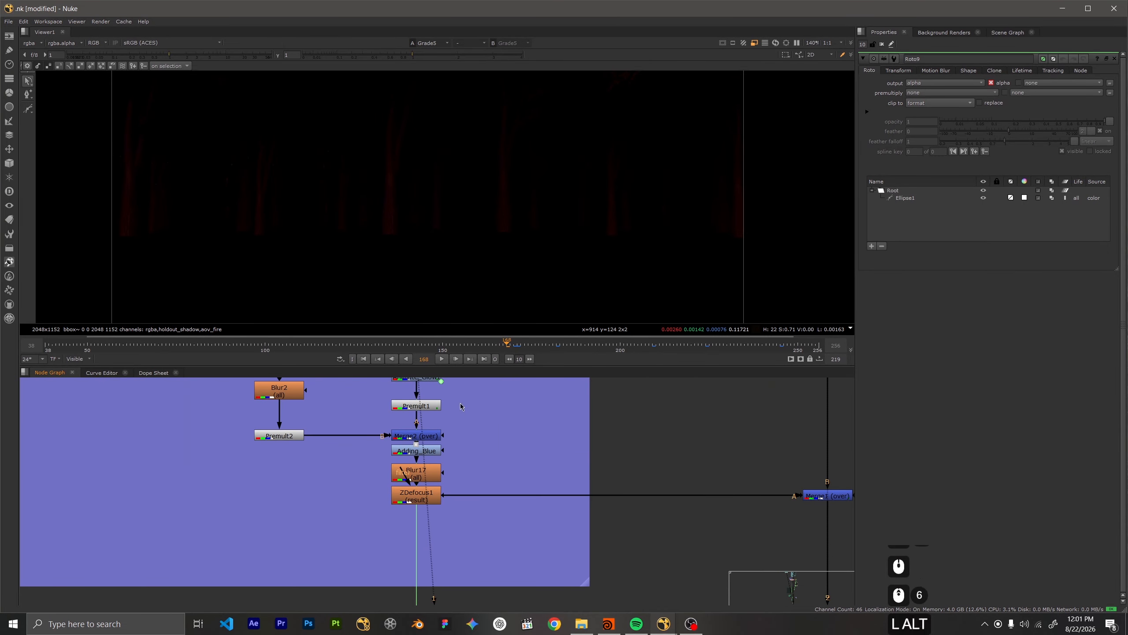
alt+drag(433, 393, 471, 420)
click(509, 440)
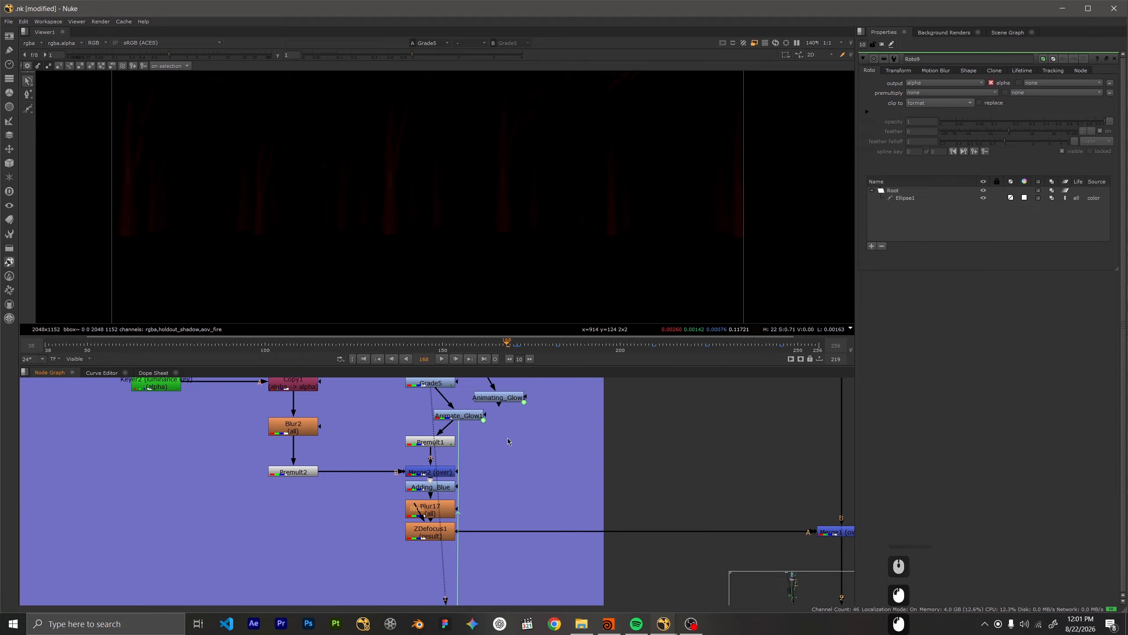
Trace the green expression link from Animate_Glow1 down the graph to CurveTool1 and select that node
scroll(476, 431, down, 13)
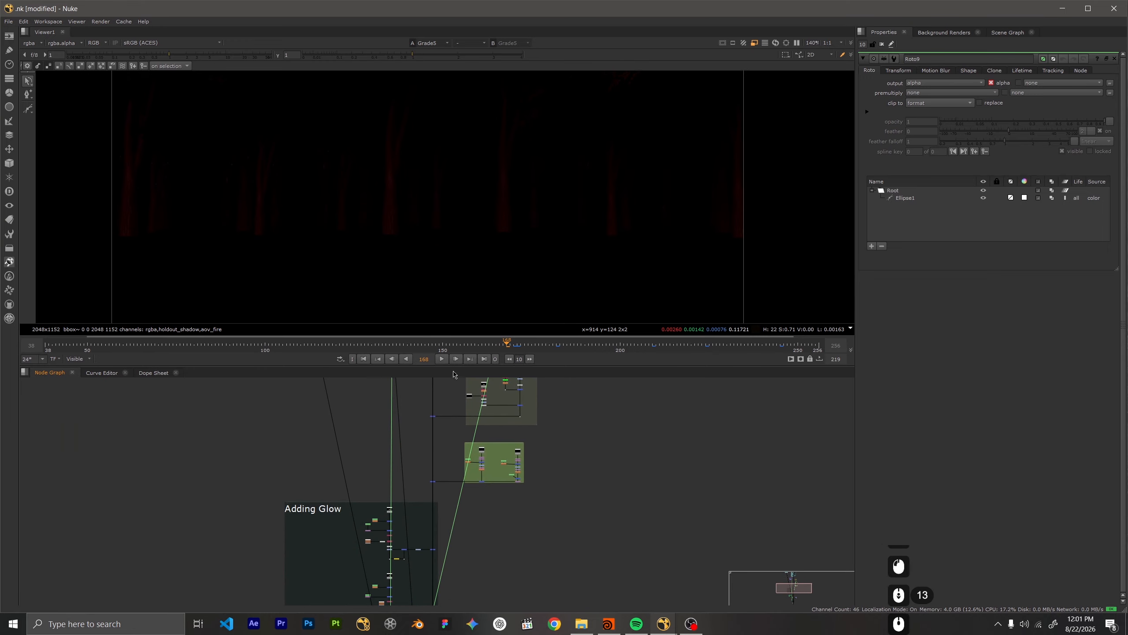
middle_drag(433, 395, 385, 531)
scroll(385, 532, up, 3)
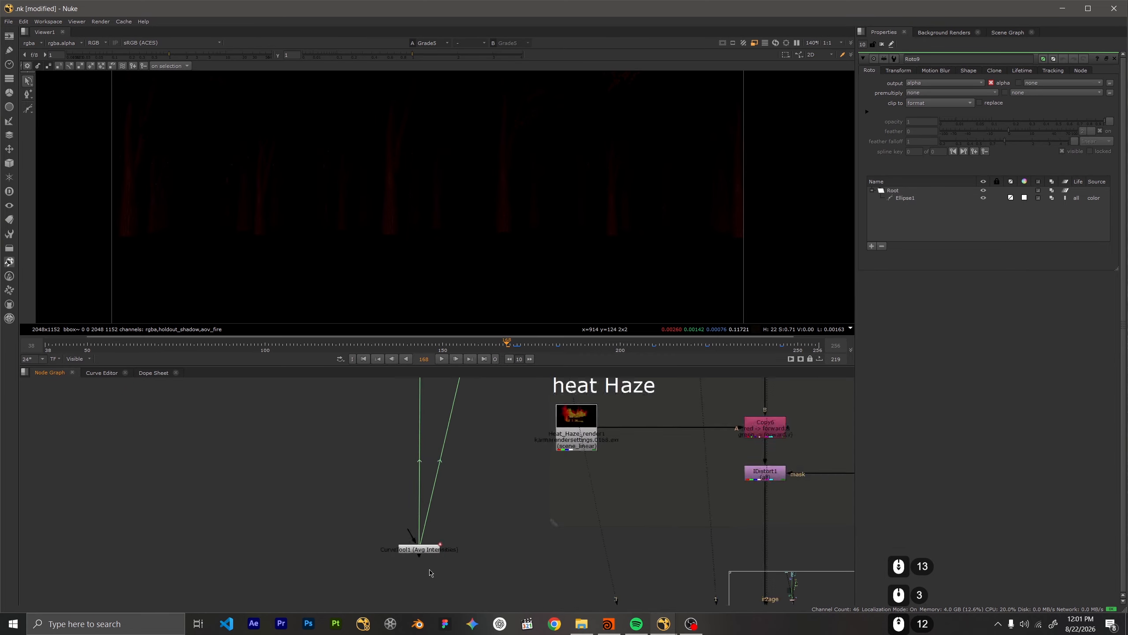
drag(385, 529, 382, 528)
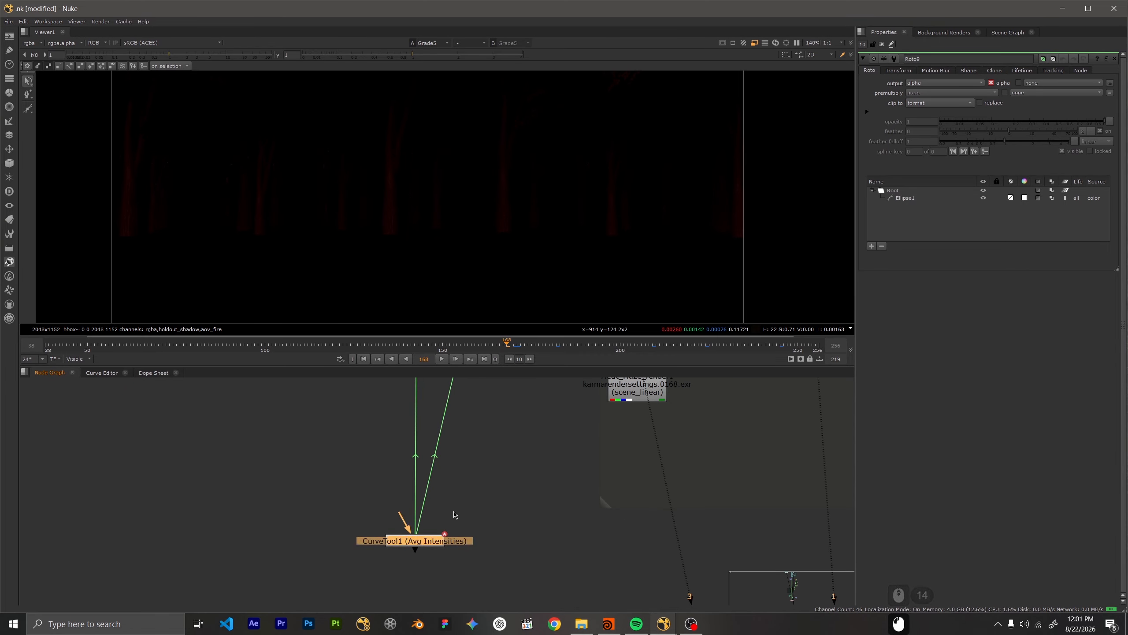
Find the Main Fire group, show Main_Fire_Render1 in the viewer and examine the flames around the car
scroll(531, 411, down, 8)
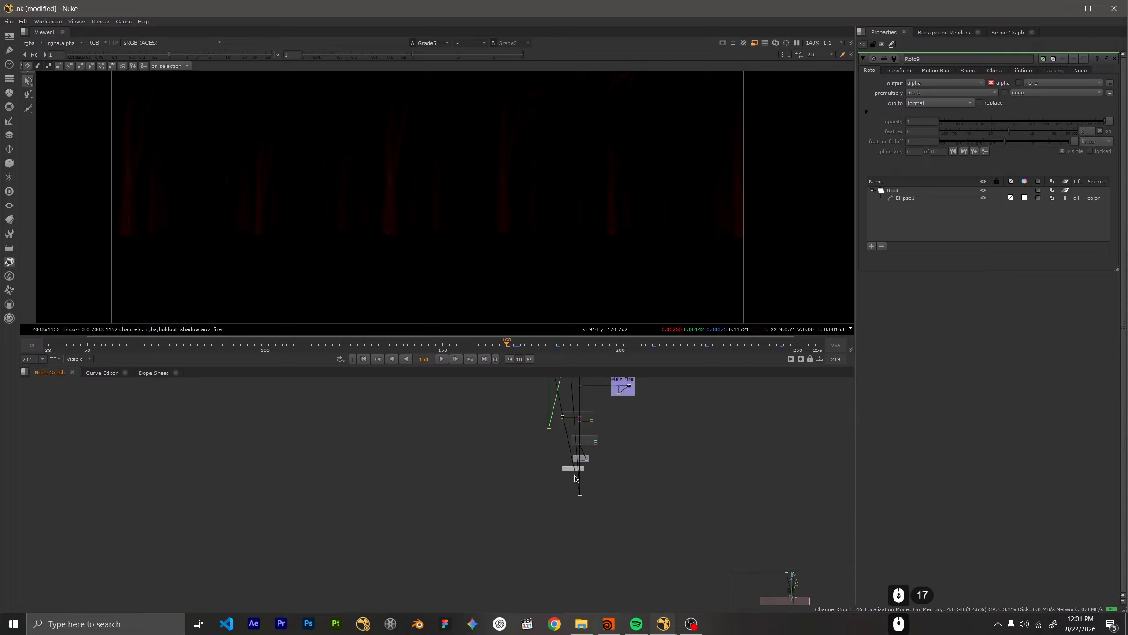
scroll(530, 515, up, 3)
middle_drag(529, 514, 496, 432)
scroll(475, 498, up, 4)
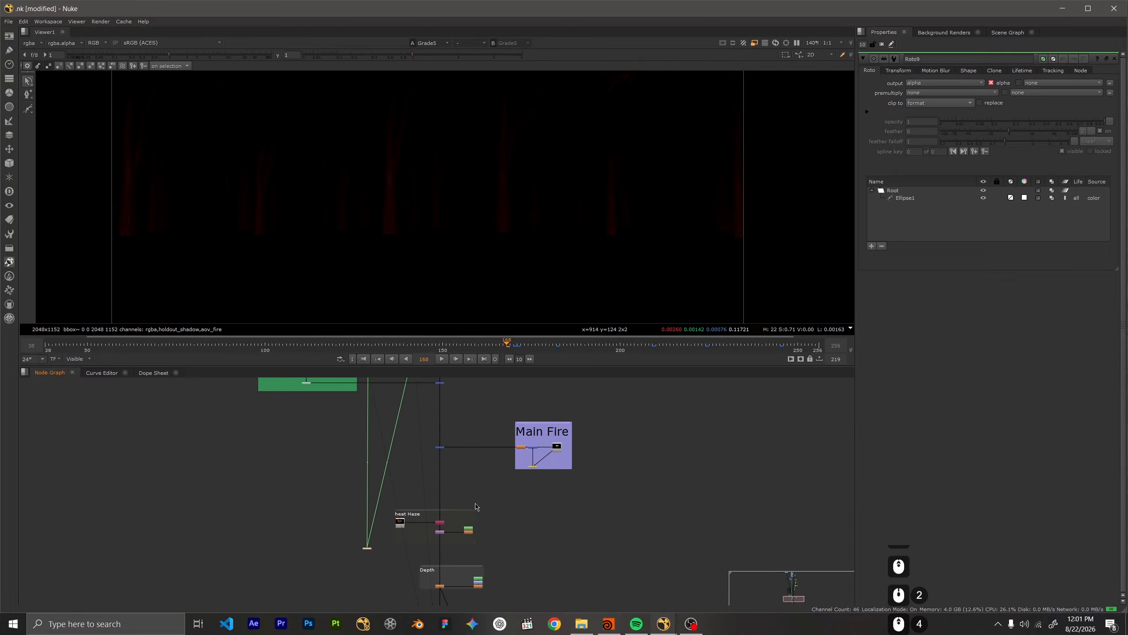
scroll(476, 497, up, 2)
scroll(435, 209, down, 3)
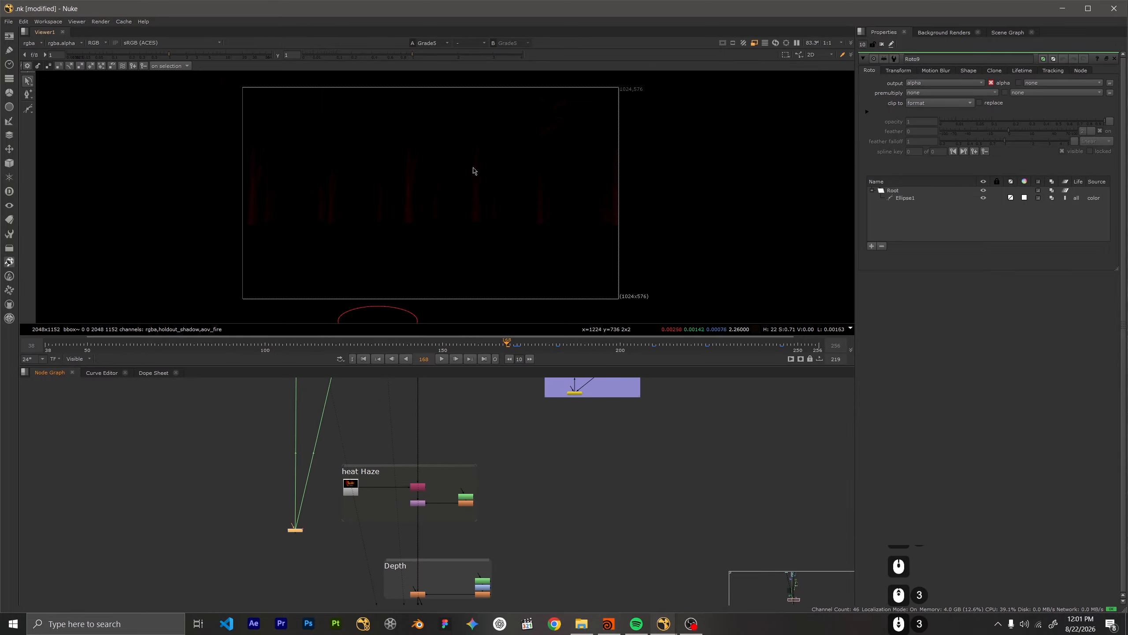
middle_drag(518, 440, 464, 501)
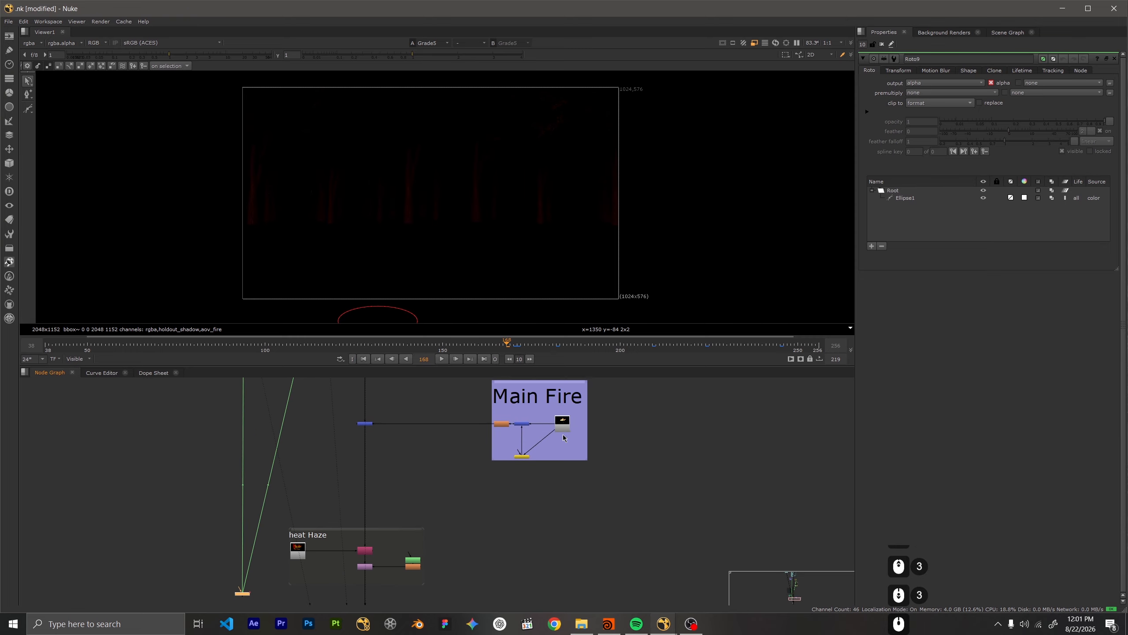
scroll(560, 431, up, 5)
click(561, 417)
key(1)
scroll(434, 199, up, 9)
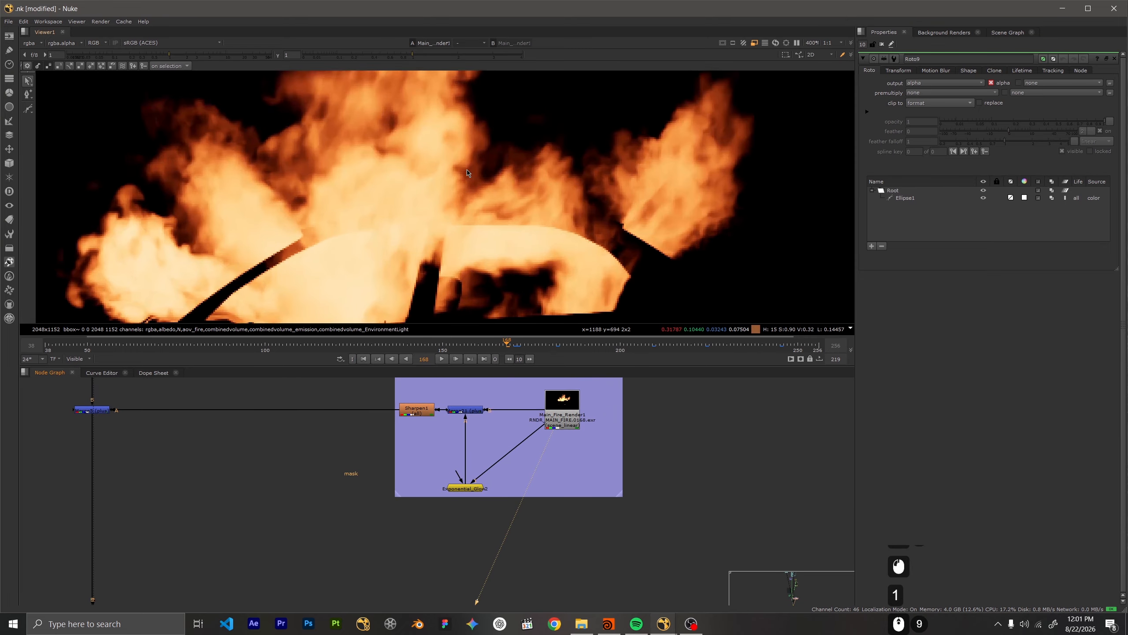
scroll(420, 192, down, 5)
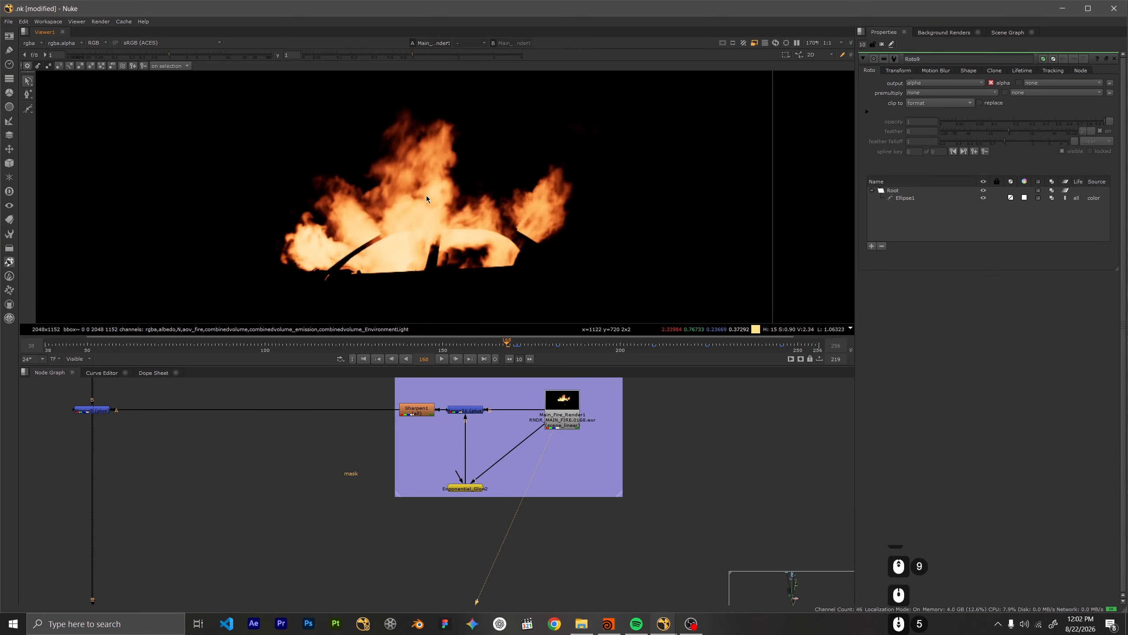
scroll(446, 406, up, 1)
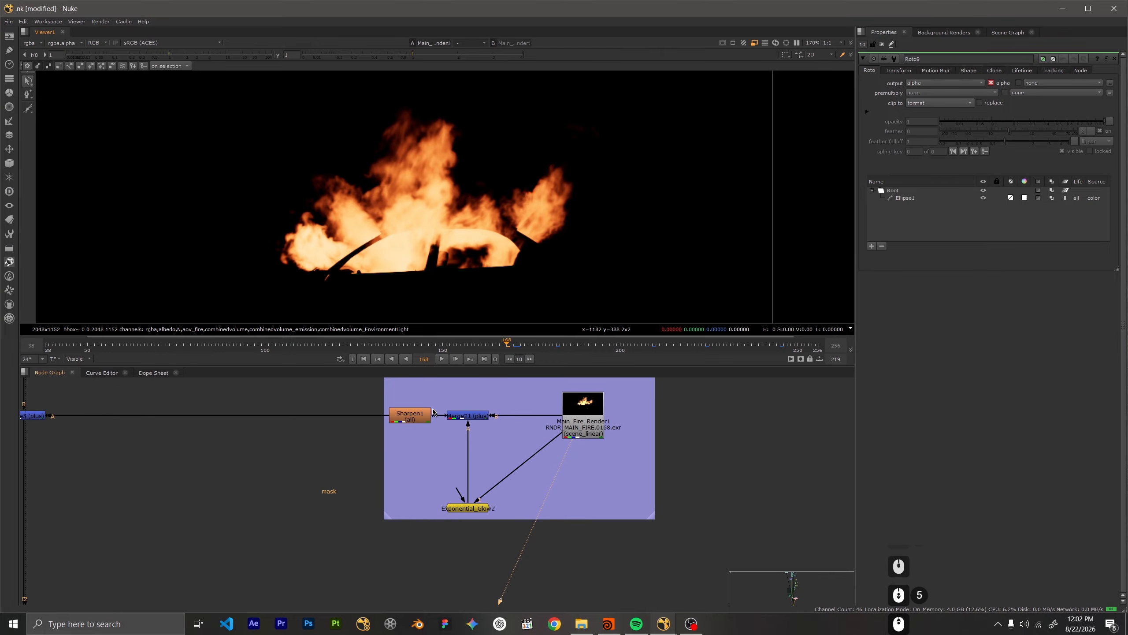
Return to CurveTool1, open its properties and show its intensity data
scroll(227, 461, down, 4)
middle_drag(174, 515, 451, 449)
middle_drag(285, 544, 336, 505)
scroll(337, 506, up, 5)
drag(416, 554, 267, 508)
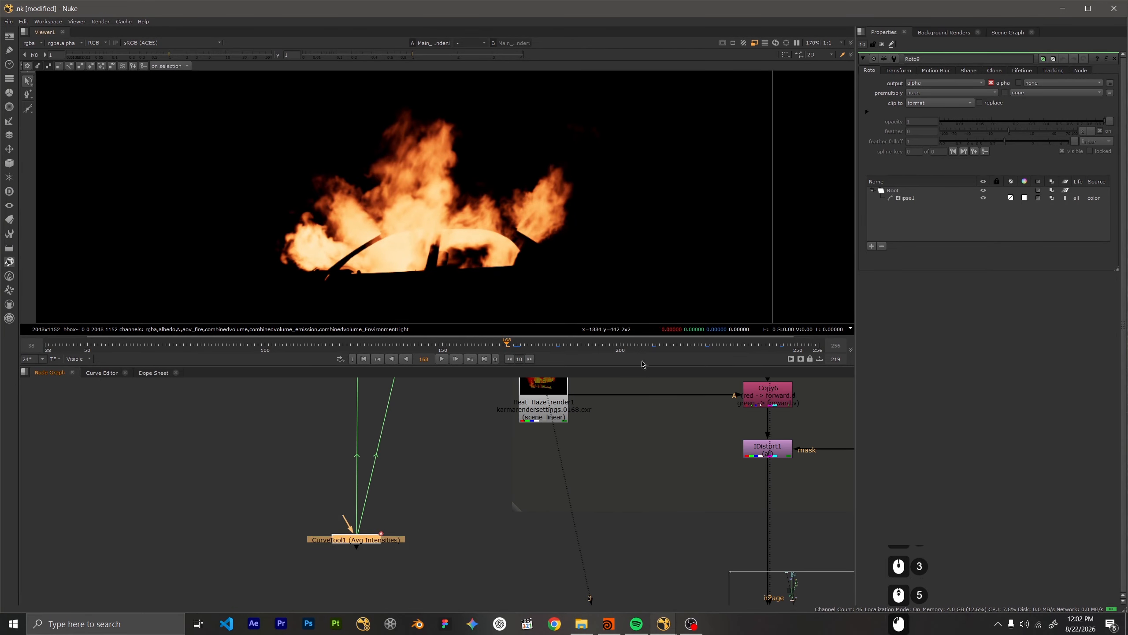
double_click(353, 543)
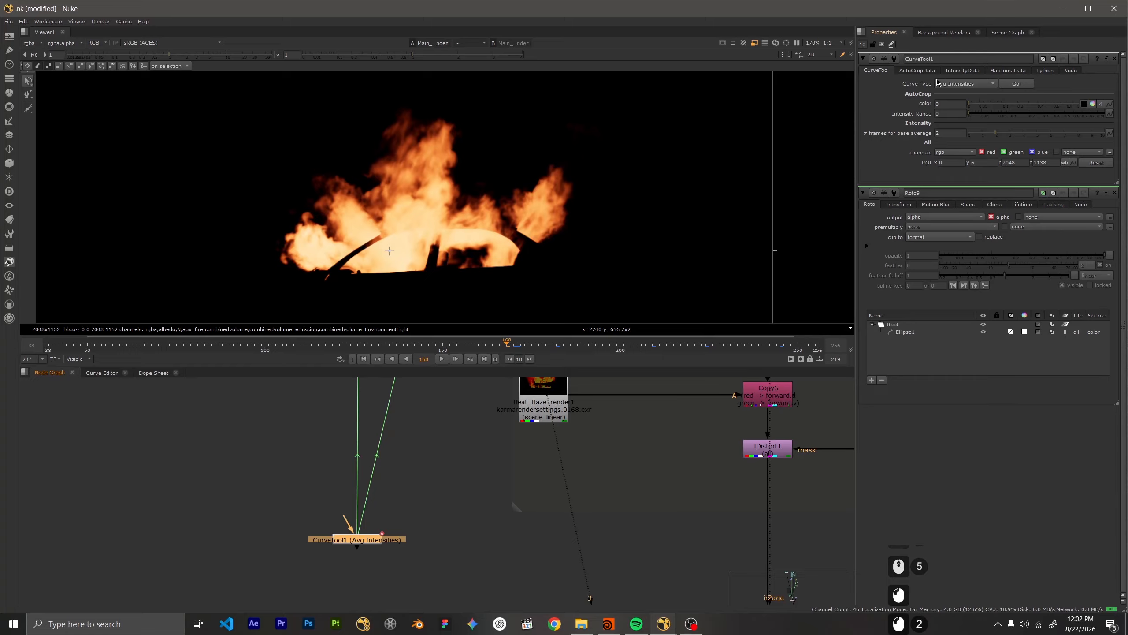
click(960, 71)
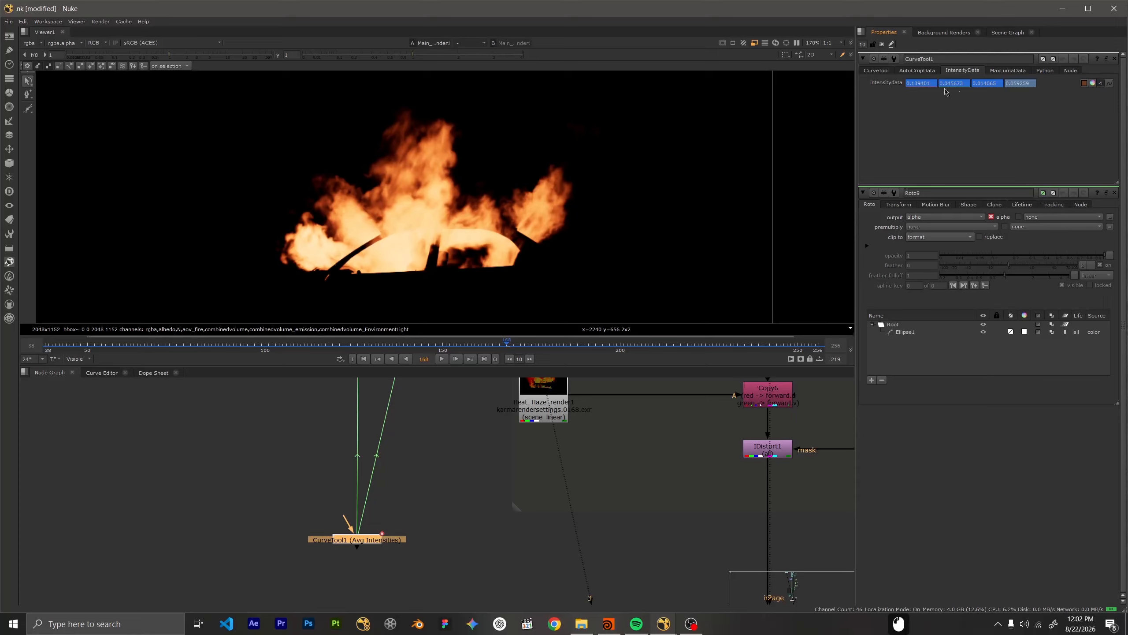
Go back to the tree composite and realign Animate_Glow1 in the chain between Grade5 and Premult1
scroll(440, 422, down, 8)
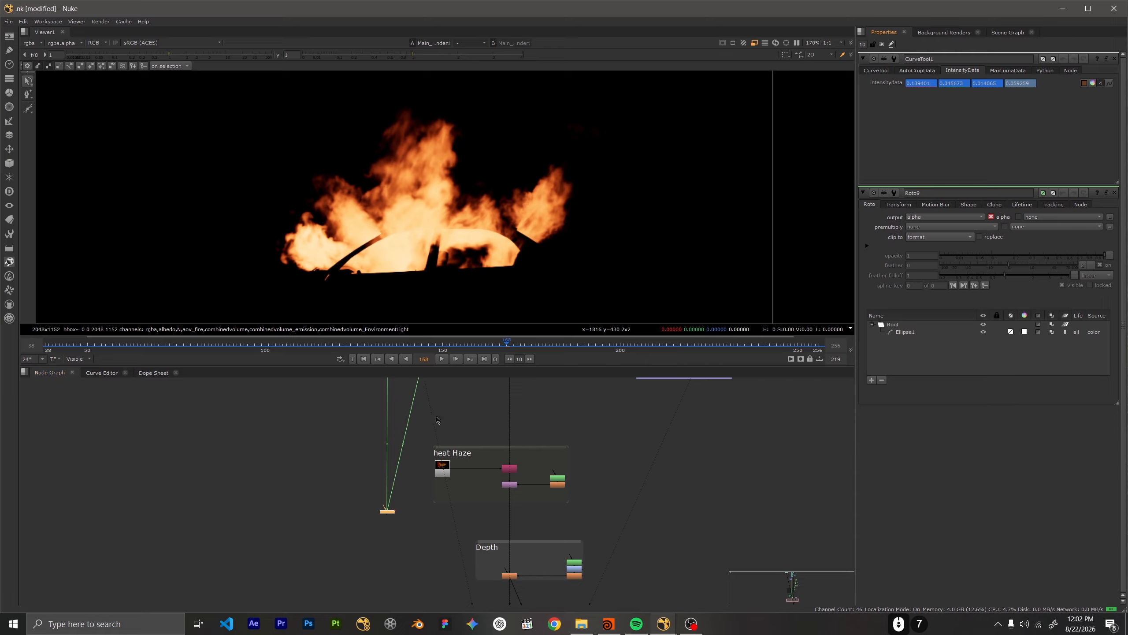
scroll(436, 432, down, 3)
scroll(435, 432, up, 11)
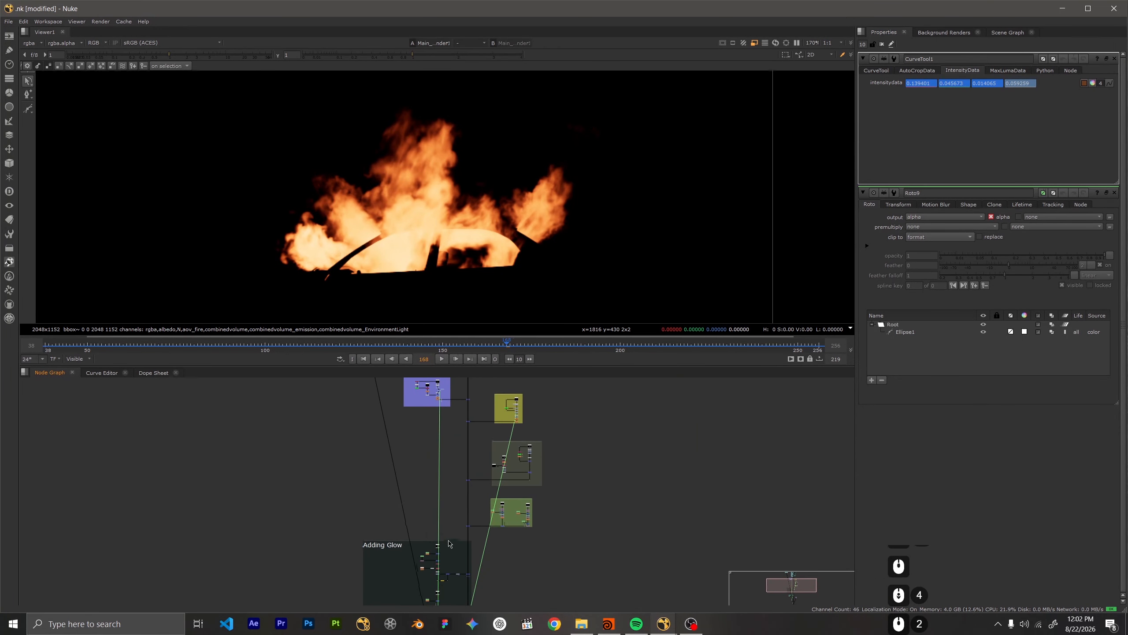
scroll(435, 426, up, 13)
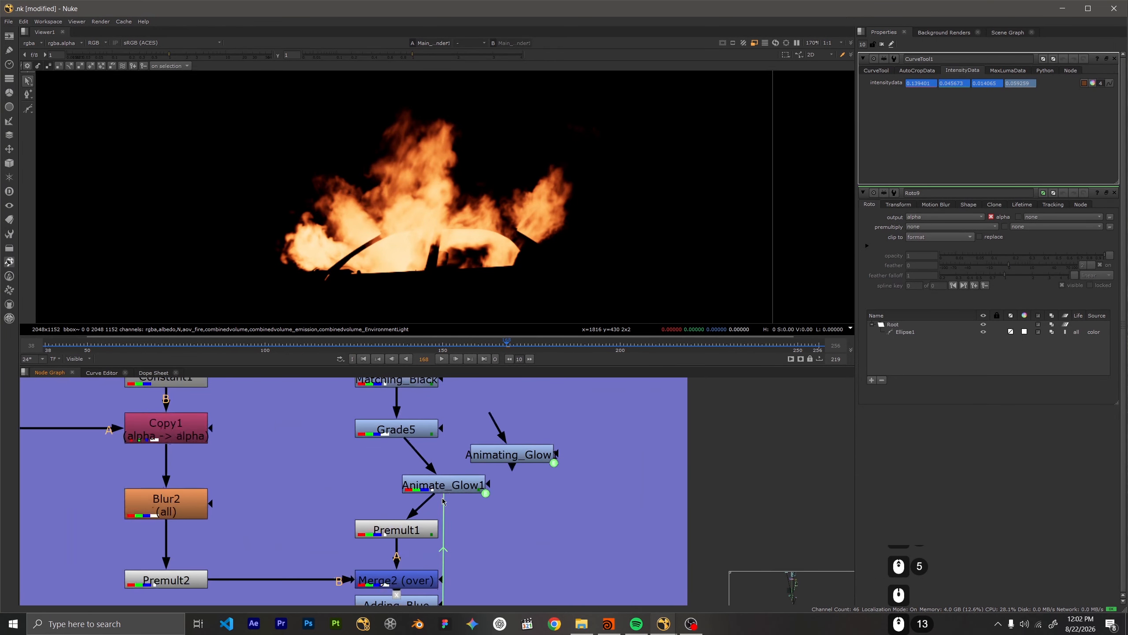
drag(429, 490, 400, 487)
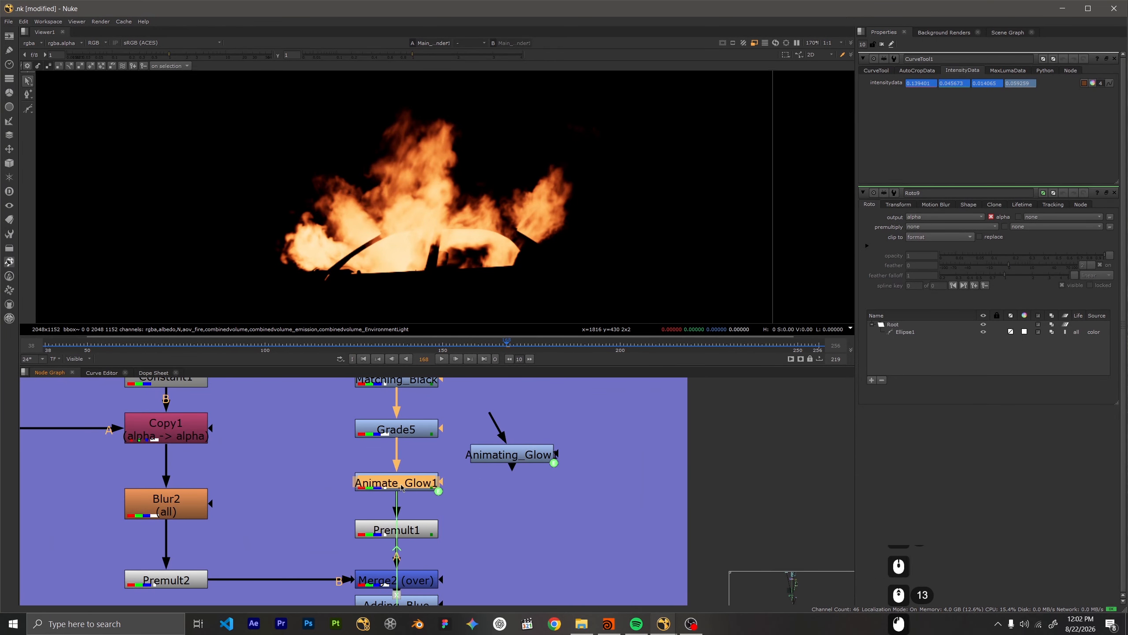
click(481, 483)
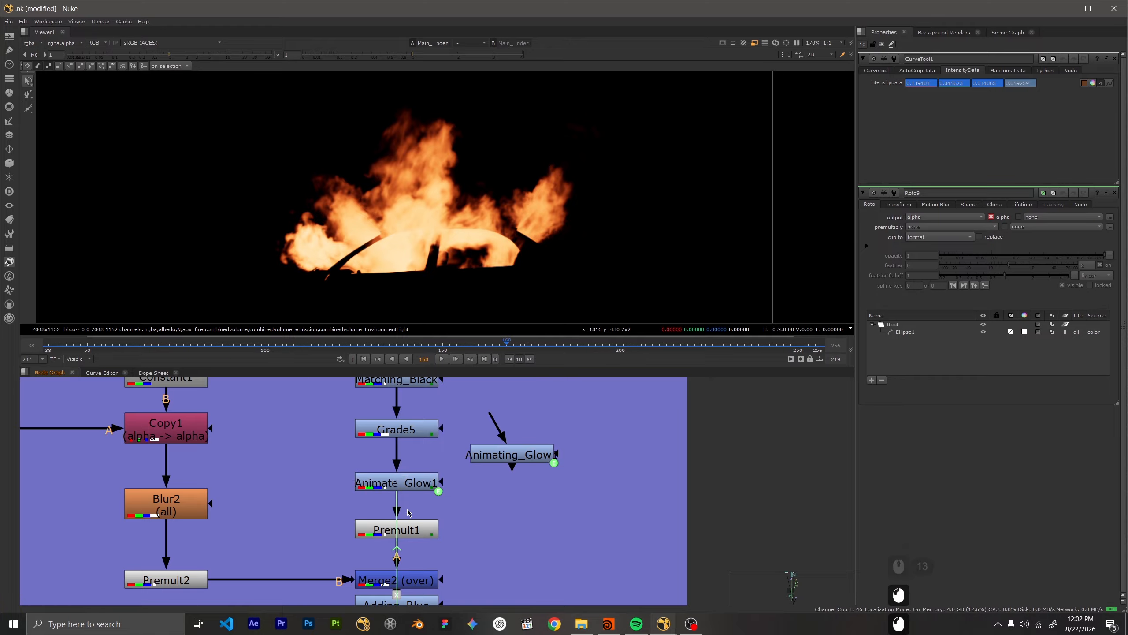
Show the Animate_Glow1 result in the viewer and play it from the first frame to examine the animated glow on the trees
click(400, 482)
key(1)
scroll(346, 156, down, 4)
middle_drag(348, 154, 429, 187)
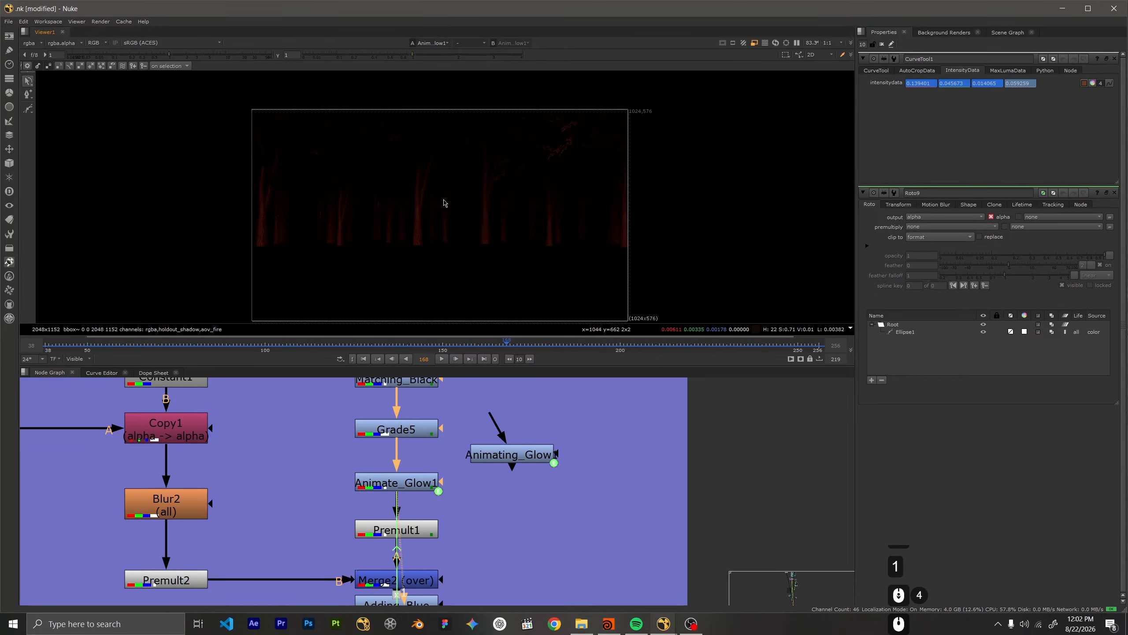
click(364, 359)
click(443, 359)
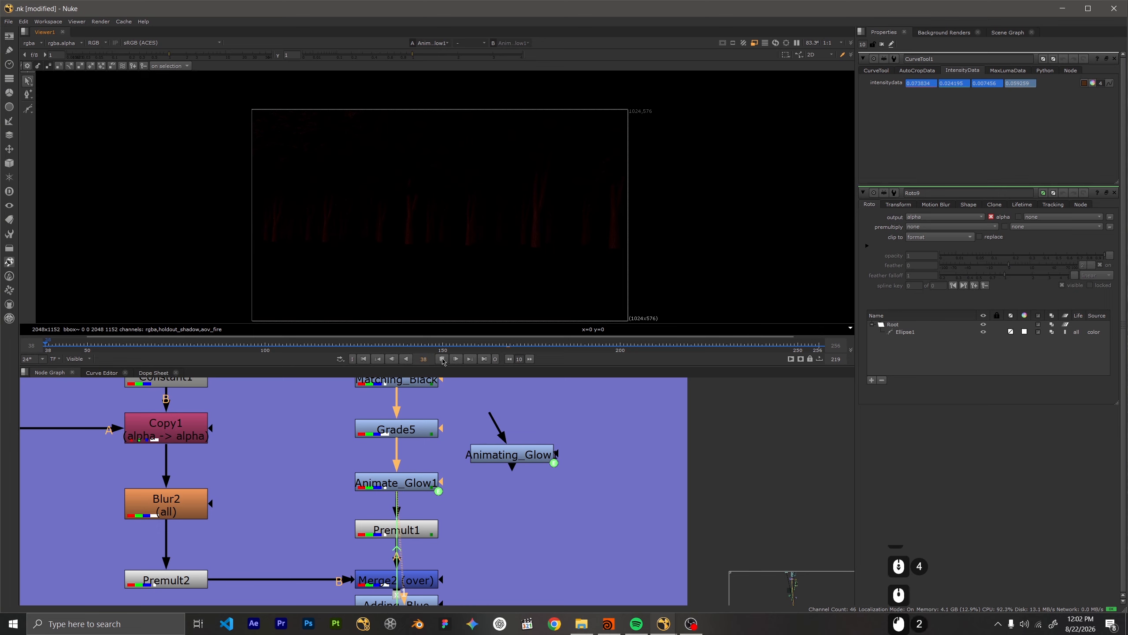
scroll(463, 227, up, 4)
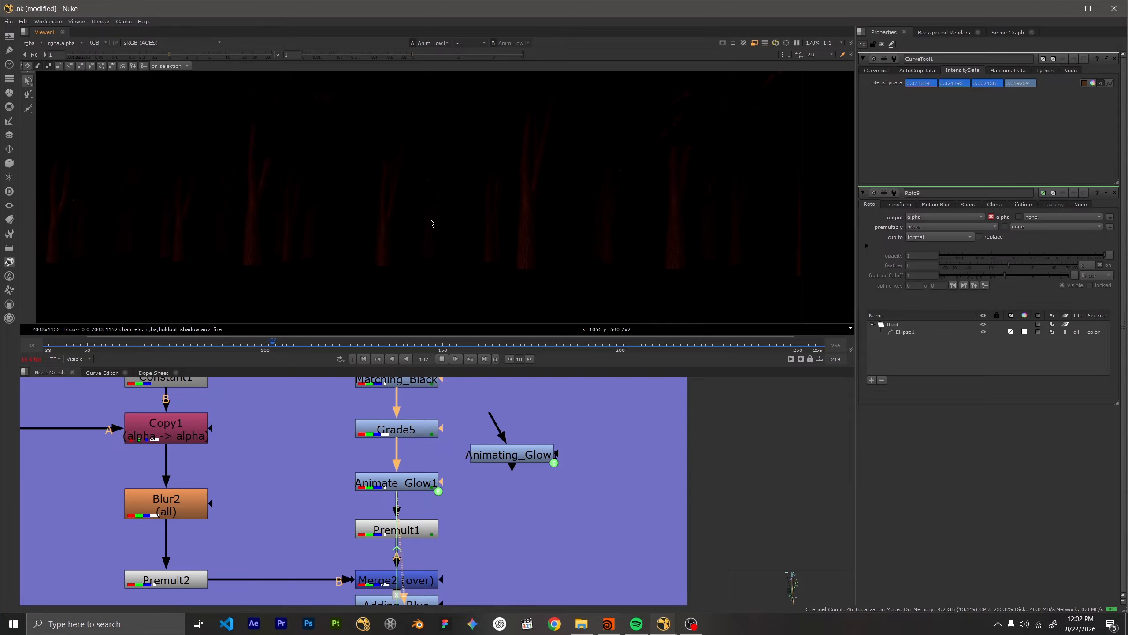
click(364, 359)
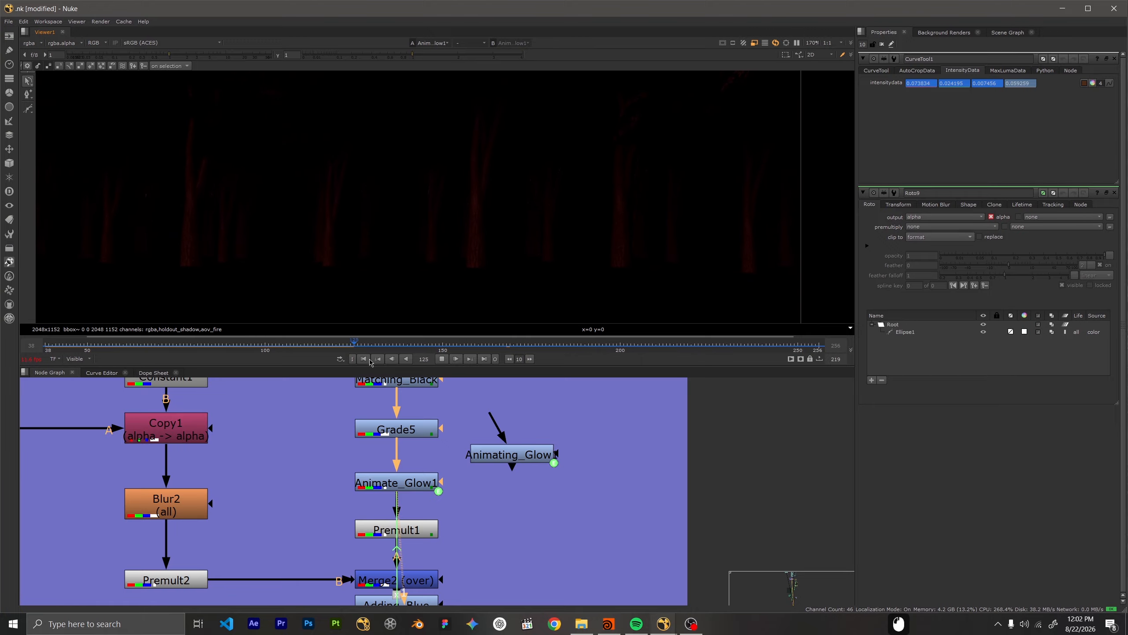
click(364, 359)
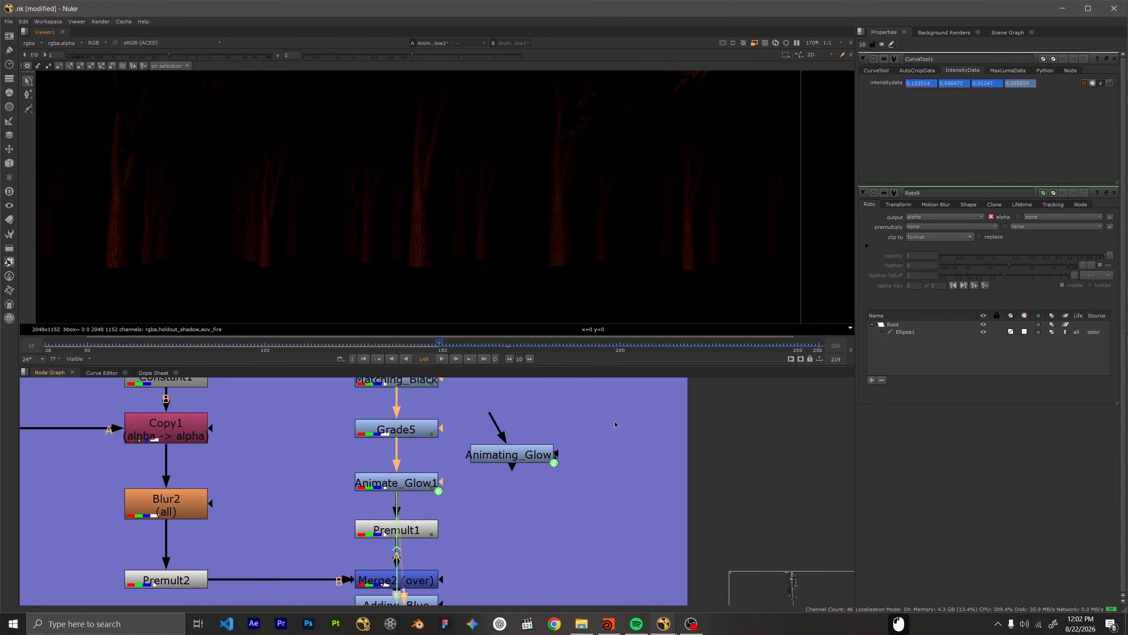
Show the Premult1 result in the viewer and look over the full frame of trees
scroll(508, 464, down, 9)
scroll(508, 465, down, 2)
scroll(493, 489, up, 6)
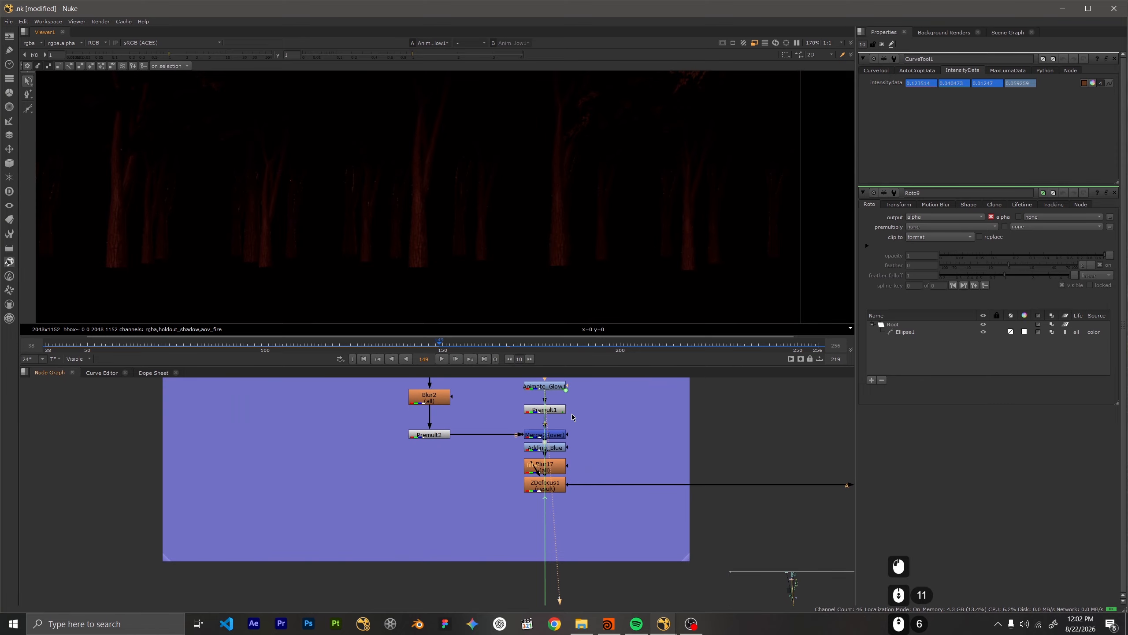
scroll(571, 417, up, 1)
middle_drag(572, 417, 544, 464)
click(516, 455)
key(1)
scroll(368, 180, down, 5)
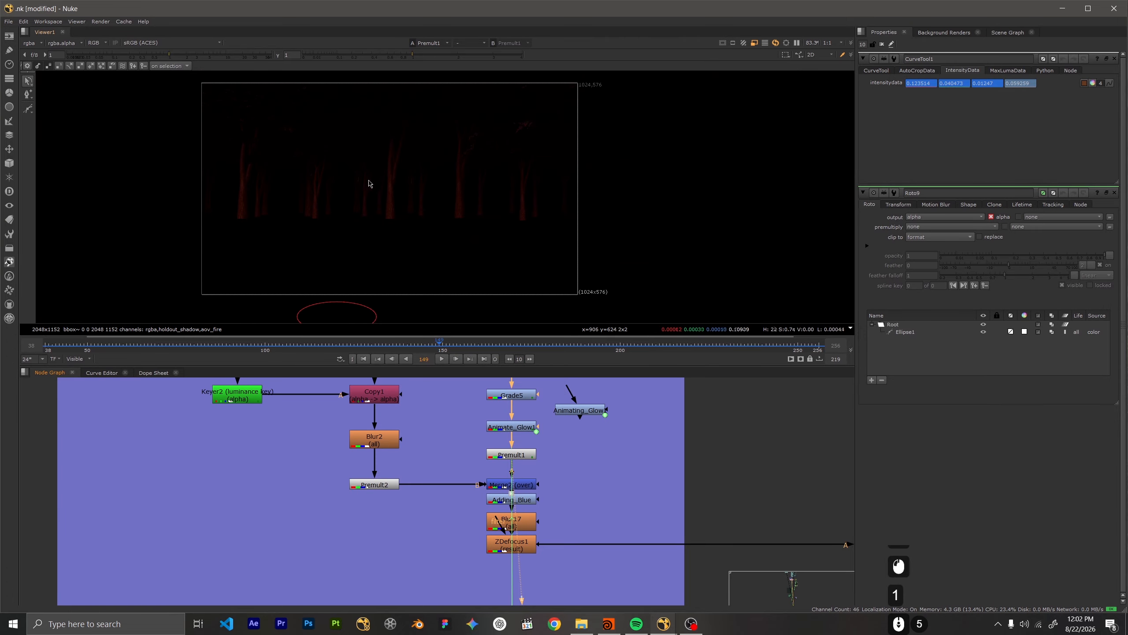
middle_drag(369, 183, 419, 197)
scroll(393, 439, down, 1)
Show the original Tree_Render1 in the viewer and look closer at the ungraded trees
middle_drag(387, 437, 483, 492)
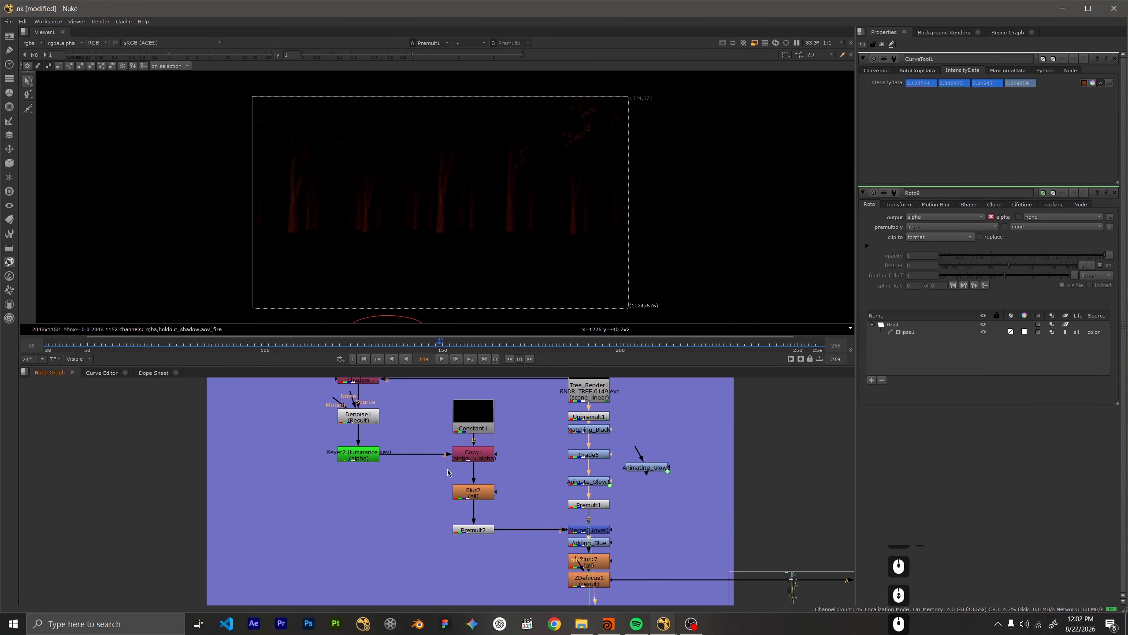
middle_drag(456, 415, 476, 471)
click(606, 444)
key(1)
scroll(386, 170, up, 3)
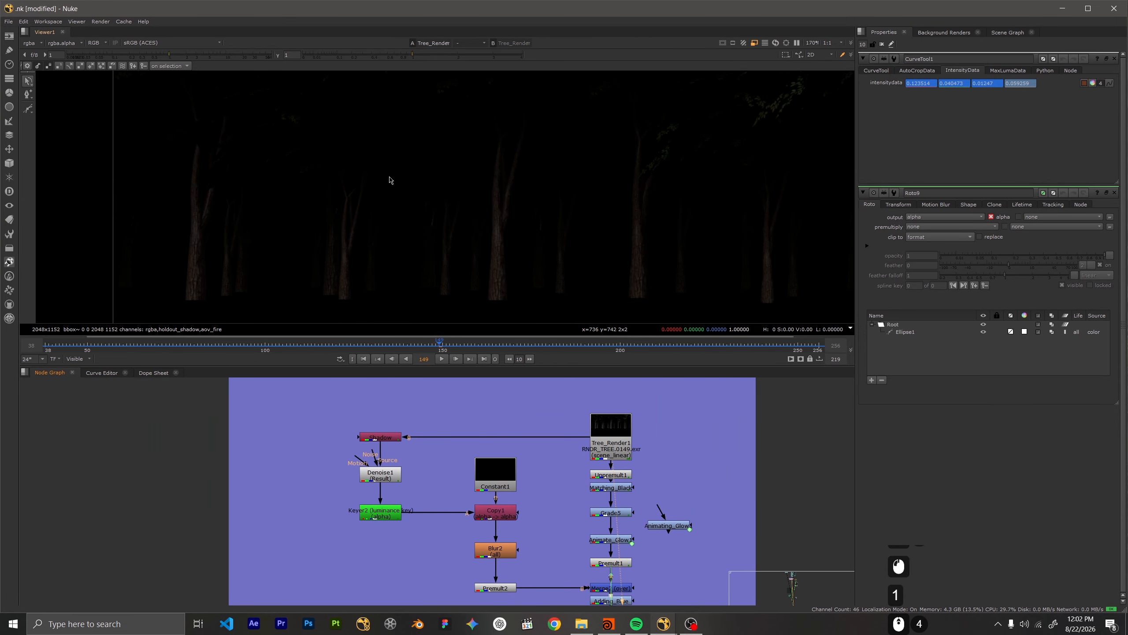
Switch the viewer to Tree_Render1's holdout_shadow layer and examine the tree shadows across the ground
click(33, 43)
click(49, 97)
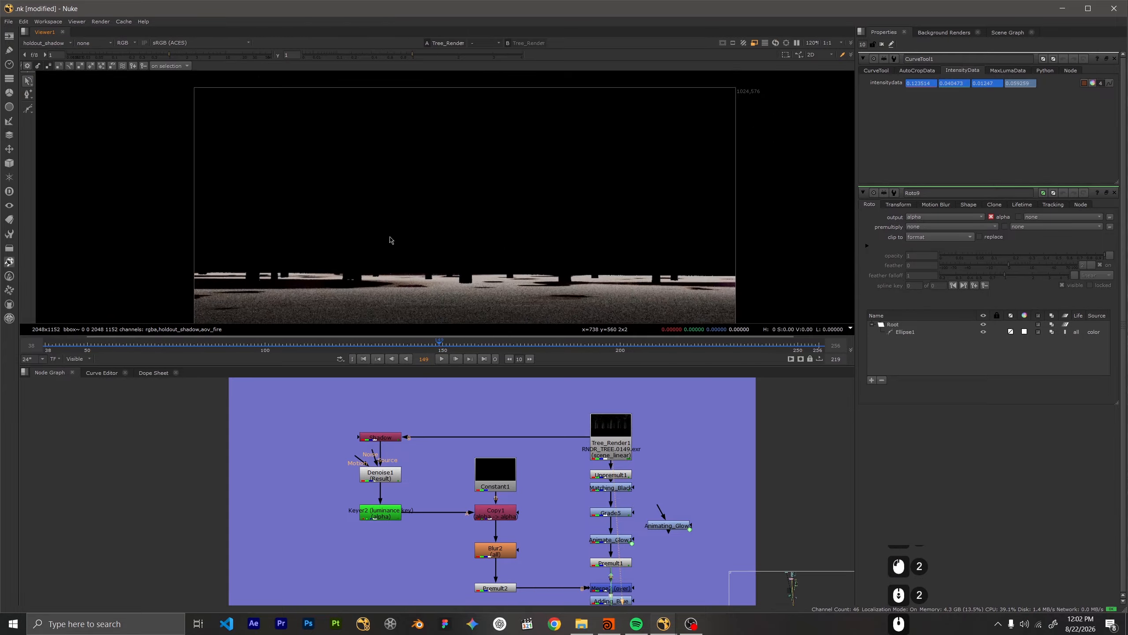
scroll(465, 189, up, 2)
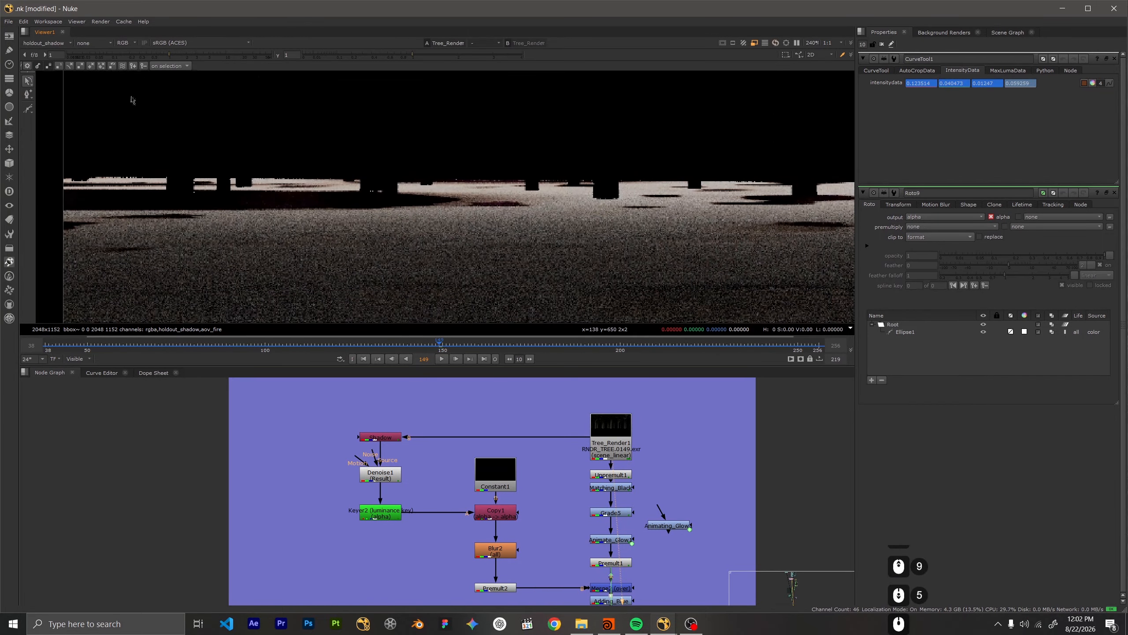
scroll(562, 200, down, 4)
middle_drag(563, 200, 342, 249)
scroll(558, 256, up, 10)
scroll(544, 224, down, 5)
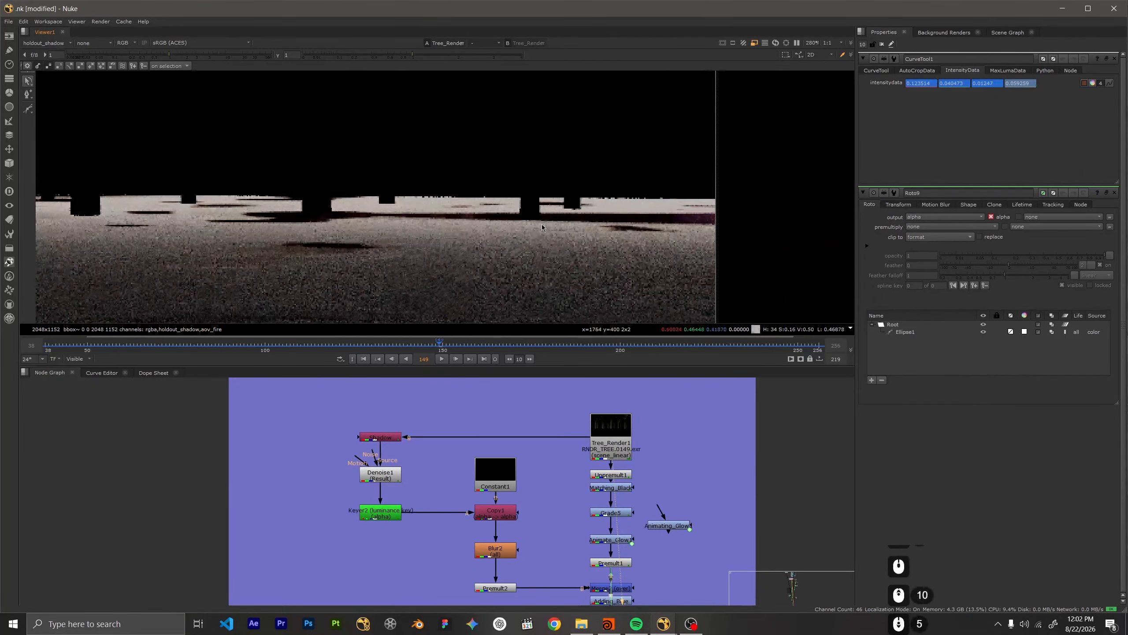
Show the Shadow node in the viewer on the rgba layer and open its shuffle settings
scroll(541, 227, down, 15)
click(383, 438)
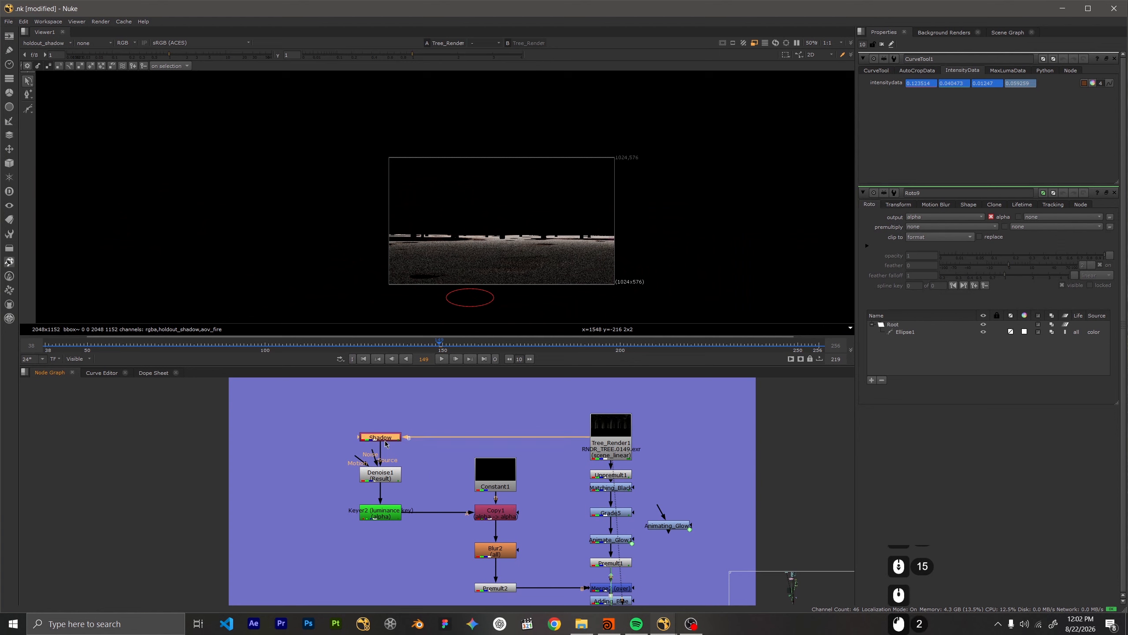
key(1)
click(45, 42)
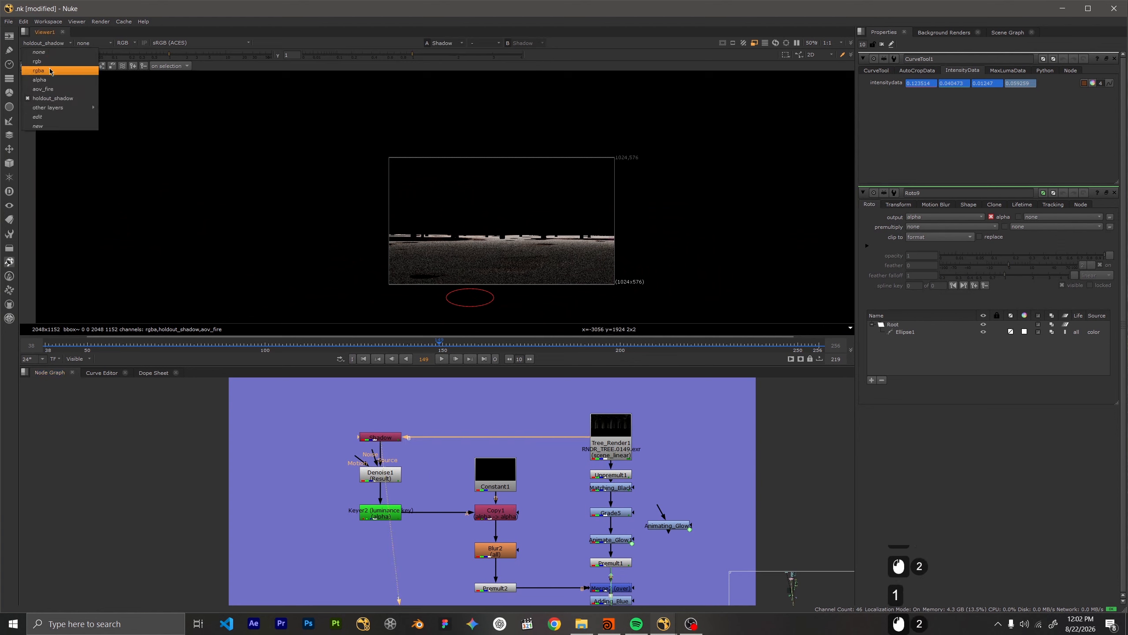
click(44, 67)
double_click(394, 438)
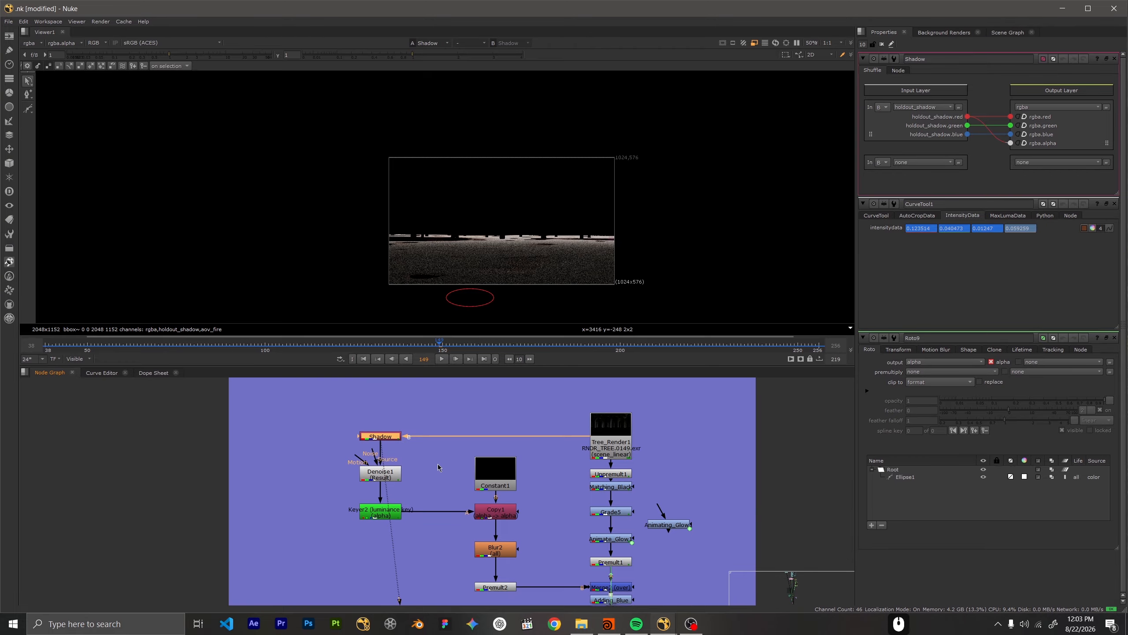
Show the Denoise1 result in the viewer and view its alpha channel
middle_drag(438, 467, 427, 438)
click(383, 452)
key(1)
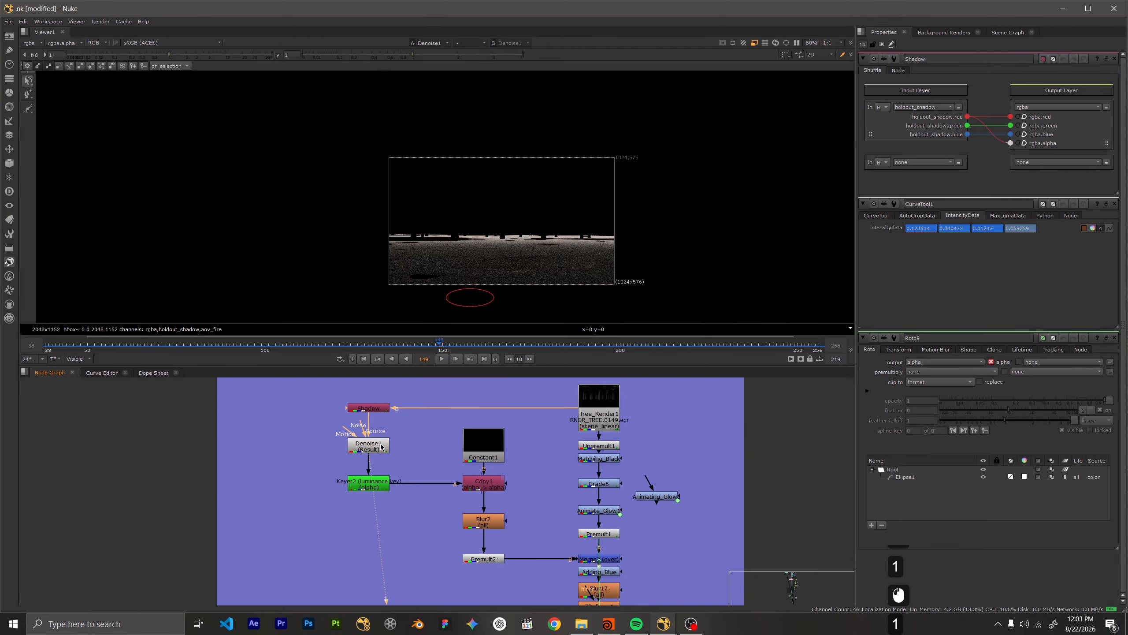
scroll(657, 262, up, 1)
key(a)
scroll(569, 267, up, 1)
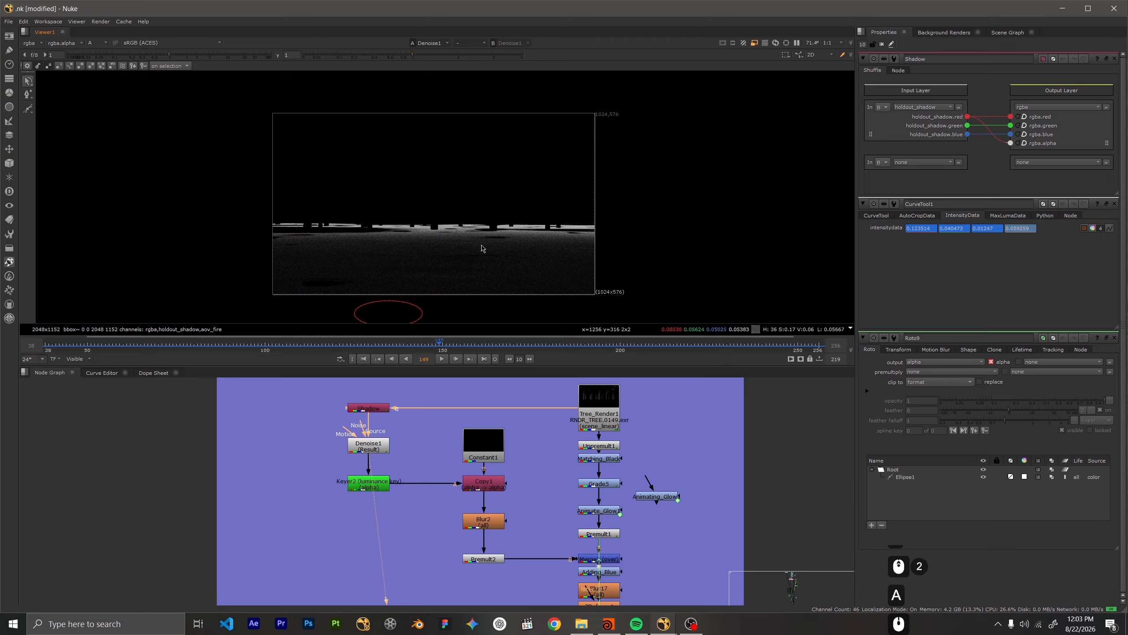
Show the Keyer2 alpha in the viewer, open its luminance key settings and look closer at the keyed ground
click(385, 485)
key(1)
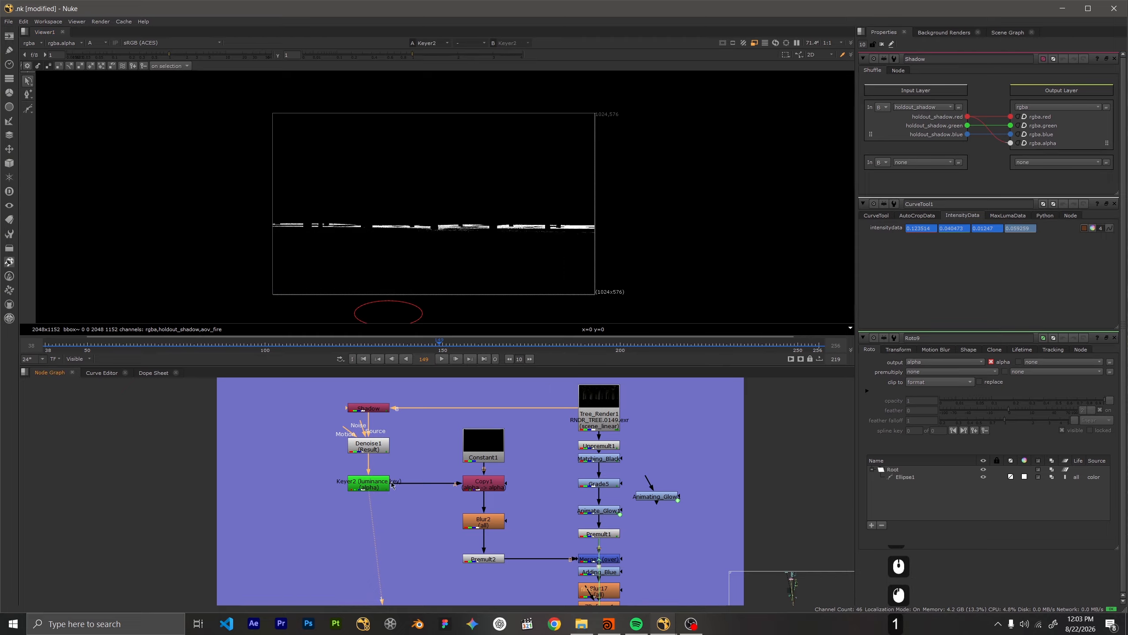
double_click(369, 484)
scroll(456, 251, up, 5)
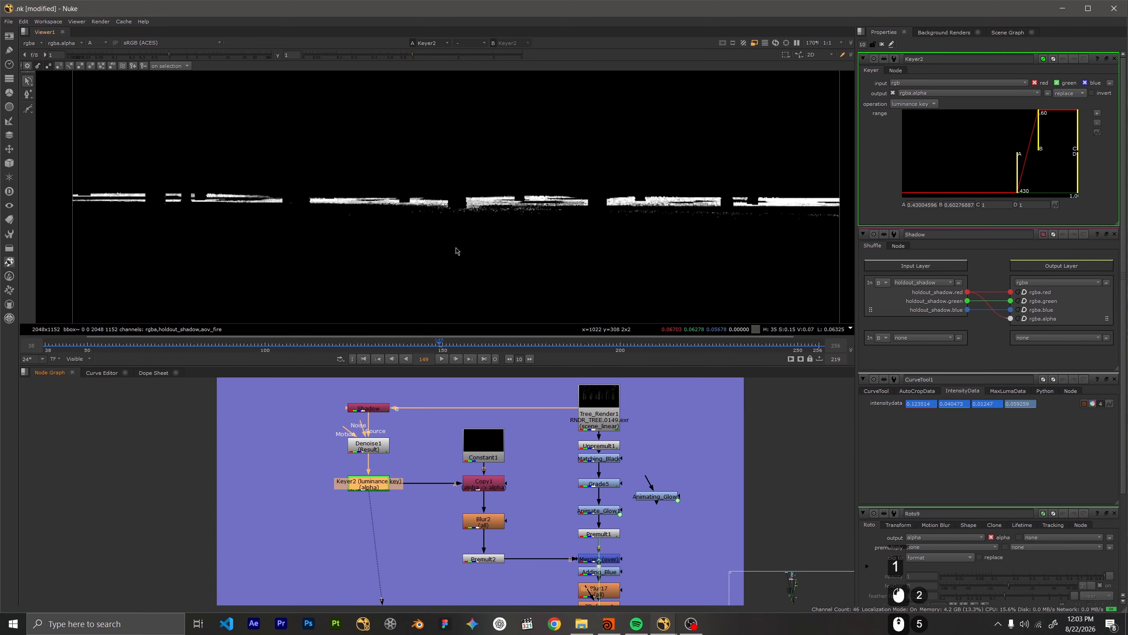
Open the Denoise1 settings and show its alpha in the viewer for comparison with the key
double_click(362, 448)
key(1)
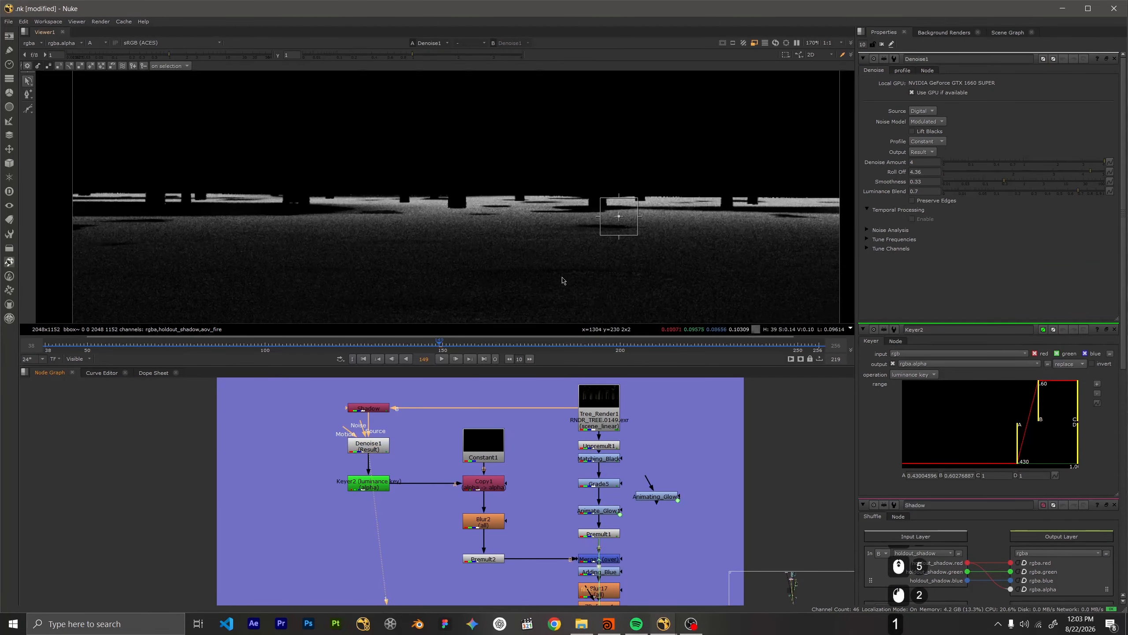
scroll(338, 240, down, 3)
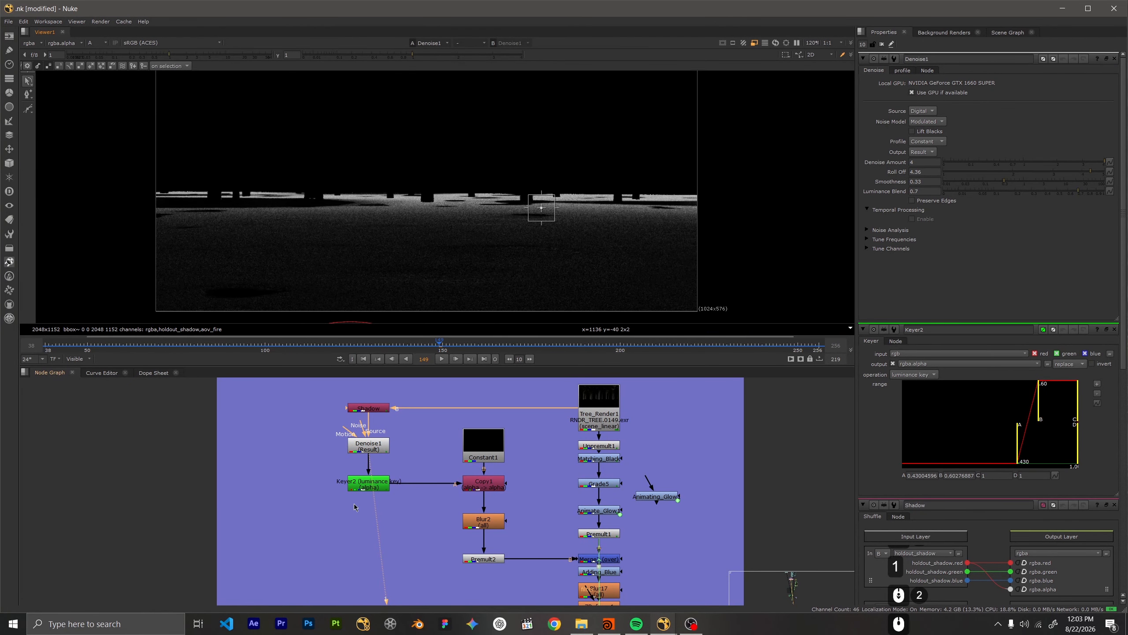
Return the viewer to the Keyer2 alpha, examine its edges closely and bring up its luminance key settings again
click(373, 487)
key(1)
scroll(543, 227, up, 4)
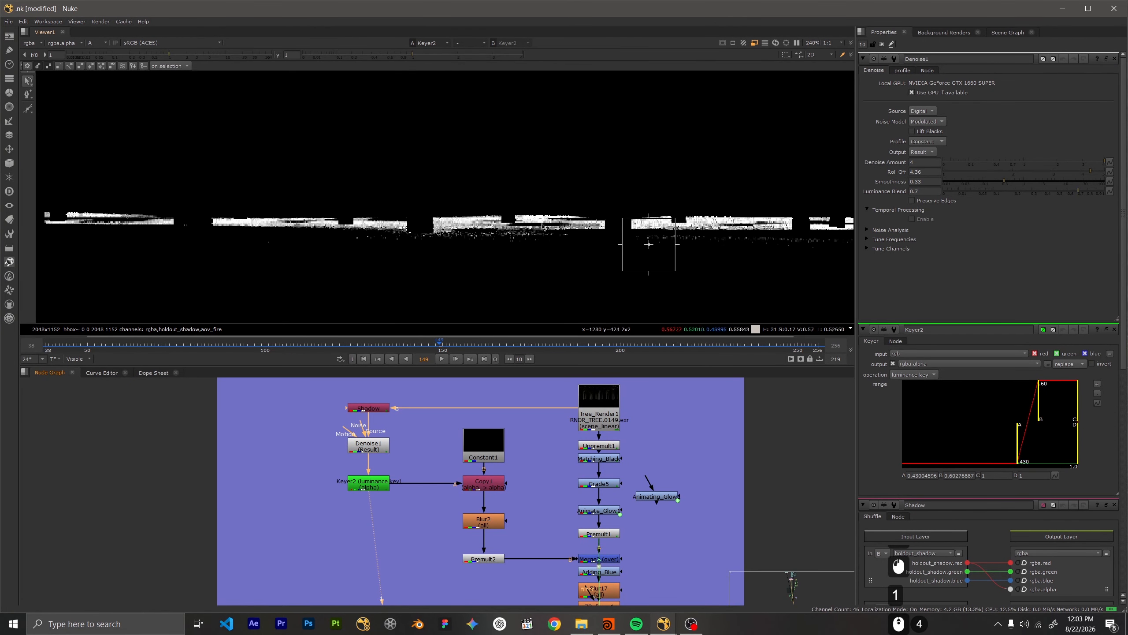
middle_drag(518, 535, 508, 530)
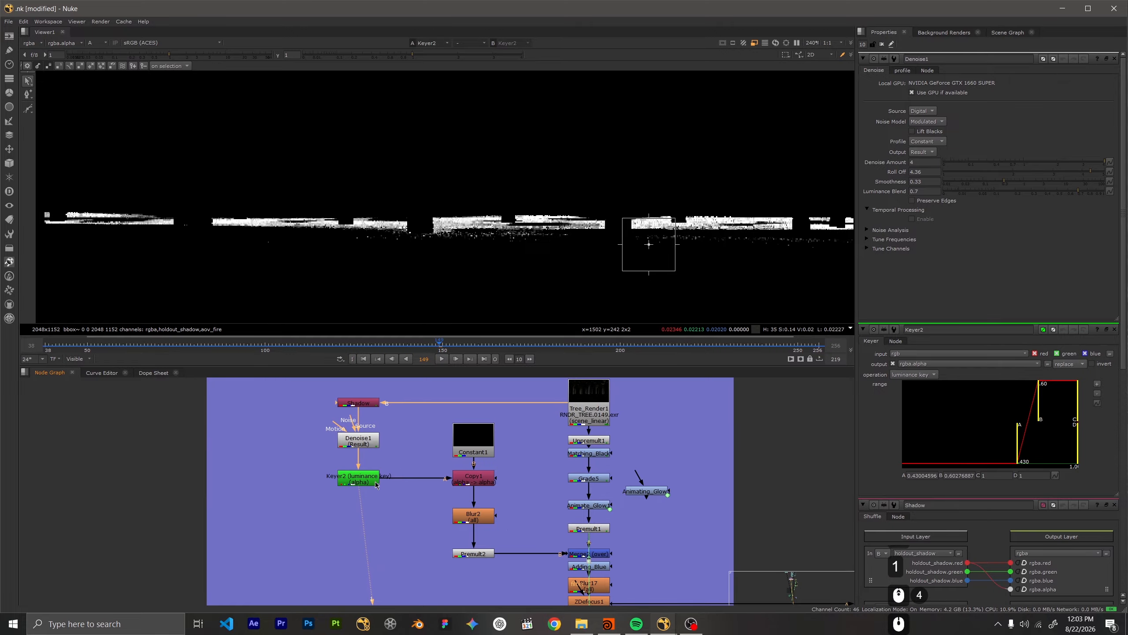
double_click(383, 488)
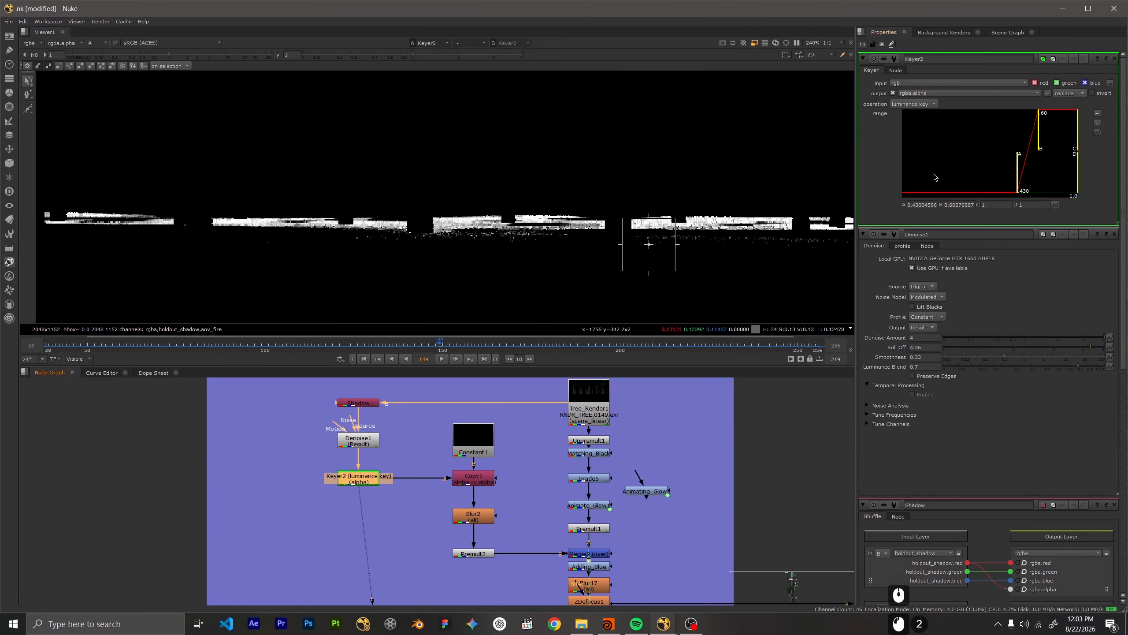
Look over how Keyer2 feeds Copy1 with Constant1, toggling the viewer between Keyer2's alpha and color
middle_drag(522, 459, 477, 463)
click(477, 464)
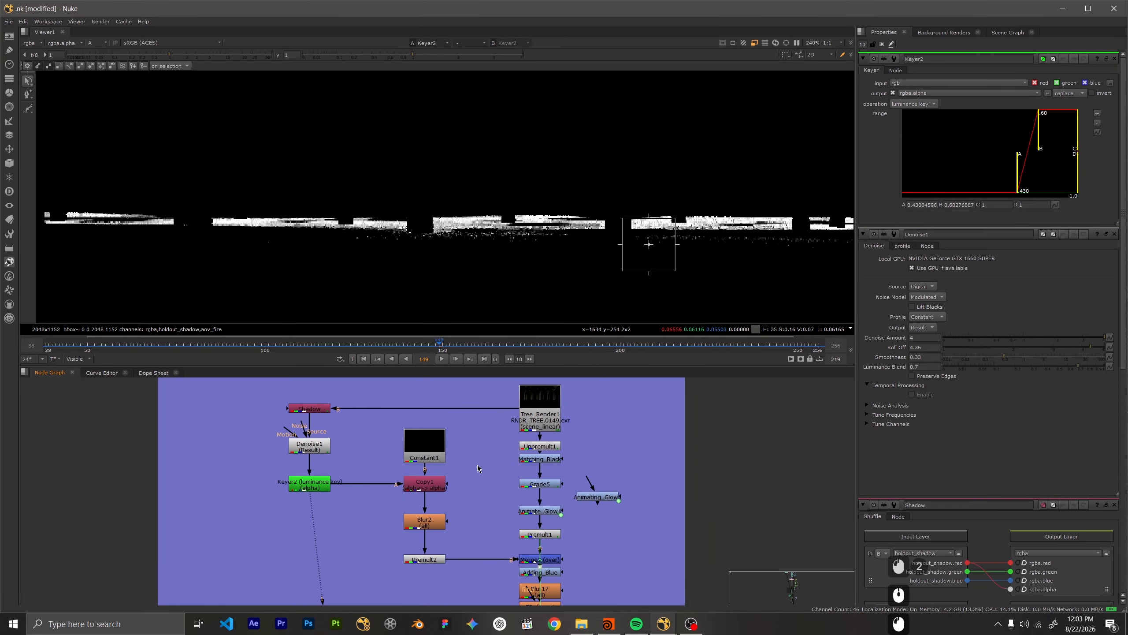
scroll(413, 456, up, 4)
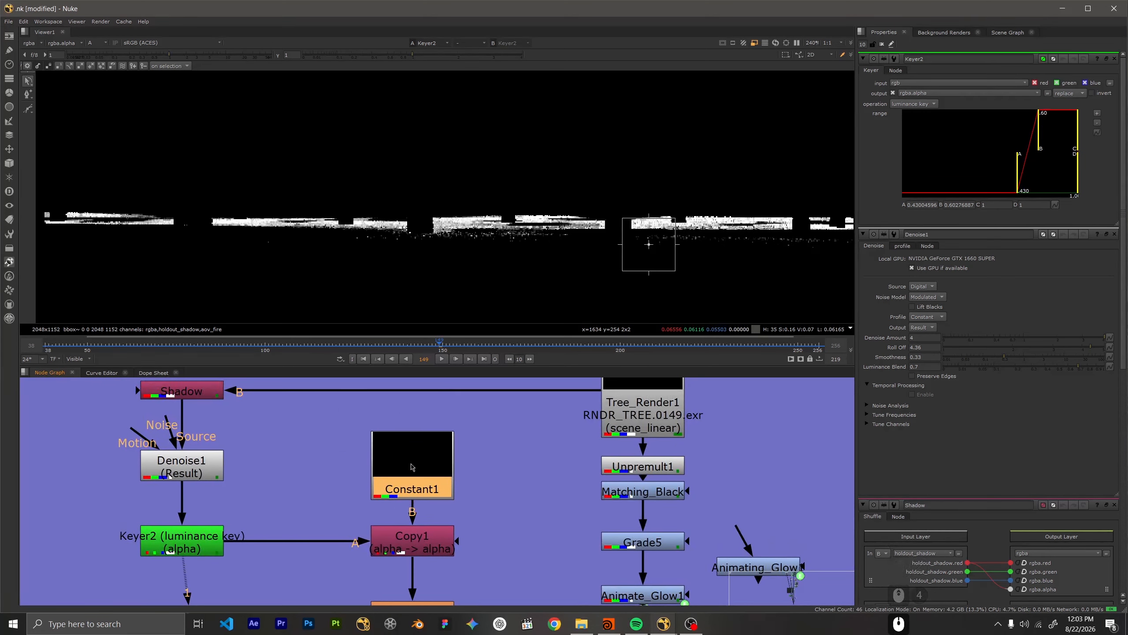
click(171, 549)
middle_drag(170, 549, 220, 510)
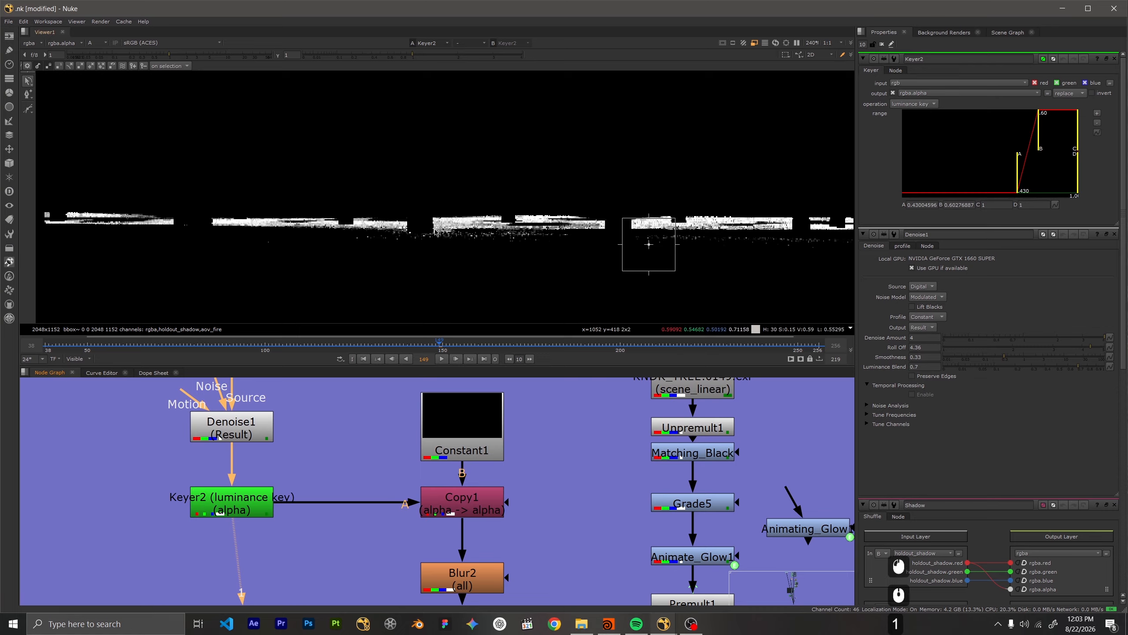
key(a)
key(a)
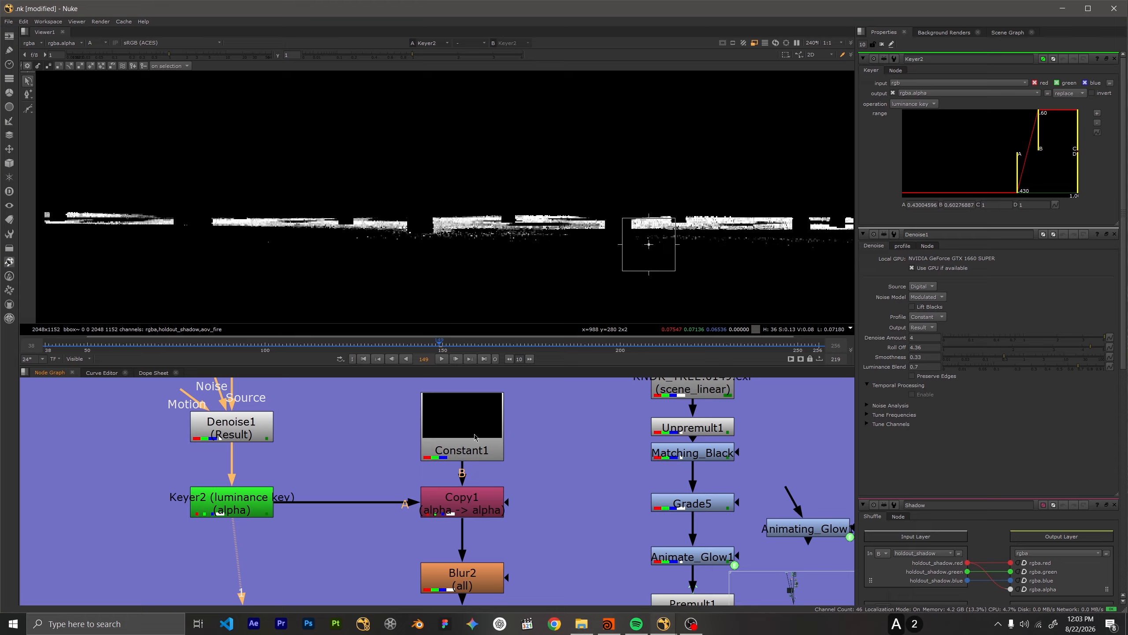
Show the Blur2 result in the viewer and look closer at its softened alpha
scroll(552, 578, down, 2)
click(463, 517)
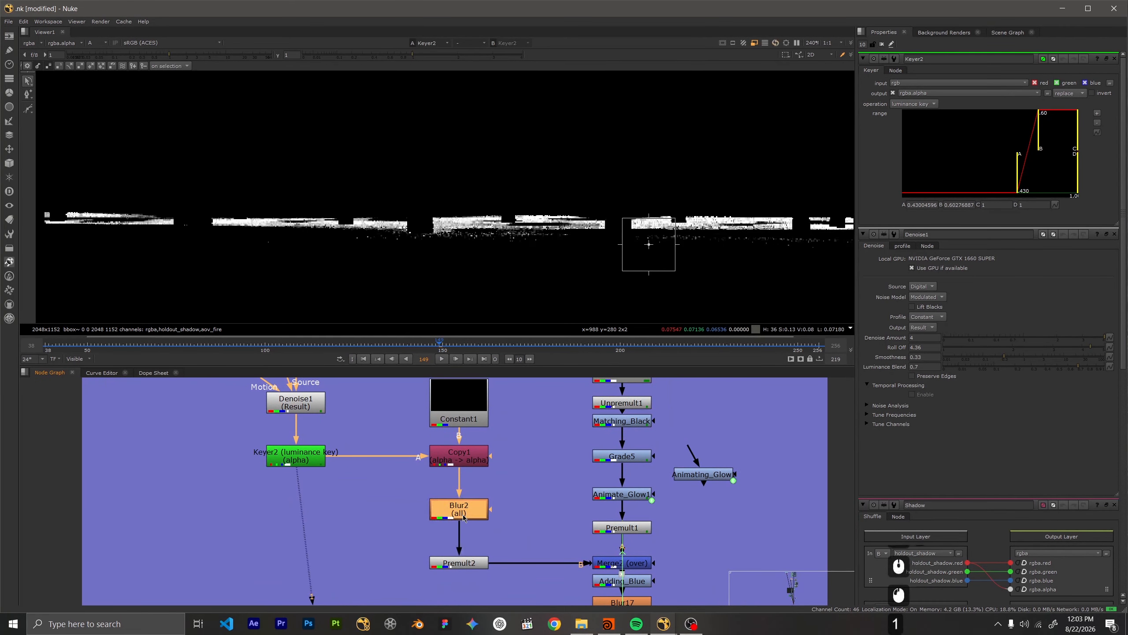
key(1)
scroll(525, 243, up, 2)
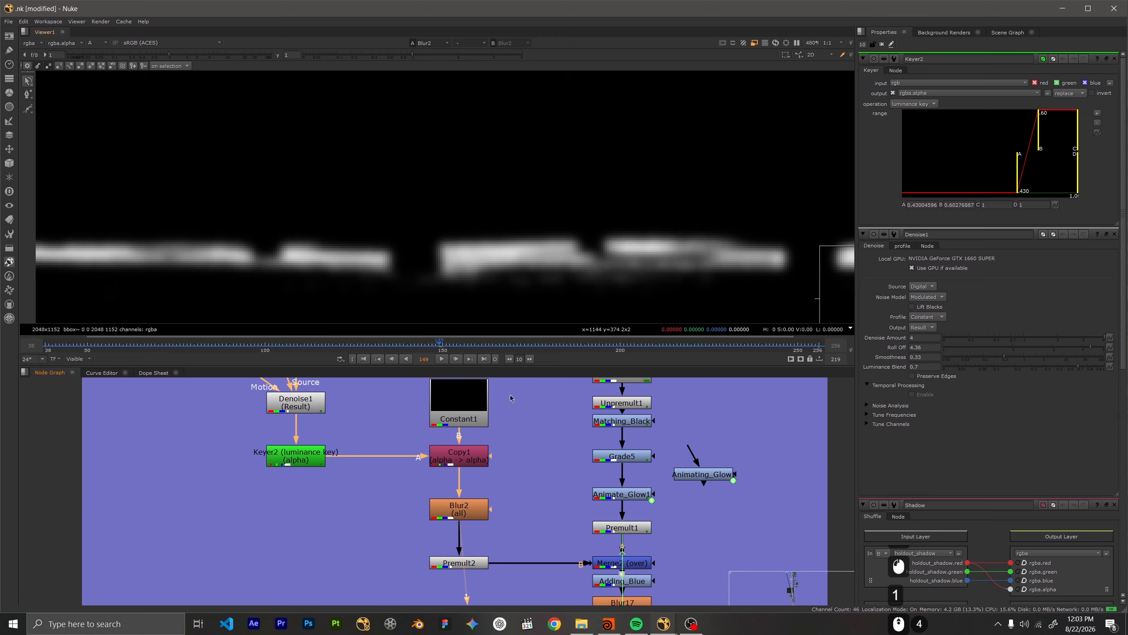
Show the Premult2 result in the viewer and switch from alpha back to RGB to view the full frame
middle_drag(510, 398, 492, 368)
click(438, 532)
key(1)
scroll(404, 221, down, 2)
key(a)
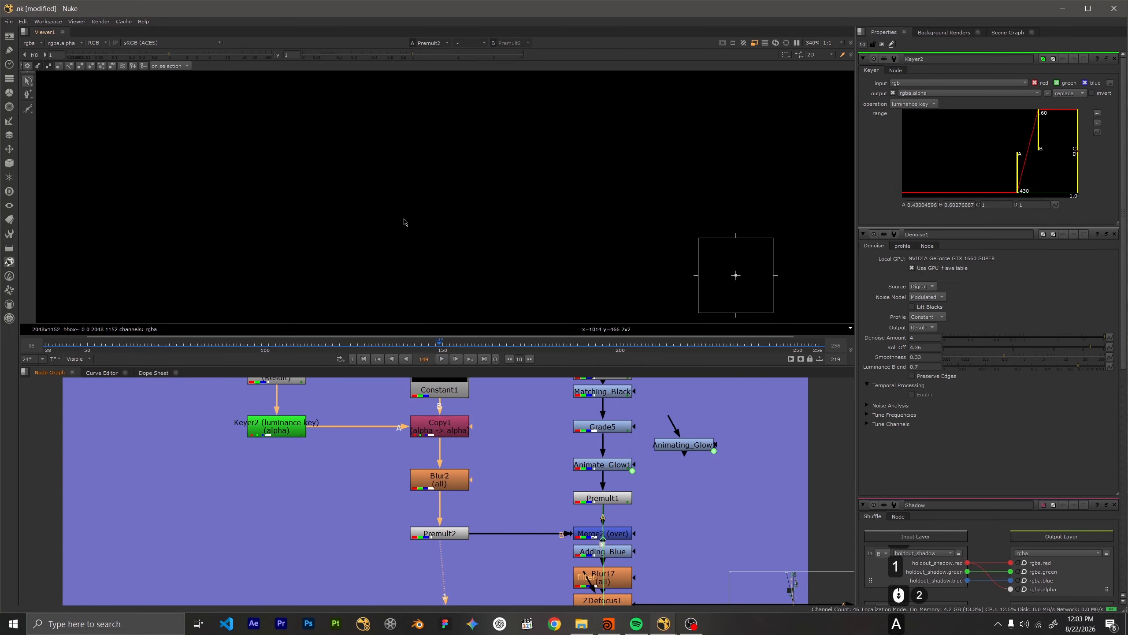
scroll(493, 257, down, 7)
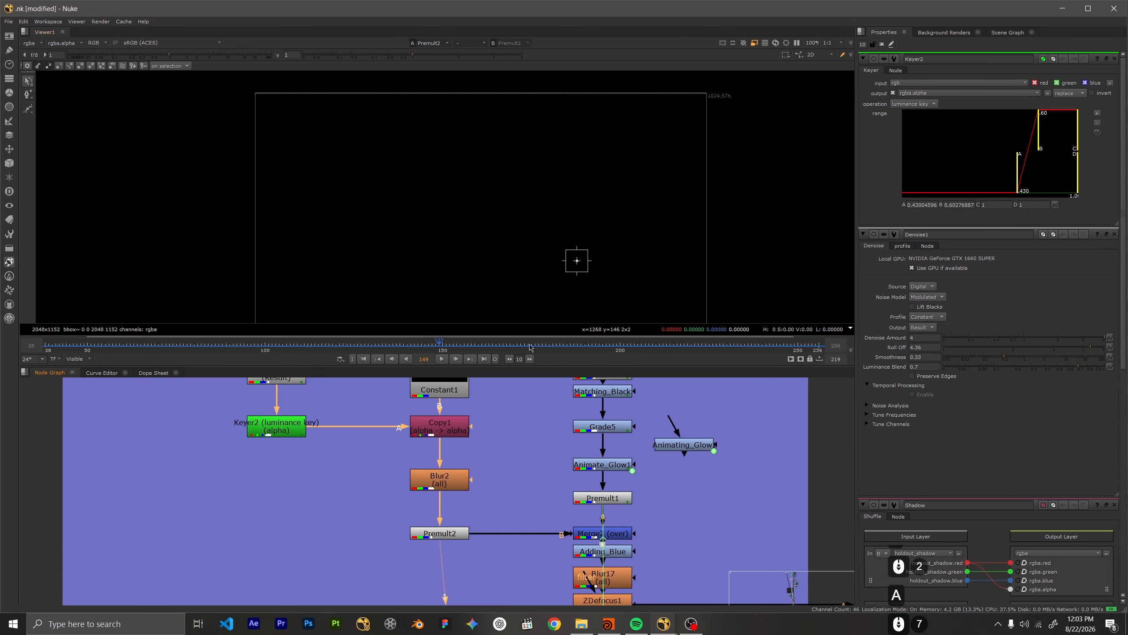
scroll(557, 461, down, 2)
Show the Merge2 result in the viewer and look over the trees combined with the extracted shadows
middle_drag(589, 521, 459, 545)
scroll(459, 544, up, 1)
scroll(458, 543, up, 3)
click(457, 536)
key(1)
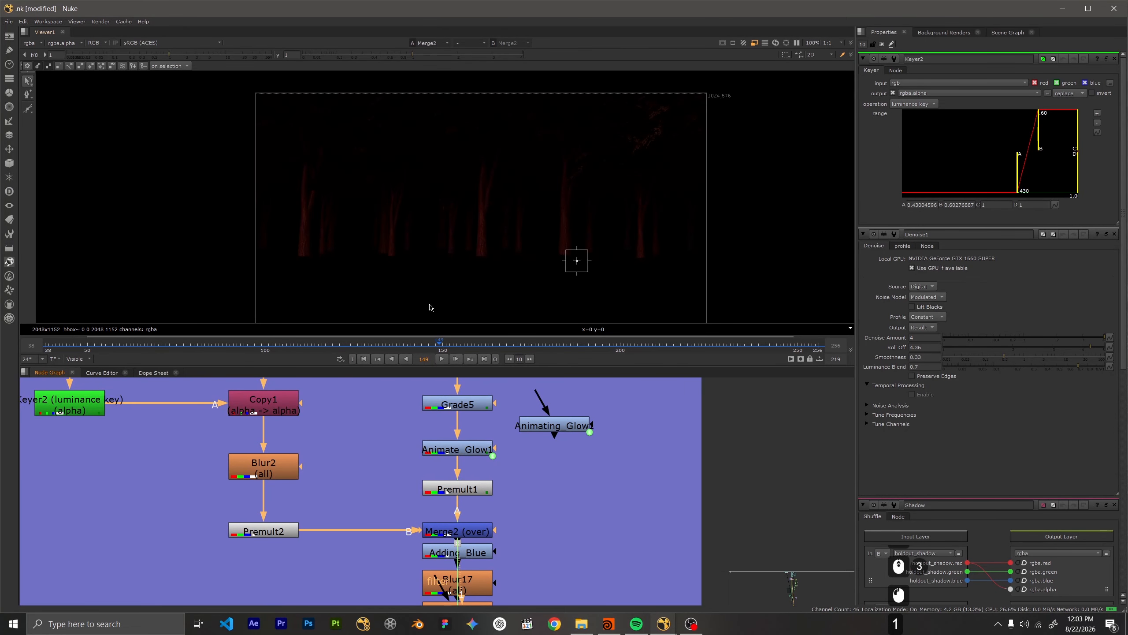
scroll(430, 284, up, 2)
scroll(353, 155, down, 3)
scroll(458, 181, up, 2)
scroll(376, 93, down, 2)
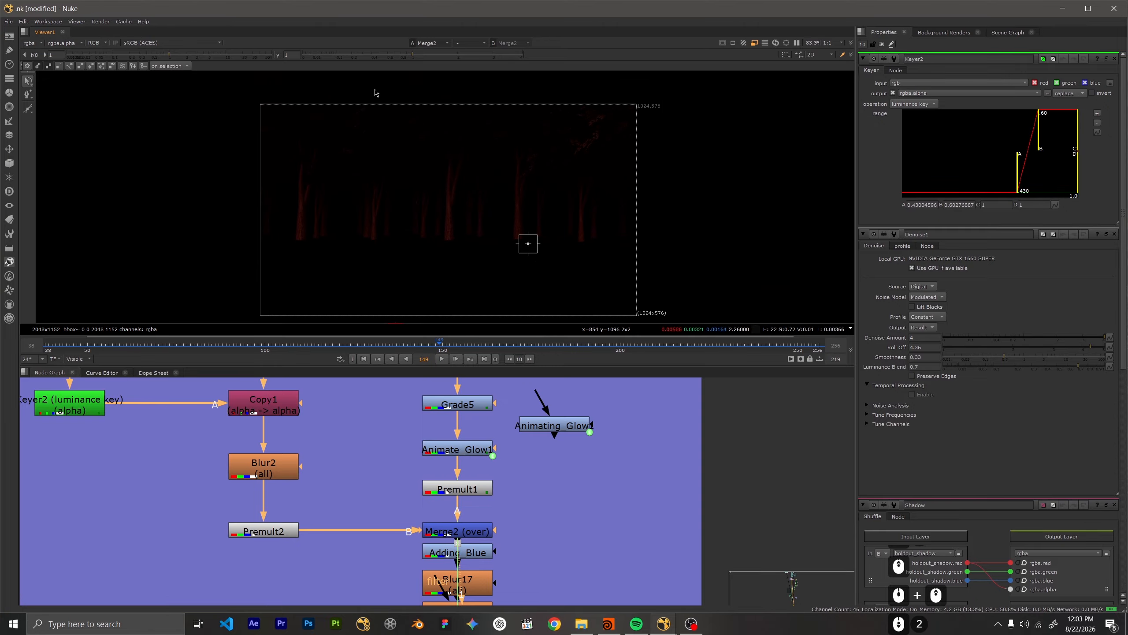
Raise the viewer gamma to 4 and examine the tree shadows on the ground
drag(402, 58, 603, 55)
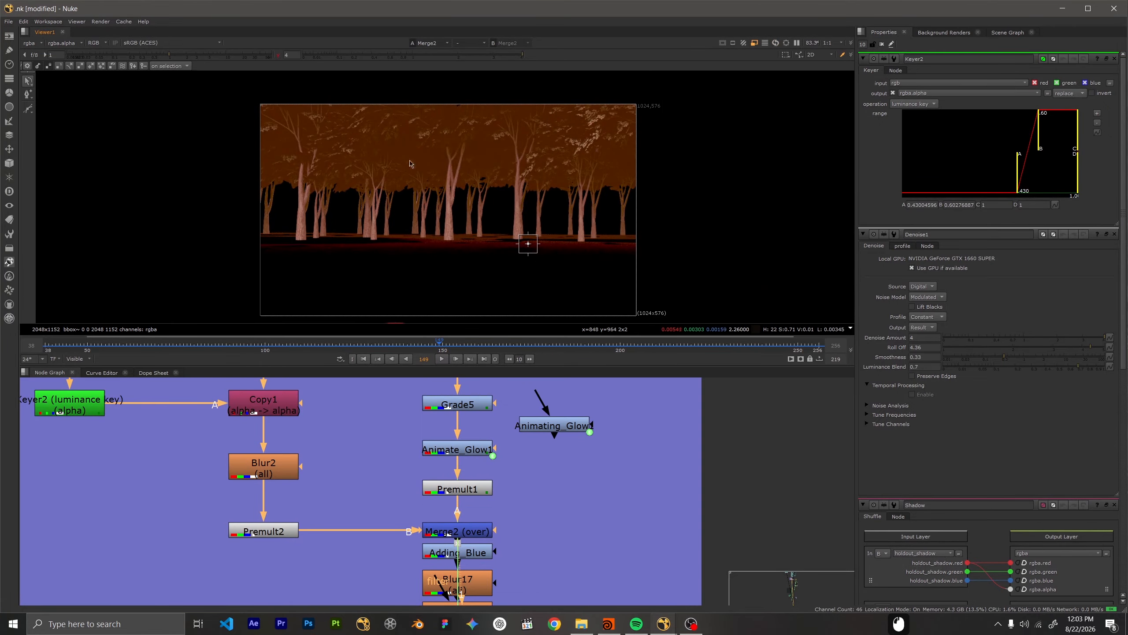
scroll(351, 244, up, 3)
scroll(280, 305, down, 1)
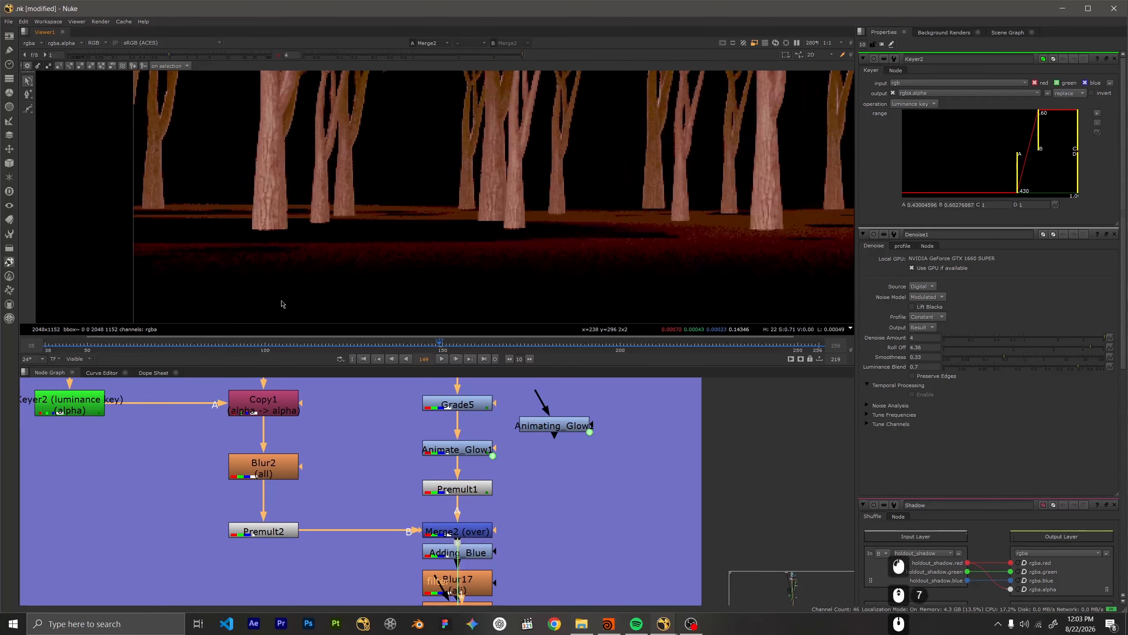
scroll(682, 267, up, 2)
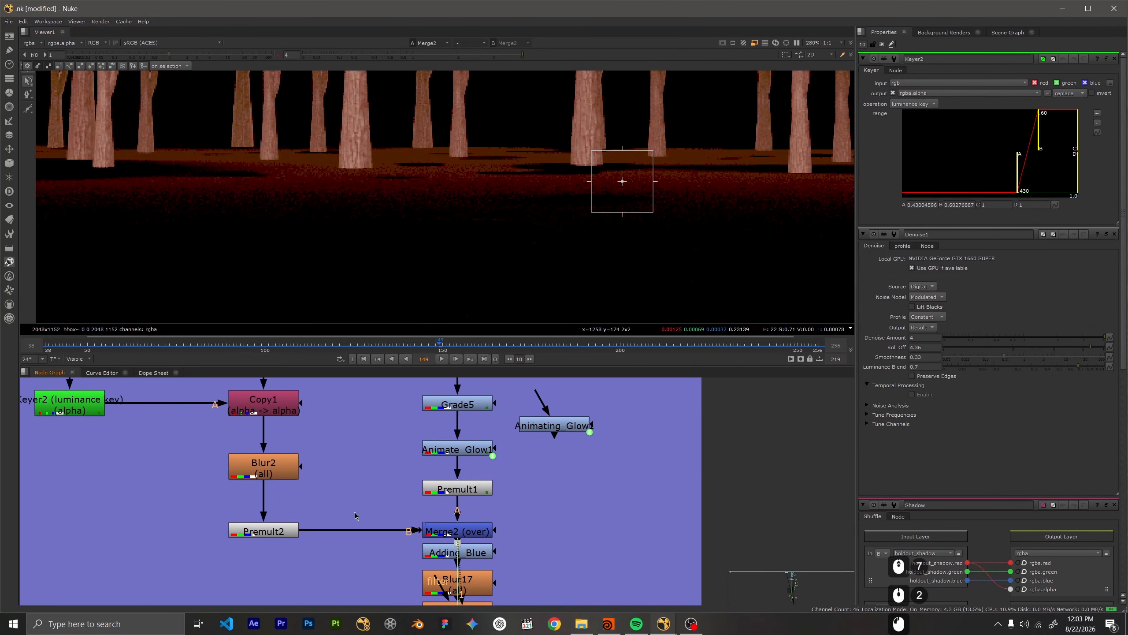
Show Blur2 and Premult2 in turn in the brightened viewer to check the shadow branch before the merge
middle_drag(354, 513, 615, 538)
click(532, 502)
key(1)
scroll(435, 201, down, 6)
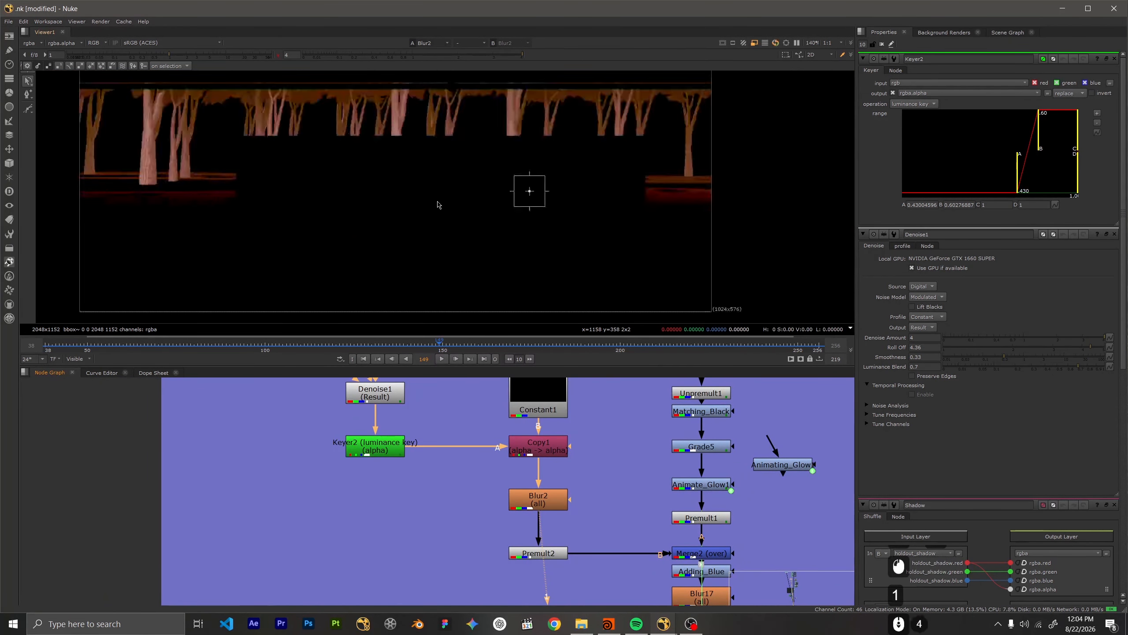
middle_drag(610, 494, 558, 495)
click(513, 545)
key(1)
scroll(558, 498, up, 2)
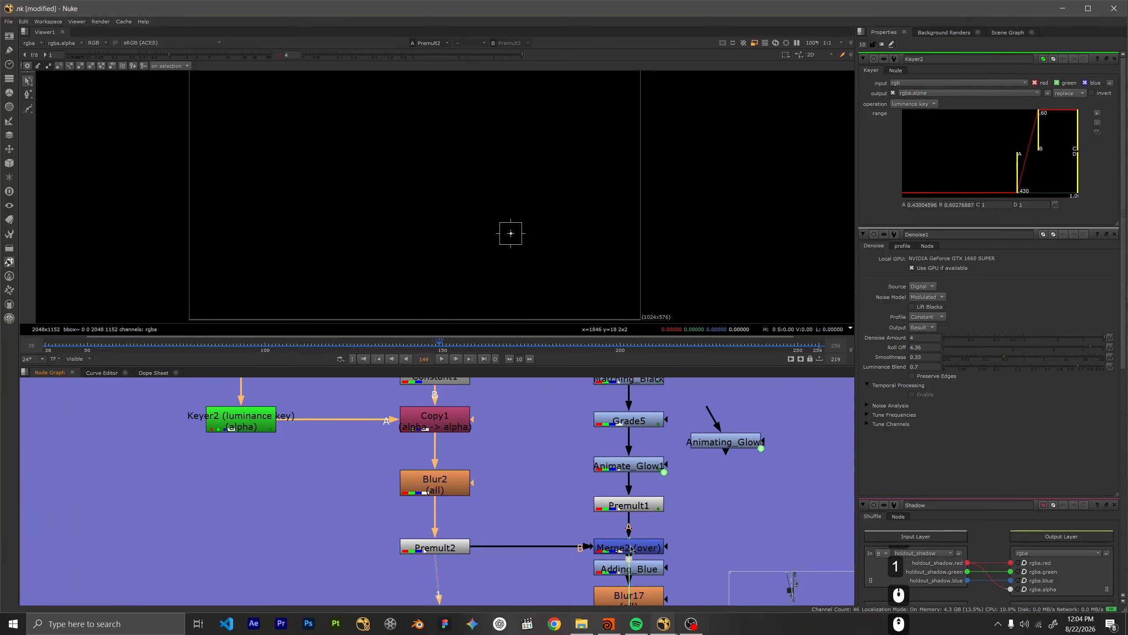
Return the viewer to Merge2 and look closely at the shadows around the tree bases
click(628, 547)
key(1)
scroll(316, 236, up, 4)
scroll(442, 236, up, 5)
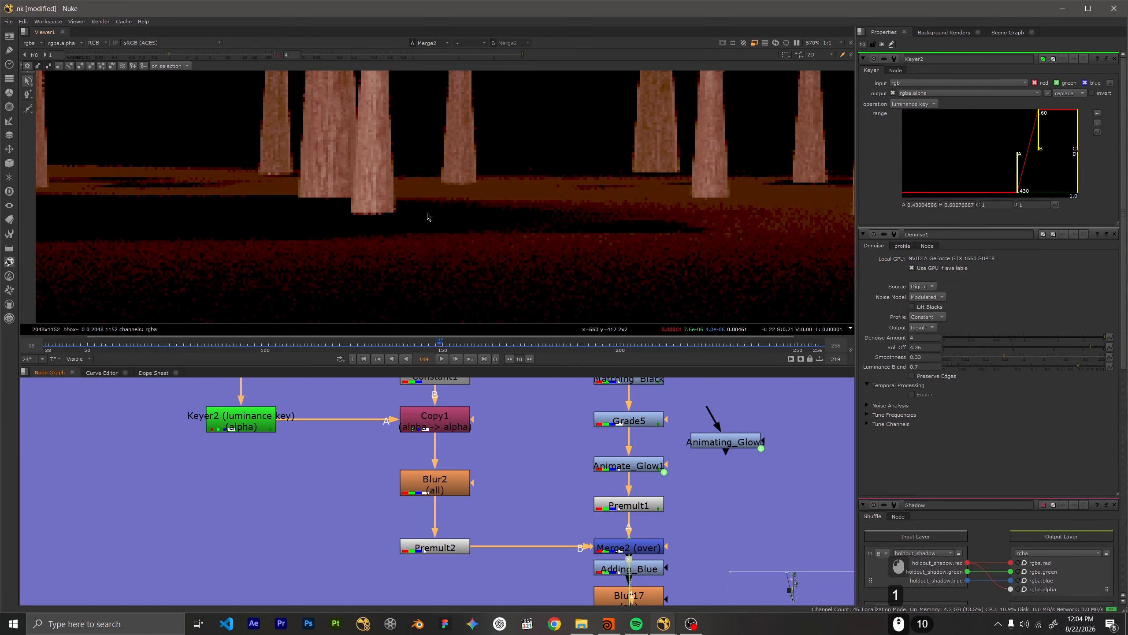
Look over the whole tree composite's node layout and reset the viewer gamma to 1
scroll(431, 218, down, 6)
scroll(382, 449, down, 6)
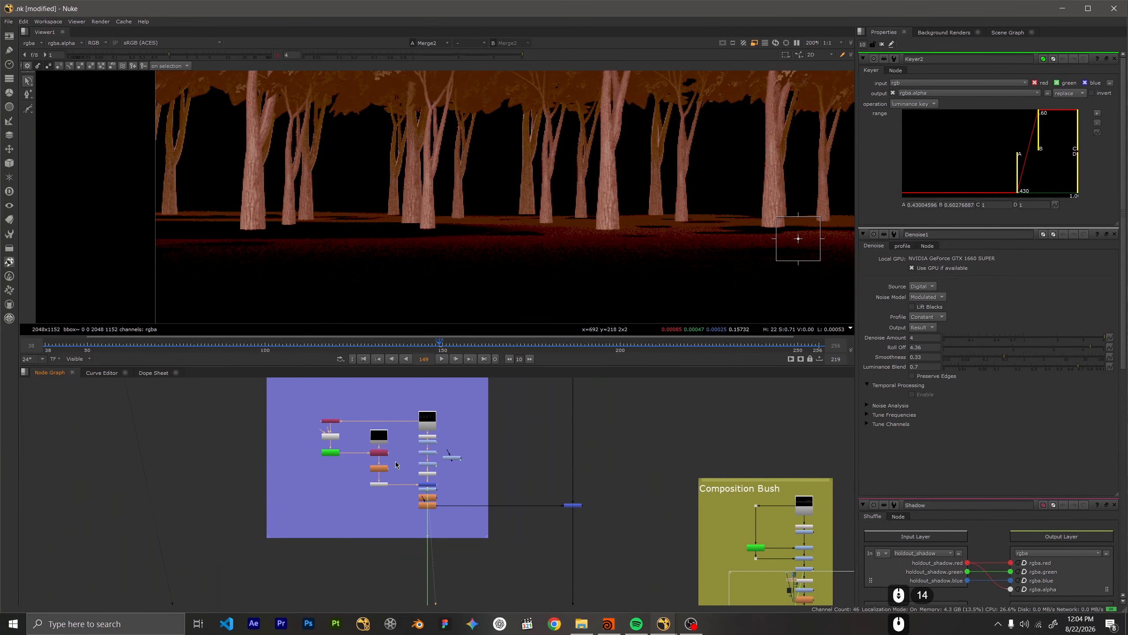
scroll(379, 452, up, 2)
scroll(401, 455, up, 3)
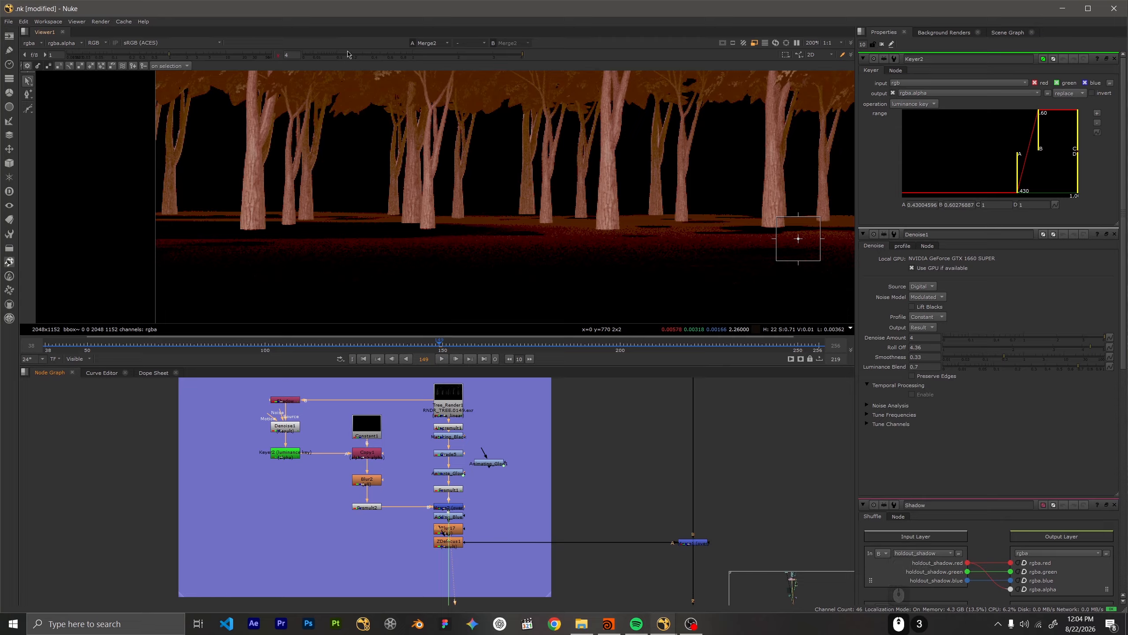
ctrl+click(278, 56)
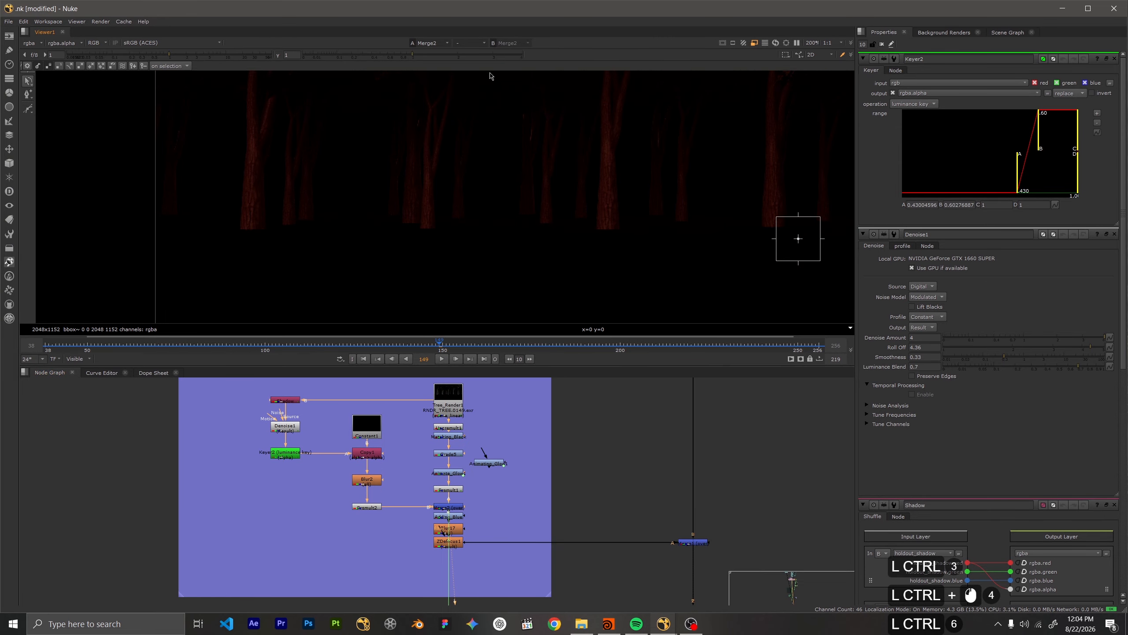
Show the Adding_Blue grade in the viewer and open its settings to examine the gain color
scroll(493, 536, up, 5)
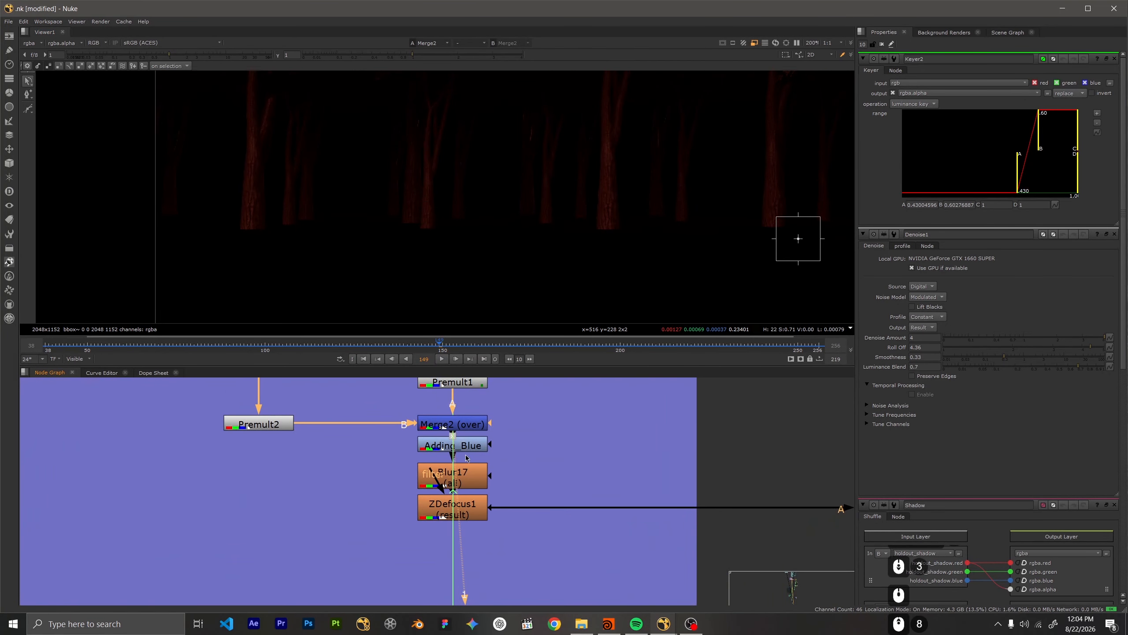
key(1)
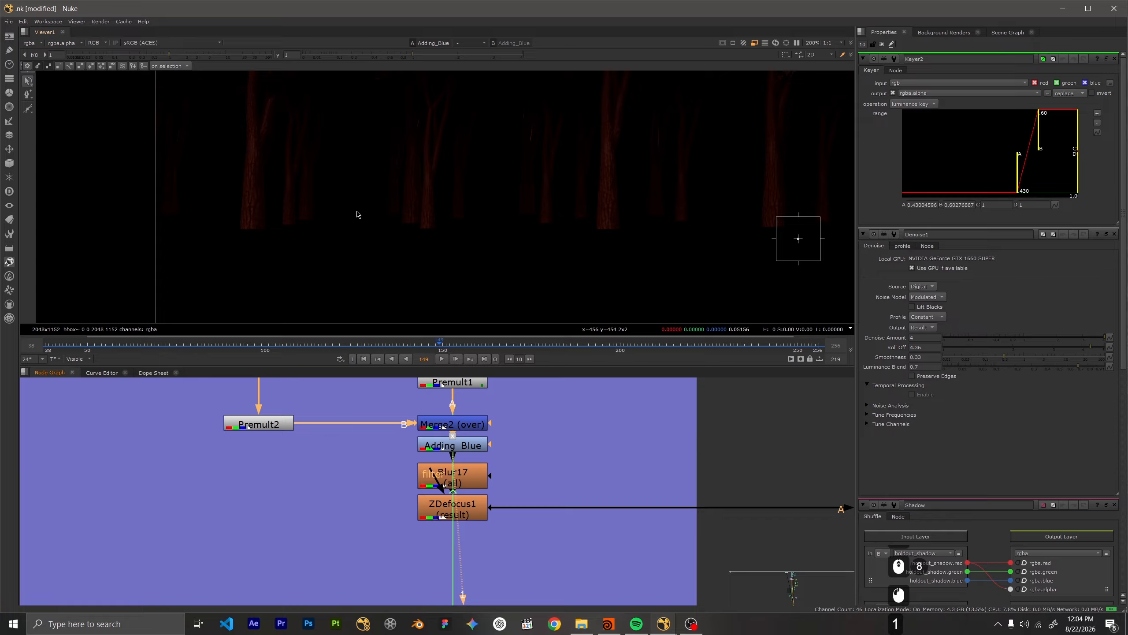
double_click(469, 443)
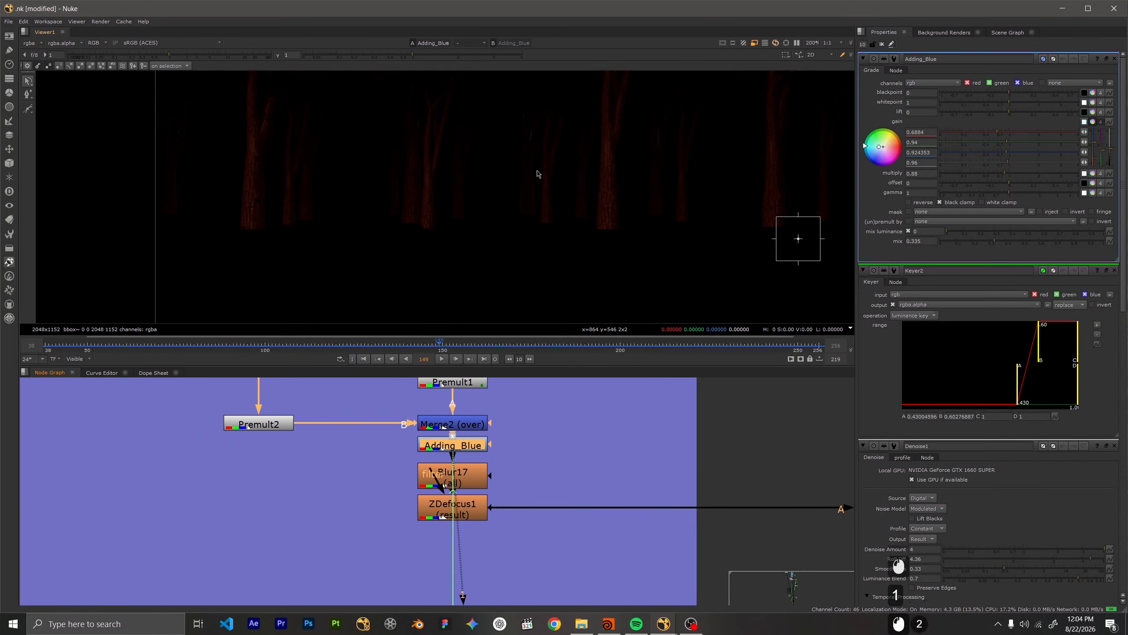
scroll(537, 173, down, 2)
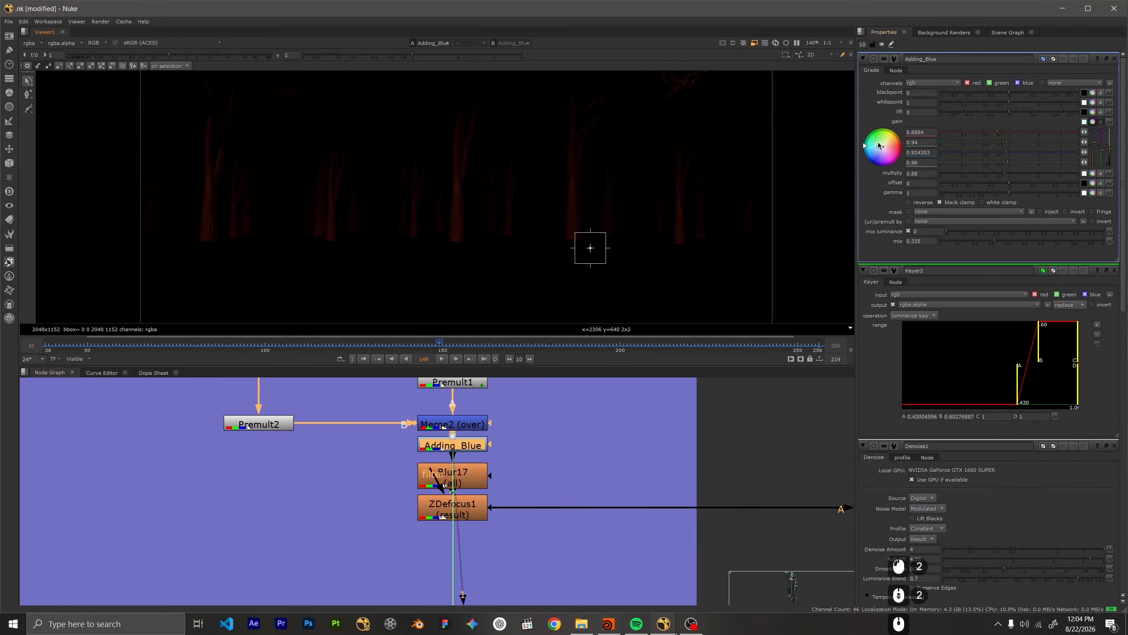
Show the Blur17 result in the viewer and look closer at the blurred tree trunks
click(472, 466)
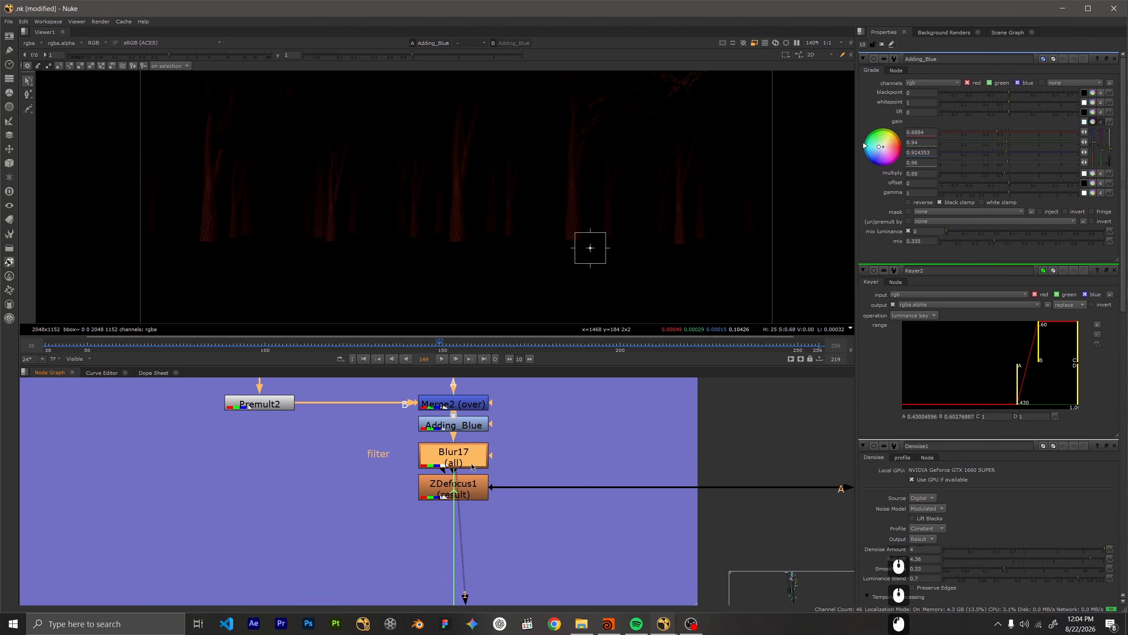
key(1)
scroll(222, 182, up, 9)
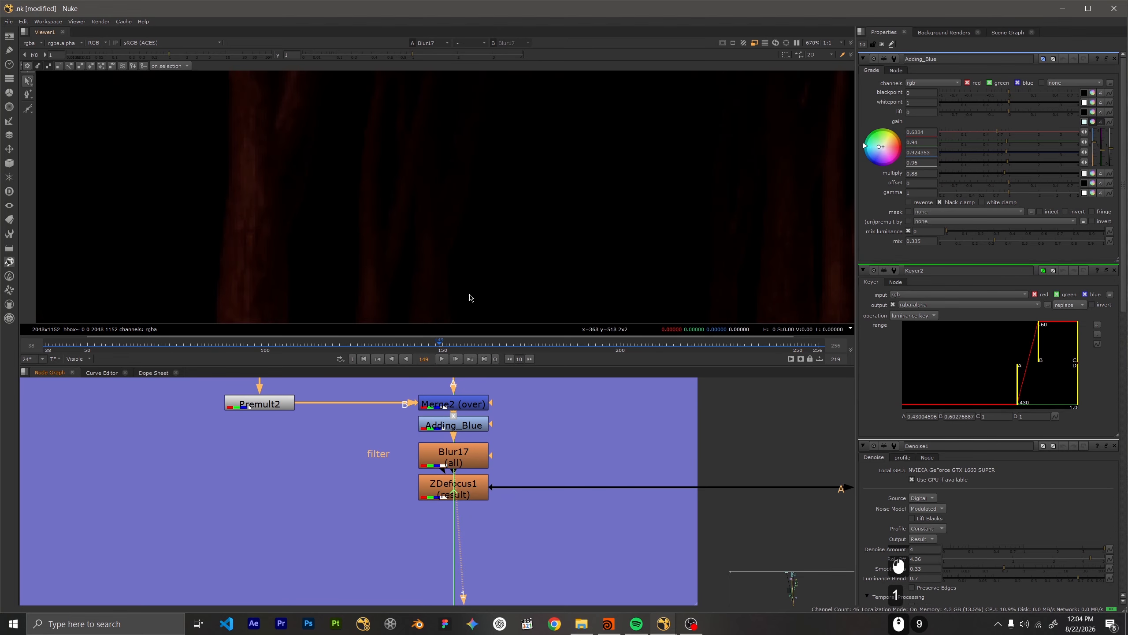
Display the ZDefocus1 output of the tree branch, open its properties and examine the defocused trunks
click(456, 491)
key(1)
scroll(511, 222, down, 8)
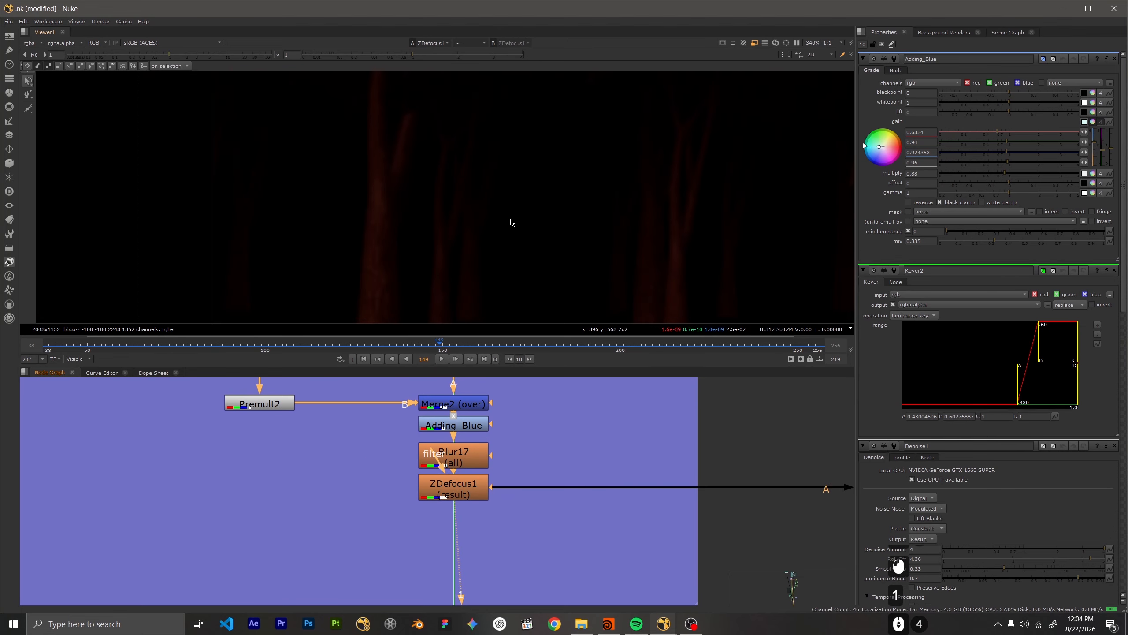
middle_drag(633, 223, 415, 224)
double_click(453, 485)
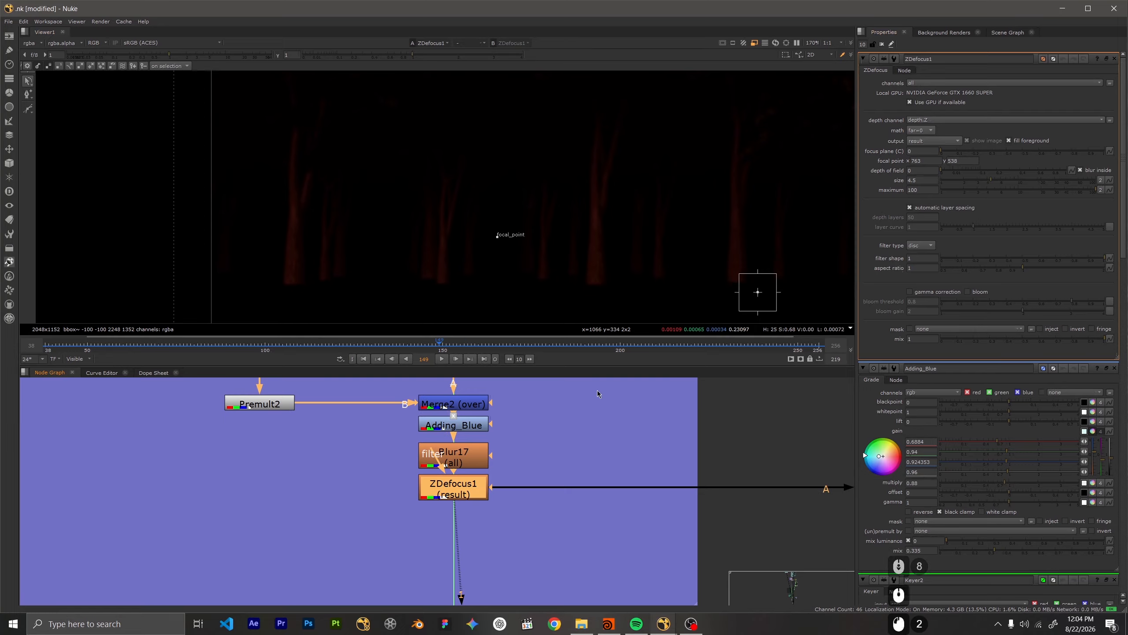
scroll(638, 469, down, 5)
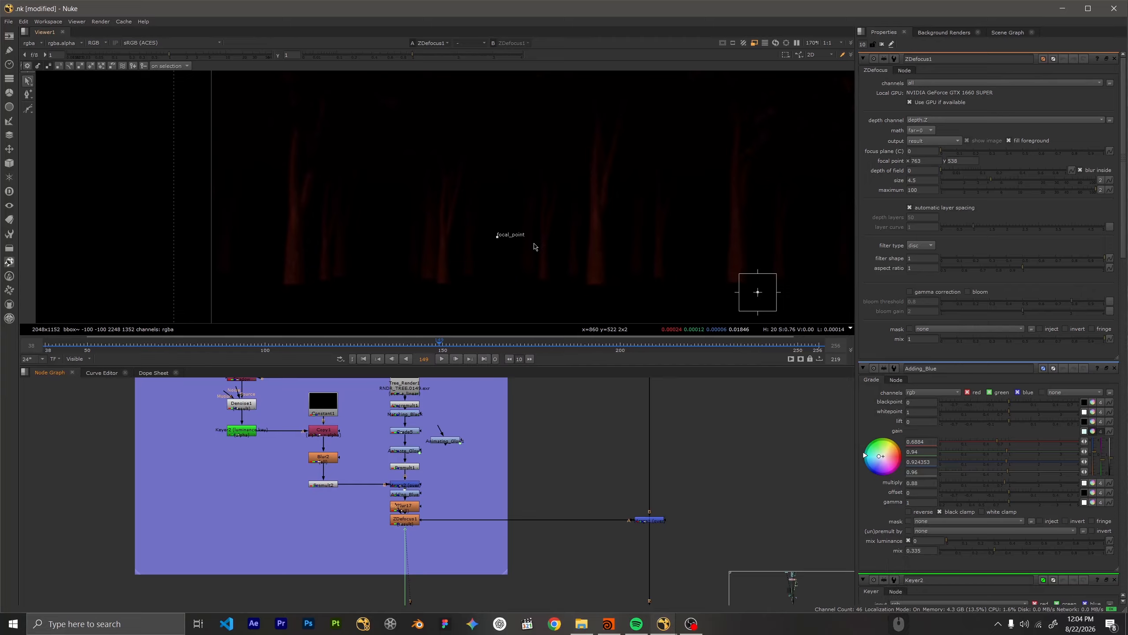
scroll(466, 231, up, 1)
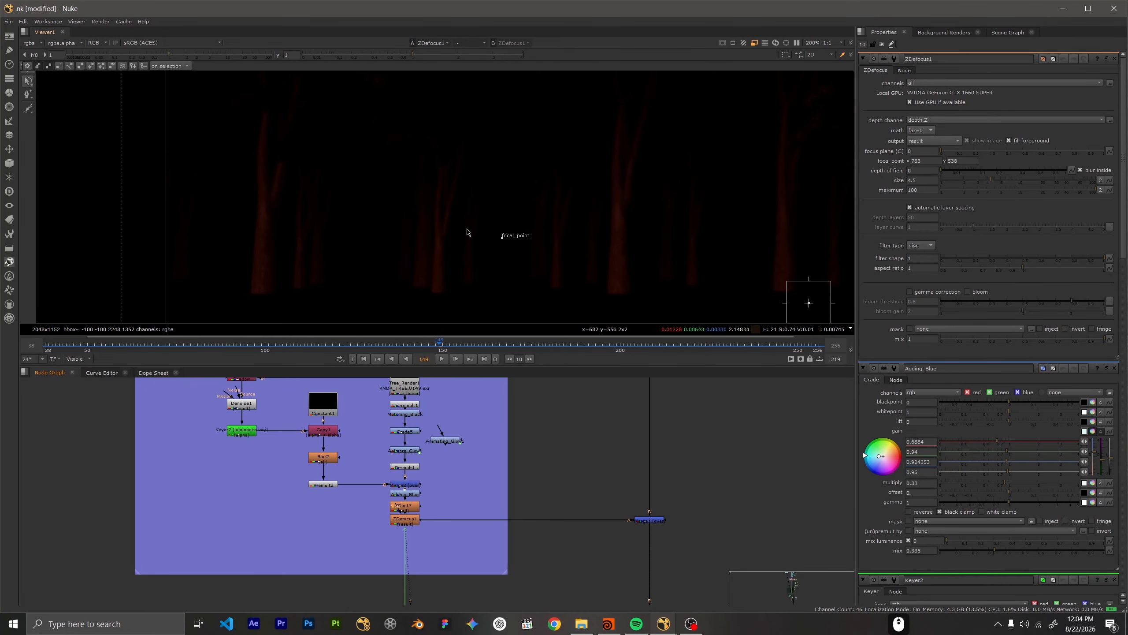
scroll(635, 221, down, 4)
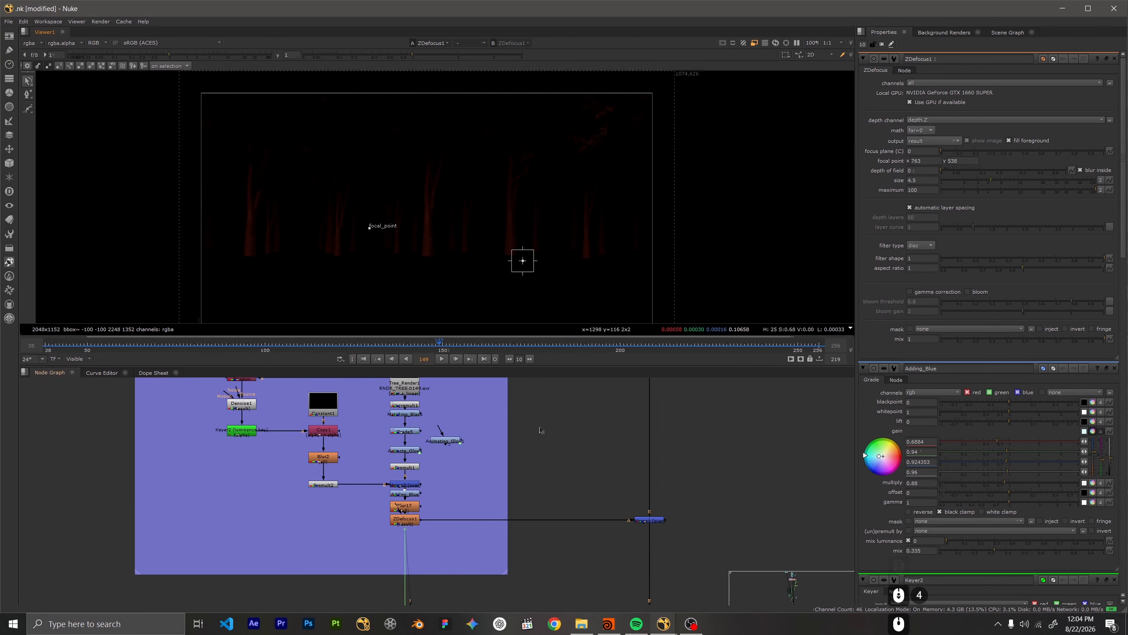
Display the Merge1 node, which puts the defocused trees over the ground, in the viewer
middle_drag(590, 495, 502, 478)
click(562, 503)
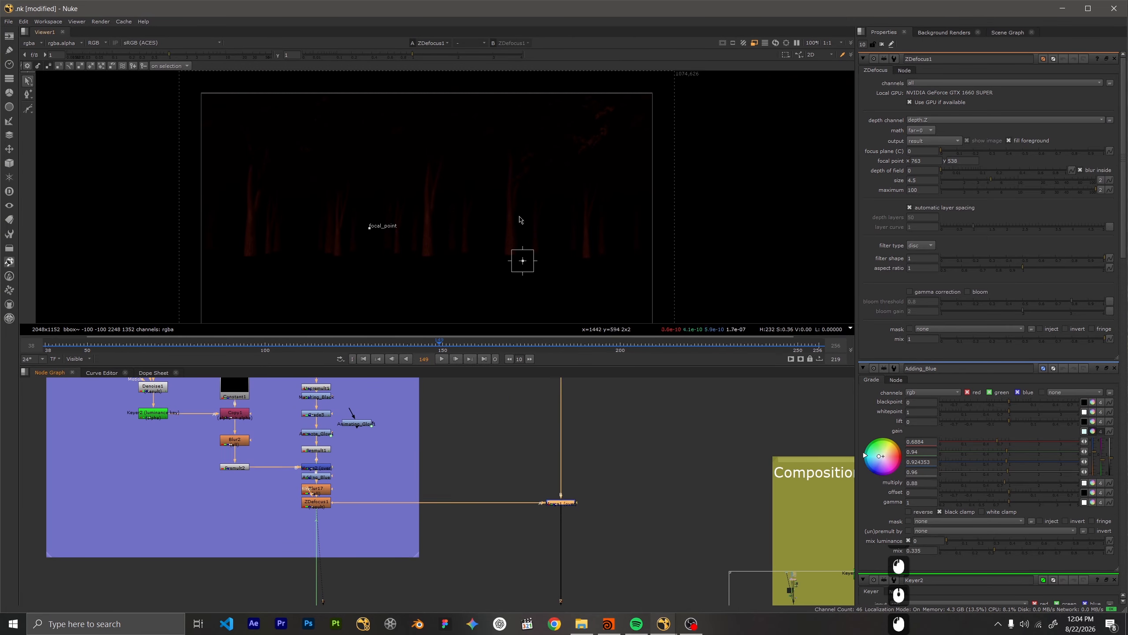
scroll(333, 214, up, 5)
scroll(461, 222, down, 7)
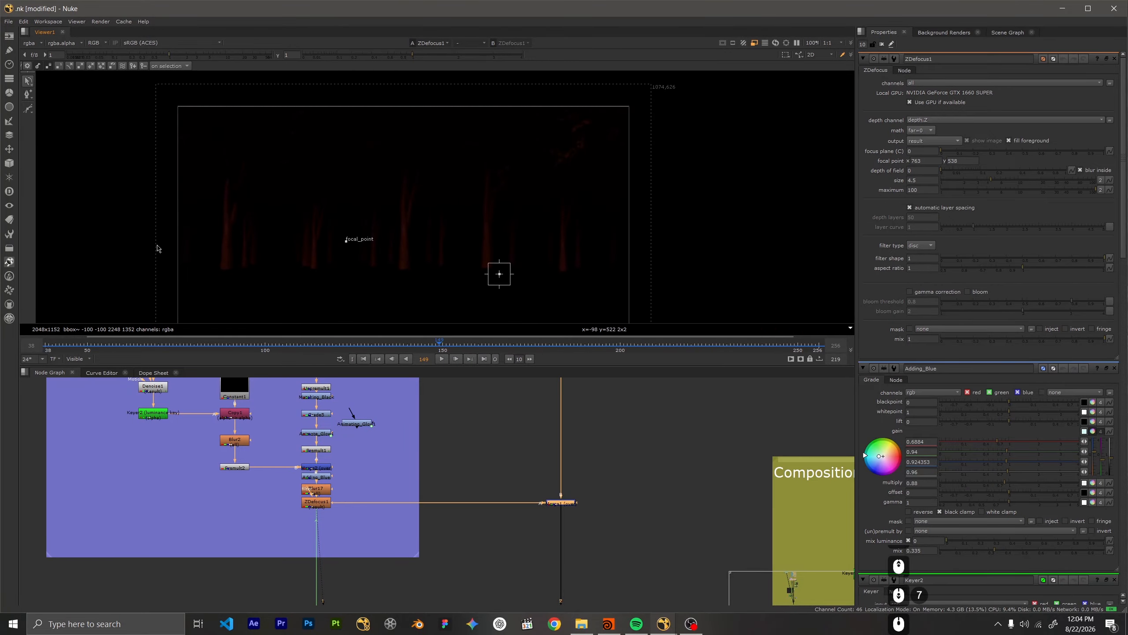
scroll(555, 498, up, 6)
scroll(347, 461, down, 3)
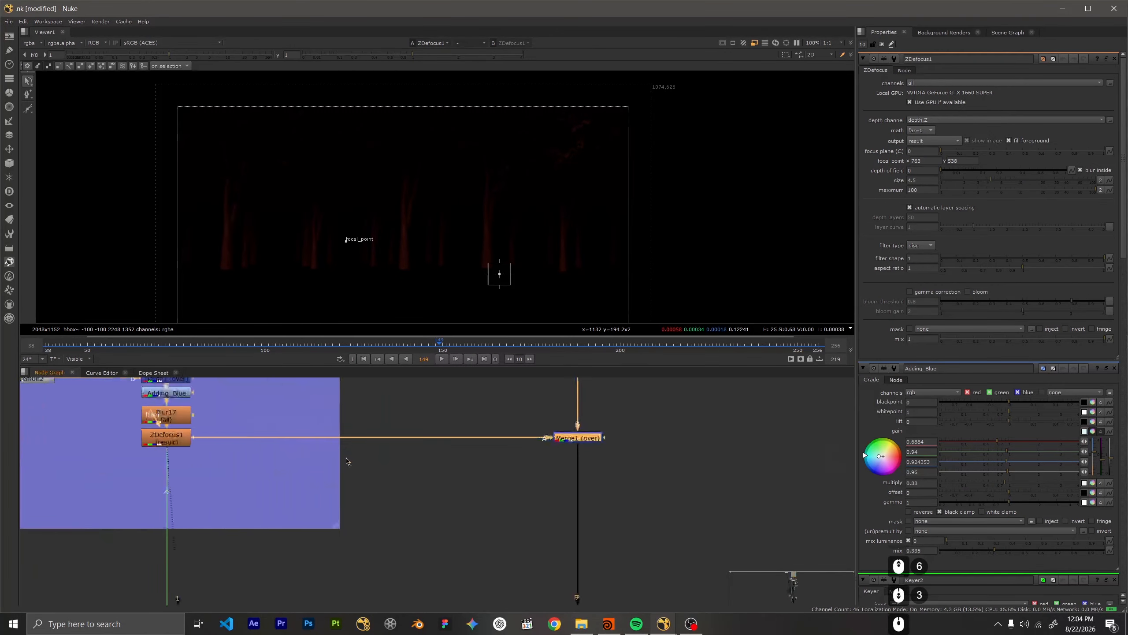
scroll(444, 467, up, 2)
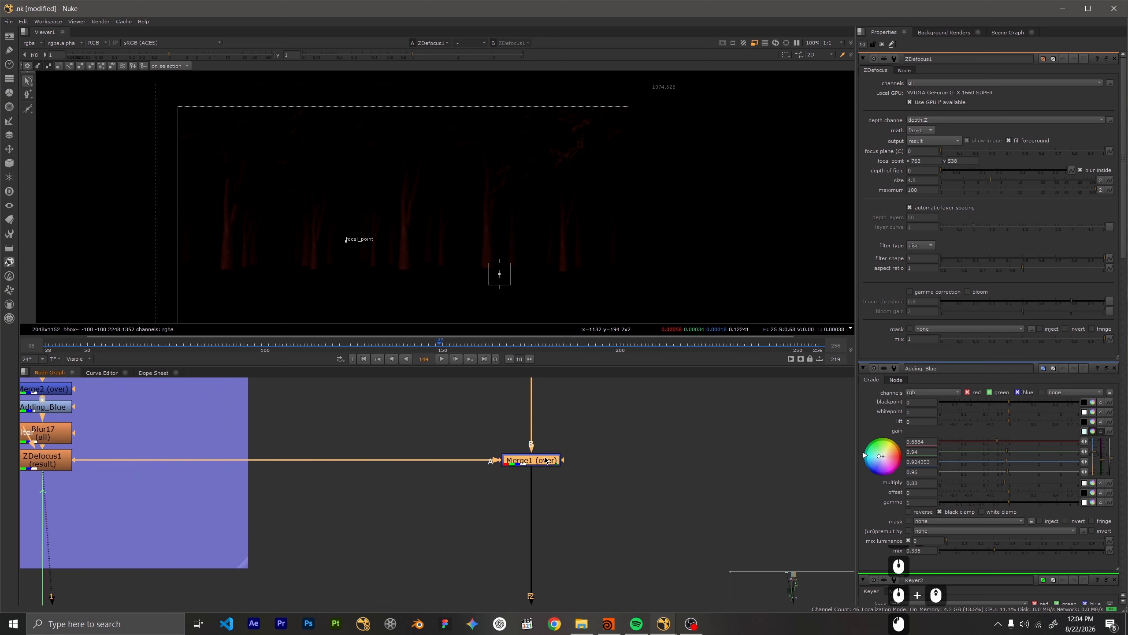
click(579, 438)
key(1)
scroll(511, 489, down, 13)
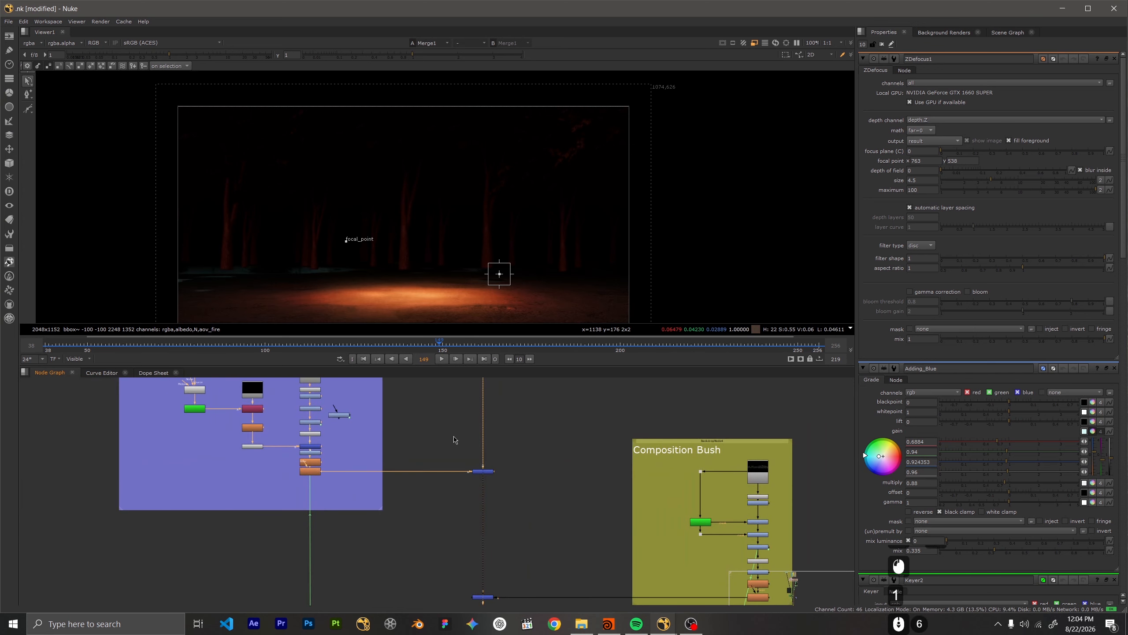
Close all open node property panels and clear the node selection
click(882, 44)
triple_click(862, 46)
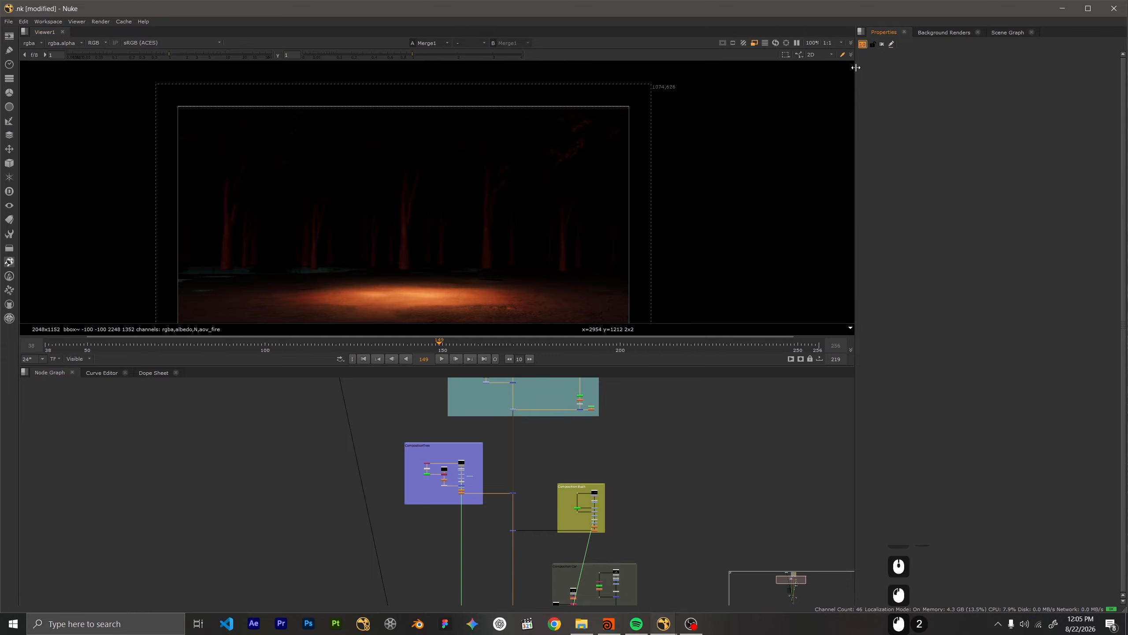
text(1)
click(741, 490)
Examine the tree trunks and the lit ground in the Merge1 composite, both close up and at full frame
middle_drag(548, 475, 430, 444)
scroll(389, 445, up, 2)
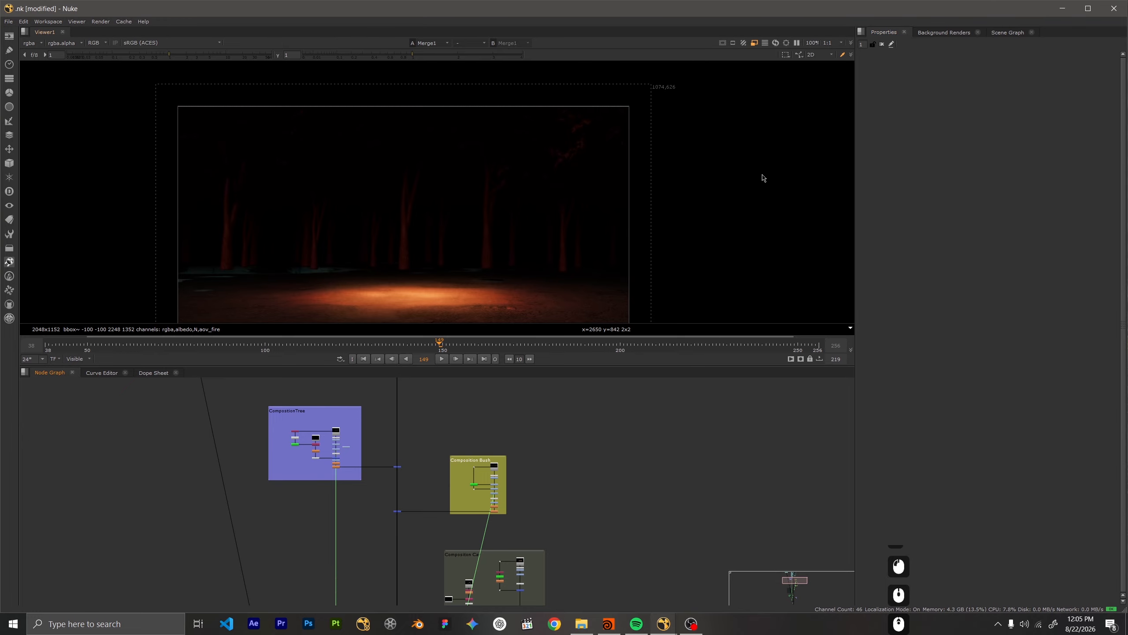
scroll(455, 229, down, 3)
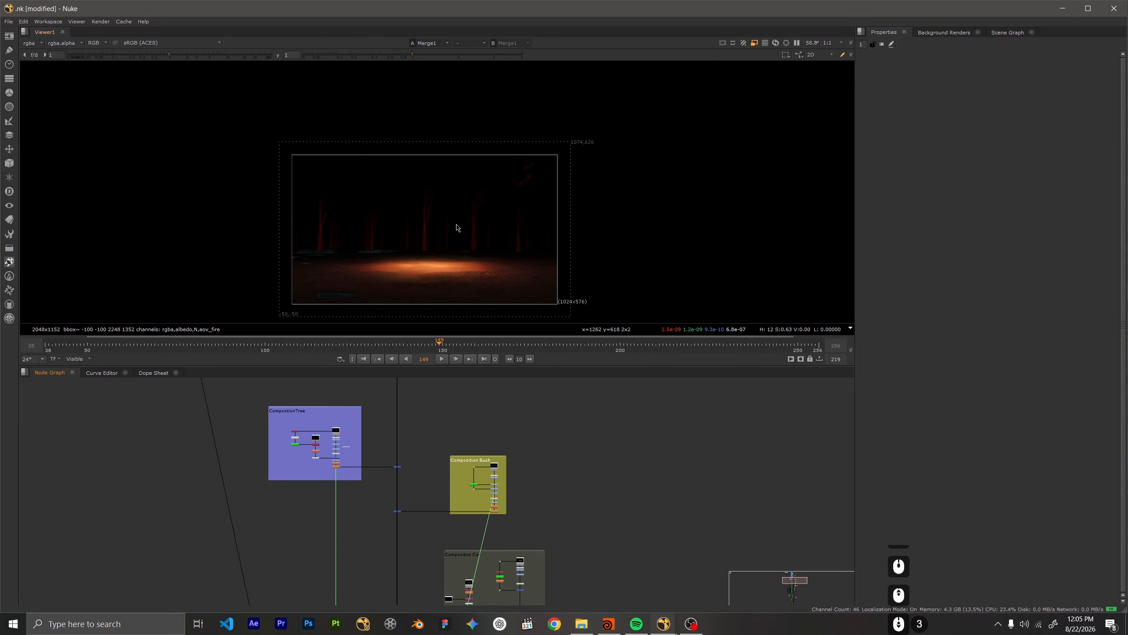
scroll(423, 212, up, 1)
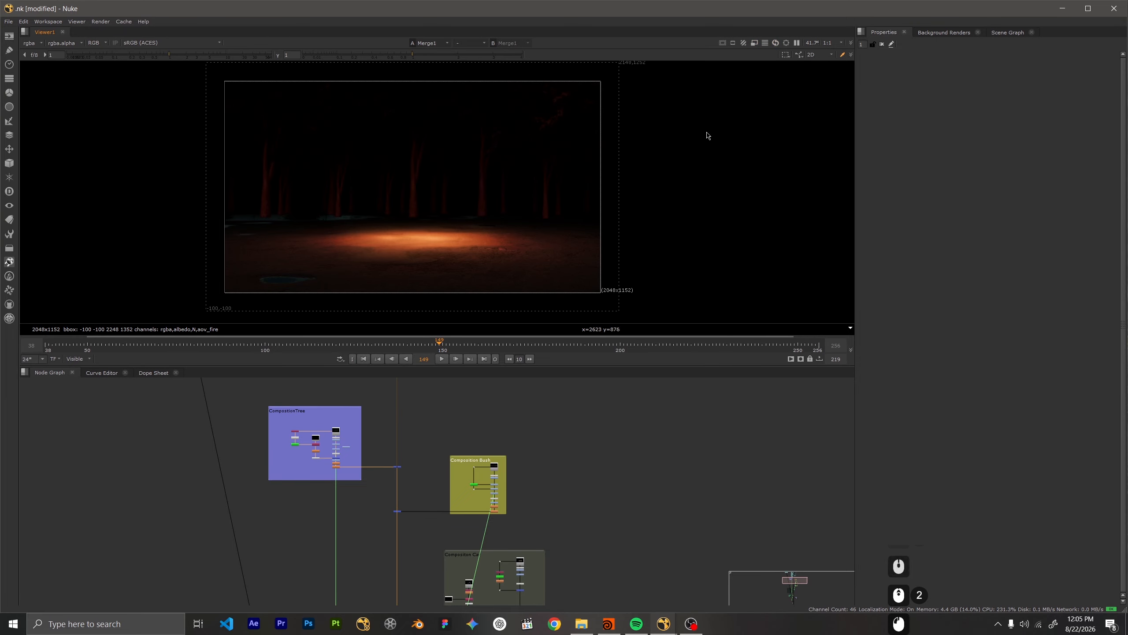
scroll(489, 254, up, 2)
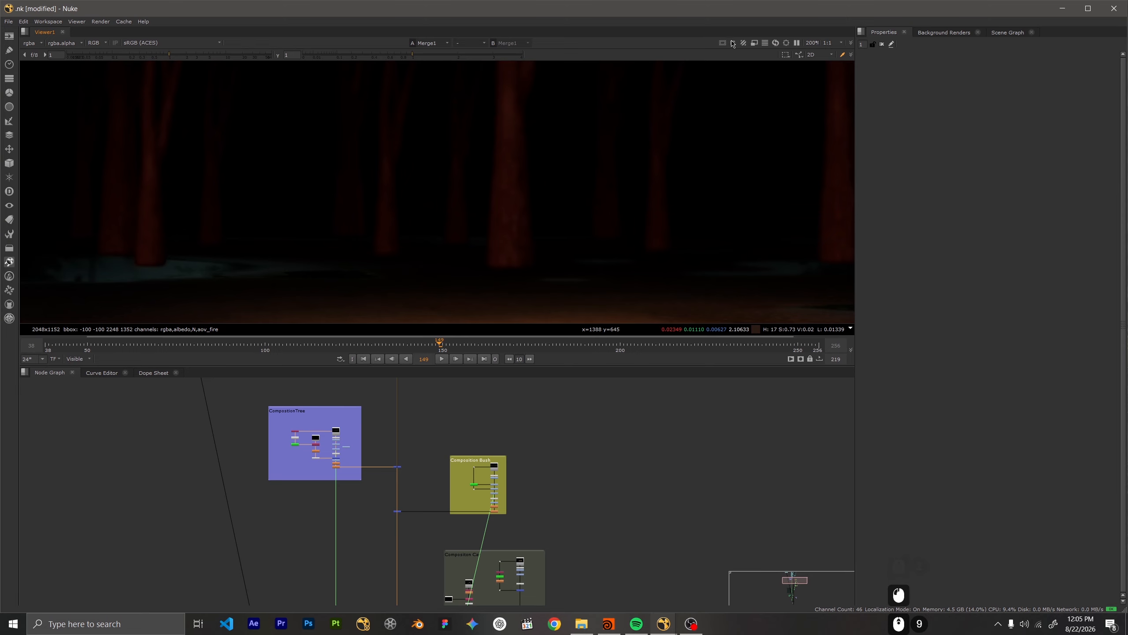
scroll(523, 259, down, 7)
scroll(546, 275, down, 2)
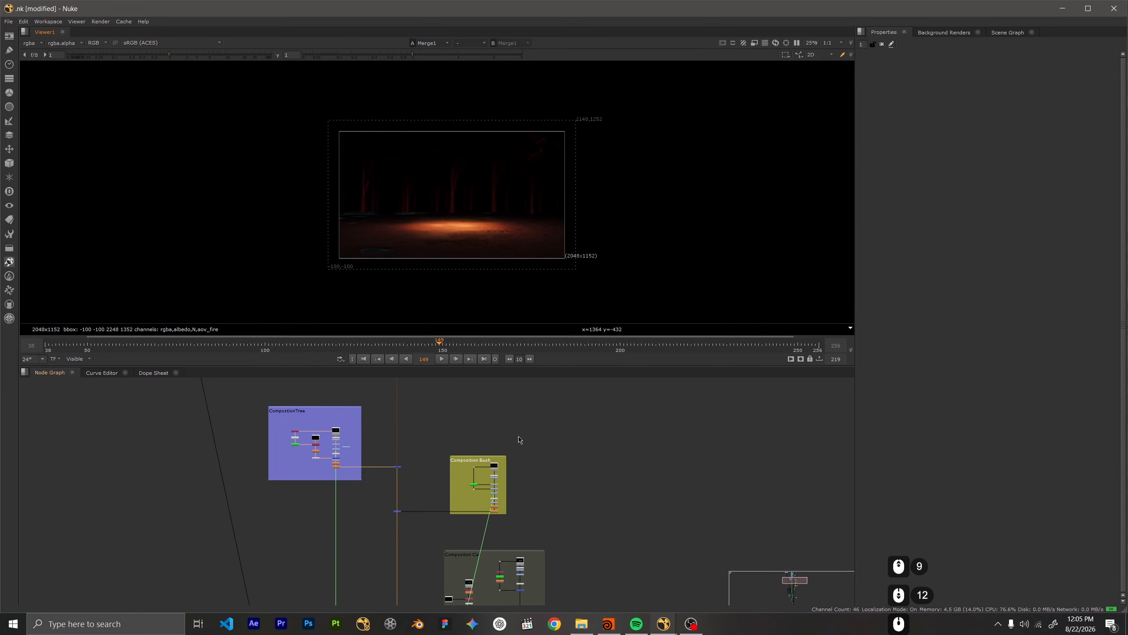
Display the Bush1 render and the Unpremult2 output of the Composition Bush group in the viewer
scroll(454, 491, up, 4)
scroll(525, 461, up, 3)
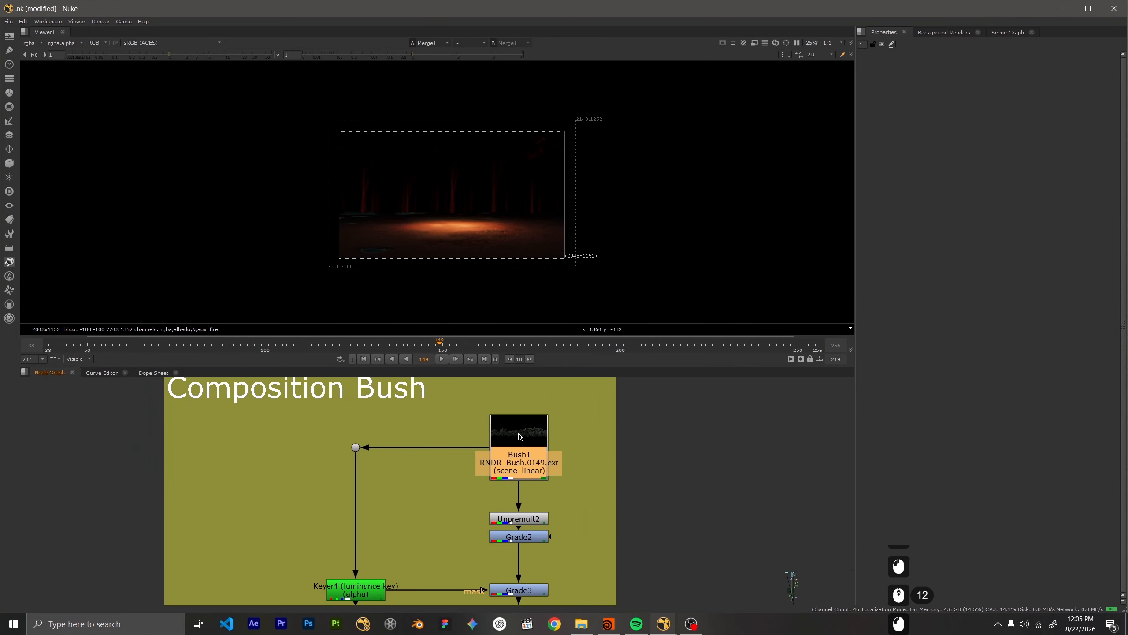
key(1)
scroll(528, 463, down, 3)
scroll(528, 462, up, 1)
middle_drag(528, 463, 518, 434)
click(510, 474)
key(1)
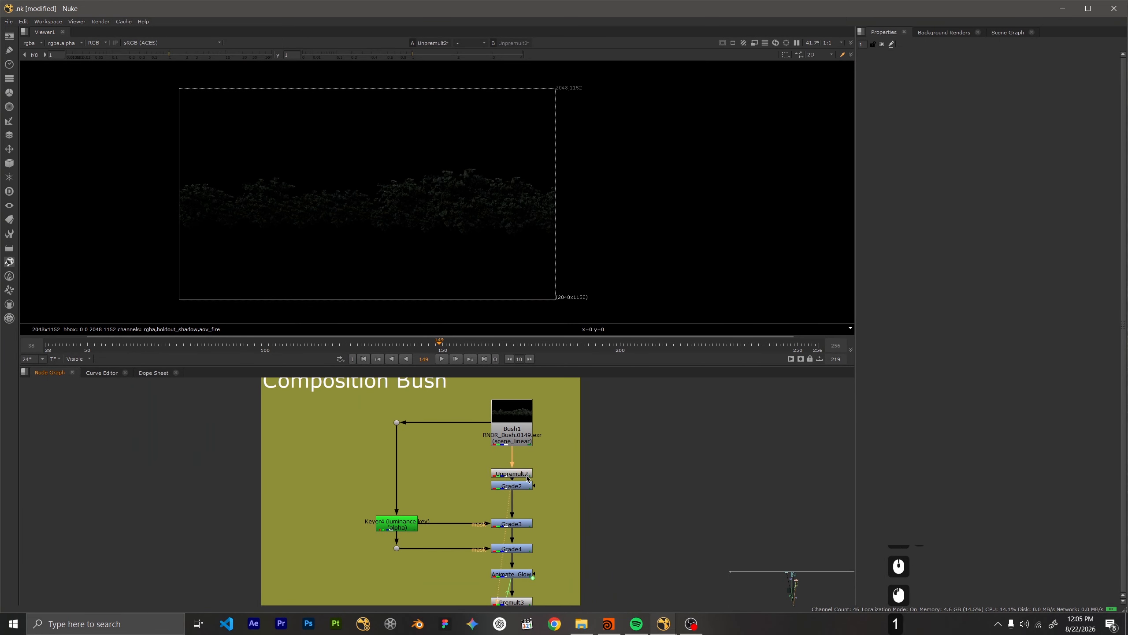
Display the Grade2 output of the bushes, followed by the Grade3 output masked by the luminance key
middle_drag(509, 486, 510, 430)
scroll(510, 430, up, 1)
click(510, 431)
key(1)
scroll(515, 435, up, 1)
middle_drag(522, 482, 511, 436)
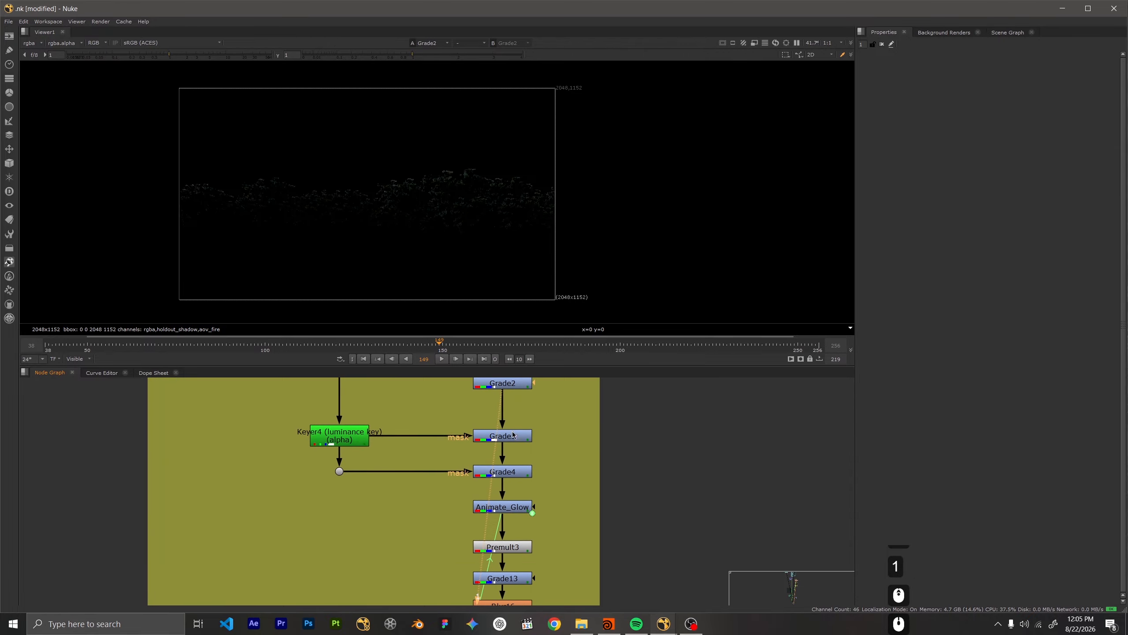
click(509, 434)
key(1)
middle_drag(567, 475, 562, 457)
scroll(438, 201, up, 2)
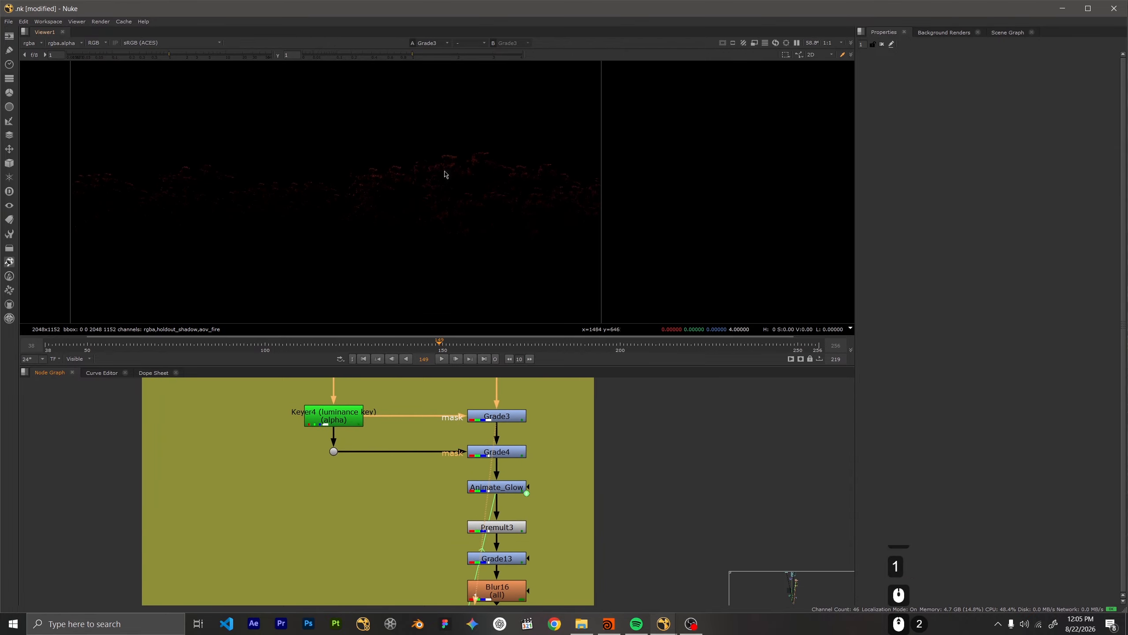
Display the masked Grade4 output and the Animate_Glow output of the bush branch
click(511, 453)
key(1)
scroll(509, 436, up, 1)
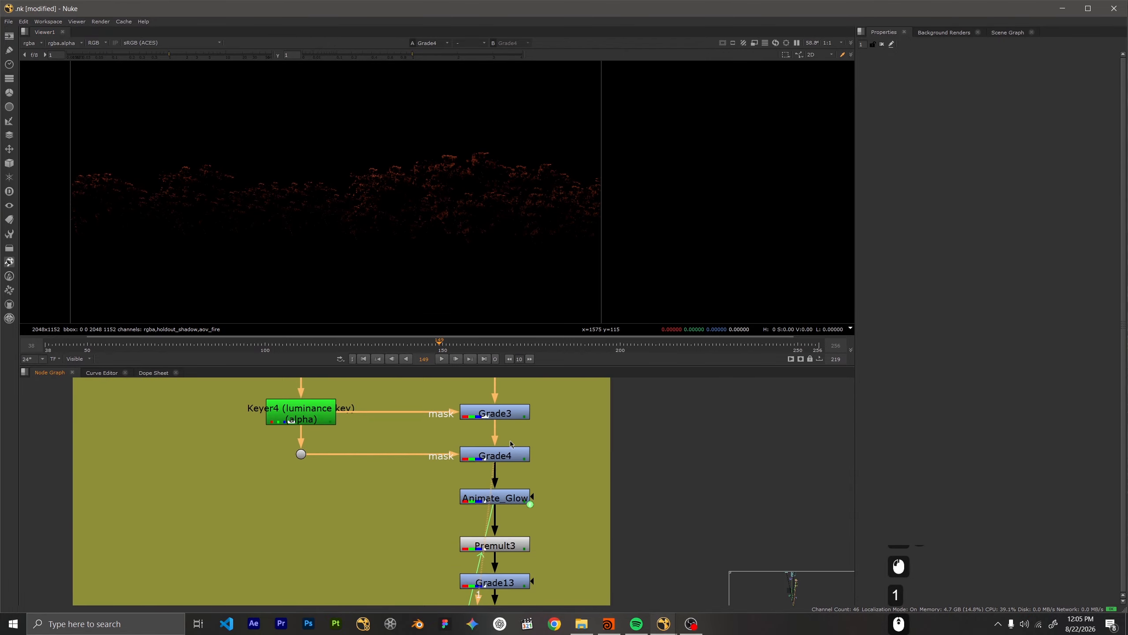
middle_drag(547, 468, 546, 428)
click(511, 459)
key(1)
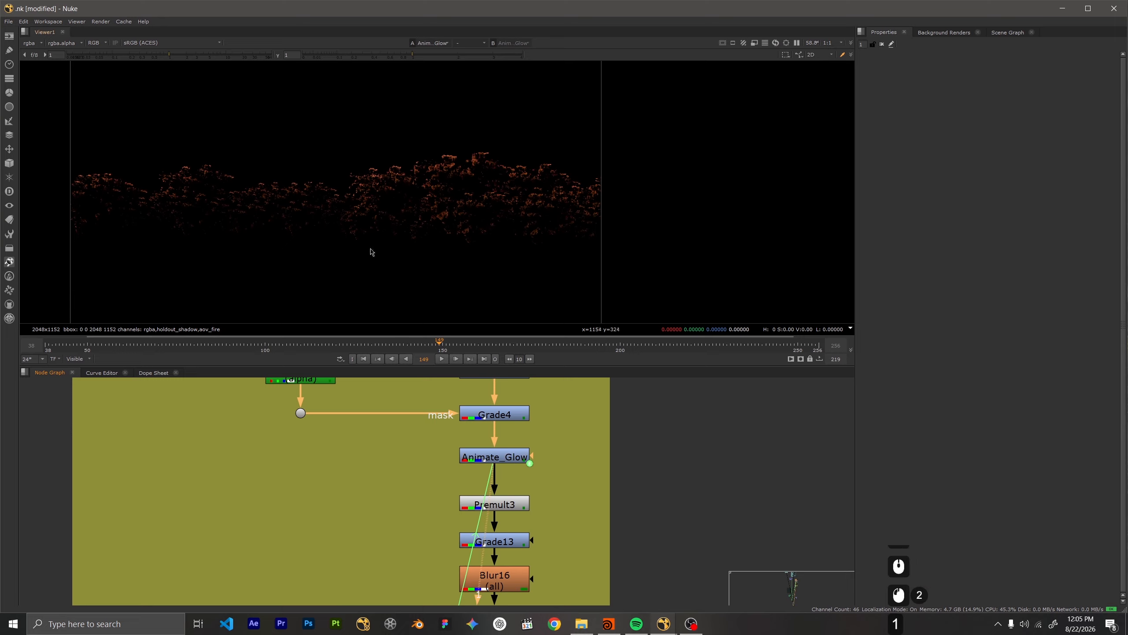
Trace the links down the node graph past the Adding Glow group and return to the Composition Bush group
scroll(346, 505, down, 6)
scroll(320, 507, down, 7)
middle_drag(299, 509, 644, 385)
middle_drag(504, 519, 436, 355)
middle_drag(477, 516, 456, 411)
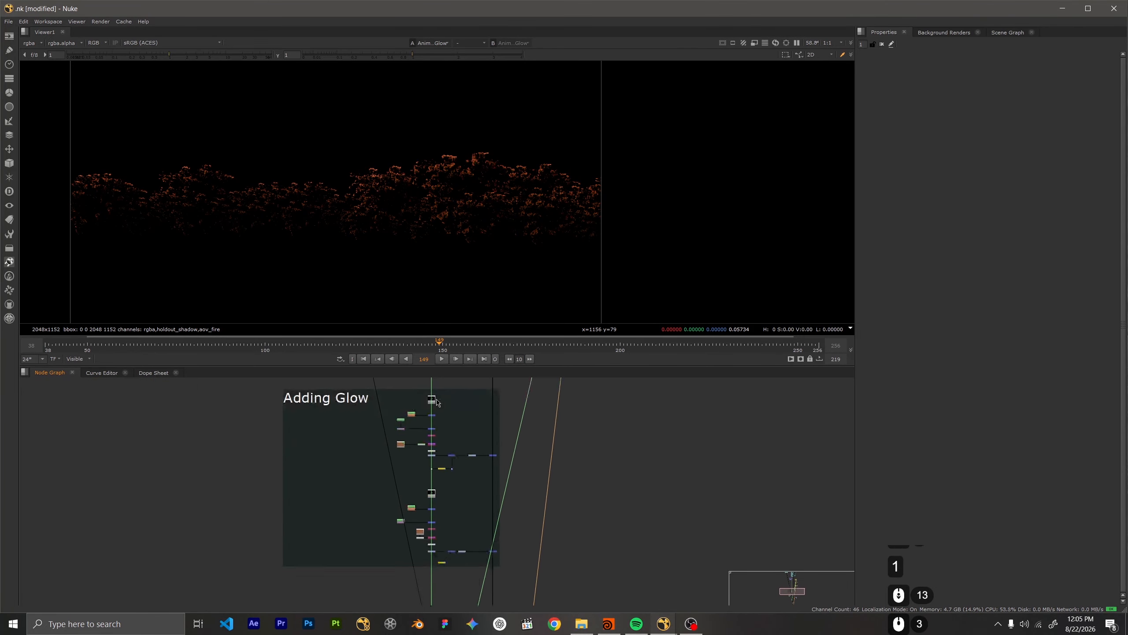
scroll(456, 427, down, 5)
scroll(431, 573, up, 1)
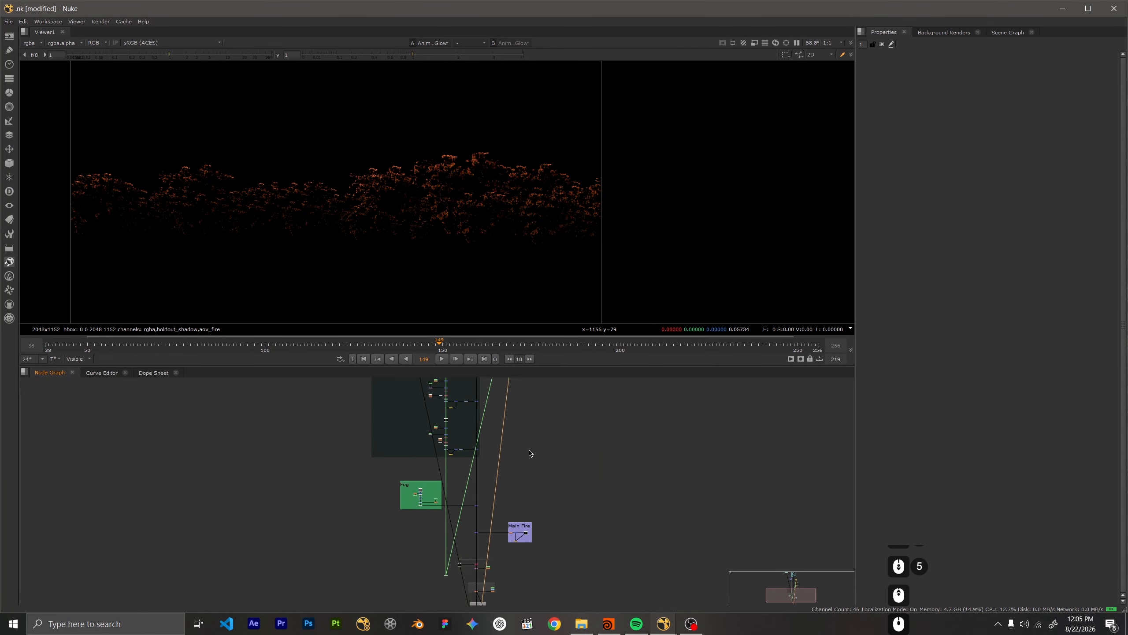
middle_drag(528, 452, 457, 589)
middle_drag(483, 402, 513, 494)
scroll(488, 458, up, 11)
scroll(457, 475, up, 5)
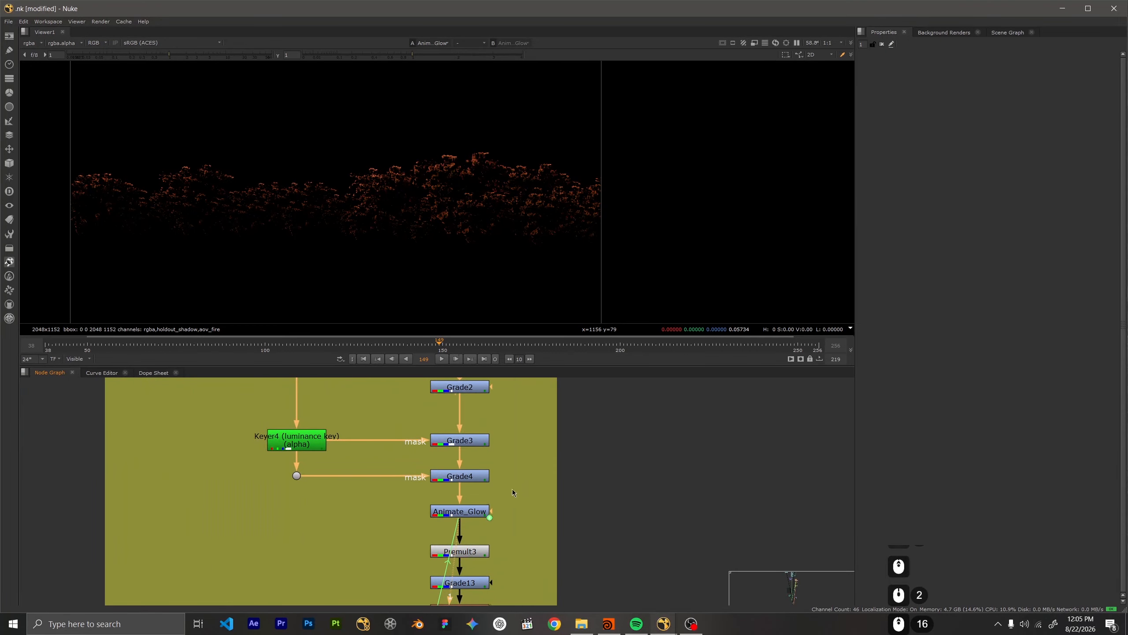
Display Premult3, Grade13, Blur16 and ZDefocus2 of the bush branch one after another and examine the defocused bushes
key(1)
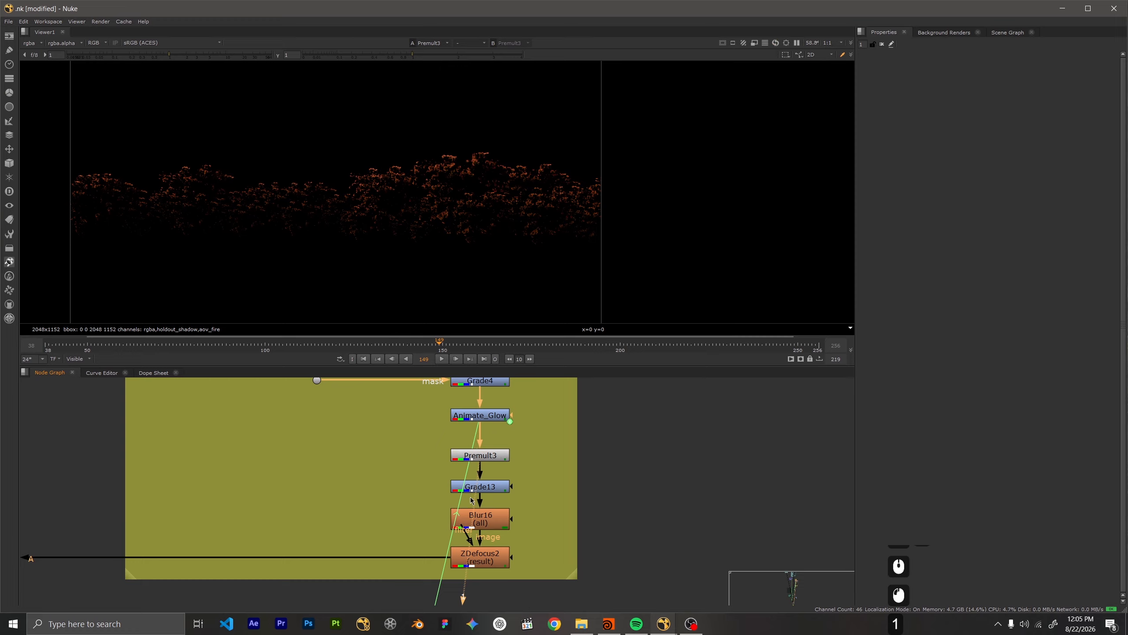
key(1)
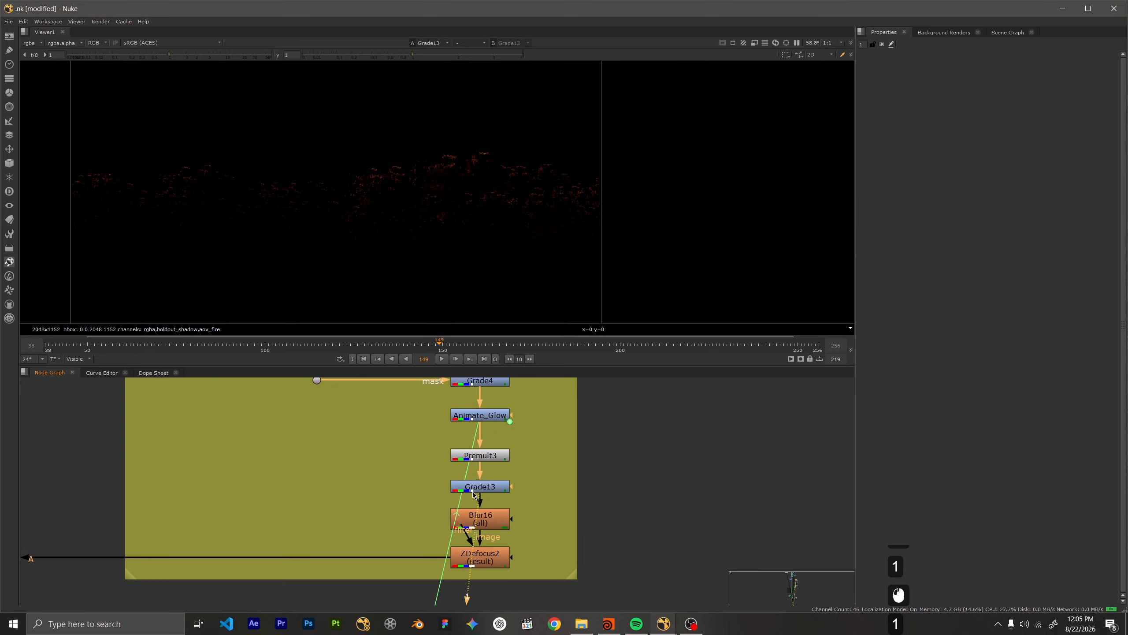
click(503, 522)
key(1)
click(490, 565)
key(1)
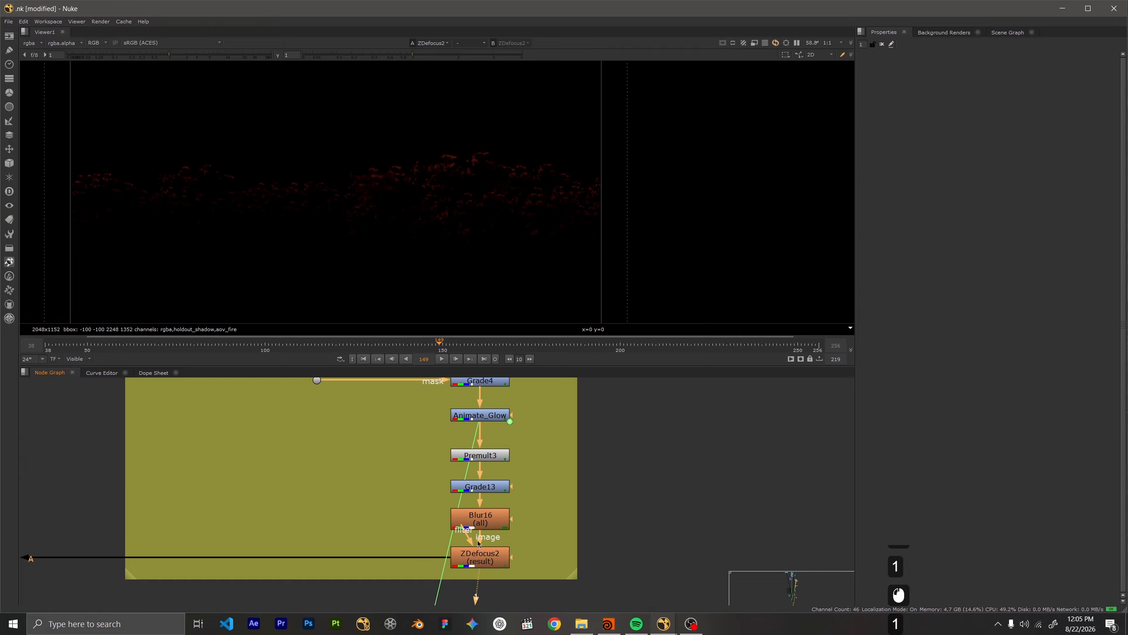
scroll(315, 434, down, 4)
scroll(441, 168, up, 3)
scroll(498, 215, up, 4)
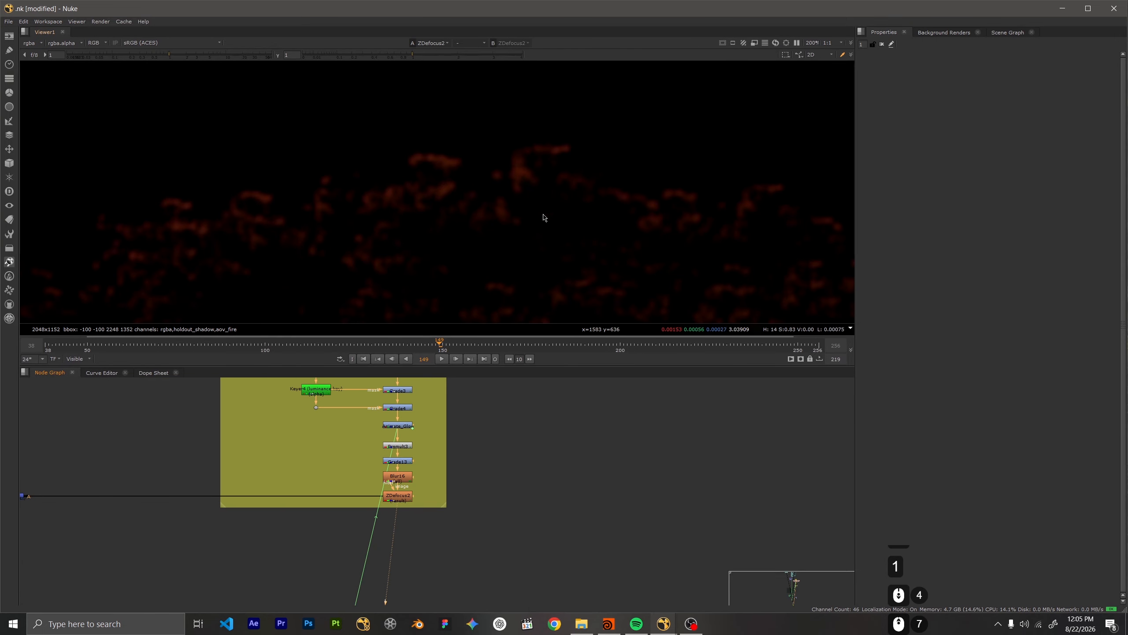
scroll(426, 200, down, 8)
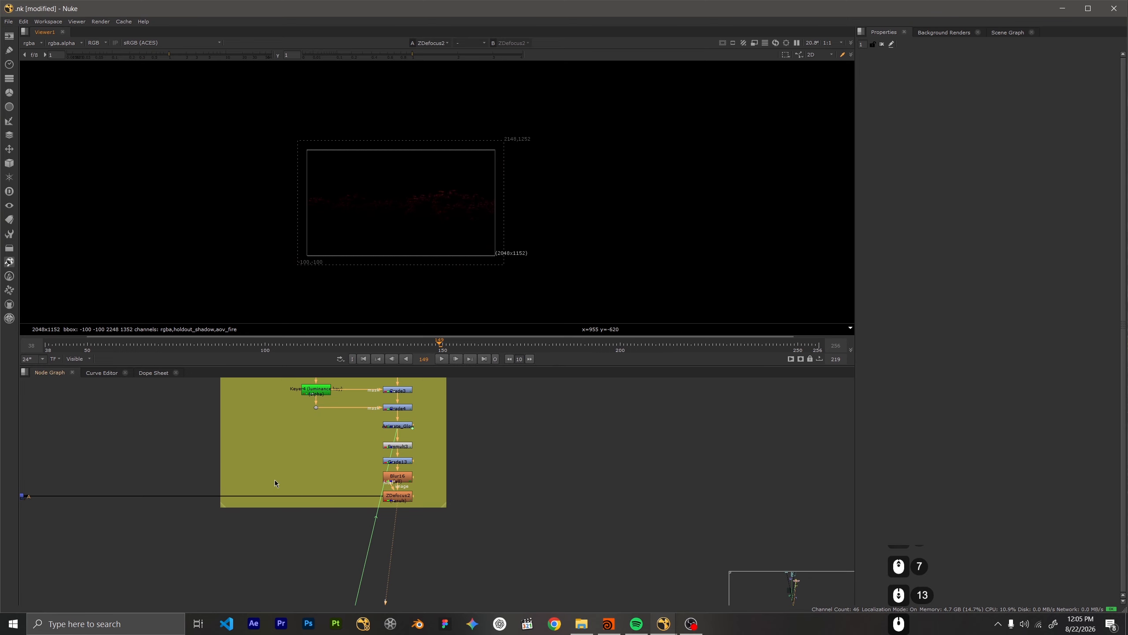
Display the Merge3 composite and examine the bushes among the trees close up
scroll(225, 491, down, 5)
scroll(502, 475, up, 10)
click(462, 451)
key(1)
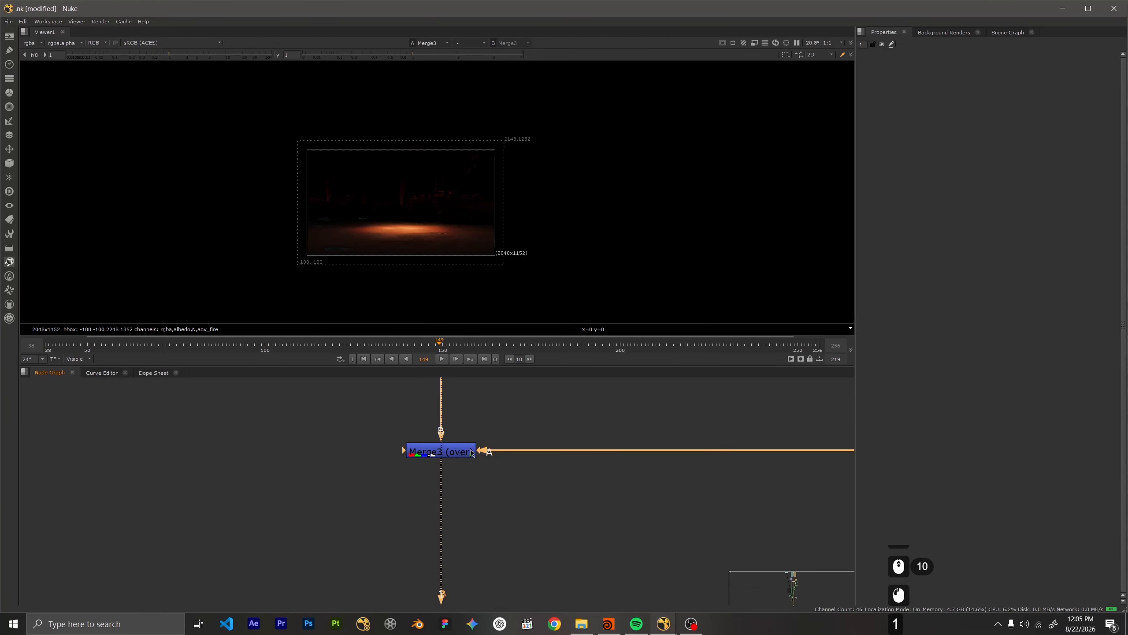
scroll(422, 198, up, 8)
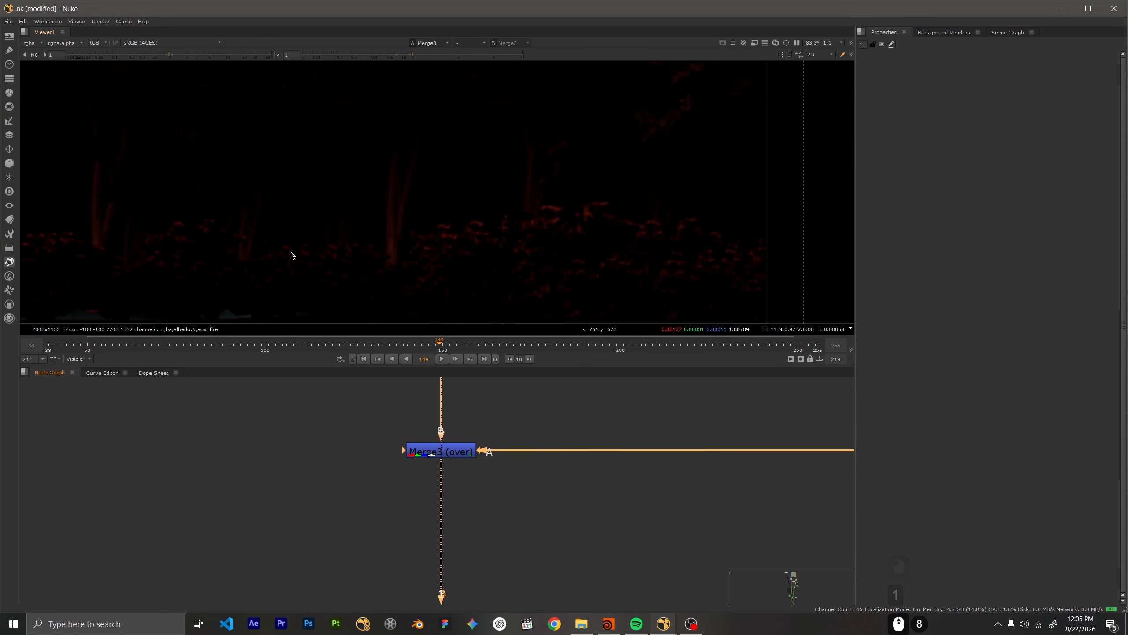
scroll(378, 266, down, 7)
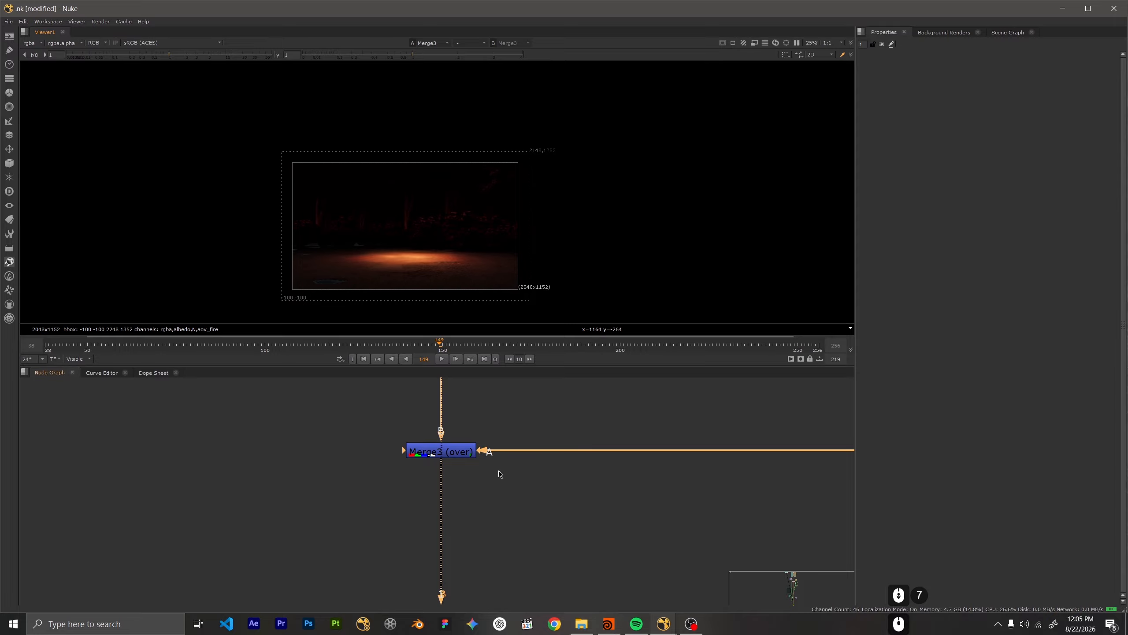
Locate the Compositon Car group in the node graph, display the Car_Render1 output and examine the car close up
scroll(546, 488, down, 5)
scroll(588, 501, down, 6)
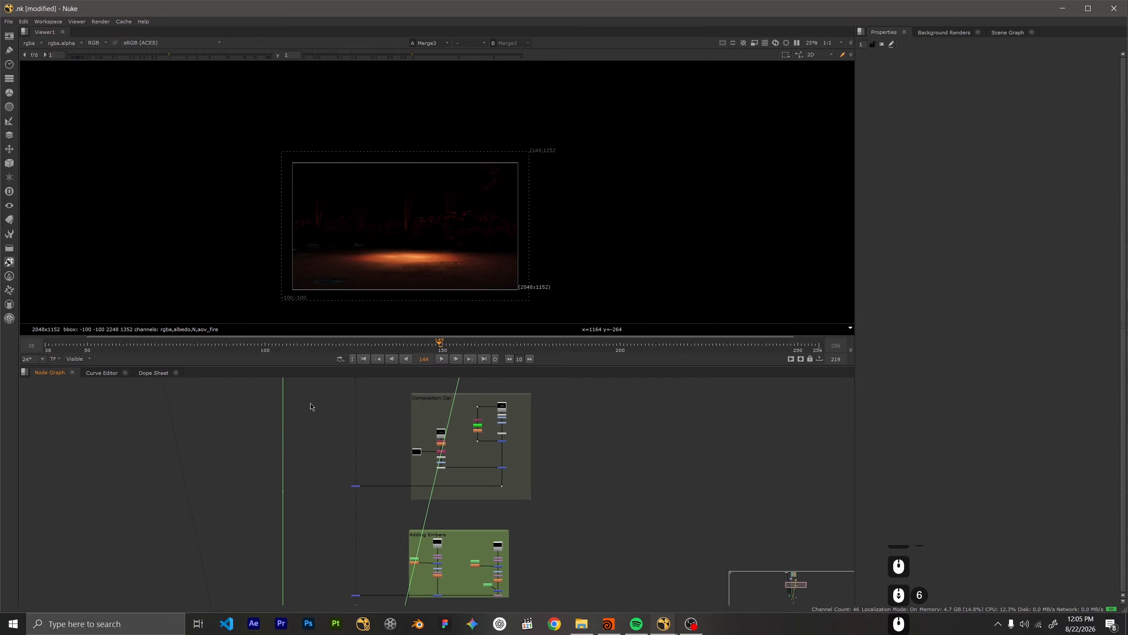
scroll(502, 430, up, 5)
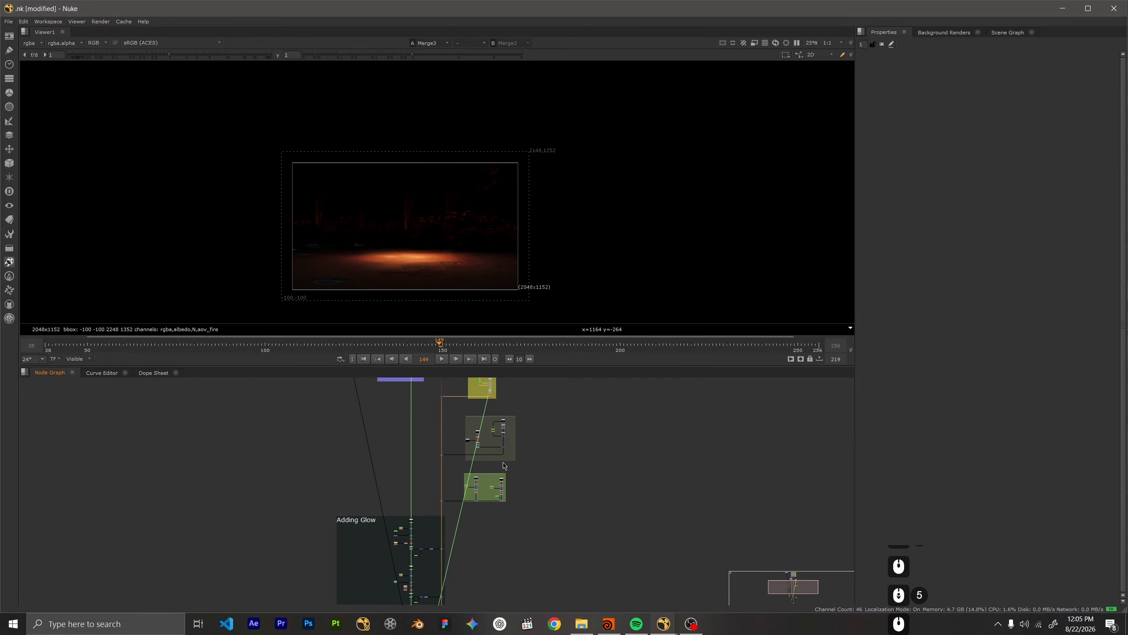
scroll(507, 431, up, 2)
click(509, 432)
key(1)
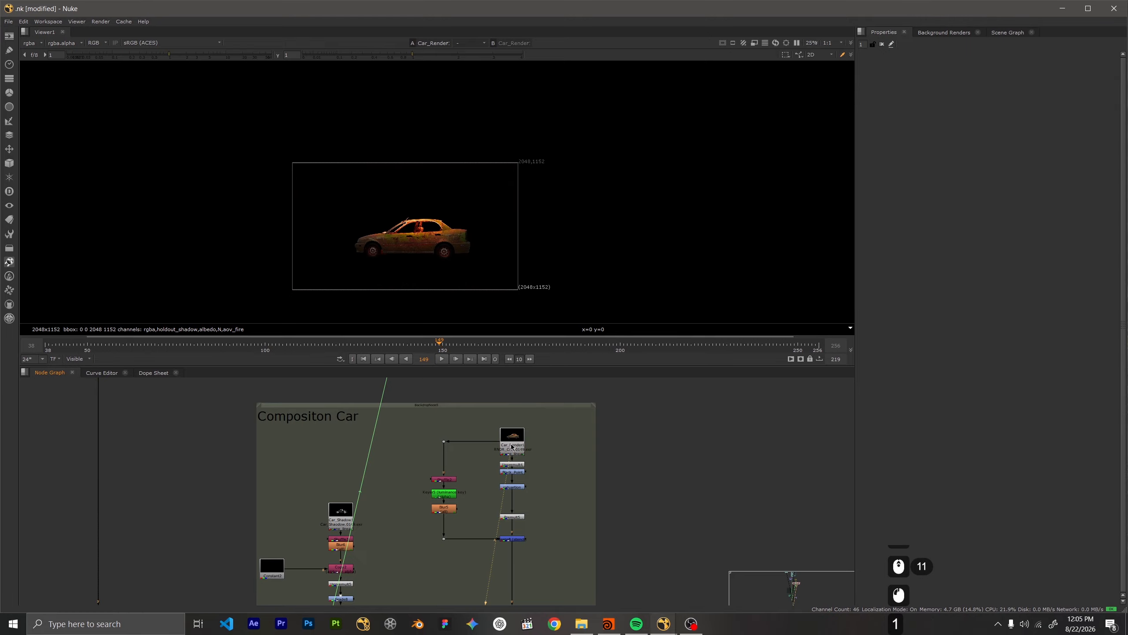
scroll(506, 431, up, 4)
scroll(354, 292, up, 2)
scroll(399, 290, up, 4)
middle_drag(404, 289, 432, 241)
scroll(478, 458, down, 3)
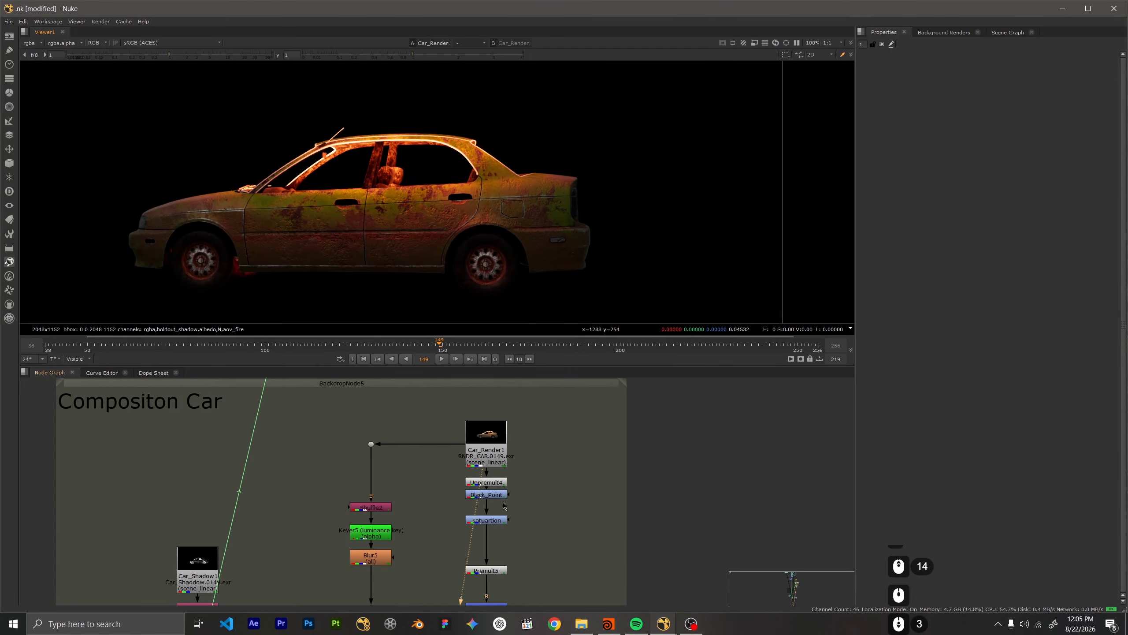
Display the Unpremult4 output of the car branch and examine the car's roof and rear edges close up
middle_drag(501, 503, 496, 459)
click(484, 441)
key(1)
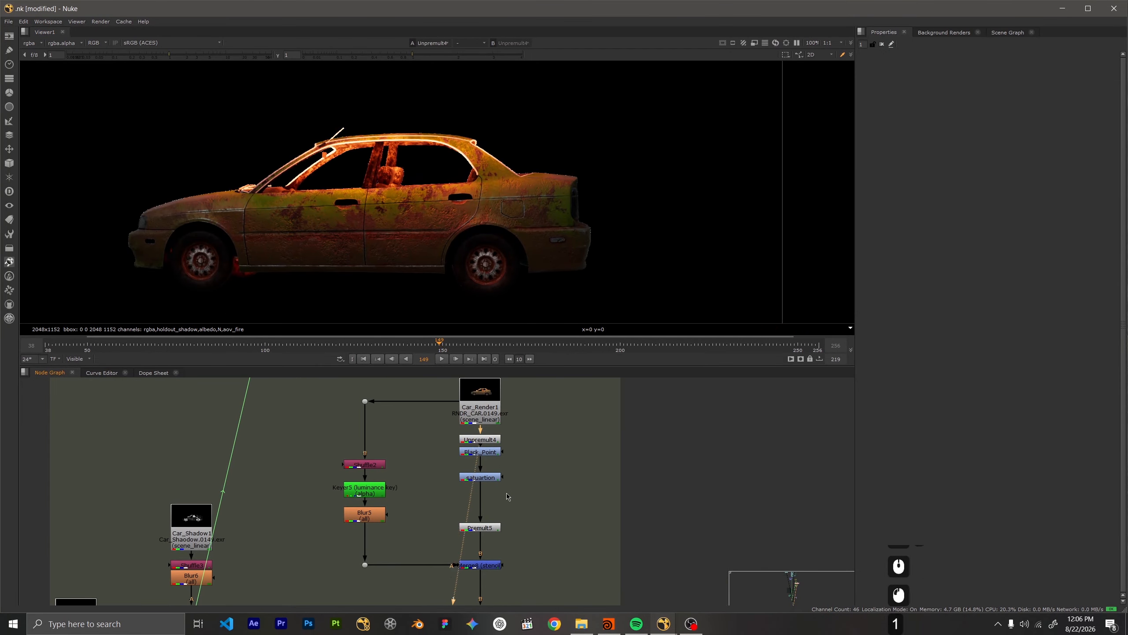
scroll(531, 161, up, 10)
scroll(309, 208, down, 10)
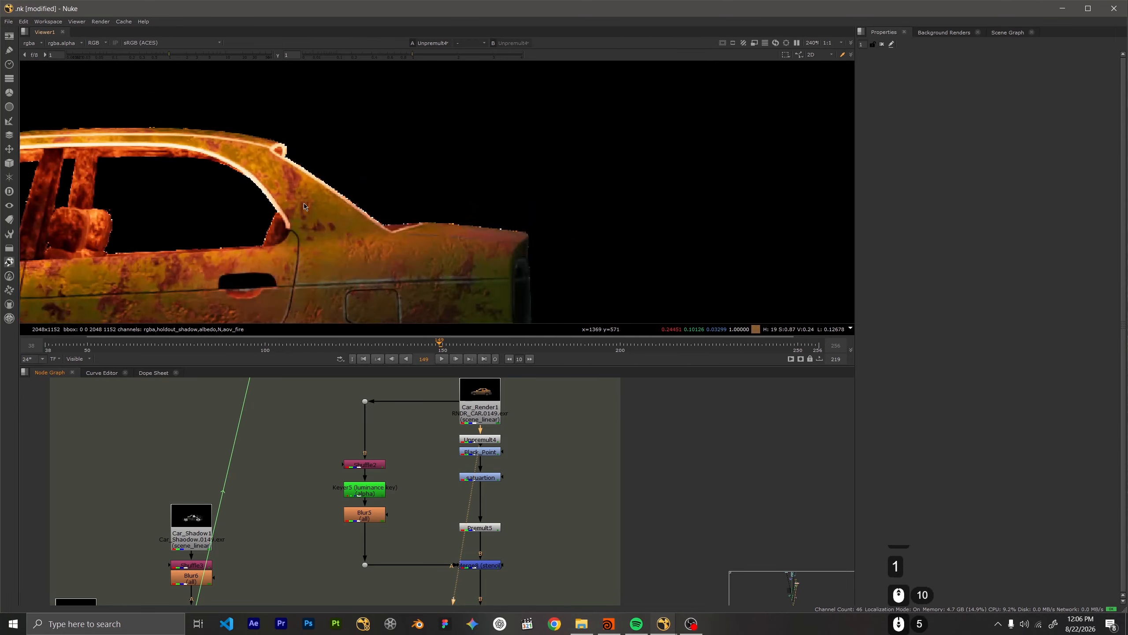
middle_drag(310, 208, 437, 169)
scroll(613, 181, down, 3)
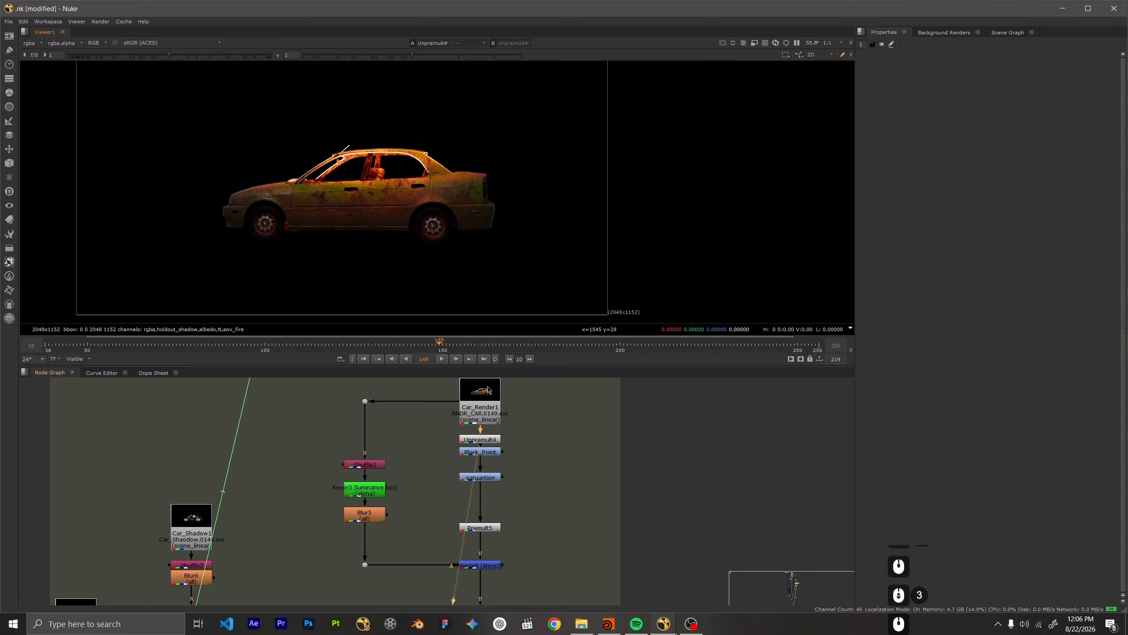
scroll(486, 489, down, 3)
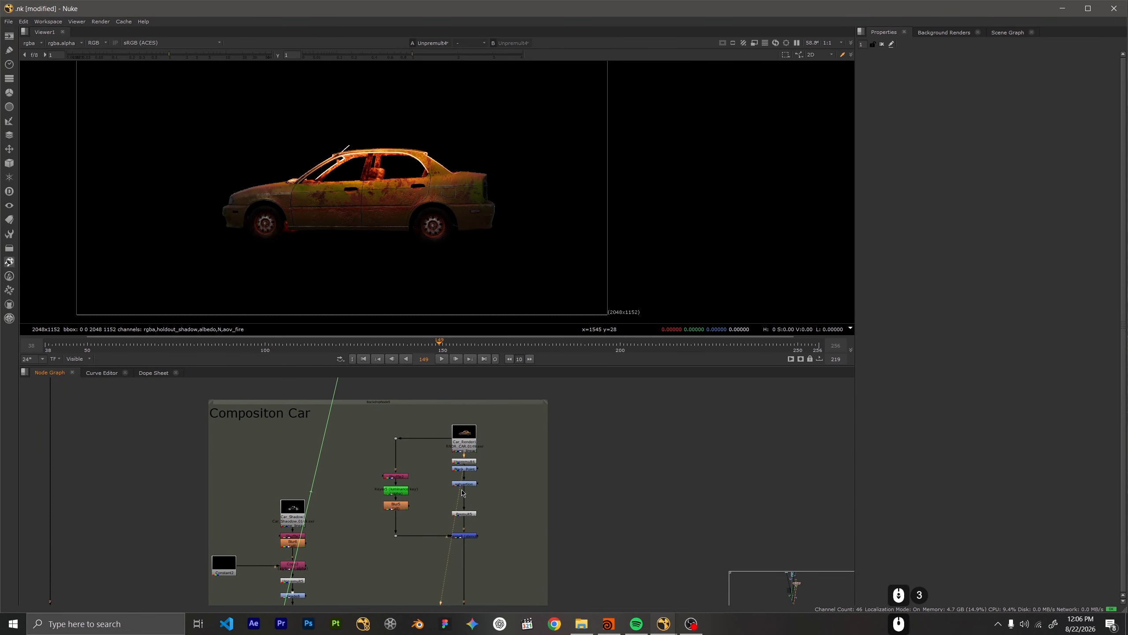
Move the Black_Point node slightly down, between Unpremult4 and satuartion, and open its properties
scroll(462, 495, up, 6)
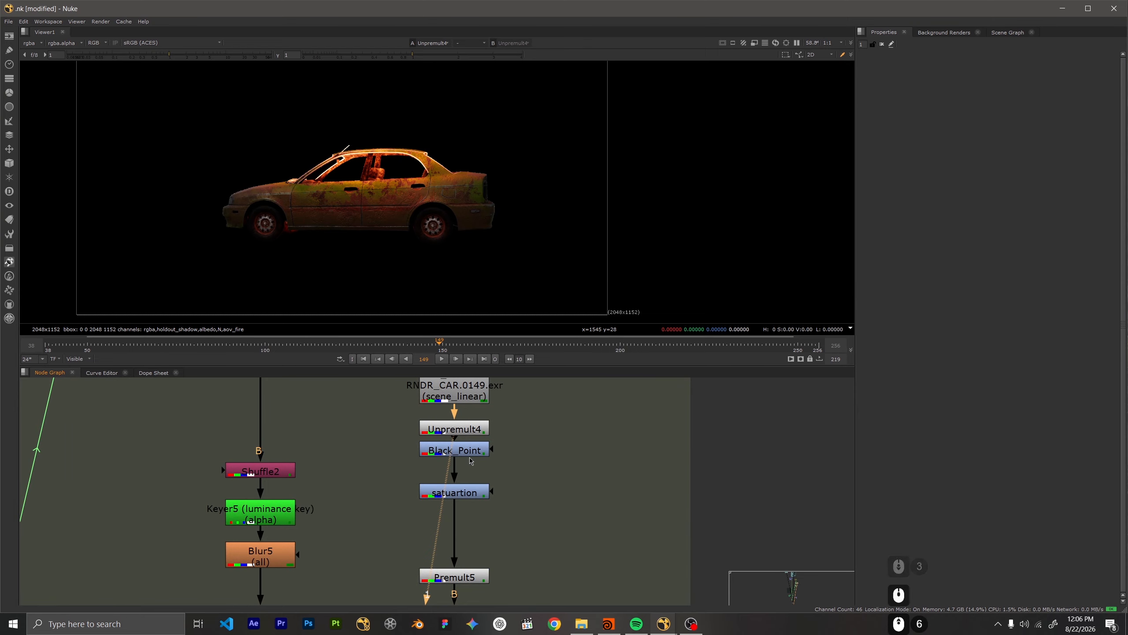
drag(470, 460, 472, 471)
click(495, 457)
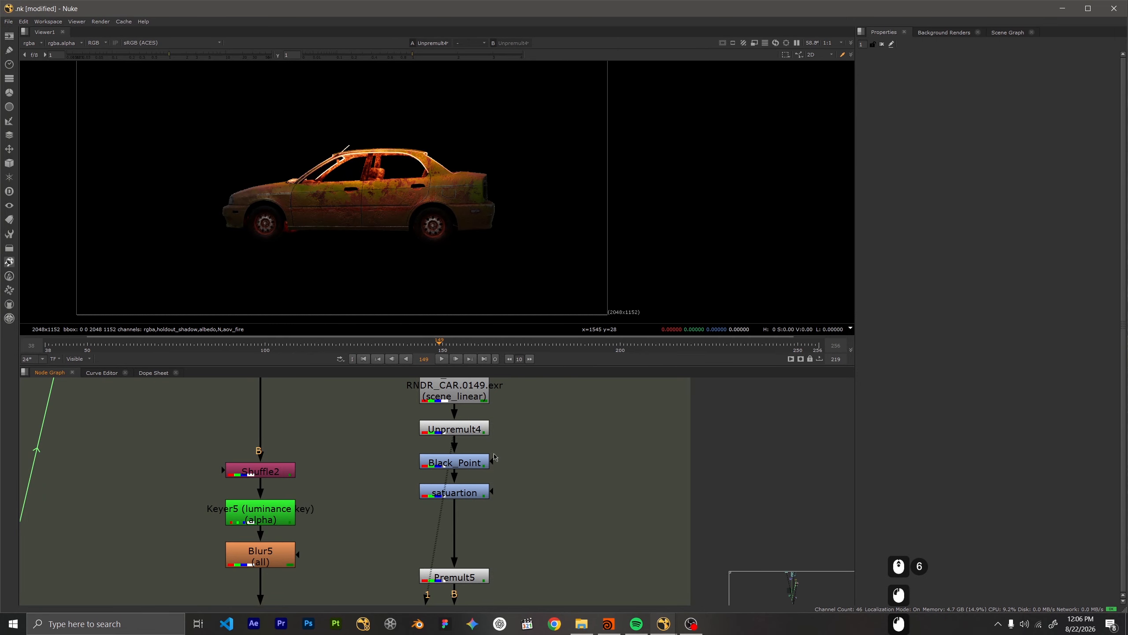
double_click(452, 461)
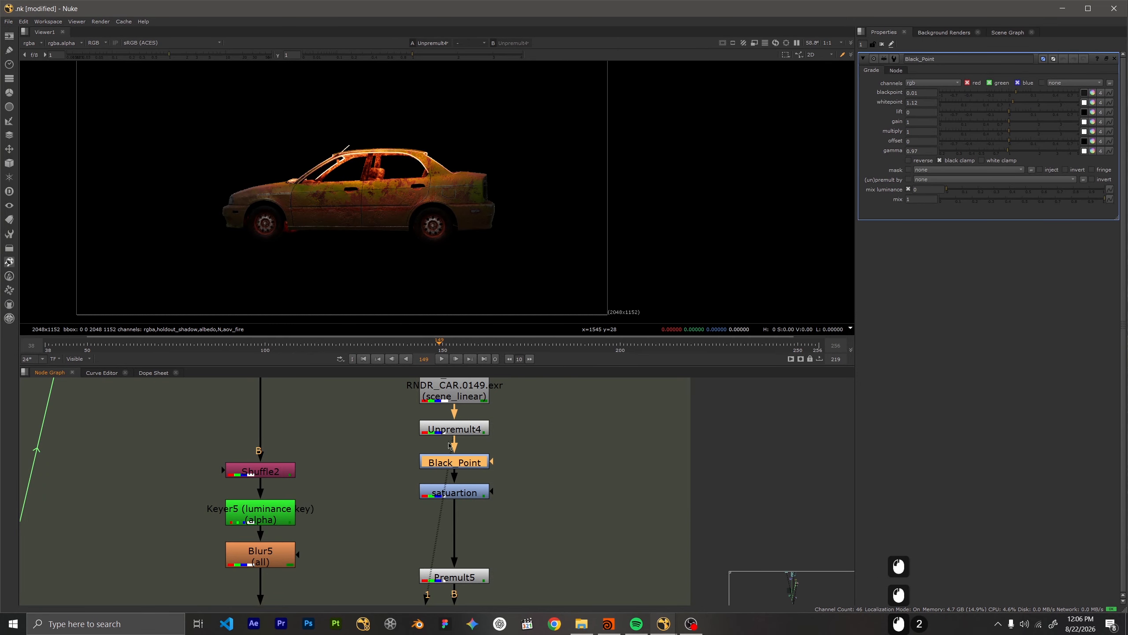
Toggle the Black_Point grade's bypass and display its output on the car close up
key(d)
key(d)
key(d)
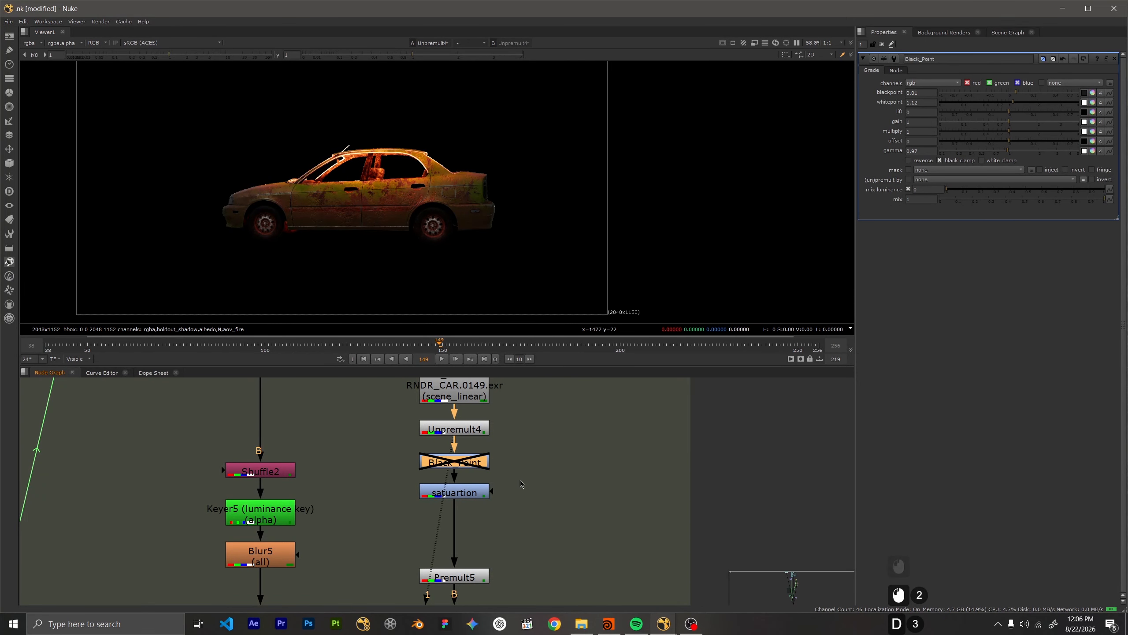
scroll(518, 487, down, 3)
key(1)
scroll(367, 201, up, 5)
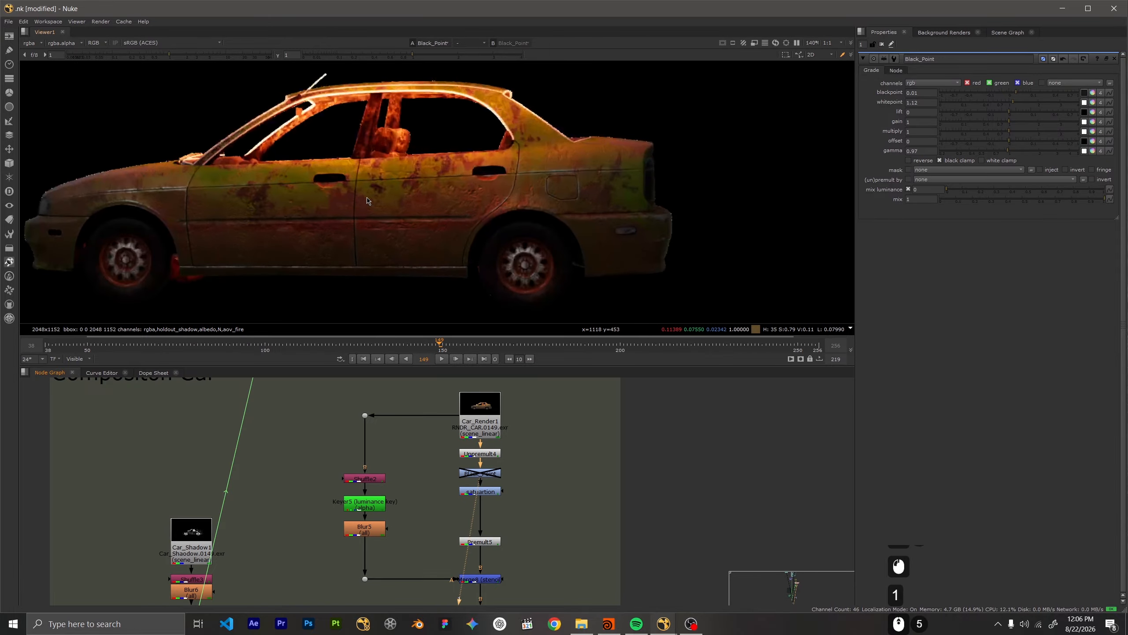
Compare the car with the Black_Point grade off and on, both close up and in full, leaving the grade enabled
key(d)
key(d)
key(d)
scroll(506, 222, up, 5)
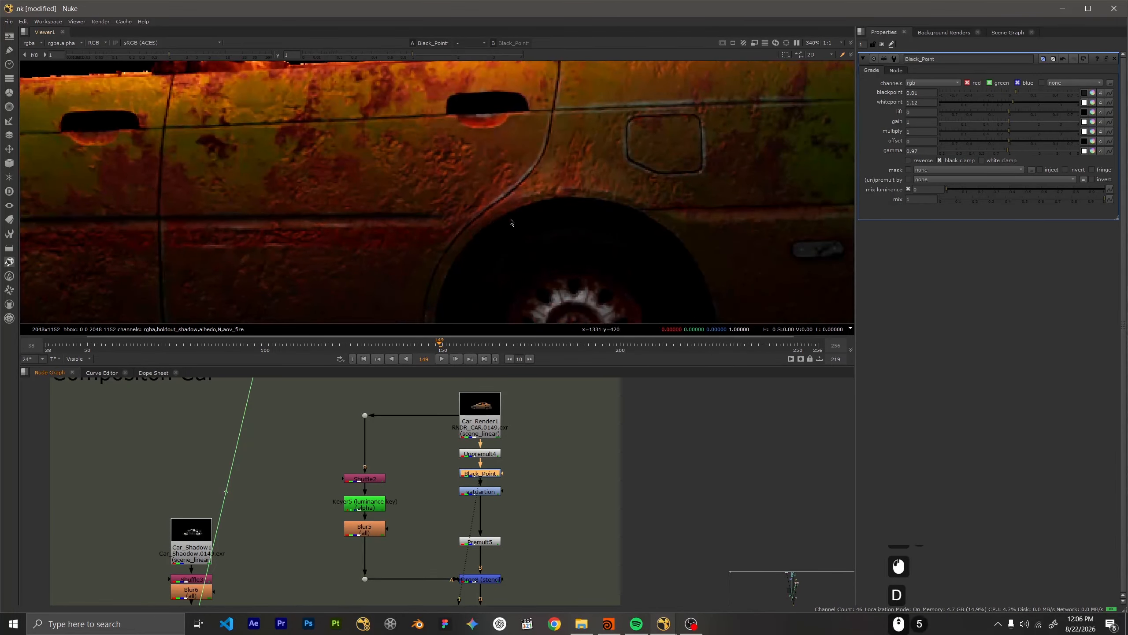
key(d)
key(d)
key(d)
scroll(511, 222, down, 8)
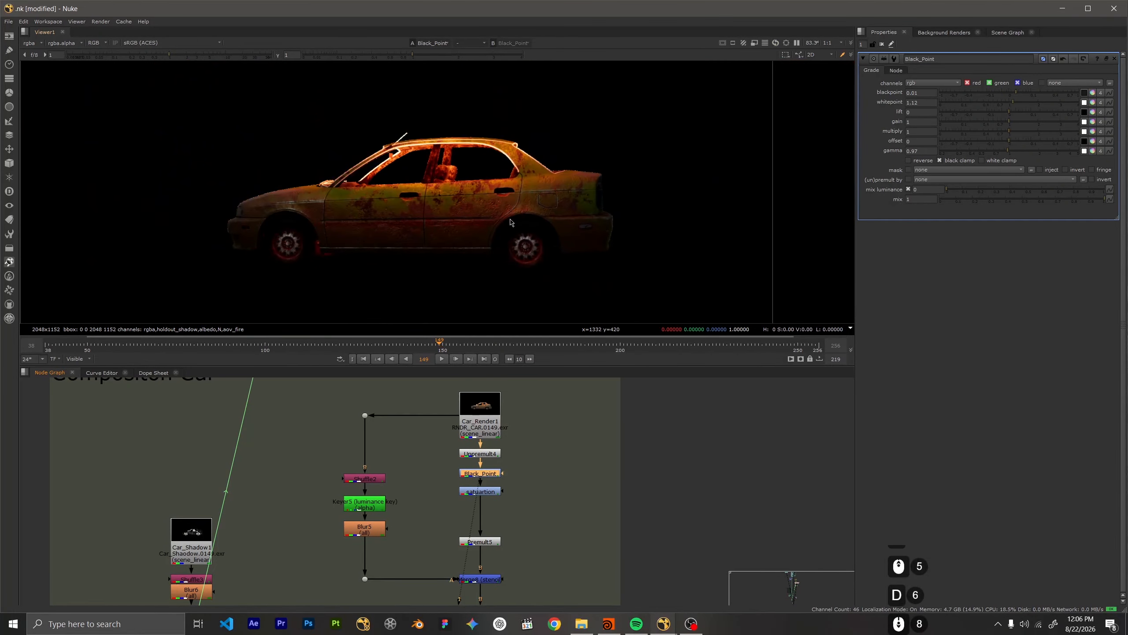
scroll(513, 455, down, 1)
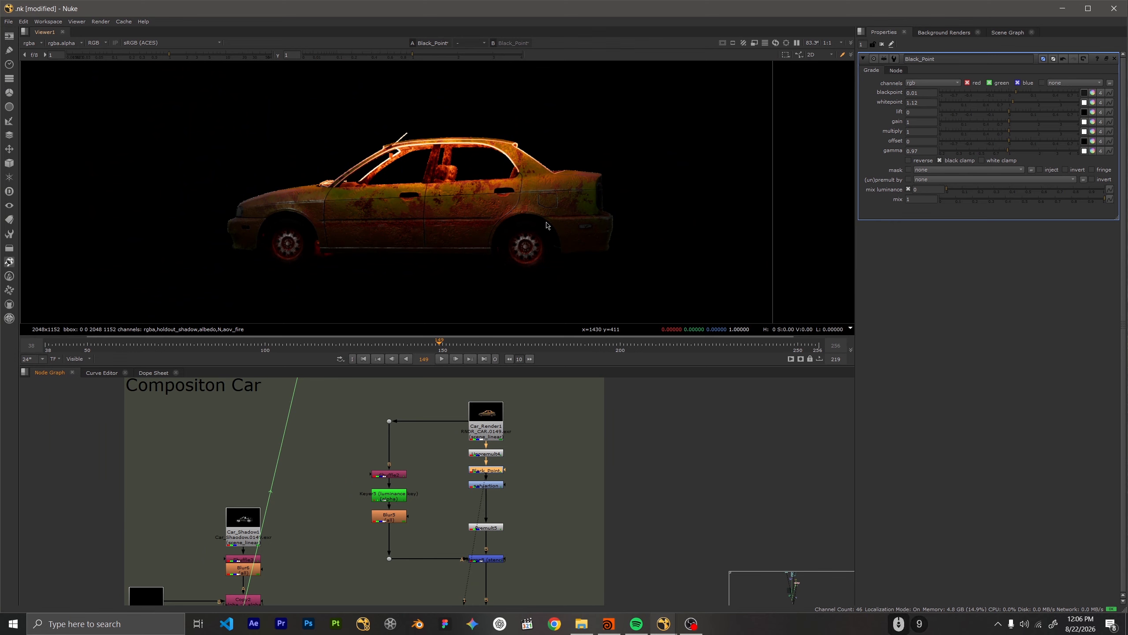
key(d)
key(d)
key(d)
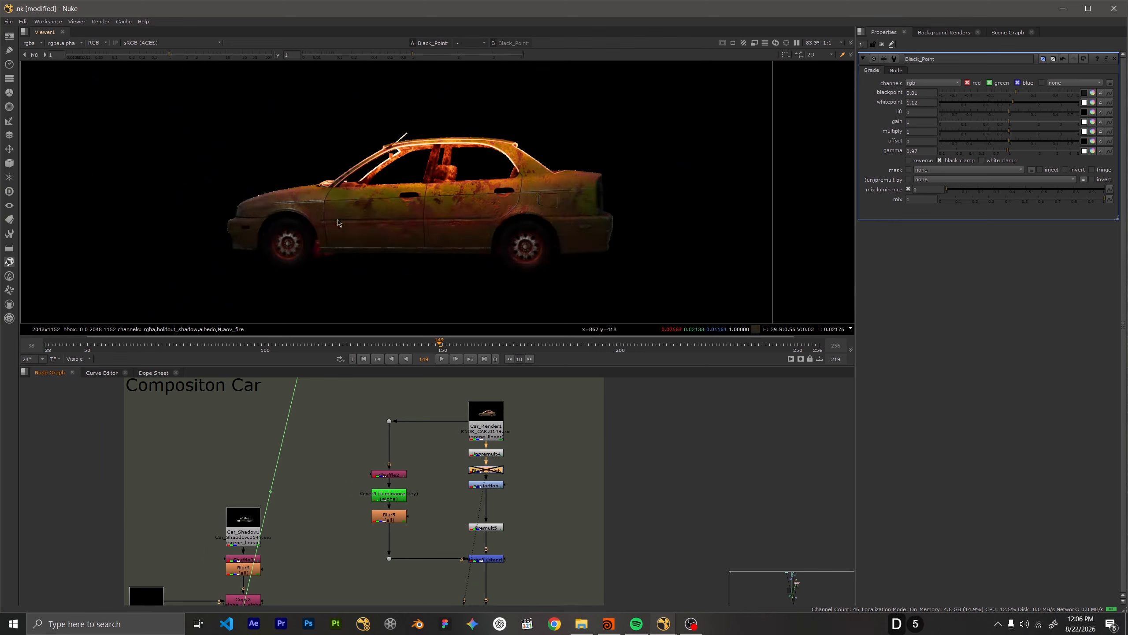
key(d)
key(d)
key(d)
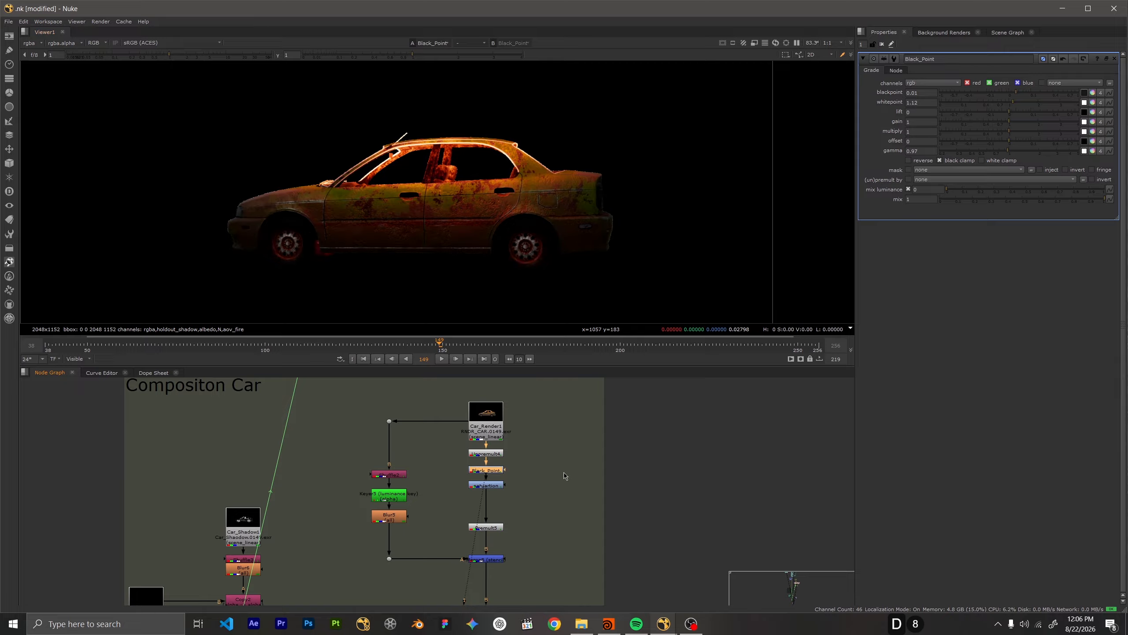
Display the satuartion grade's output and compare the car body with the grade disabled and enabled, leaving it enabled
middle_drag(528, 496, 546, 459)
click(512, 453)
key(1)
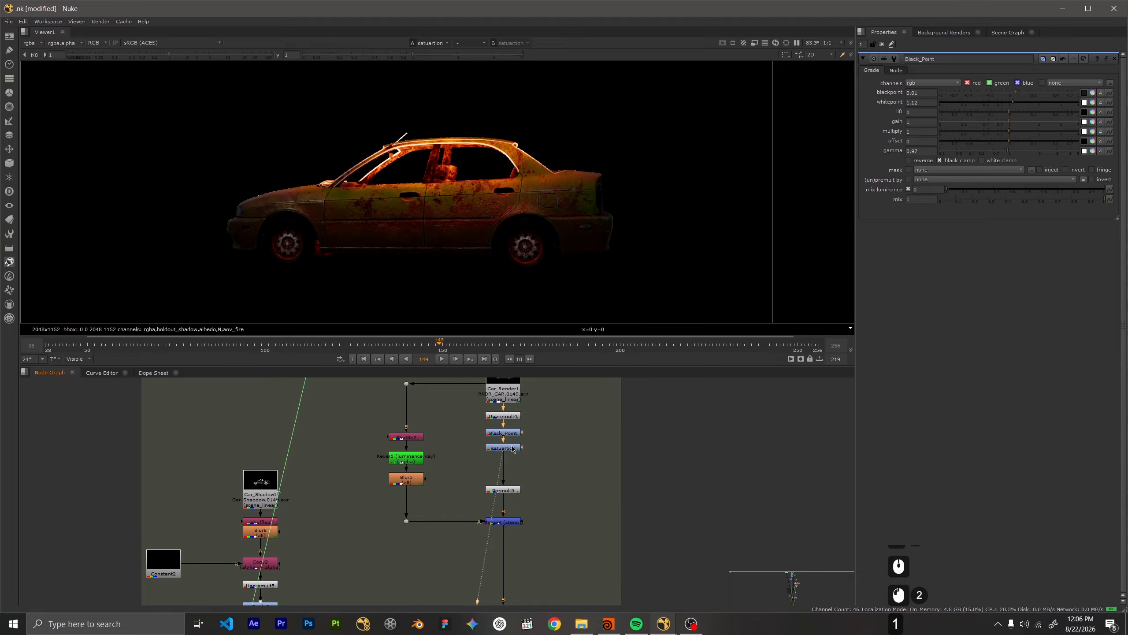
scroll(495, 233, up, 3)
scroll(485, 457, up, 3)
key(d)
key(d)
key(d)
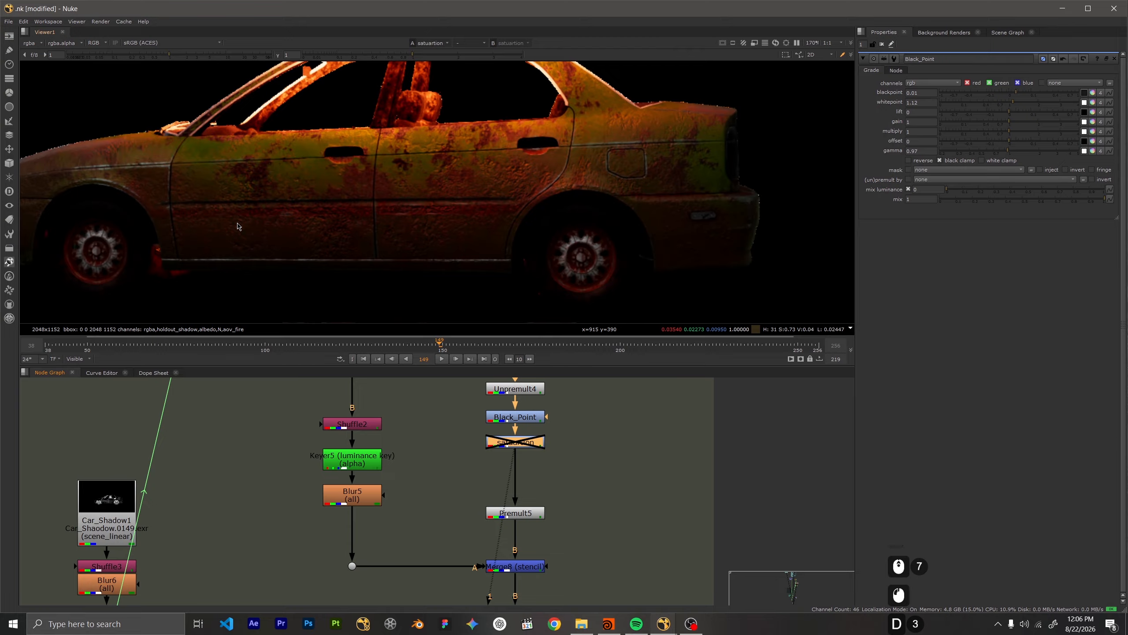
key(d)
key(d)
key(d)
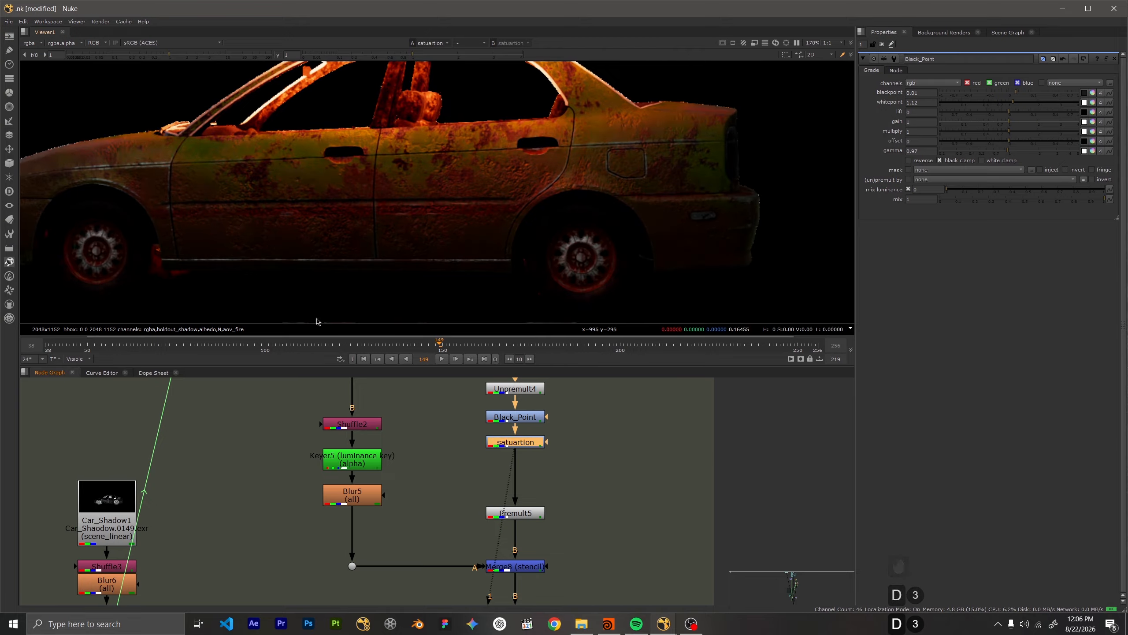
Open the satuartion grade's properties to review its multiply values, and display the Premult5 output of the car branch
double_click(521, 445)
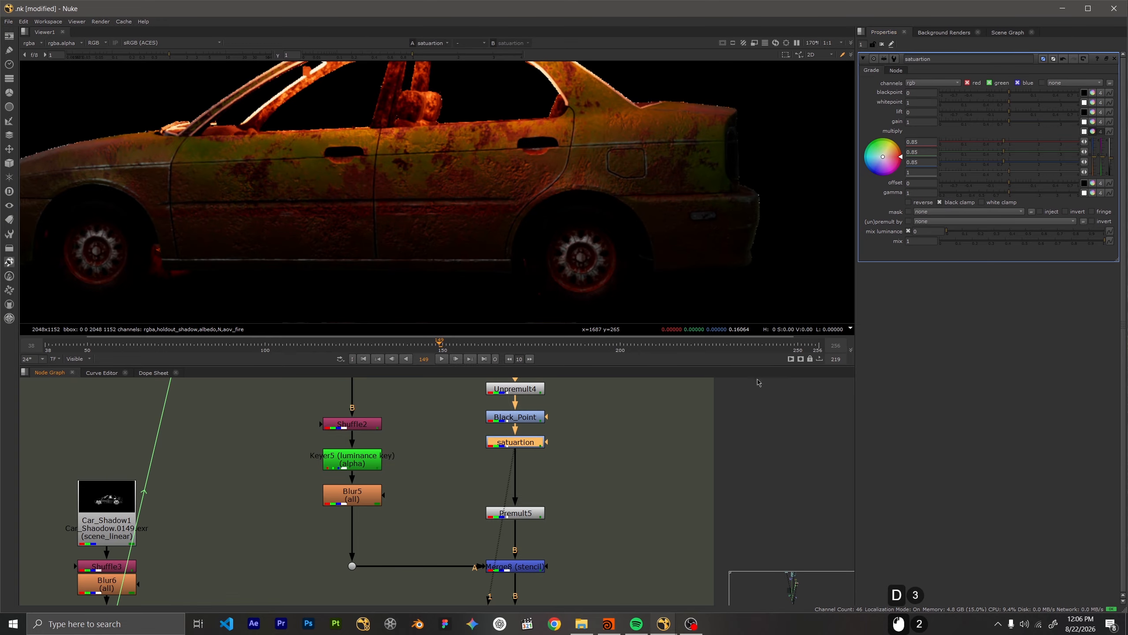
scroll(711, 427, down, 2)
scroll(558, 459, down, 4)
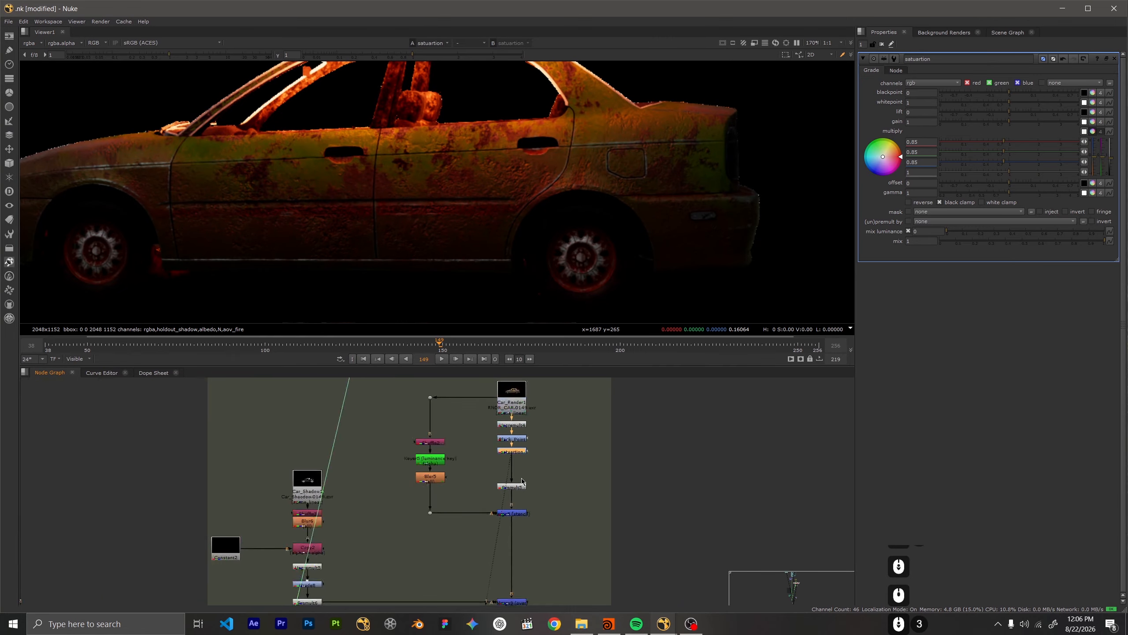
scroll(497, 506, up, 5)
click(496, 506)
key(1)
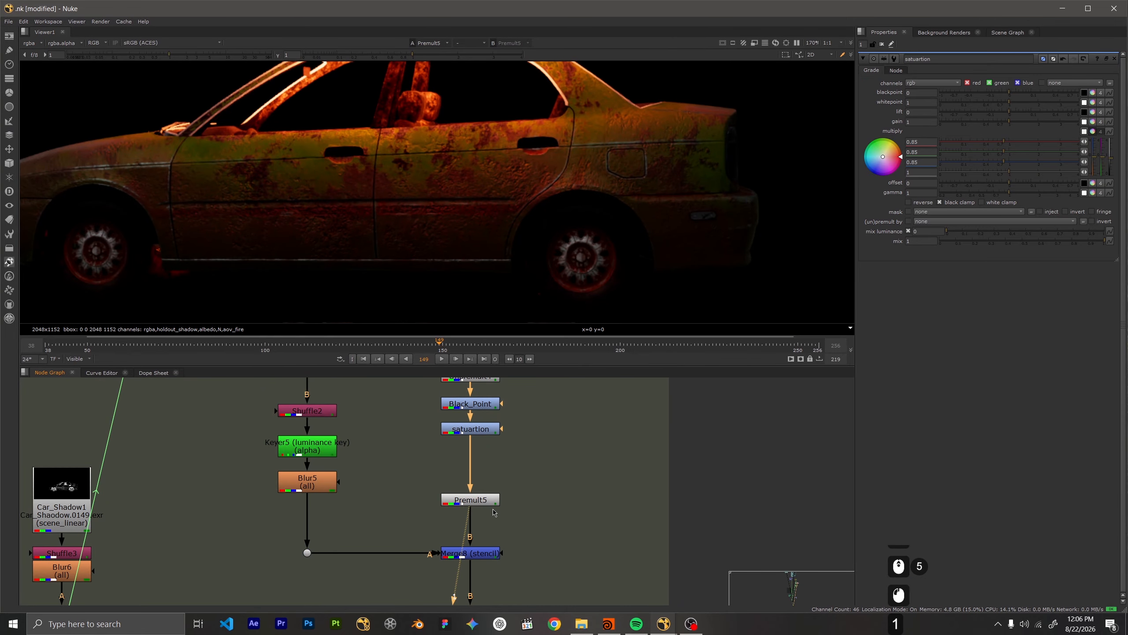
Display the Shuffle2 output of the car branch and examine the holdout shadow pass under the car in the full frame
scroll(484, 457, down, 4)
middle_drag(421, 469, 455, 488)
scroll(417, 450, up, 3)
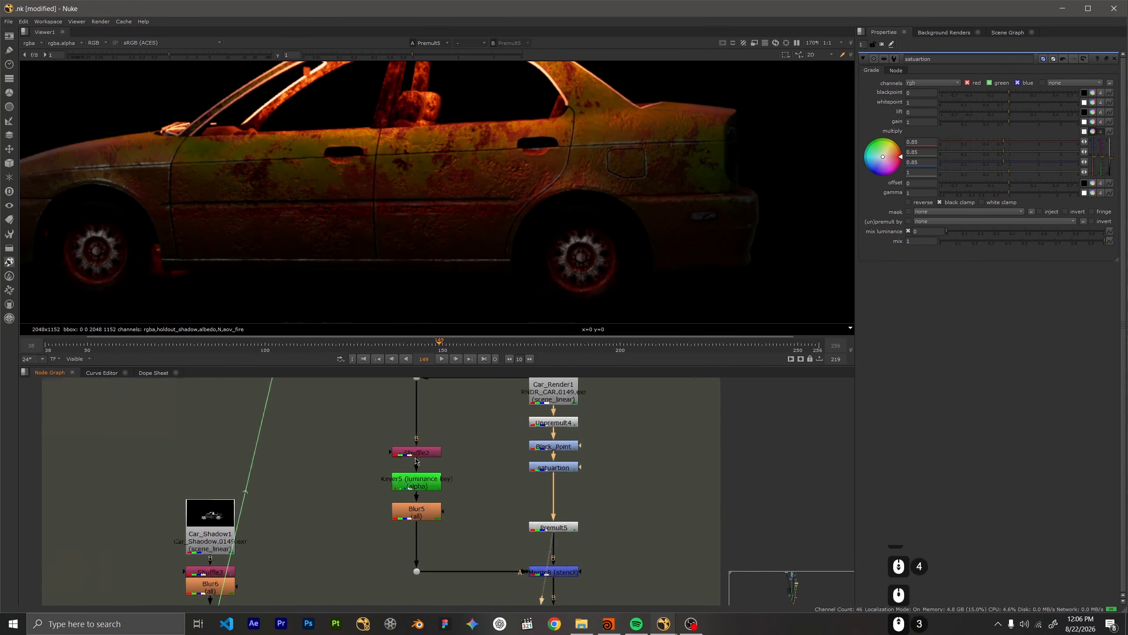
click(416, 449)
click(416, 449)
key(1)
scroll(439, 312, down, 9)
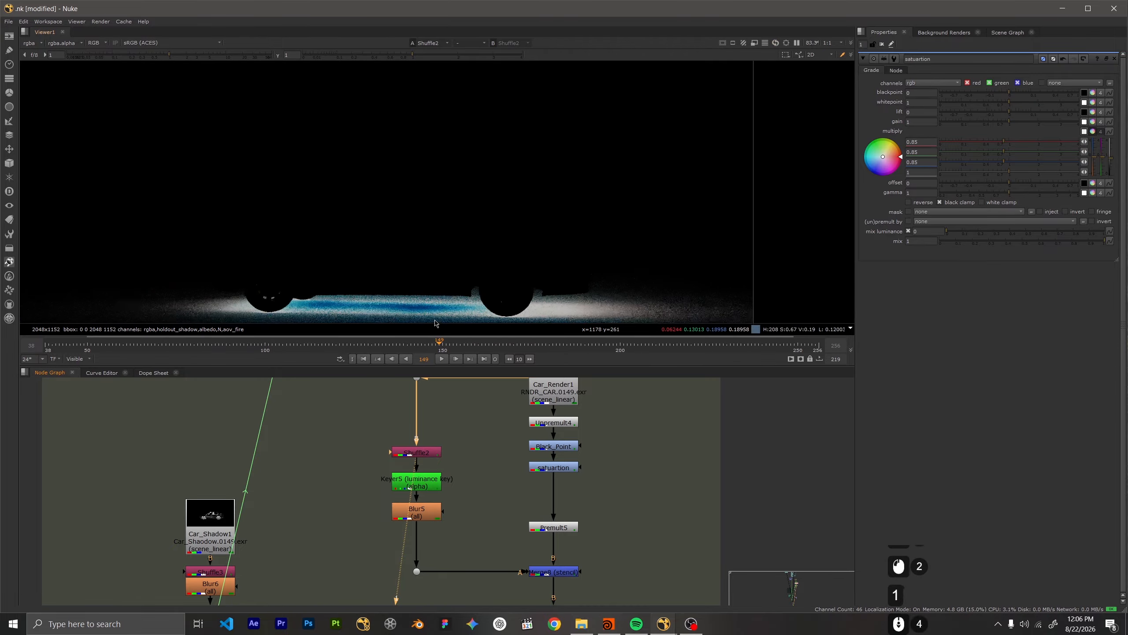
middle_drag(439, 312, 467, 253)
scroll(492, 399, down, 1)
middle_drag(495, 422, 499, 459)
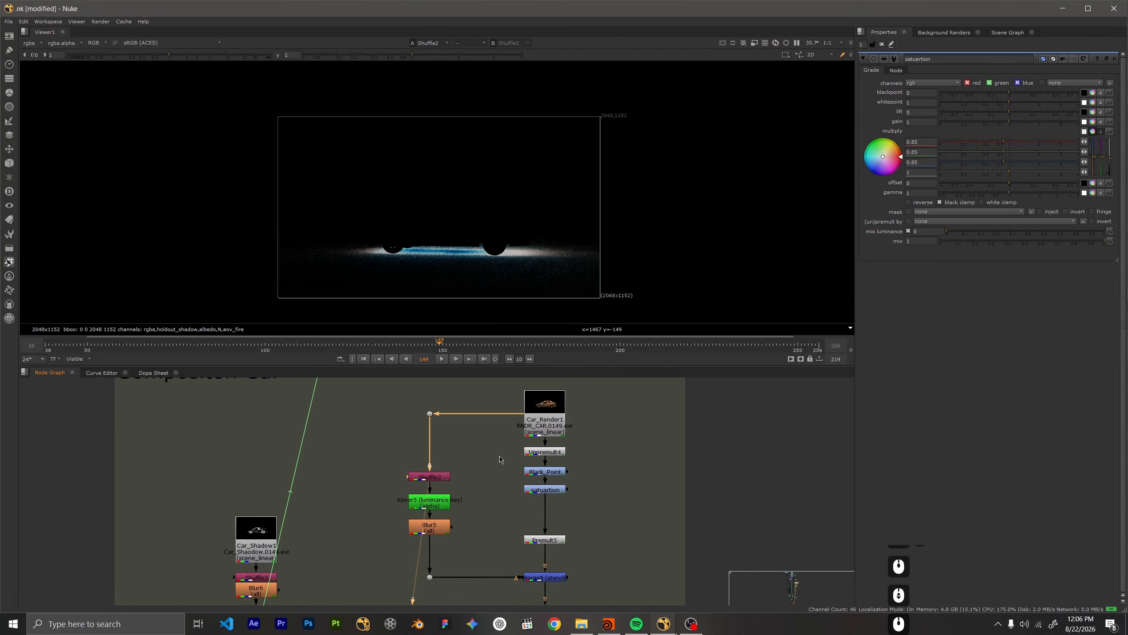
Duplicate the Car_Render1 read node and place the copy outside the Compositon Car group, beside the main composite pipe
click(538, 418)
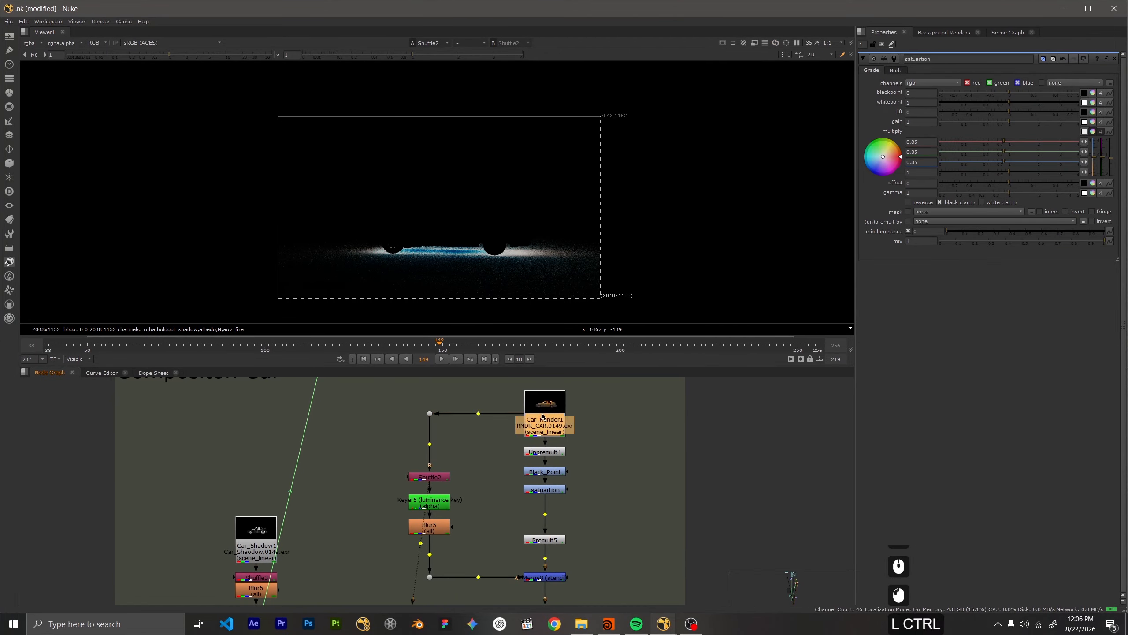
key(ctrl+c)
scroll(685, 412, down, 4)
scroll(510, 431, up, 5)
key(ctrl+v)
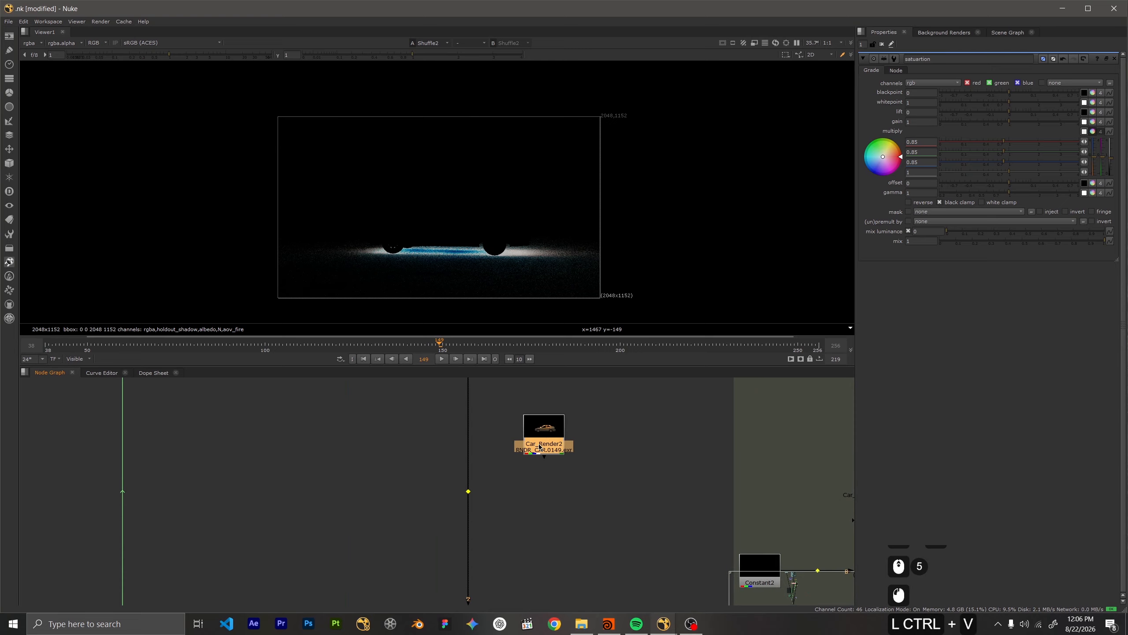
Merge the copied car render over the main composite pipe, display the result close up and move the copied read node aside
key(m)
drag(576, 433, 462, 479)
drag(504, 484, 516, 480)
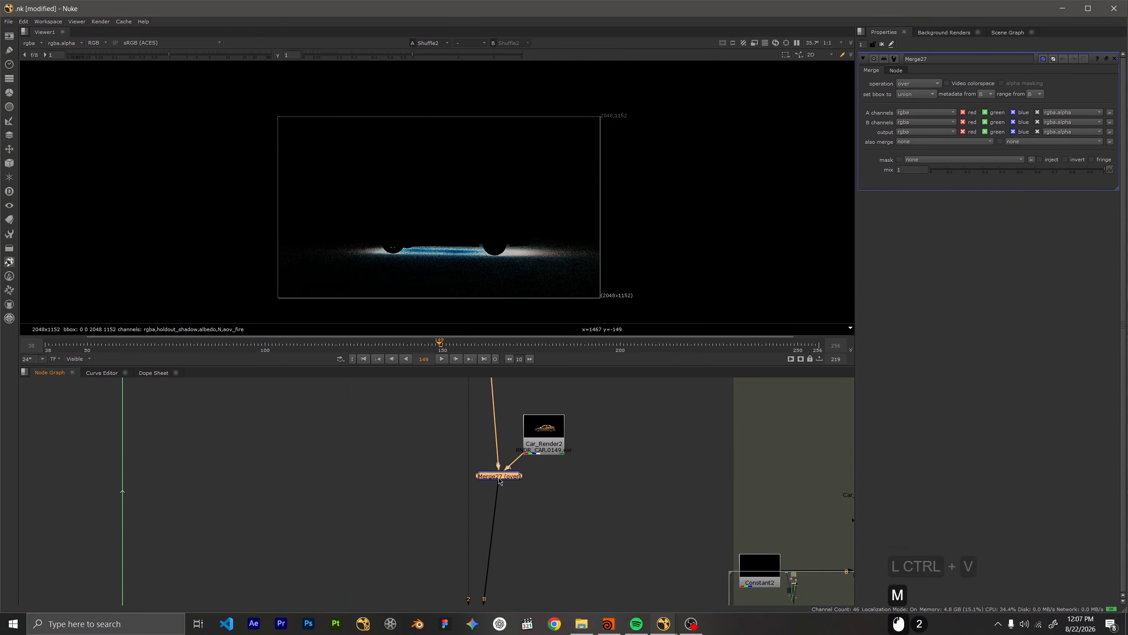
key(1)
scroll(495, 273, up, 8)
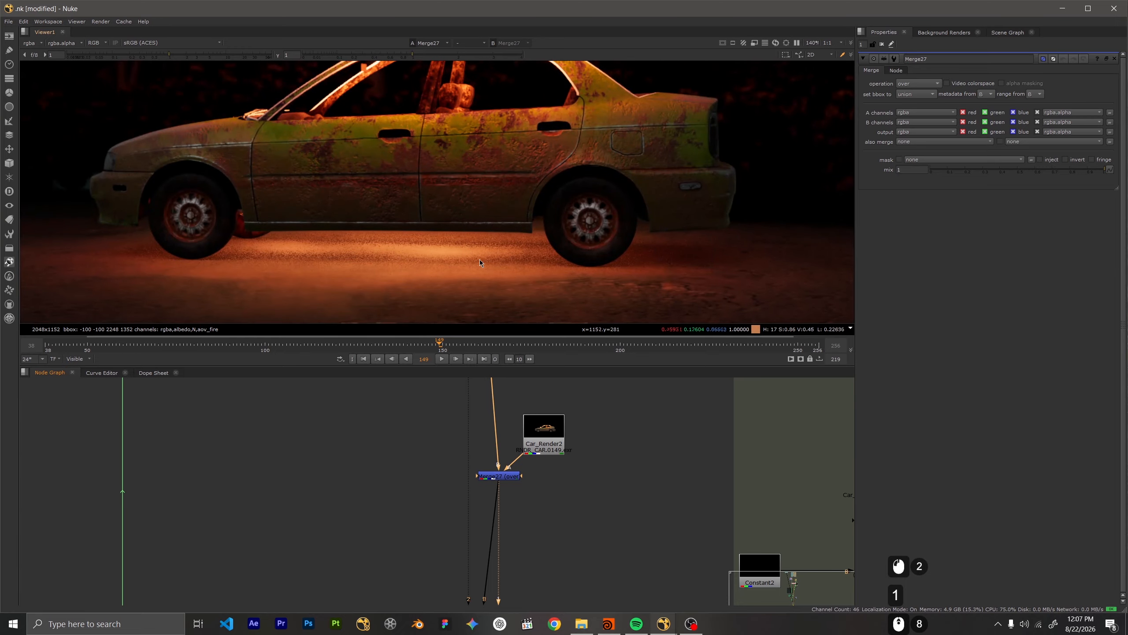
drag(544, 433, 630, 405)
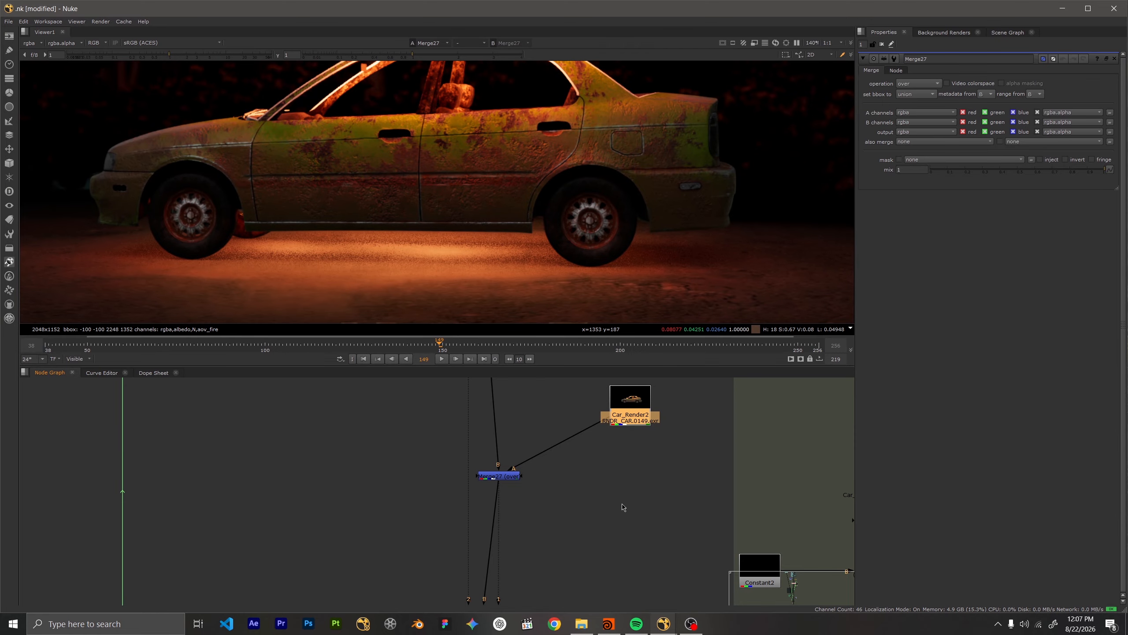
Select the car shadow render in the Renders group, and switch to Houdini to view its render setup
scroll(564, 467, down, 16)
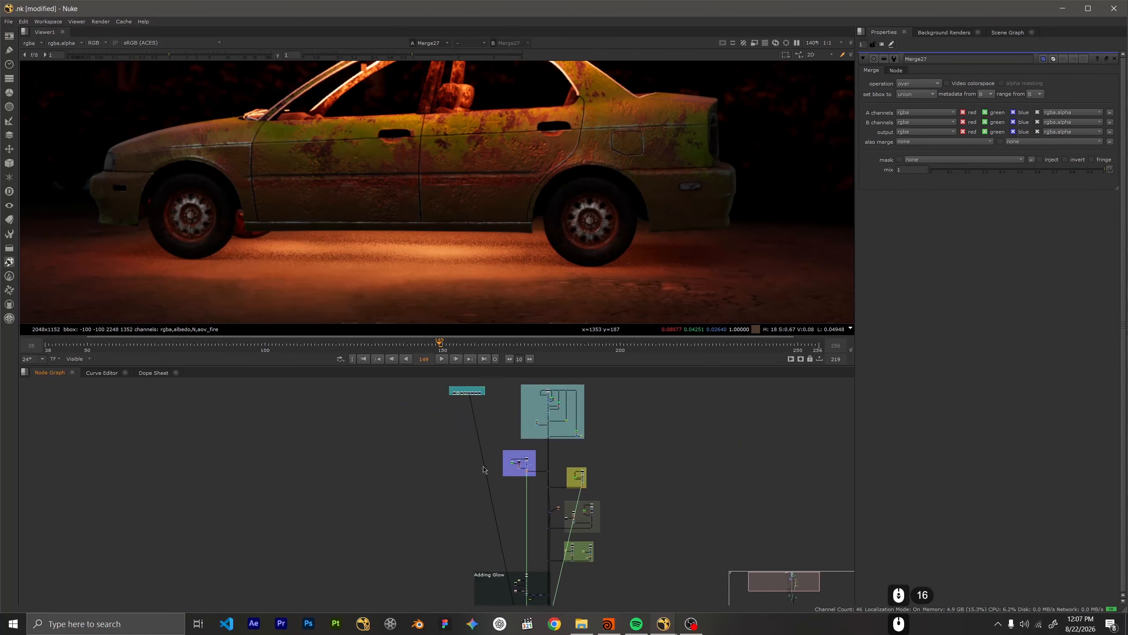
scroll(492, 422, up, 13)
click(483, 438)
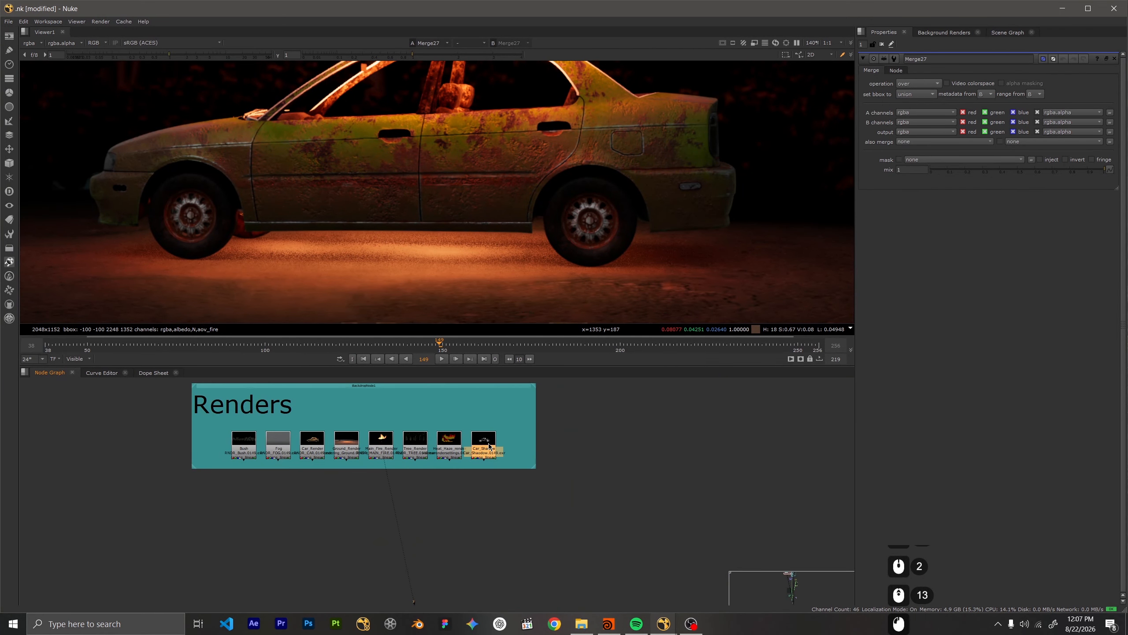
click(608, 623)
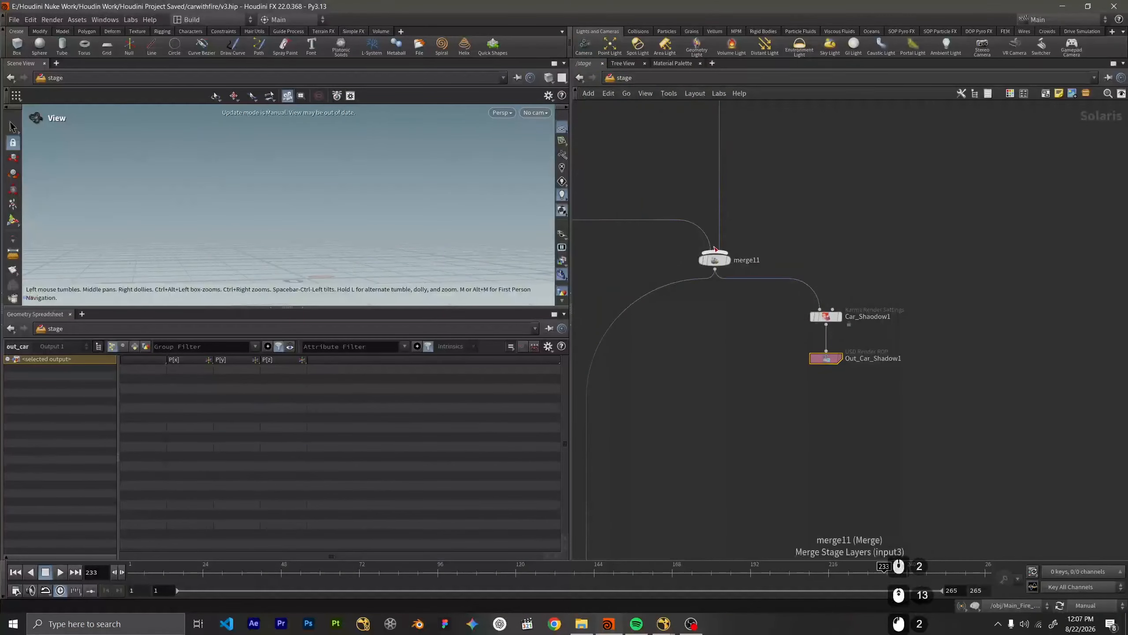
Select the Car_Shaodow1 Karma Render Settings node below merge11 and show its parameters
middle_drag(731, 335, 689, 405)
drag(766, 443, 710, 354)
scroll(687, 344, up, 3)
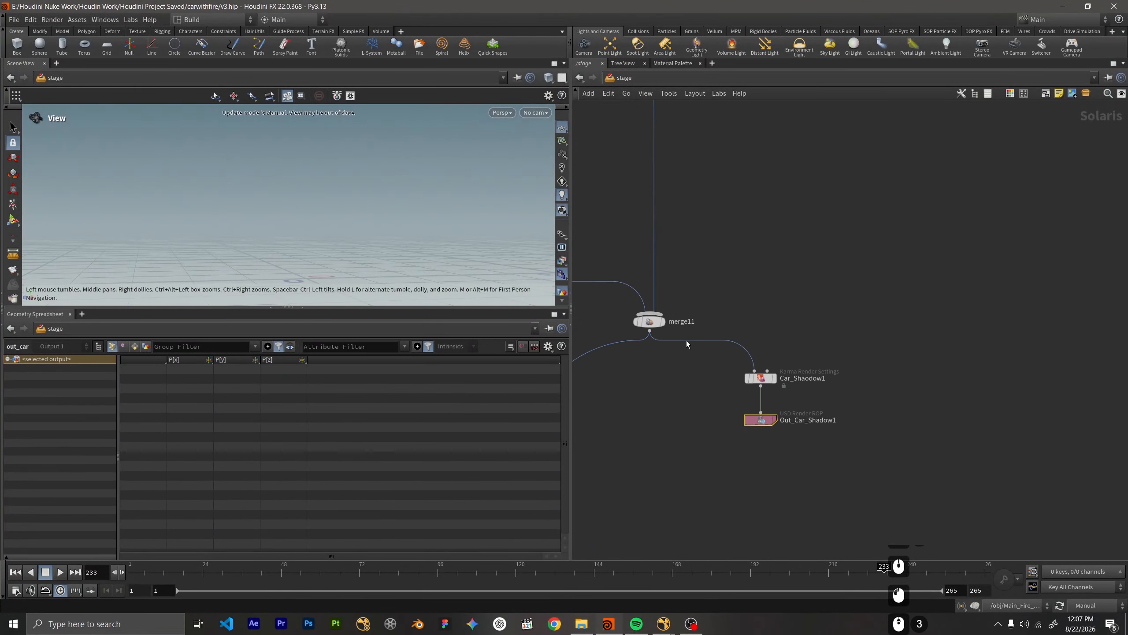
scroll(692, 356, down, 9)
scroll(693, 358, down, 2)
scroll(711, 374, up, 8)
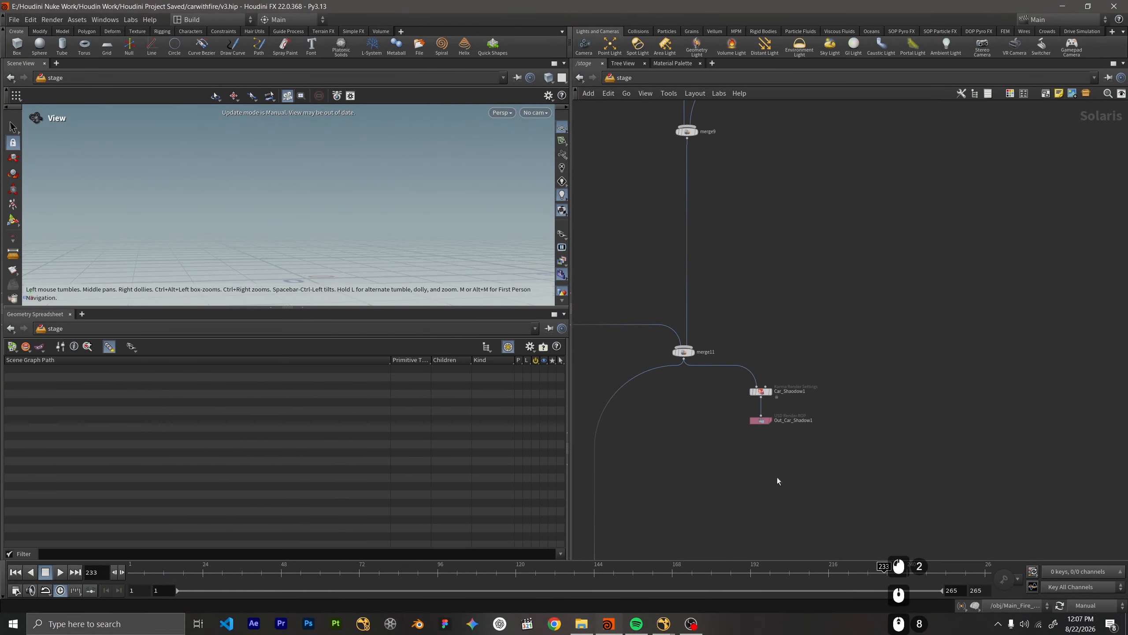
drag(787, 478, 740, 398)
scroll(718, 391, up, 3)
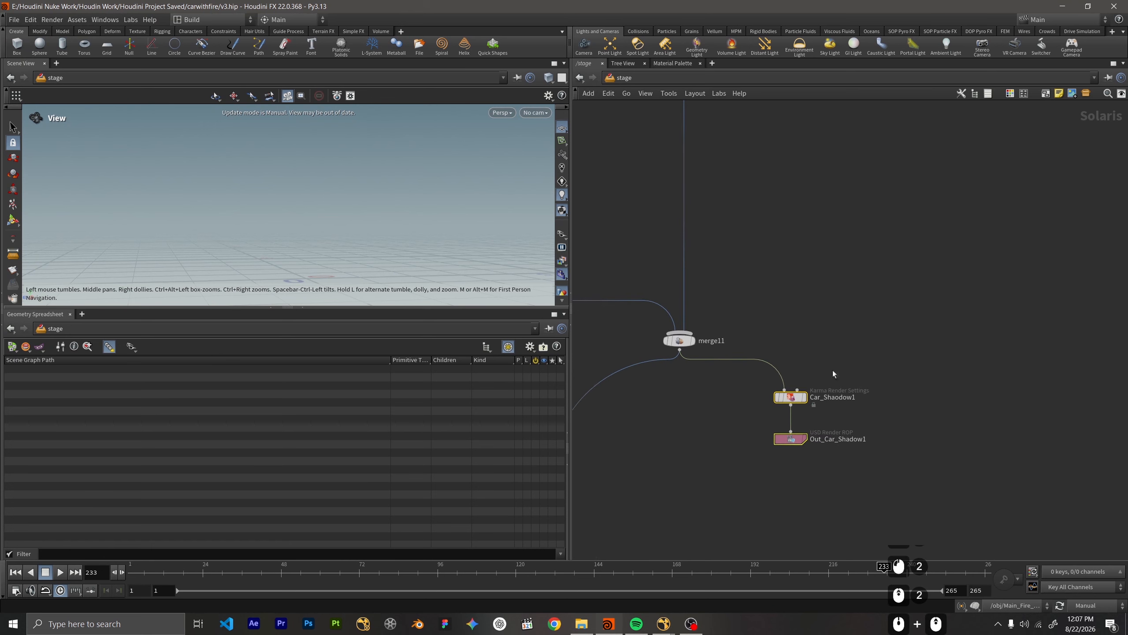
drag(842, 369, 763, 402)
key(p)
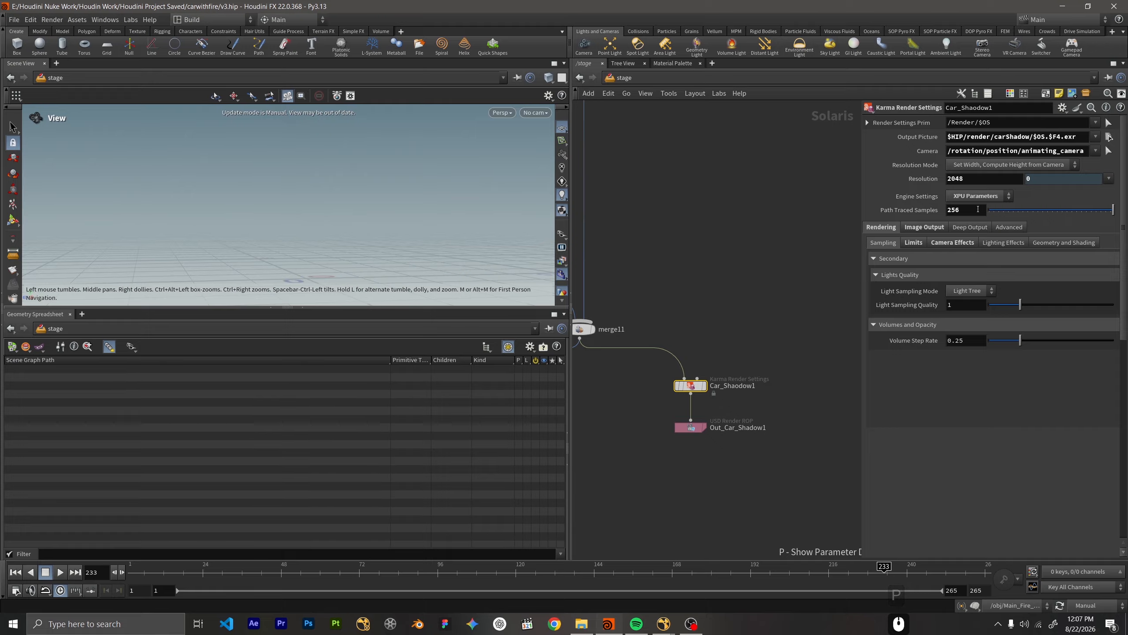
Examine Car_Shaodow1's rendering and image output settings down to the Shadow AOV, and show the Out_Car_Shadow1 render node's settings
click(912, 244)
click(952, 243)
click(1003, 242)
click(1055, 244)
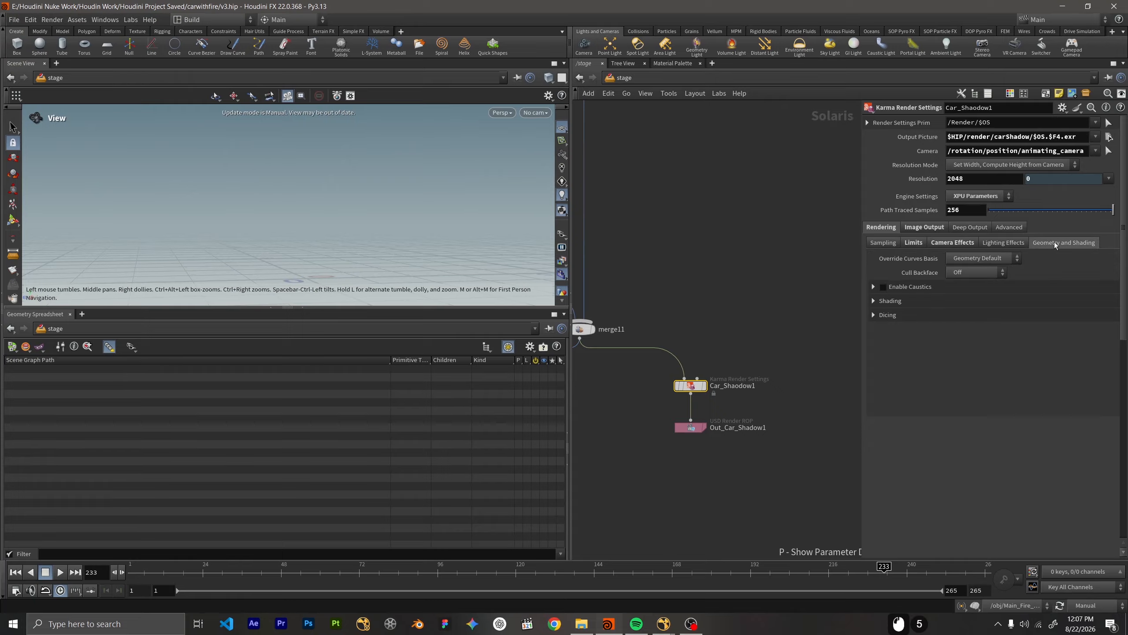
click(949, 243)
click(924, 227)
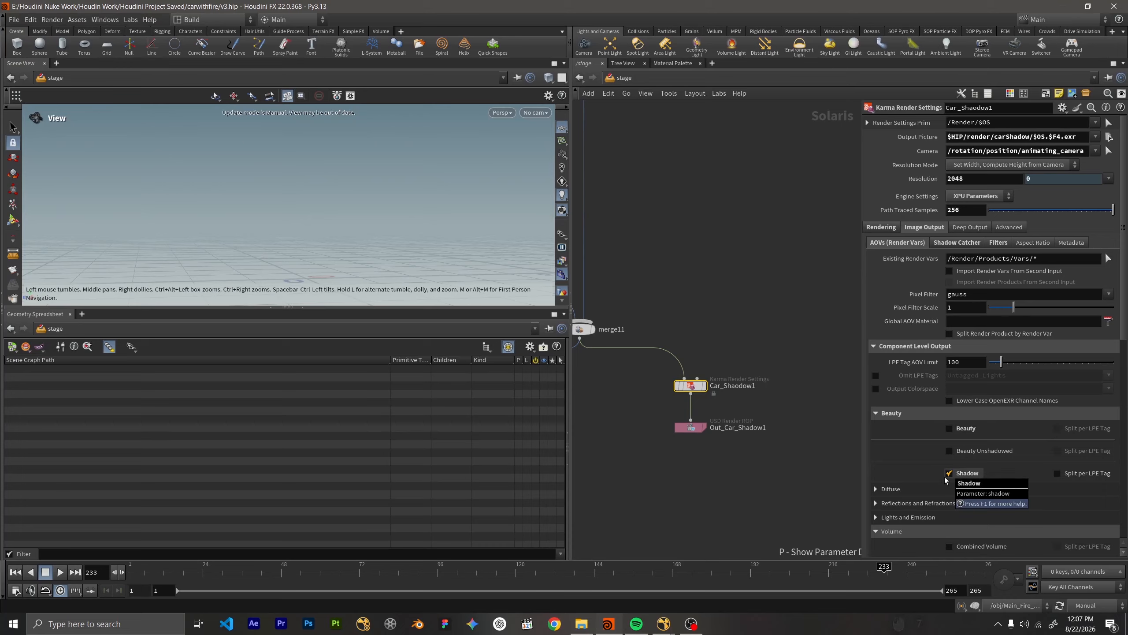
scroll(898, 409, down, 6)
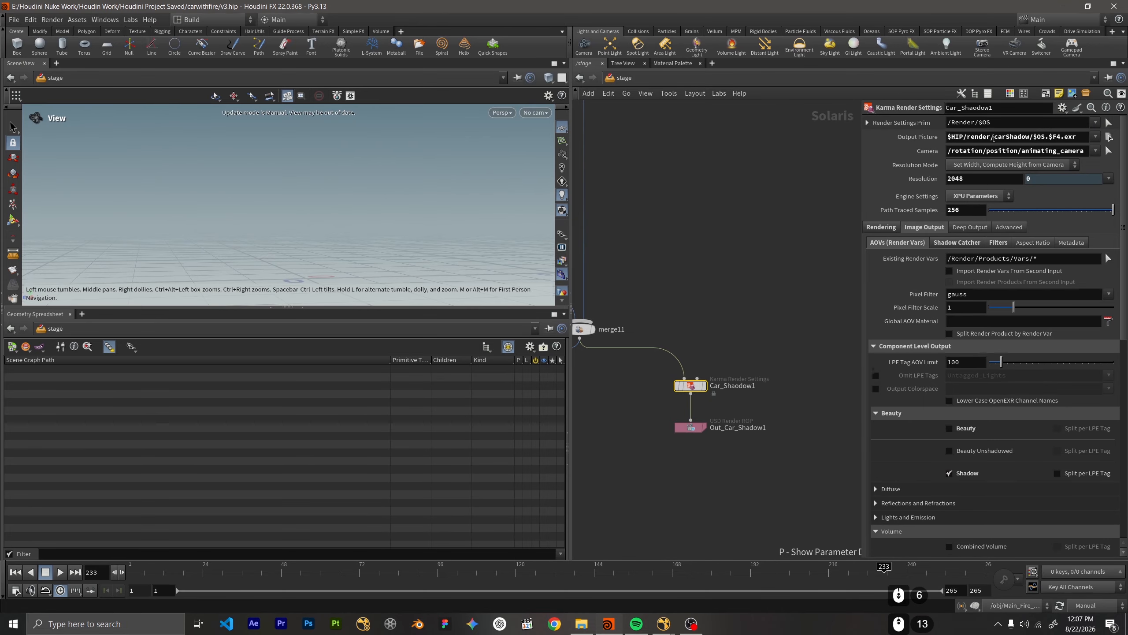
click(690, 427)
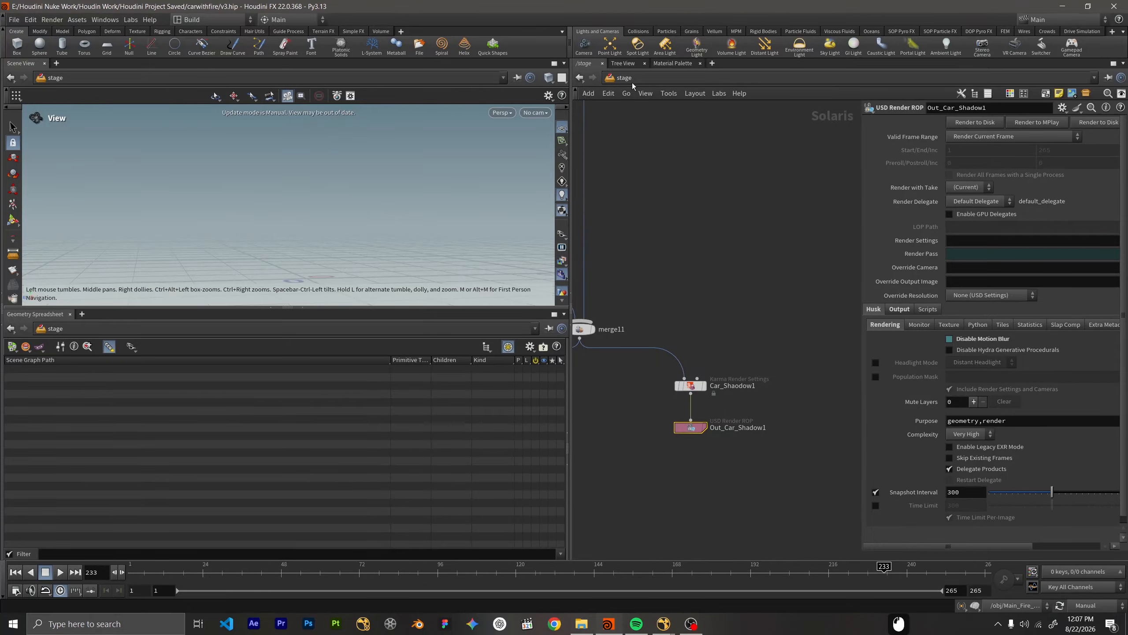
Switch back to Nuke, display the Shuffle2 output in the full frame and open the node's properties
click(1063, 6)
scroll(557, 518, down, 9)
scroll(557, 518, up, 8)
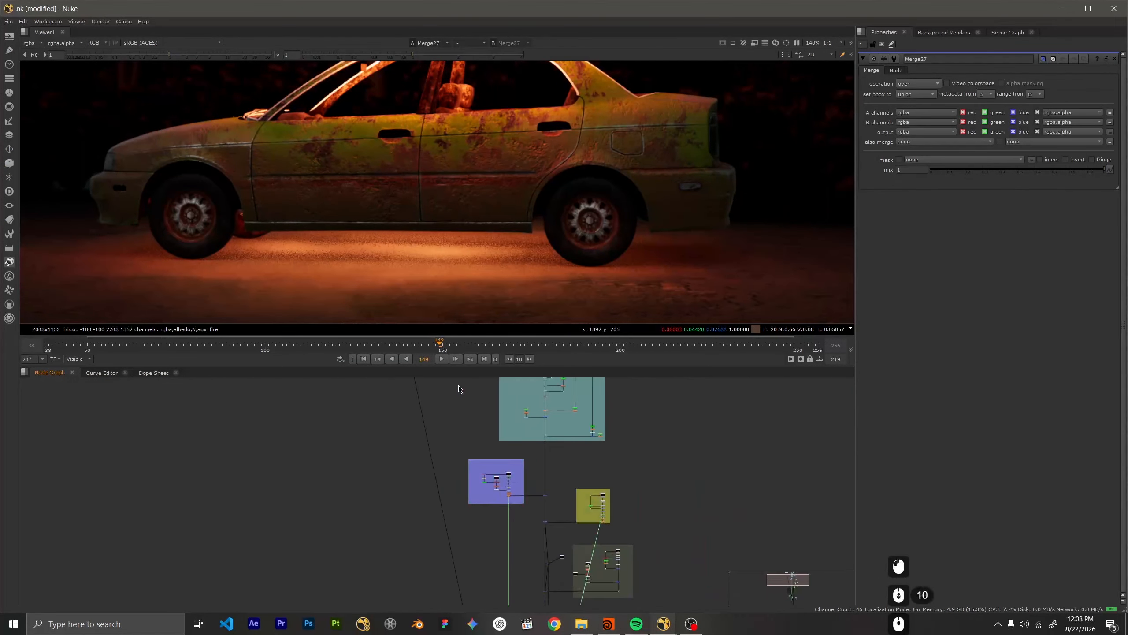
scroll(585, 543, up, 5)
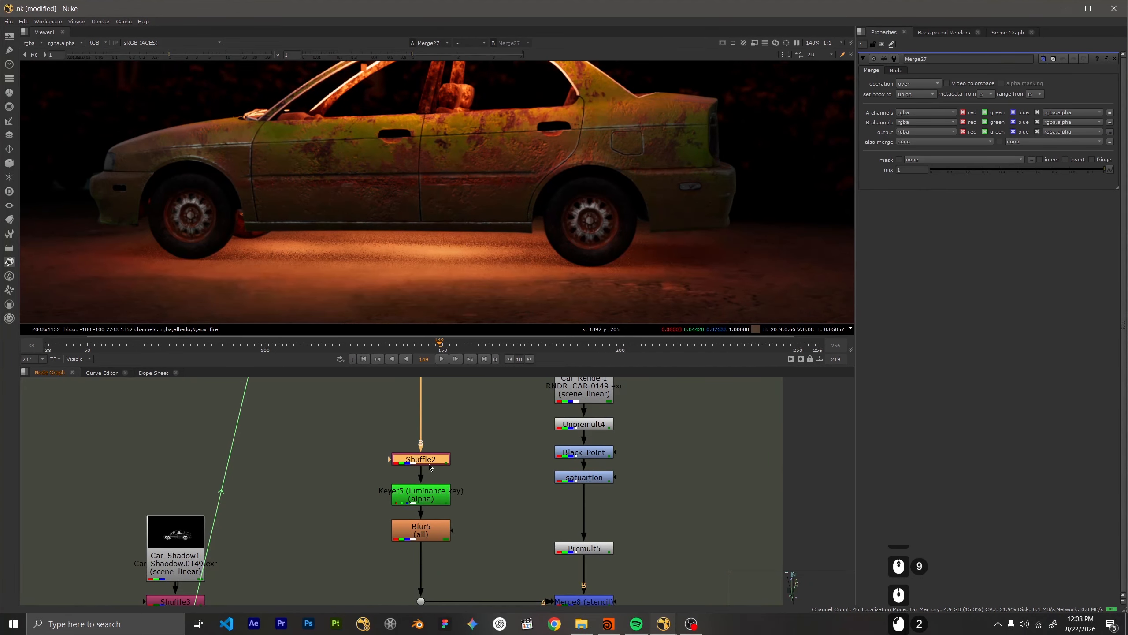
key(1)
scroll(385, 285, down, 6)
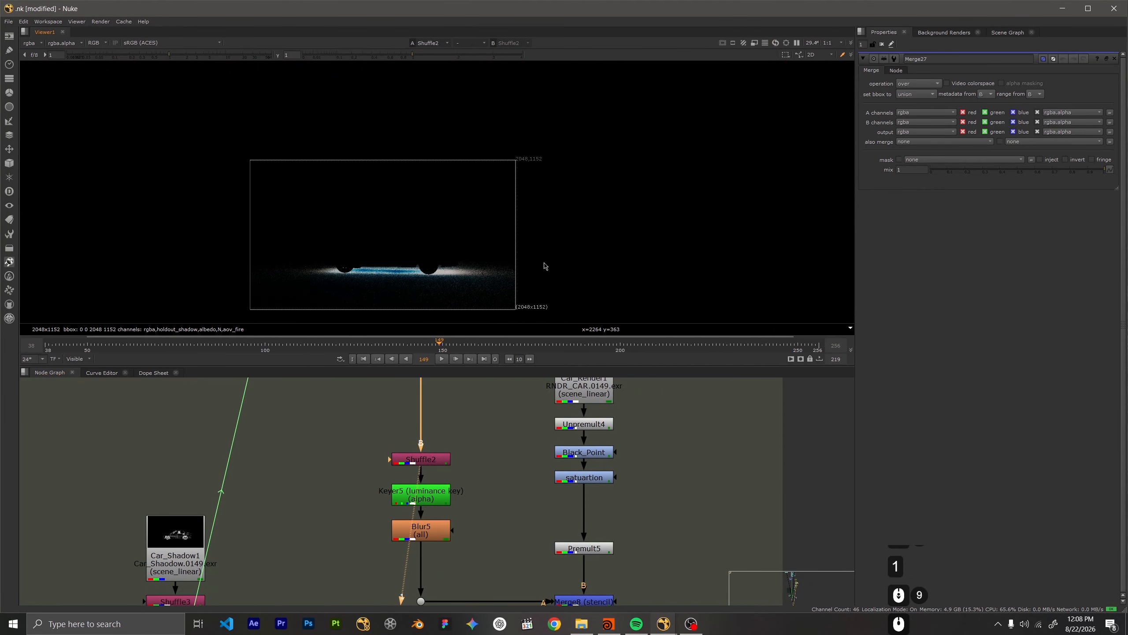
scroll(426, 280, up, 2)
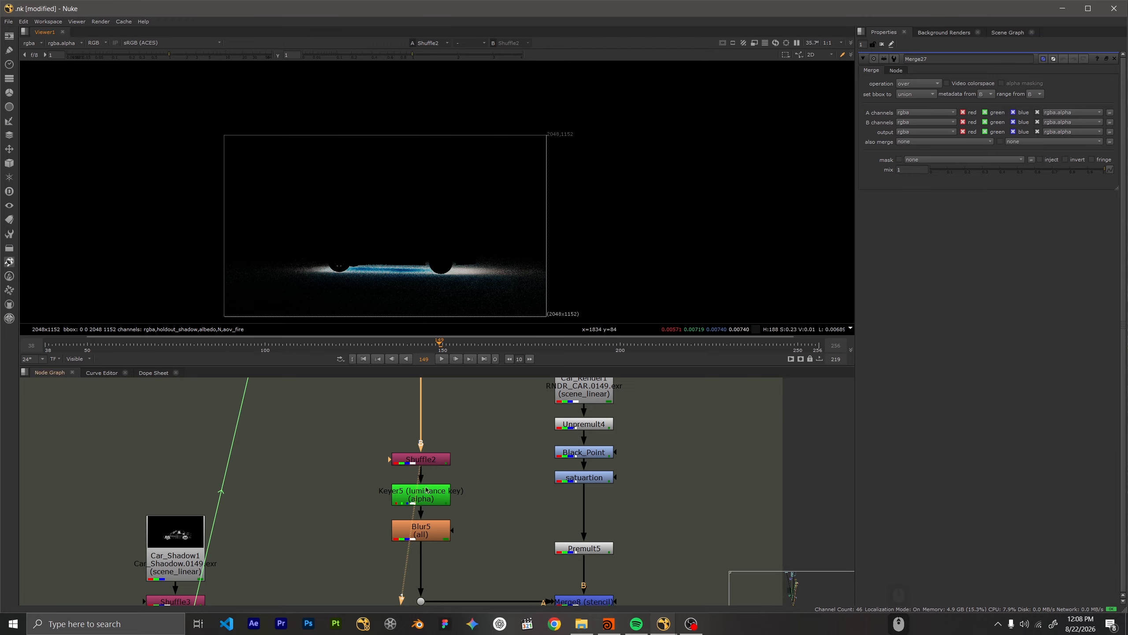
double_click(420, 458)
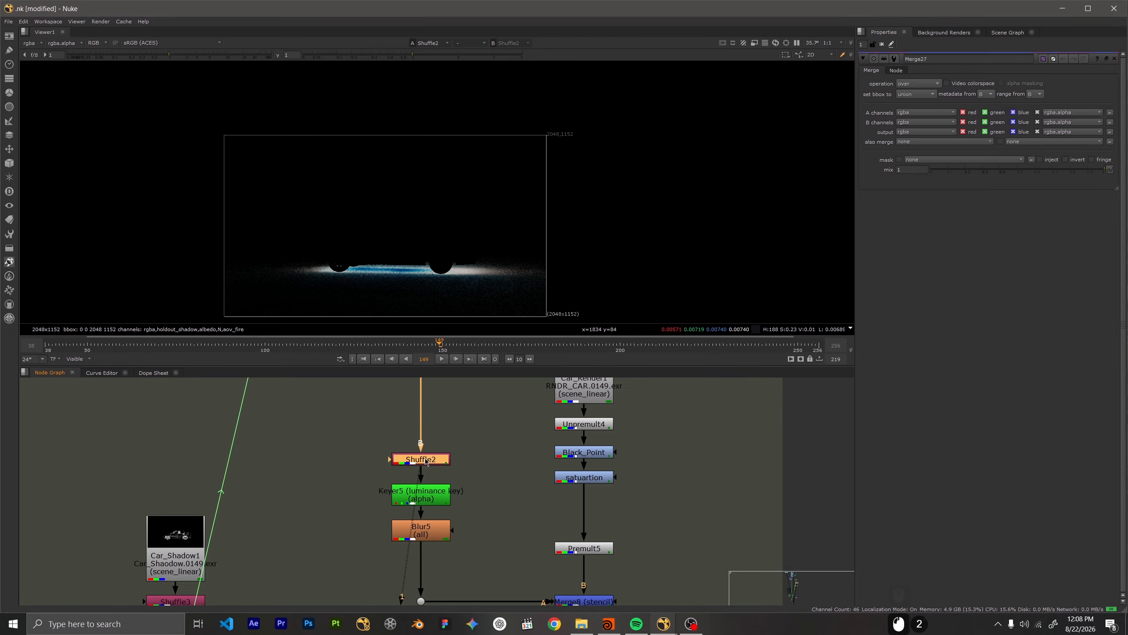
scroll(417, 484, up, 2)
Display the alpha of the Keyer5 luminance key under the car and compare it with the alpha of Shuffle2
click(418, 492)
key(1)
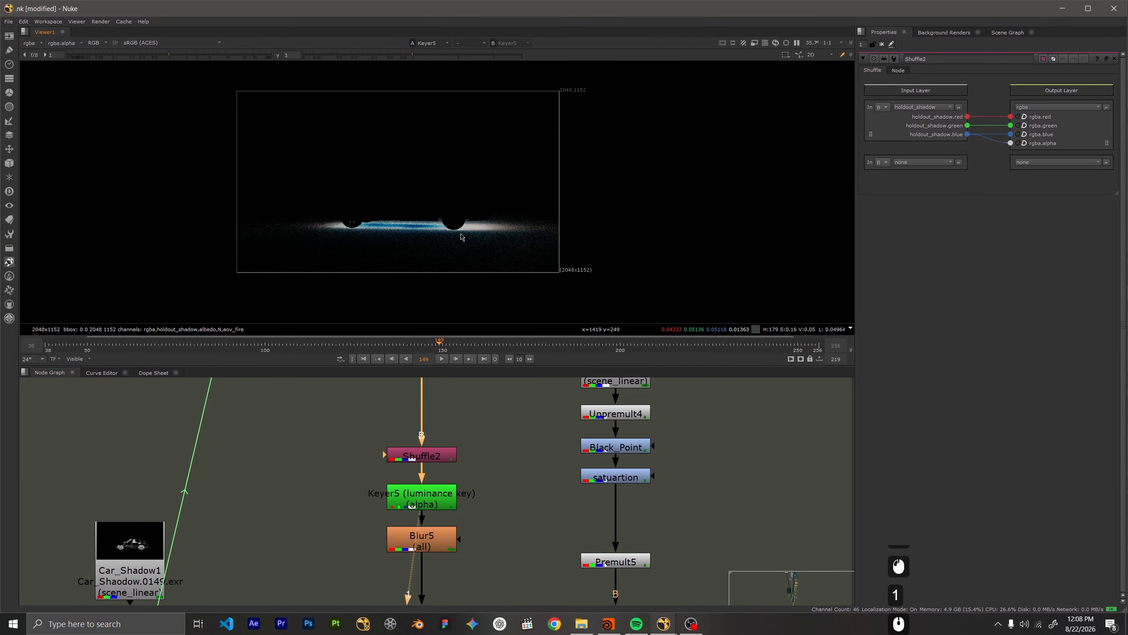
key(a)
scroll(490, 219, up, 3)
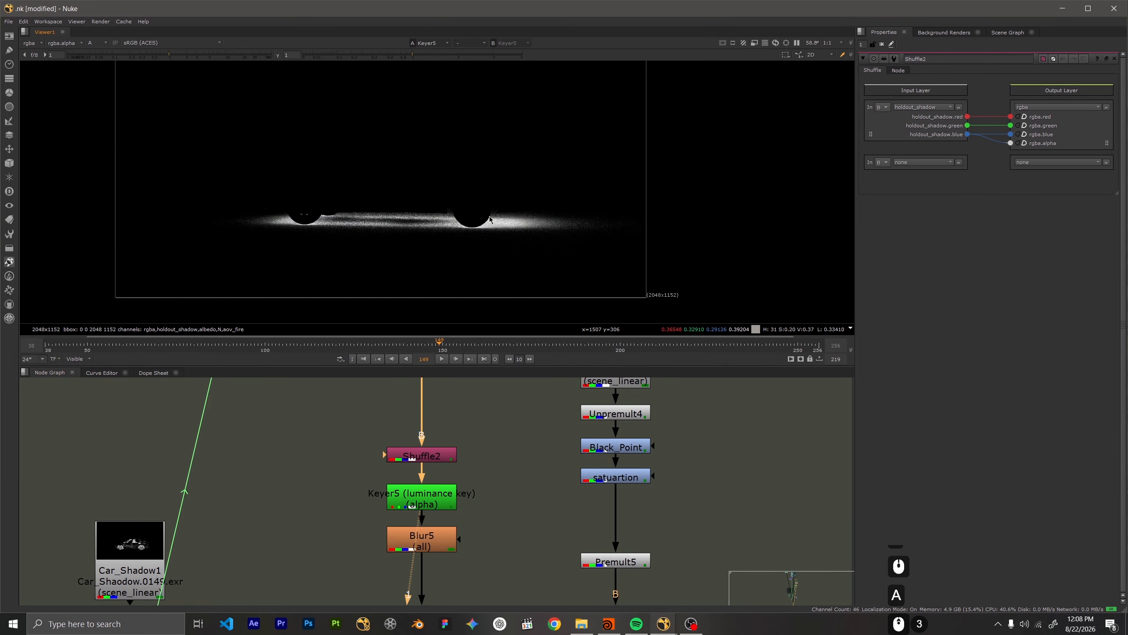
click(442, 450)
key(1)
scroll(474, 223, up, 4)
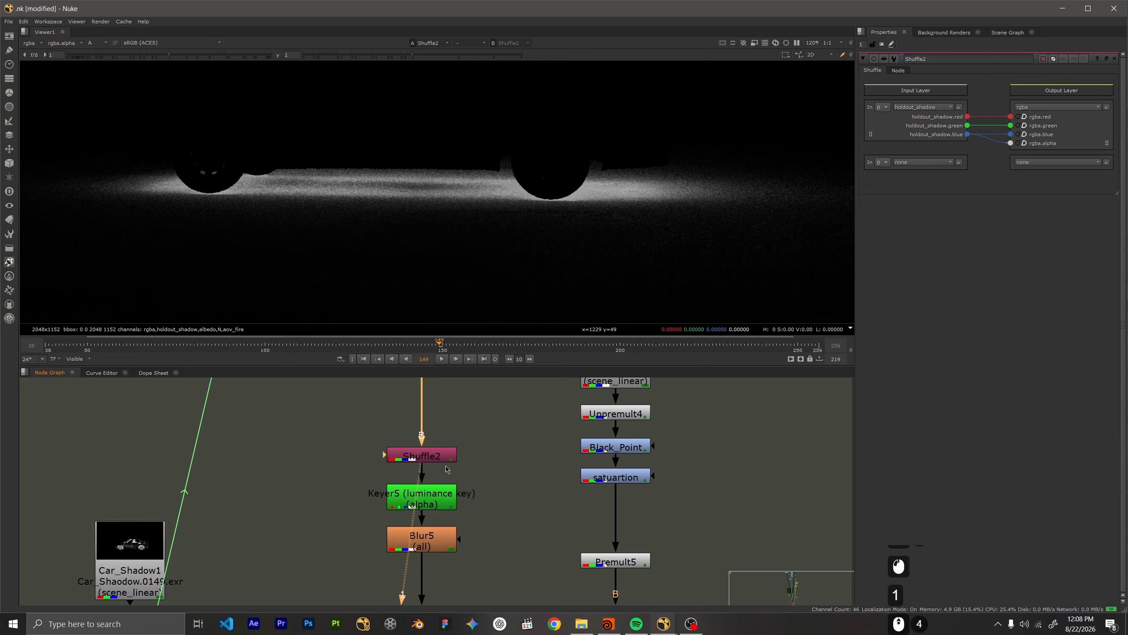
click(433, 494)
key(1)
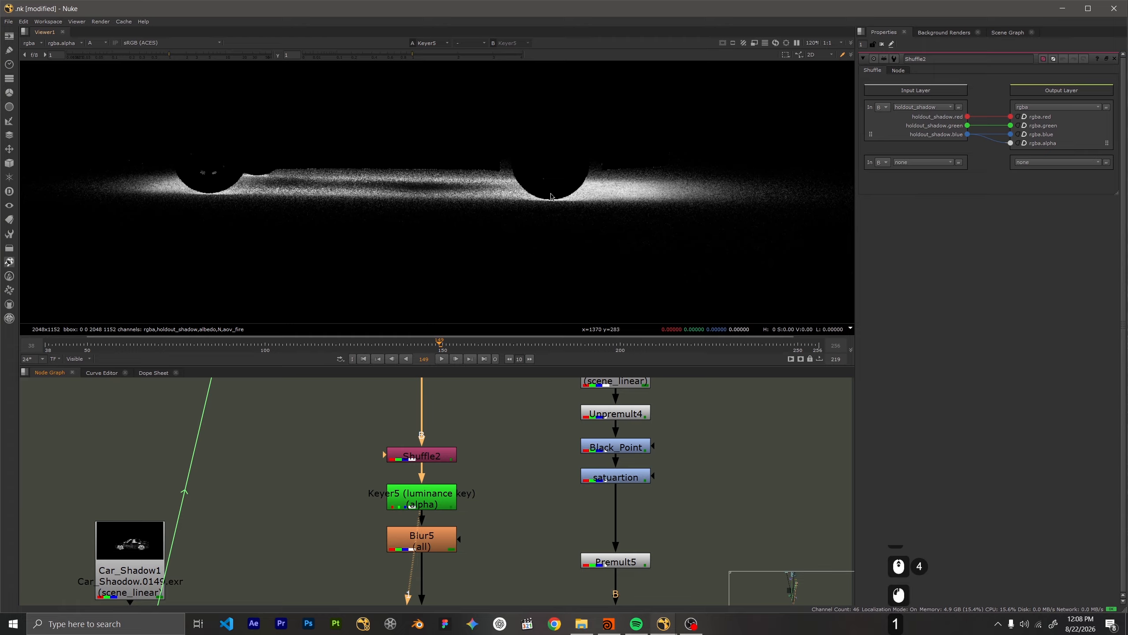
Display the Blur5 output to examine the softened shadow matte under the car
middle_drag(435, 529, 426, 502)
click(425, 502)
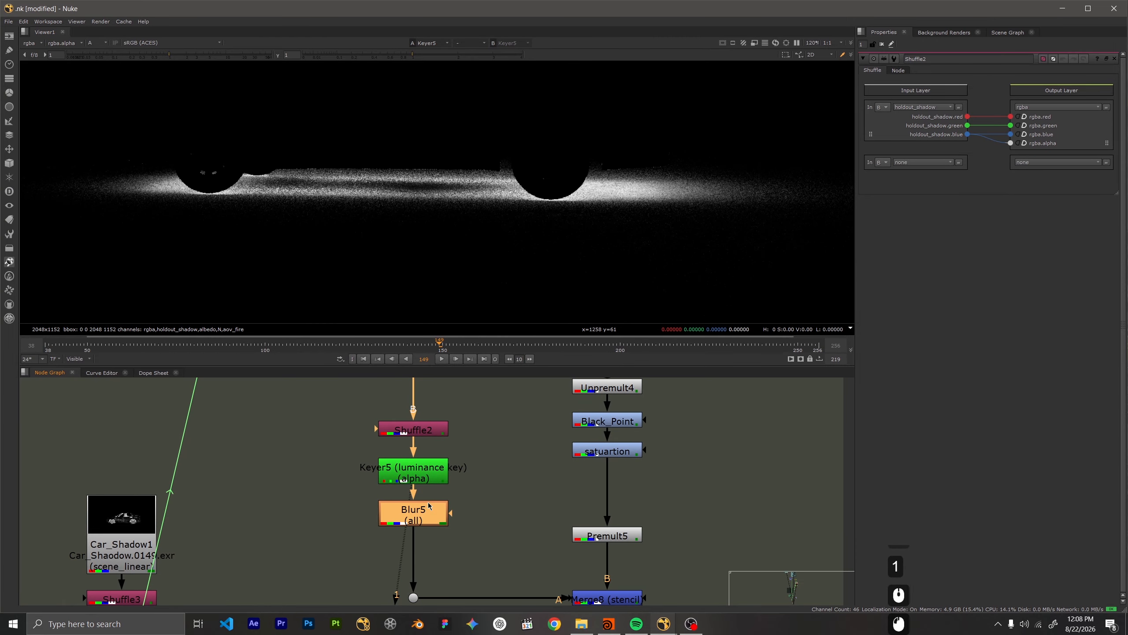
key(1)
scroll(377, 196, down, 2)
scroll(383, 401, down, 3)
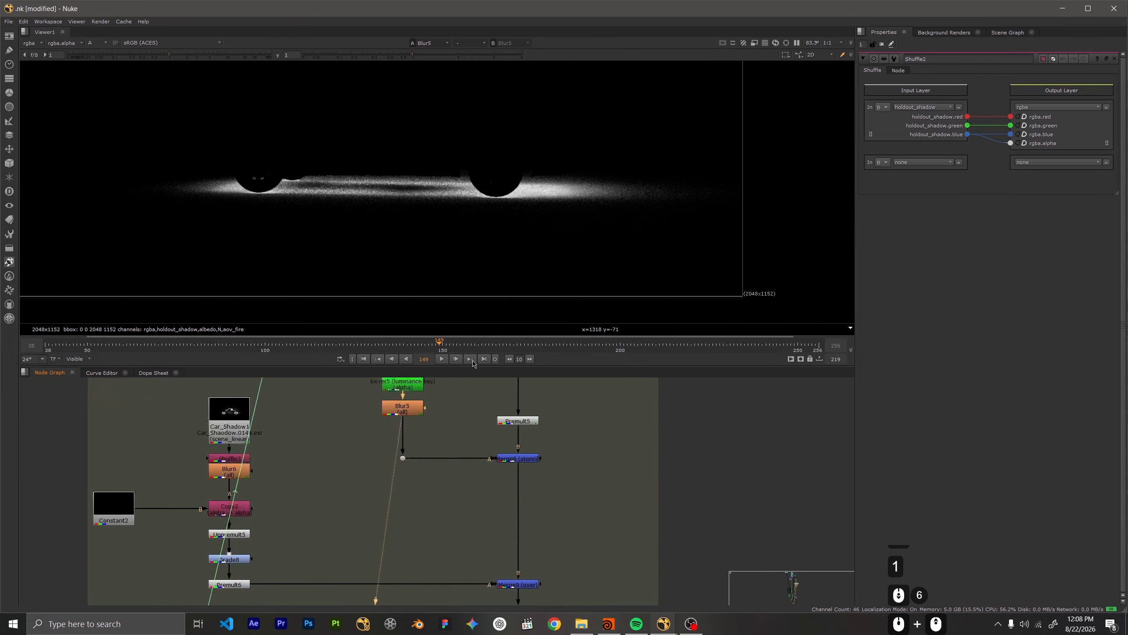
Display the Merge8 stencil output and compare its alpha with its colour channels around the car
middle_drag(382, 402, 402, 442)
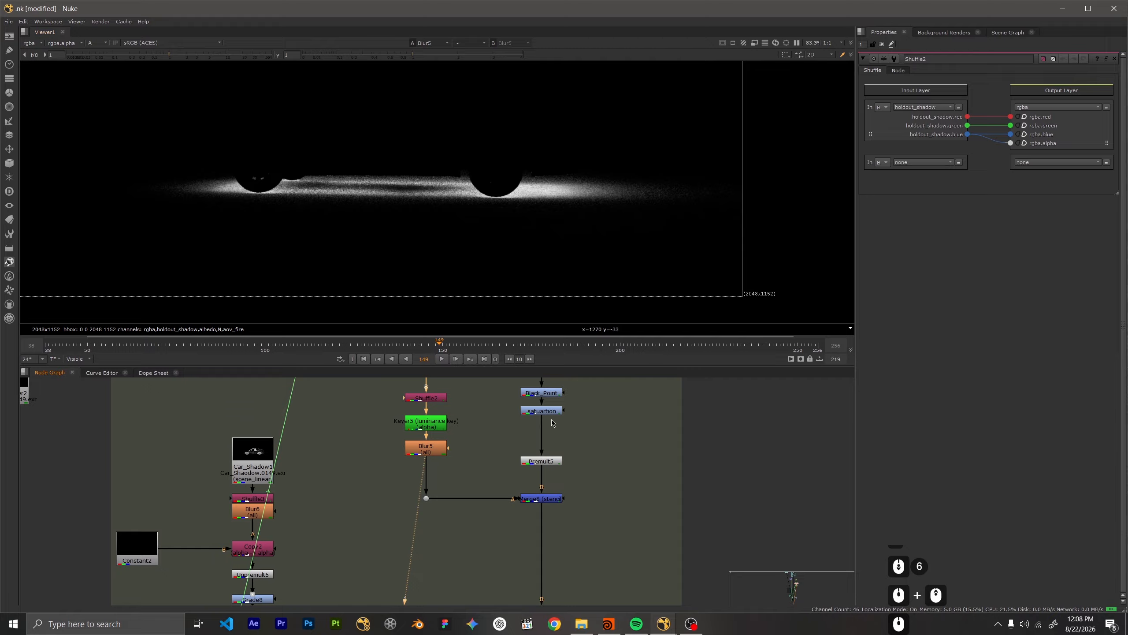
middle_drag(557, 417, 540, 481)
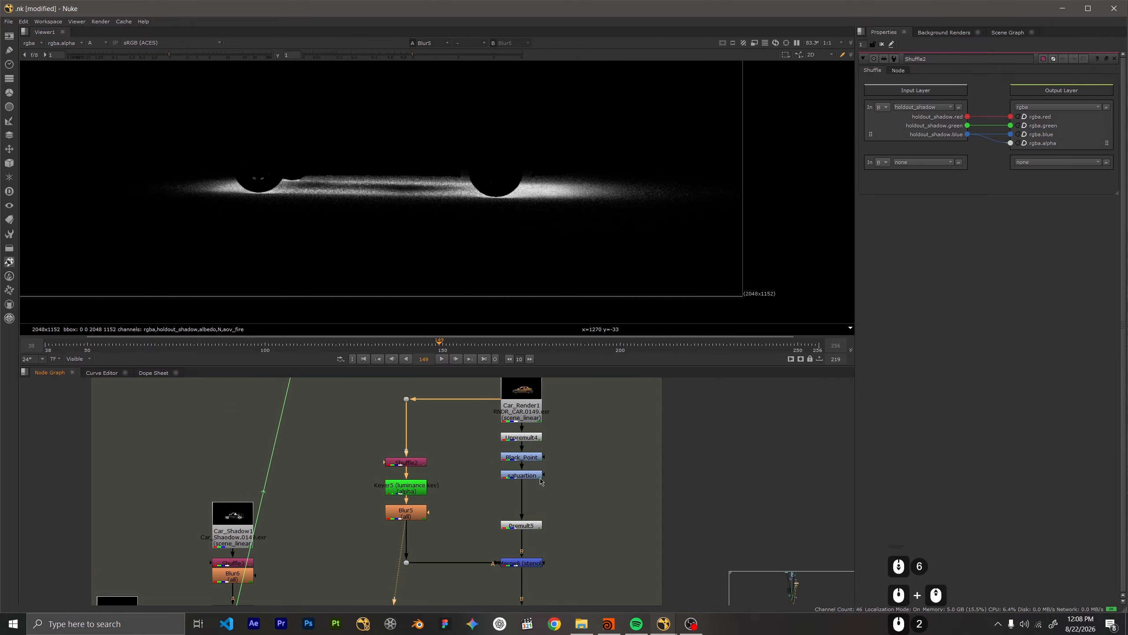
click(521, 563)
key(1)
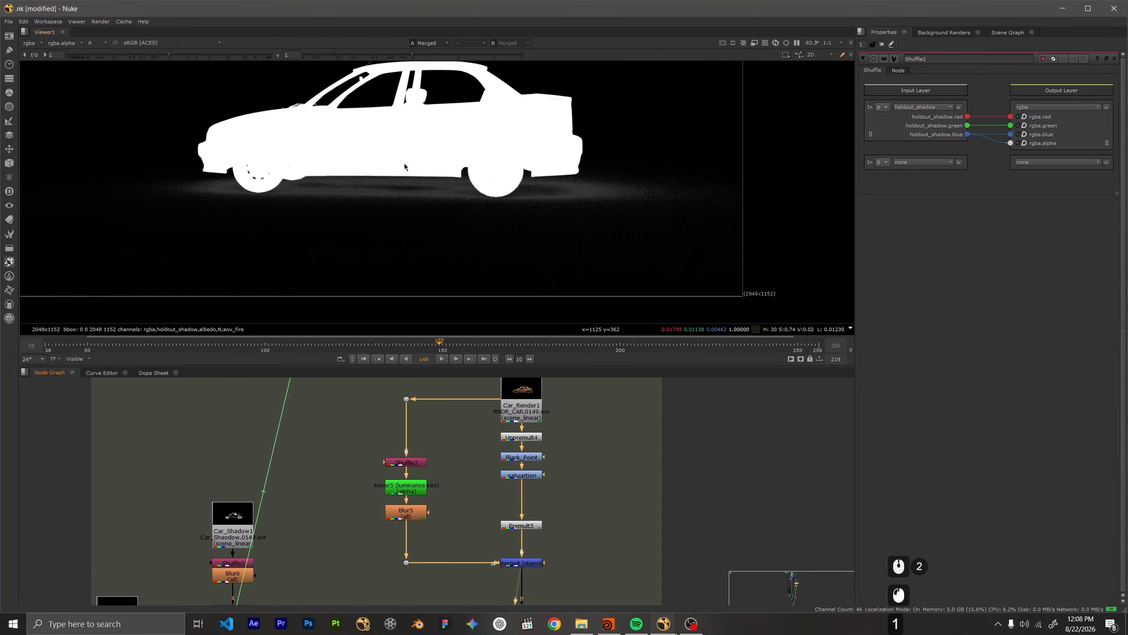
scroll(404, 166, up, 3)
key(a)
key(a)
key(a)
key(a)
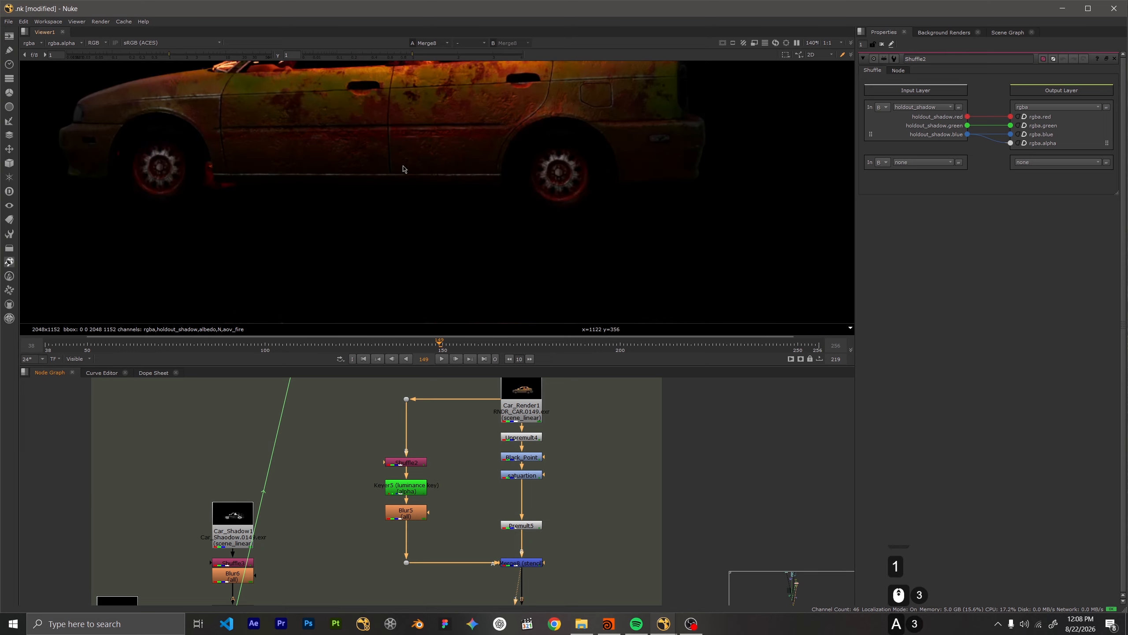
Create a Merge node in the Compositon Car group and connect its A input to the Merge8 stencil node
scroll(531, 551, down, 4)
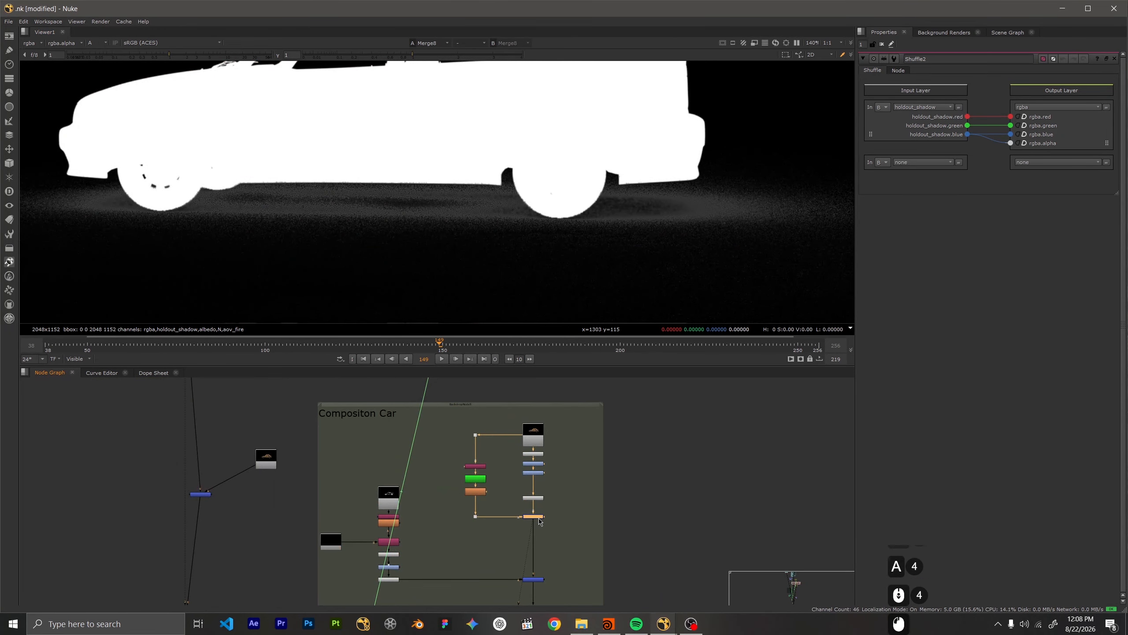
key(m)
scroll(466, 551, up, 3)
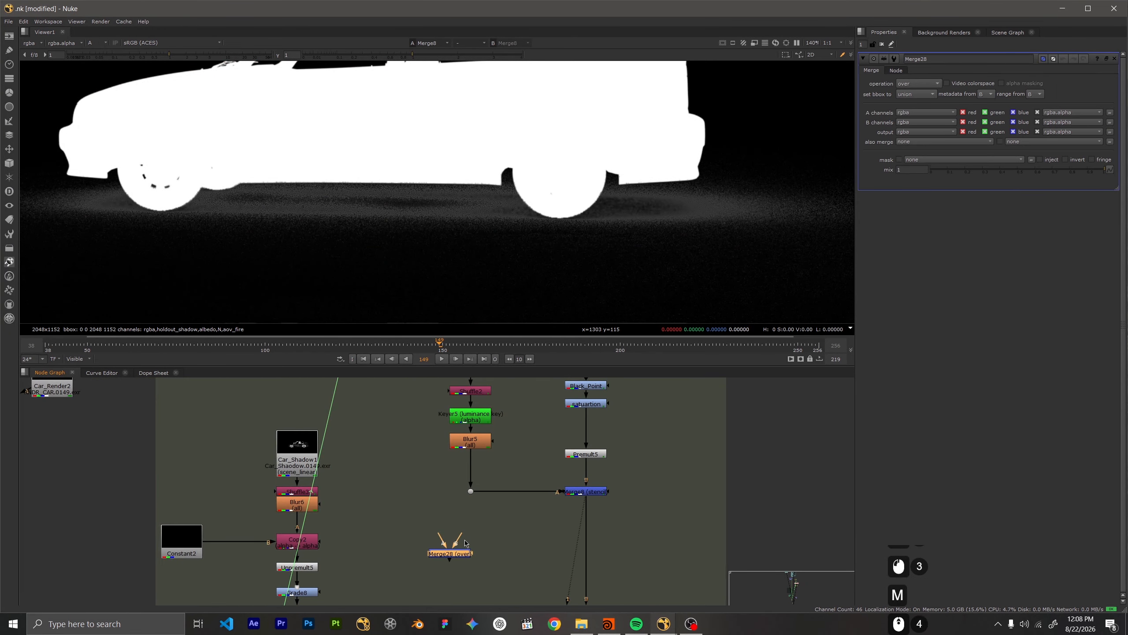
drag(464, 537, 577, 492)
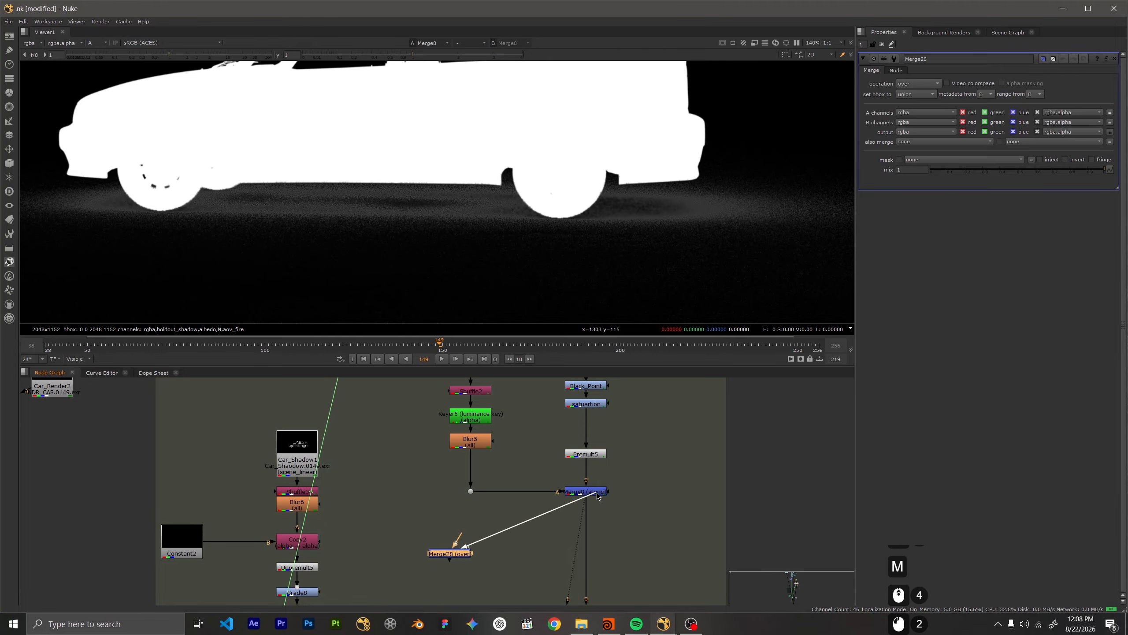
Move the new merge out of the Compositon Car group and insert it into the main composite pipe below Merge27
drag(446, 554, 43, 536)
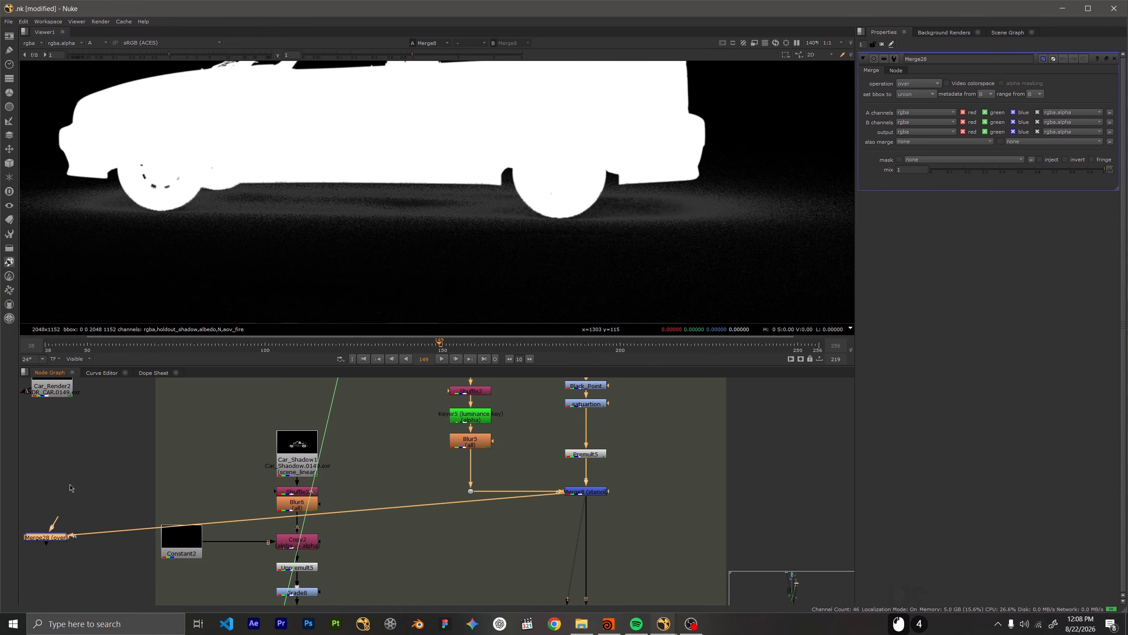
middle_drag(70, 486, 557, 484)
drag(542, 535, 413, 539)
Disable the merge of the copied car render, then delete it together with the Car_Render2 read node
click(412, 445)
key(d)
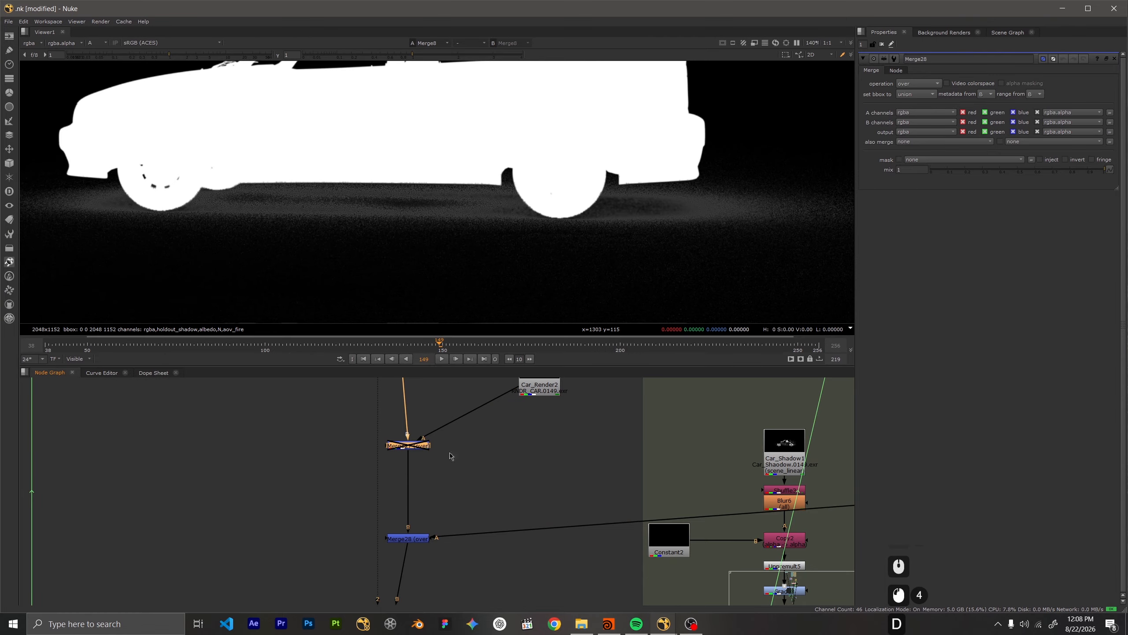
scroll(486, 461, down, 3)
drag(531, 428, 391, 527)
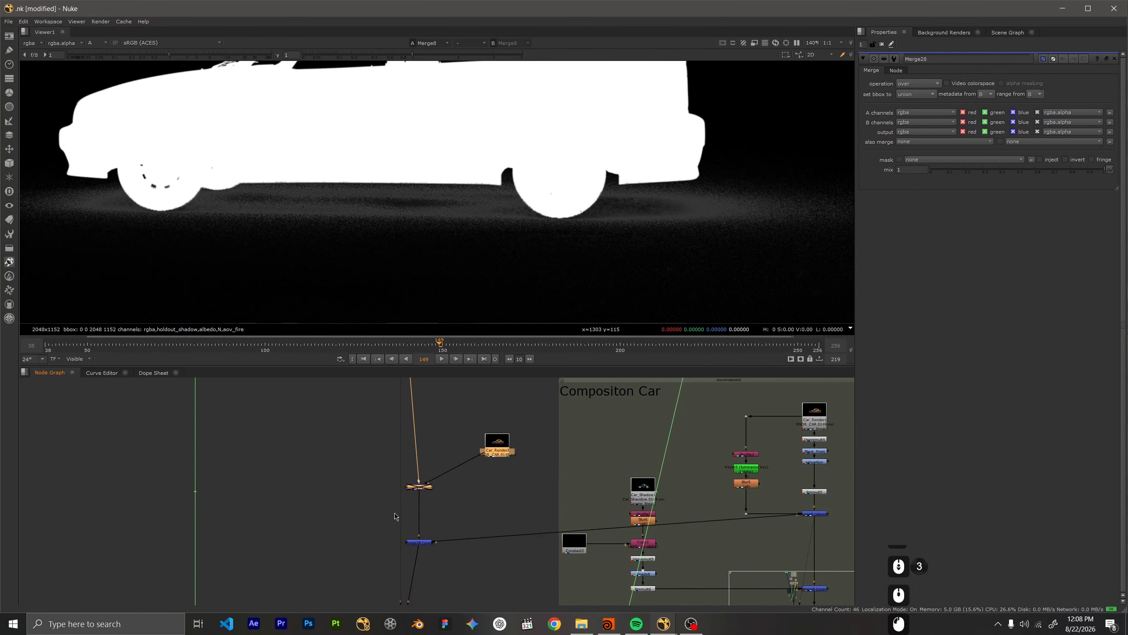
key(Delete)
Display the new merge's colour output and examine the ground and wheel contact under the car
scroll(444, 515, down, 2)
scroll(441, 518, up, 3)
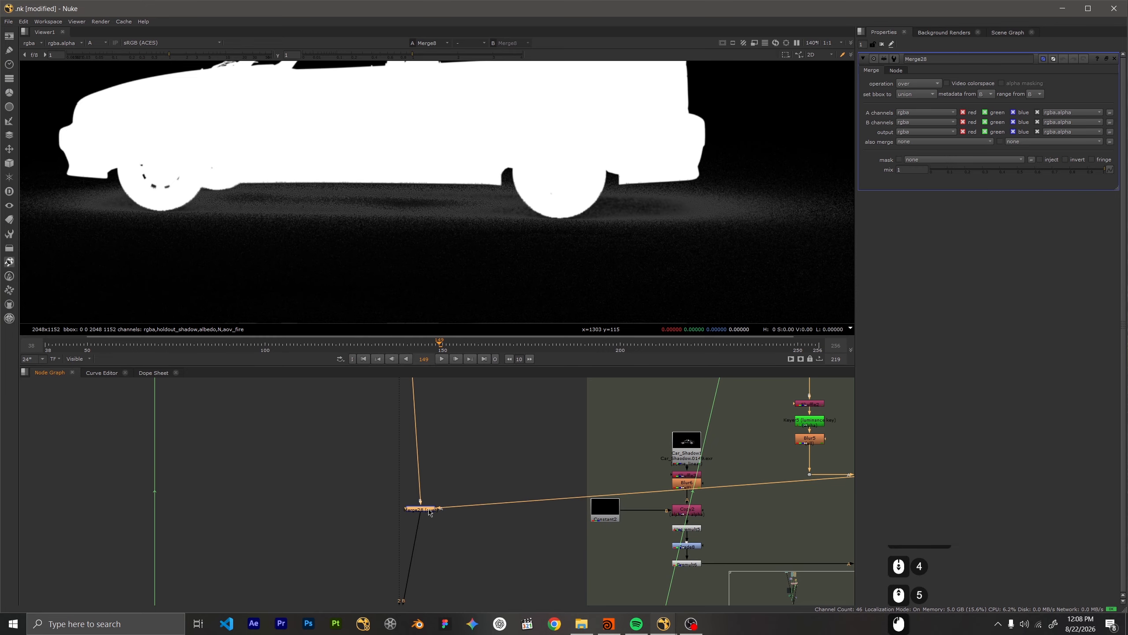
key(1)
key(a)
scroll(395, 270, up, 5)
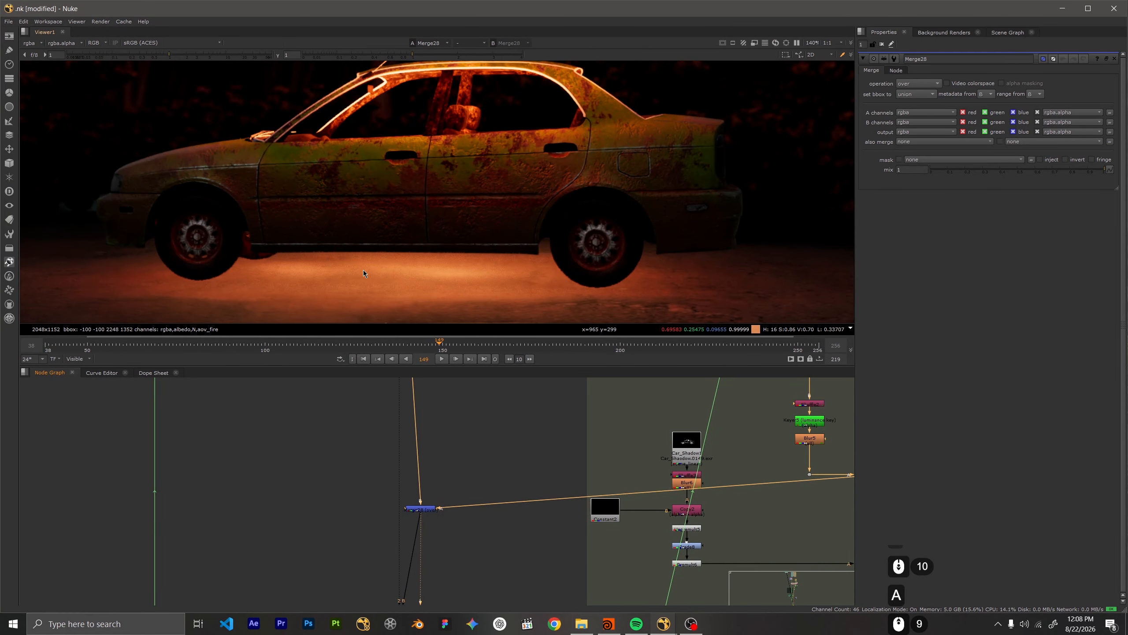
scroll(493, 415, down, 6)
scroll(626, 418, up, 6)
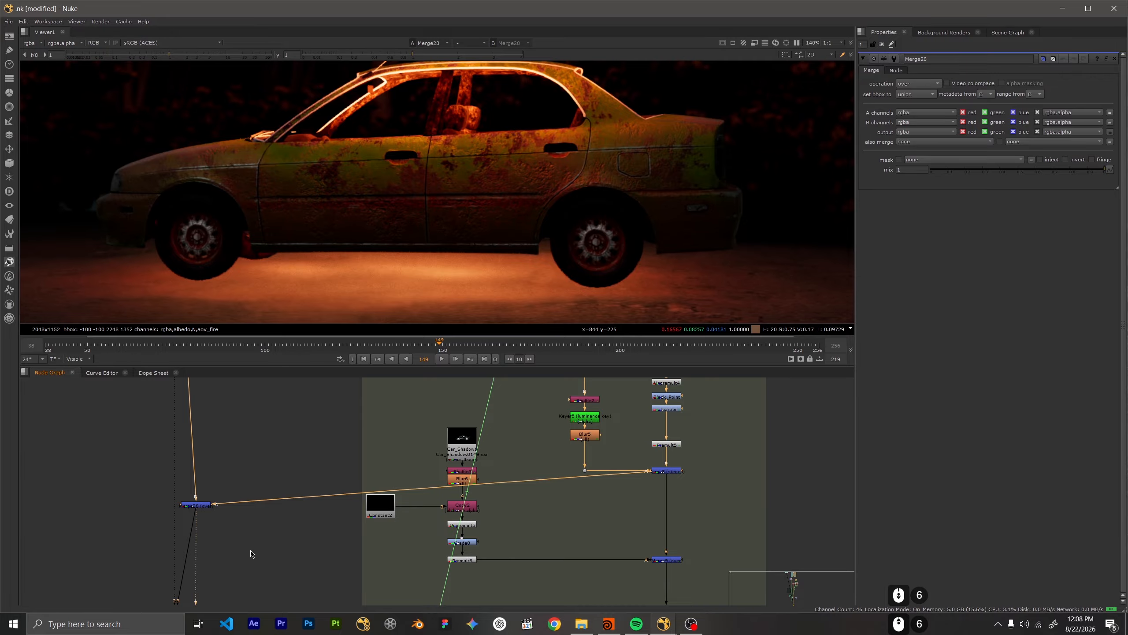
Undo the deletion of the copied car render and its merge, and the new merge's placement in the main pipe
key(ctrl+z)
key(ctrl+z)
key(ctrl+z)
key(ctrl+z)
key(ctrl+z)
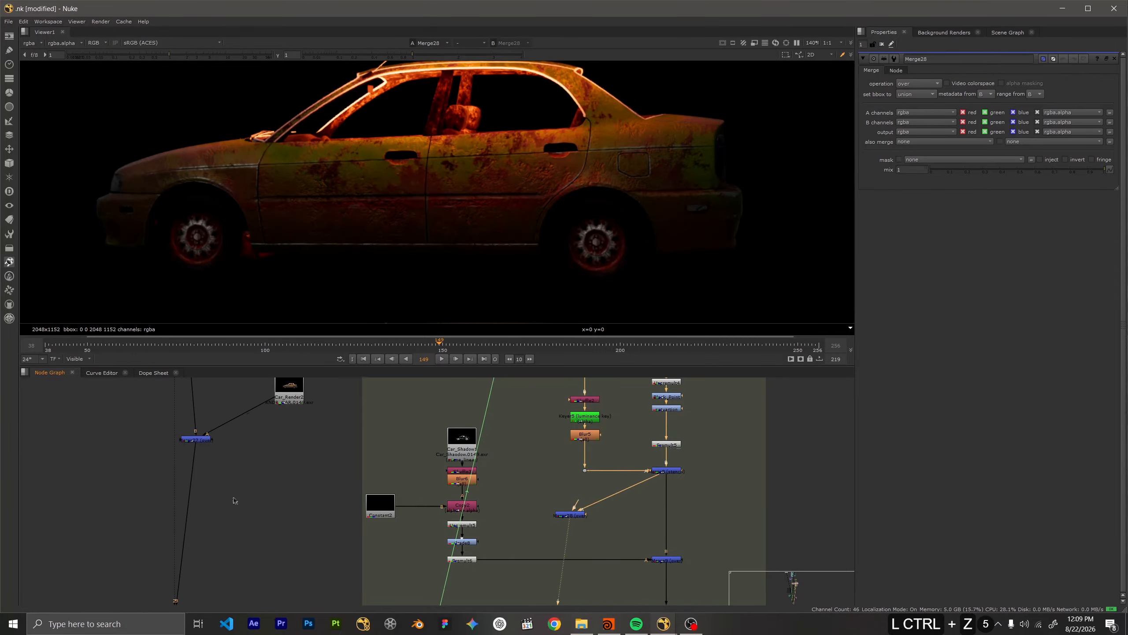
Delete the Car_Render2 read node and its merge from beside the Compositon Car group
middle_drag(294, 430, 316, 513)
scroll(316, 512, up, 1)
drag(332, 436, 109, 561)
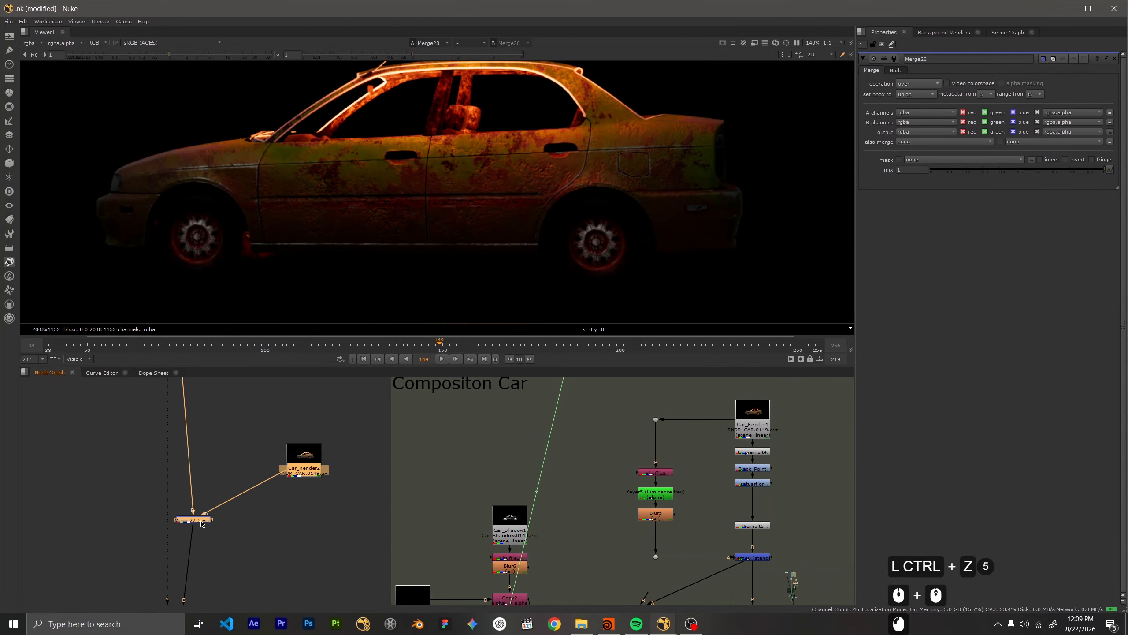
key(Delete)
scroll(219, 522, down, 15)
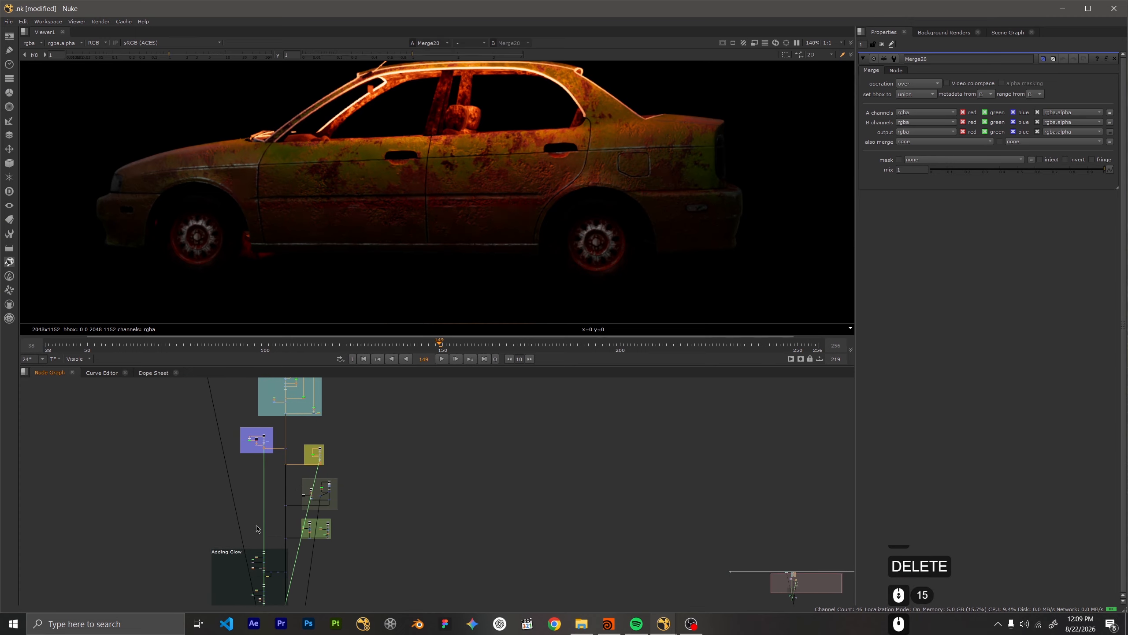
Delete the leftover unused merge beside the stencil merge in the Compositon Car group
scroll(301, 506, up, 9)
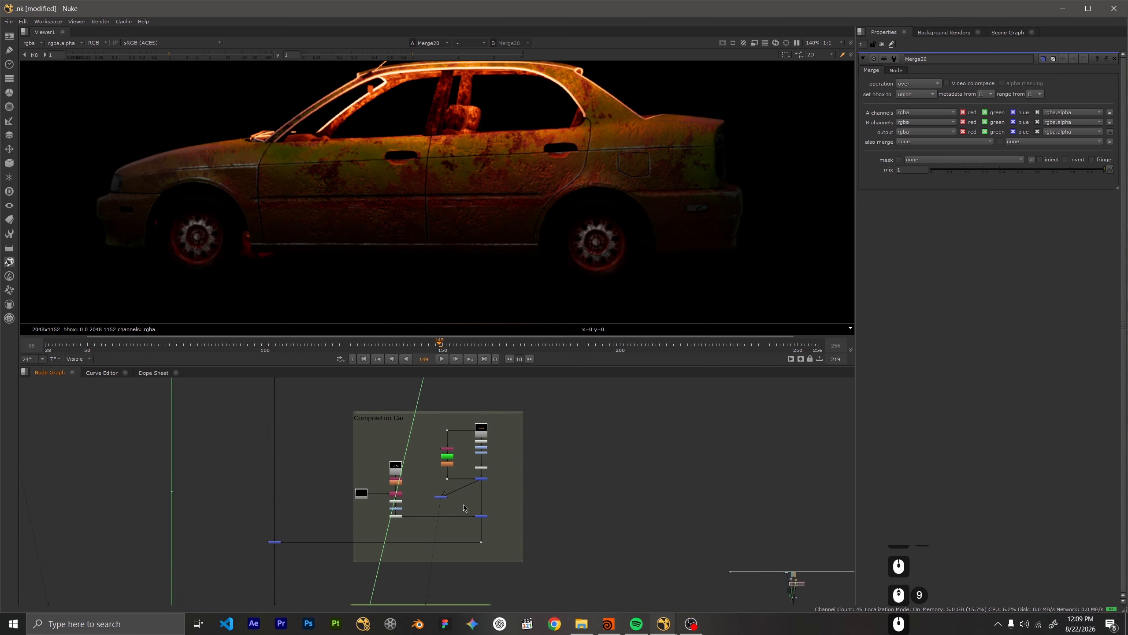
scroll(463, 507, up, 6)
middle_drag(466, 469, 436, 474)
click(380, 543)
key(Delete)
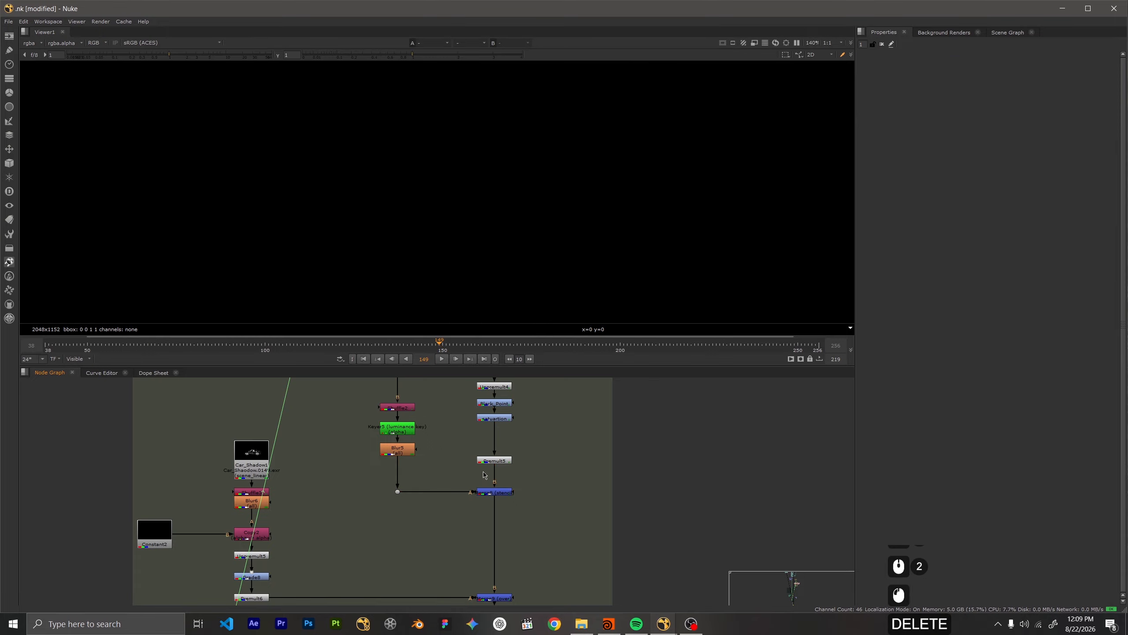
Display the stencilled car merge, followed by the Car_Shadow1 render that feeds the shadow branch
scroll(483, 474, down, 3)
click(486, 482)
key(1)
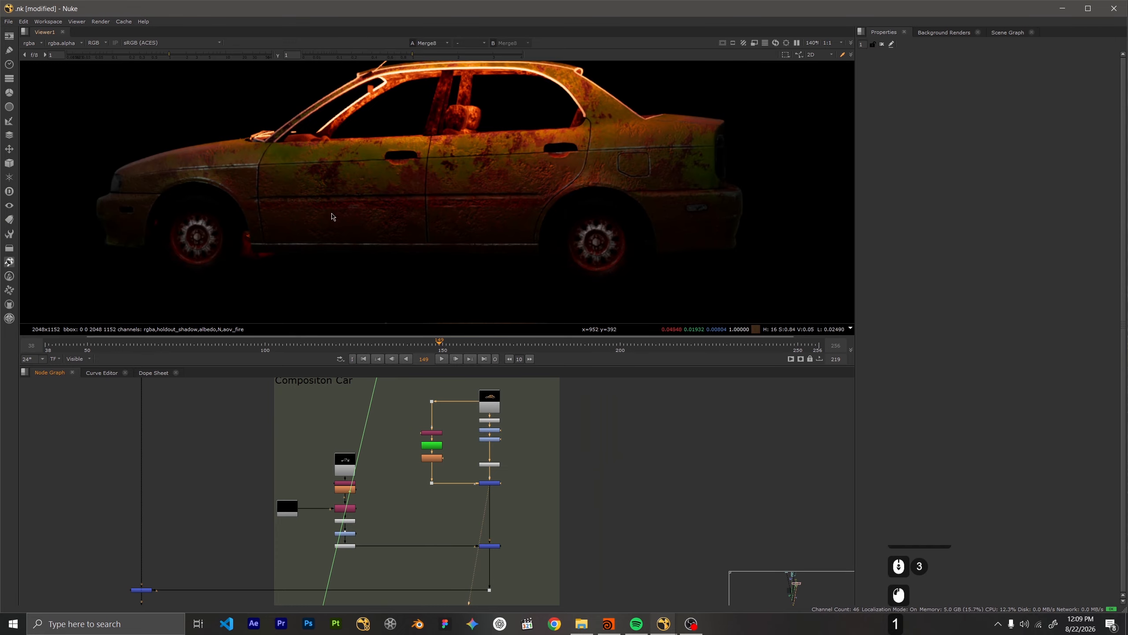
middle_drag(392, 529, 388, 489)
middle_drag(382, 434, 518, 438)
middle_drag(644, 464, 578, 466)
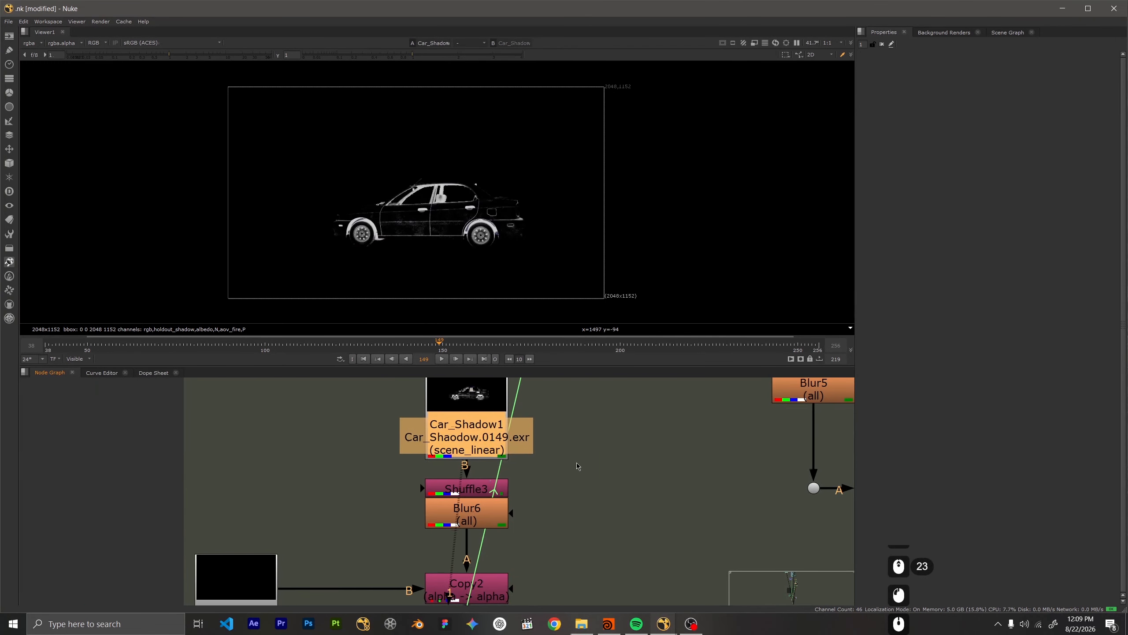
key(1)
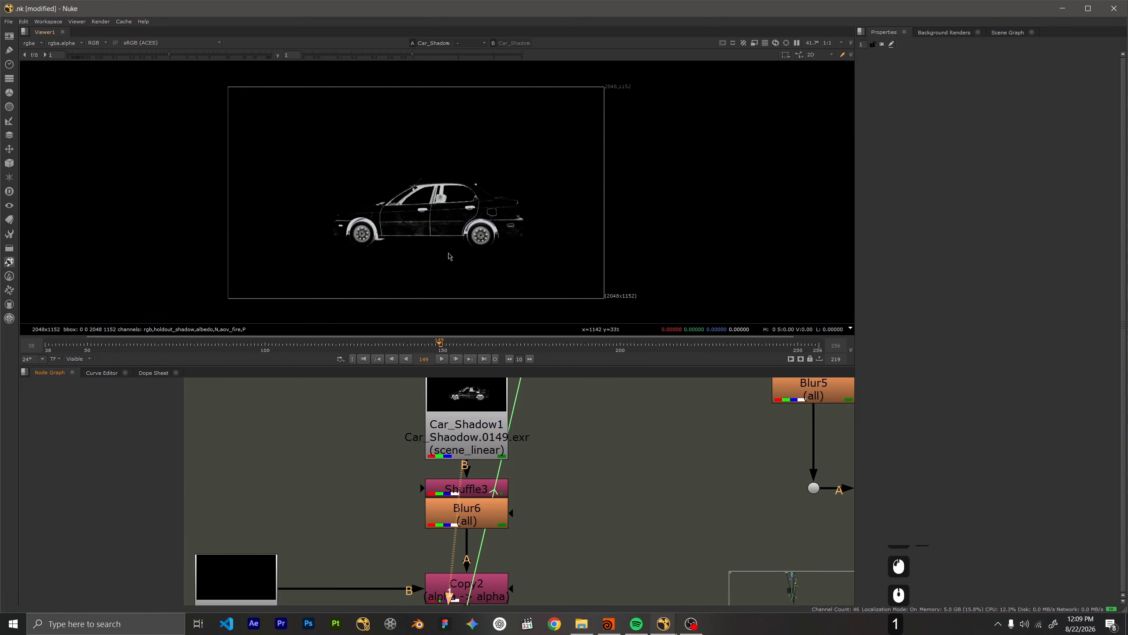
Display Shuffle3's output under Car_Shadow1 and open its settings to review how holdout_shadow is routed into rgba
scroll(554, 512, down, 3)
click(492, 487)
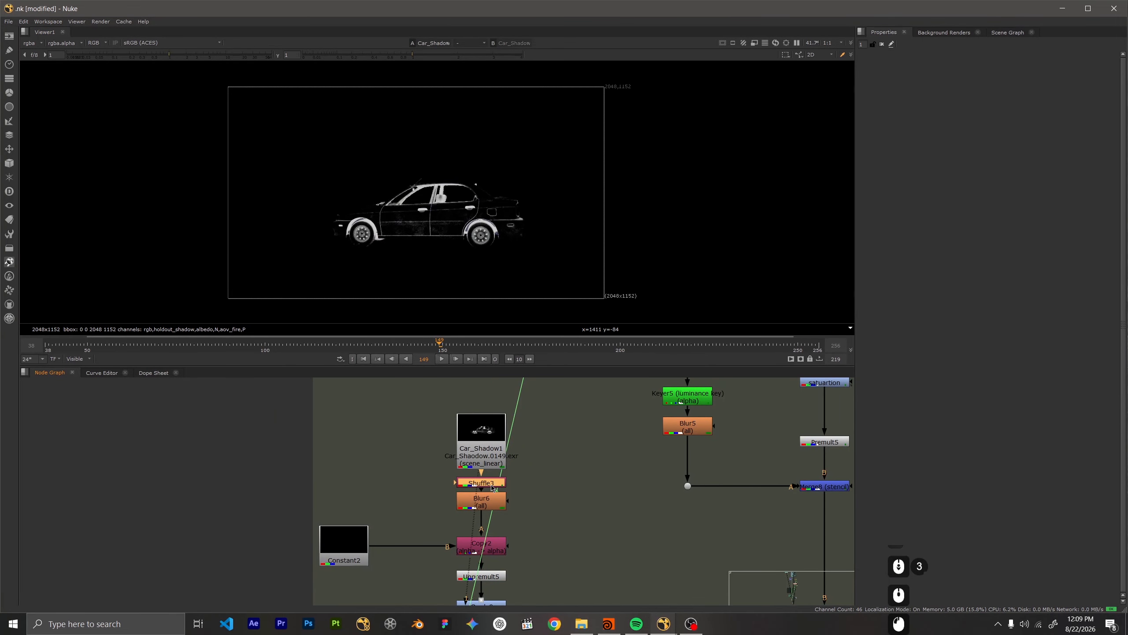
key(1)
scroll(405, 245, up, 5)
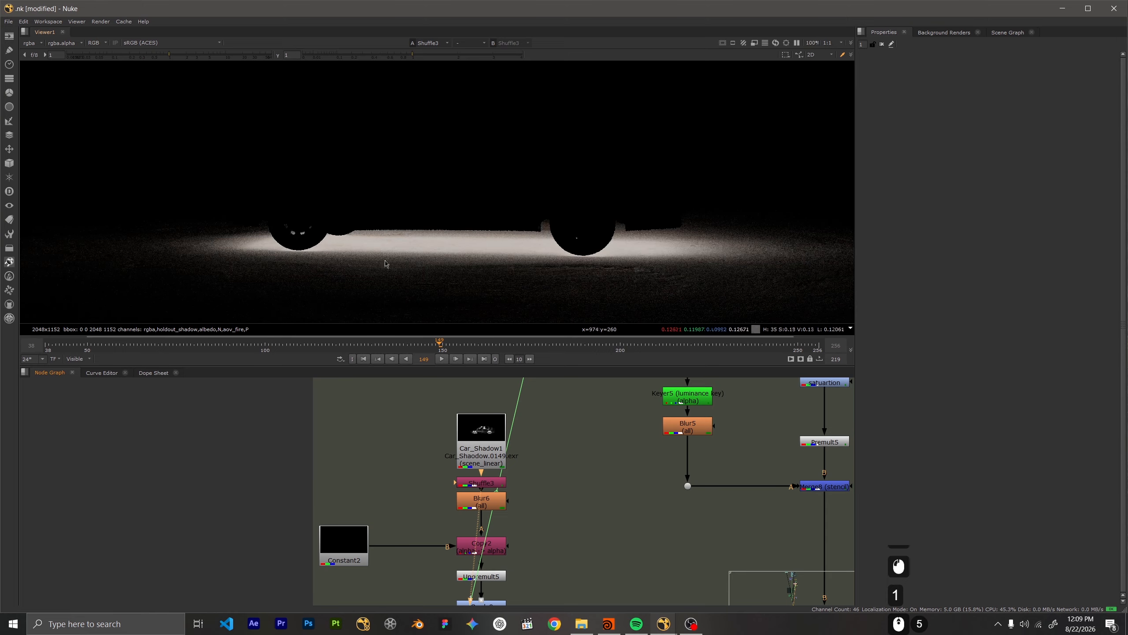
double_click(497, 488)
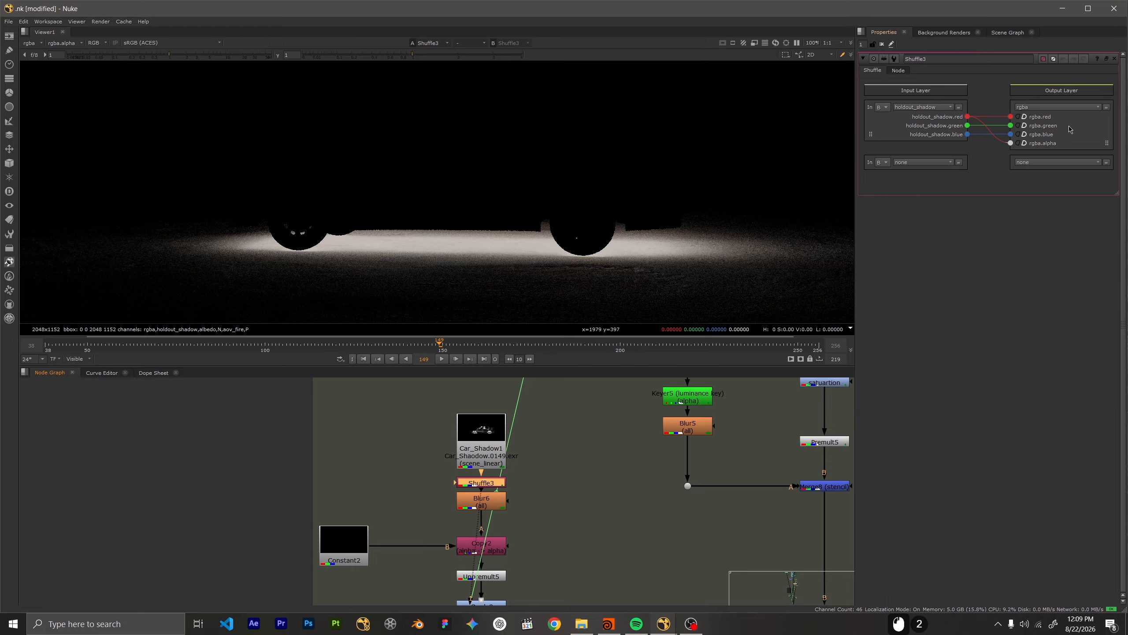
Open Blur6's settings and compare its output with Shuffle3's to judge how the shadow noise is softened around the wheel
double_click(484, 498)
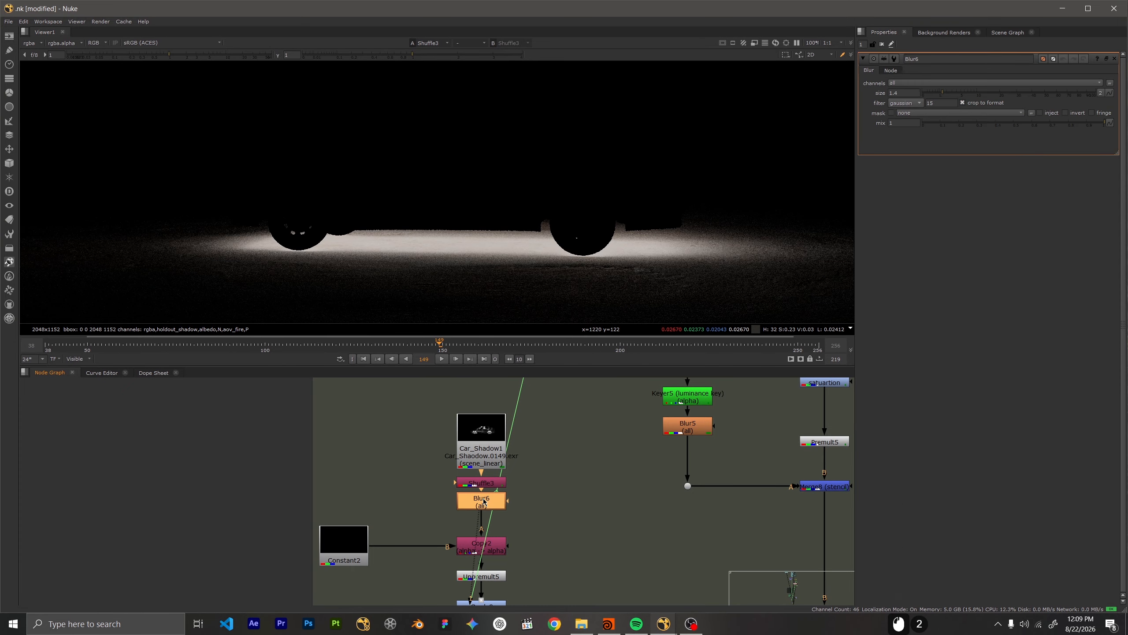
key(1)
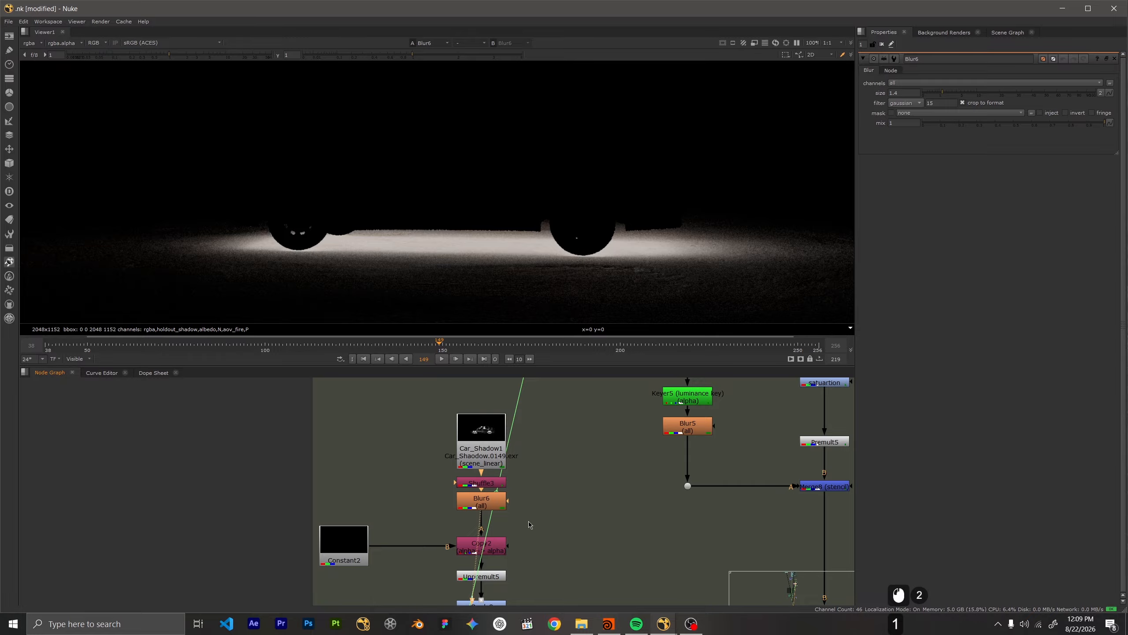
middle_drag(511, 500, 515, 438)
key(2)
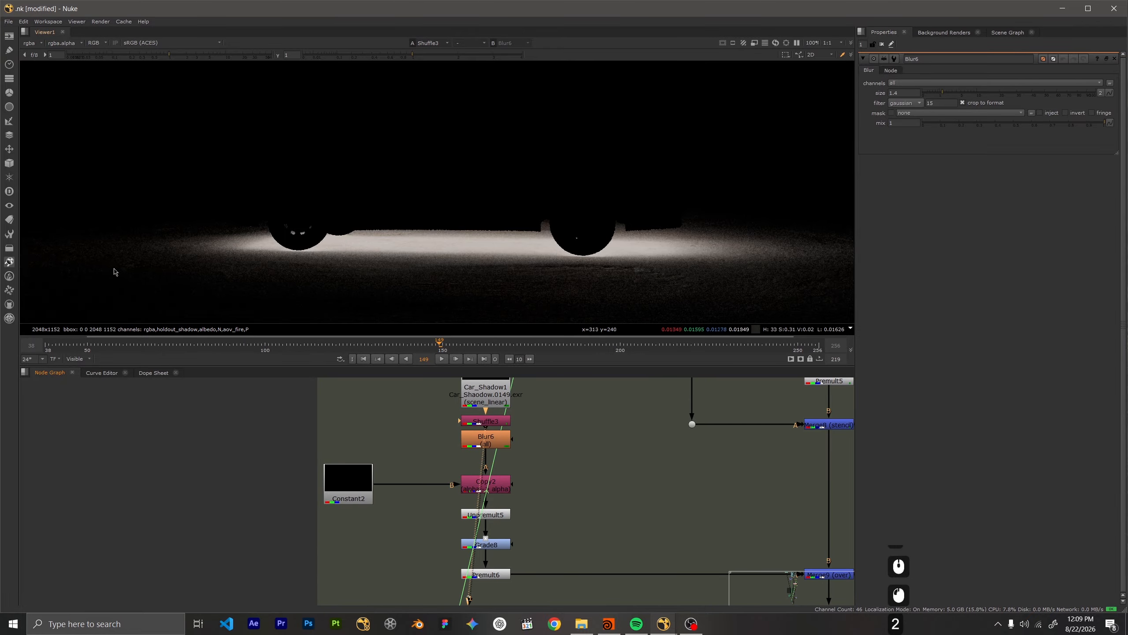
scroll(87, 250, up, 2)
key(1)
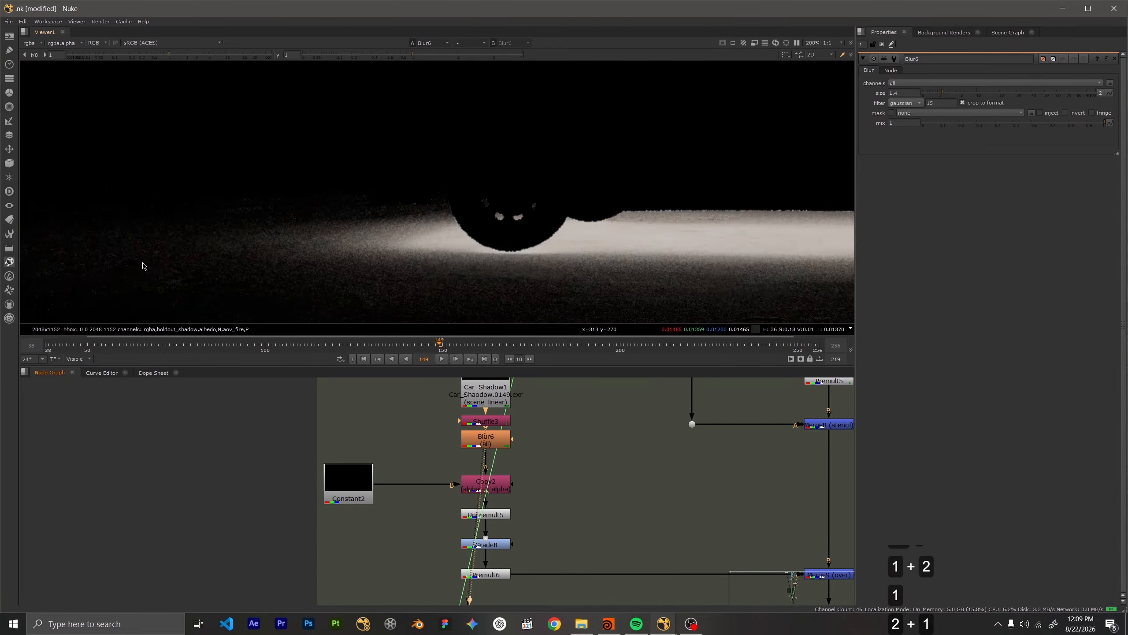
scroll(138, 264, up, 5)
scroll(385, 259, down, 6)
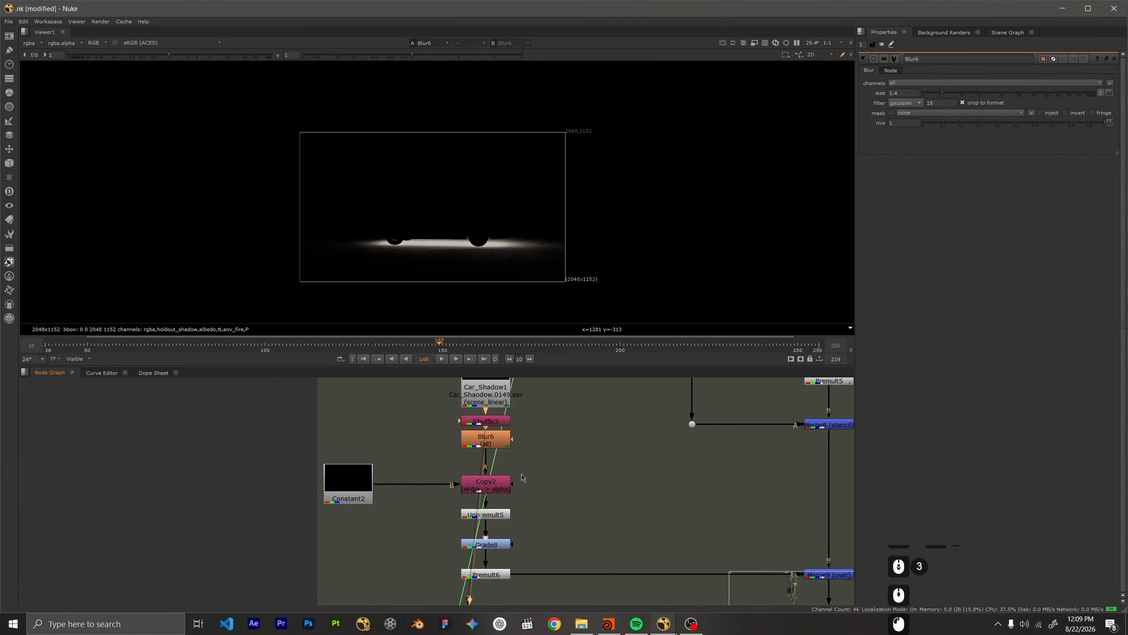
Inspect the shadow branch from Constant2 downwards by displaying the outputs of Unpremult5, Grade8 and Premult6 in turn
click(340, 488)
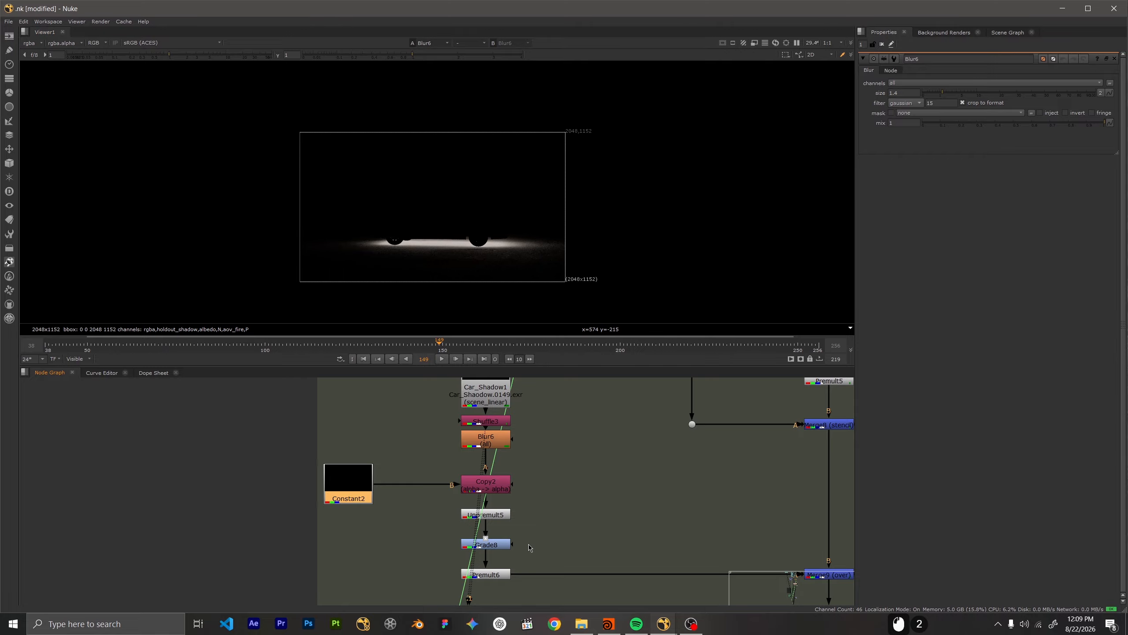
scroll(520, 471, down, 2)
click(488, 487)
key(1)
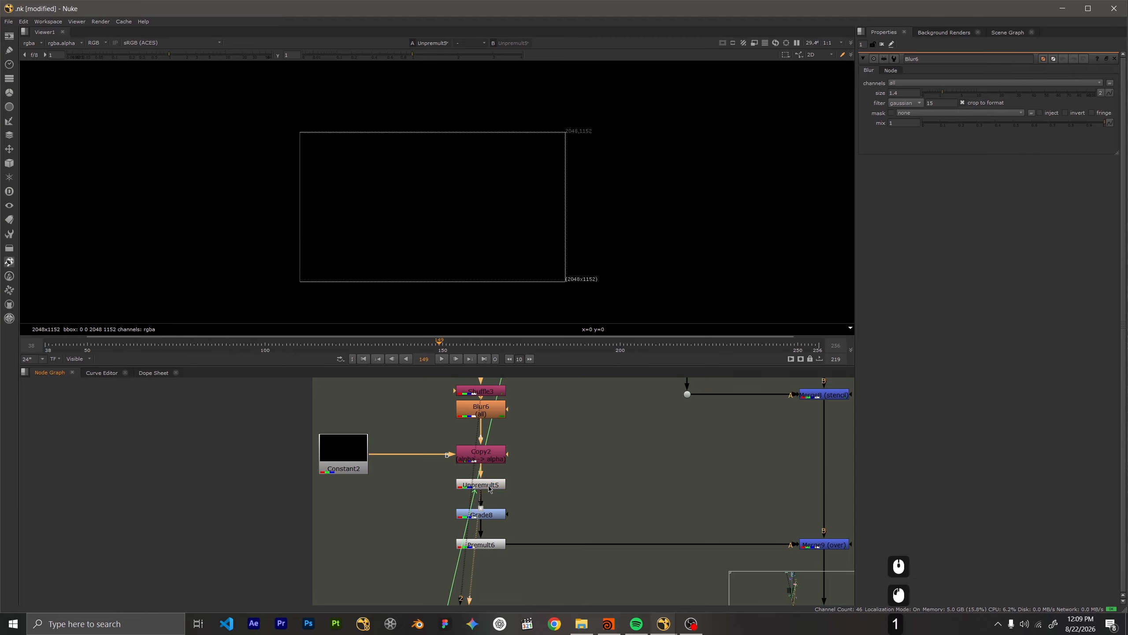
key(1)
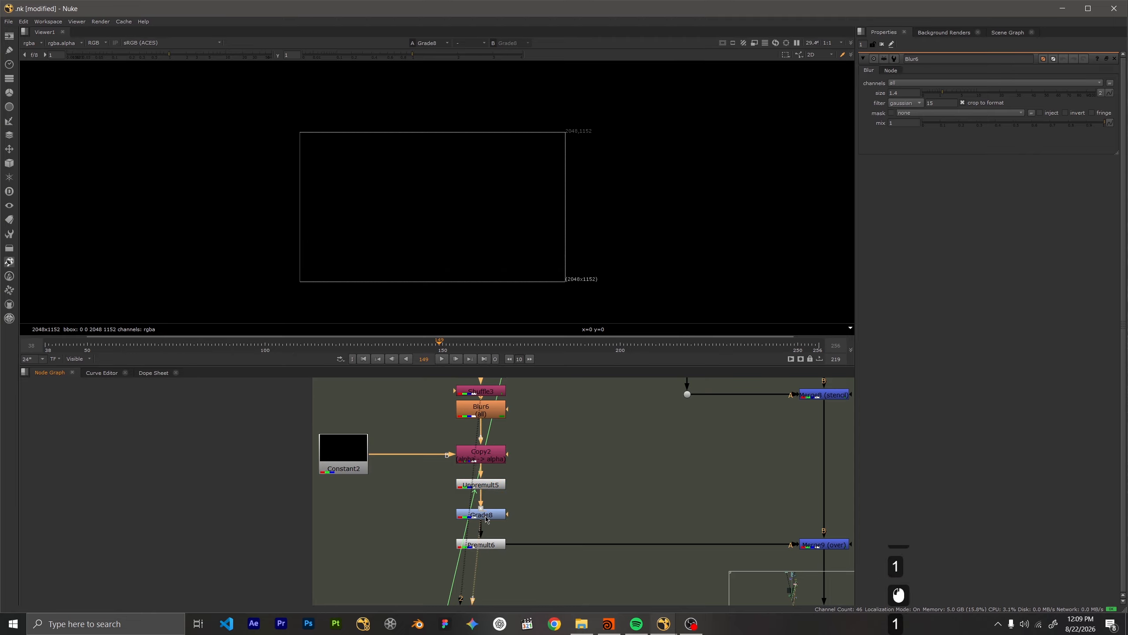
click(490, 546)
key(1)
scroll(610, 511, down, 1)
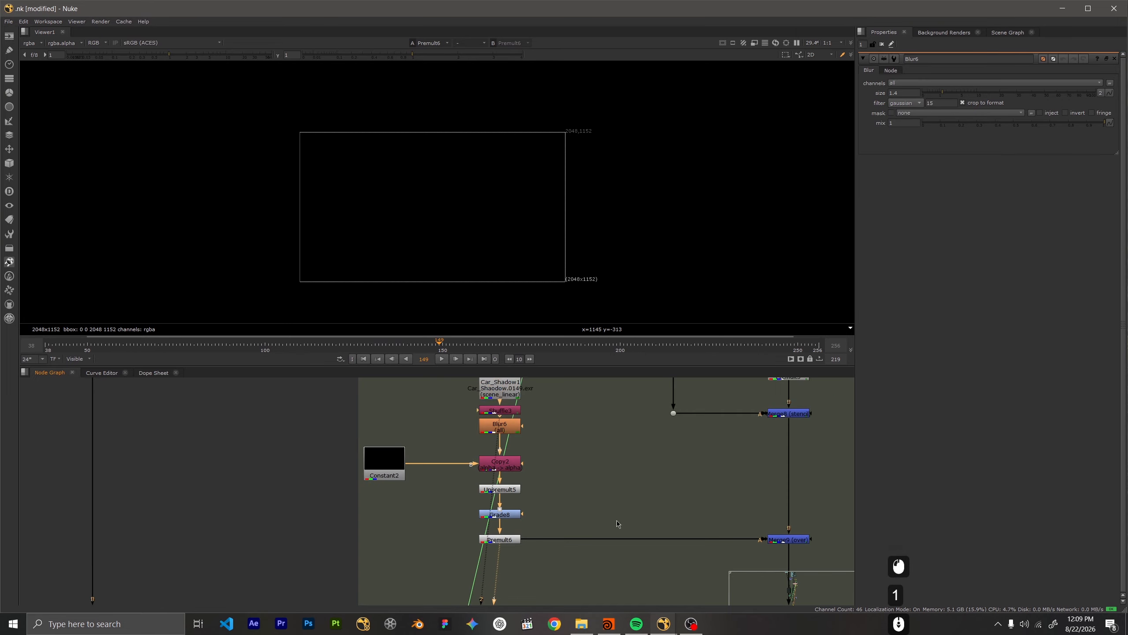
Open the settings of Grade8 between Unpremult5 and Premult6 to review the shadow's grading values
middle_drag(619, 524, 460, 501)
scroll(546, 514, up, 1)
click(331, 492)
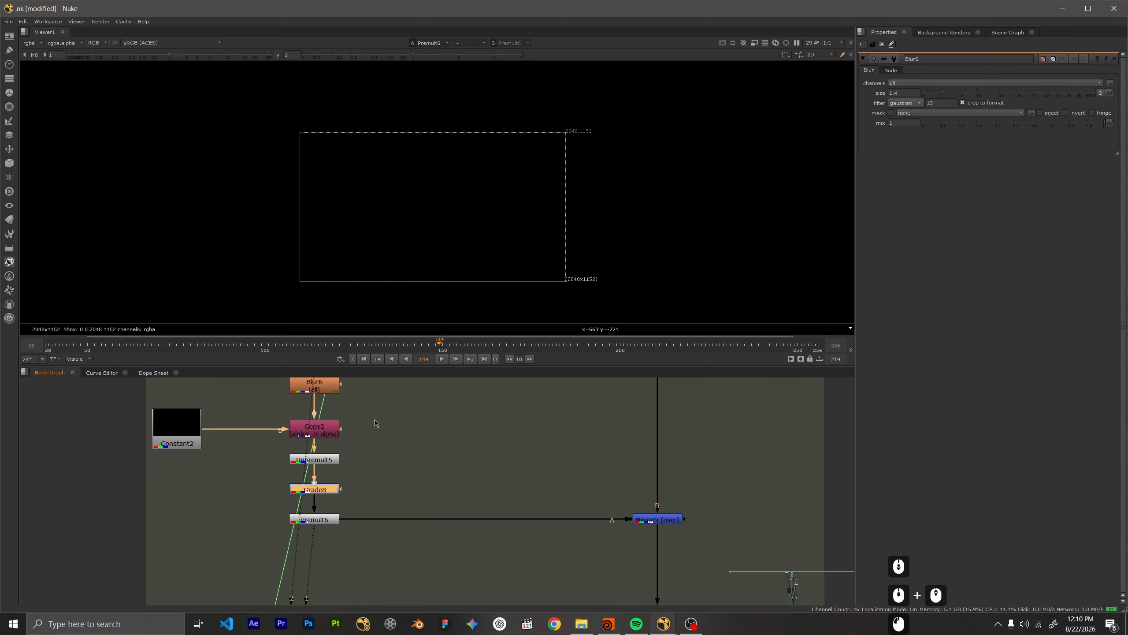
middle_drag(293, 469, 310, 471)
scroll(402, 492, up, 4)
middle_drag(402, 493, 600, 506)
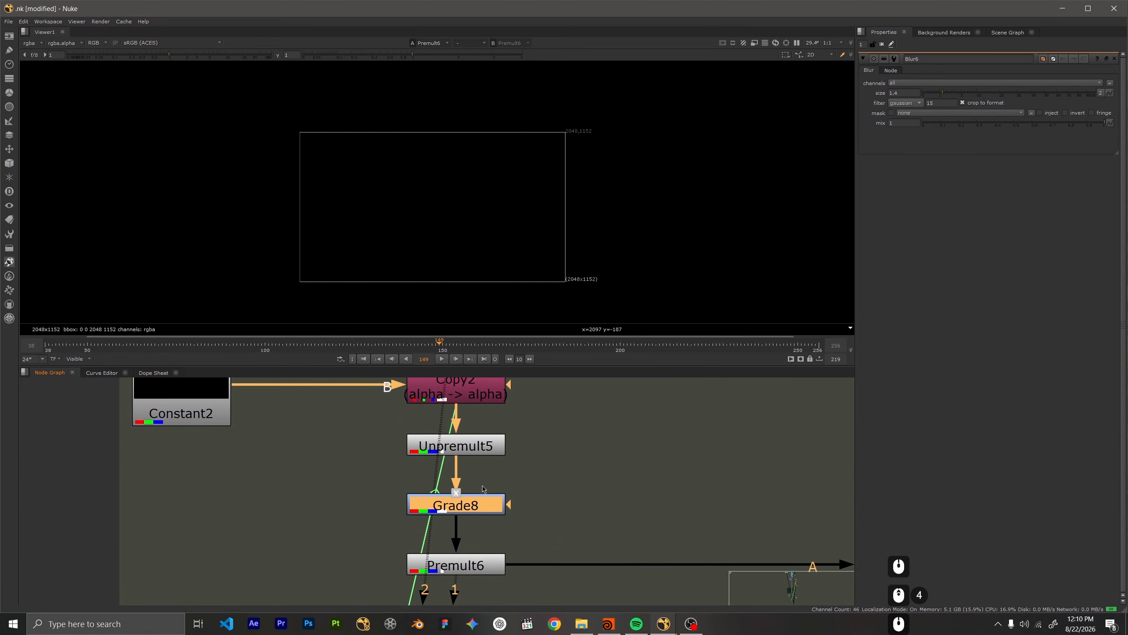
double_click(480, 501)
Trace Premult6's connection to Merge9 and display the output of the car merged with its shadow
scroll(580, 500, down, 5)
middle_drag(666, 507, 375, 504)
scroll(555, 505, up, 5)
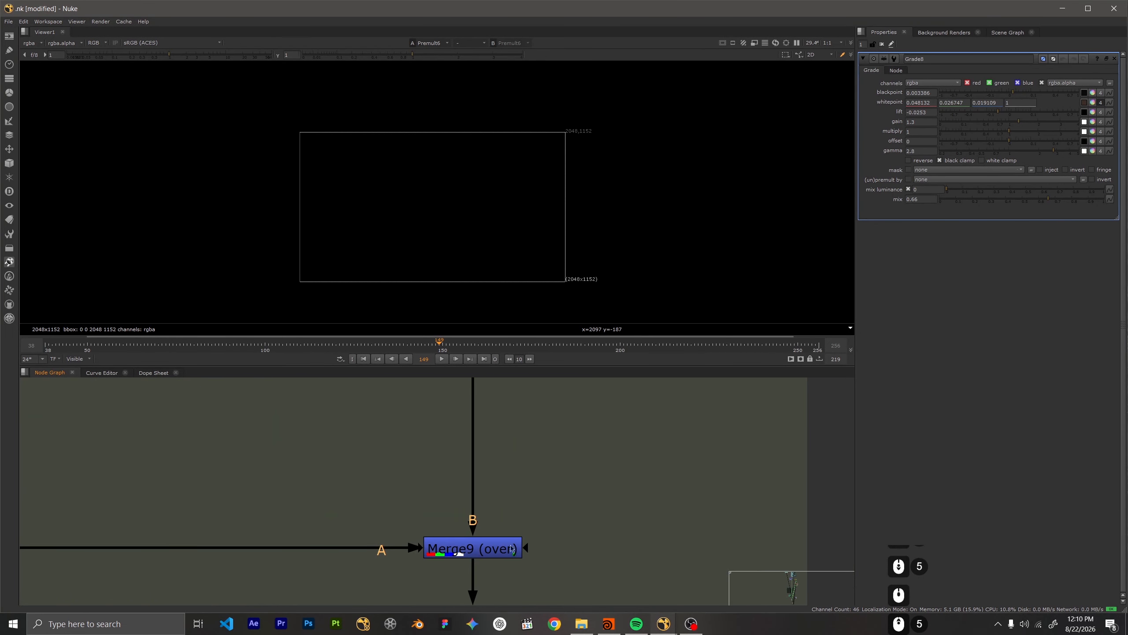
scroll(421, 530, down, 5)
middle_drag(295, 494, 471, 494)
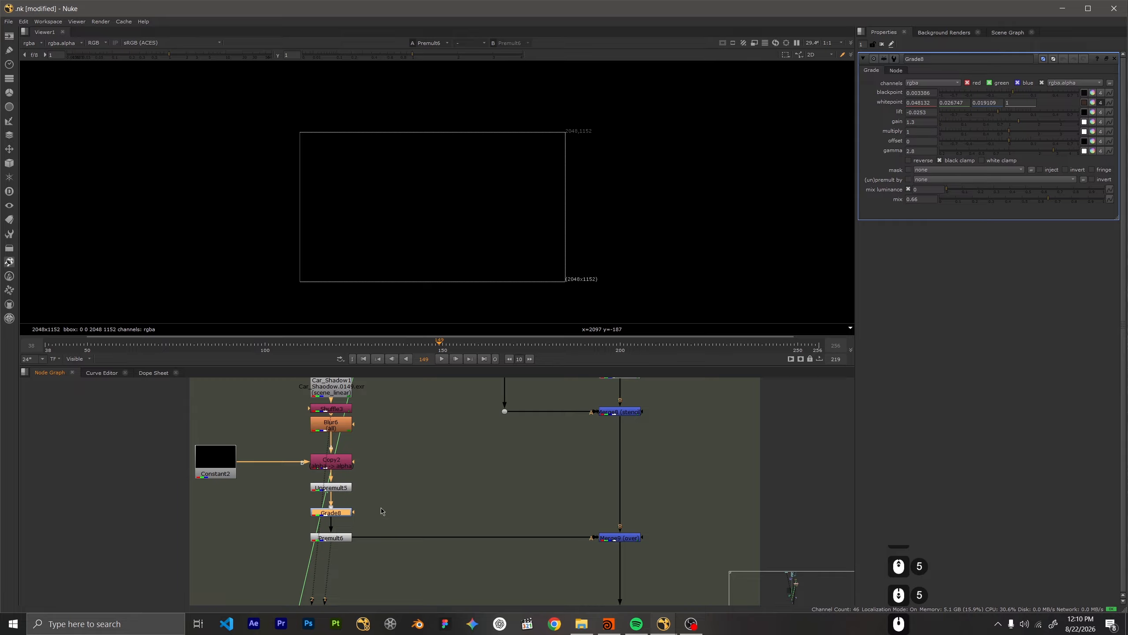
click(621, 537)
key(1)
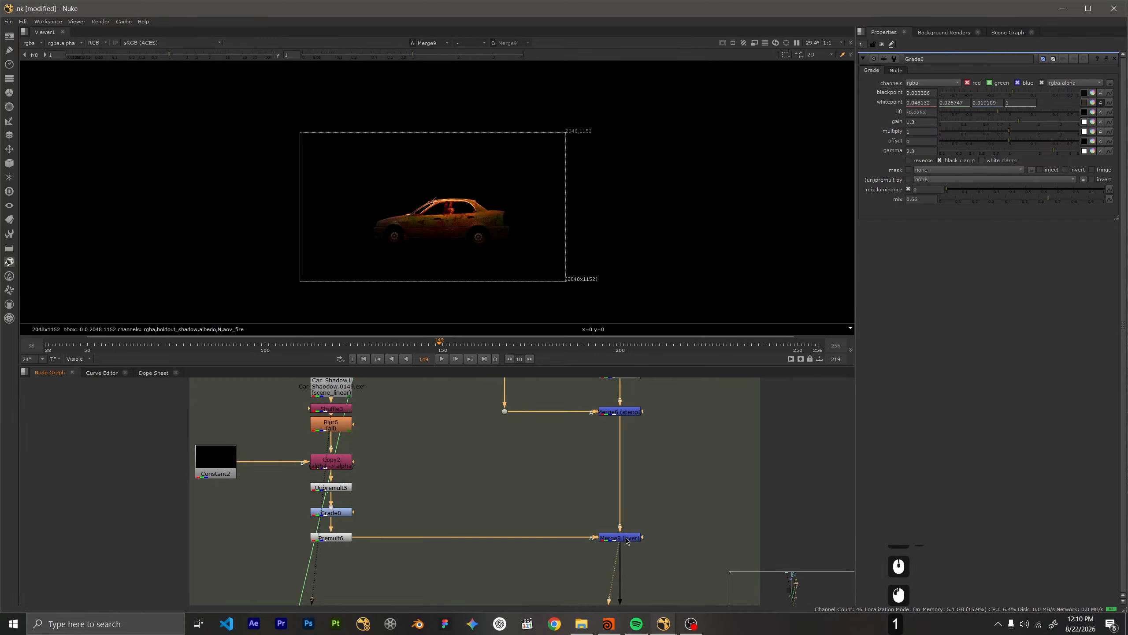
Display the main pipe merge that adds the Compositon Car group and examine the ground shadow around the wheels
scroll(447, 477, down, 6)
middle_drag(392, 514, 520, 462)
scroll(406, 480, up, 6)
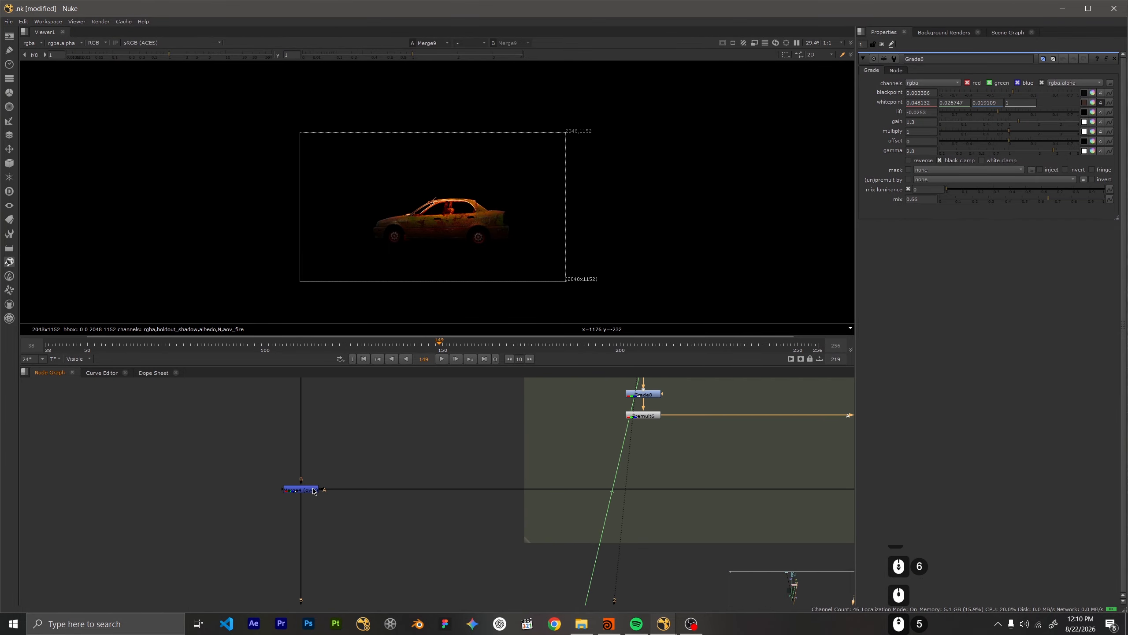
click(311, 488)
key(1)
scroll(441, 255, up, 11)
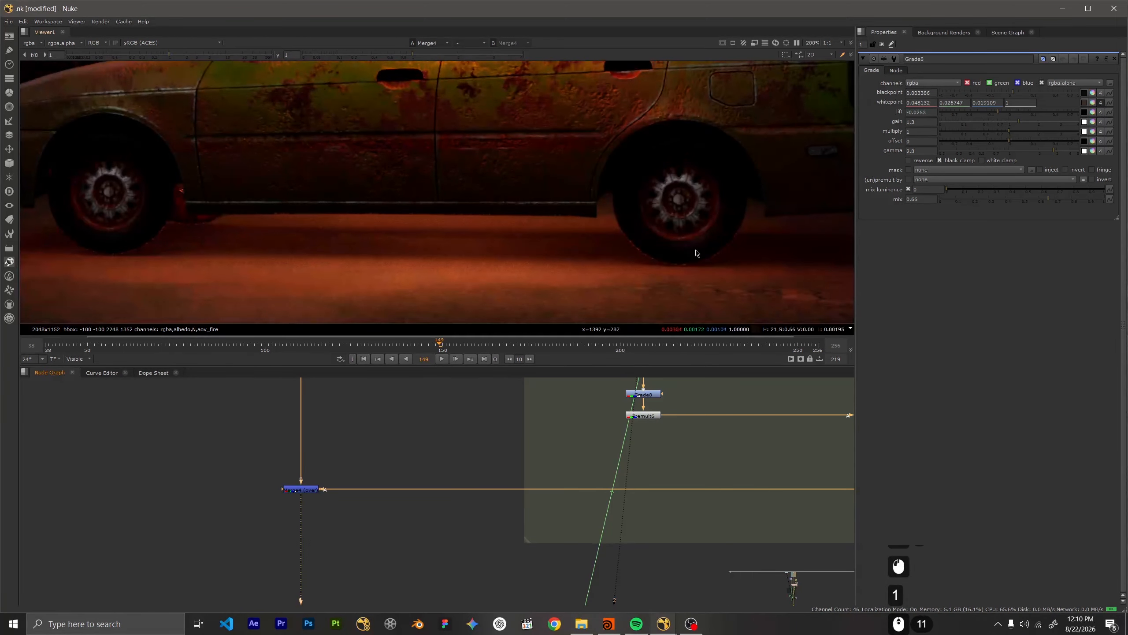
middle_click(194, 247)
scroll(371, 267, up, 10)
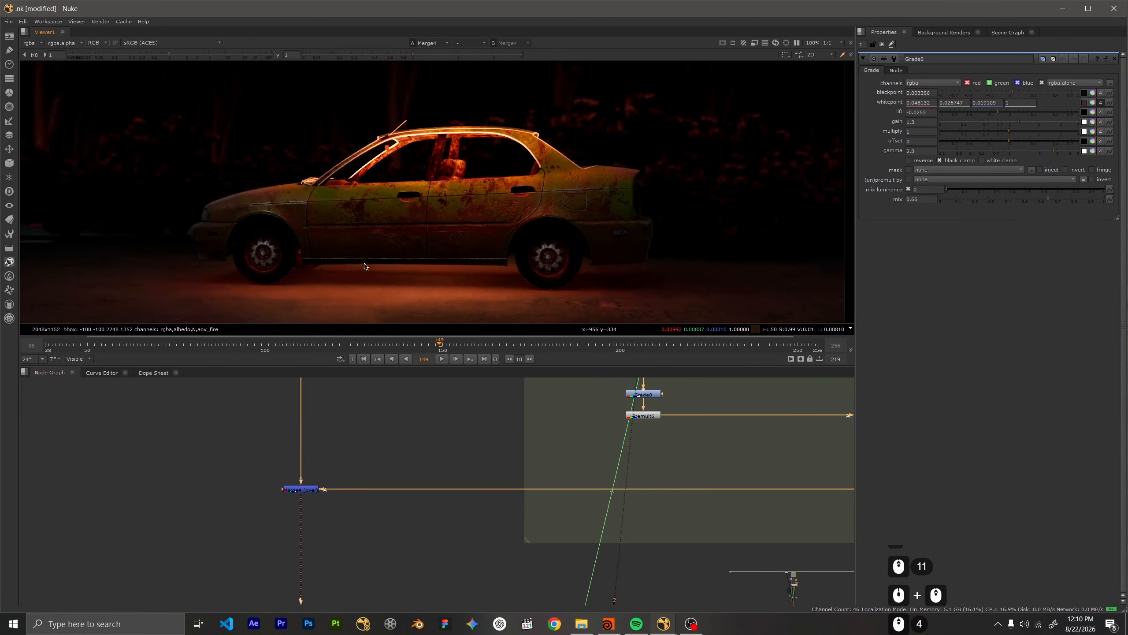
middle_drag(355, 208, 267, 163)
scroll(265, 162, down, 11)
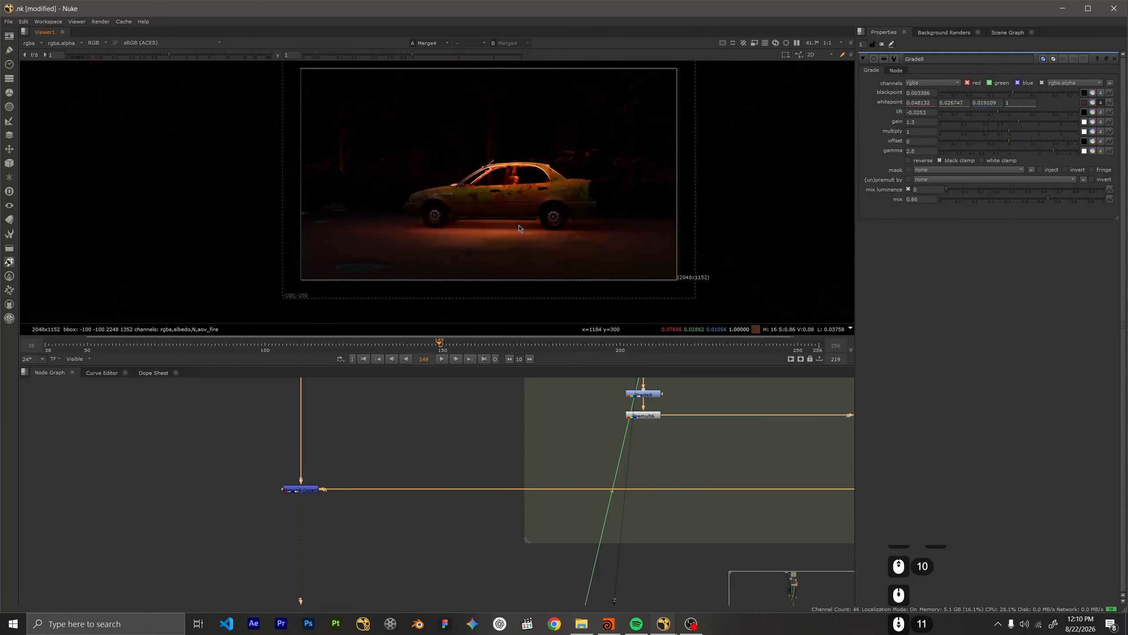
Hide the expression link arrows in the node graph around the Compositon Car group
scroll(389, 432, down, 12)
middle_drag(388, 432, 412, 491)
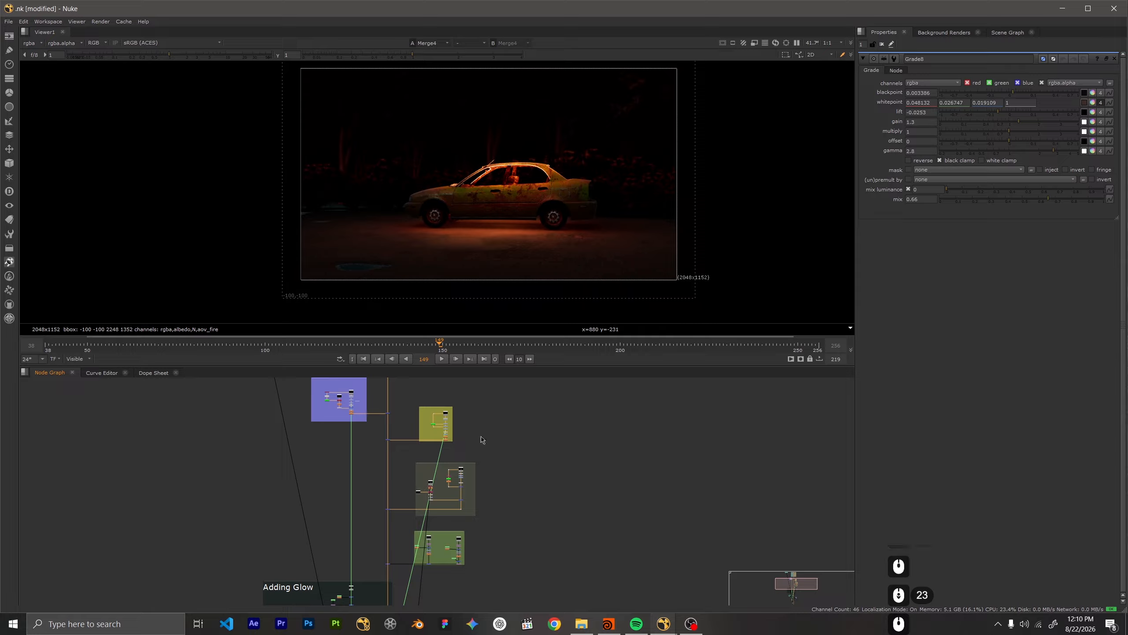
scroll(406, 517, up, 7)
key(alt+e)
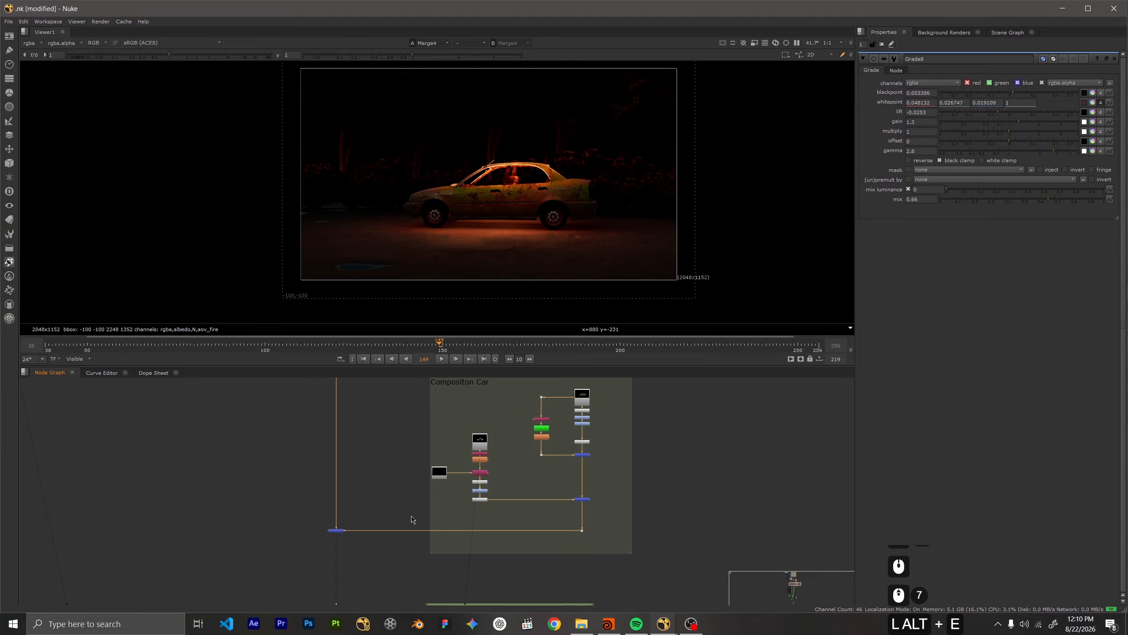
middle_drag(380, 519, 380, 502)
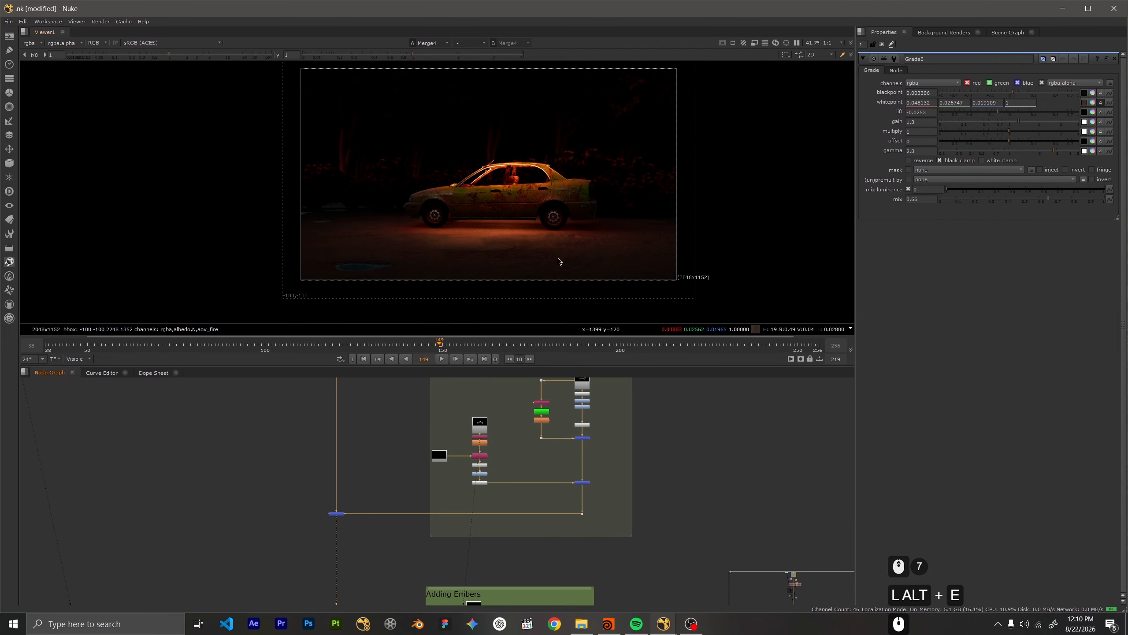
scroll(511, 224, up, 1)
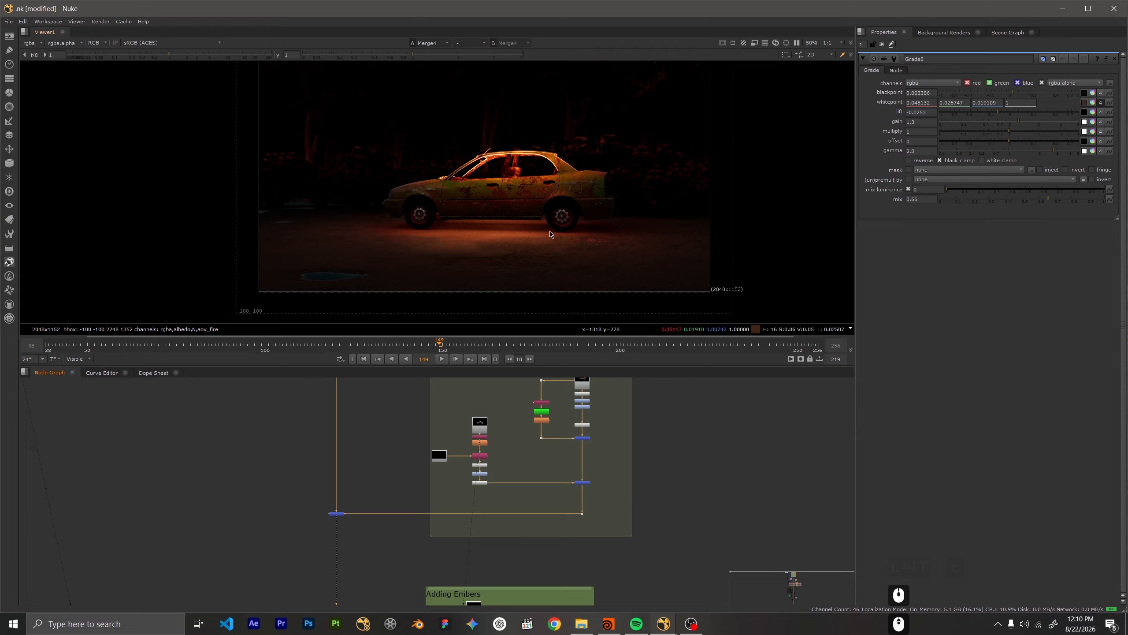
scroll(457, 393, down, 1)
Display the Read1 ember clip in the Adding Embers group, followed by the merge that masks it with the blurred roto
middle_drag(370, 513, 366, 480)
middle_drag(378, 559, 374, 481)
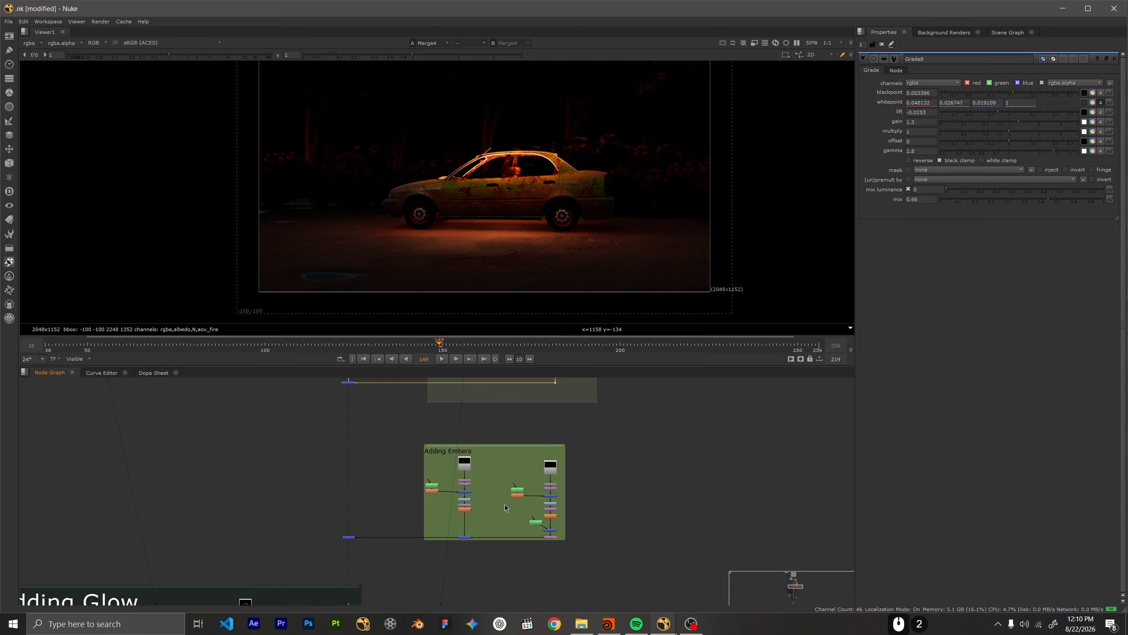
scroll(504, 504, up, 4)
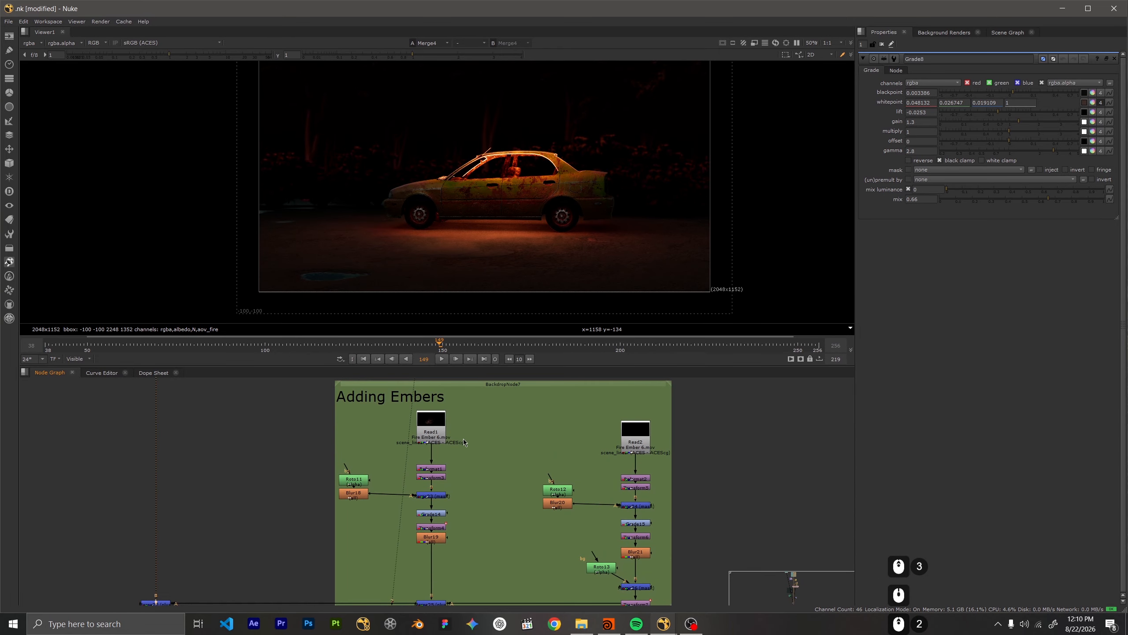
click(424, 436)
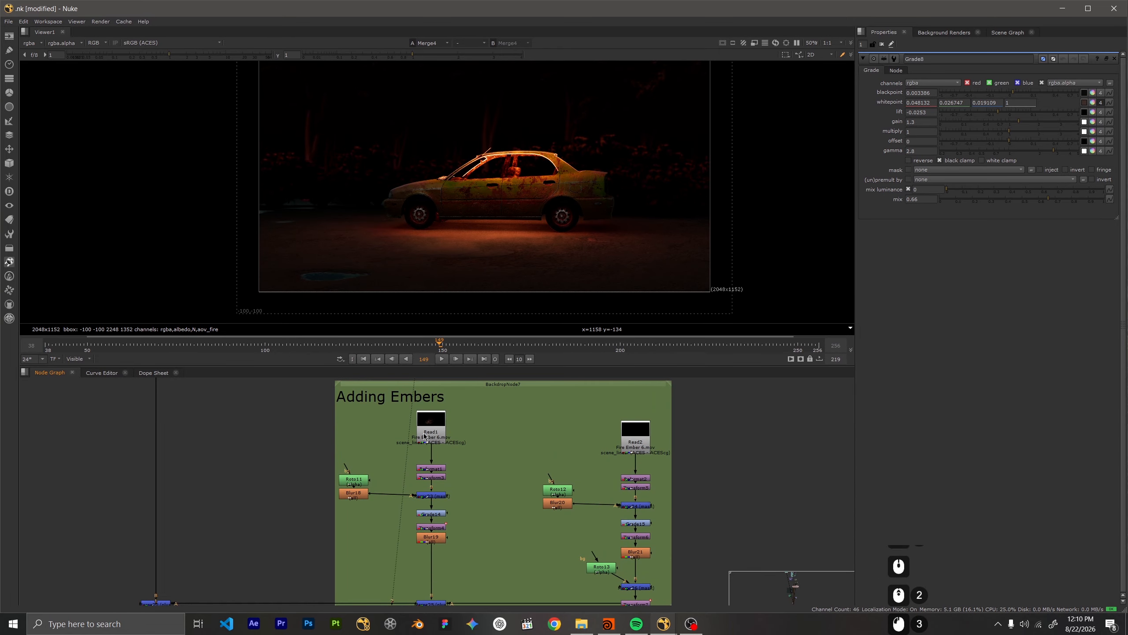
key(1)
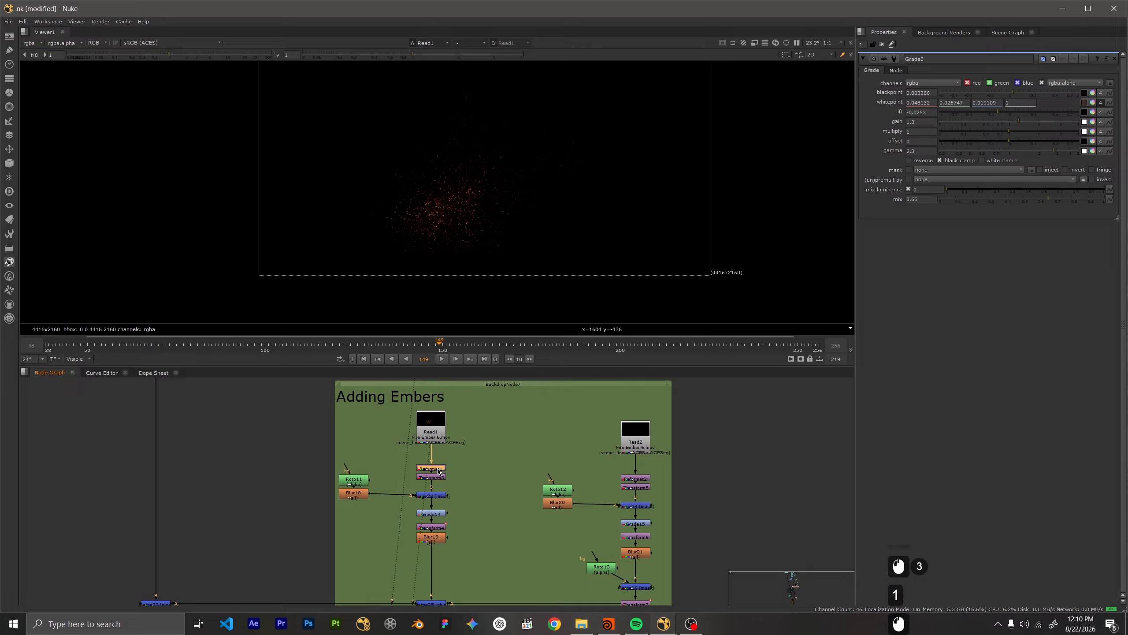
click(436, 495)
key(1)
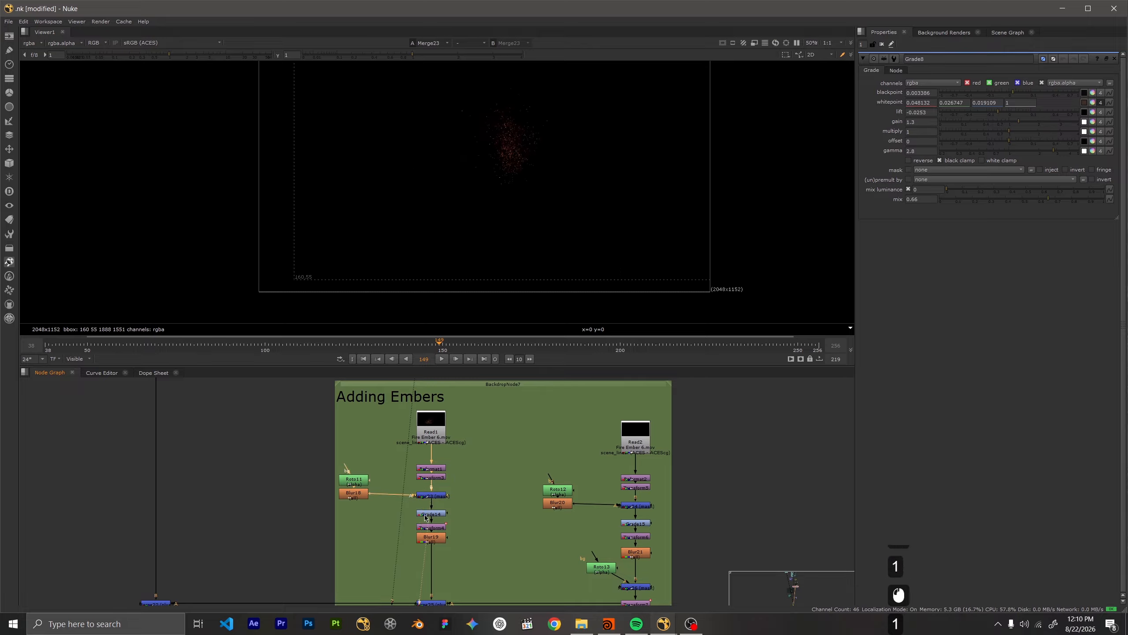
Display the output of Grade14 in the first ember branch, followed by the output of Transform4
scroll(440, 495, up, 4)
click(457, 497)
key(1)
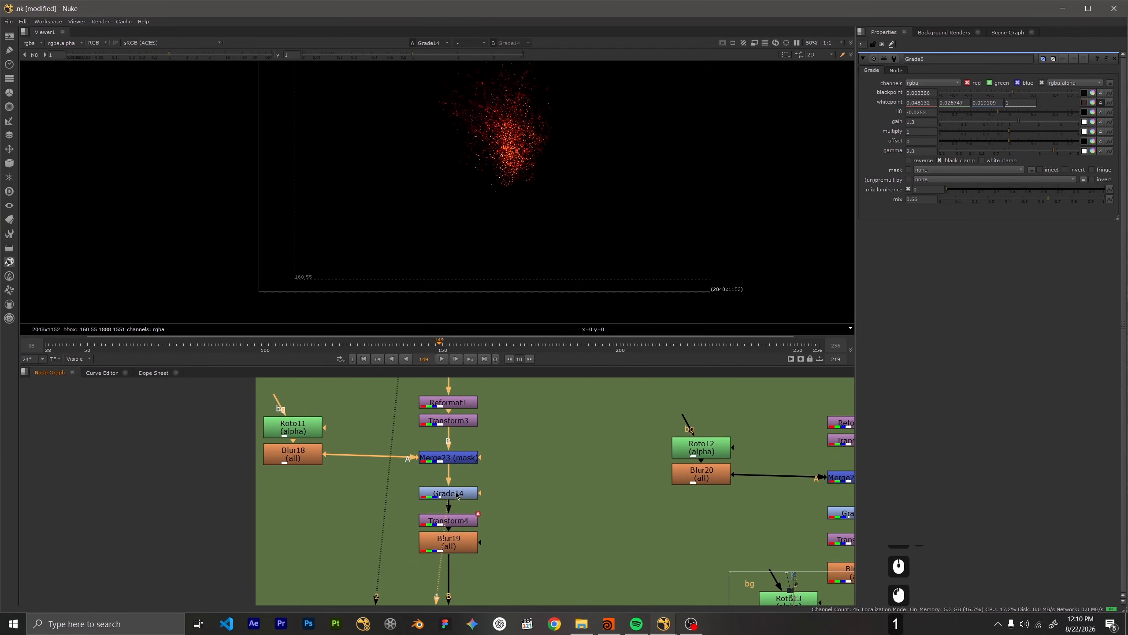
click(472, 515)
key(1)
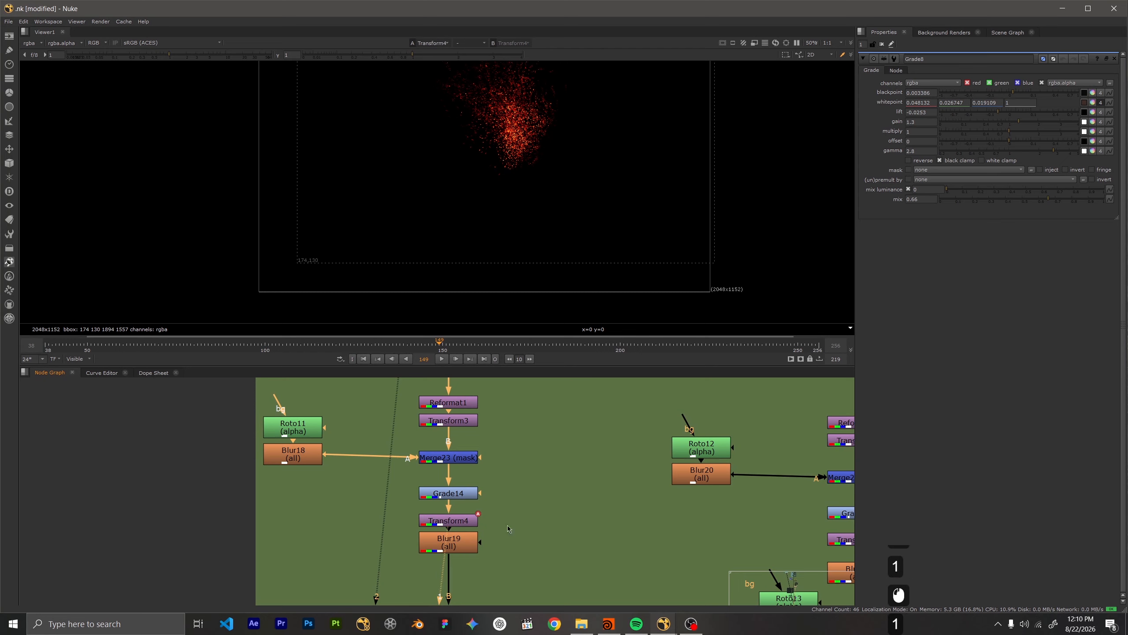
Open Transform4's properties and scrub the timeline to check its translation on the embers
middle_drag(507, 526, 498, 481)
double_click(446, 475)
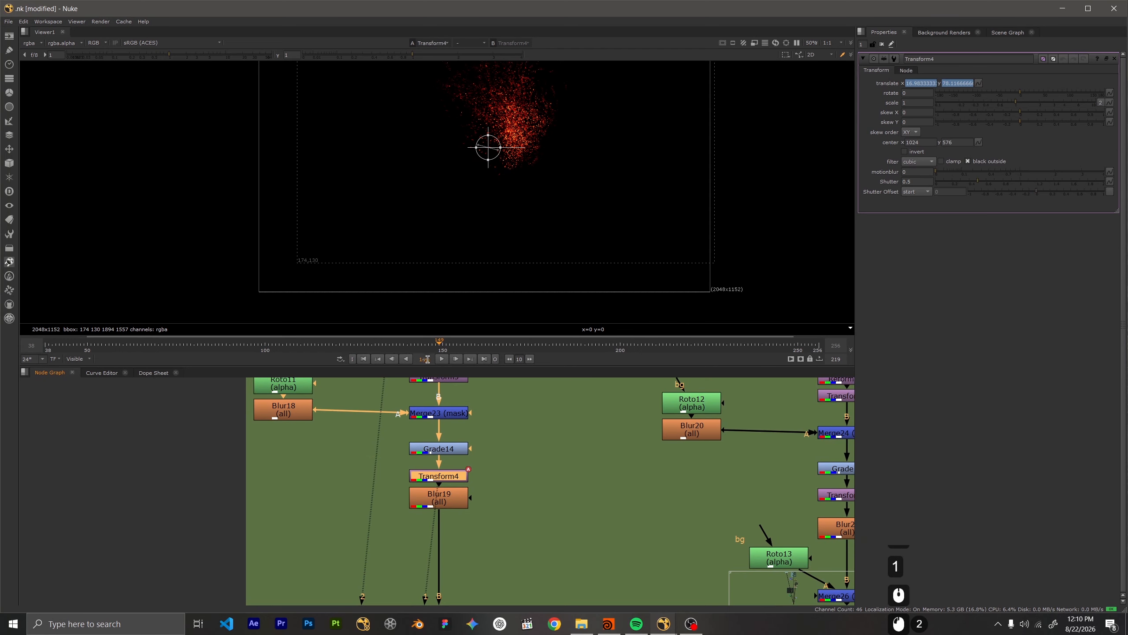
drag(441, 343, 411, 346)
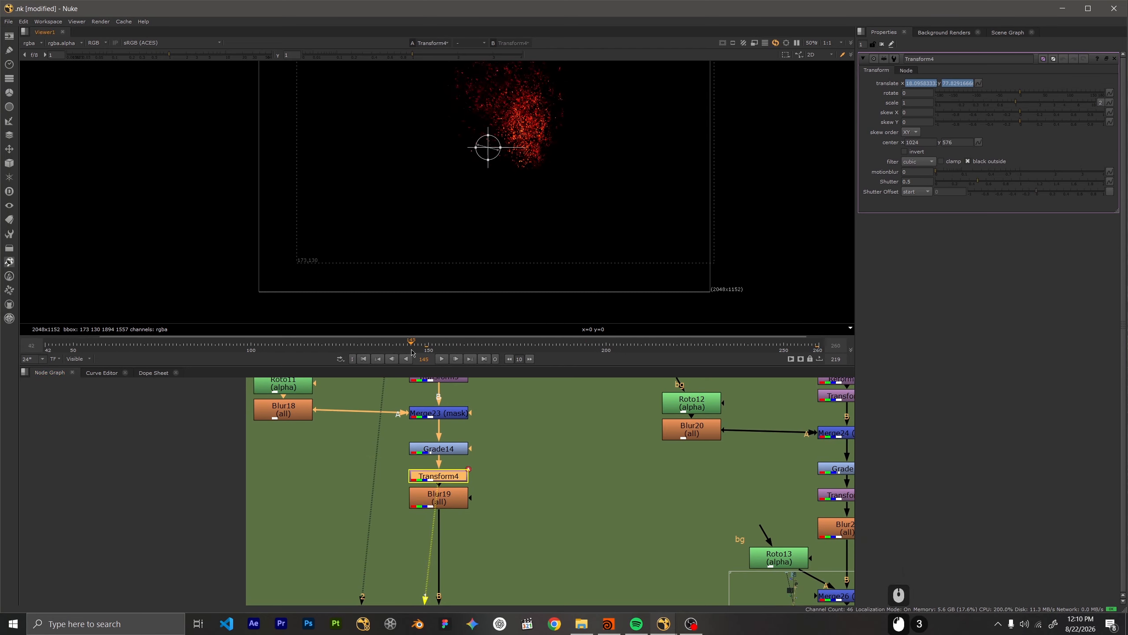
scroll(510, 562, down, 3)
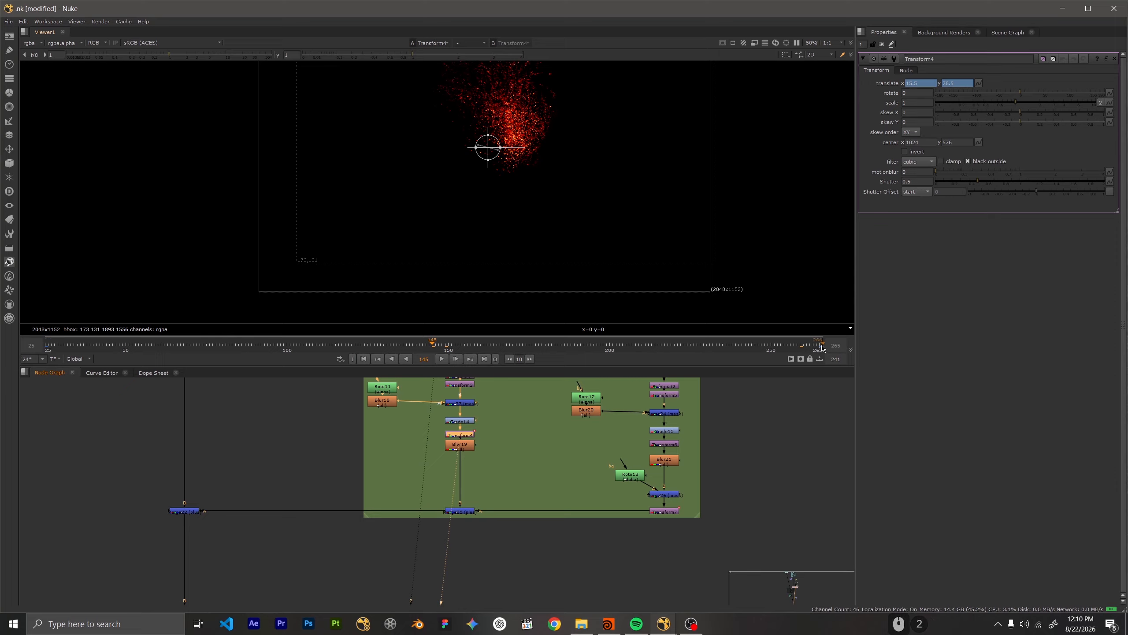
Display the output of Blur19 at the end of the first ember branch
click(469, 446)
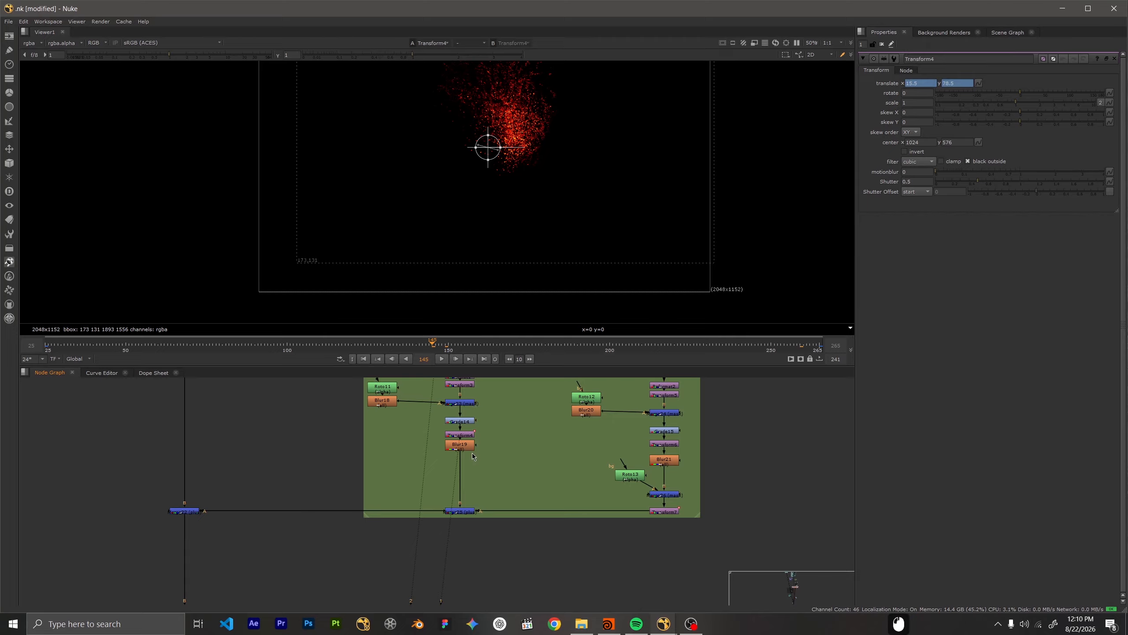
scroll(472, 454, up, 2)
key(1)
scroll(493, 524, down, 4)
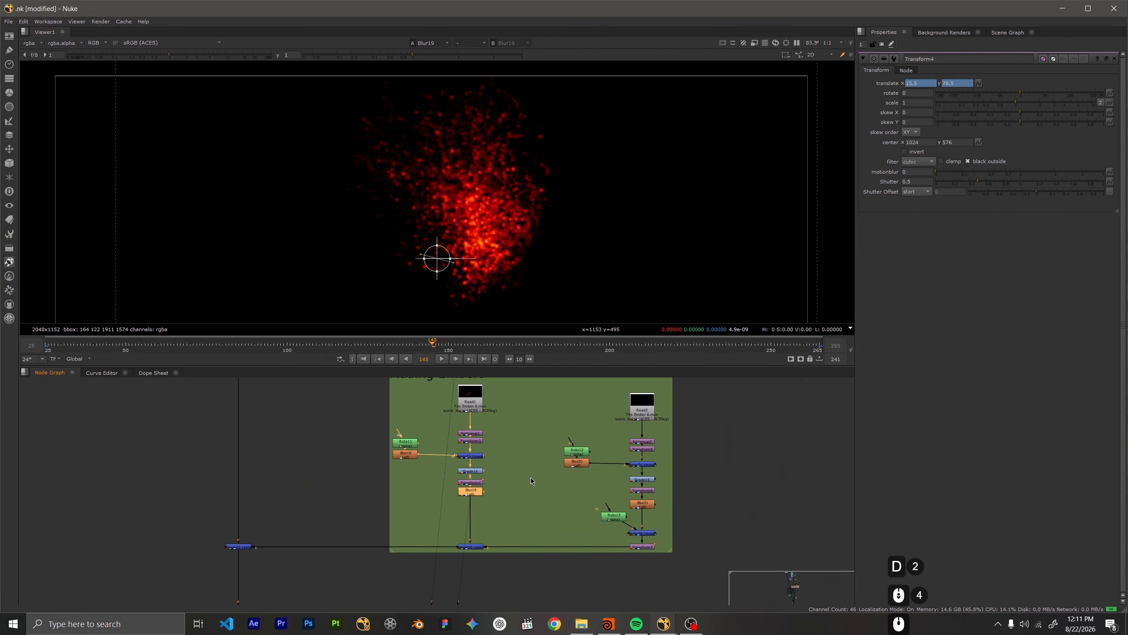
Examine the second ember branch from Read2 through its roto masks, grade, transforms and blur
middle_drag(494, 524, 301, 532)
scroll(457, 494, up, 3)
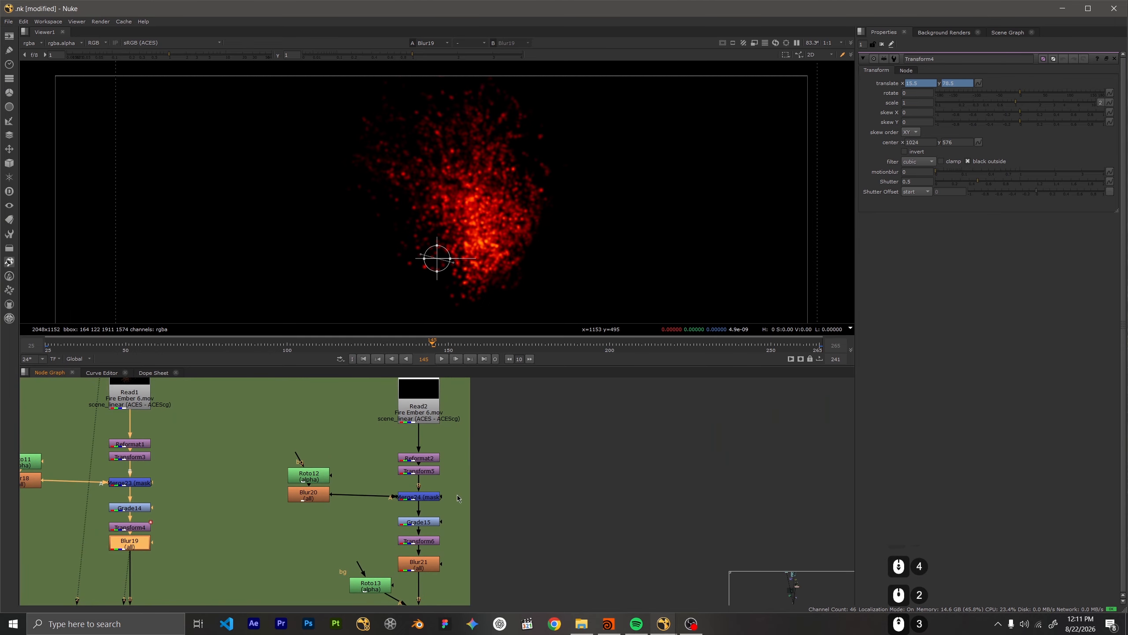
click(459, 467)
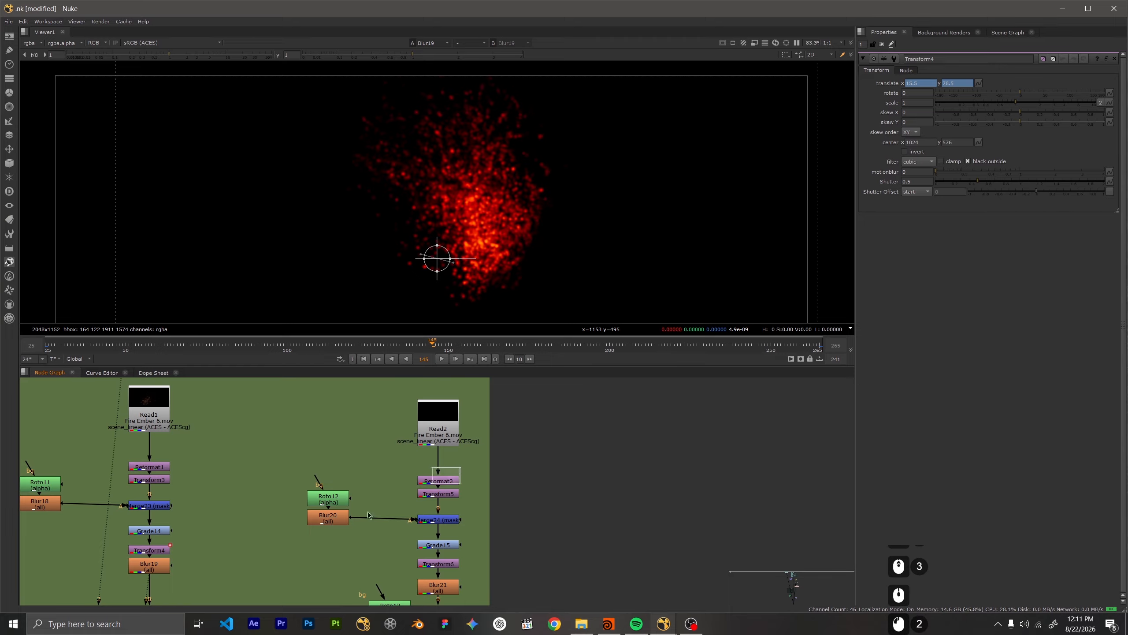
mouse_move(368, 515)
mouse_down()
mouse_move(315, 531)
mouse_move(376, 533)
mouse_up()
middle_drag(376, 533, 382, 480)
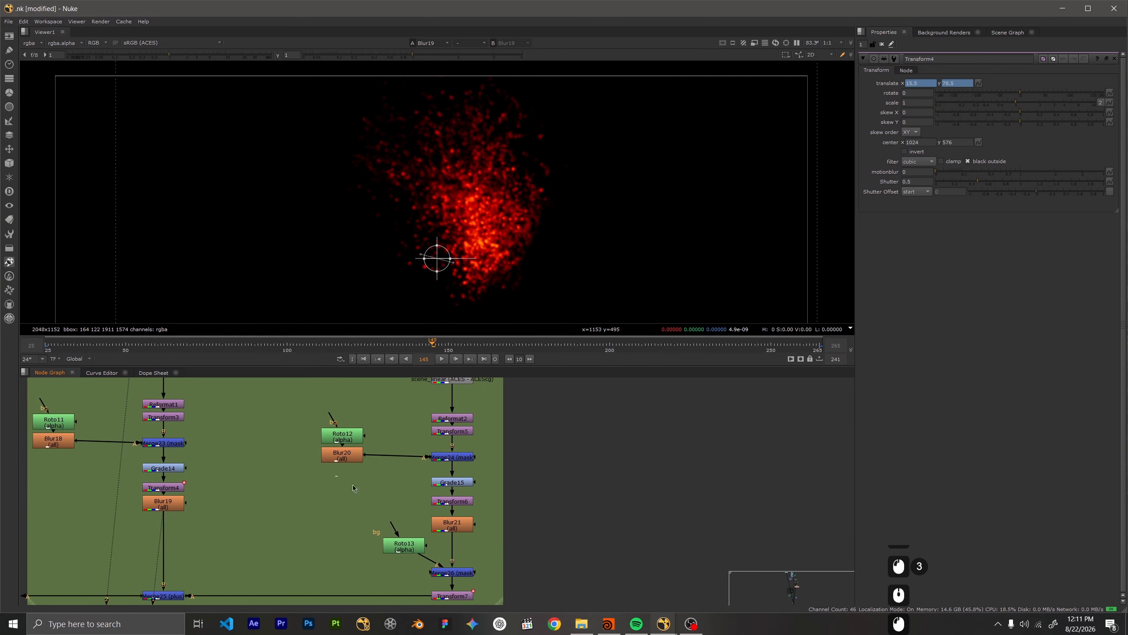
drag(334, 475, 513, 577)
middle_drag(513, 577, 618, 484)
drag(590, 465, 524, 447)
click(440, 525)
Display Merge22, which adds the embers to the main pipe, and check the composite at frame 220
middle_drag(45, 511, 528, 510)
click(353, 504)
scroll(475, 181, down, 2)
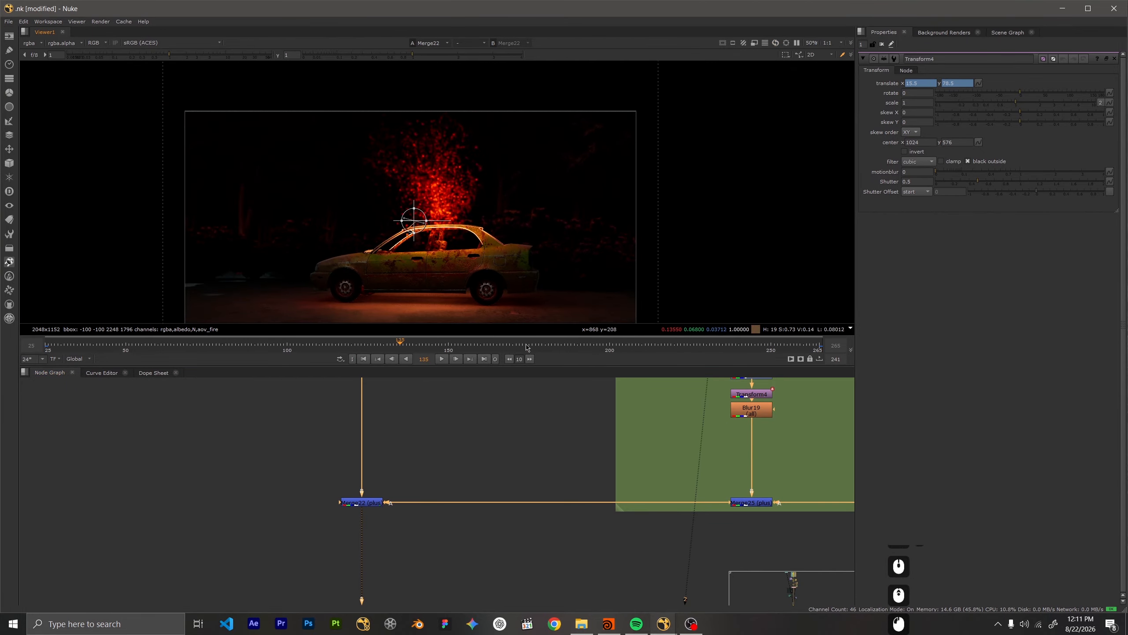
click(621, 351)
click(675, 345)
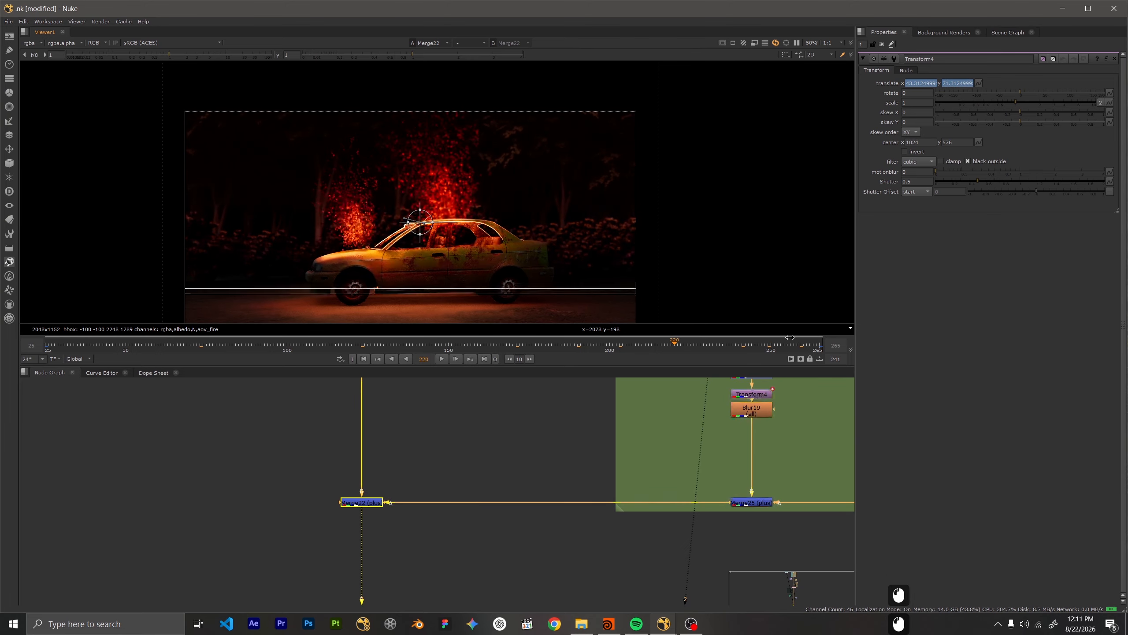
scroll(414, 463, down, 9)
scroll(412, 467, up, 6)
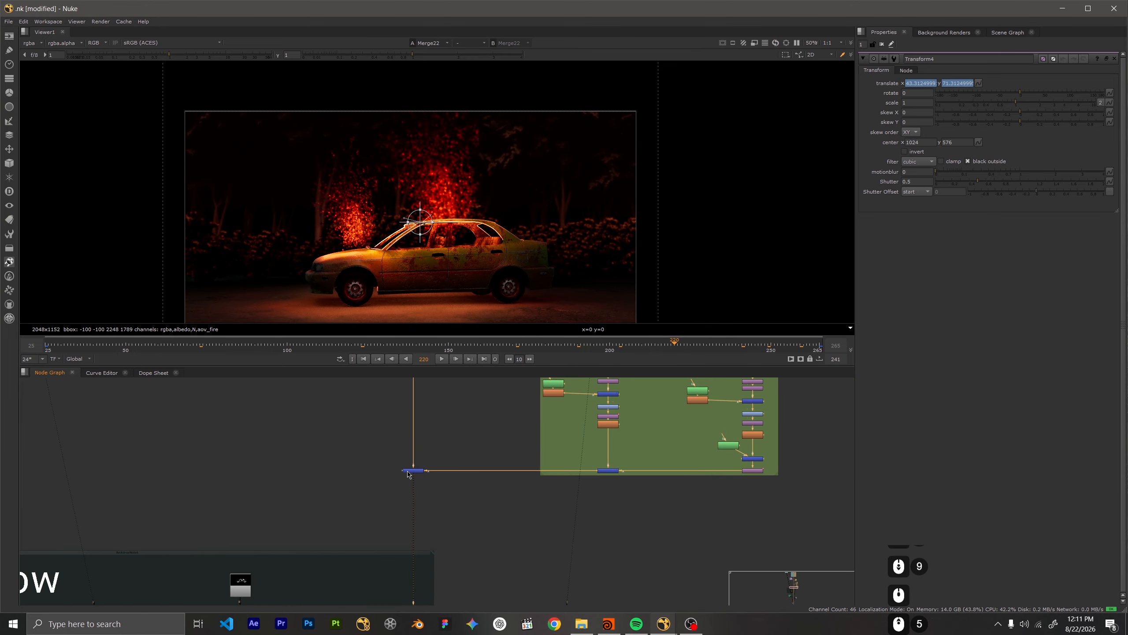
key(1)
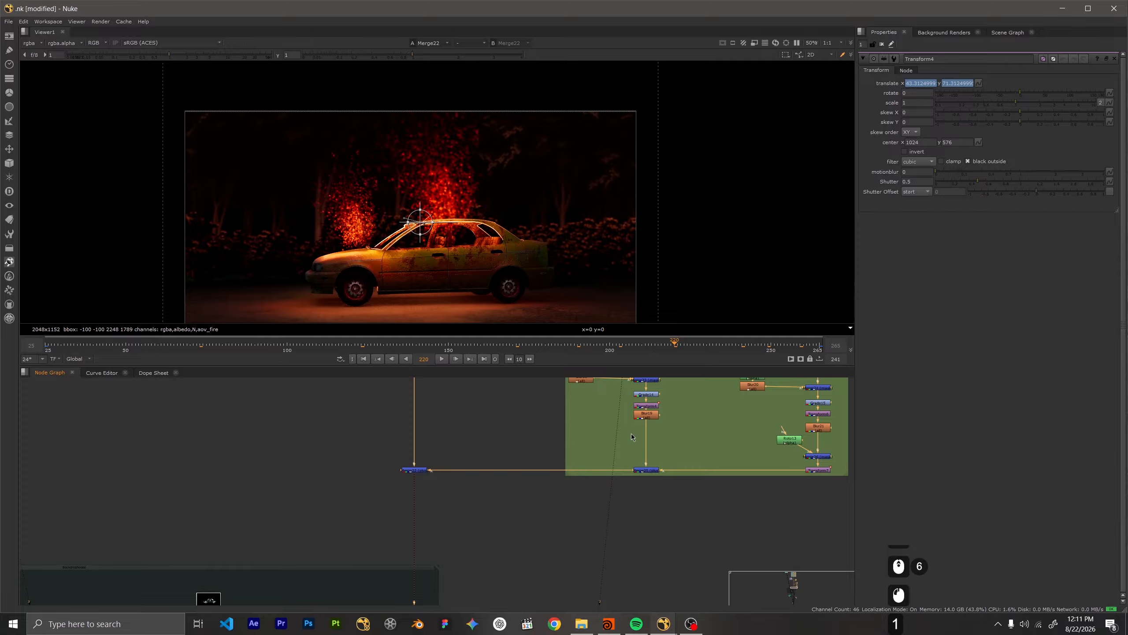
Go to the Adding Glow group and display the Car_Shadow2 read node
scroll(631, 434, down, 4)
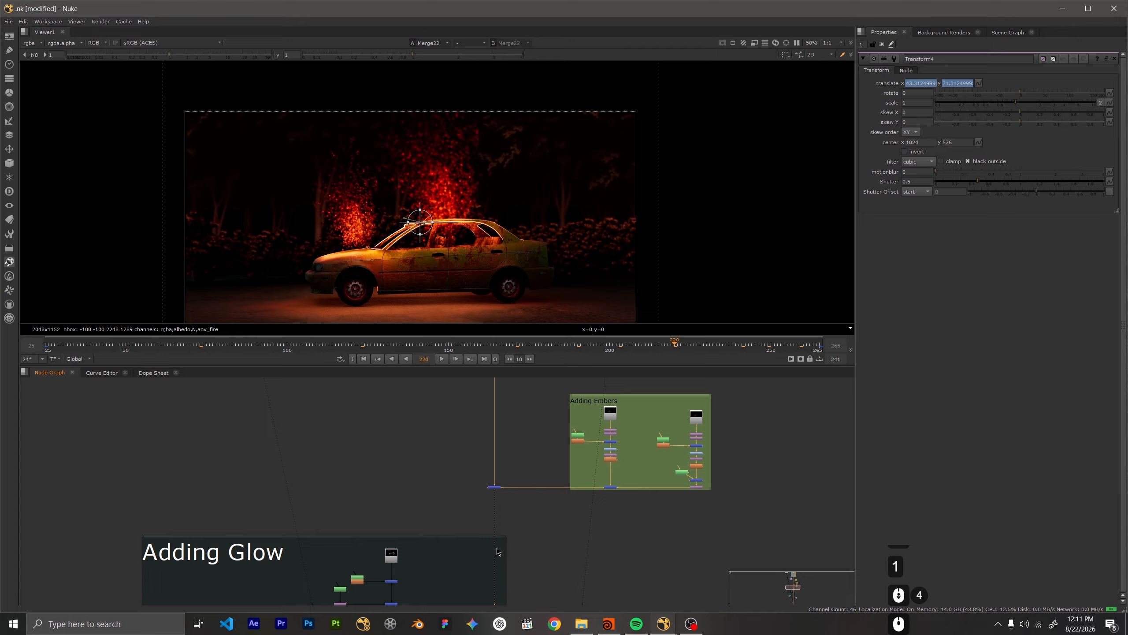
middle_drag(498, 551, 502, 416)
scroll(503, 404, down, 2)
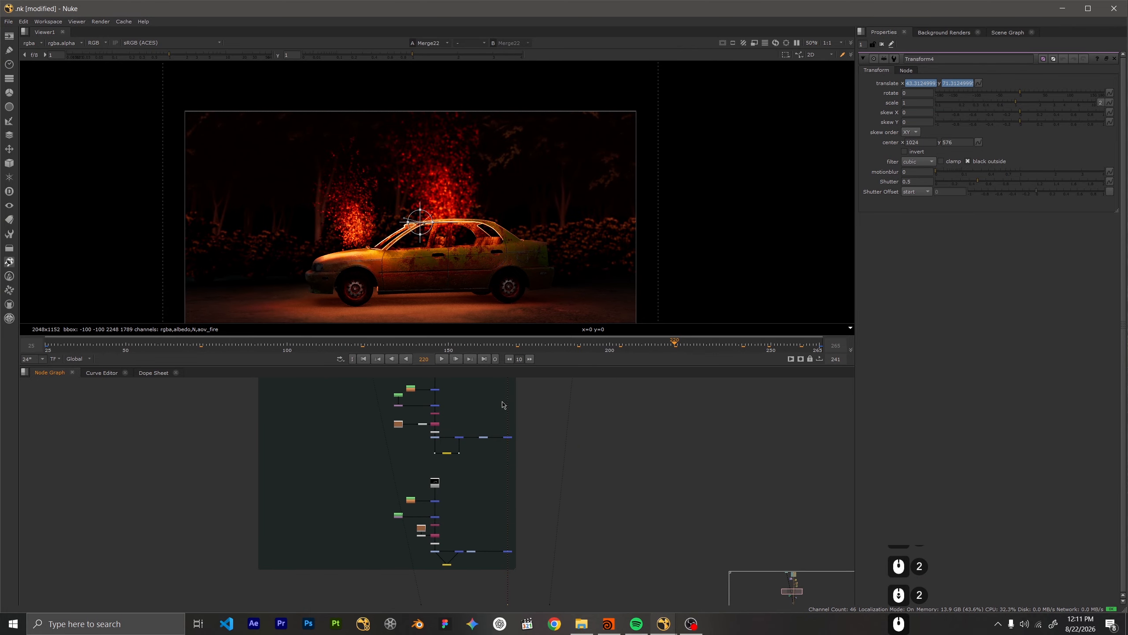
scroll(446, 403, up, 10)
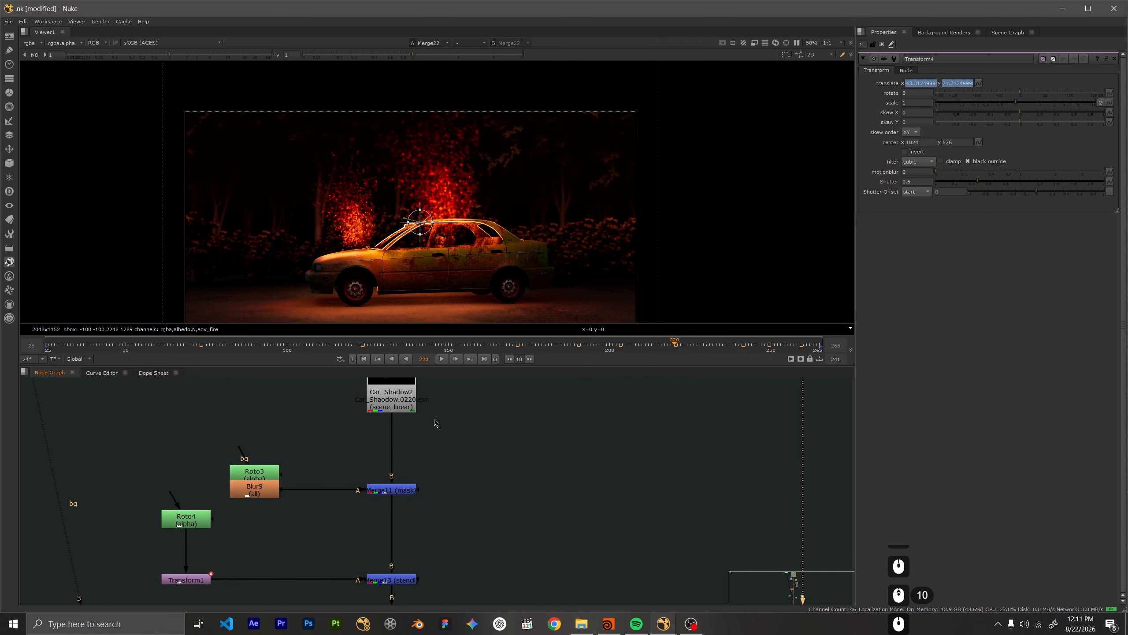
middle_drag(435, 423, 486, 447)
click(445, 416)
key(1)
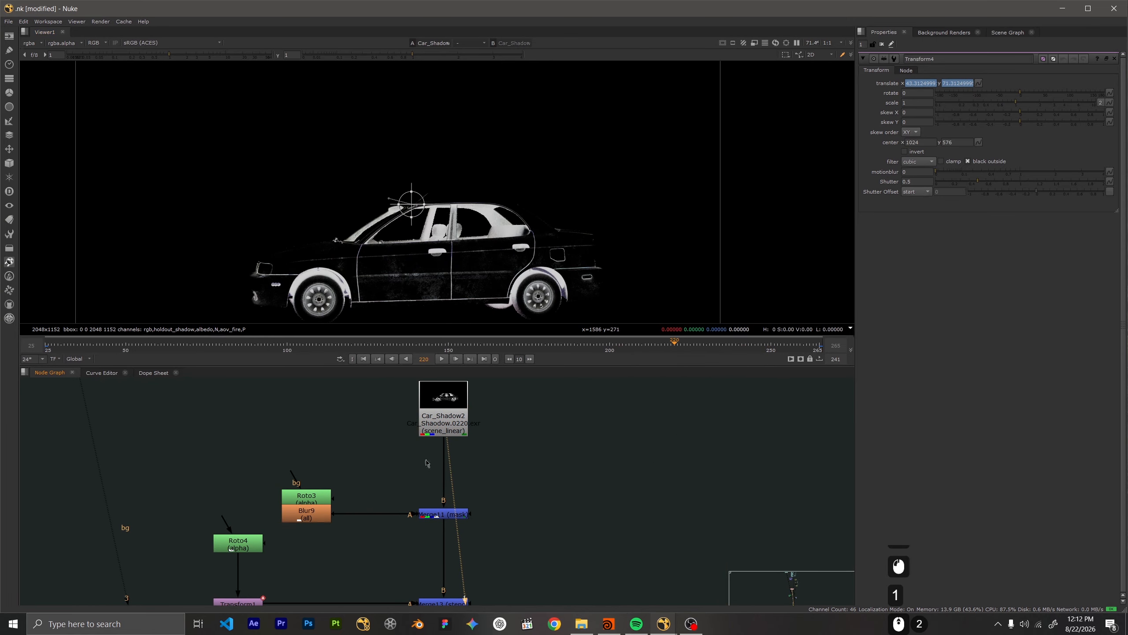
Move Roto3 up away from Blur9 and display the output of Merge11, which masks the car shadow pass
drag(300, 494, 299, 449)
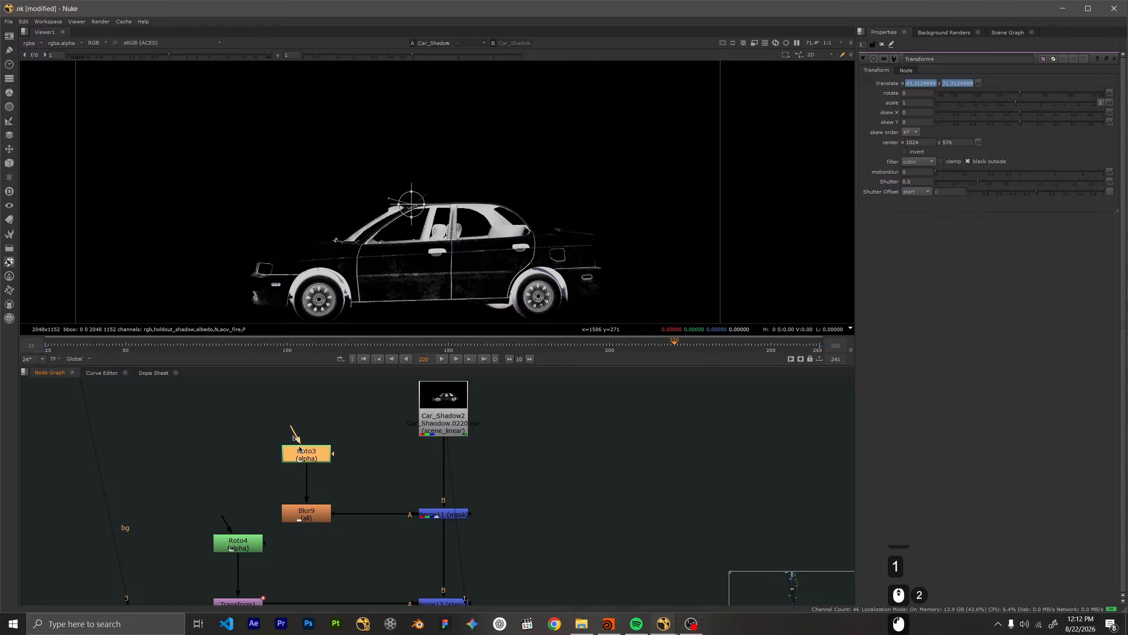
click(444, 514)
key(1)
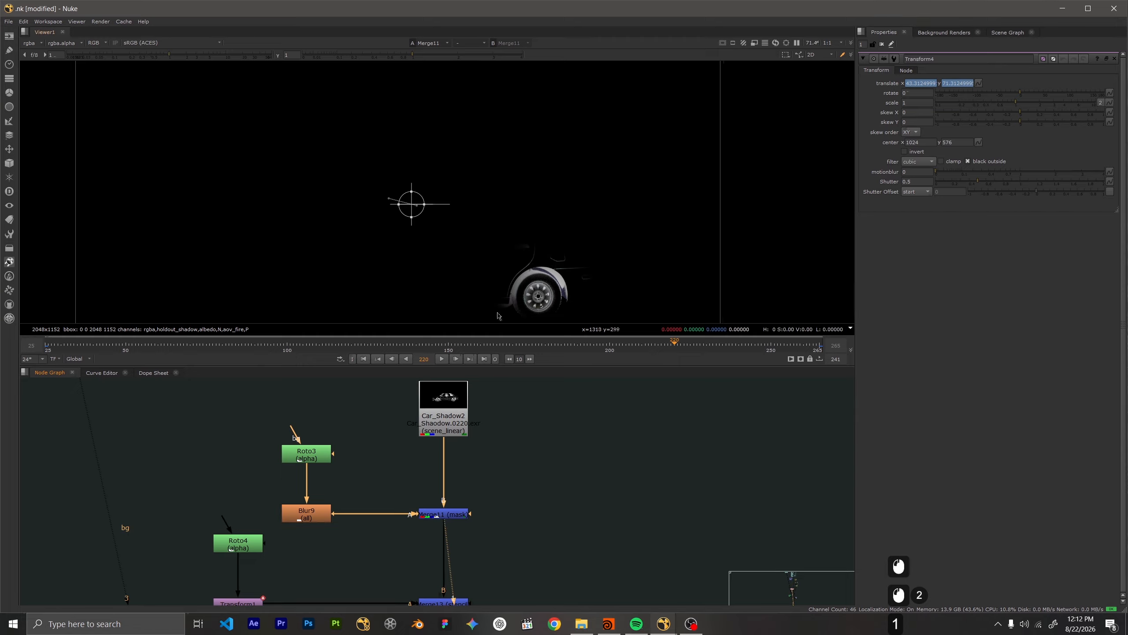
Examine the isolated rear wheel in Merge11's output and check its alpha channel
scroll(477, 277, up, 3)
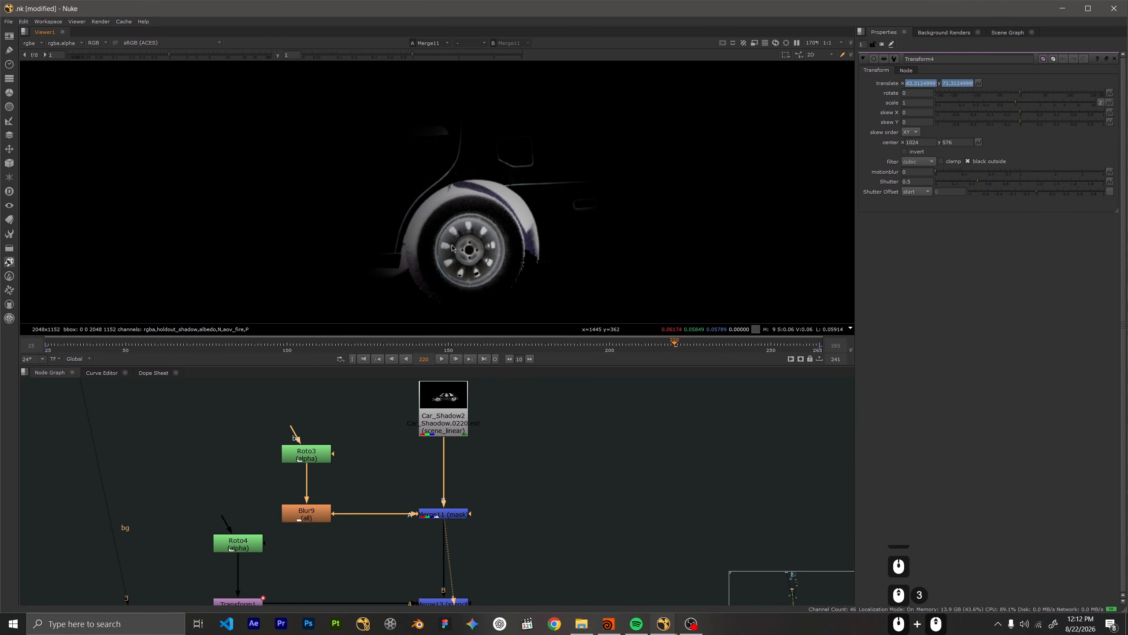
key(a)
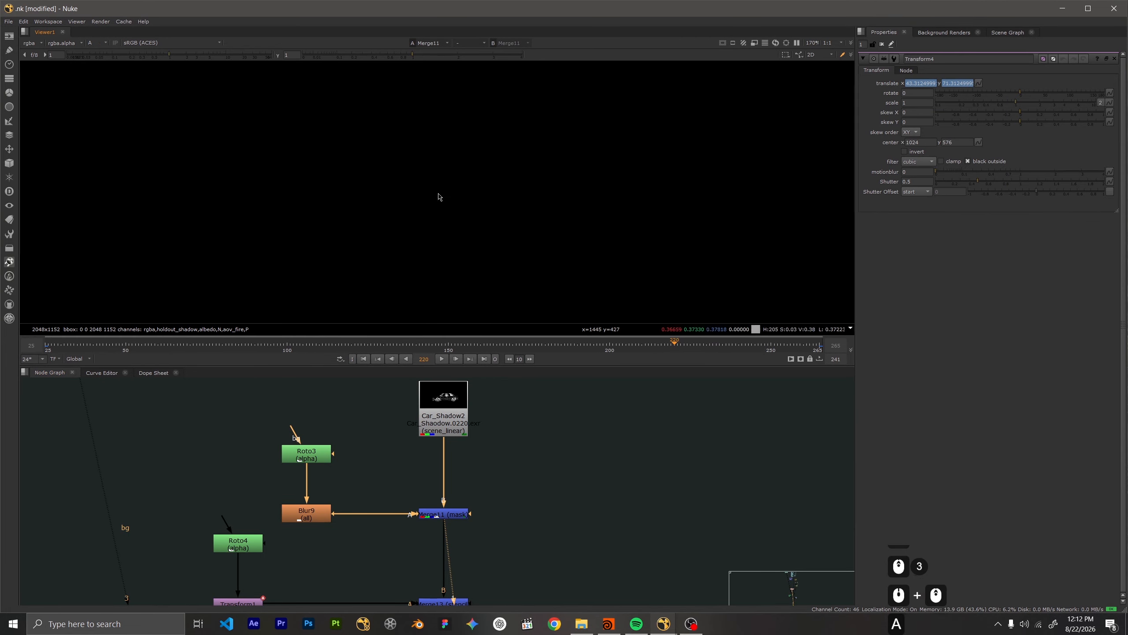
key(a)
Display Merge13, which stencils out the tire with Roto4, and inspect the remaining wheel arch
scroll(465, 494, down, 3)
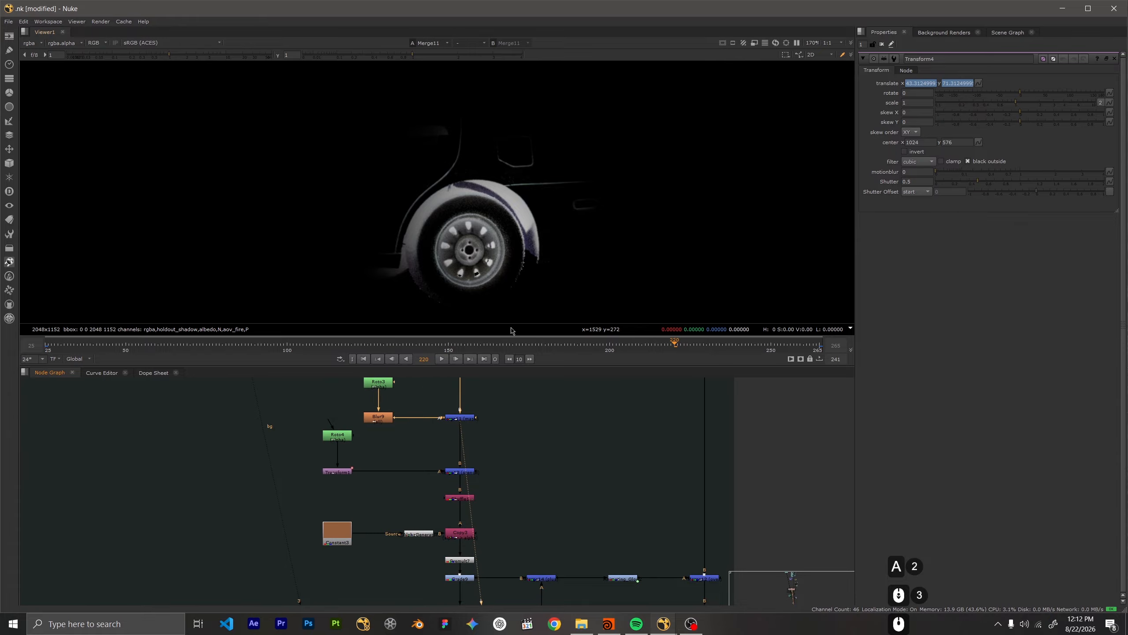
key(1)
scroll(499, 199, up, 3)
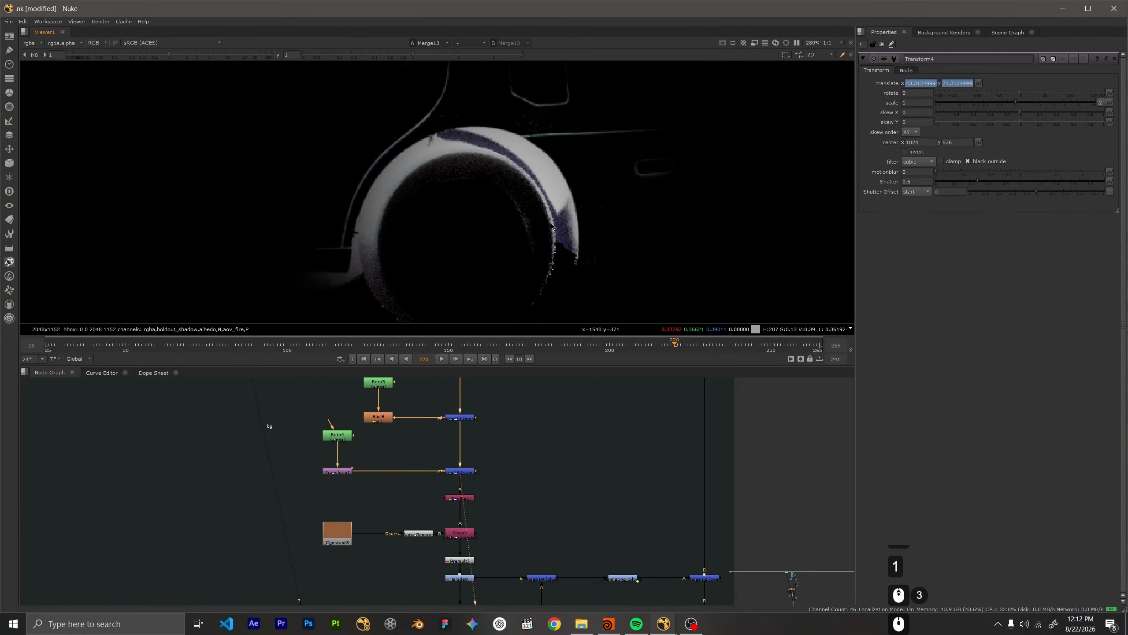
Display the main pipe merge Merge10 at the end of the Adding Glow group and inspect the rear wheel arch glow
scroll(499, 434, down, 6)
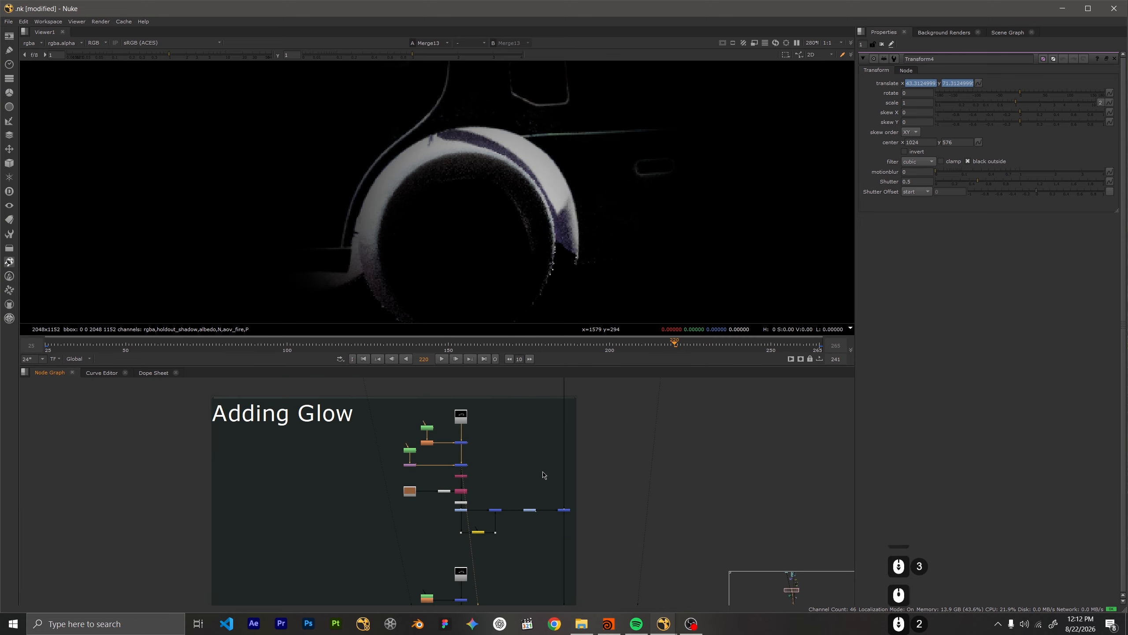
scroll(563, 452, up, 5)
click(511, 533)
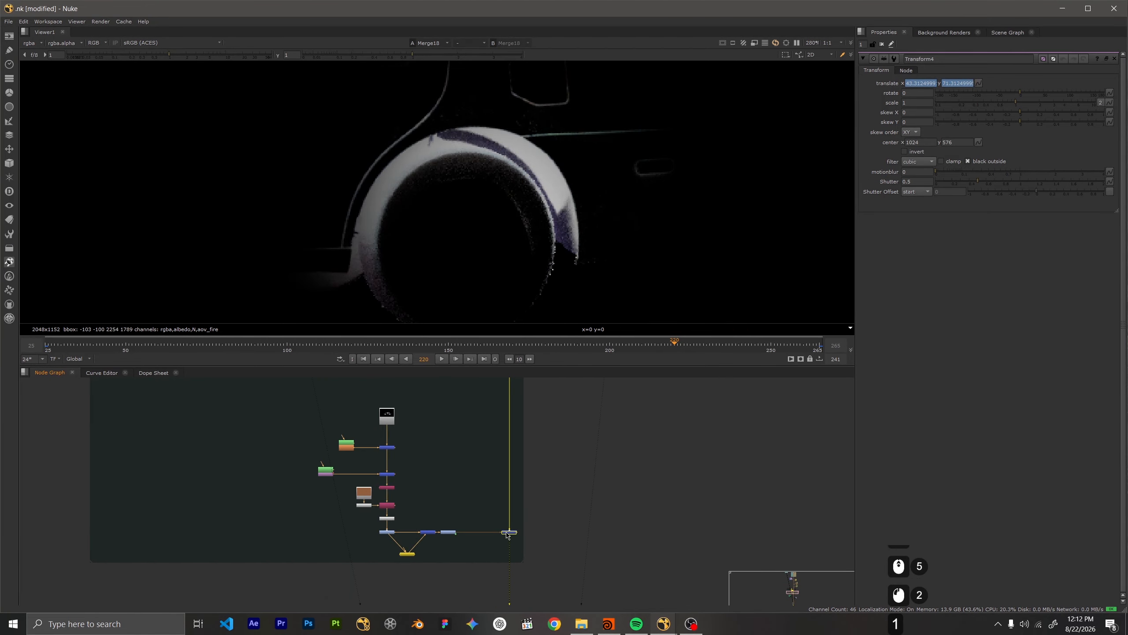
key(1)
scroll(480, 209, up, 2)
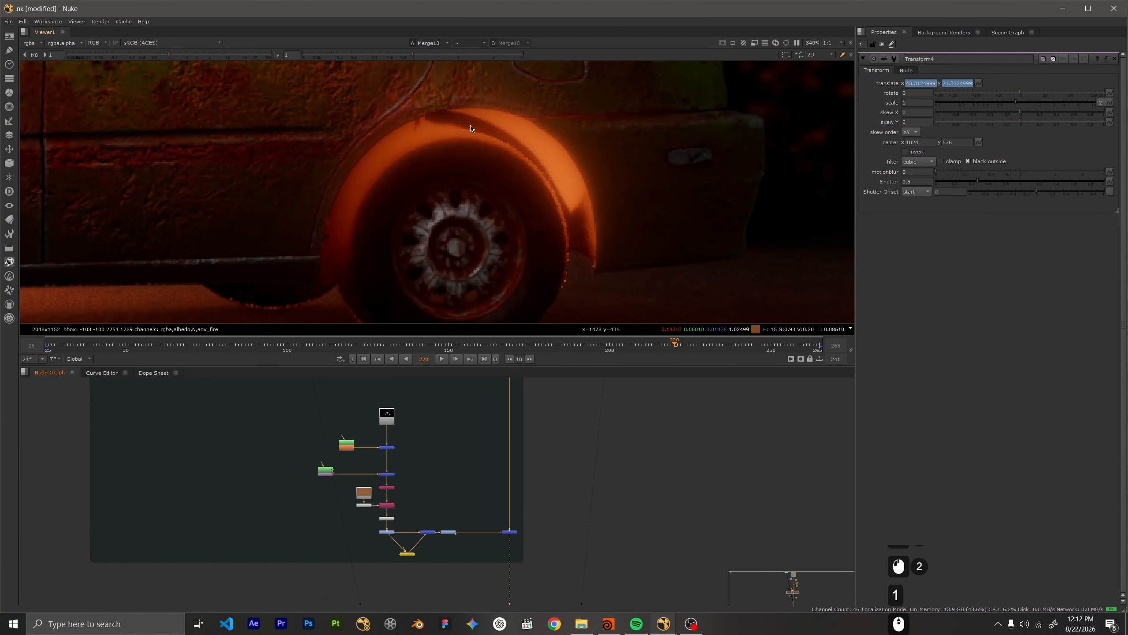
Check the wheel arch glow at frames 134, 88 and 77
click(398, 343)
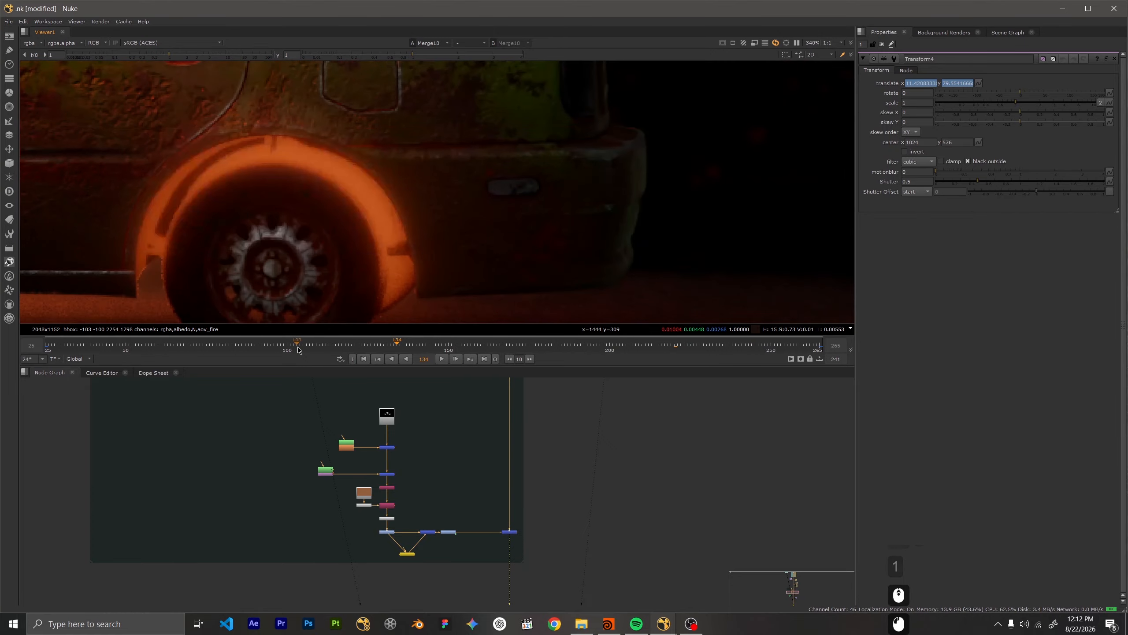
click(248, 345)
scroll(414, 443, up, 3)
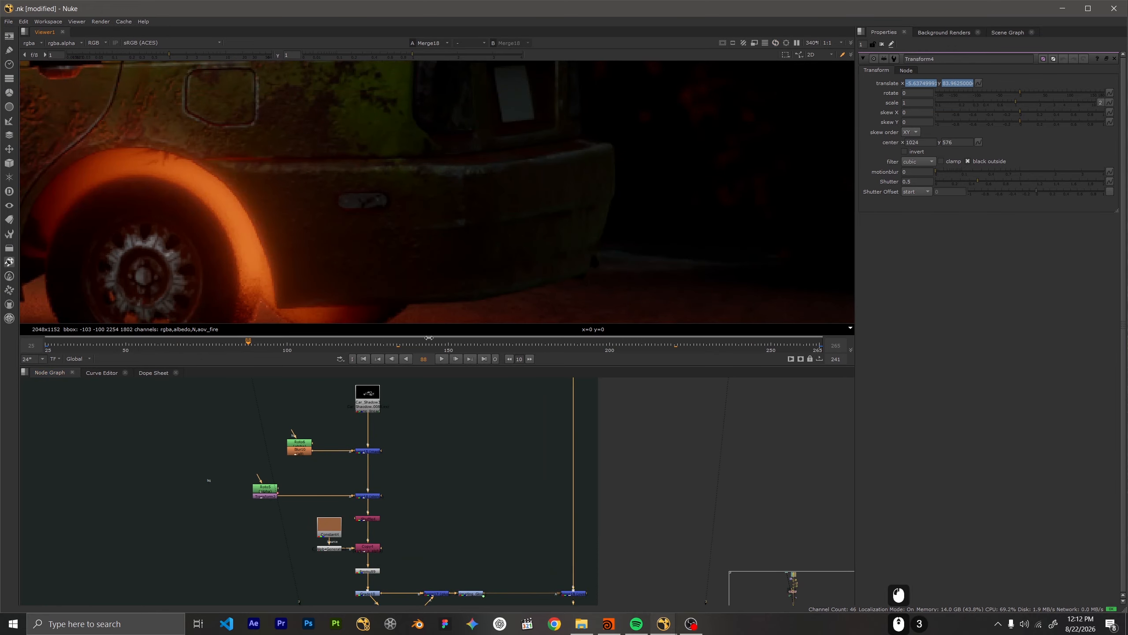
click(213, 344)
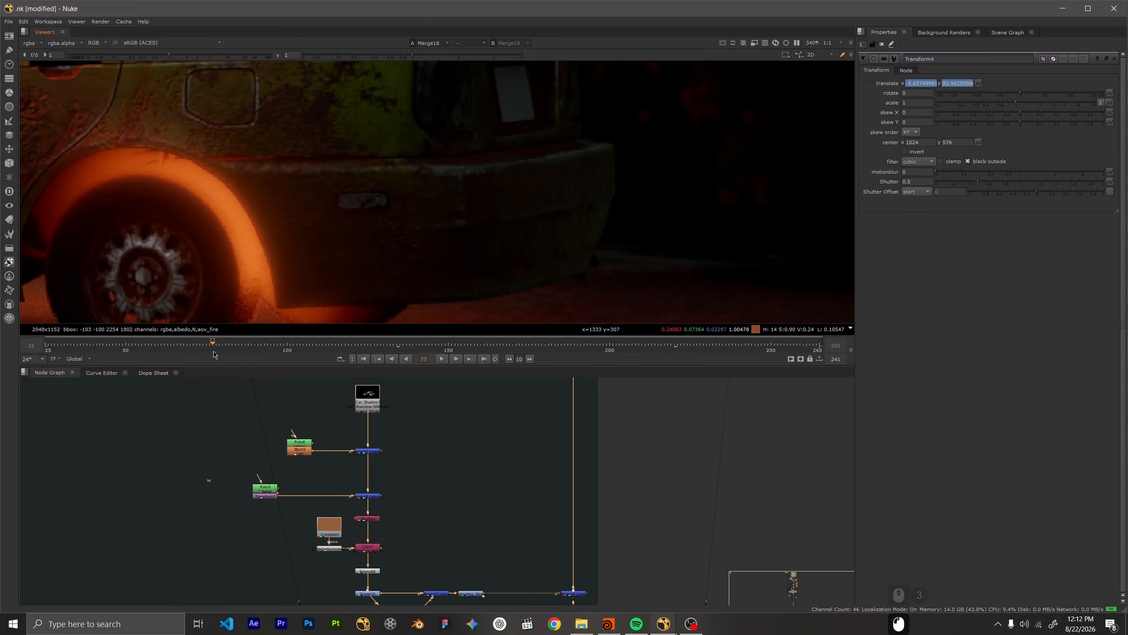
Display Merge13 again at frame 77 and examine the stenciled wheel arch up close
scroll(368, 519, down, 7)
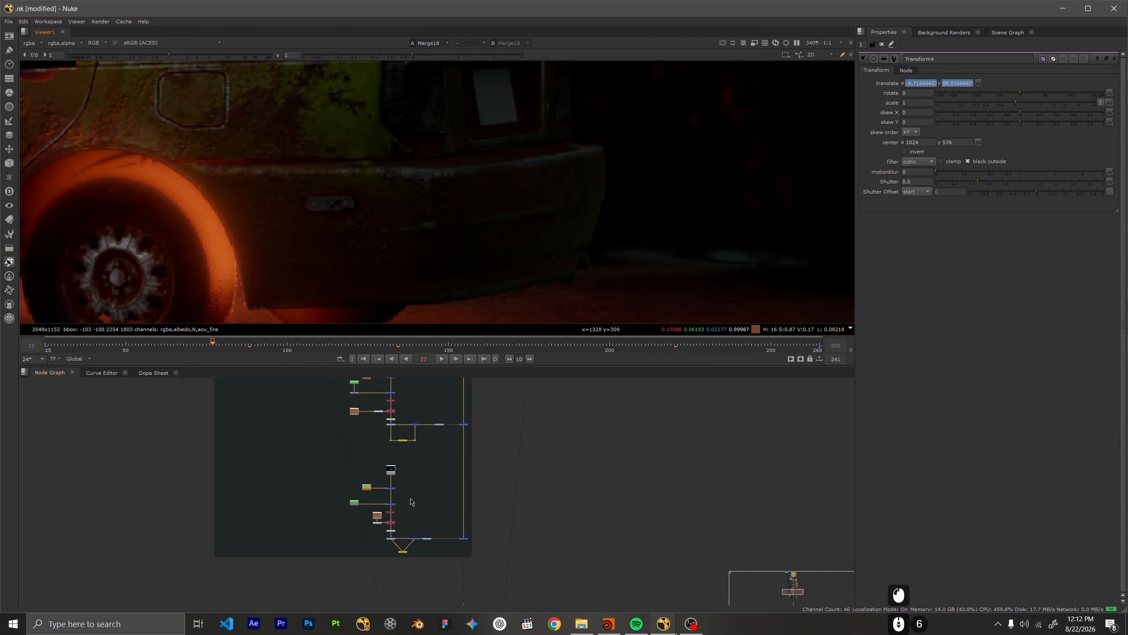
scroll(425, 508, up, 9)
click(413, 550)
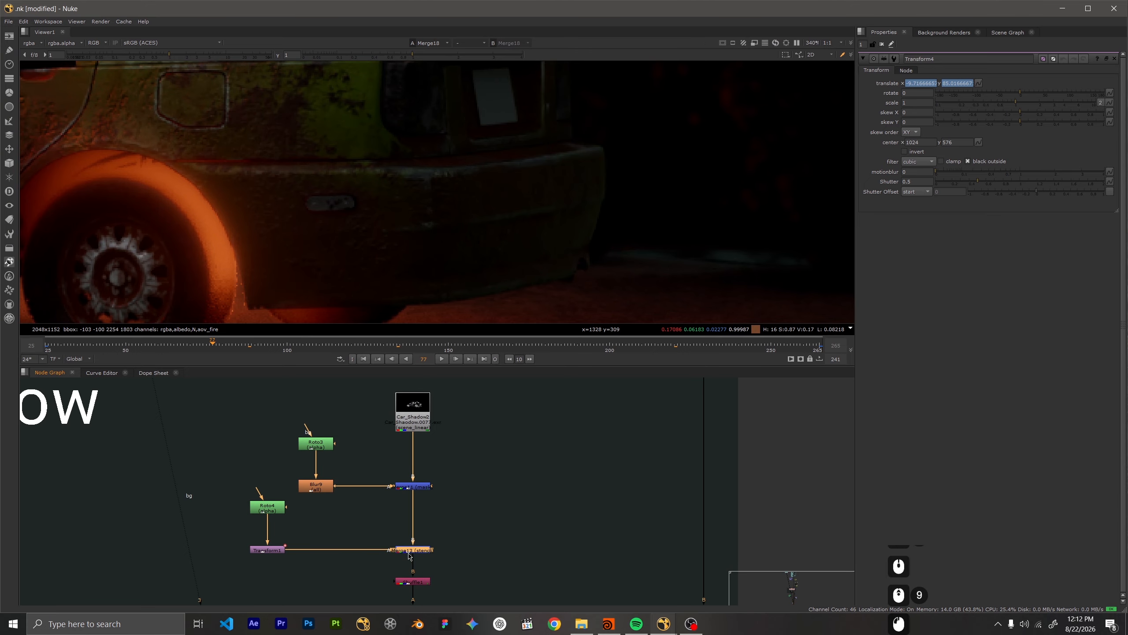
key(1)
scroll(576, 223, up, 2)
middle_drag(576, 223, 702, 223)
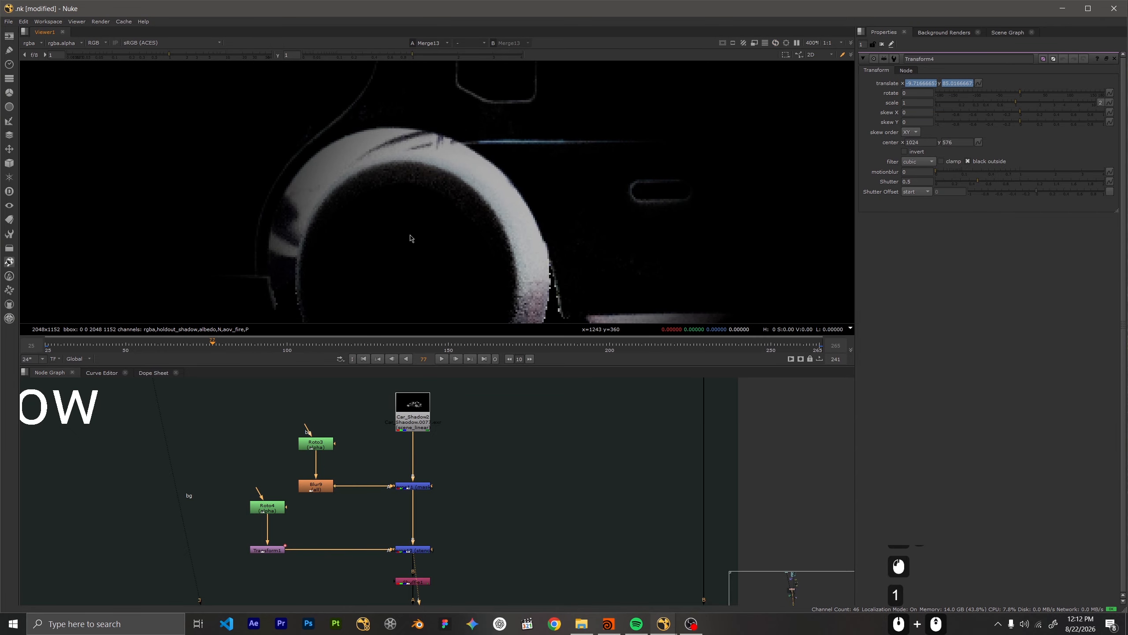
Display the output of Shuffle1 directly below the stencil merge in the glow branch
scroll(410, 236, down, 3)
middle_drag(486, 446, 480, 394)
middle_drag(435, 500, 459, 458)
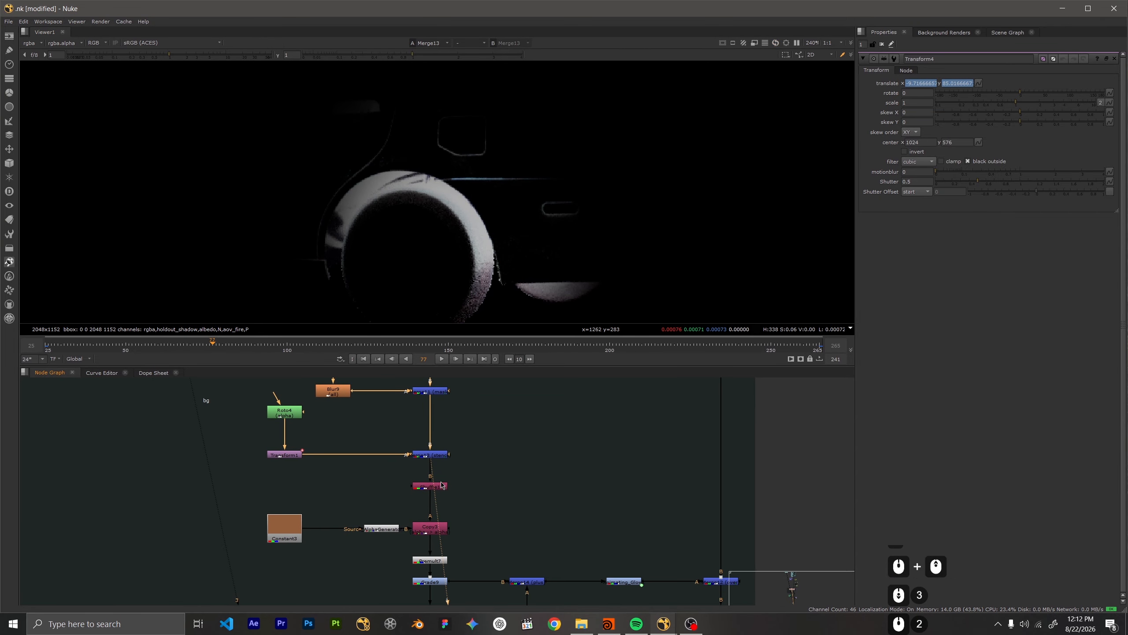
click(440, 486)
key(1)
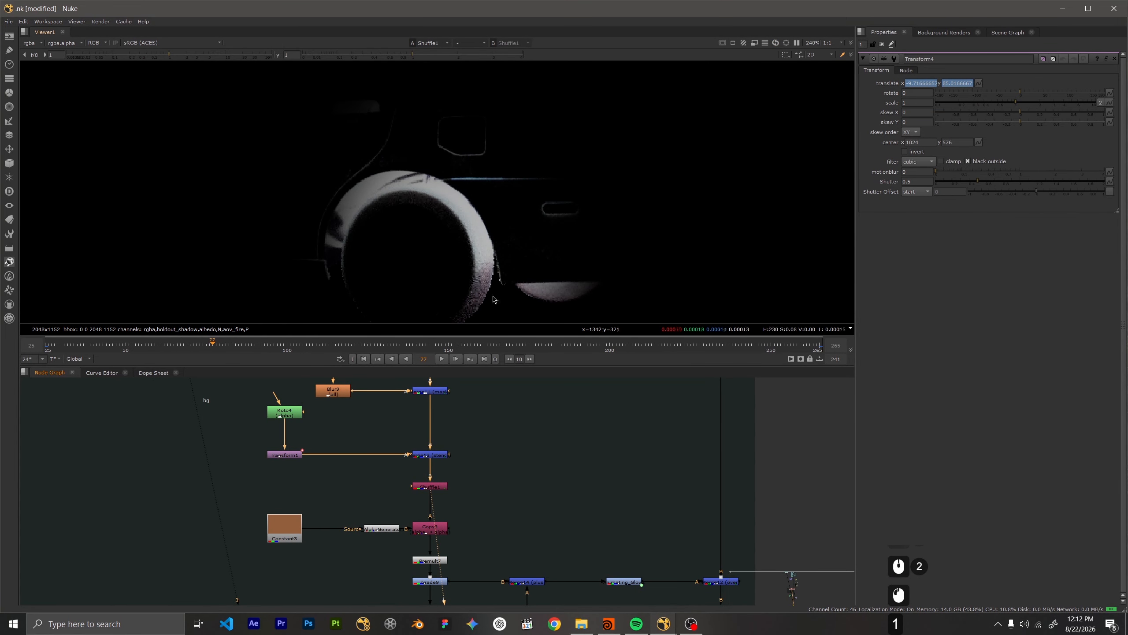
Compare the colour and alpha channels of Shuffle1 and open its channel routing settings
key(a)
key(a)
key(a)
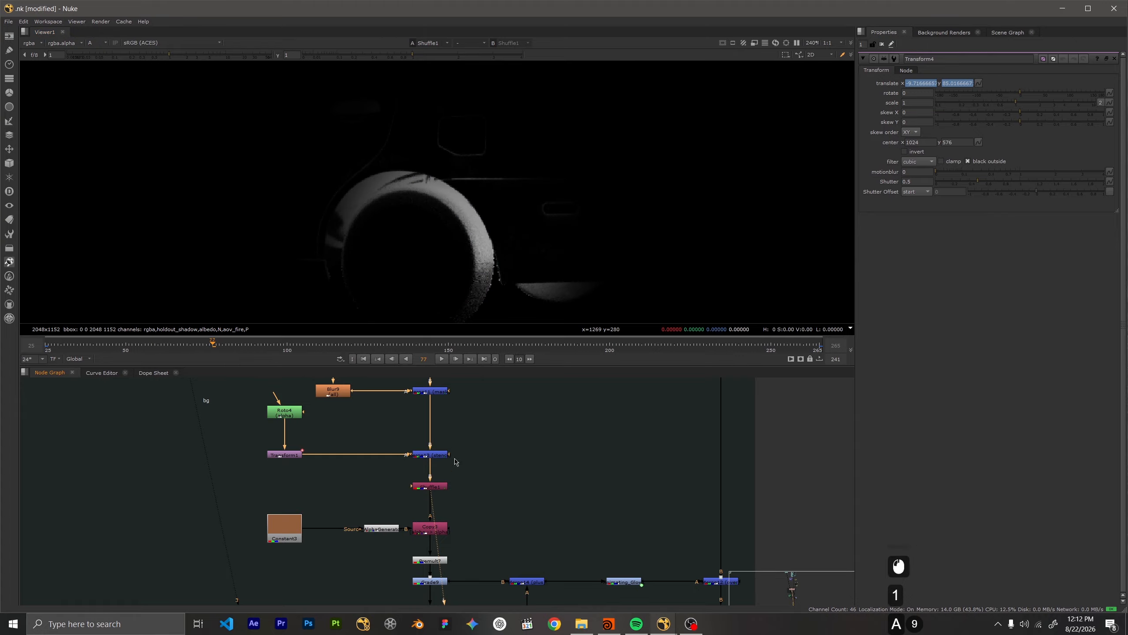
double_click(439, 487)
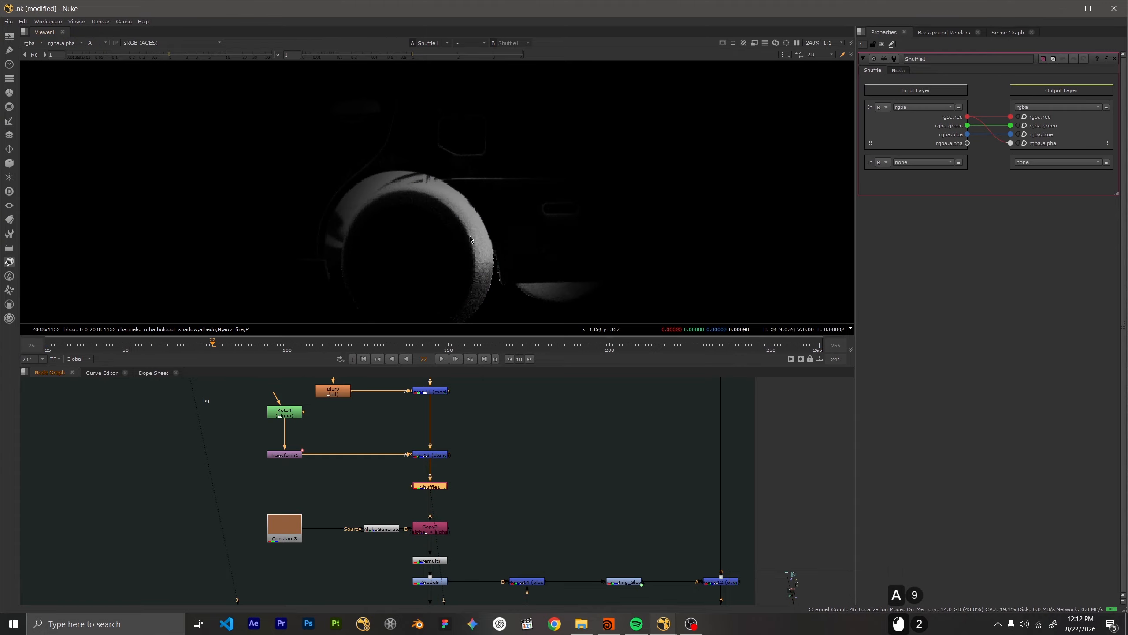
Display the outputs of Copy3, Premult7 and Grade9 in turn, switching the viewer from alpha back to RGB
middle_drag(416, 528, 421, 426)
click(421, 426)
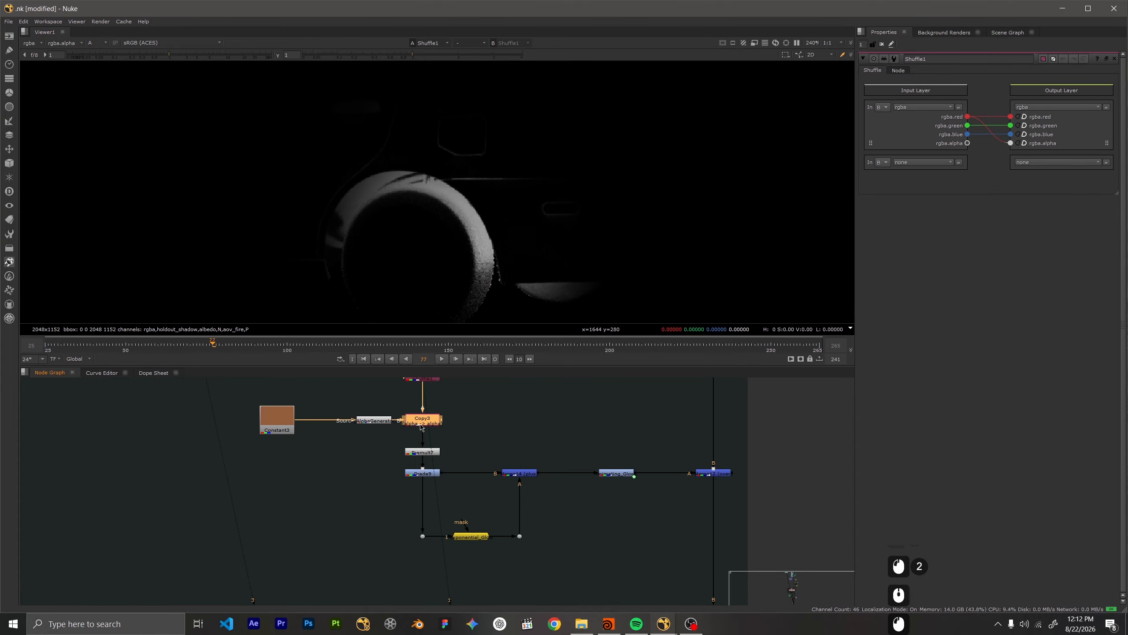
key(1)
click(274, 418)
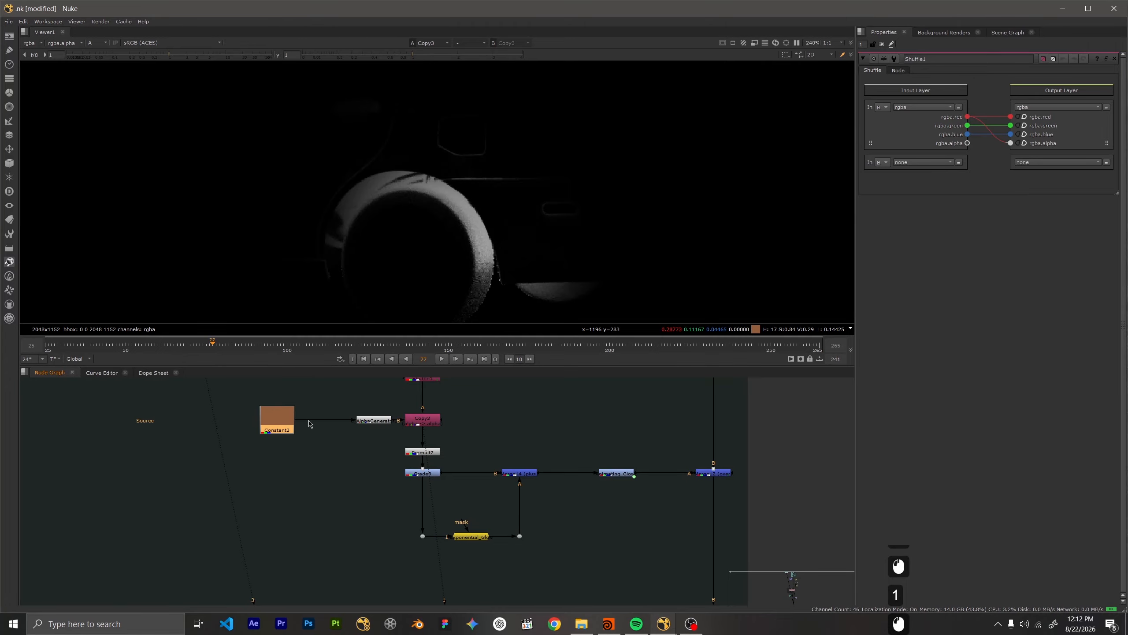
click(421, 451)
key(1)
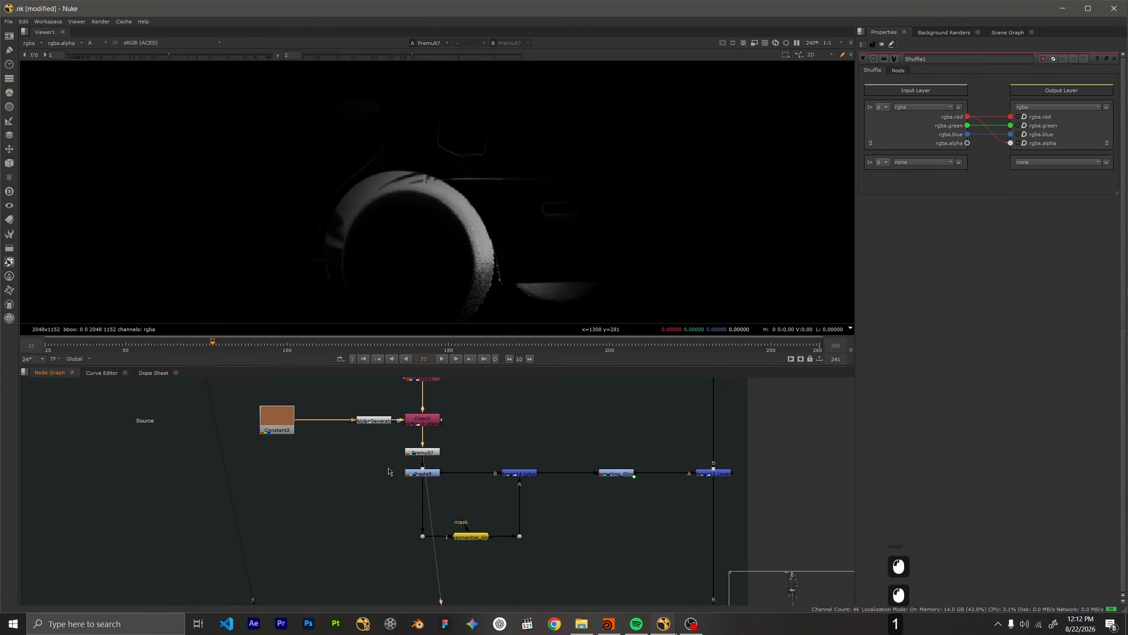
click(421, 473)
key(1)
key(a)
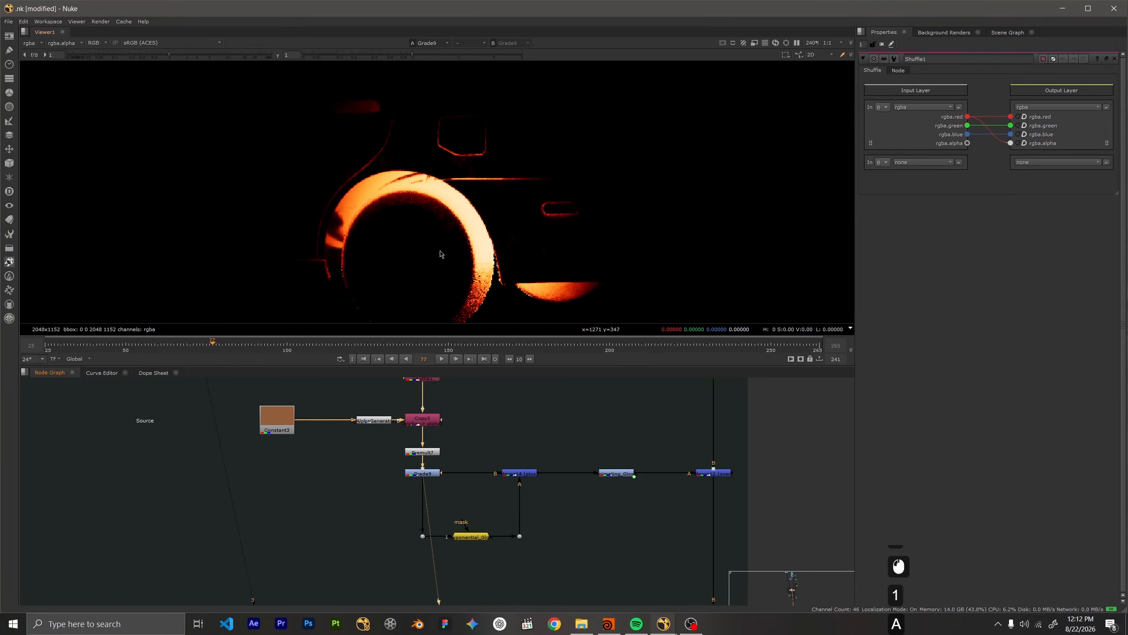
Display Copy3 in RGB again and view its constant colour across the full frame
middle_drag(430, 437, 445, 488)
click(446, 472)
key(1)
scroll(427, 205, down, 3)
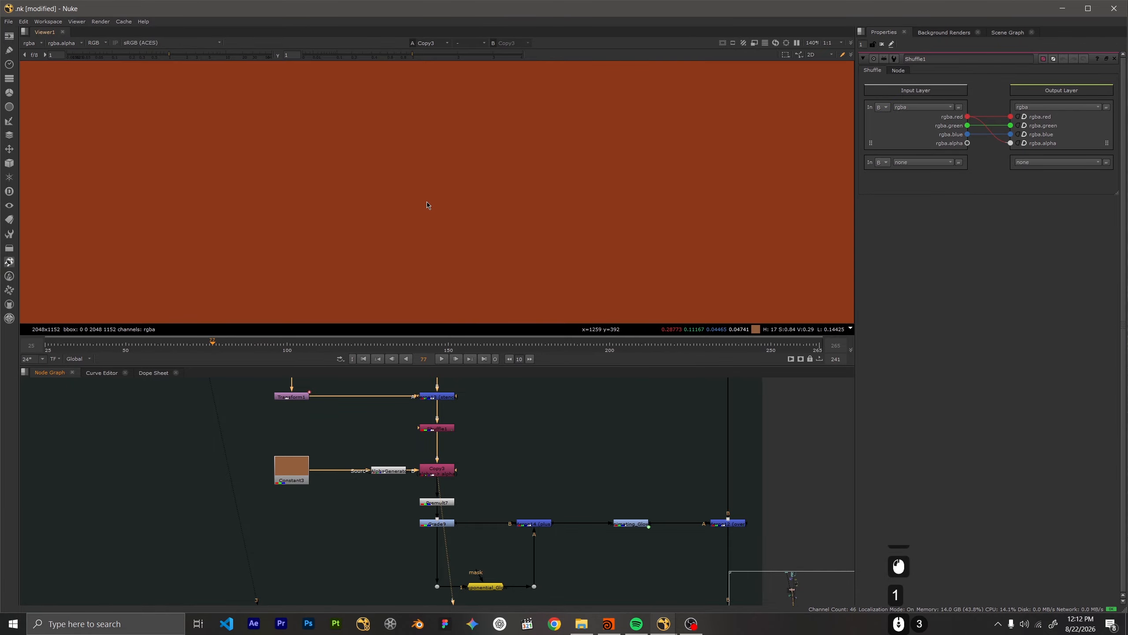
scroll(427, 205, down, 9)
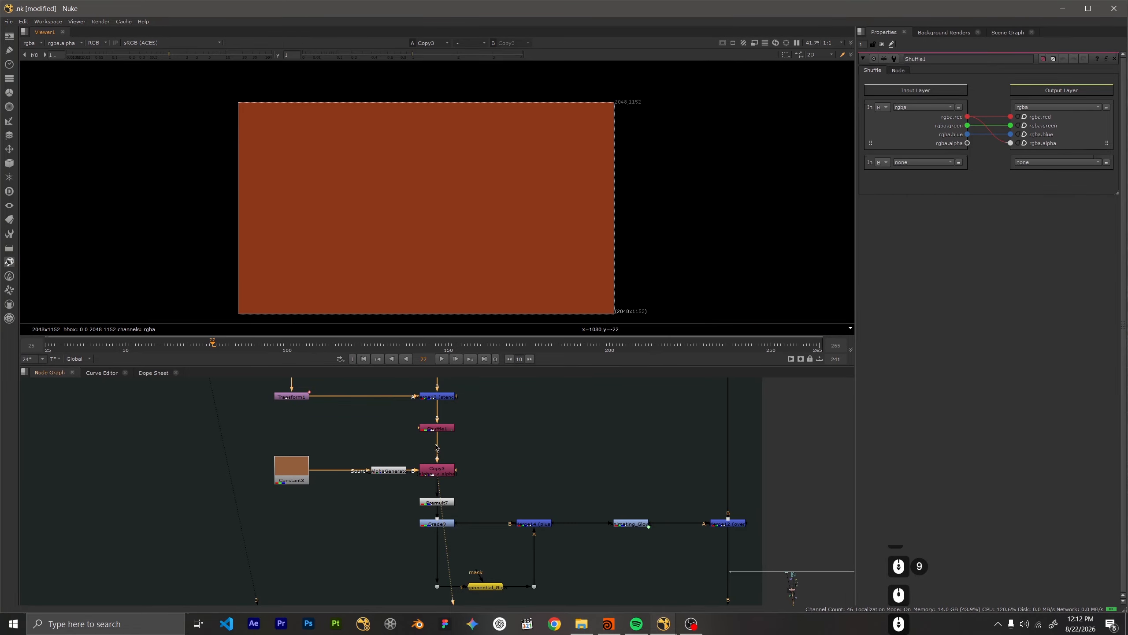
Display Premult7 below Copy3 and inspect the premultiplied wheel arch colour
click(438, 430)
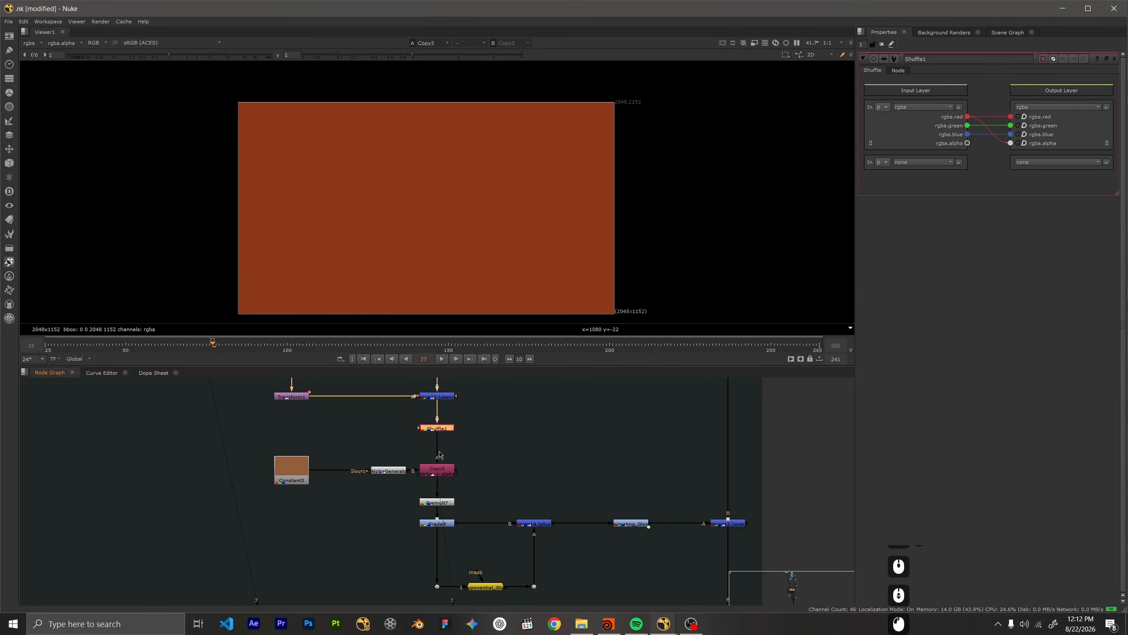
click(437, 470)
click(438, 502)
key(1)
scroll(465, 265, up, 2)
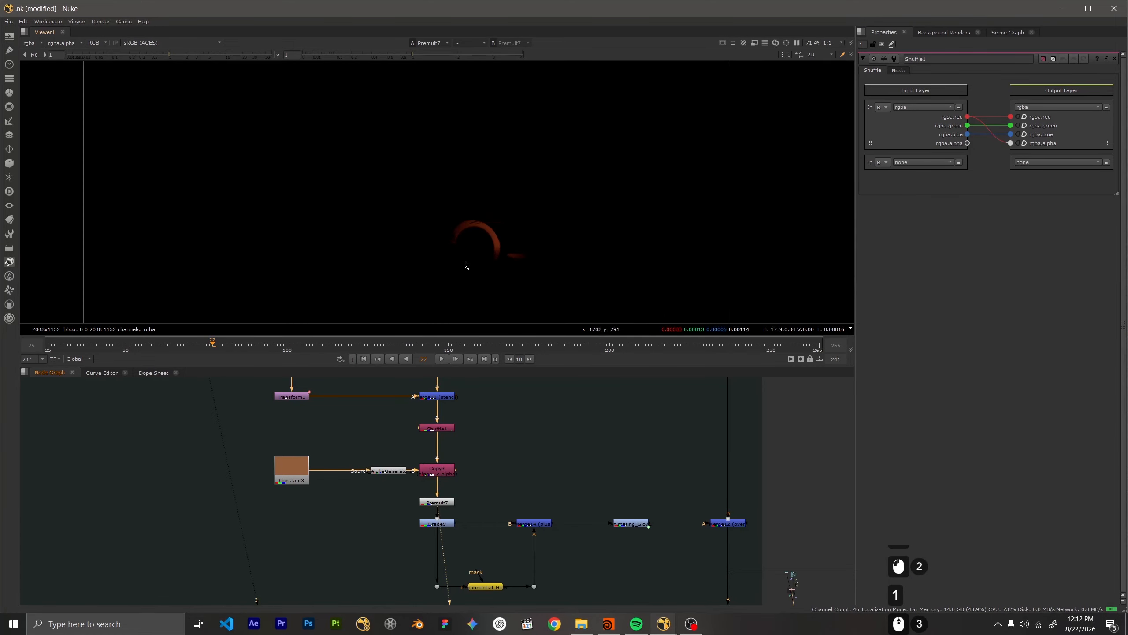
scroll(498, 234, up, 2)
Display Grade9 and examine the brightened orange wheel arch up close
middle_drag(507, 494, 456, 457)
scroll(399, 482, up, 1)
click(388, 485)
key(1)
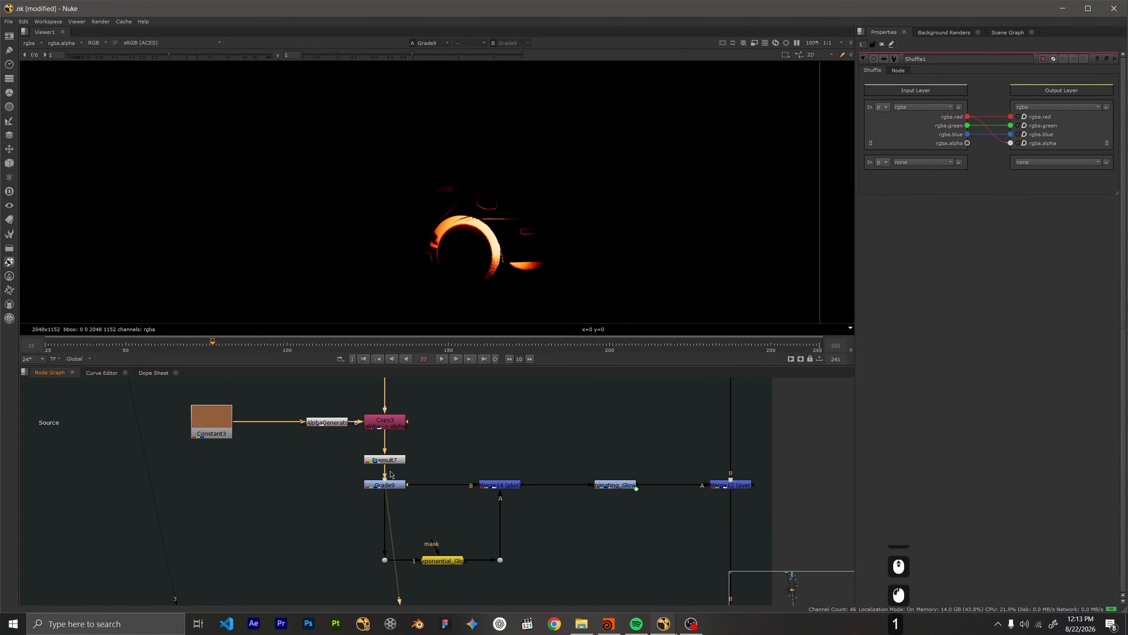
scroll(485, 223, up, 5)
middle_drag(469, 281, 372, 223)
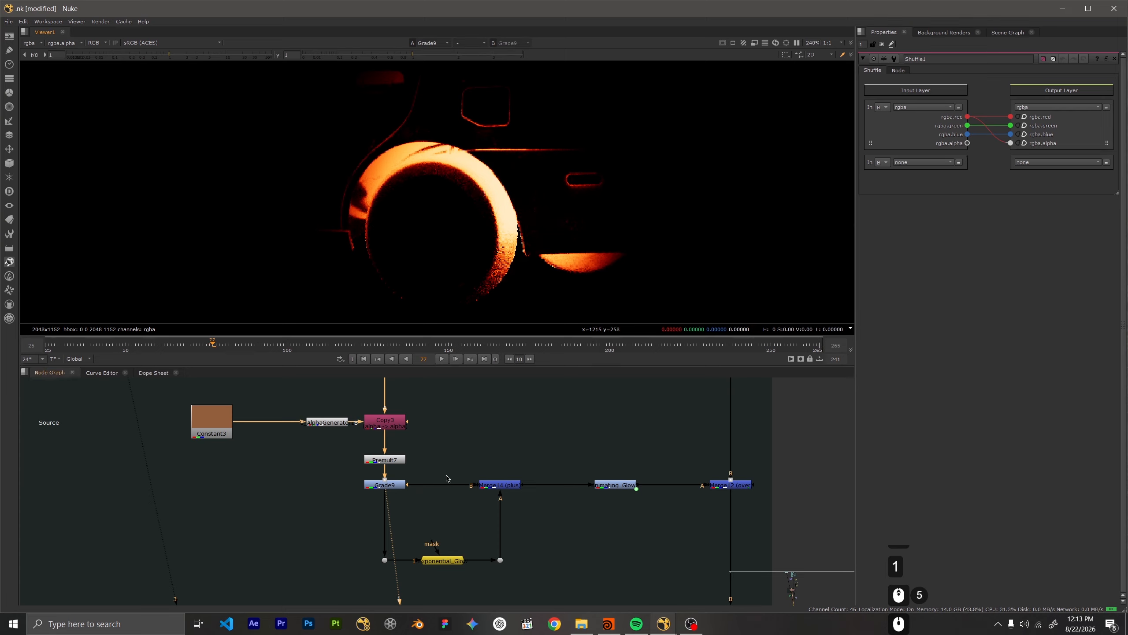
Set the gain of Grade9 to 2.42
double_click(383, 484)
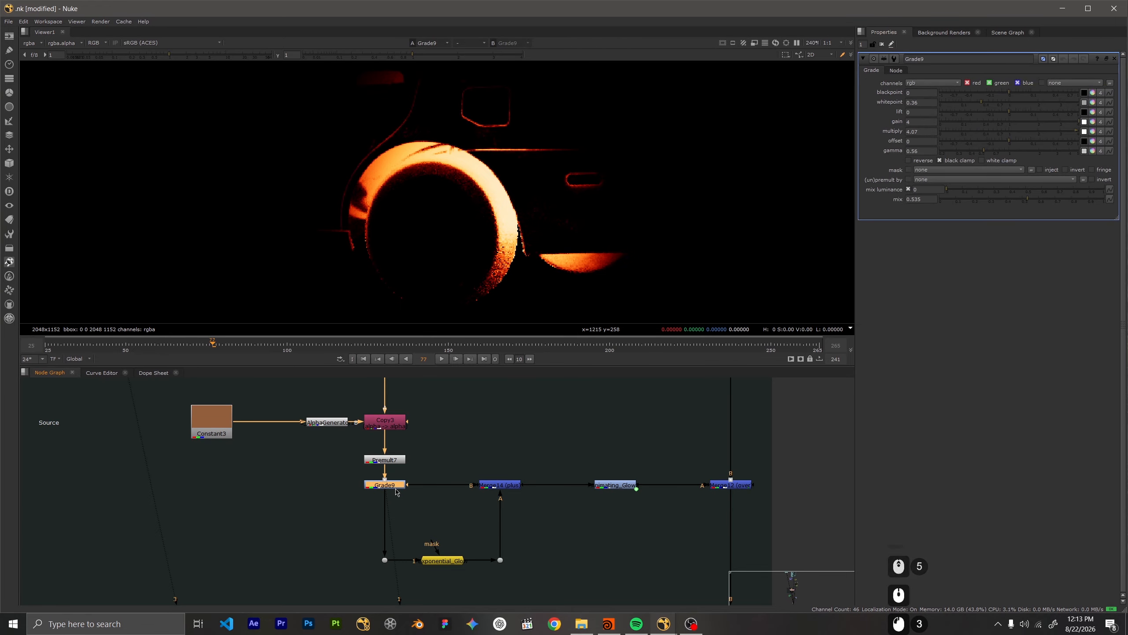
drag(1080, 123, 1050, 130)
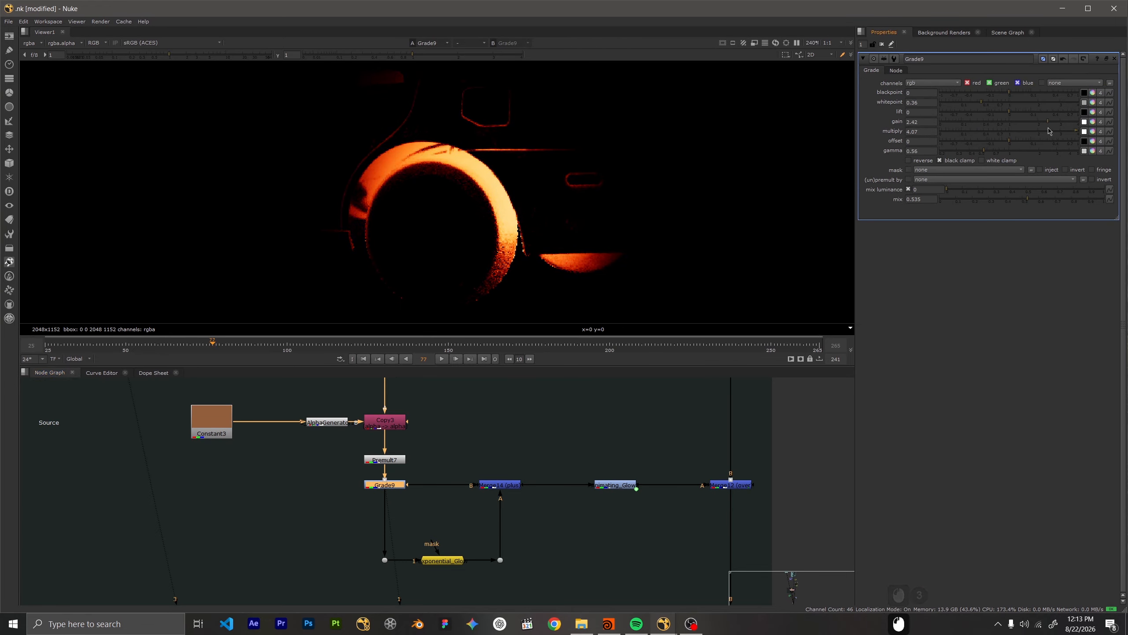
click(506, 420)
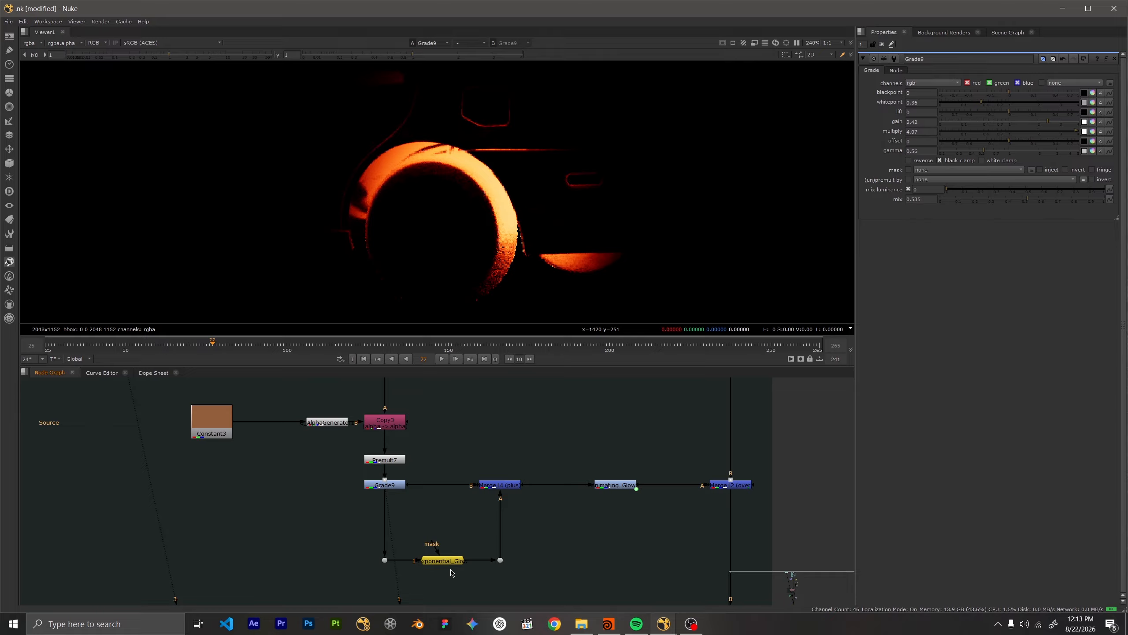
Display the exponential glow node fed by Grade9, then its combination with the grade in Merge14 (plus)
middle_drag(453, 533, 444, 528)
scroll(444, 528, up, 1)
middle_drag(382, 423, 363, 387)
click(416, 528)
key(1)
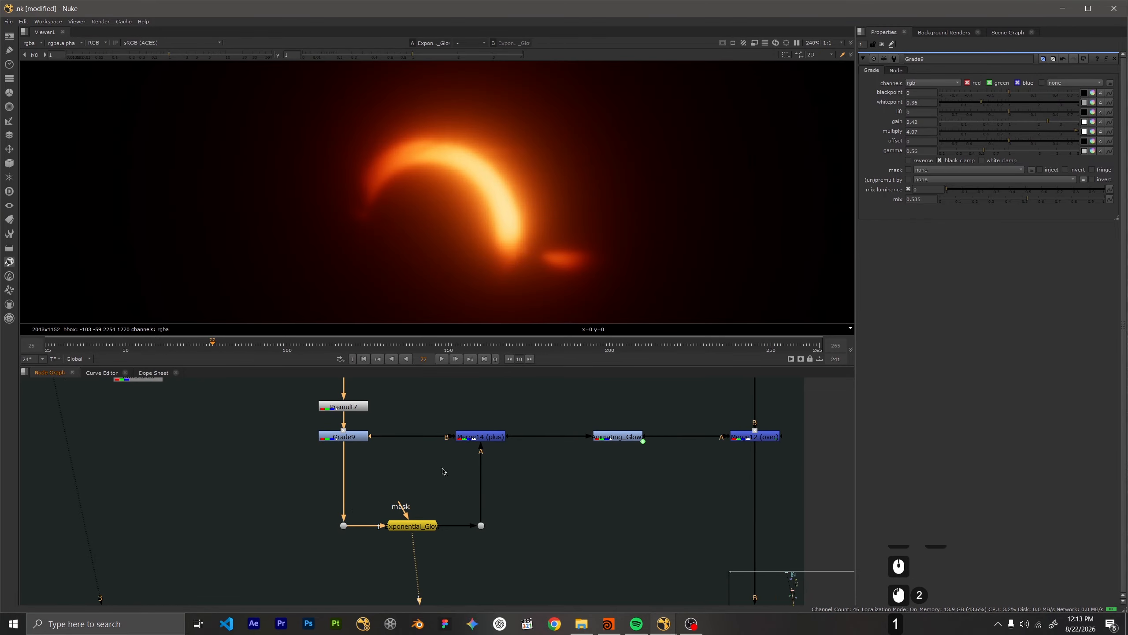
click(485, 434)
key(1)
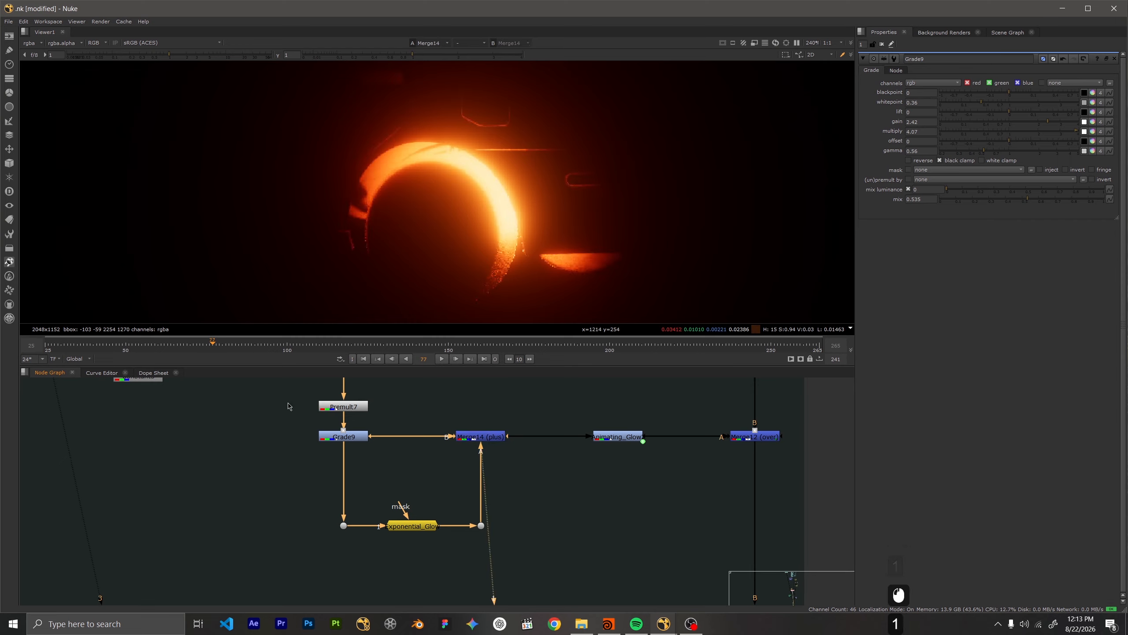
Open the Animating_Glow2 grade after Merge14 and review the noise expression driving its gain
middle_drag(576, 483, 405, 505)
double_click(459, 463)
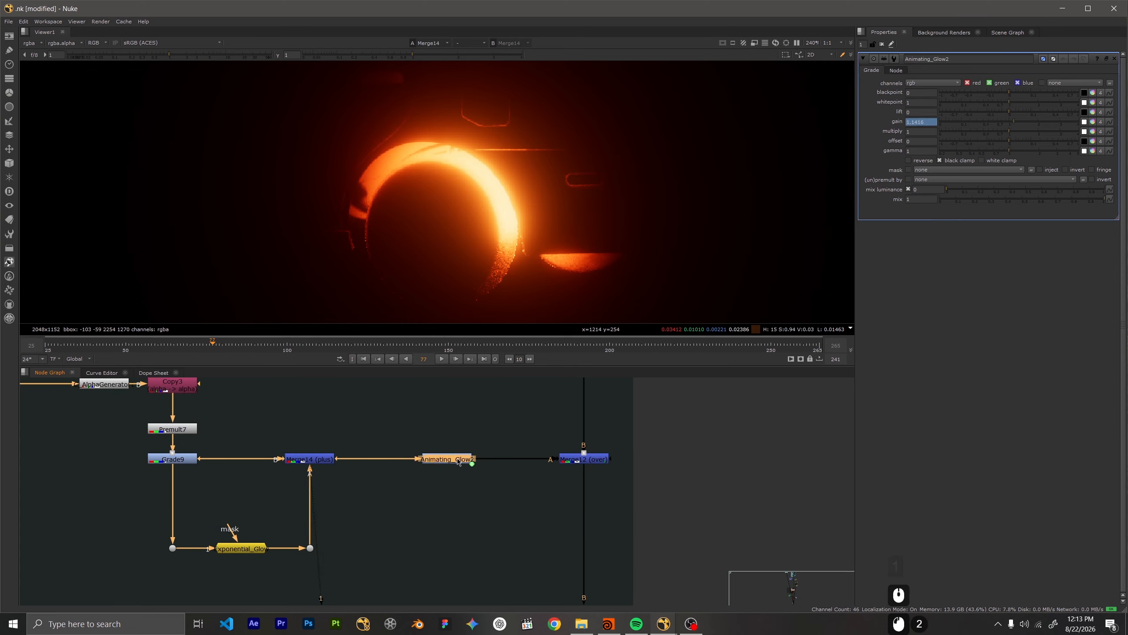
click(1109, 124)
click(1096, 184)
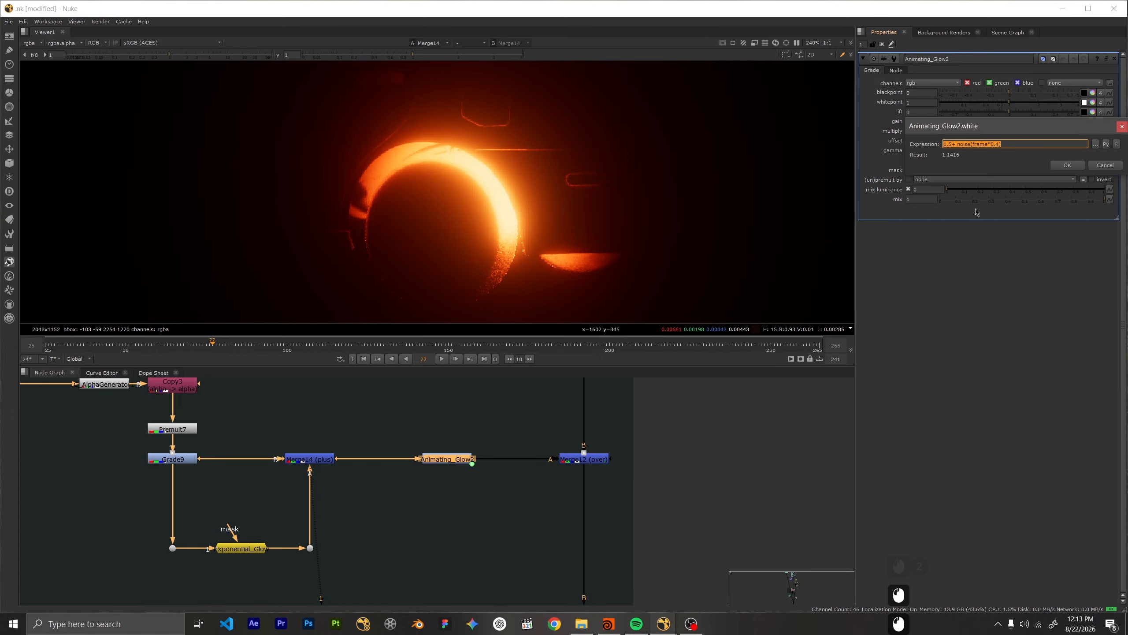
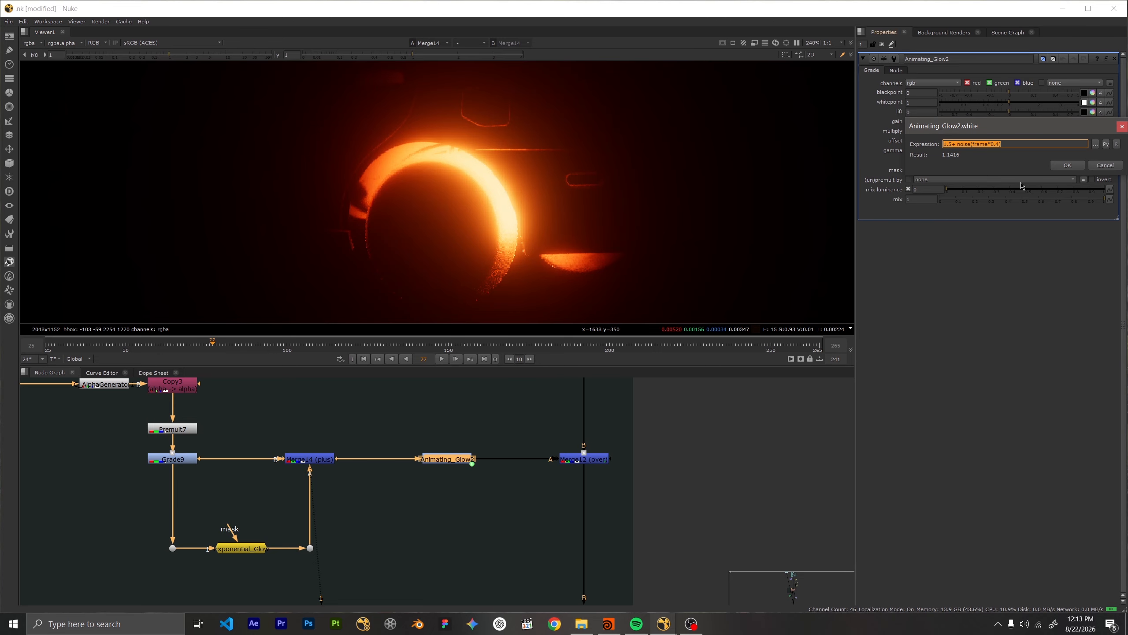
click(1066, 165)
Check the combined wheel arch glow of Merge14 at frame 120 in a wider view
click(351, 343)
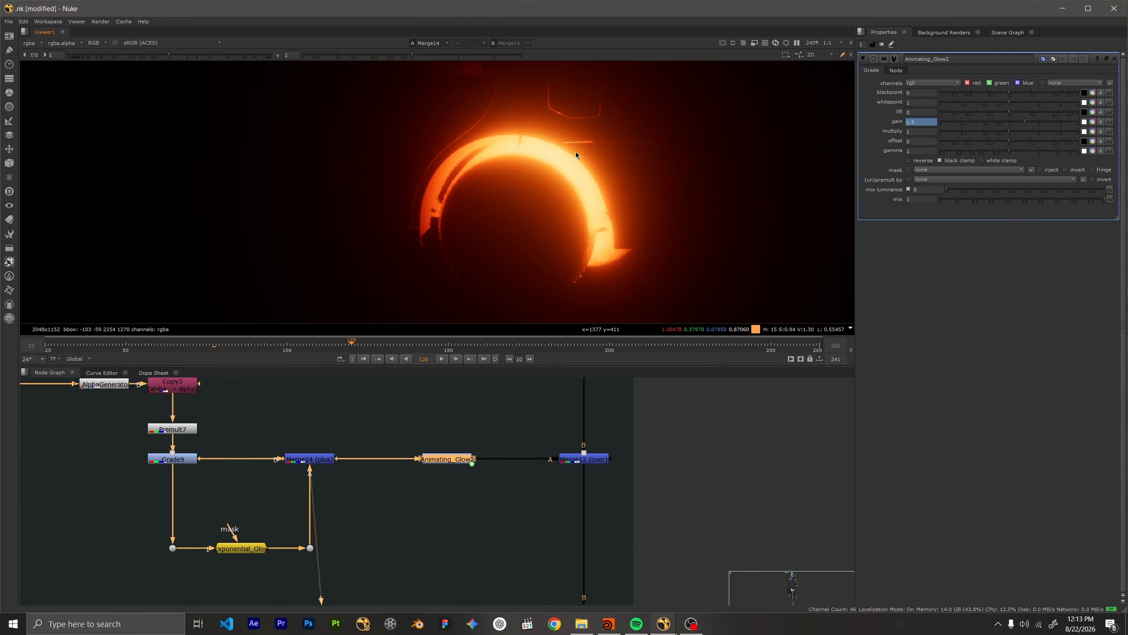
scroll(528, 492, down, 4)
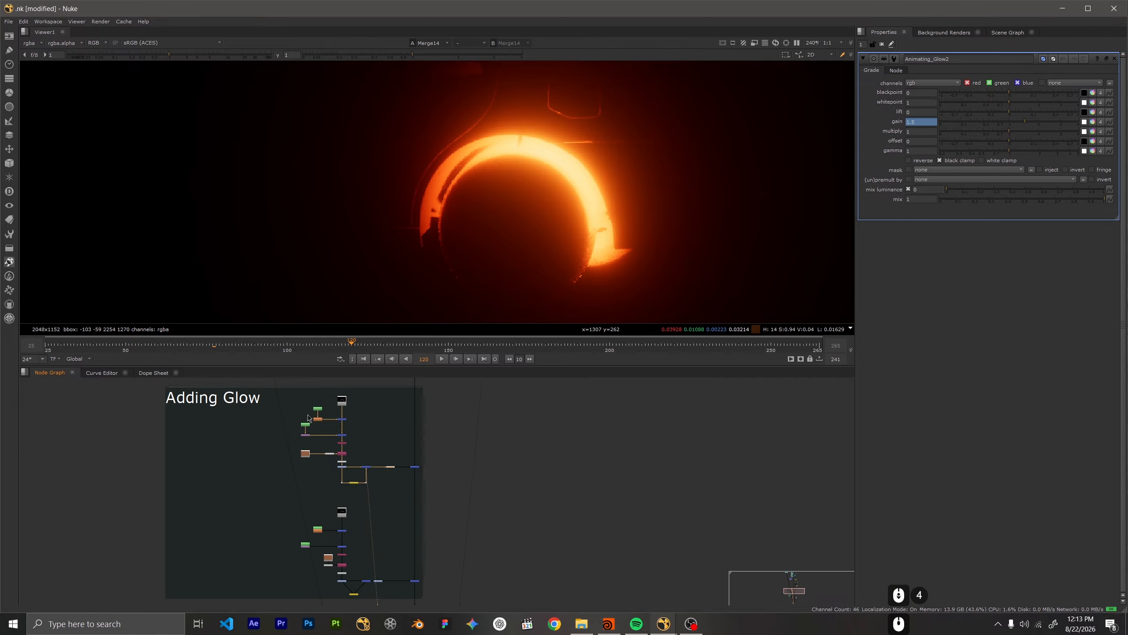
scroll(531, 262, down, 6)
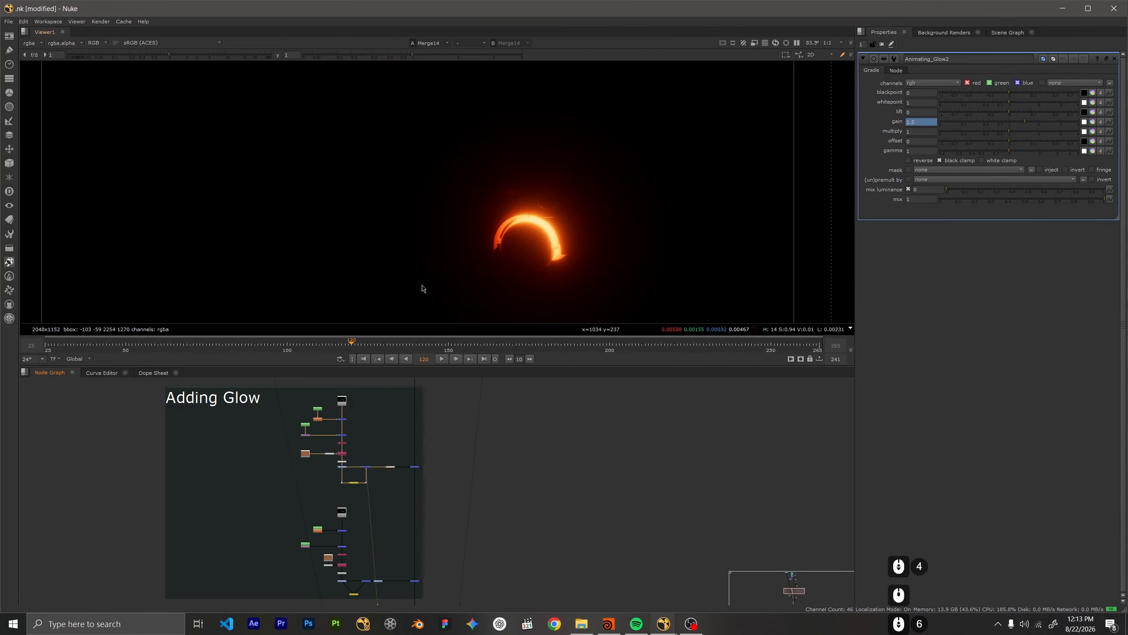
Display Merge15 (mask) and then Merge16 (stencil) in the second branch of the Adding Glow group
scroll(323, 445, up, 6)
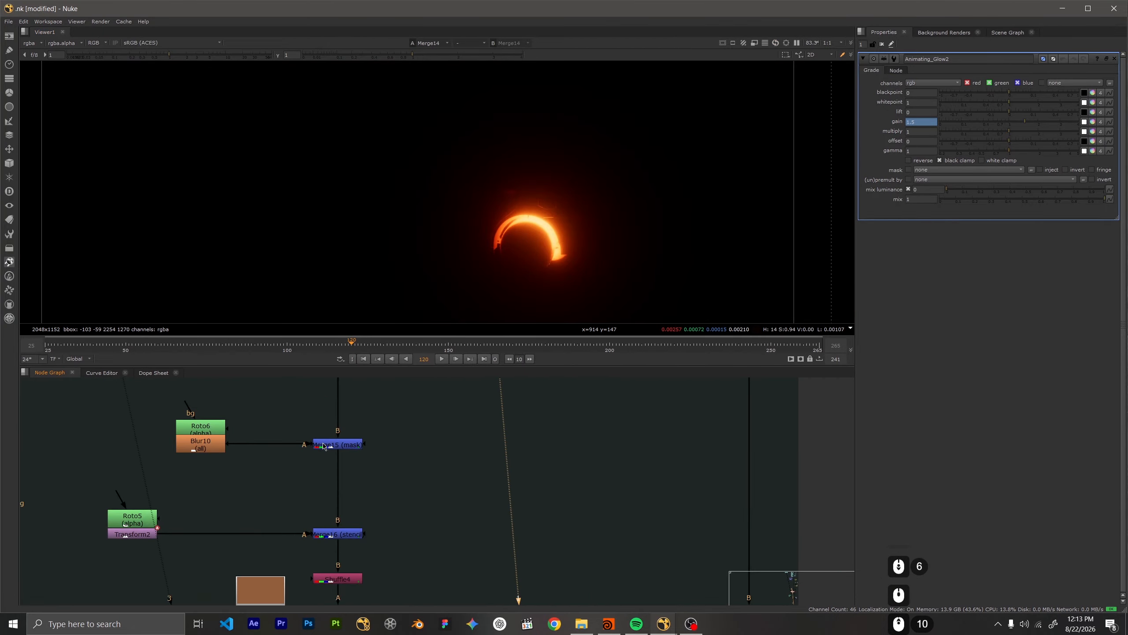
click(324, 446)
key(1)
scroll(338, 488, up, 2)
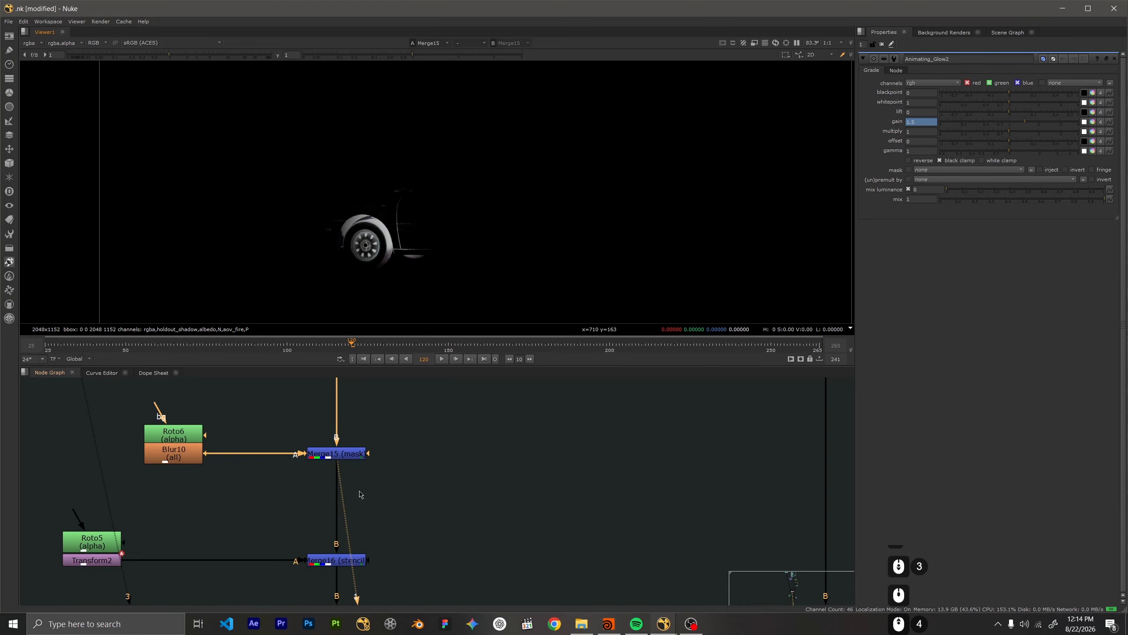
click(339, 560)
key(1)
middle_drag(415, 585, 381, 422)
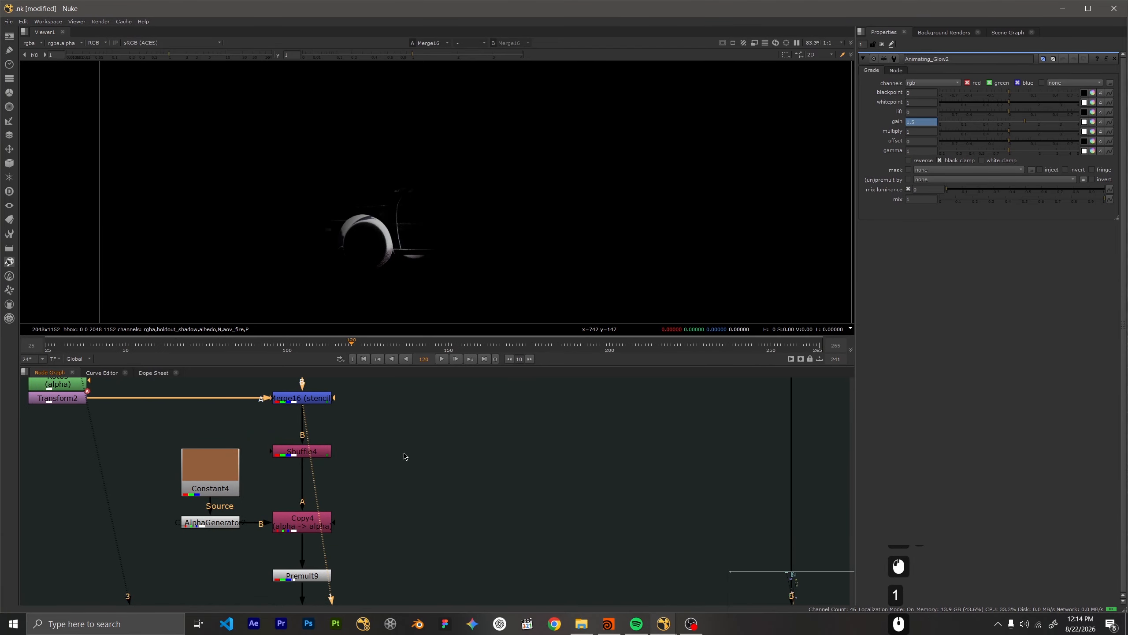
Display Copy4 in the second glow branch and locate Premult9 beneath it
scroll(411, 480, down, 4)
click(357, 500)
key(1)
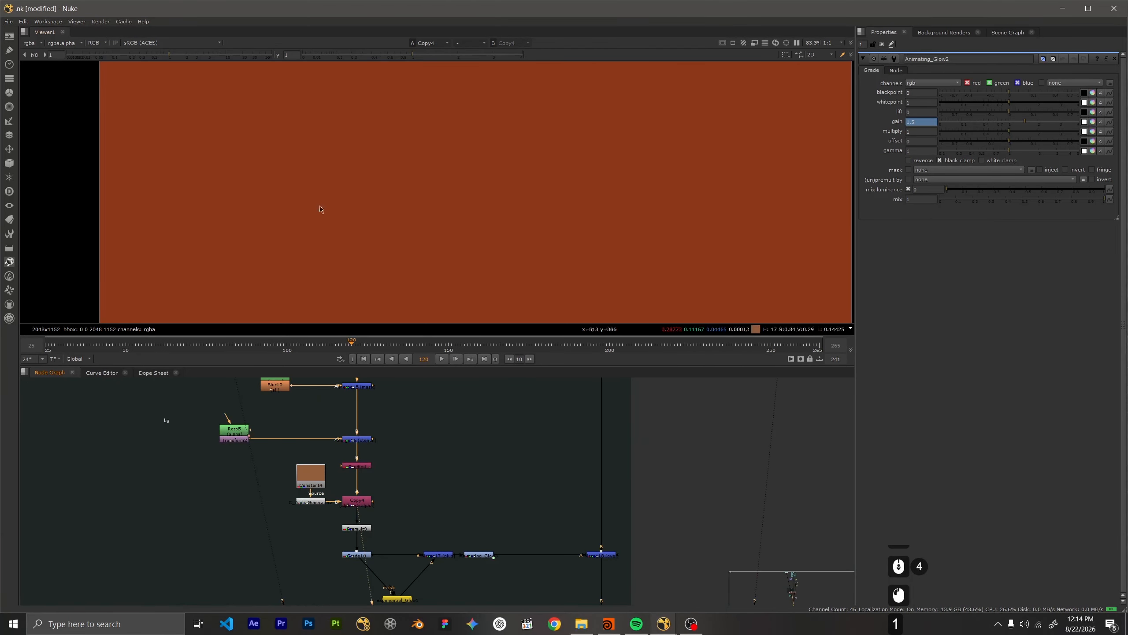
scroll(355, 531, up, 1)
click(363, 532)
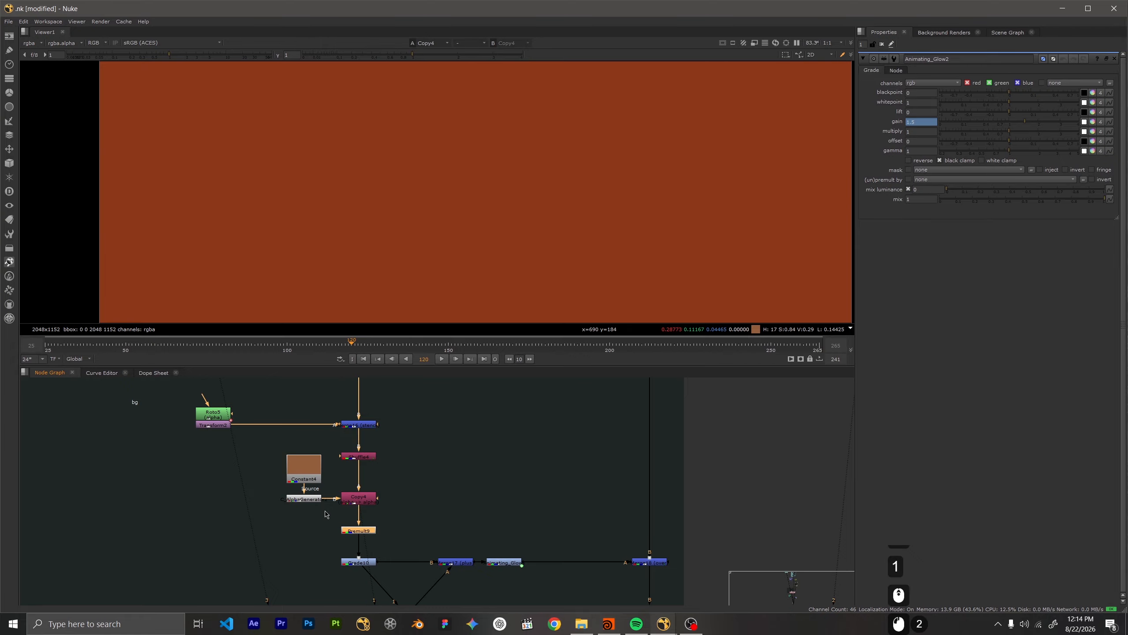
Display the AlphaGenerator node below Constant4 and compare its RGB and alpha channels
click(306, 501)
click(306, 501)
key(1)
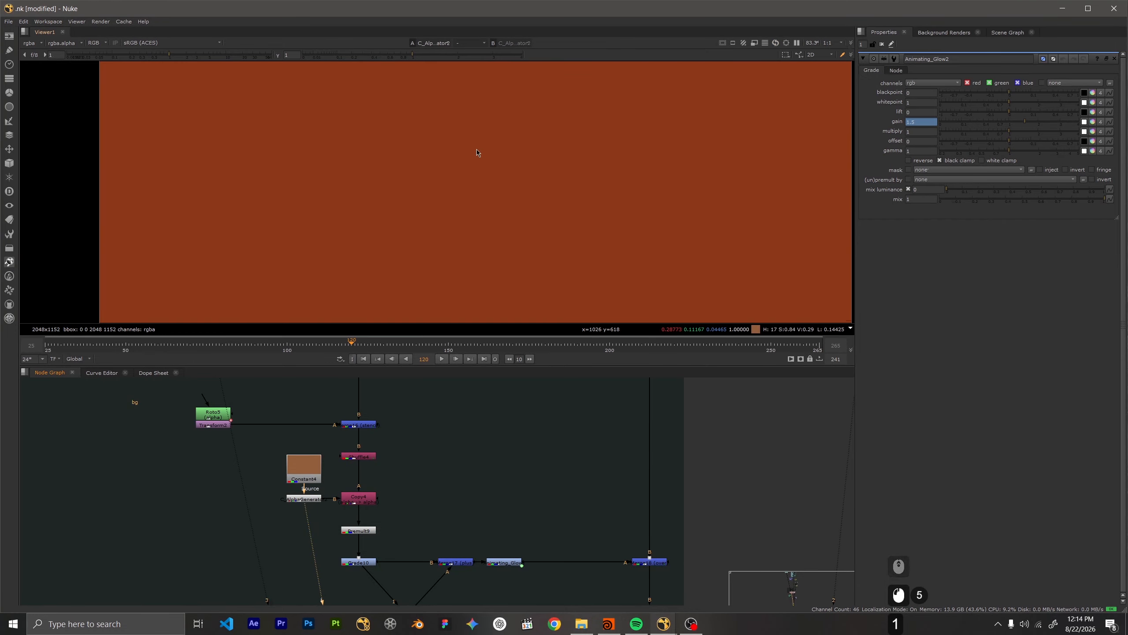
key(a)
key(a)
key(a)
key(a)
key(a)
key(a)
key(a)
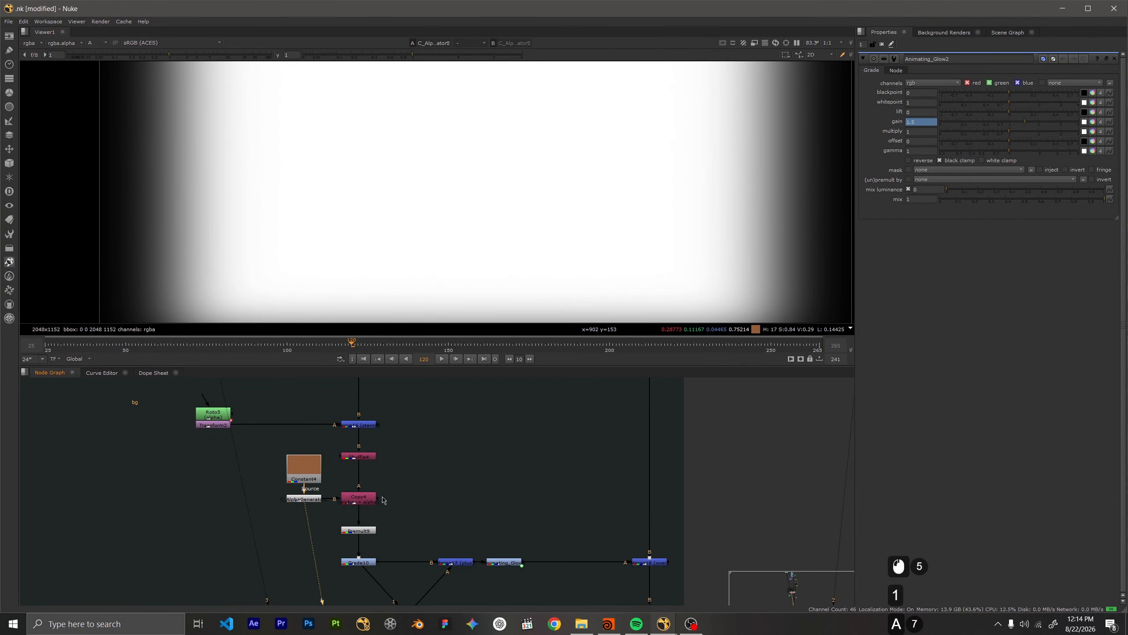
Display the alpha of Premult9 and Grade10, then return the viewer to RGB to see the graded wheel arch
click(363, 533)
key(1)
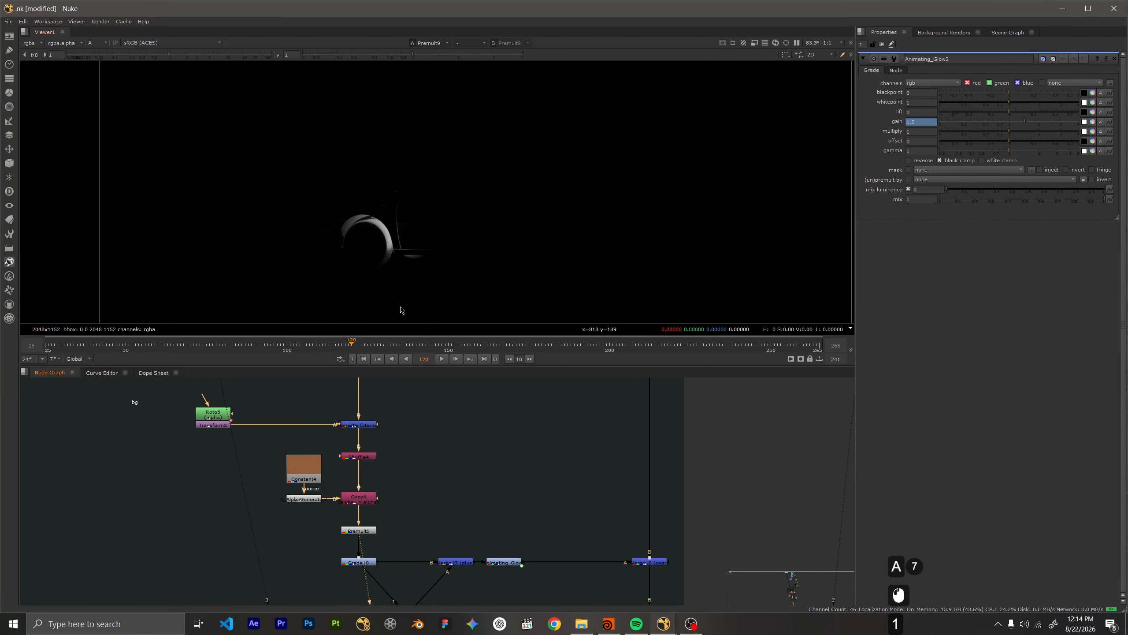
click(355, 564)
key(1)
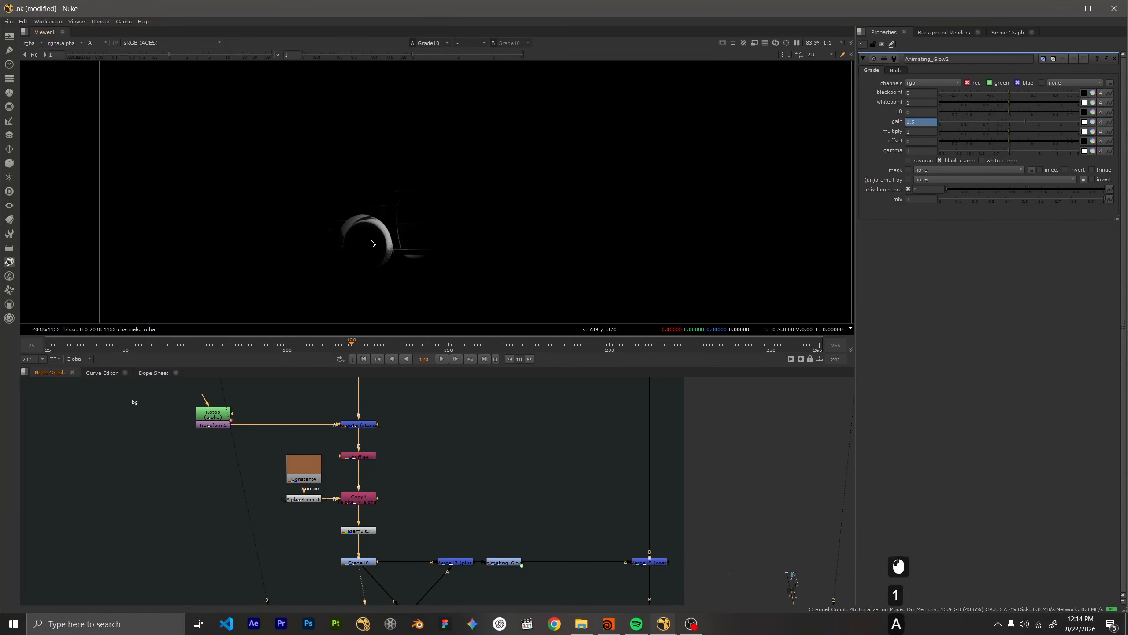
key(a)
Display the main pipe merge Merge10 and view the full car composite with both wheel arch glows
scroll(444, 502, down, 3)
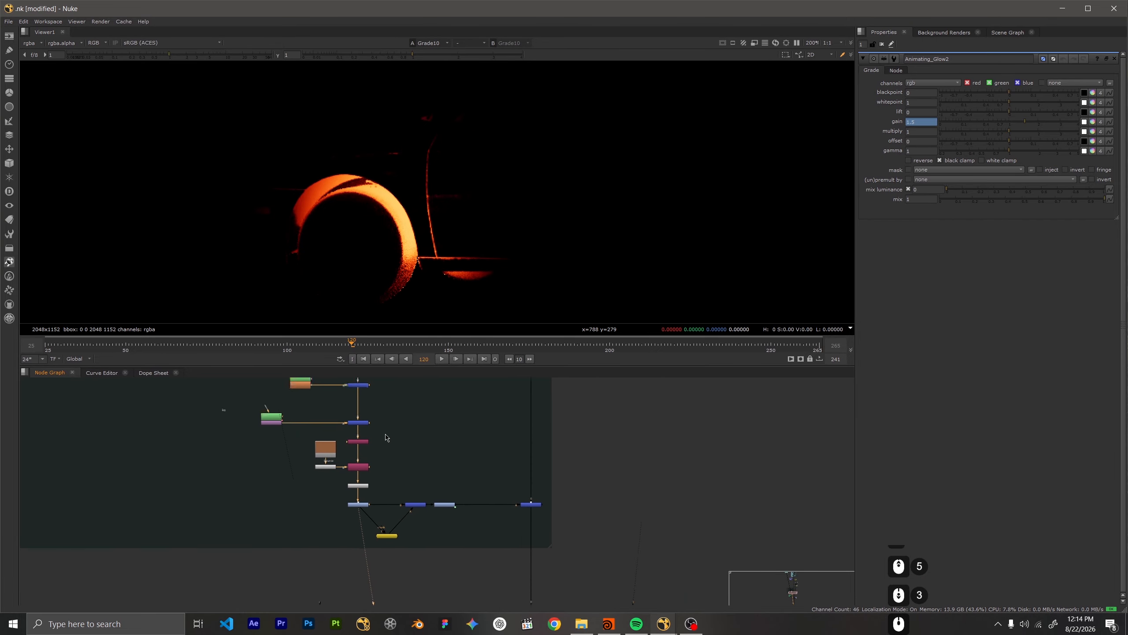
click(491, 490)
key(1)
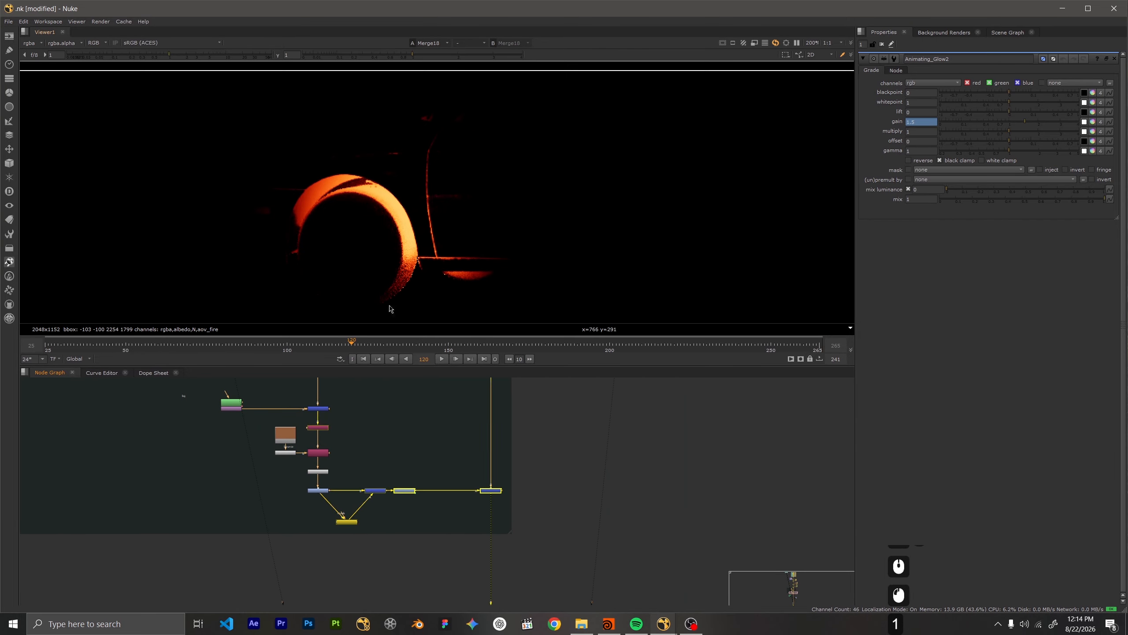
scroll(449, 216, down, 9)
scroll(501, 202, down, 2)
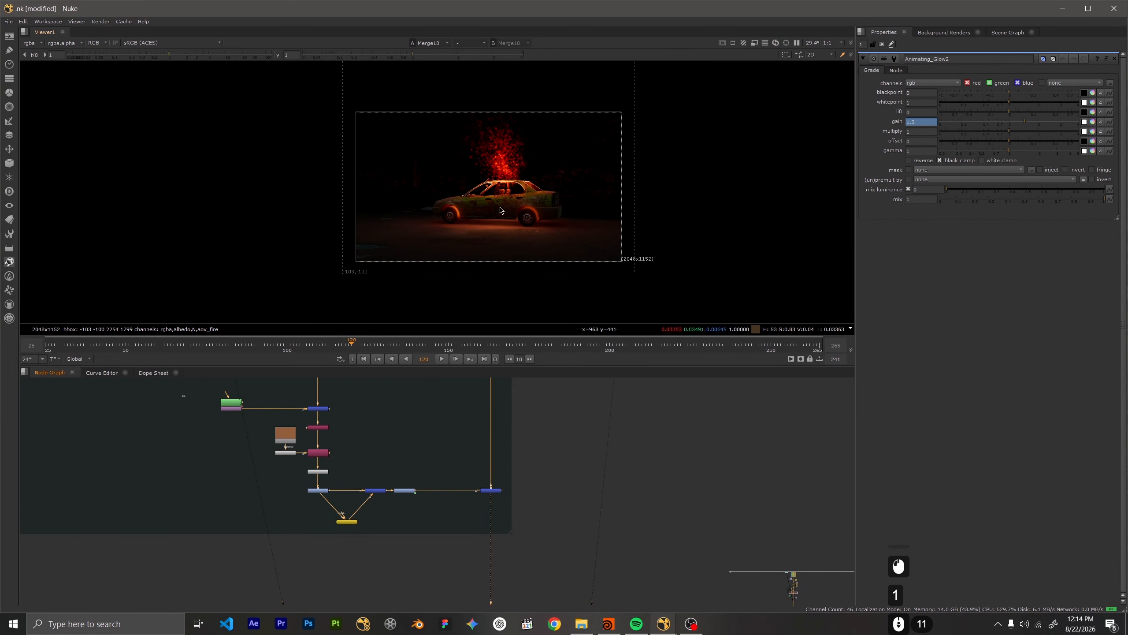
Locate the Fog group below the glow section and display the Fog1 render
scroll(502, 211, down, 1)
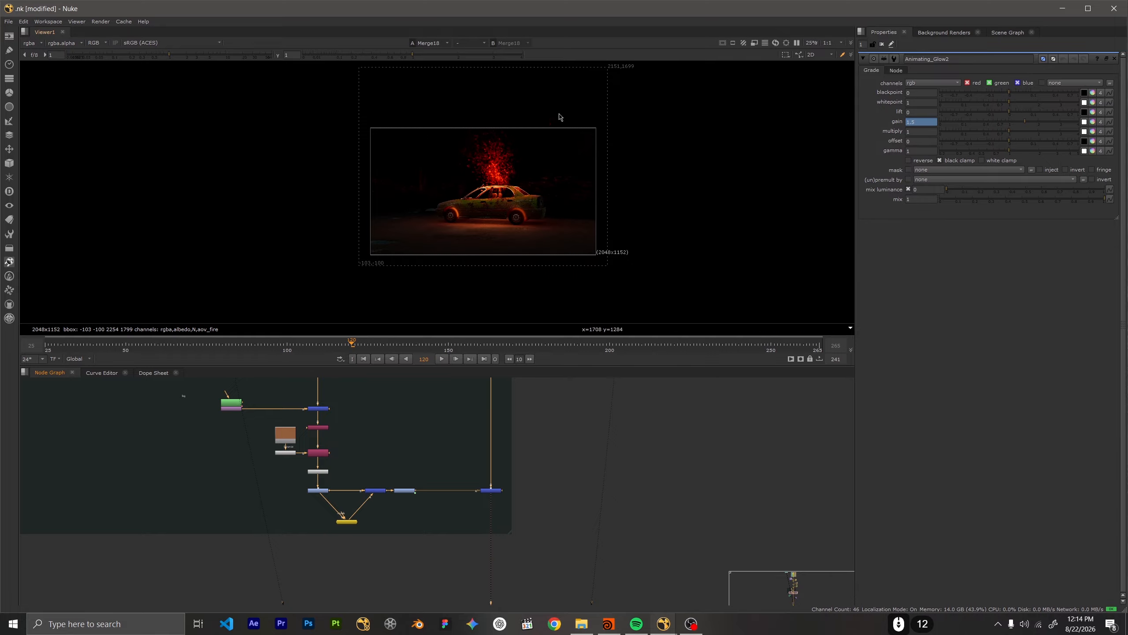
scroll(545, 186, up, 2)
scroll(465, 423, down, 12)
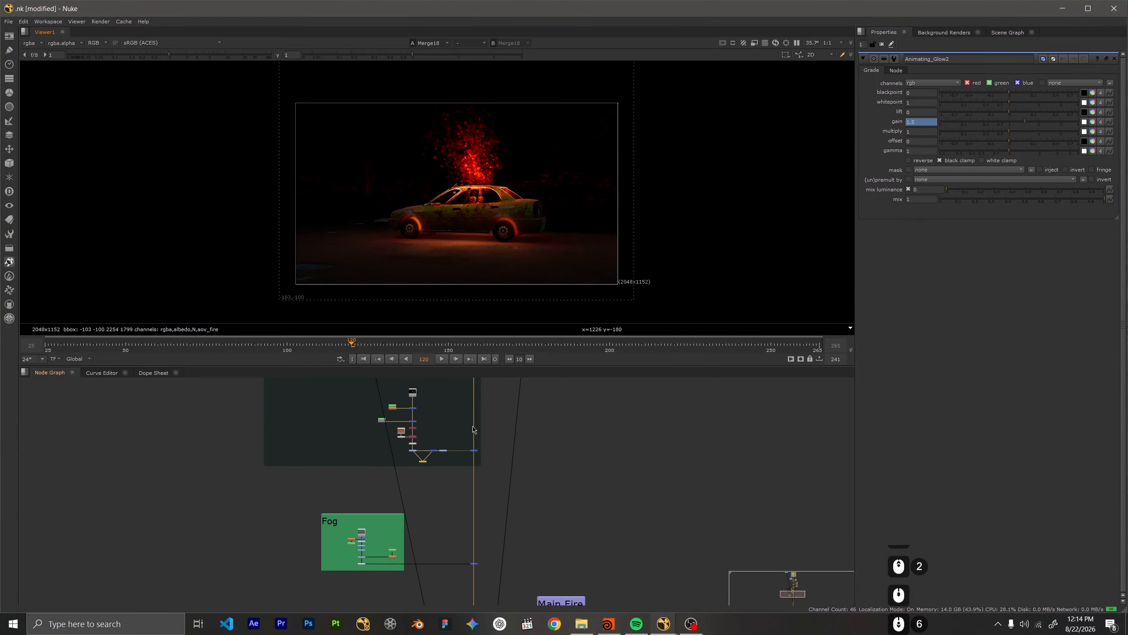
scroll(446, 426, down, 11)
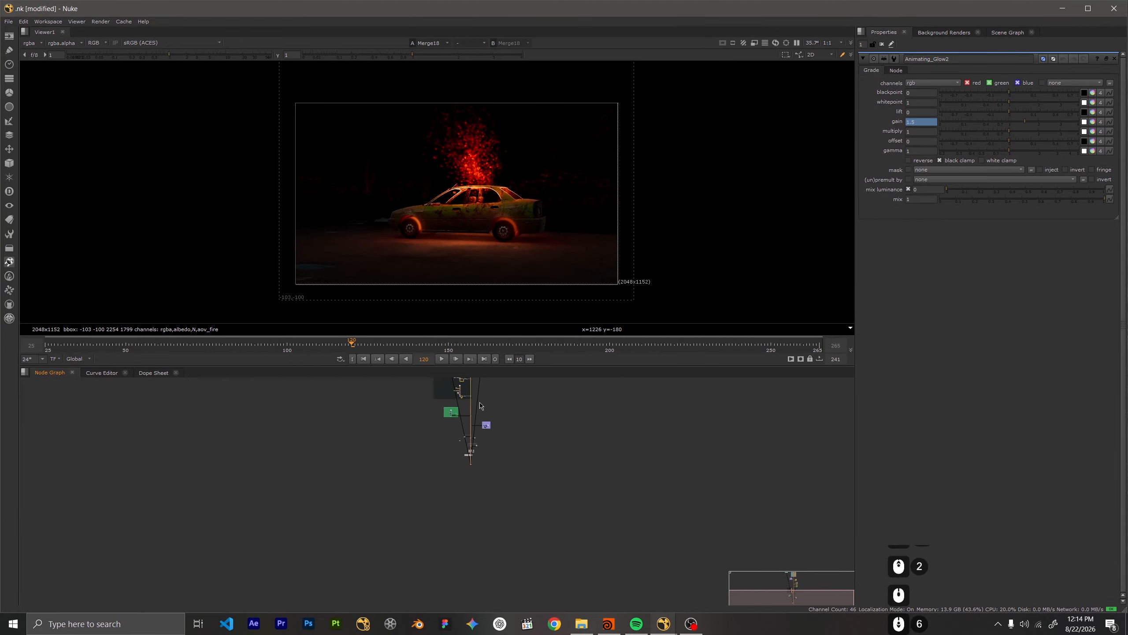
scroll(382, 440, up, 7)
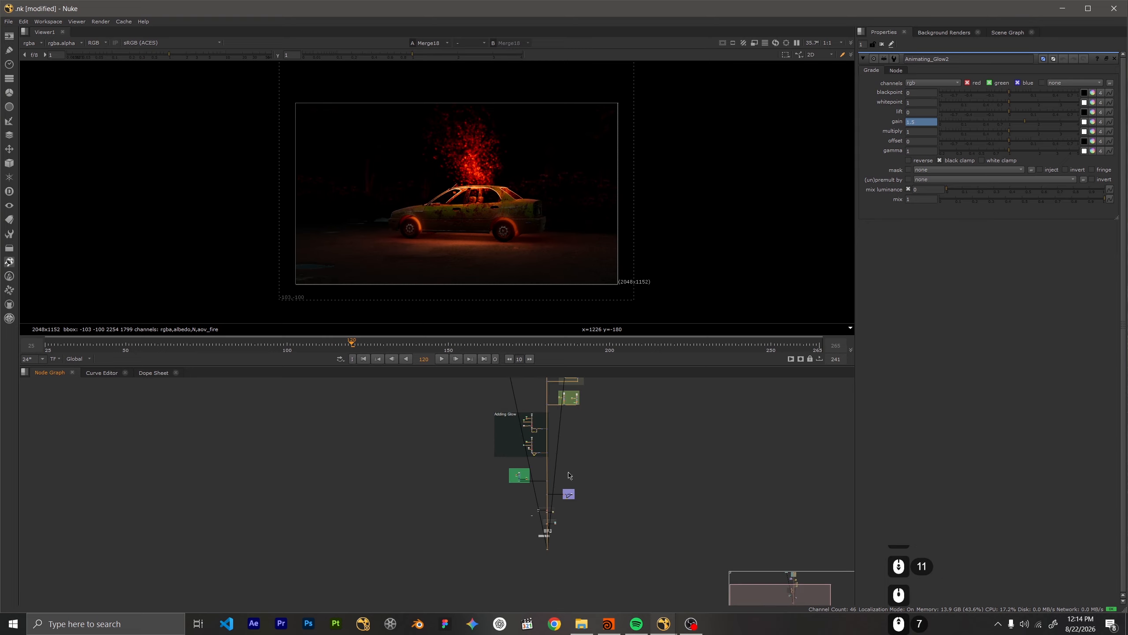
scroll(586, 475, up, 14)
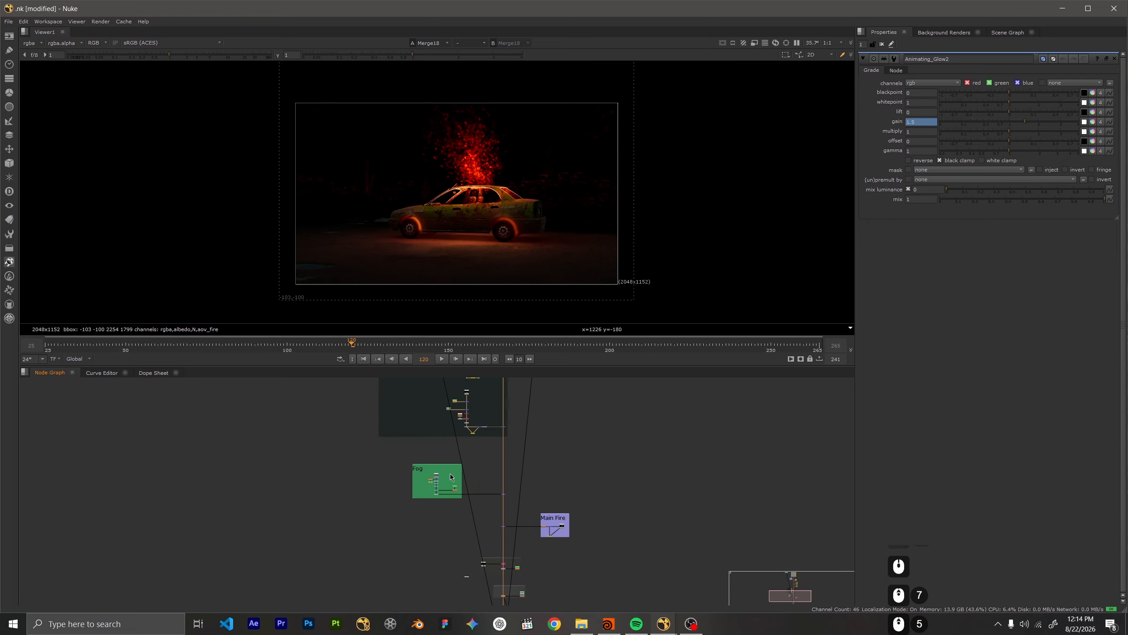
click(402, 488)
key(1)
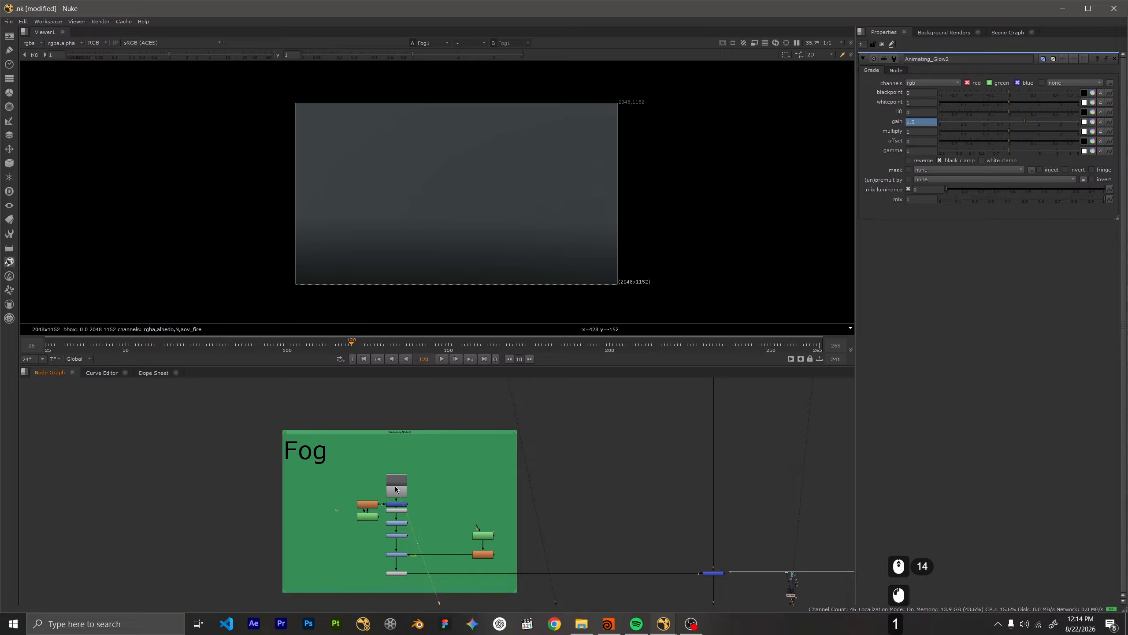
Move the Fog1 node higher inside the Fog group and display the Merge7 mask merge beneath it
drag(395, 488, 402, 461)
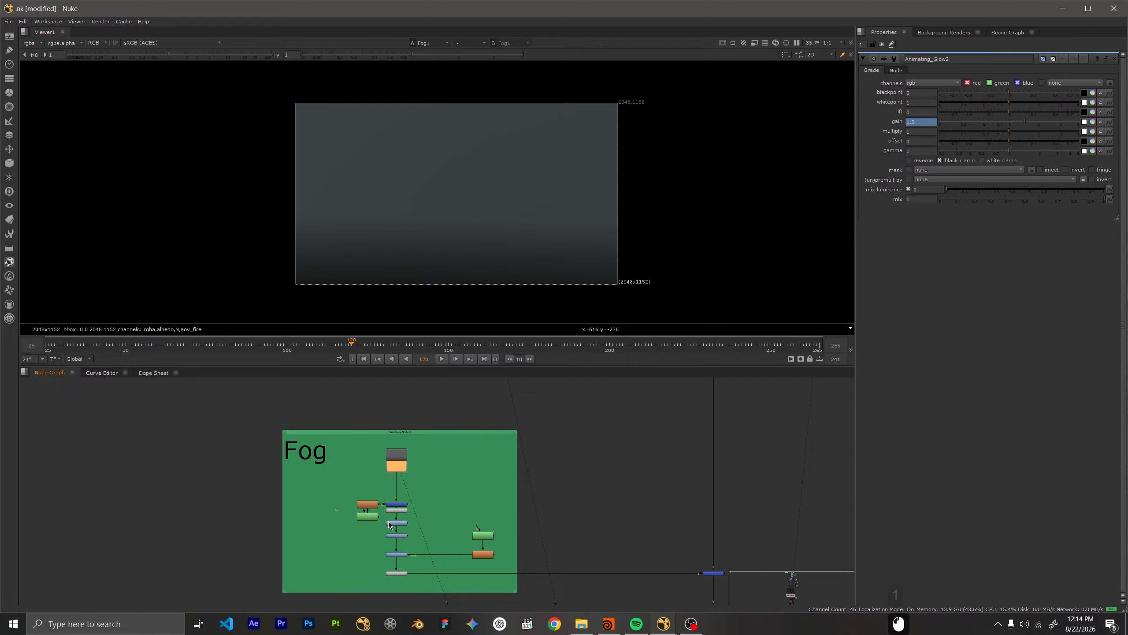
scroll(390, 520, up, 4)
key(1)
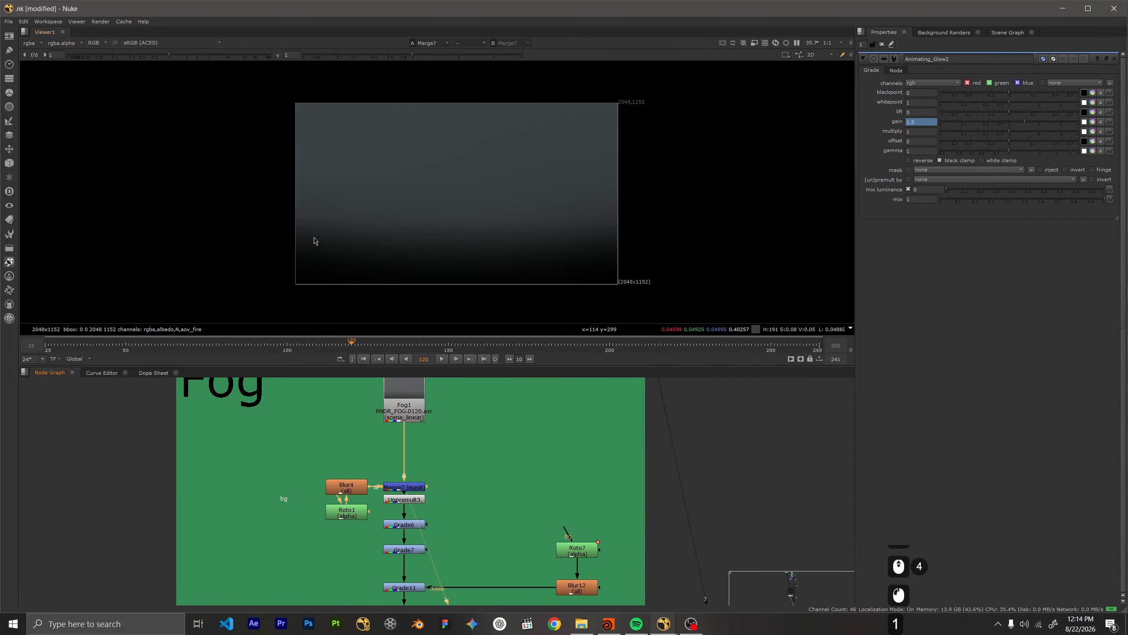
Display Grade6, Grade7, Grade11 and Premult4 in turn to follow how the fog is graded and premultiplied
click(413, 525)
key(1)
click(412, 492)
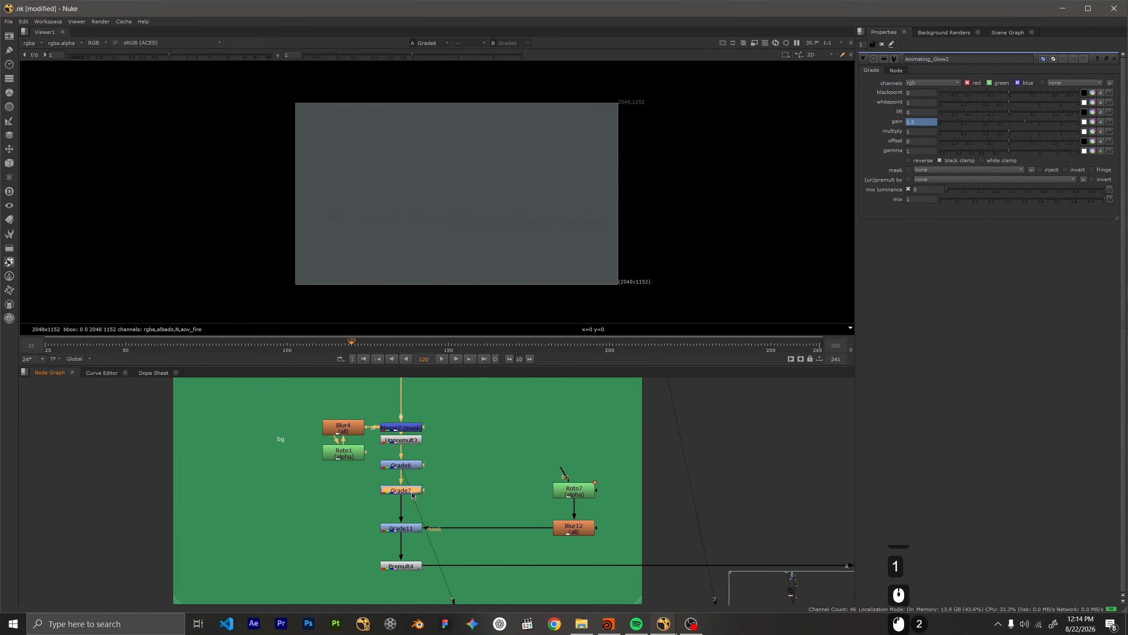
key(1)
click(402, 528)
key(1)
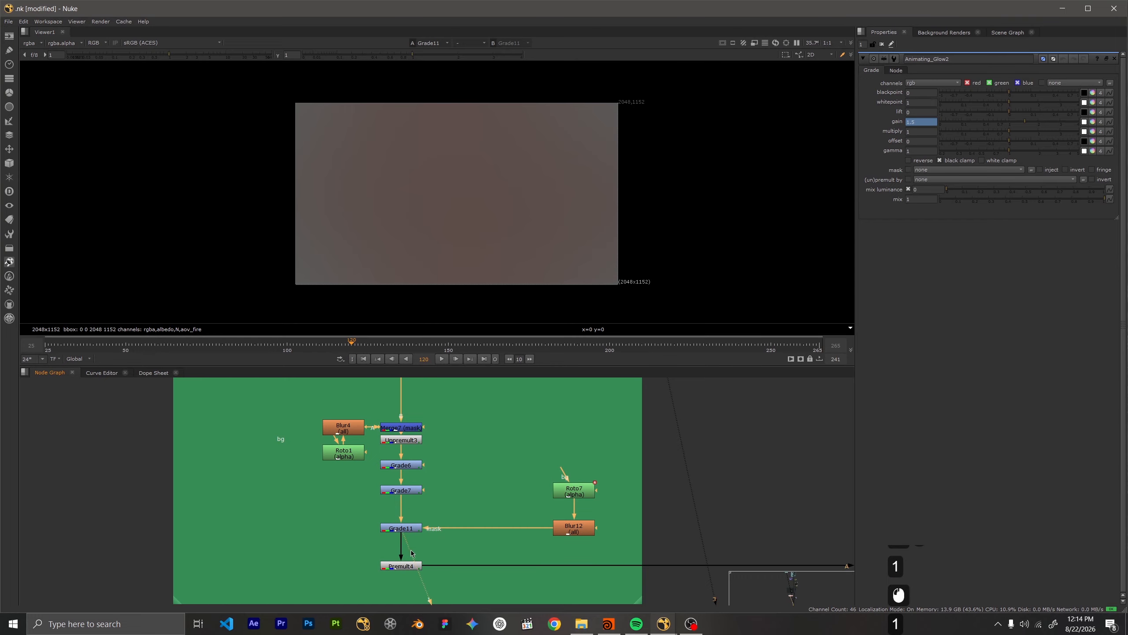
key(1)
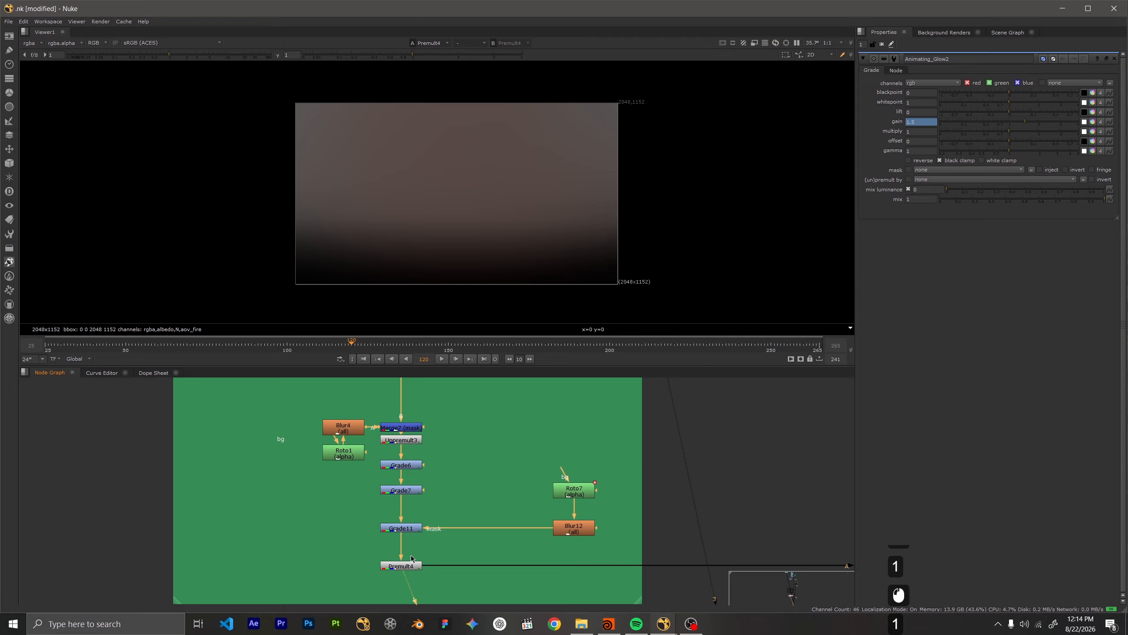
Display the screen merge Merge6 on the main pipe to view the fog over the car
scroll(536, 525, down, 3)
middle_drag(577, 533, 325, 534)
scroll(581, 549, up, 5)
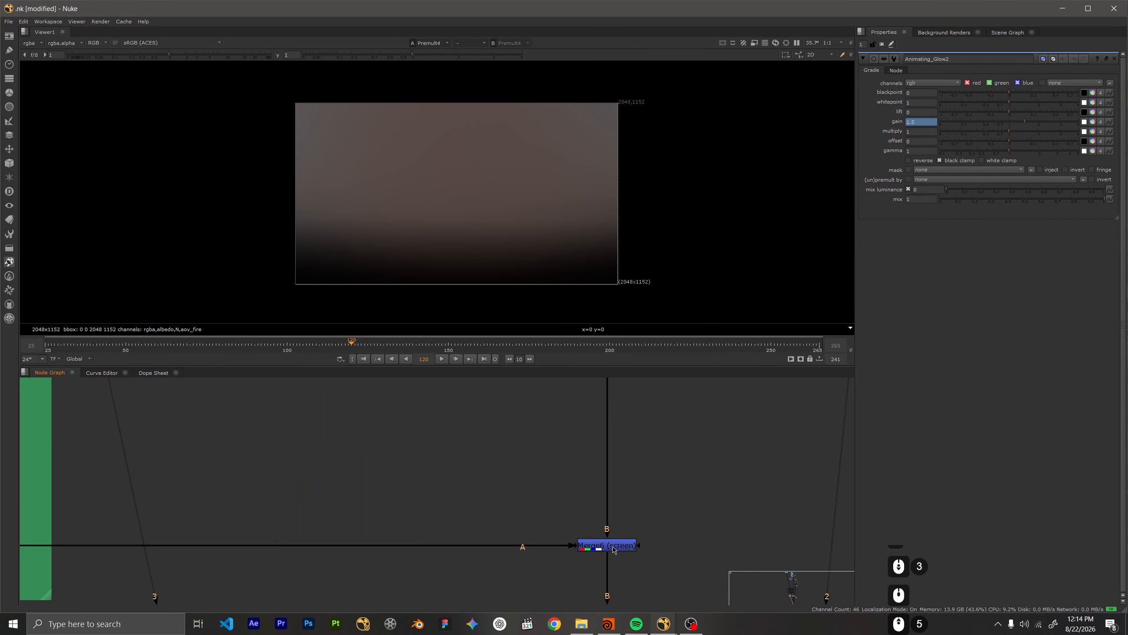
click(613, 549)
key(1)
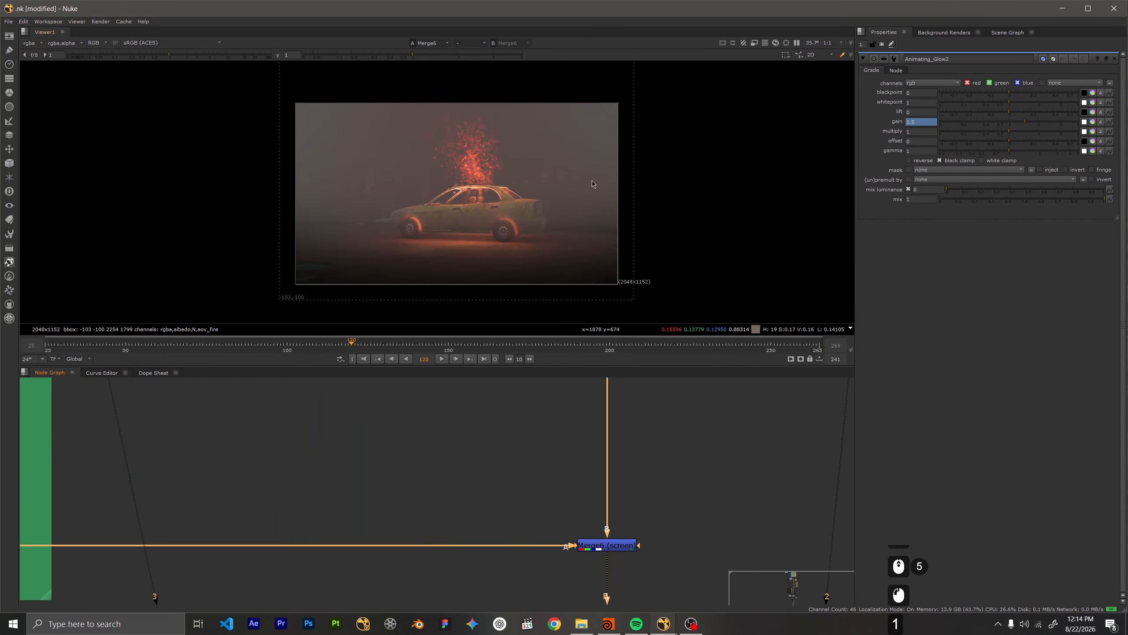
Display Main_Fire_Render1 in the Main Fire group, open the Exponential_Glow2 settings and select Sharpen1
scroll(377, 465, down, 13)
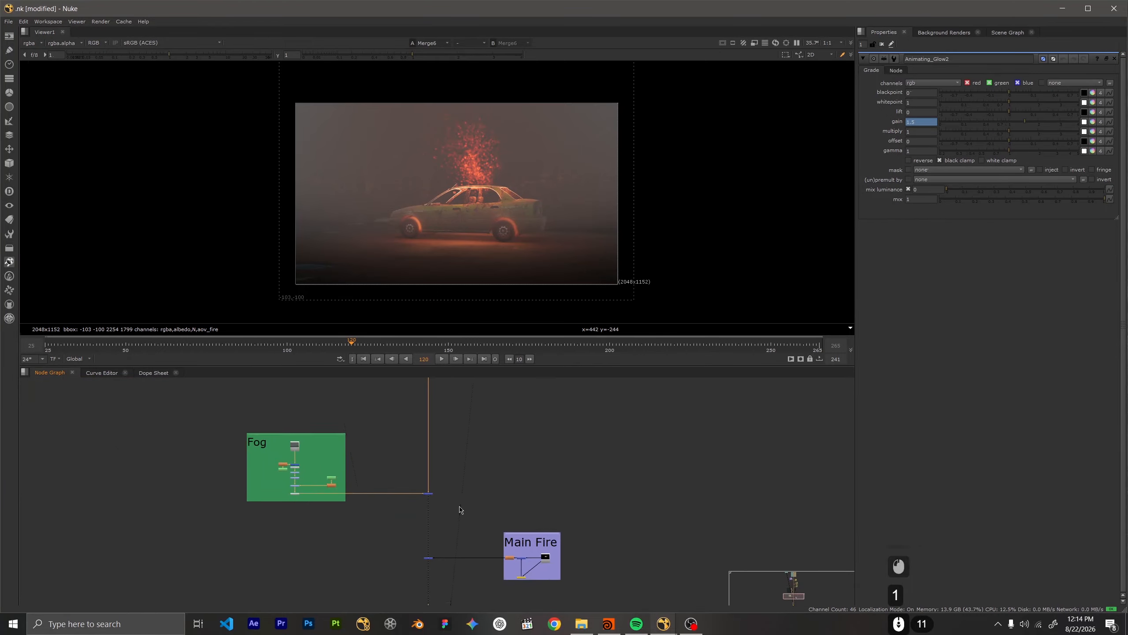
scroll(424, 457, up, 10)
click(547, 449)
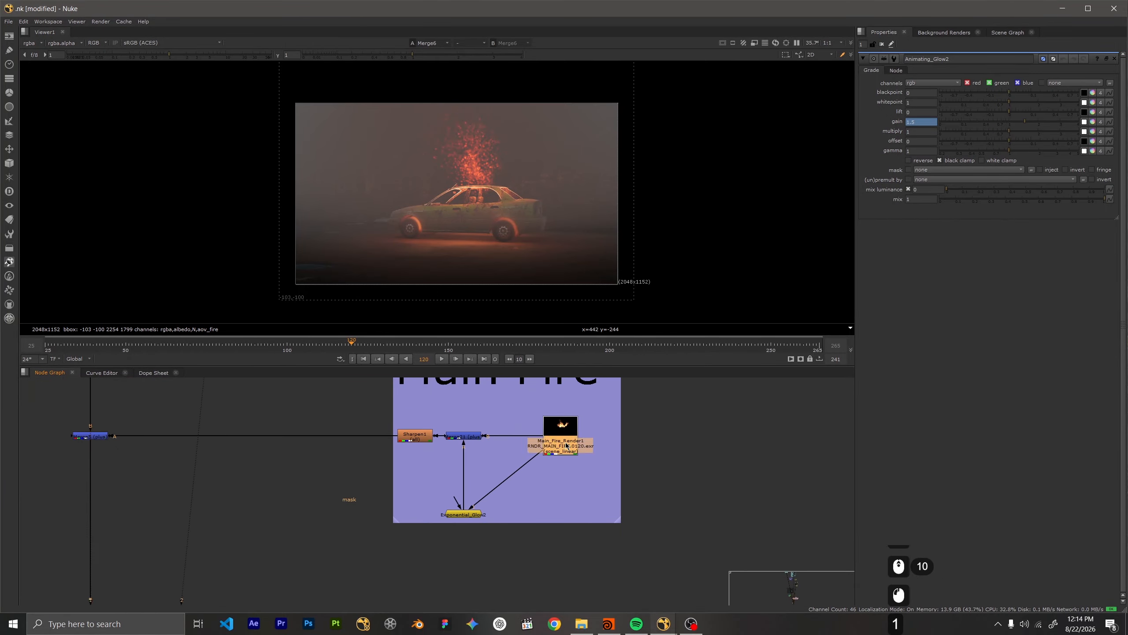
key(1)
scroll(517, 430, up, 2)
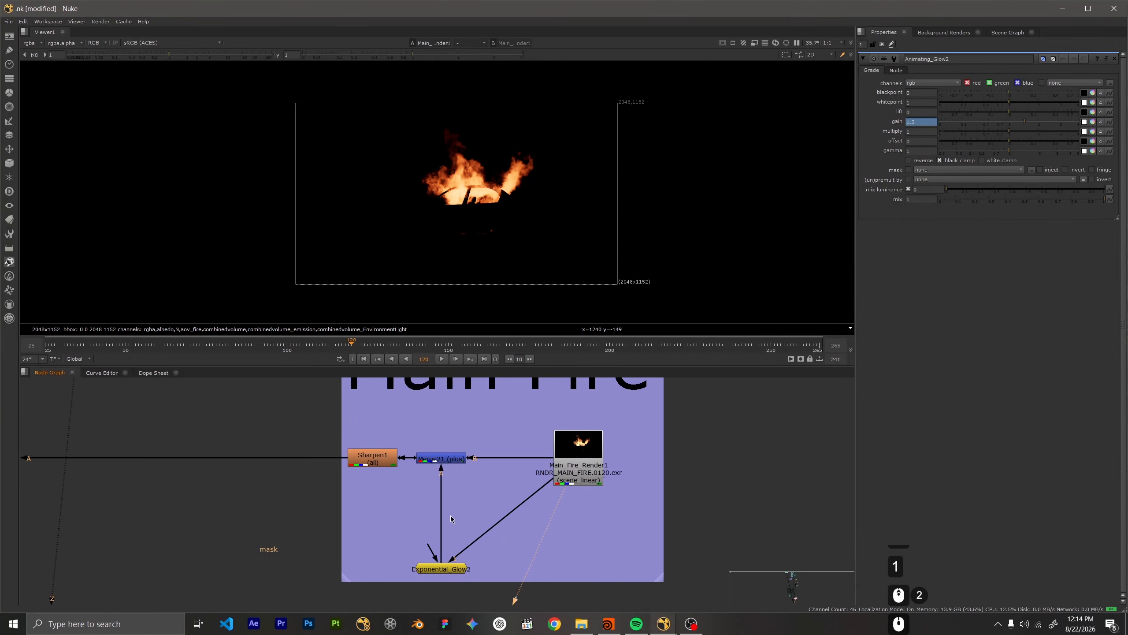
double_click(460, 568)
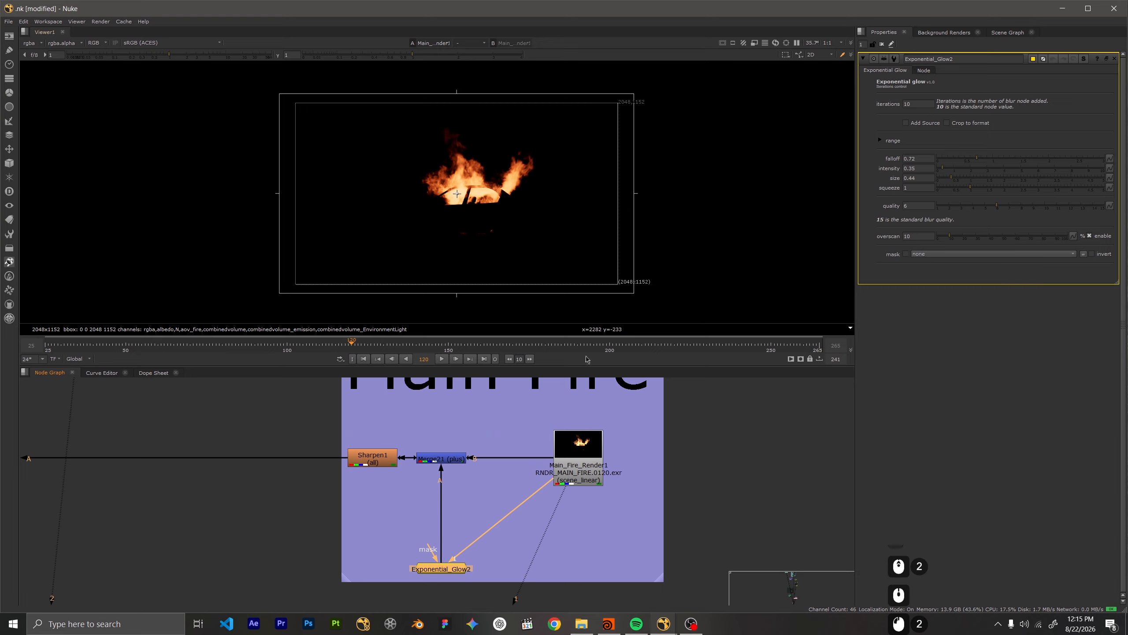
click(369, 472)
Display the plus merge Merge5 on the main pipe and inspect the car composite with the main fire
scroll(244, 454, down, 3)
middle_drag(244, 454, 440, 453)
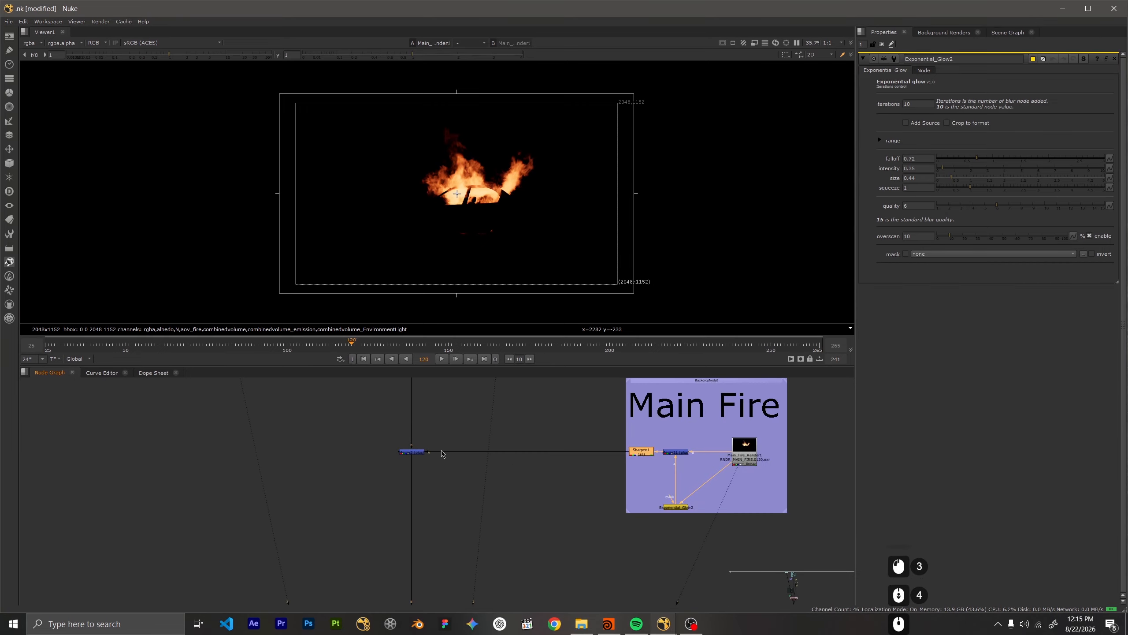
scroll(418, 470, up, 5)
click(420, 453)
key(1)
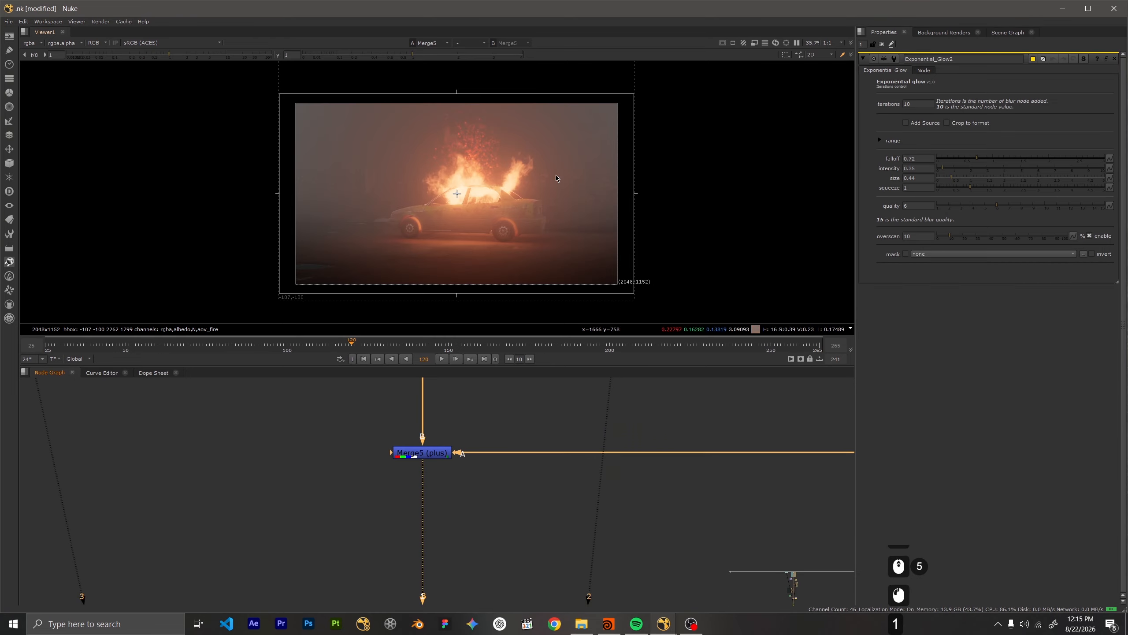
scroll(555, 177, up, 1)
Locate the Heat Haze group and examine how Heat_Haze_render1 feeds the Copy6 node
scroll(485, 454, down, 5)
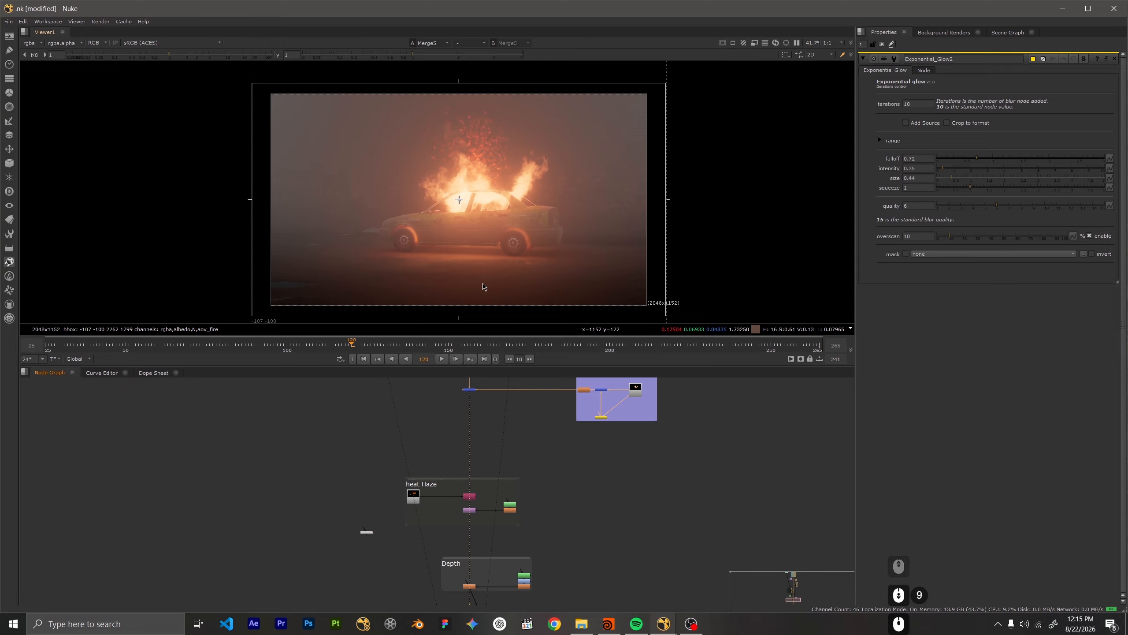
scroll(462, 516, up, 6)
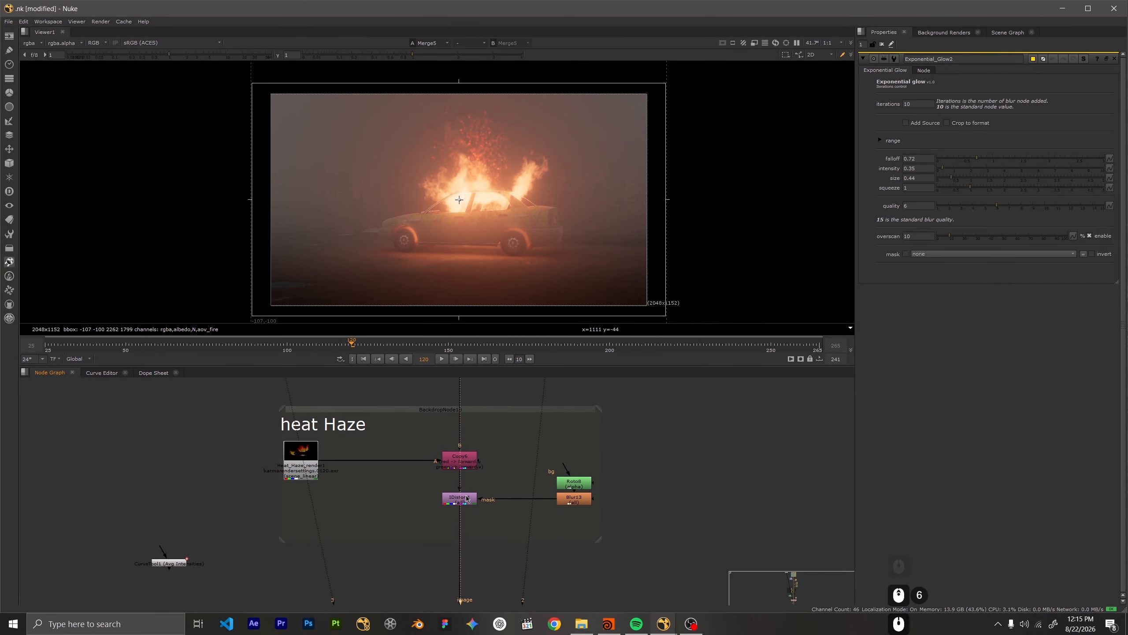
click(308, 454)
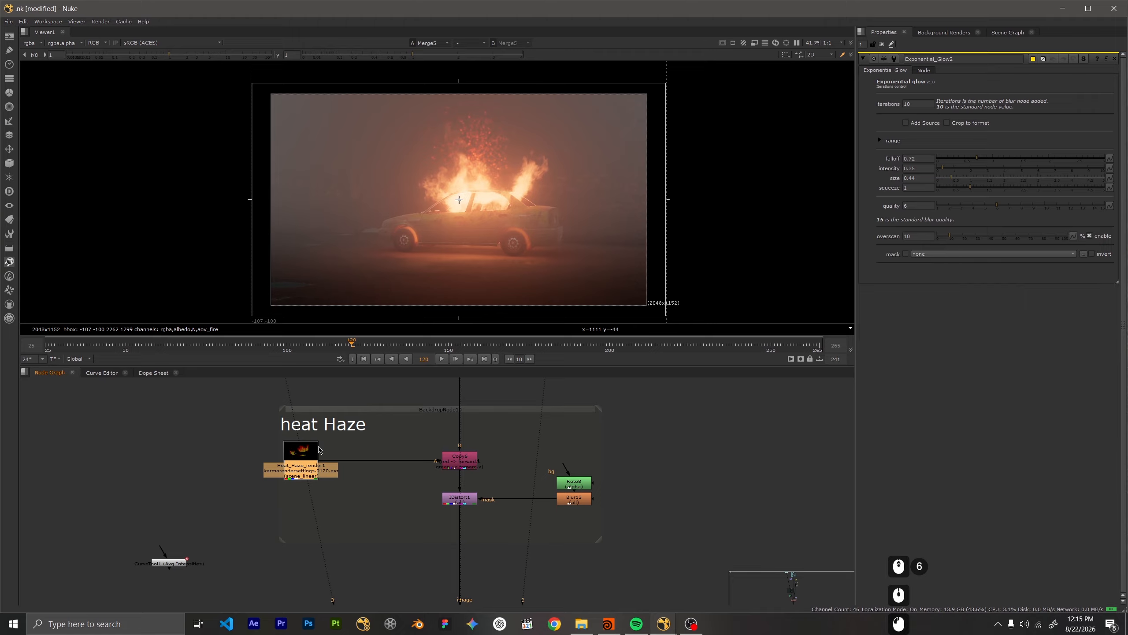
click(462, 459)
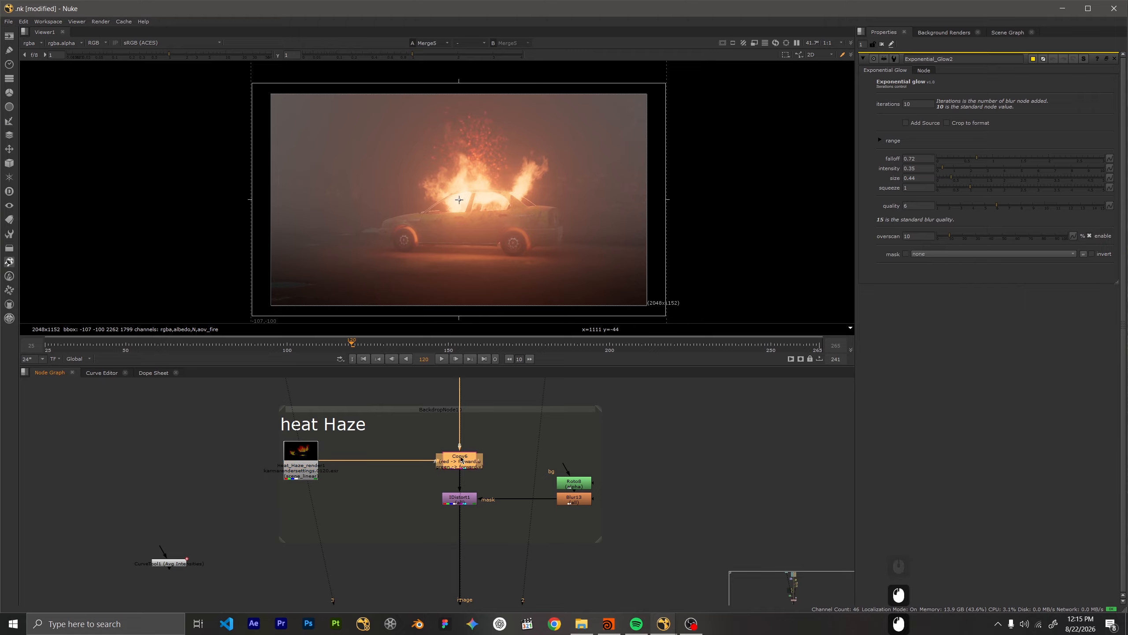
click(289, 463)
scroll(288, 463, up, 2)
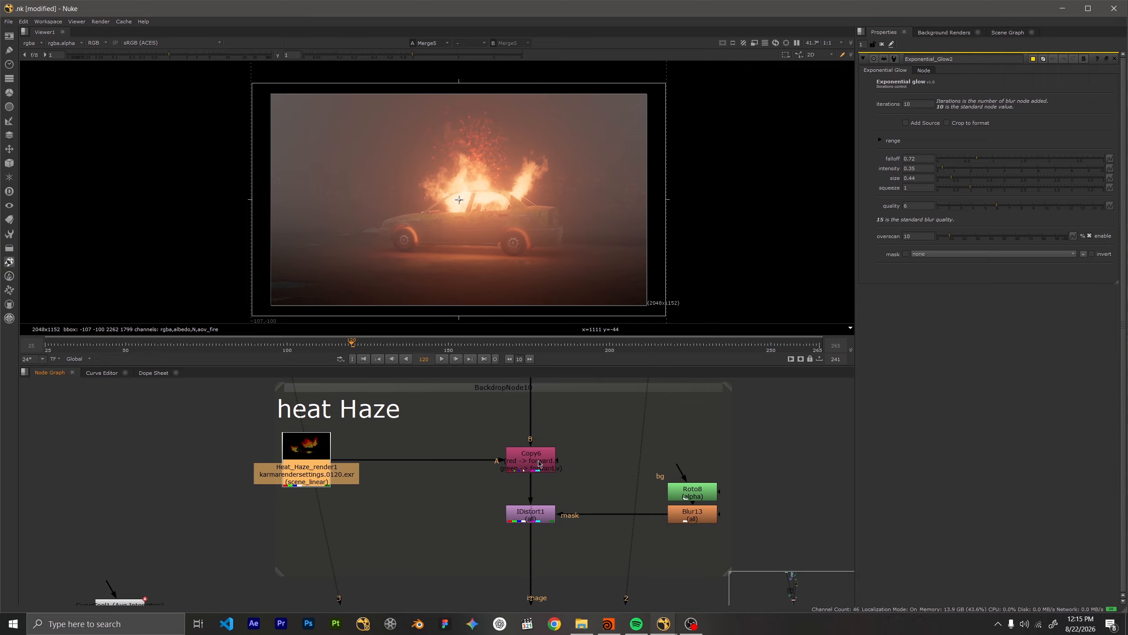
Open the IDistort1 settings, then the Roto8 settings, and inspect the roto shape masking the distortion around the fire
click(525, 521)
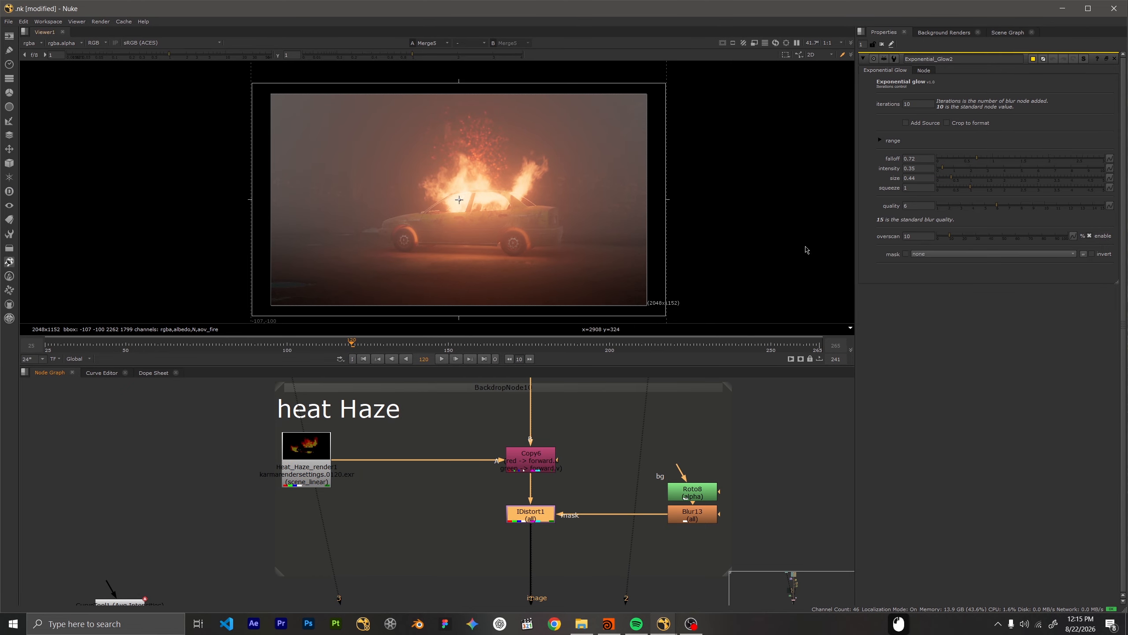
double_click(535, 520)
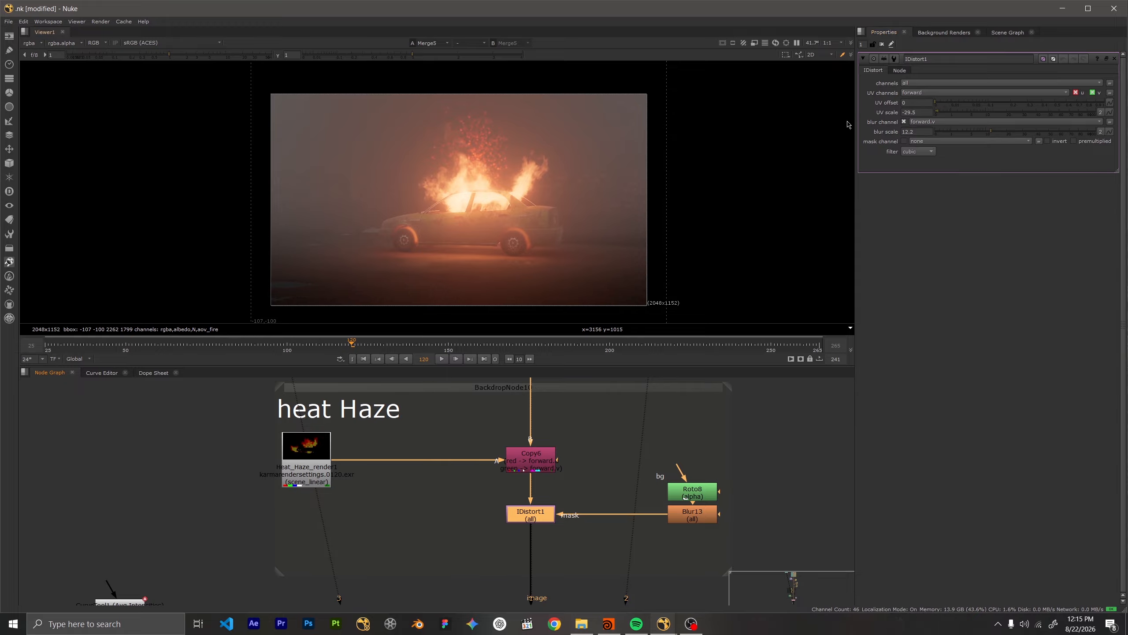
middle_drag(719, 515, 652, 493)
click(674, 470)
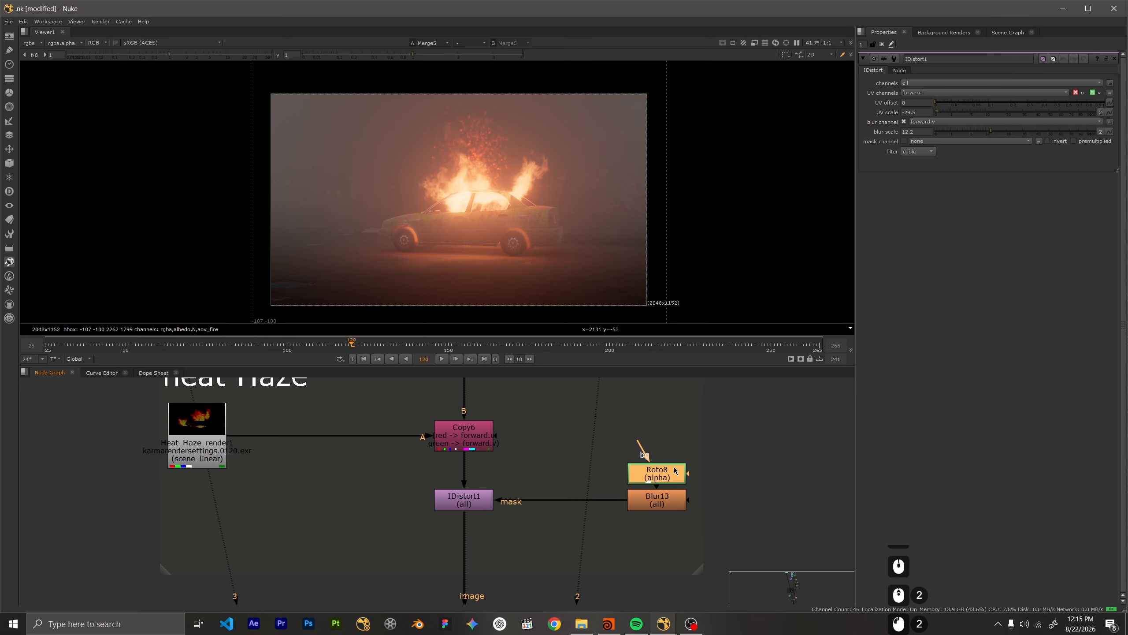
double_click(674, 470)
scroll(509, 175, up, 3)
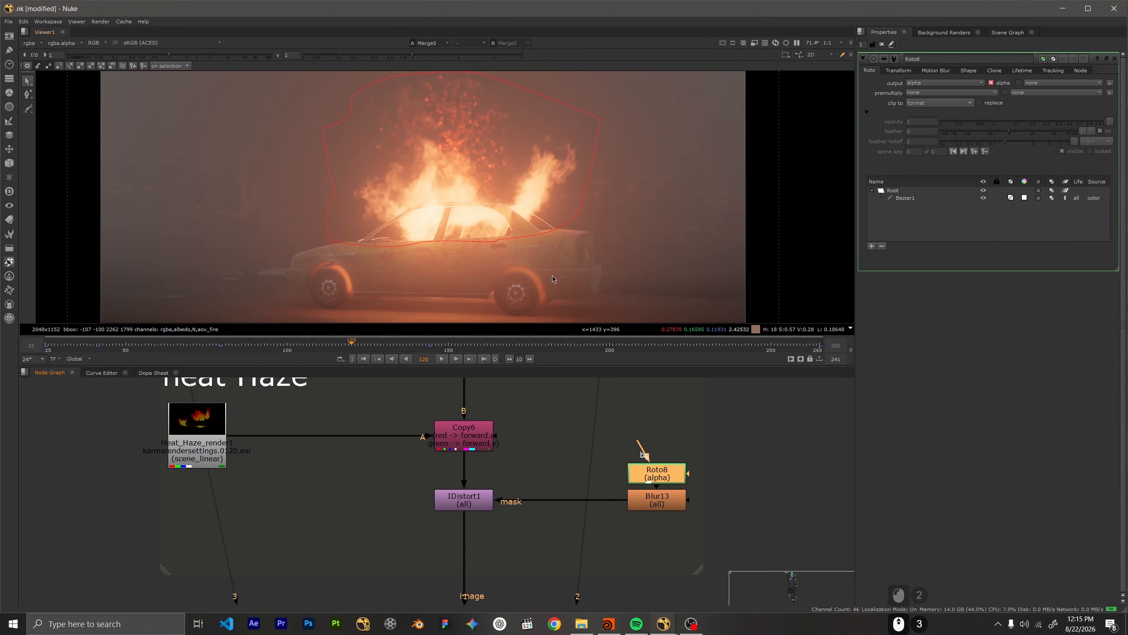
Locate the Depth group and display ZDefocus3 to inspect the defocused car composite up close
scroll(580, 495, down, 7)
scroll(579, 507, up, 1)
middle_drag(584, 586, 536, 486)
middle_drag(551, 539, 515, 517)
scroll(416, 471, up, 4)
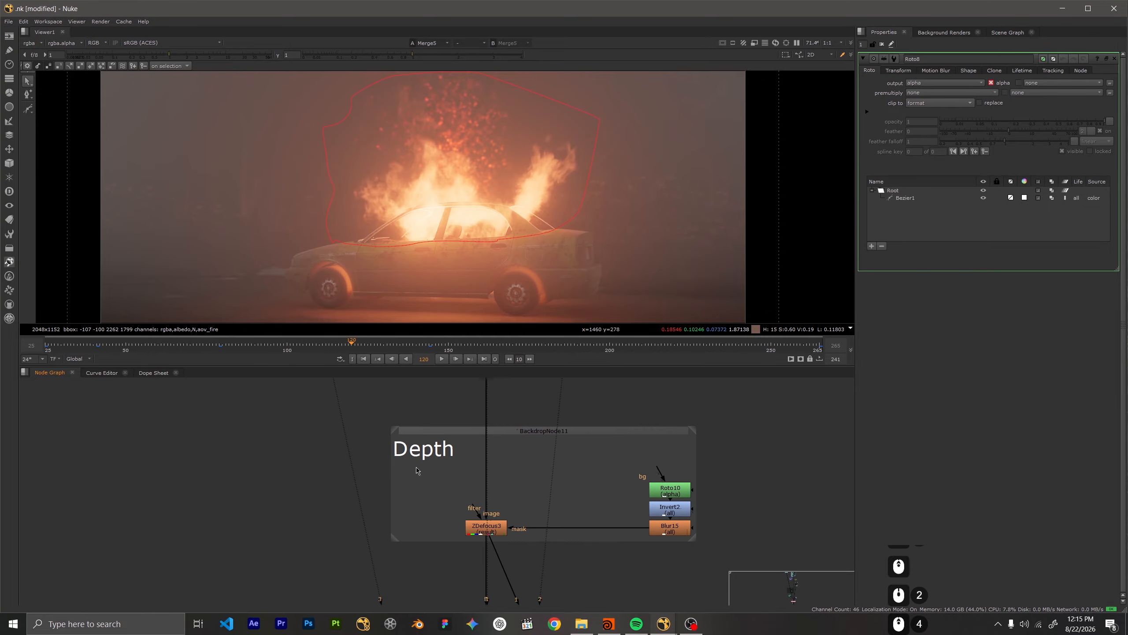
click(498, 532)
key(1)
scroll(565, 218, up, 3)
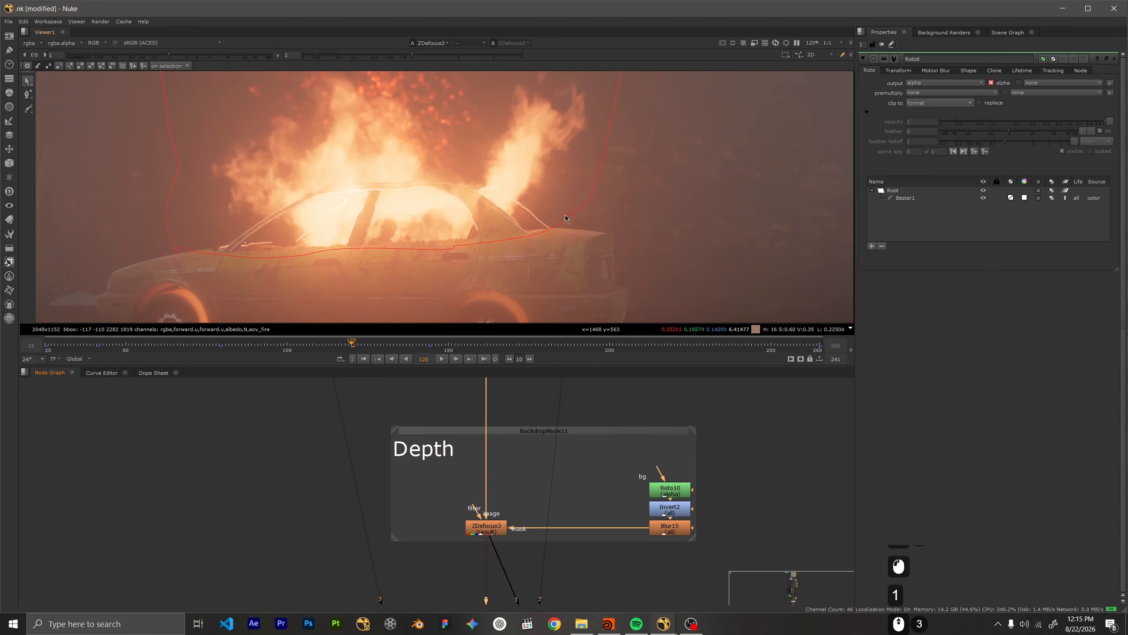
scroll(565, 219, down, 1)
Toggle ZDefocus3 off and on repeatedly to compare the burning car with and without the depth defocus
click(497, 525)
key(d)
key(d)
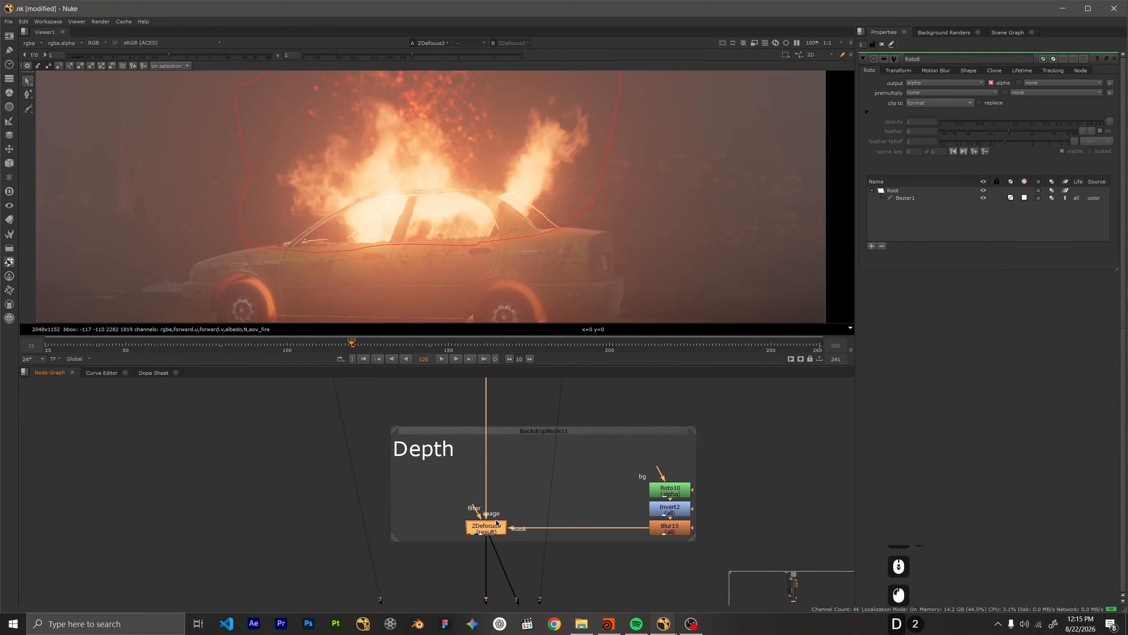
key(d)
key(d)
key(d)
key(d)
key(d)
Toggle ZDefocus3 to compare the car's hood and windshield area up close with and without the defocus
scroll(320, 294, up, 5)
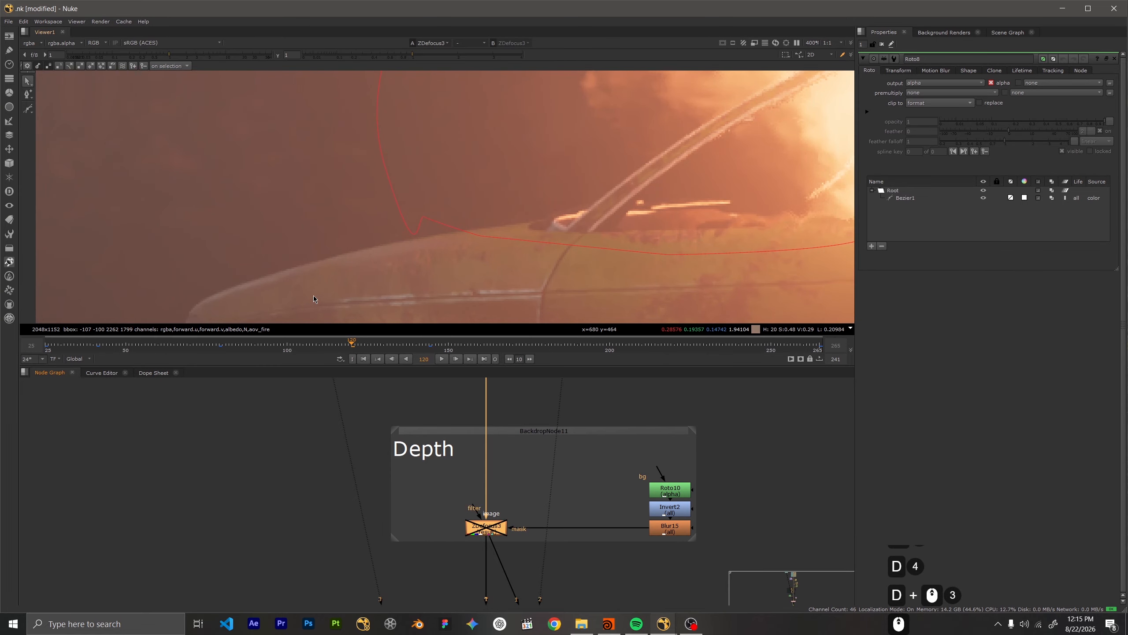
key(d)
key(d)
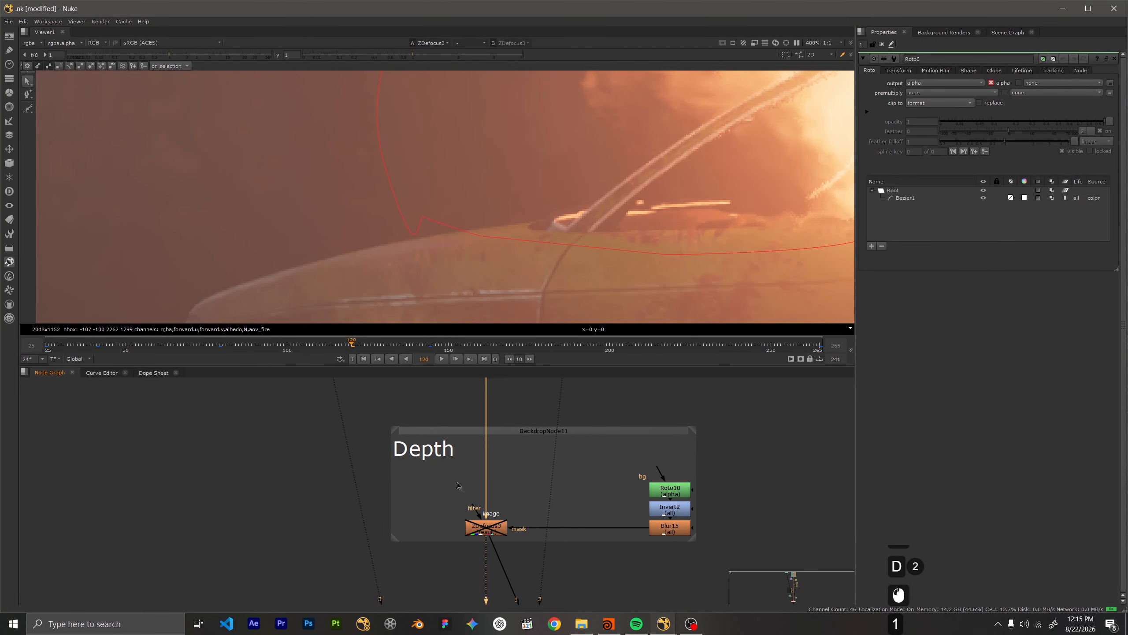
scroll(355, 254, down, 4)
scroll(355, 252, down, 5)
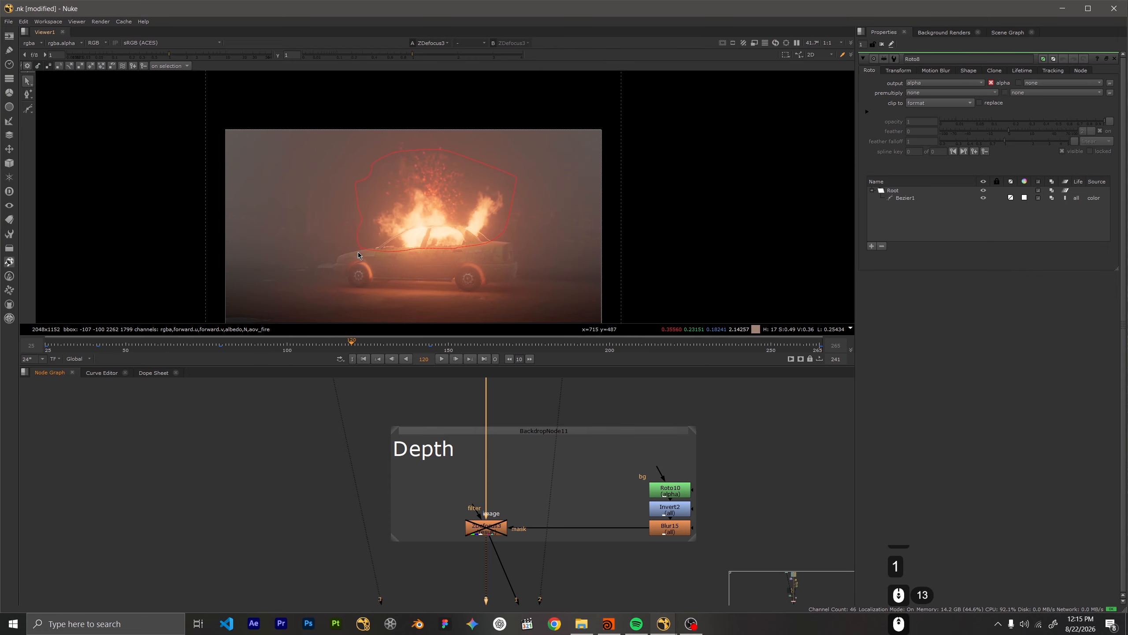
Zoom in on the car's front wheel and bumper and toggle ZDefocus3 to compare the blur there
scroll(358, 253, up, 10)
middle_drag(369, 280, 444, 161)
scroll(444, 162, up, 1)
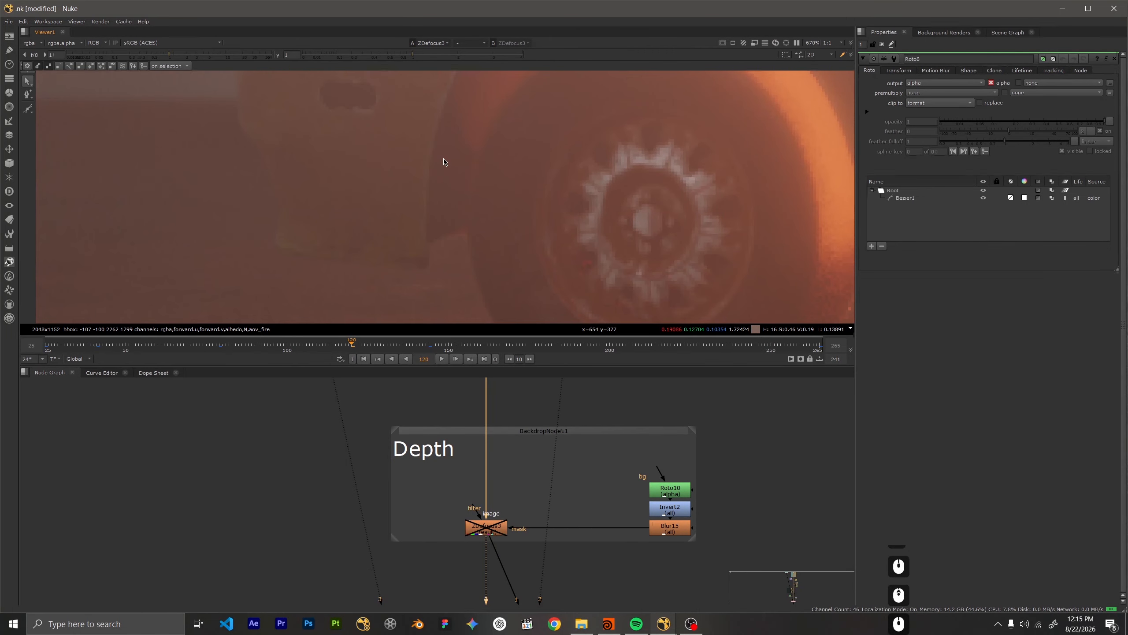
click(487, 533)
key(d)
key(d)
key(d)
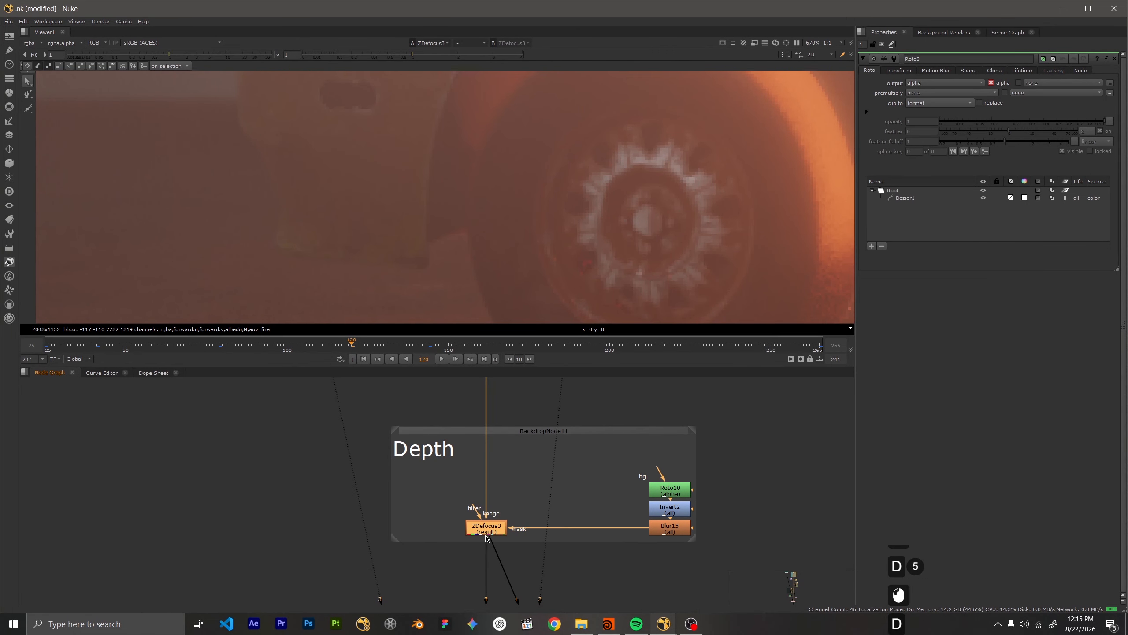
key(d)
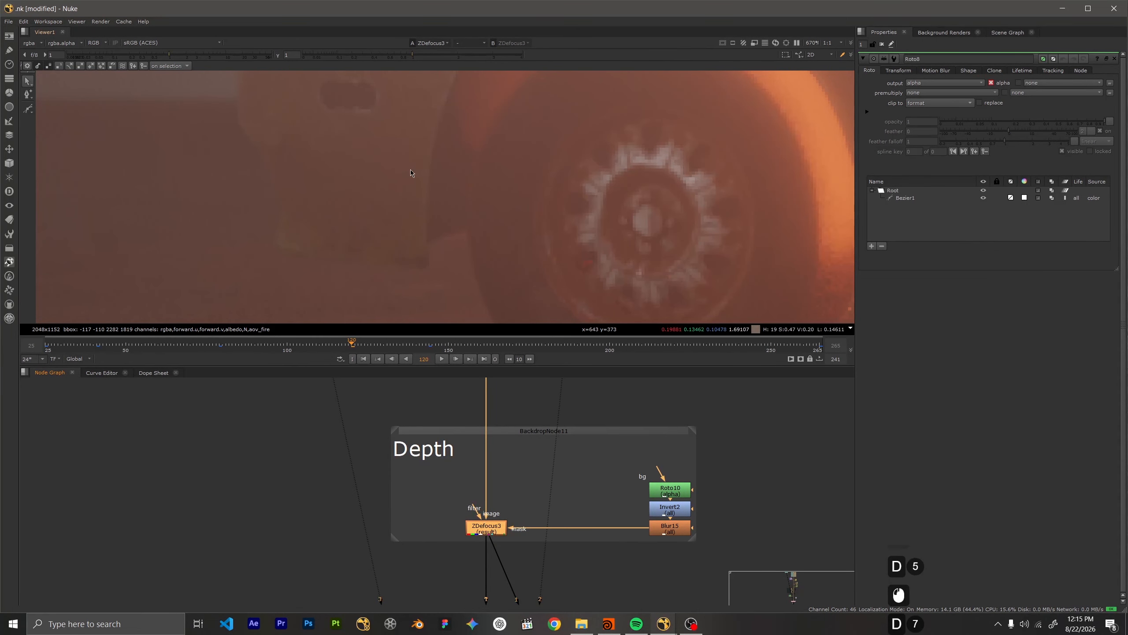
Toggle ZDefocus3 off and on over the foreground ground to compare its detail with and without the defocus
scroll(400, 177, down, 6)
scroll(436, 278, up, 6)
key(d)
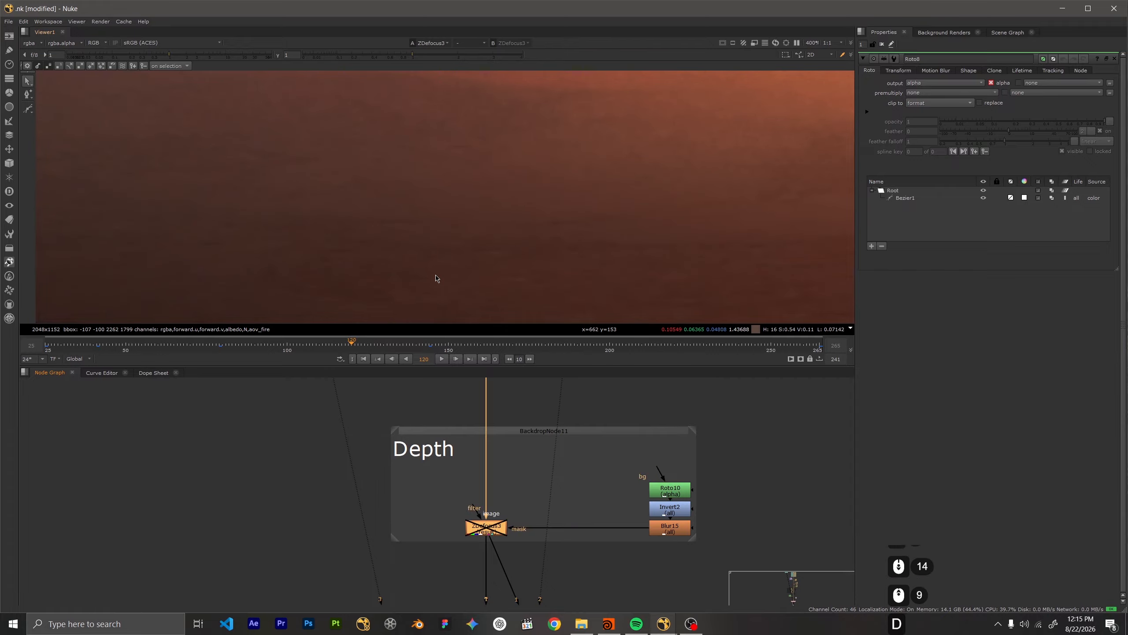
scroll(435, 273, up, 4)
key(d)
key(d)
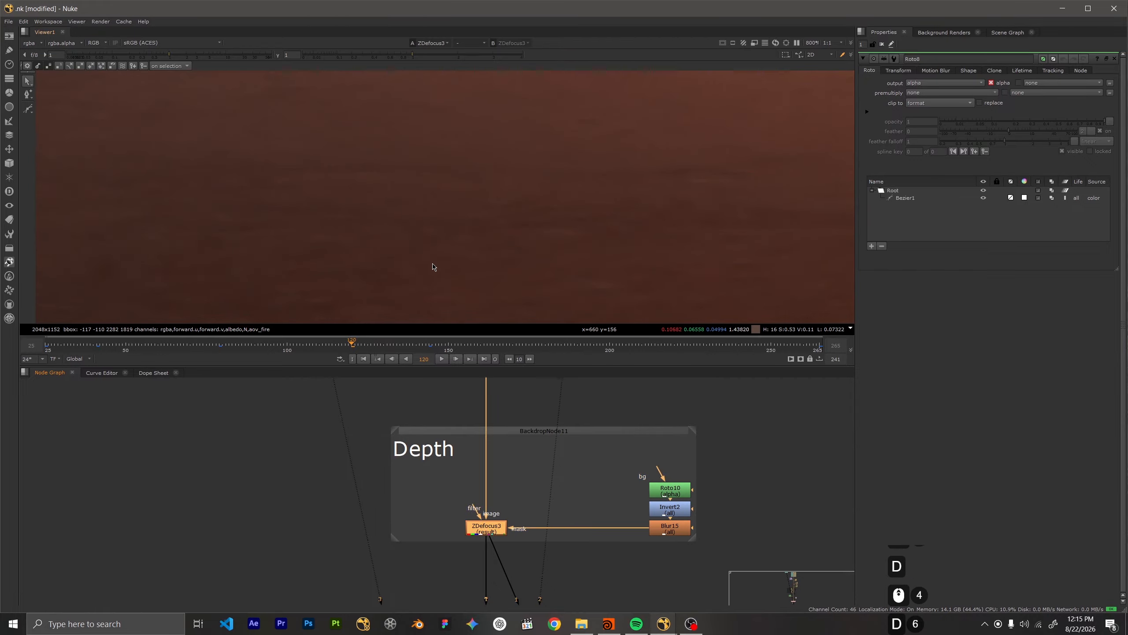
key(d)
key(d)
key(d)
key(d)
key(d)
key(d)
key(d)
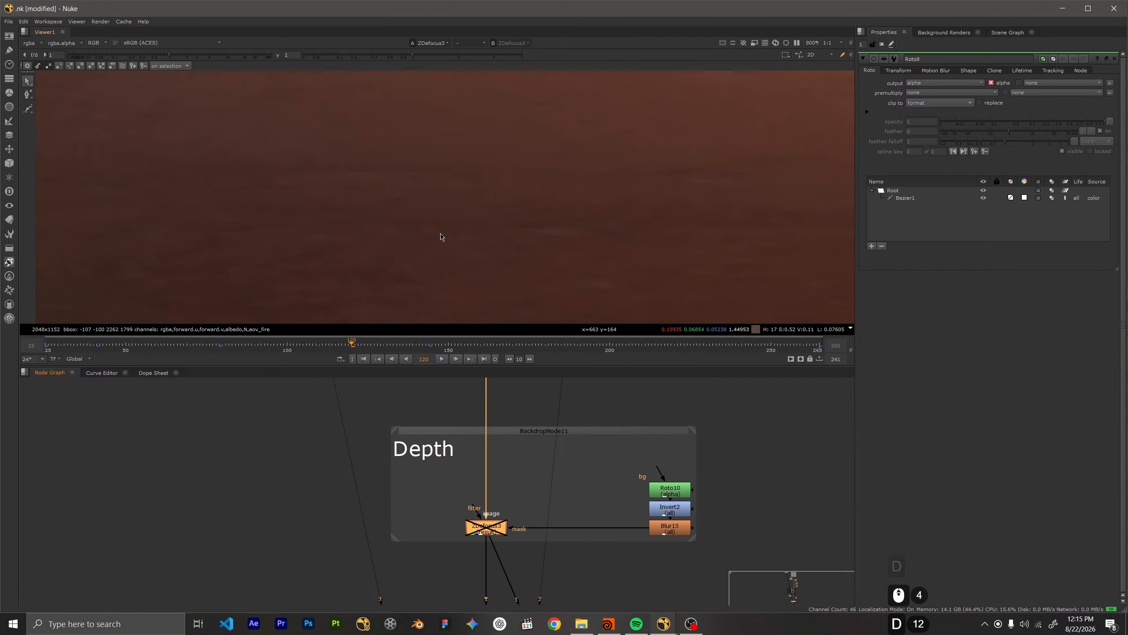
scroll(557, 488, down, 3)
scroll(622, 477, up, 3)
Open the Roto10 settings and inspect the ellipse drawn around the car for the defocus mask
click(625, 516)
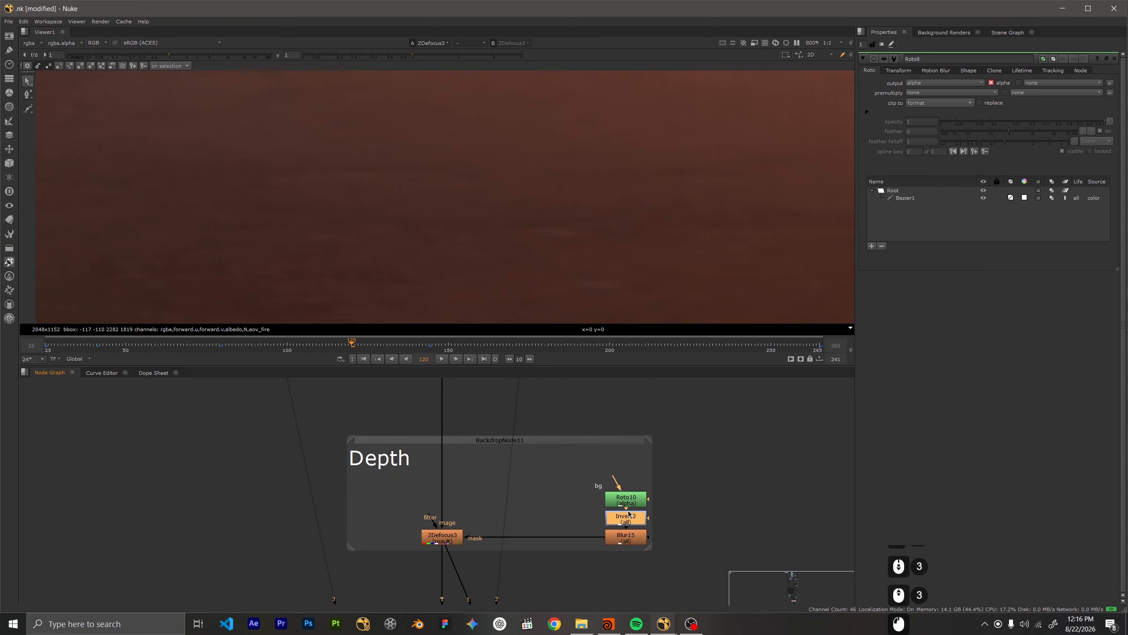
double_click(626, 499)
scroll(578, 313, down, 5)
scroll(578, 316, down, 9)
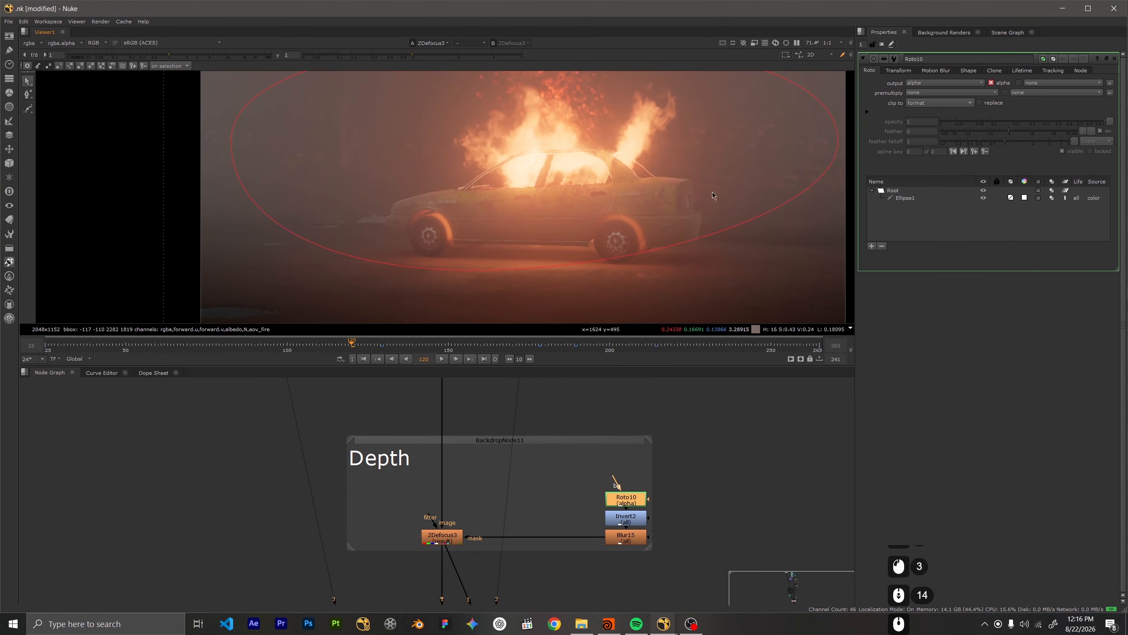
Open the Blur15 settings and display its alpha to inspect the inverted, blurred defocus mask
double_click(631, 541)
key(1)
key(a)
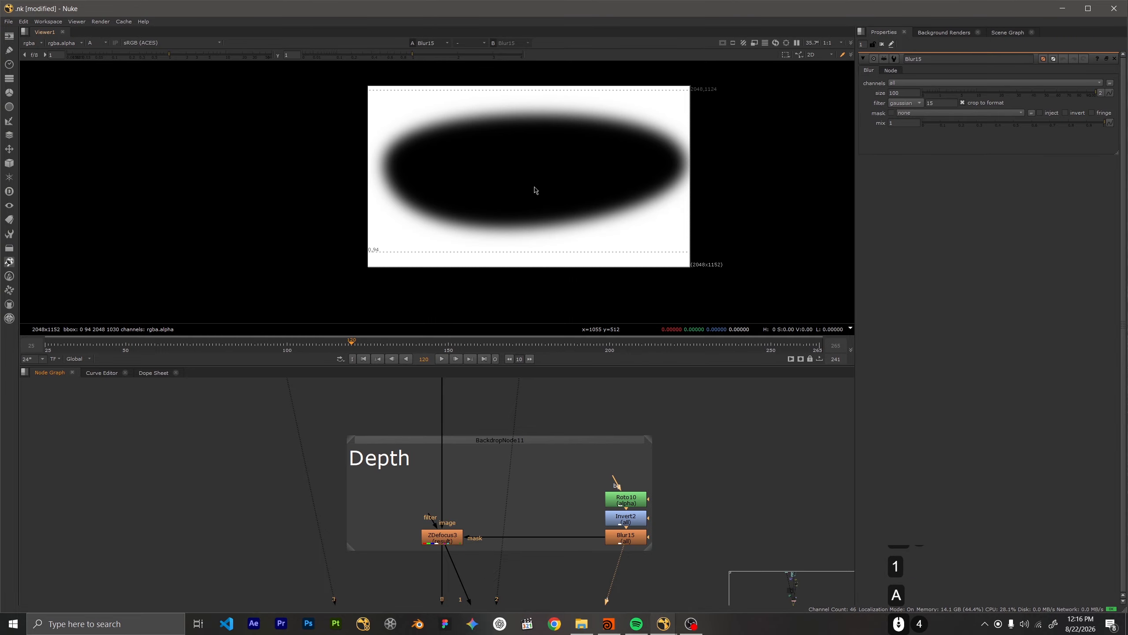
Display ZDefocus3 in full colour again and locate the Grain group below it in the node graph
middle_drag(434, 505, 538, 410)
click(546, 444)
key(1)
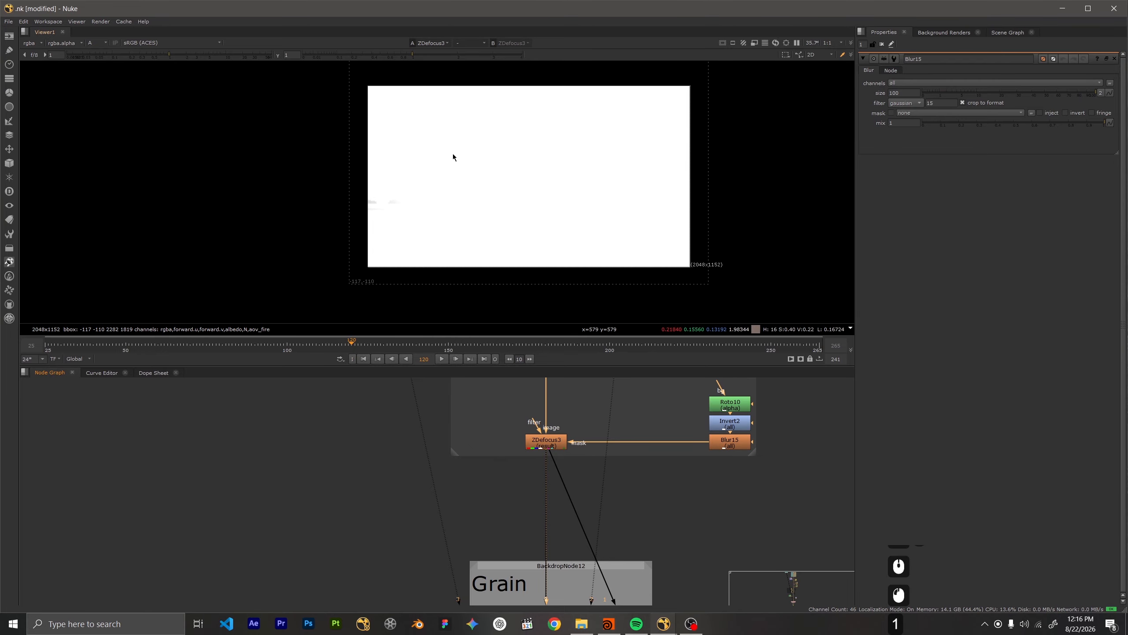
middle_drag(550, 458, 442, 614)
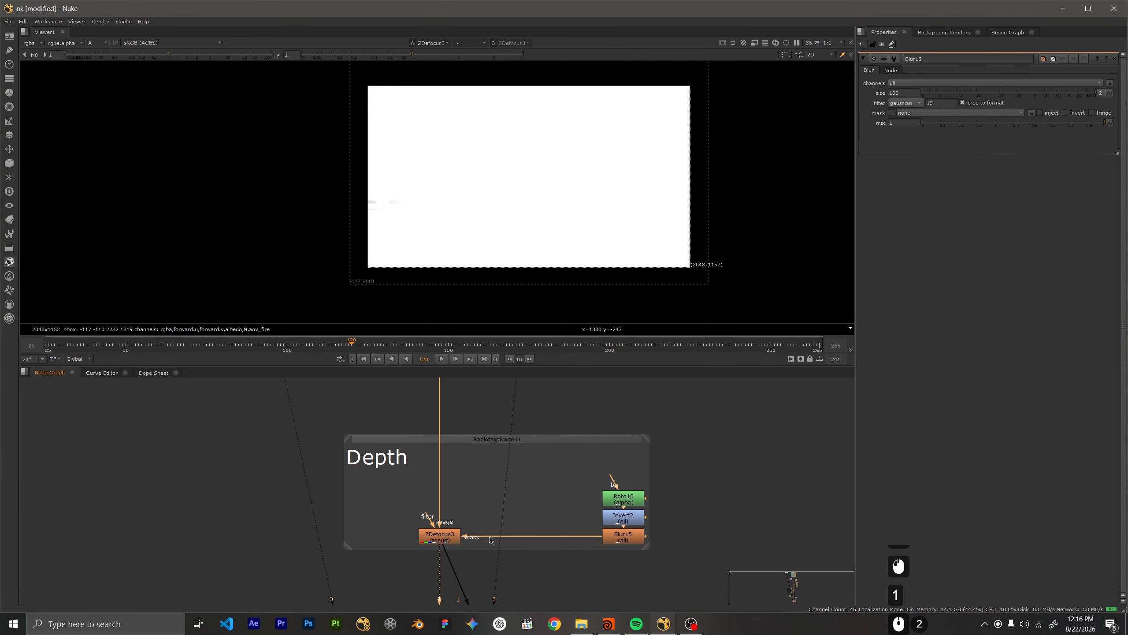
scroll(413, 553, down, 3)
middle_drag(471, 573, 496, 430)
scroll(444, 497, up, 3)
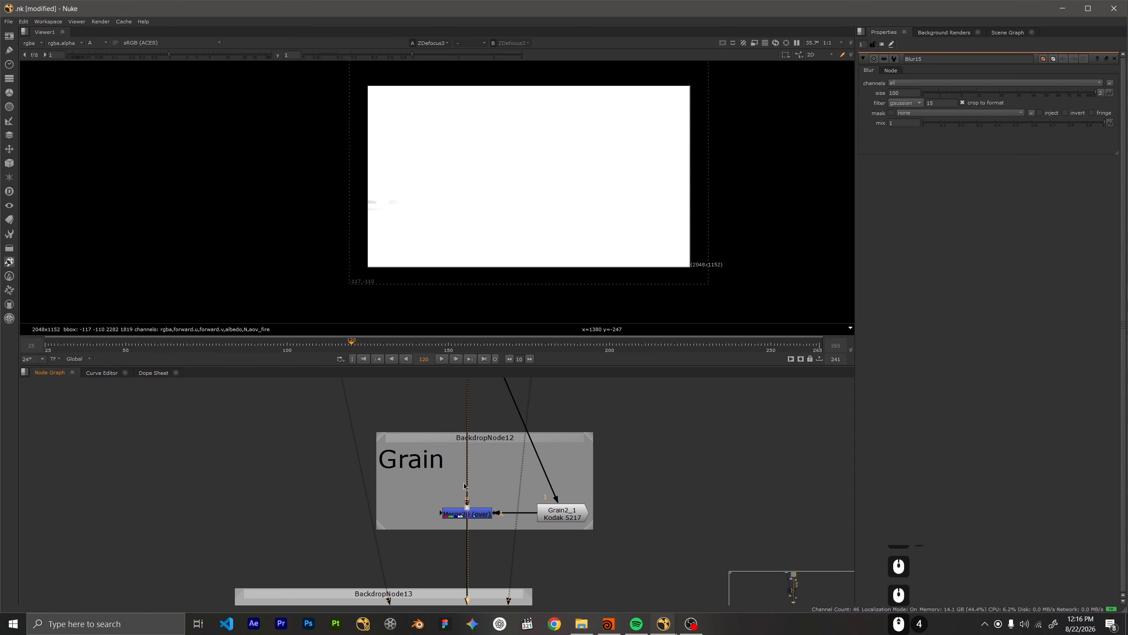
key(a)
middle_drag(492, 252, 475, 267)
Display Merge20 from the Grain group and examine the grain on the background up close
click(477, 511)
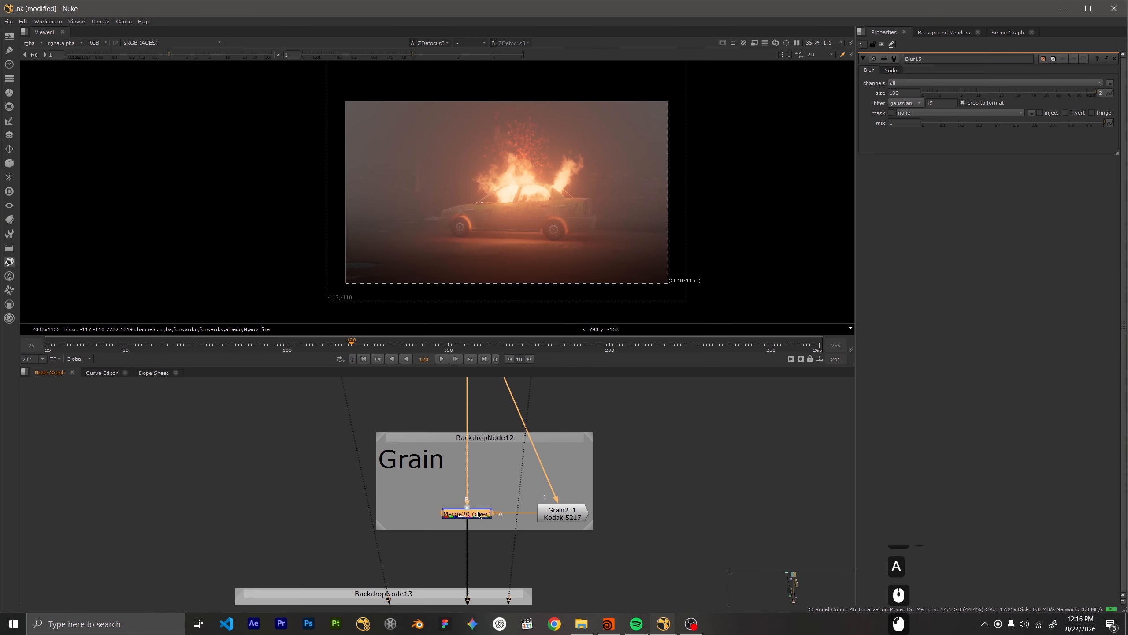
key(1)
scroll(495, 160, up, 5)
scroll(232, 74, up, 8)
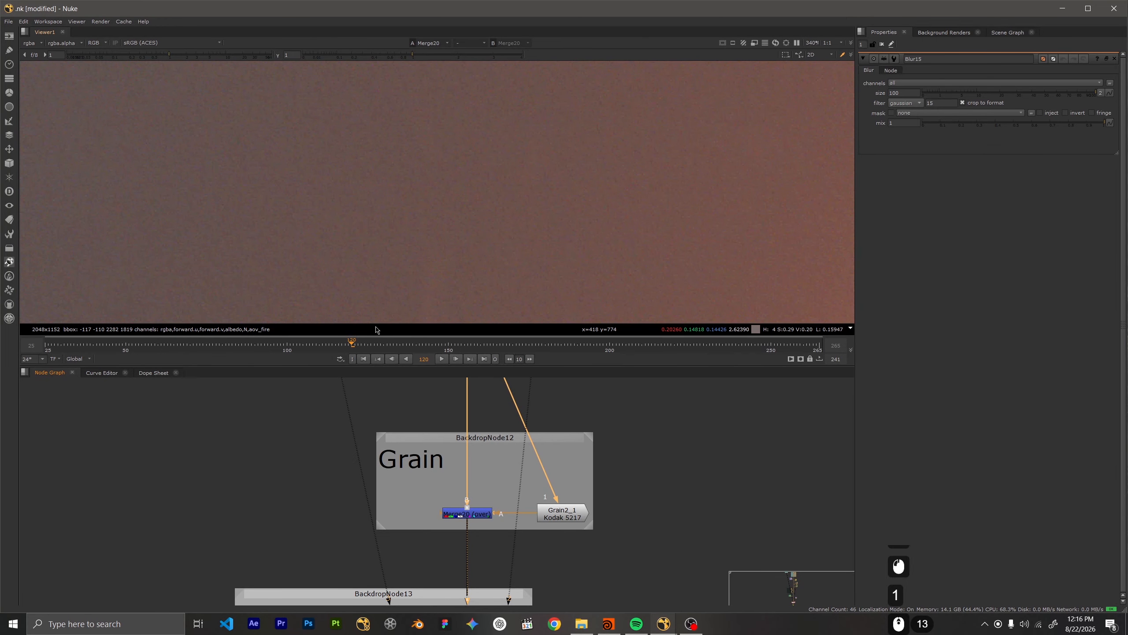
Toggle Merge20 off and on repeatedly to compare the image with and without the added grain
click(482, 515)
key(d)
key(d)
key(d)
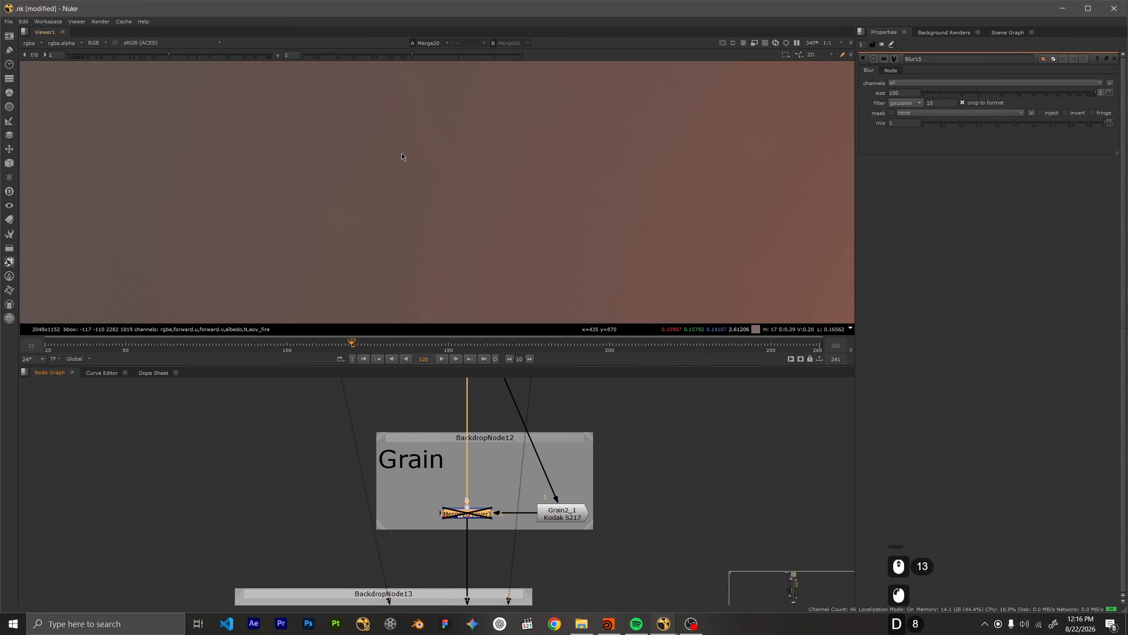
key(d)
key(d)
key(d)
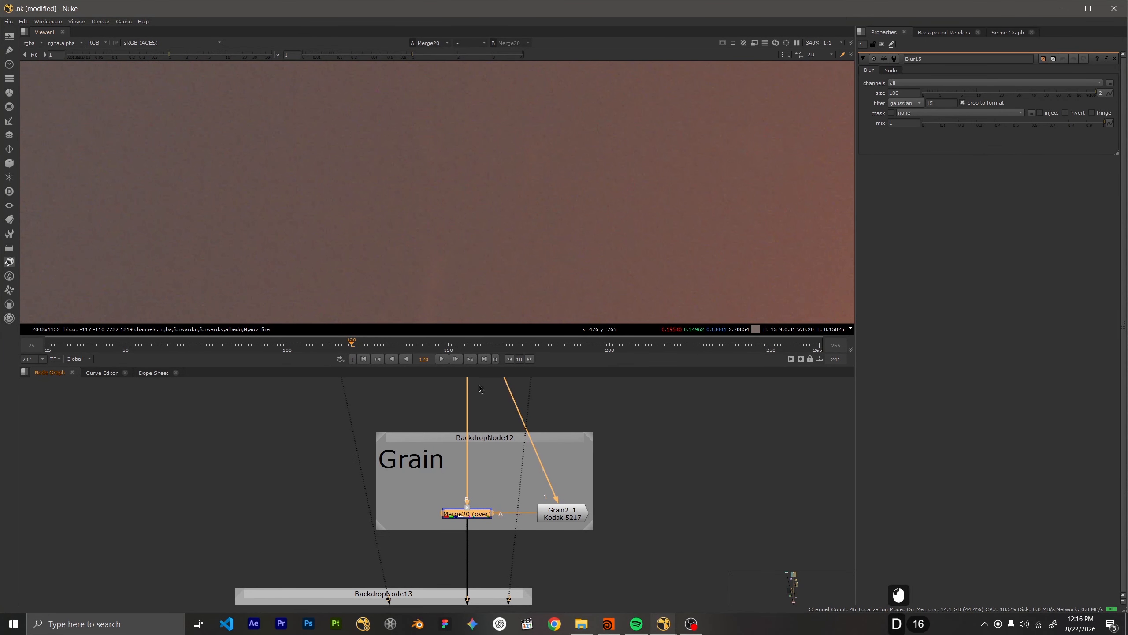
scroll(525, 539, down, 5)
scroll(525, 539, up, 6)
Display ColorCorrect1 in the Color Correction group and open its settings to examine the master gain adjustment
click(465, 494)
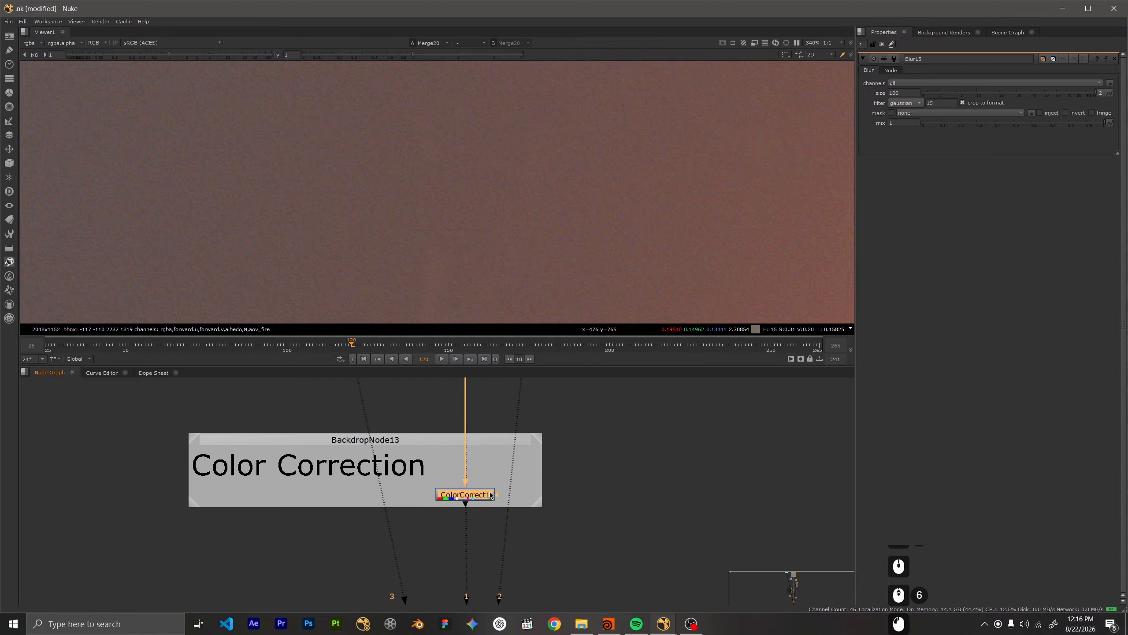
key(1)
scroll(464, 238, down, 11)
scroll(505, 229, down, 4)
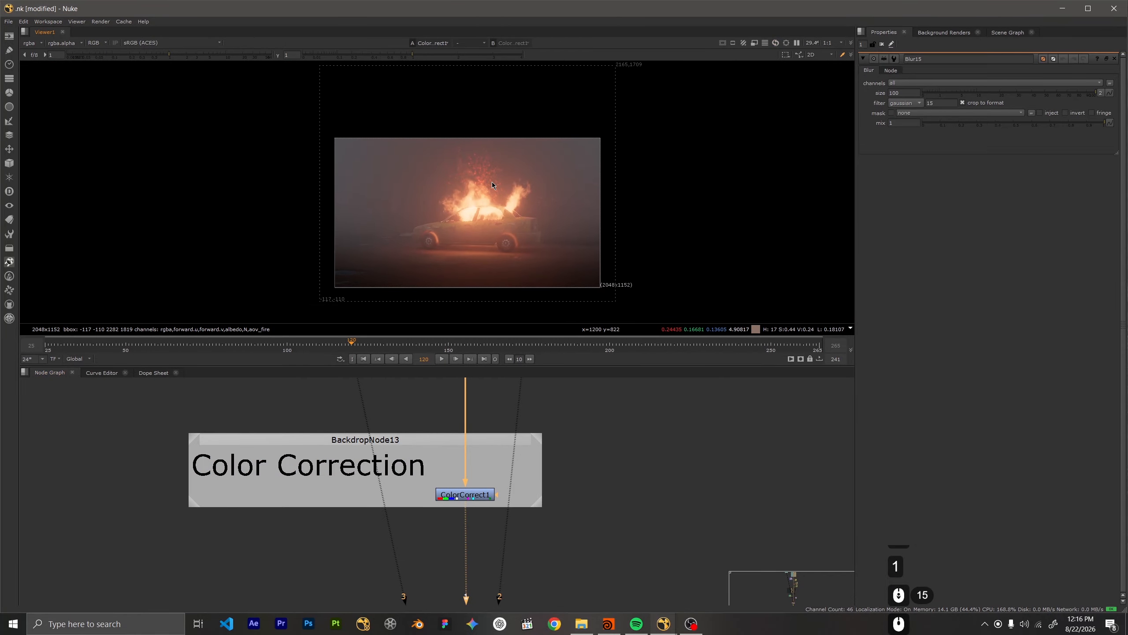
double_click(479, 493)
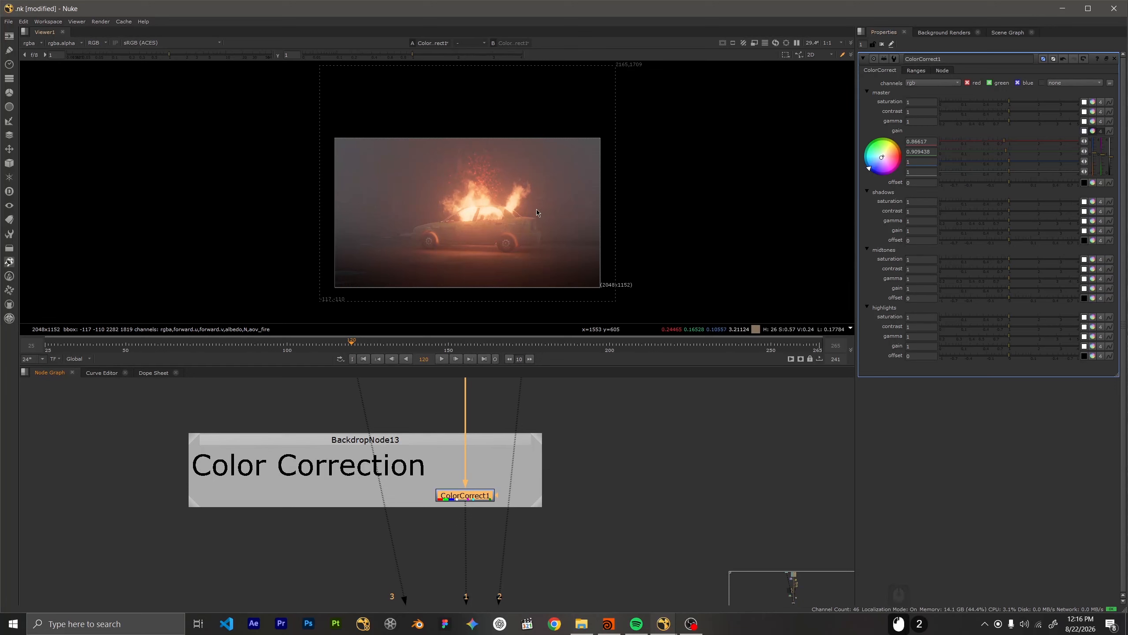
scroll(536, 213, up, 2)
scroll(536, 212, down, 2)
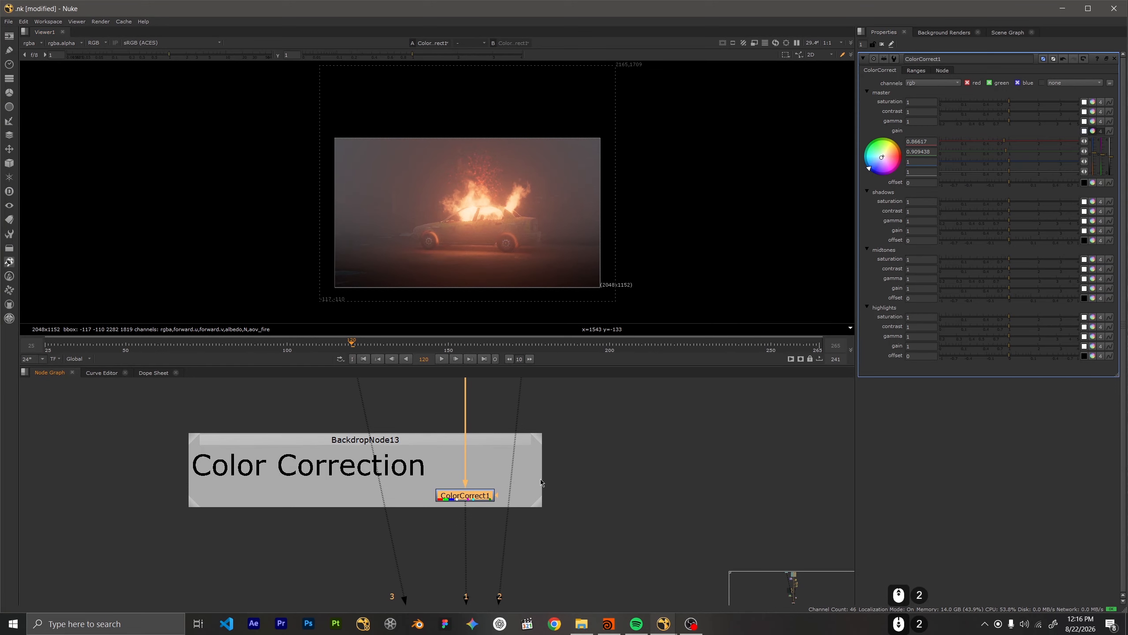
scroll(489, 408, down, 4)
scroll(487, 417, up, 4)
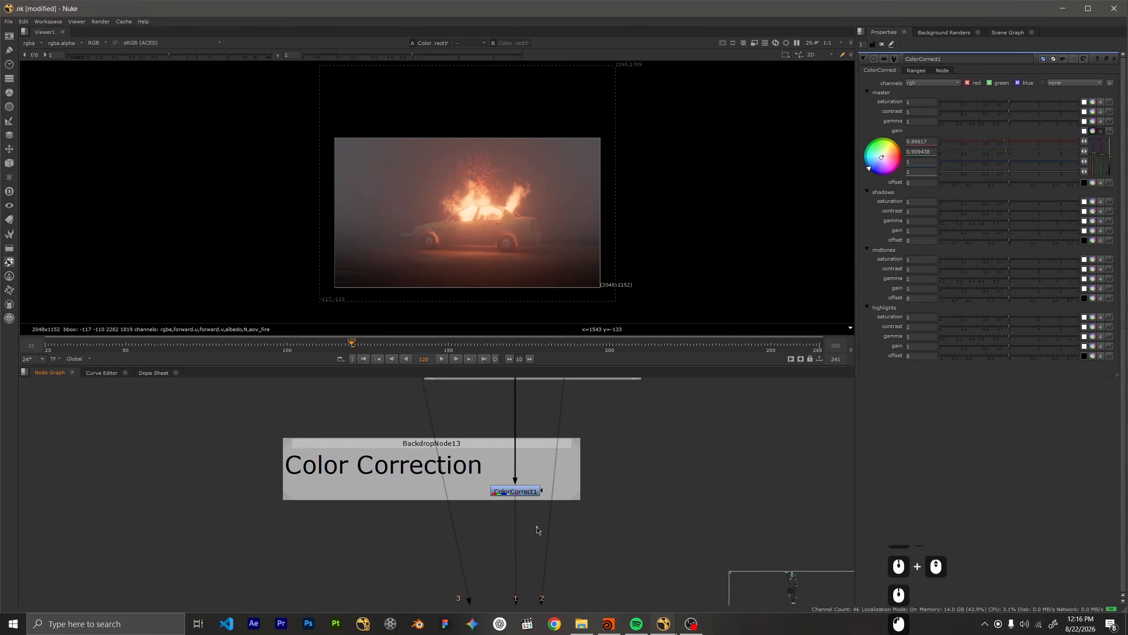
Add a Crop node directly below ColorCorrect1, connect it into the main pipe and display it
key(Tab)
text(crop)
key(Return)
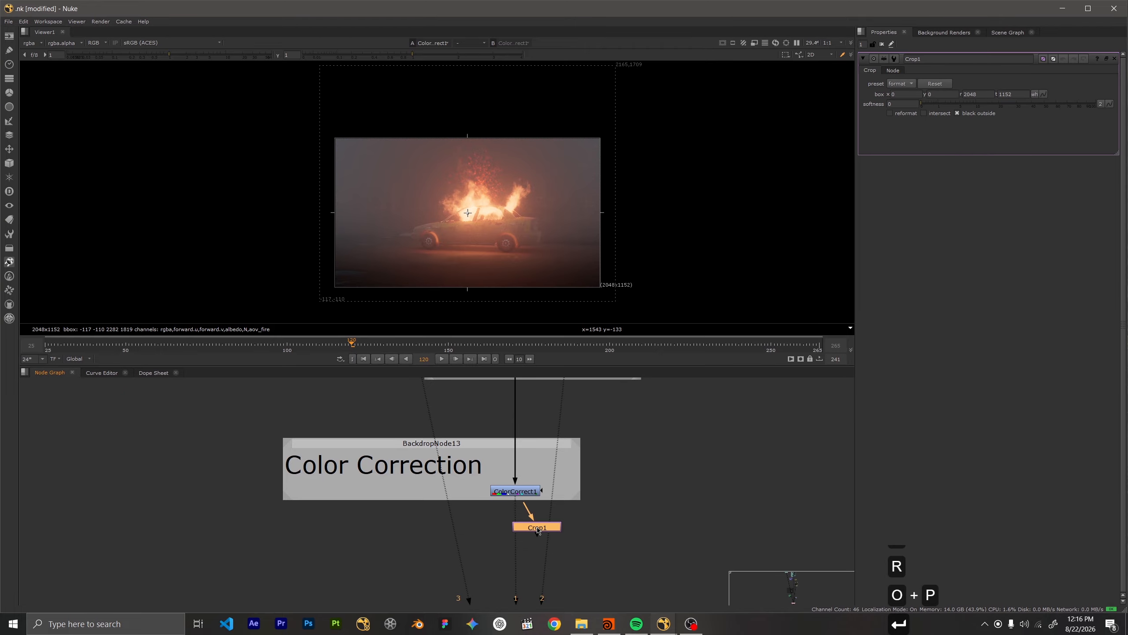
drag(538, 529, 515, 537)
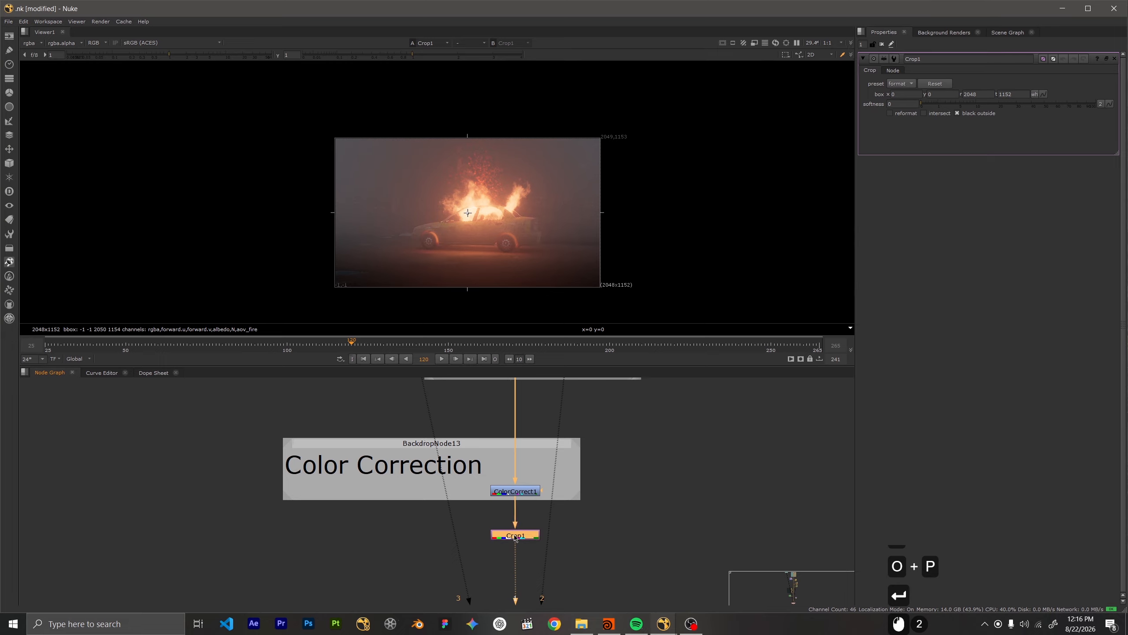
Extend the crop box beyond all four frame edges, to x -166, y -70, r 2144 and t 1244
scroll(578, 233, up, 1)
drag(605, 208, 620, 208)
drag(448, 299, 450, 309)
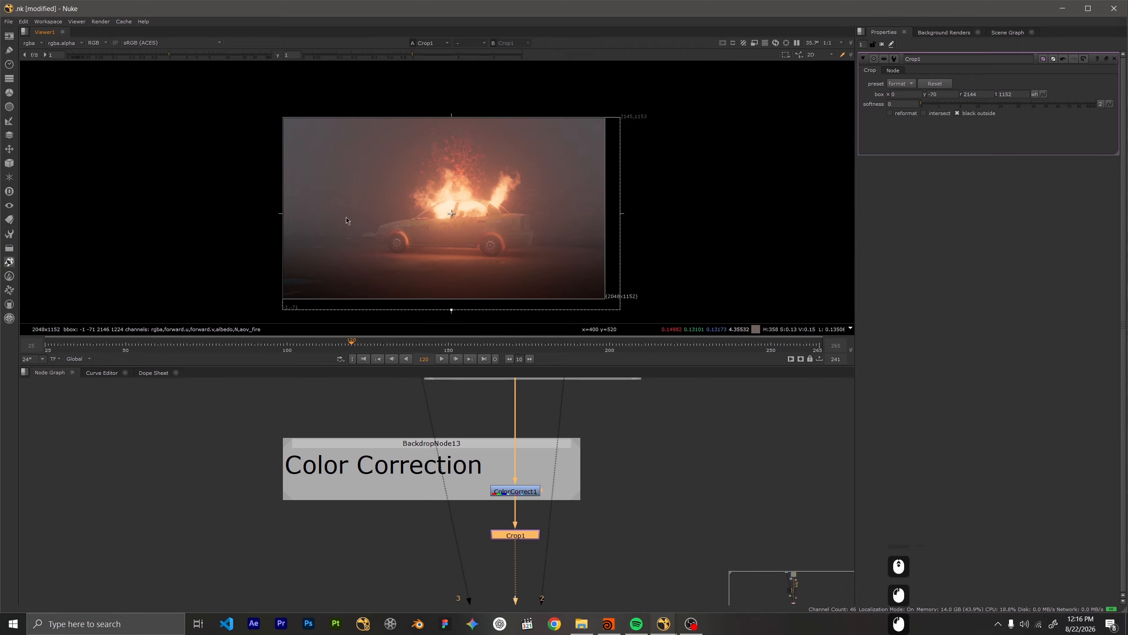
drag(283, 215, 258, 216)
drag(440, 117, 446, 103)
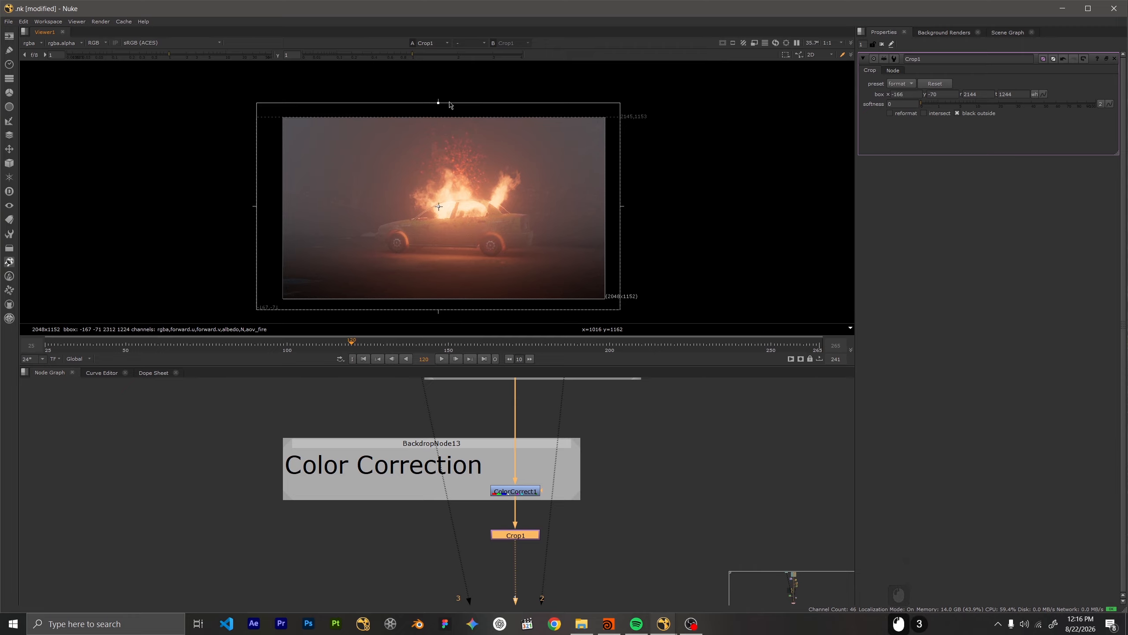
Play the cropped composite from the first frame and replay the middle section to review the burning car
click(363, 359)
click(440, 360)
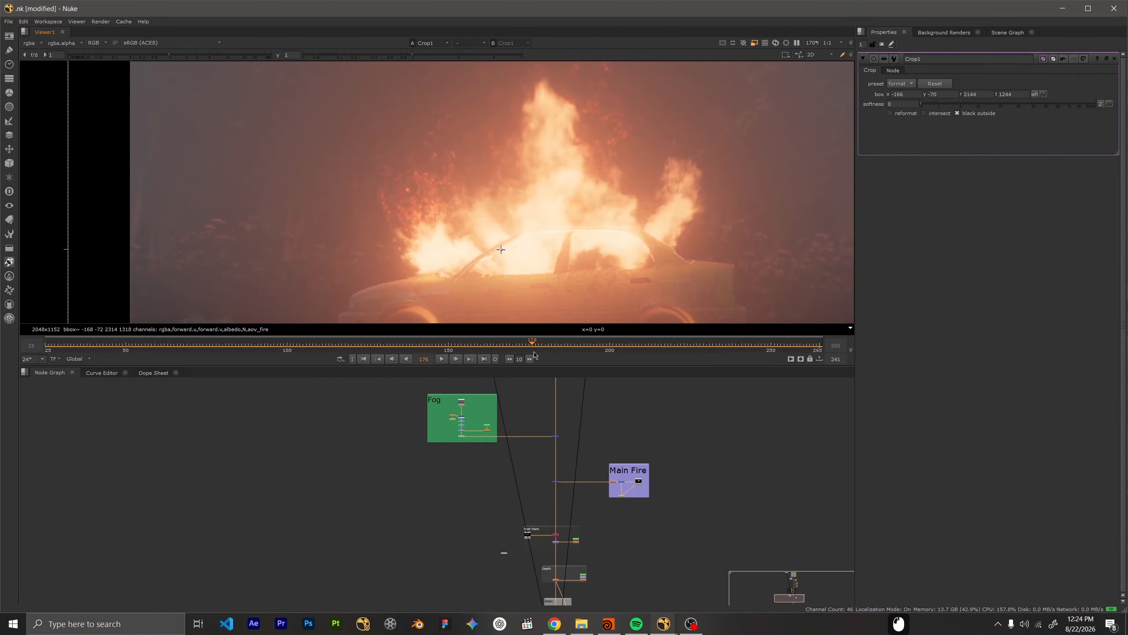
drag(534, 351, 455, 345)
click(447, 360)
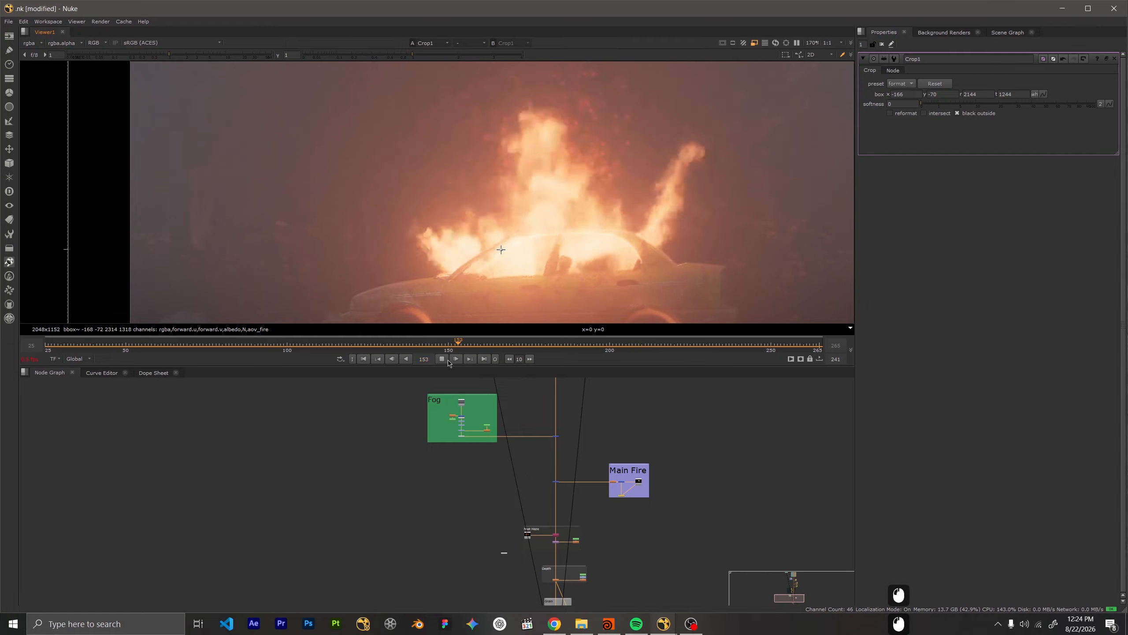
drag(586, 350, 470, 351)
click(440, 358)
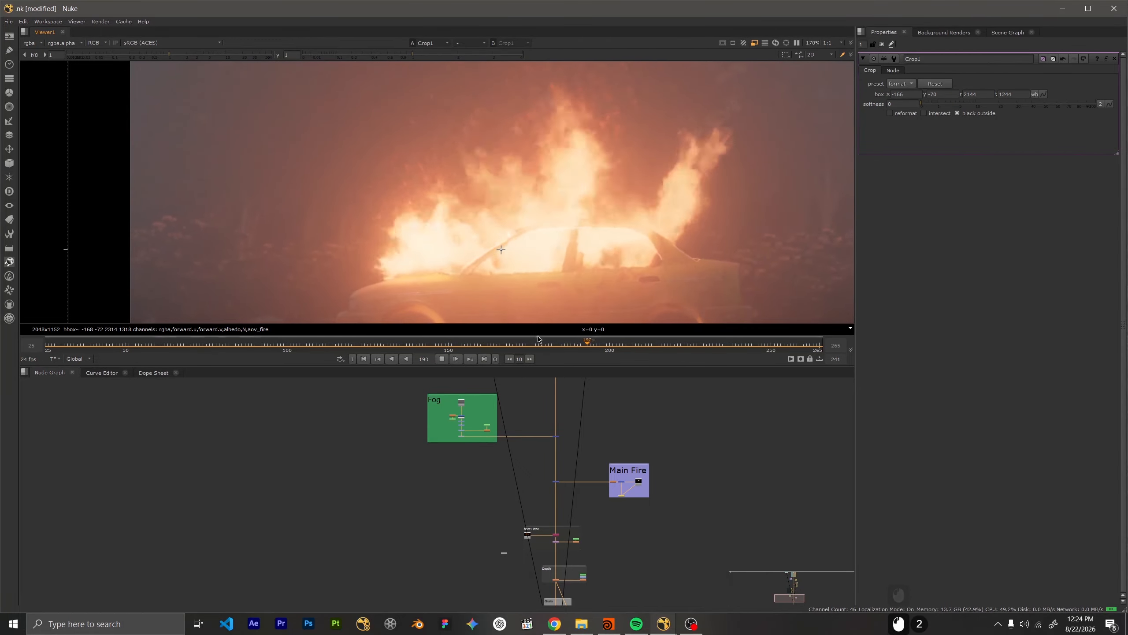
Stop the playback and locate the Adding Embers group in the node graph
click(619, 454)
scroll(618, 455, down, 2)
middle_drag(618, 456, 563, 545)
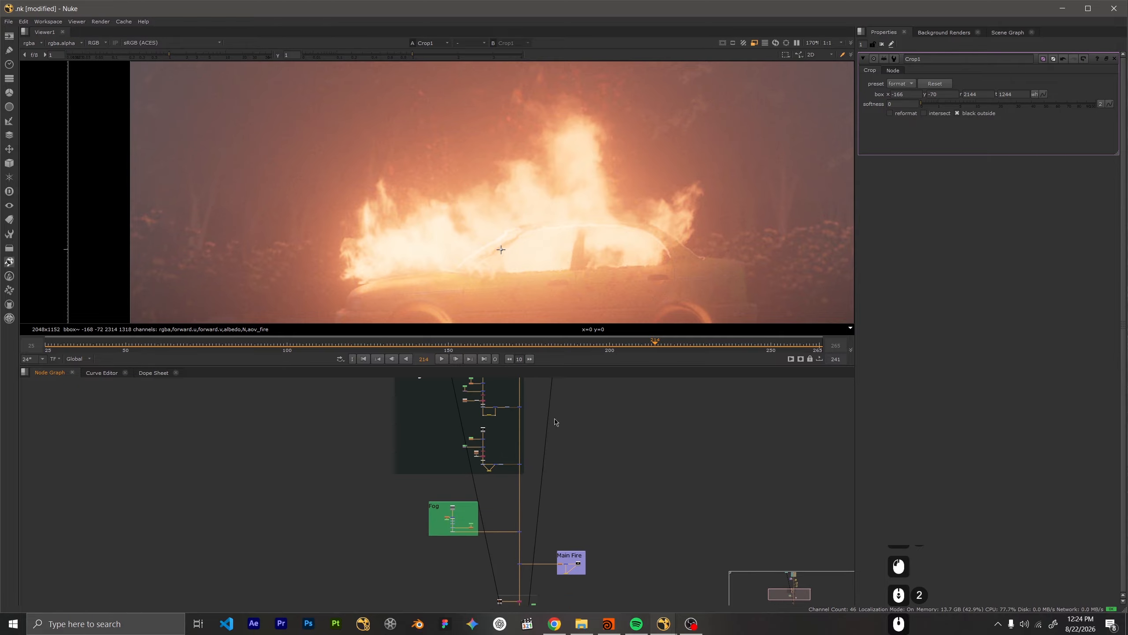
middle_drag(554, 413, 476, 593)
scroll(492, 484, up, 6)
middle_drag(552, 539, 526, 438)
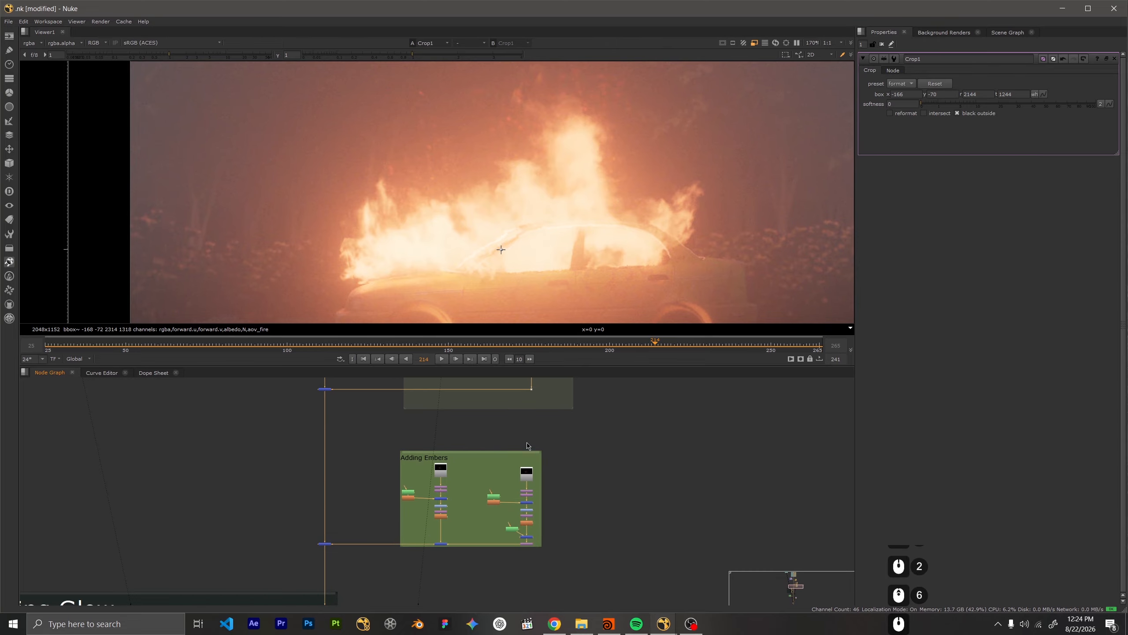
Open the Roto13 settings and inspect its animated Bezier shape over the car at an earlier frame
scroll(506, 484, up, 12)
double_click(569, 556)
scroll(453, 234, down, 6)
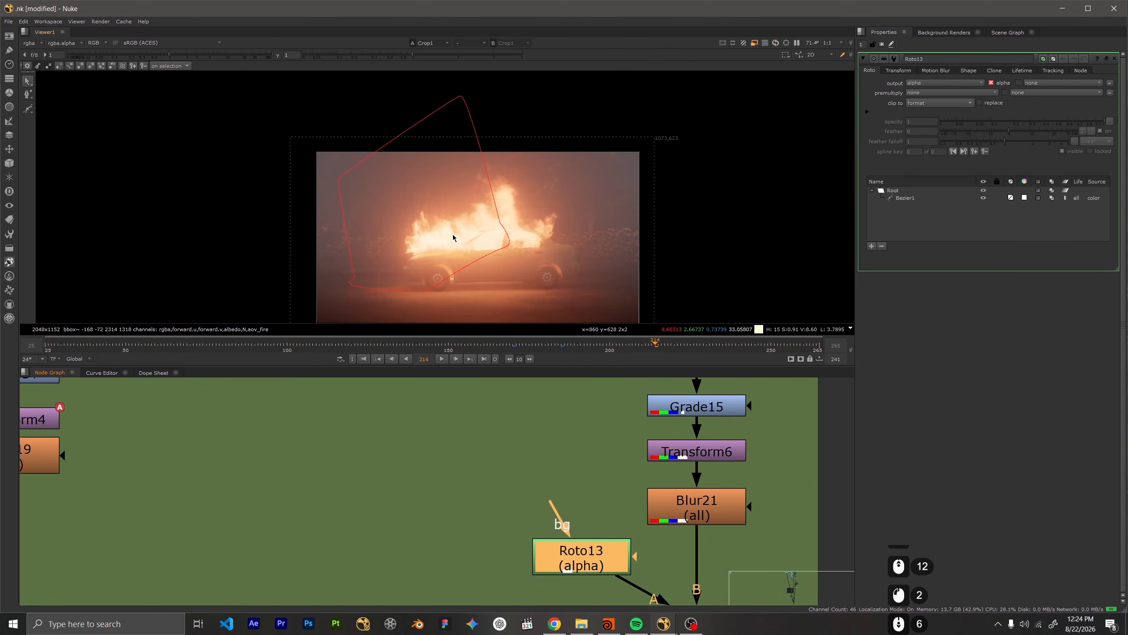
scroll(453, 235, down, 2)
click(519, 351)
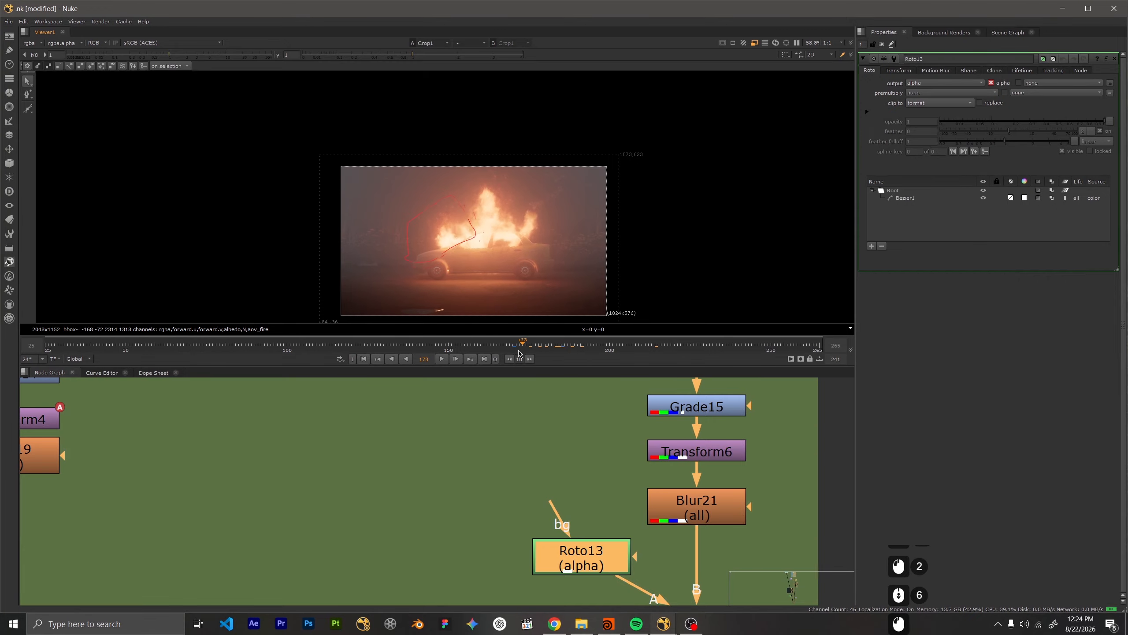
Step back to frame 170 and scrub forward to frame 185 to examine how the Roto13 shape animates
key(Left)
key(Left)
key(Left)
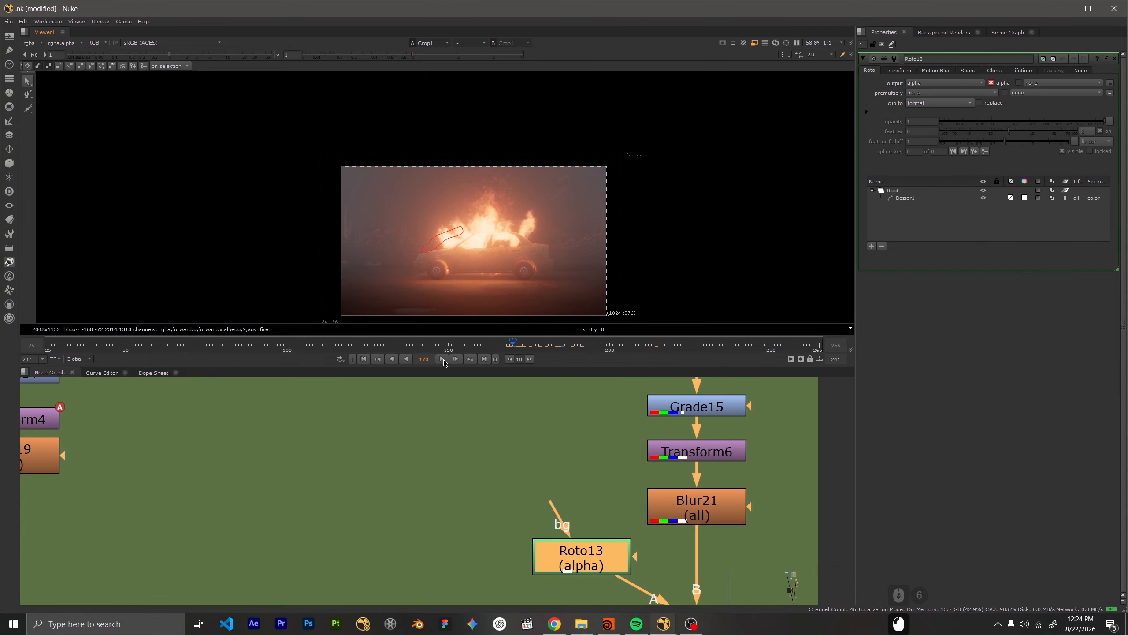
click(443, 359)
click(553, 345)
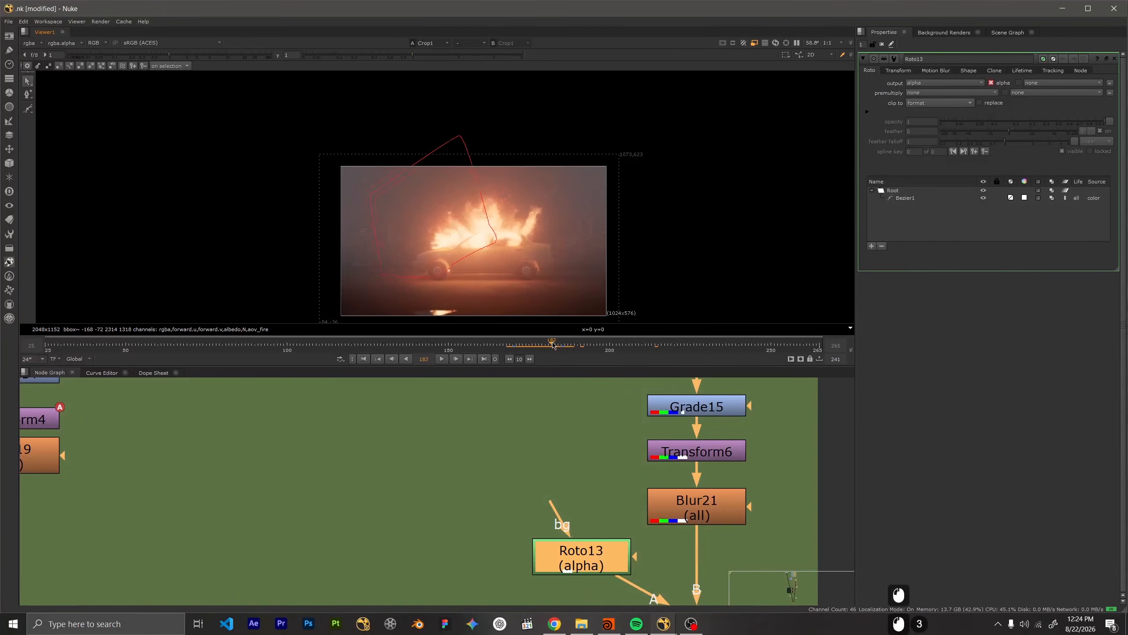
mouse_move(553, 345)
mouse_down()
mouse_move(517, 348)
mouse_move(570, 343)
mouse_up()
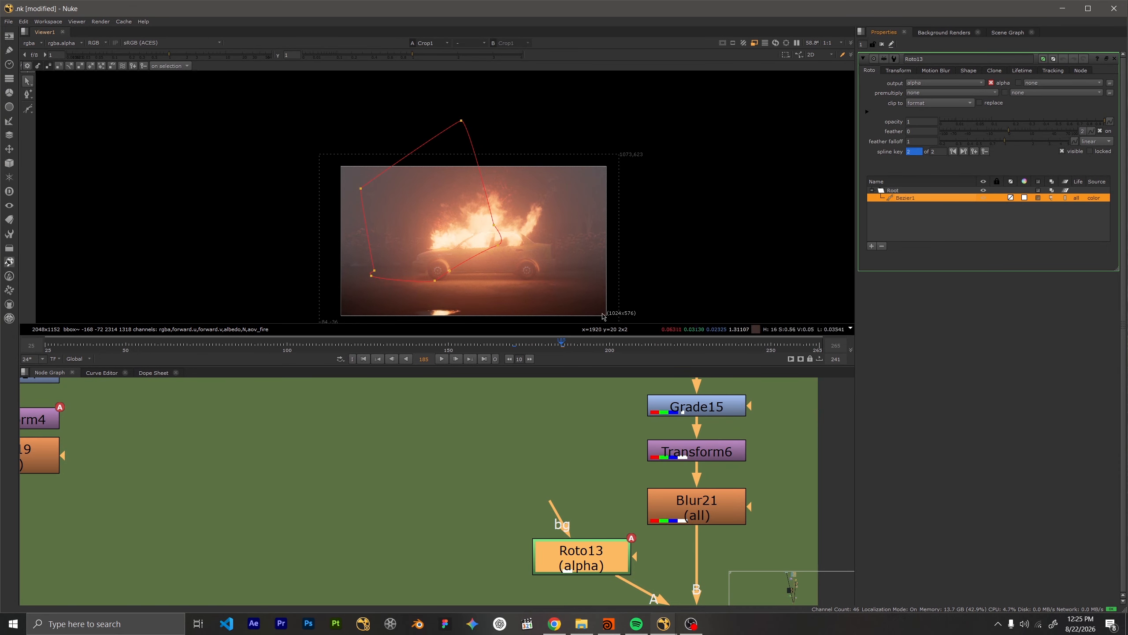
Retime the last shape key of Roto13's Bezier1 to frame 195 in the Dope Sheet
click(154, 372)
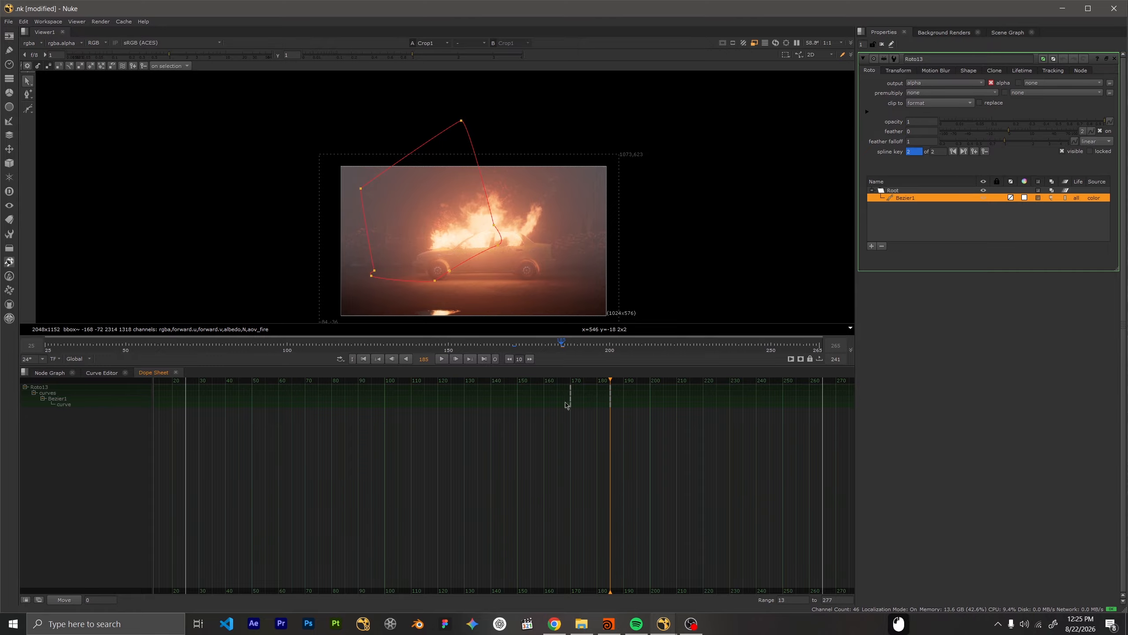
drag(606, 382, 605, 383)
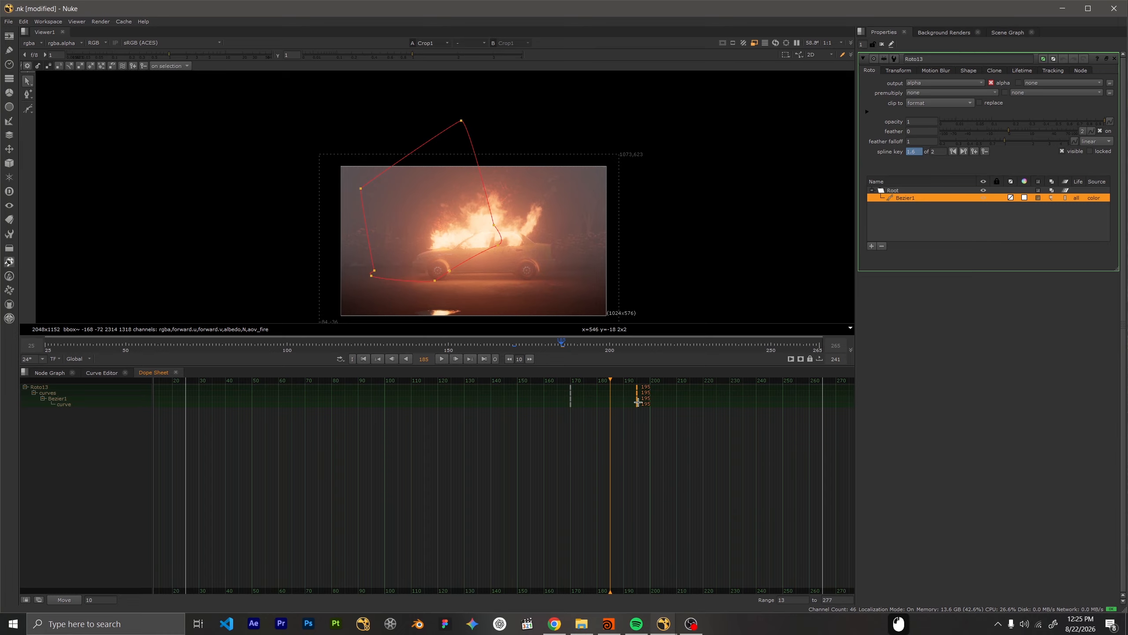
drag(637, 402, 566, 382)
Play the composite from frame 168 and inspect the embers beside the flames against the retimed roto shape
key(space)
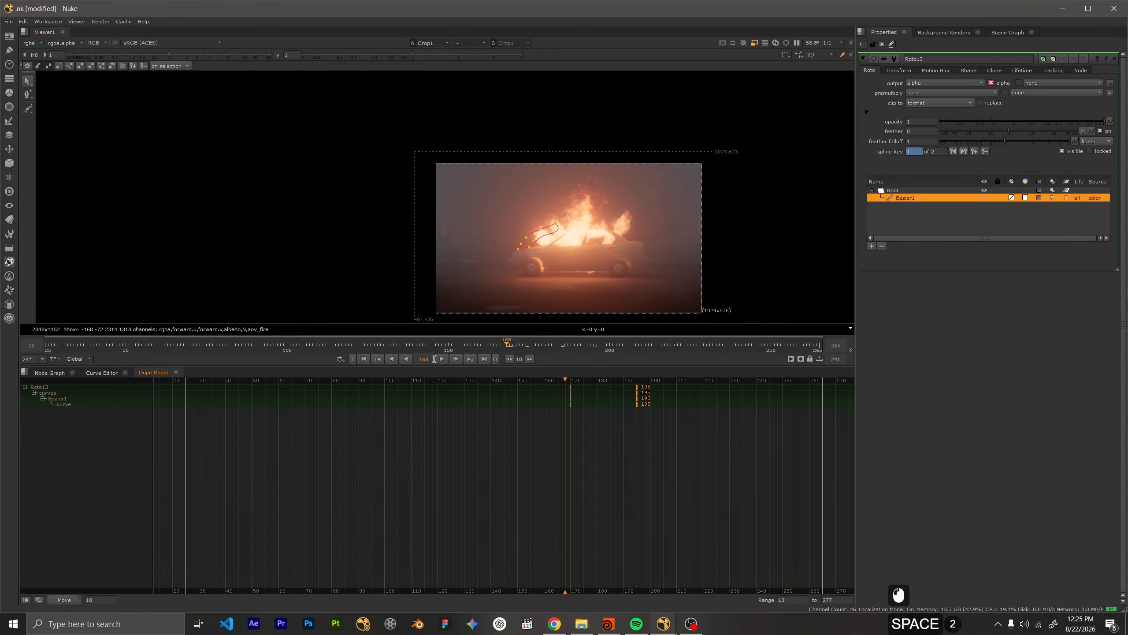
click(441, 359)
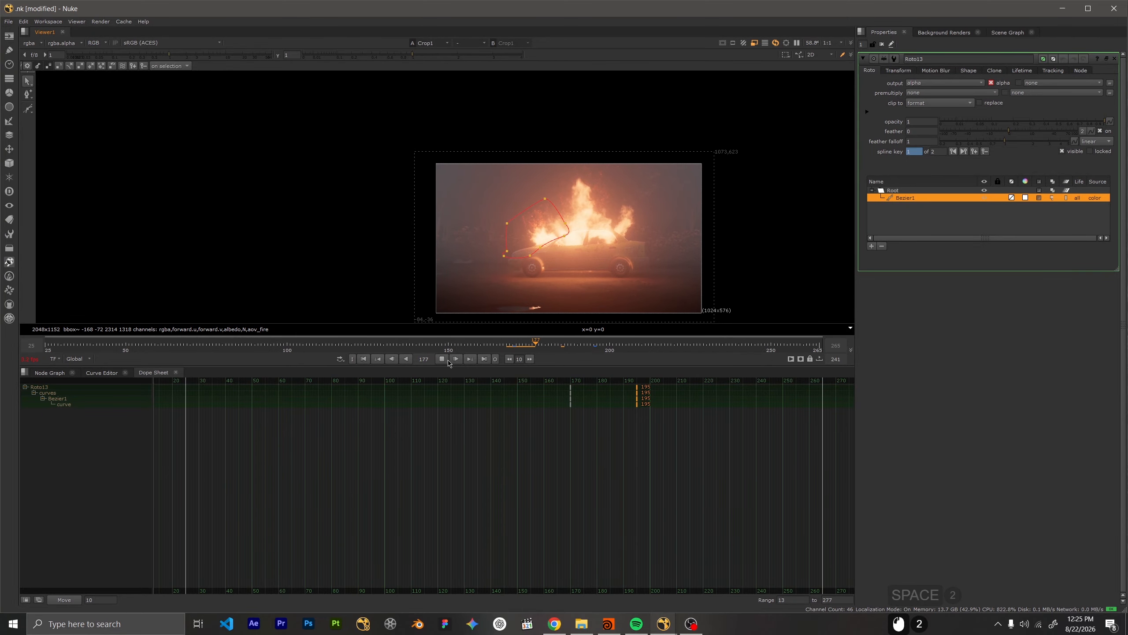
scroll(535, 210, up, 3)
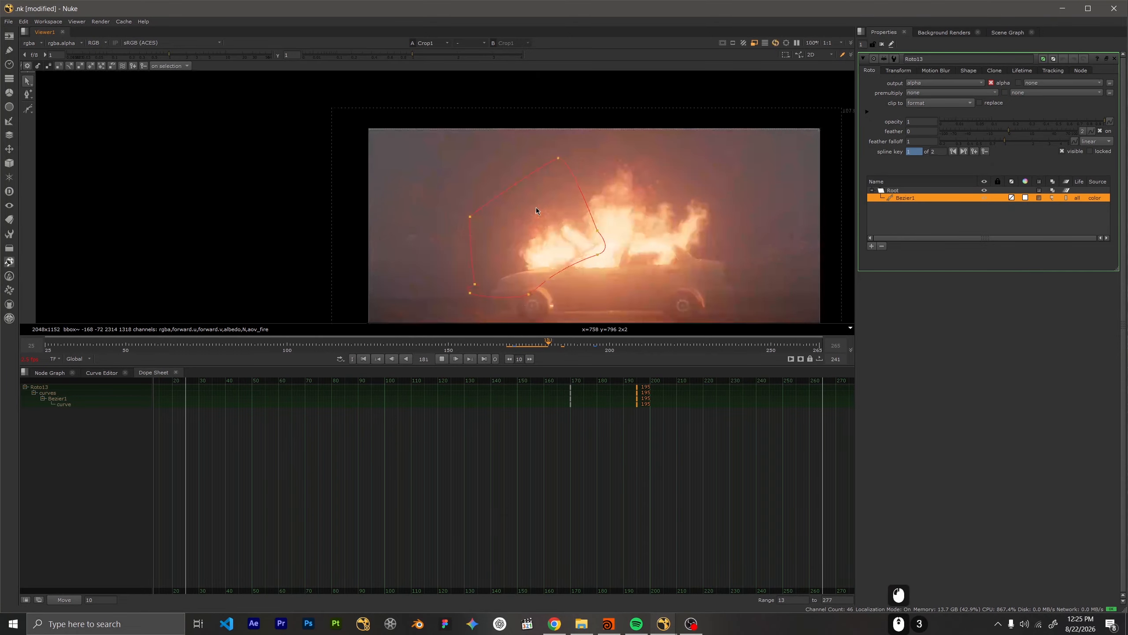
scroll(535, 191, up, 5)
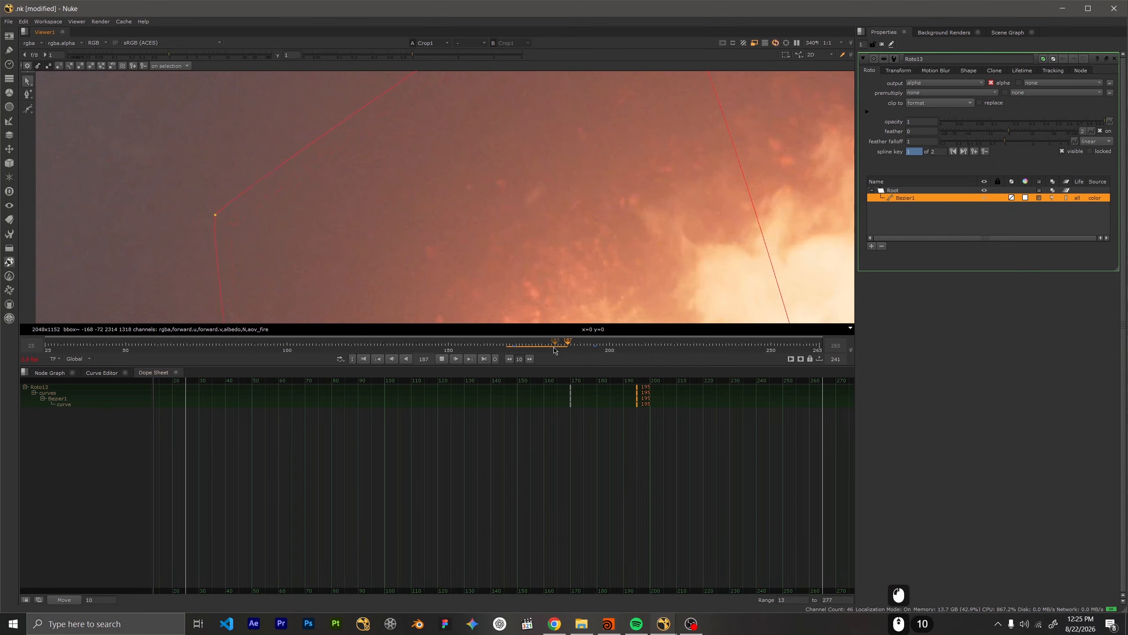
mouse_move(553, 351)
mouse_down()
mouse_move(518, 351)
mouse_move(570, 350)
mouse_up()
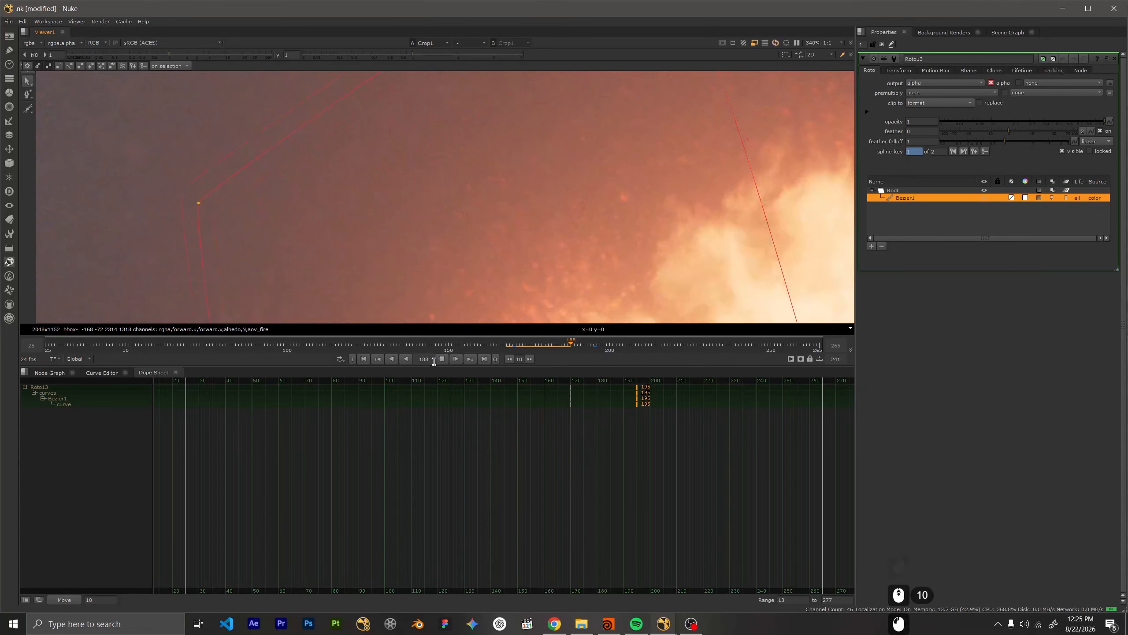
click(441, 359)
click(536, 352)
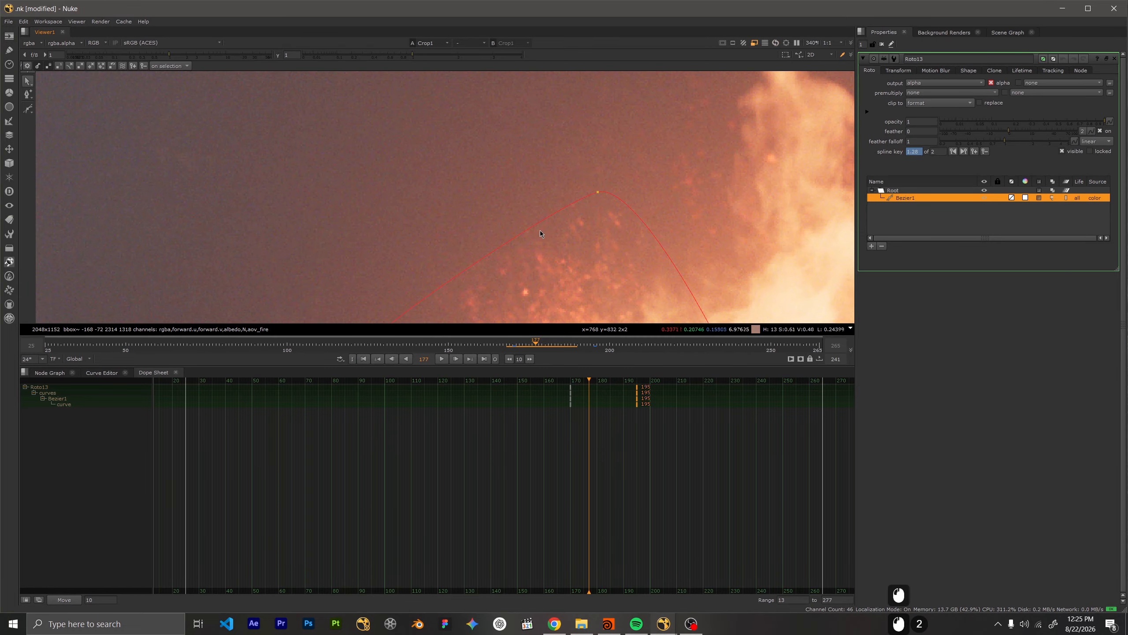
Reshape the Bezier1 mask at frame 170 by shifting its points into the flames above the car's hood
scroll(540, 234, down, 3)
drag(560, 350, 512, 348)
click(442, 359)
click(442, 359)
scroll(592, 195, up, 1)
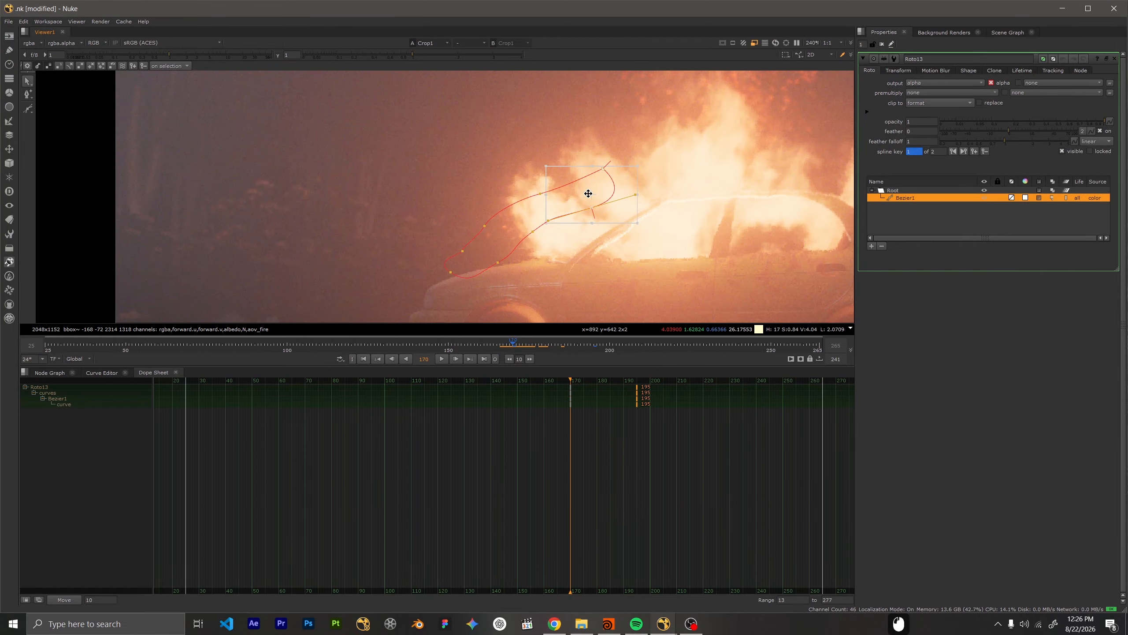
drag(588, 193, 562, 204)
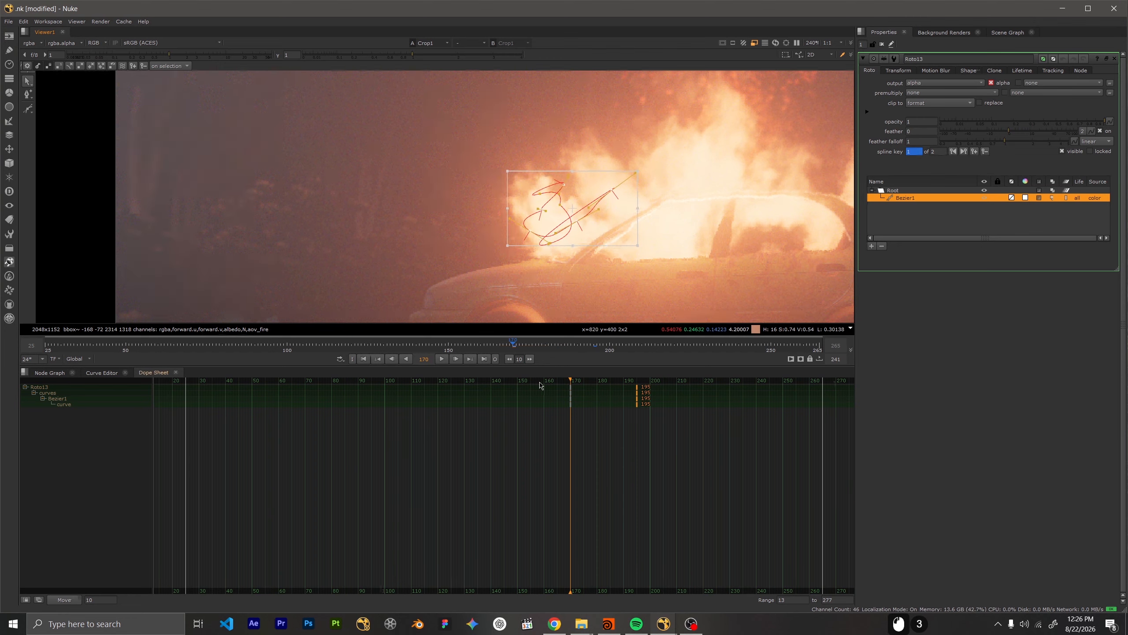
Scrub from frame 170 to frame 181 to check how the reshaped mask reveals the embers
drag(572, 380, 581, 380)
mouse_move(586, 380)
mouse_down()
mouse_move(605, 379)
mouse_move(573, 378)
mouse_up()
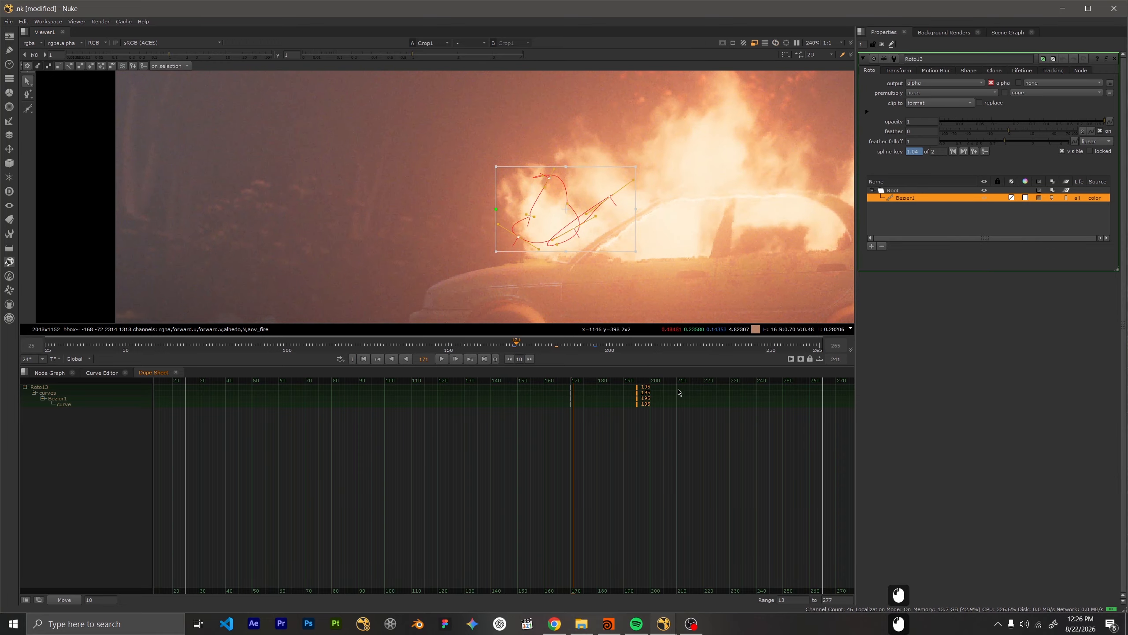
click(586, 380)
click(592, 380)
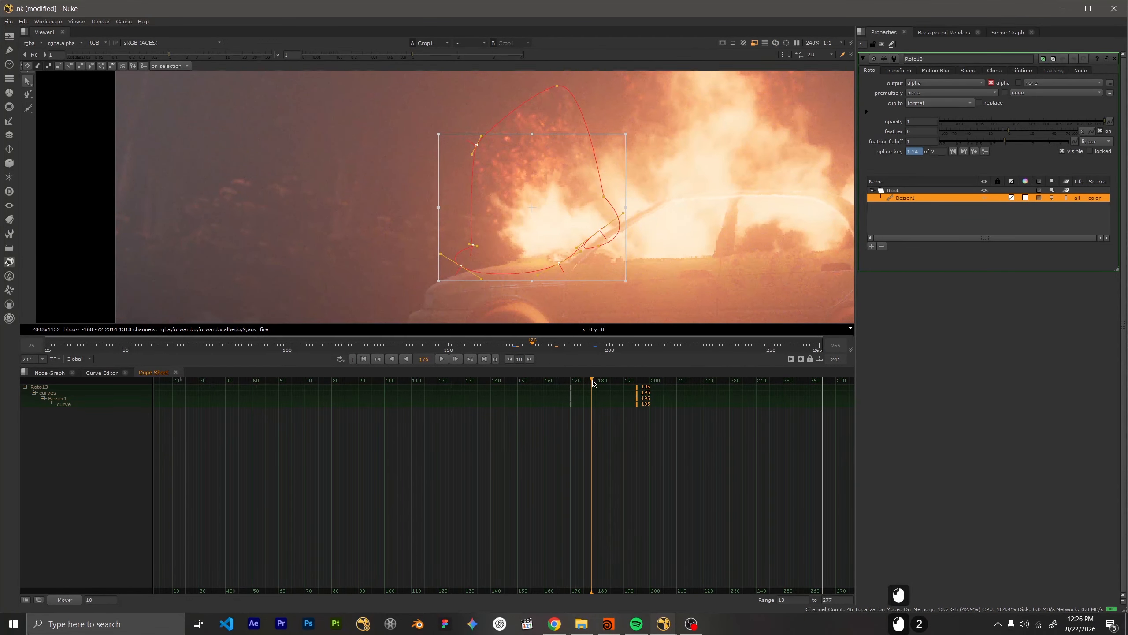
click(600, 380)
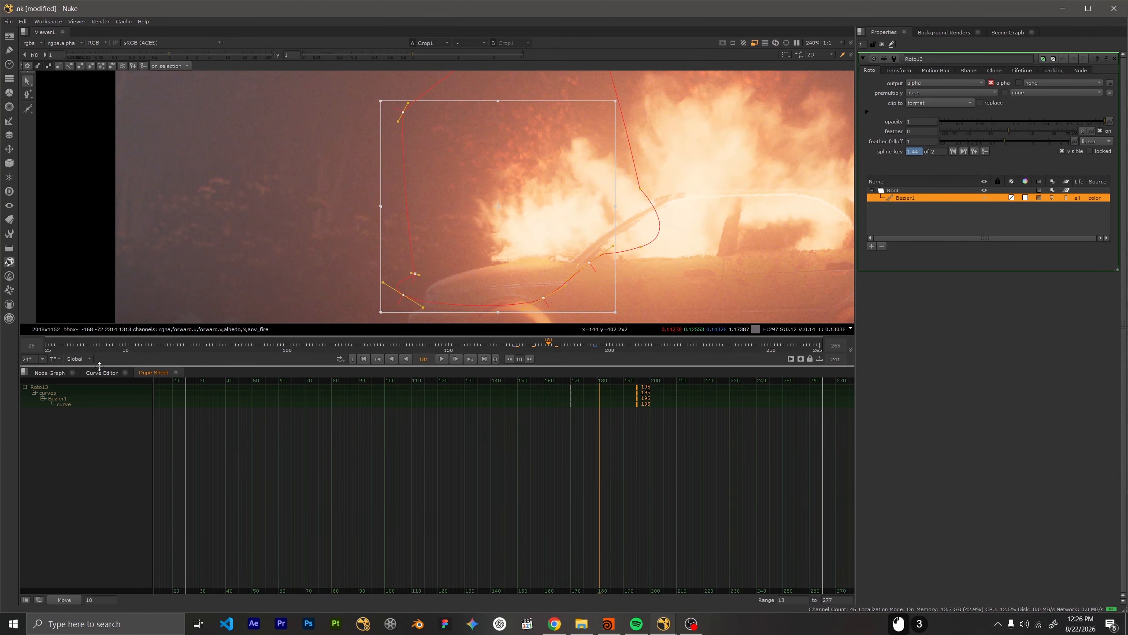
Add a Blur node after Roto13 in the Adding Embers group and set its size to 31
click(51, 373)
scroll(569, 508, down, 6)
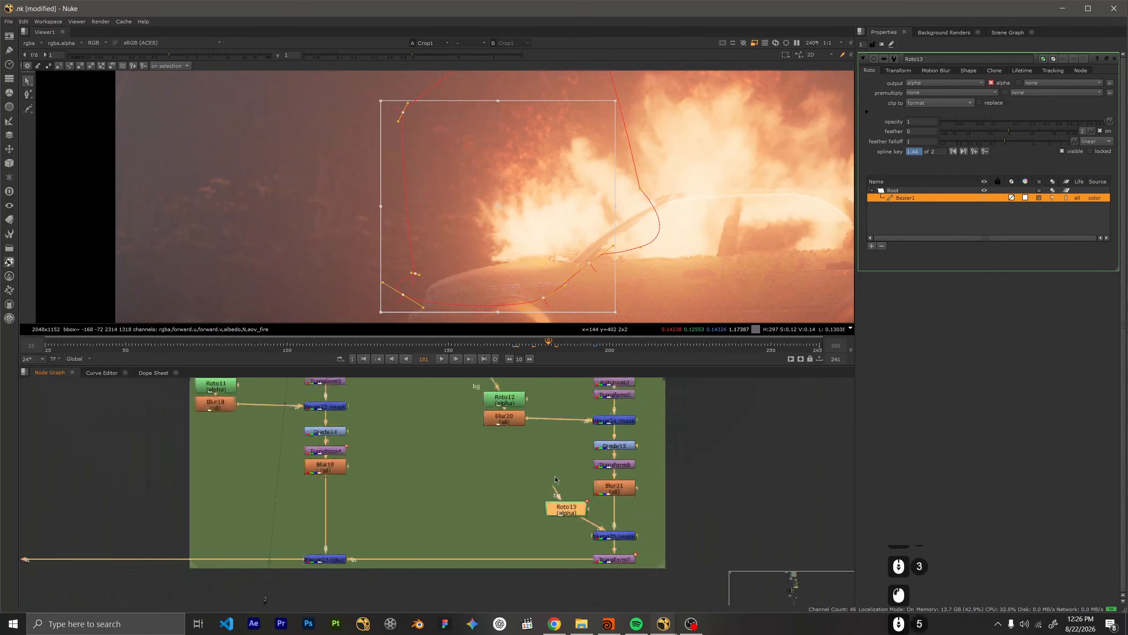
drag(570, 508, 525, 504)
key(space)
key(b)
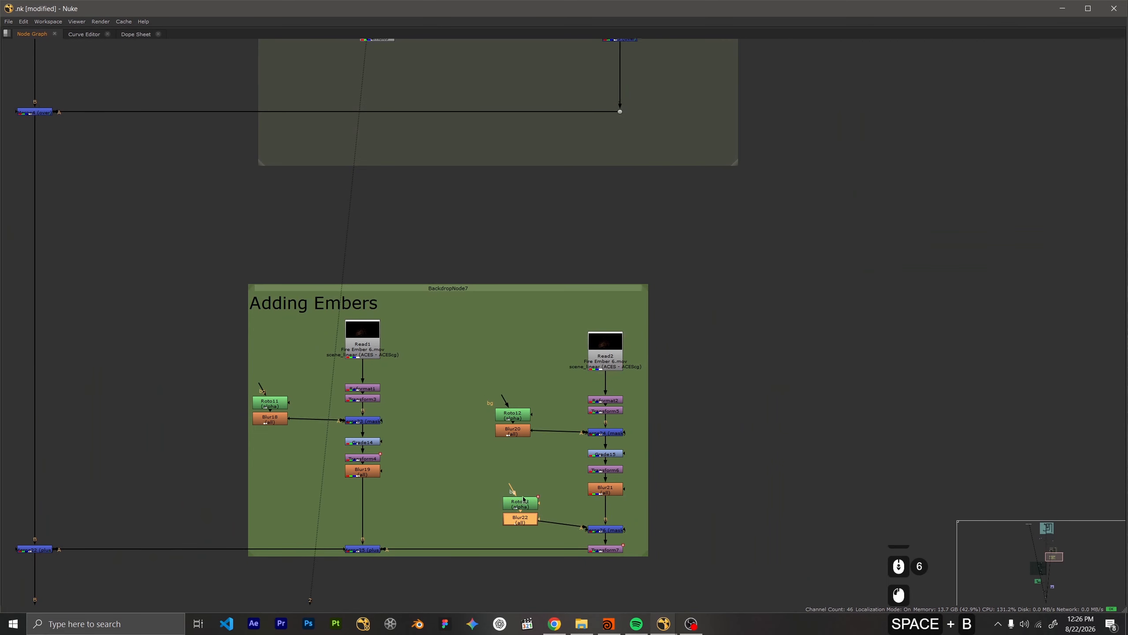
key(space)
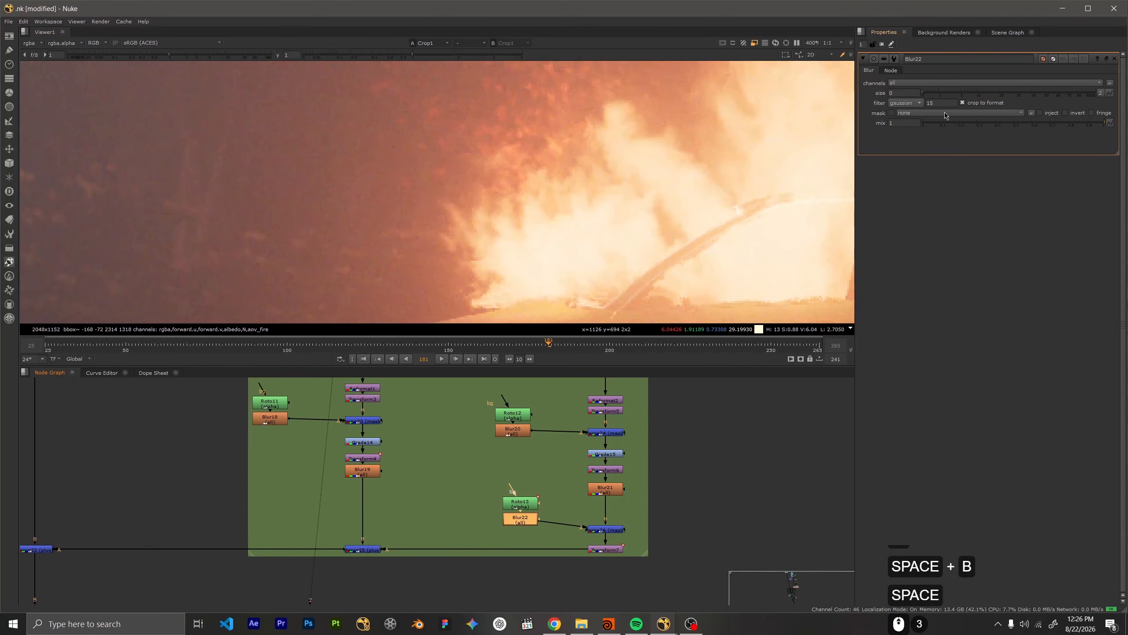
drag(937, 93, 1019, 96)
scroll(583, 156, down, 3)
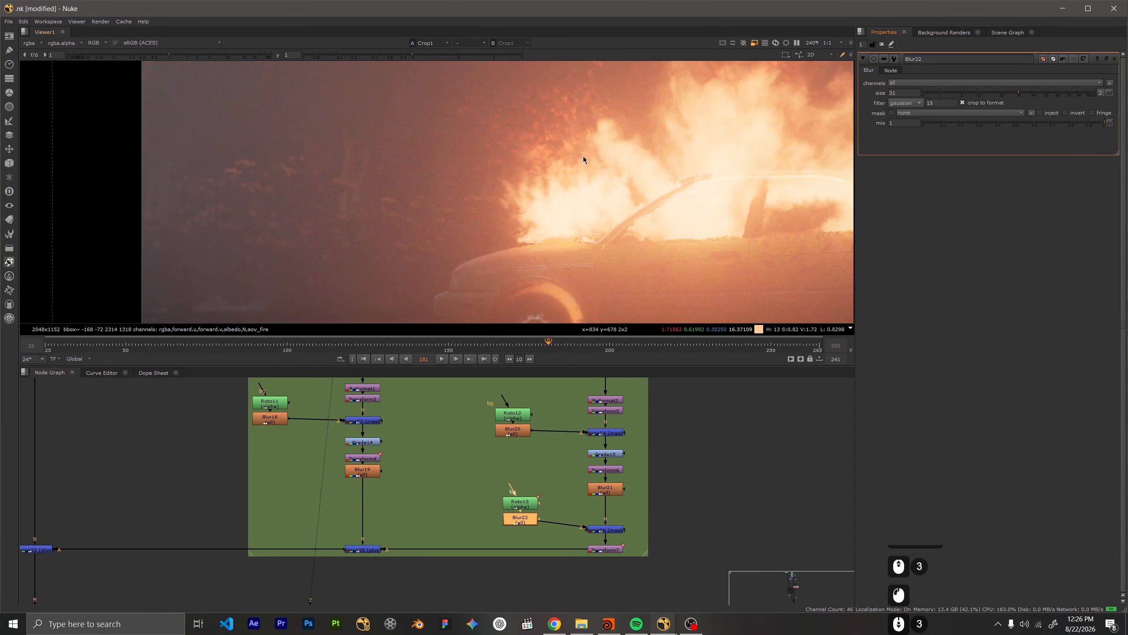
Turn off proxy mode and compare the embers at frame 173 with Blur22 disabled and enabled
click(523, 342)
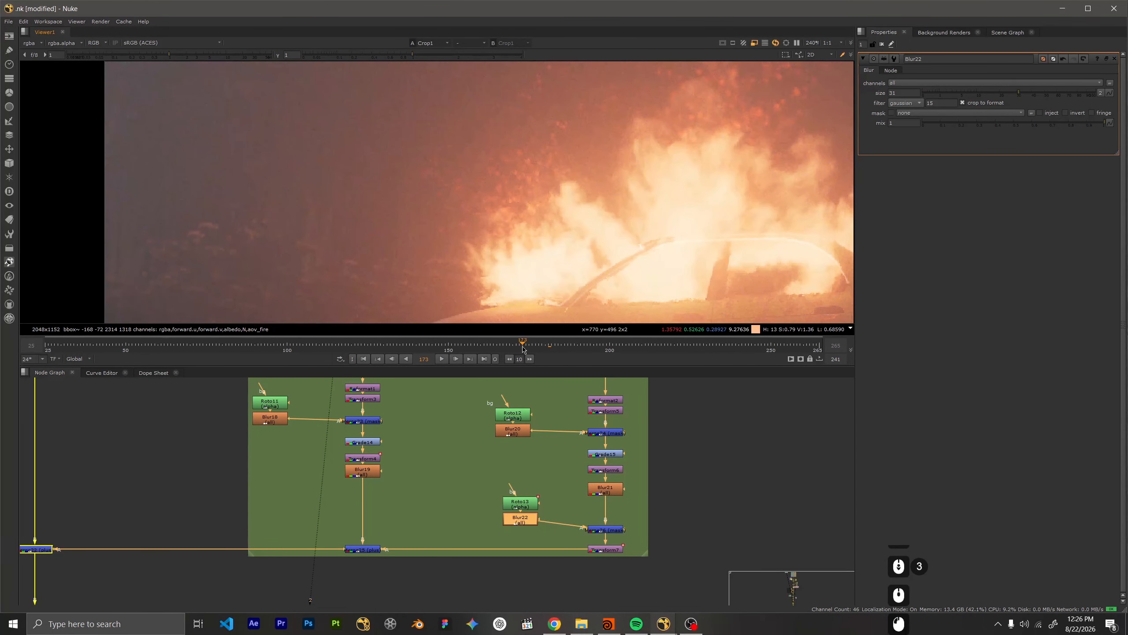
scroll(527, 214, up, 3)
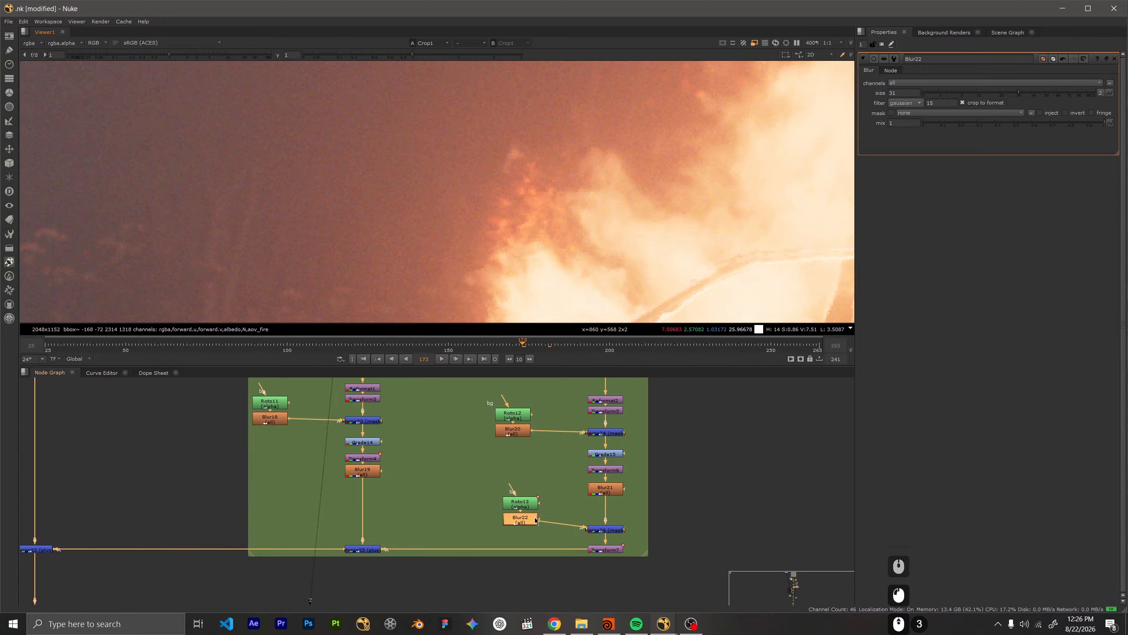
key(d)
scroll(535, 125, up, 5)
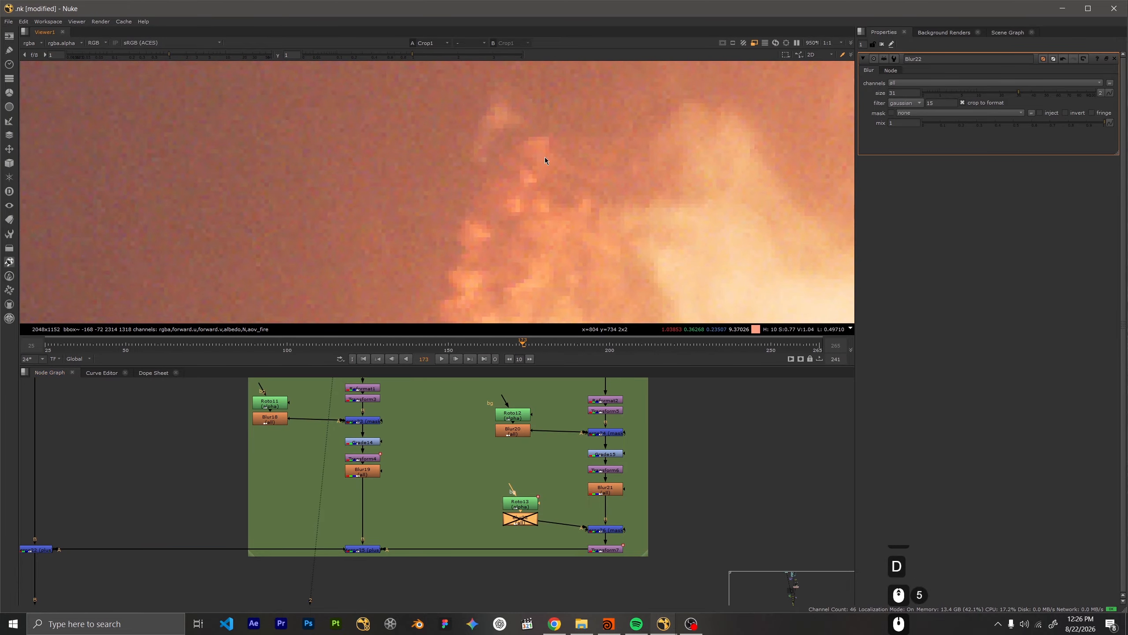
scroll(544, 157, down, 3)
click(755, 43)
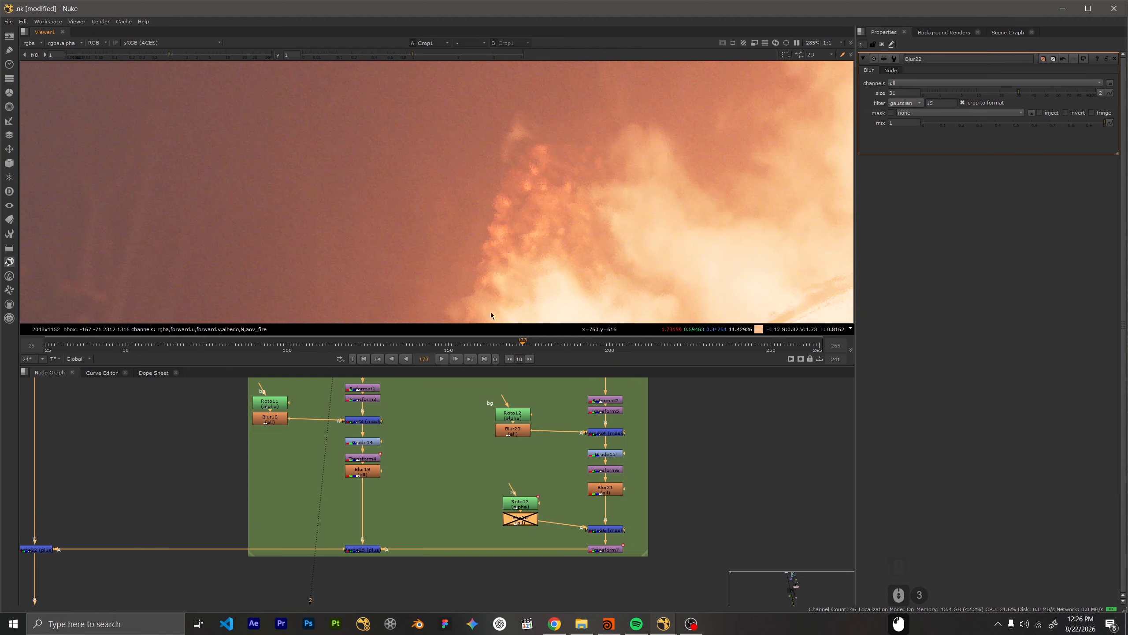
key(d)
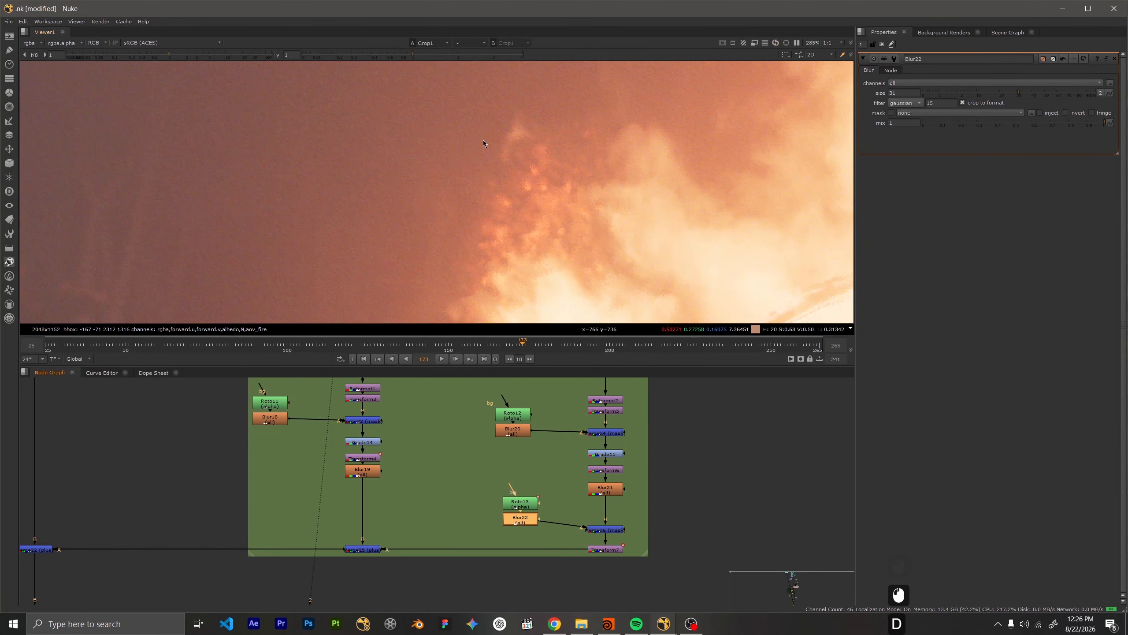
scroll(489, 153, down, 14)
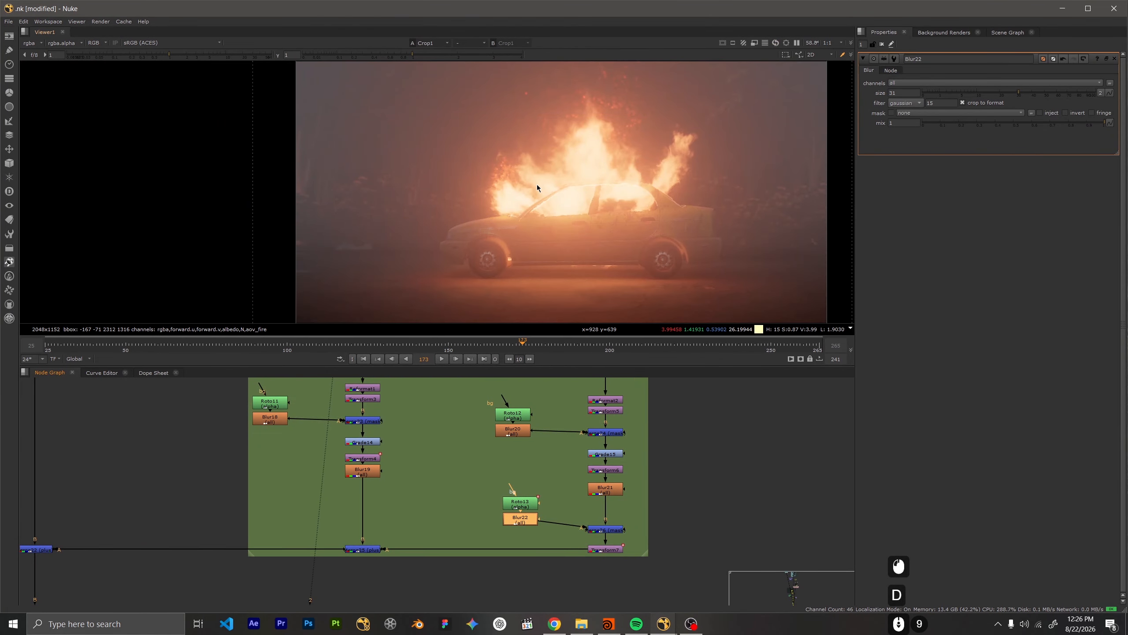
mouse_move(559, 191)
middle_down()
mouse_move(467, 204)
mouse_move(571, 200)
middle_up()
Add a Write node directly below Crop1 at the end of the pipe
scroll(525, 198, up, 3)
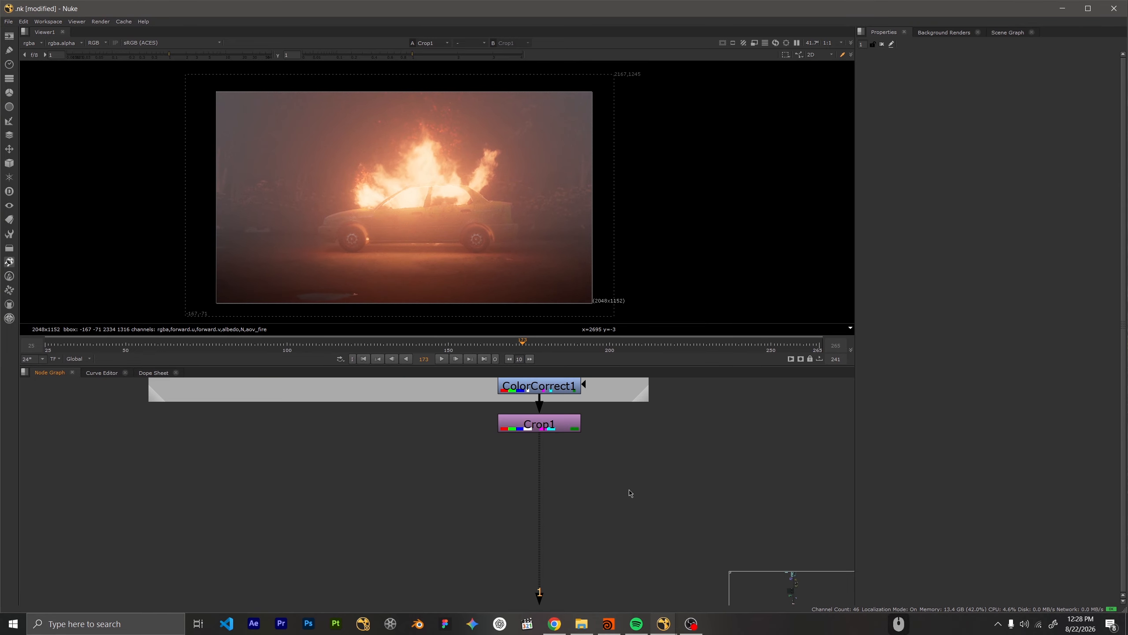
mouse_move(628, 482)
middle_down()
mouse_move(626, 457)
mouse_move(630, 467)
middle_up()
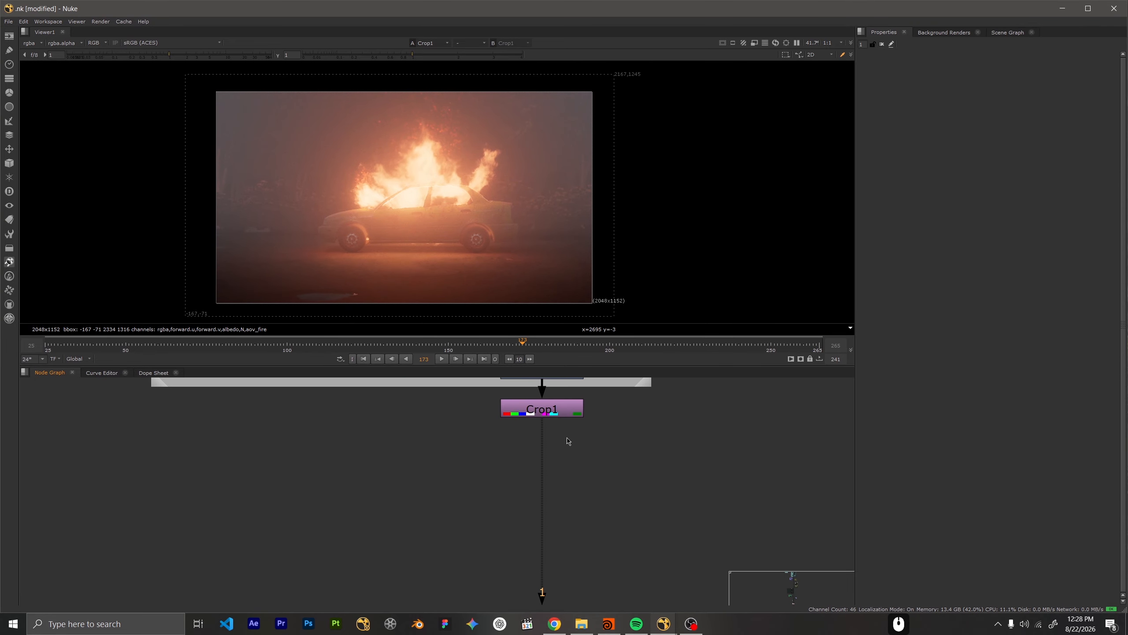
key(Tab)
text(w)
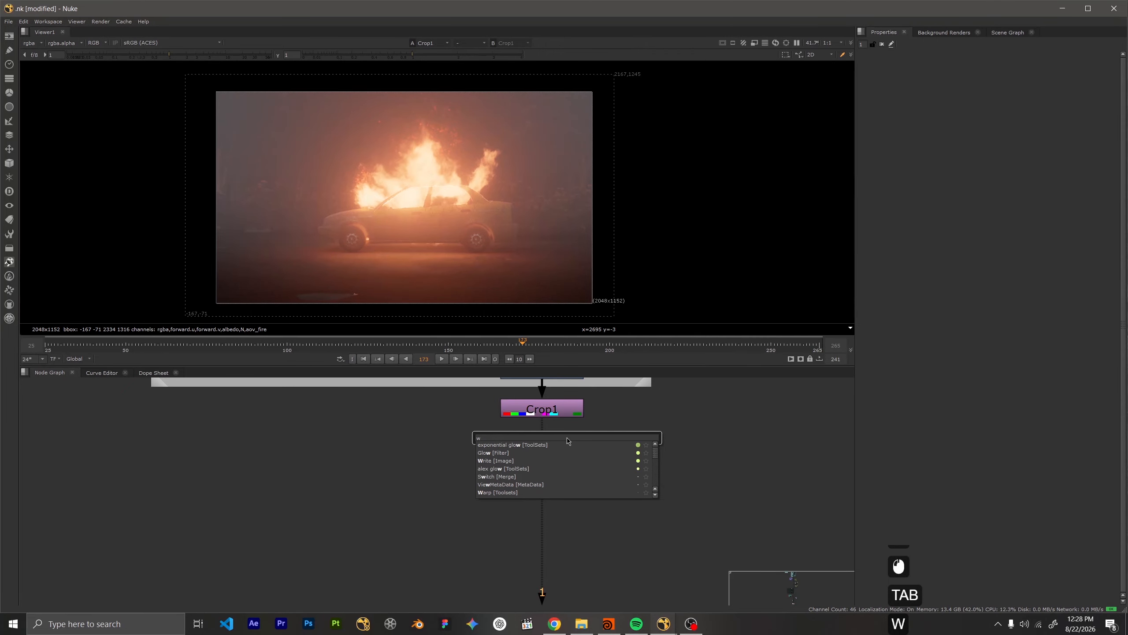
text(rite)
key(BackSpace)
key(BackSpace)
key(BackSpace)
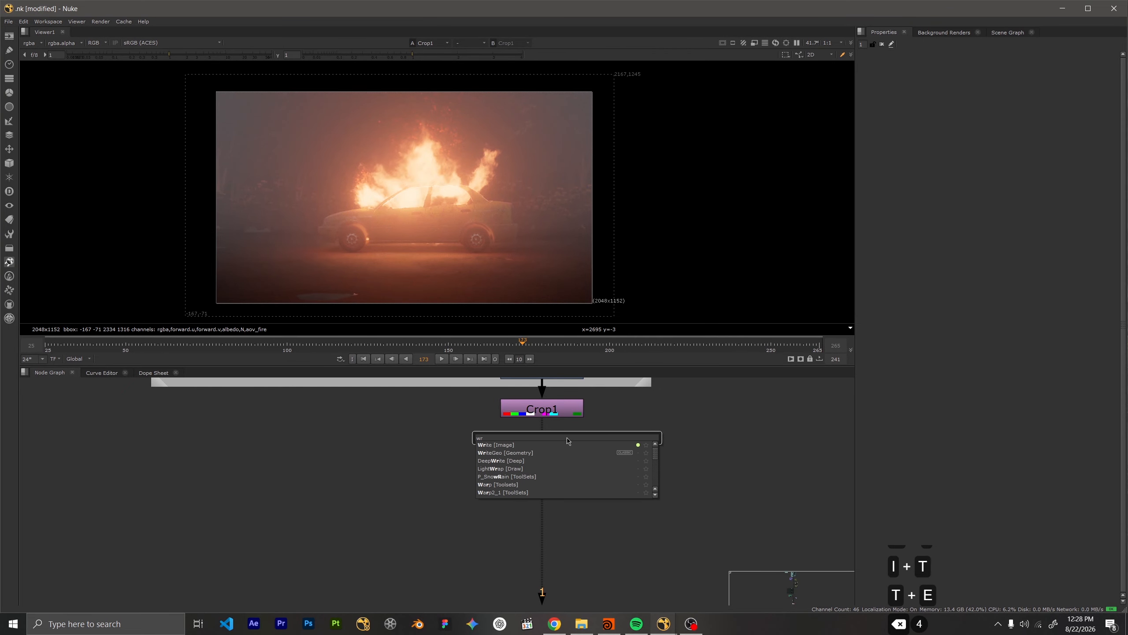
key(Down)
key(shift+Return)
drag(567, 437, 545, 479)
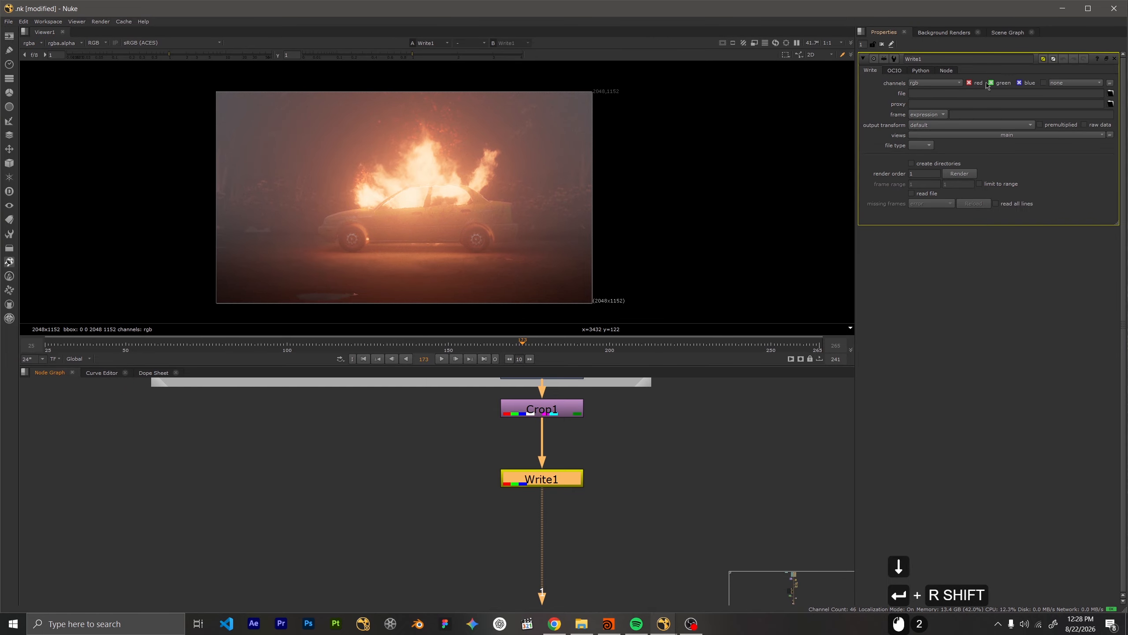
Set Write1's output file to the PNG sequence carfire###.png in E:/Houdini Nuke Work/Output Final/Car With Fire
click(1110, 93)
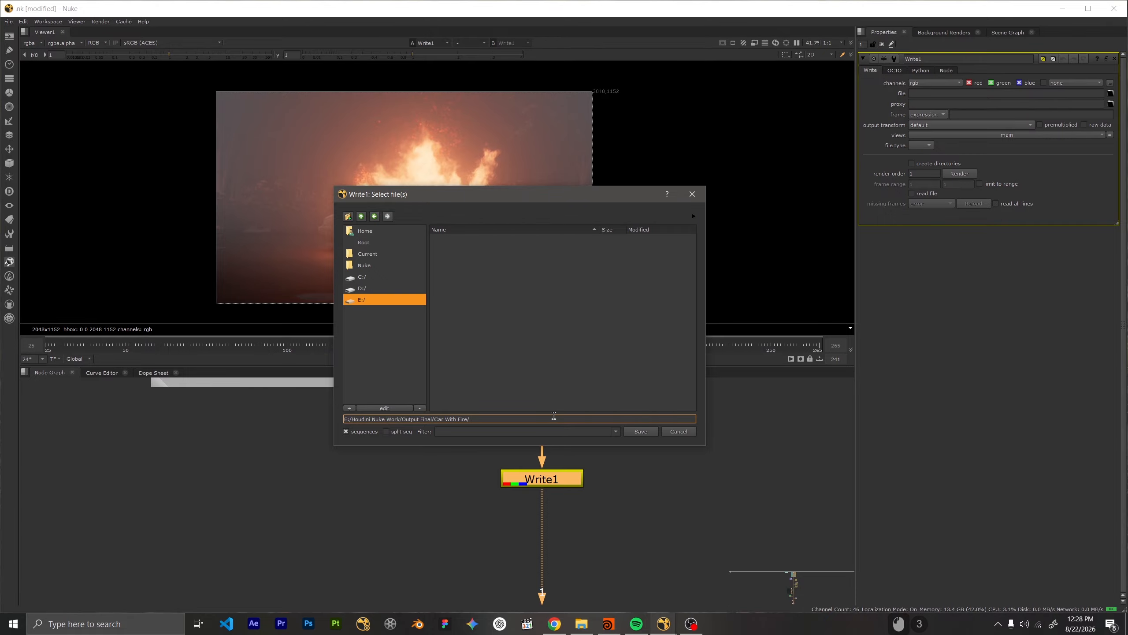
text(carfire)
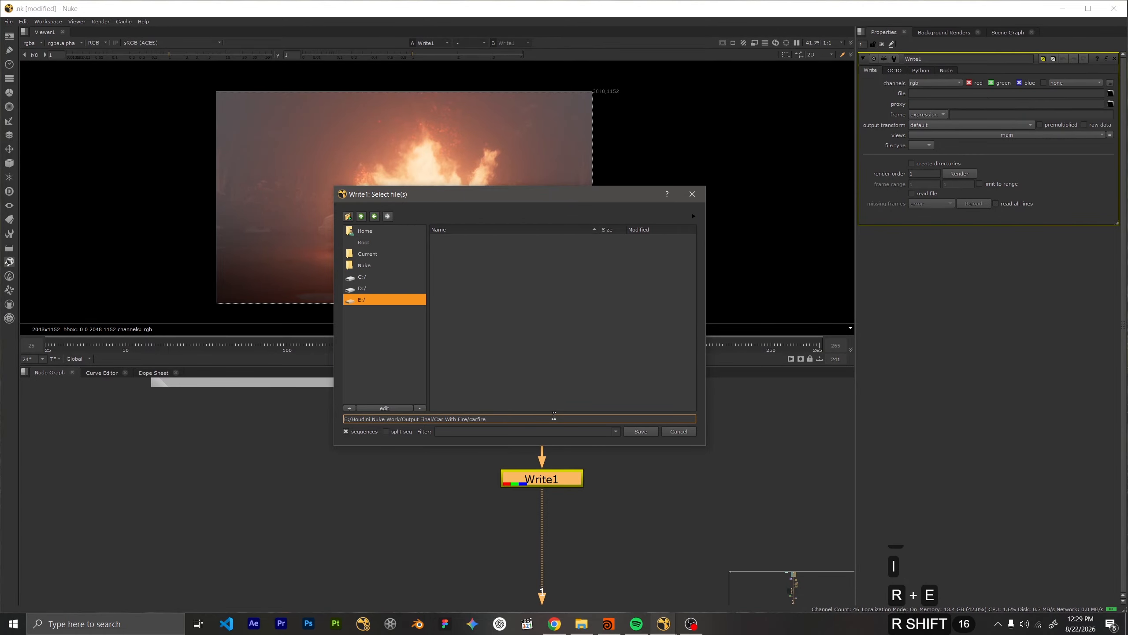
text(###$)
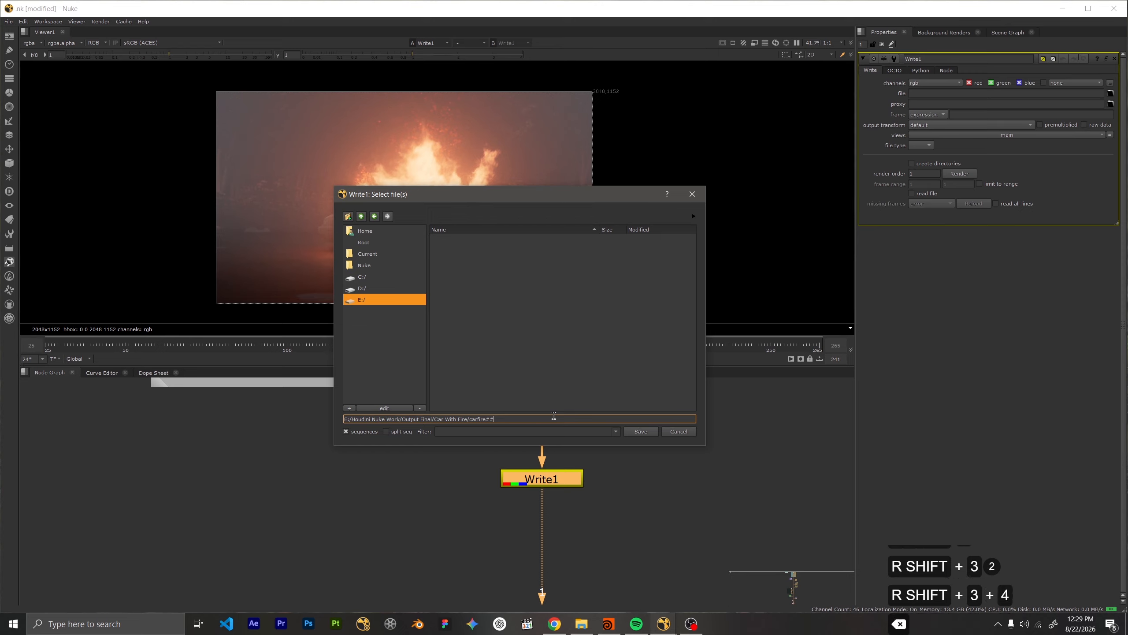
key(BackSpace)
text(#)
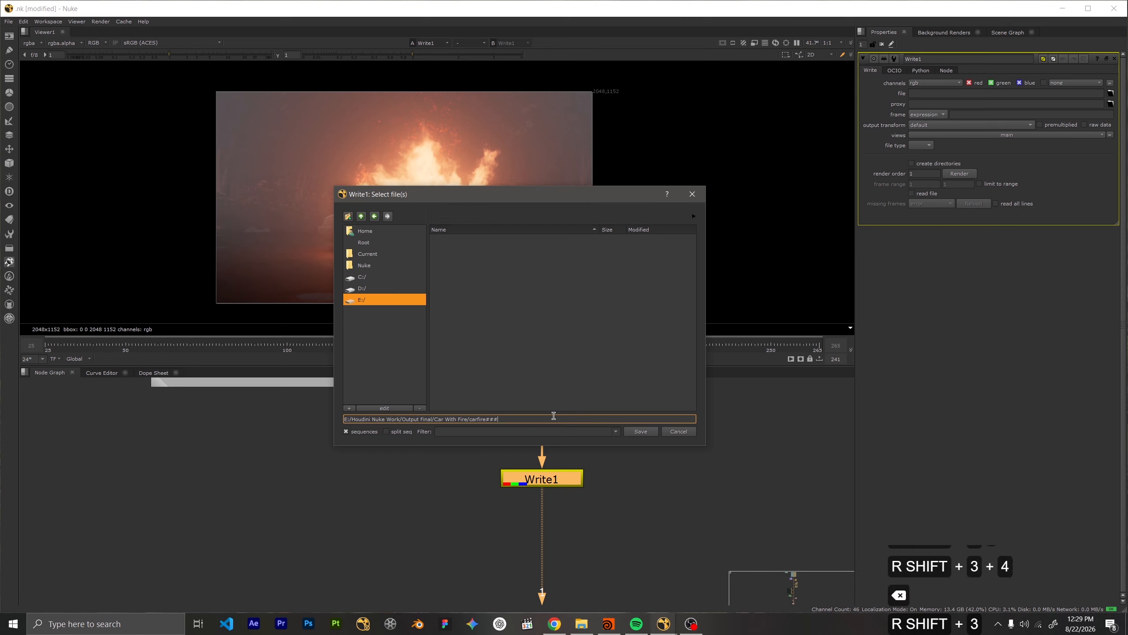
text(.png)
key(Return)
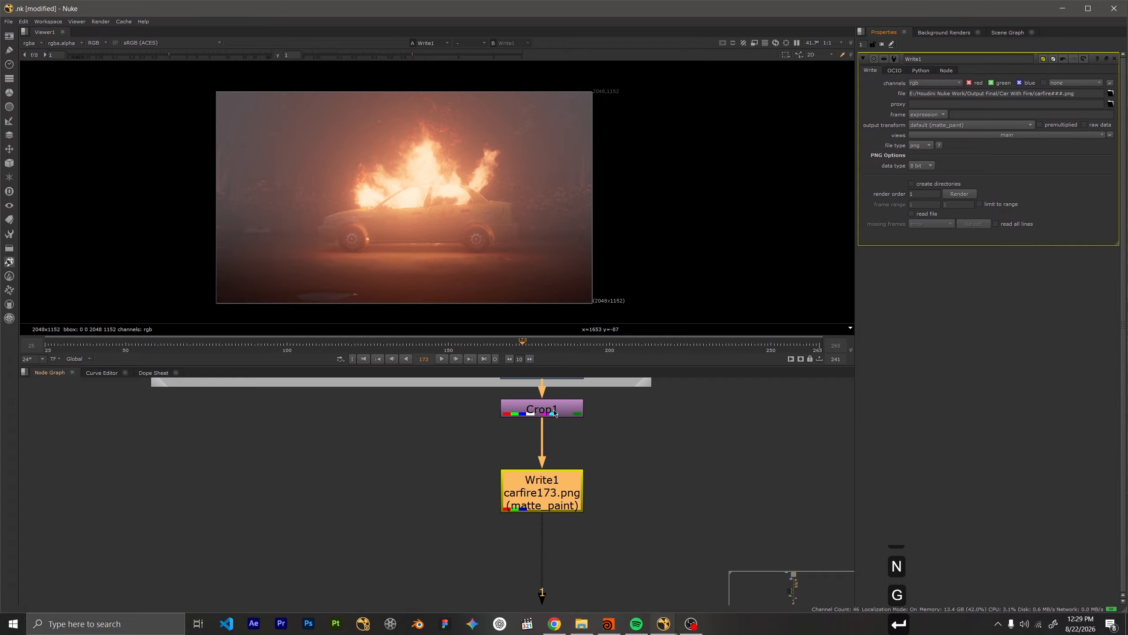
Set Write1's output transform to the Output - Rec.709 colorspace
middle_drag(652, 442, 587, 464)
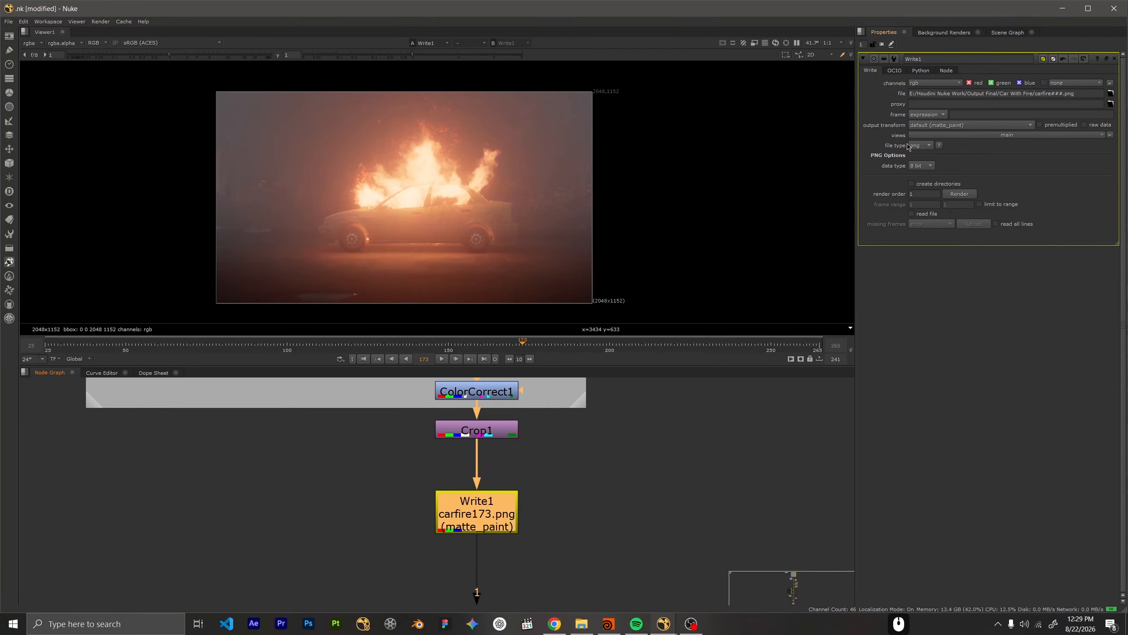
click(947, 128)
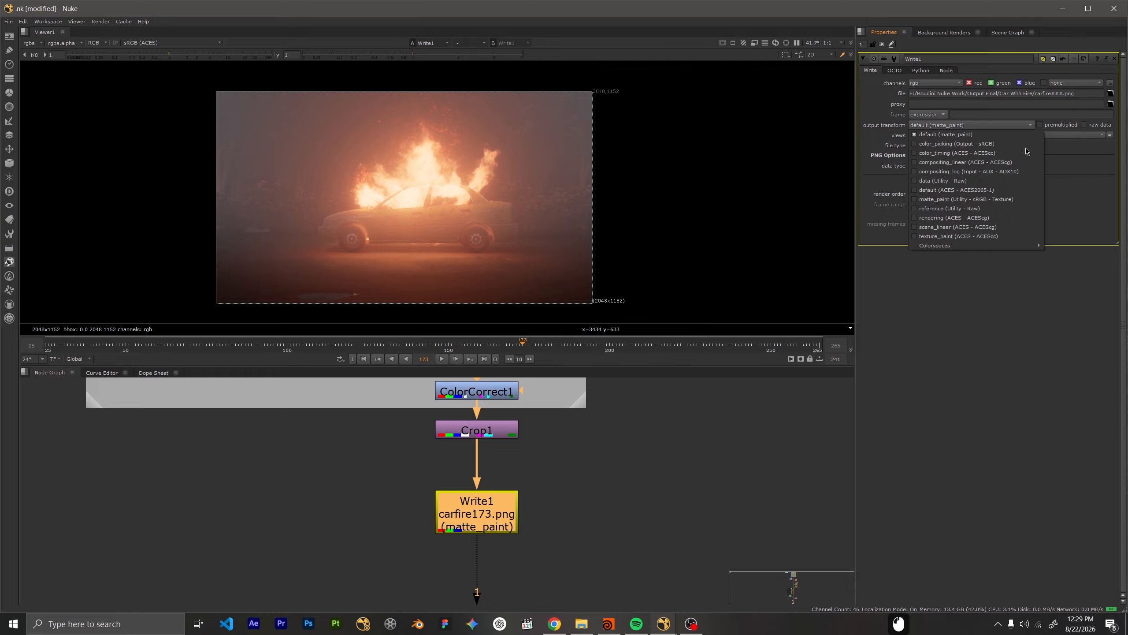
mouse_move(1031, 245)
mouse_move(1072, 264)
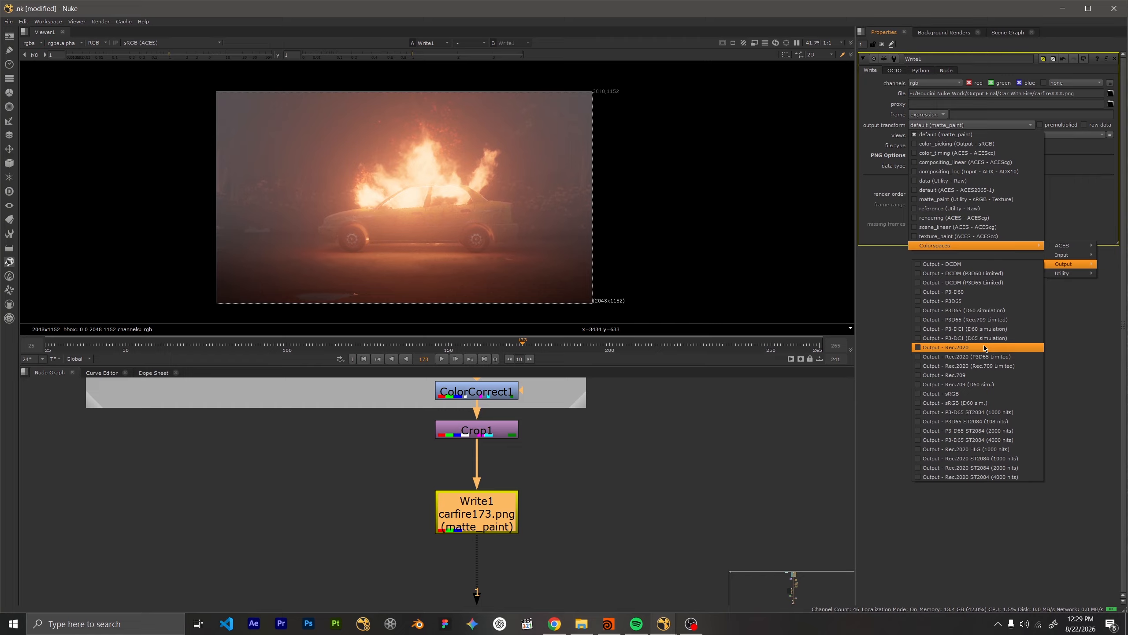
click(966, 376)
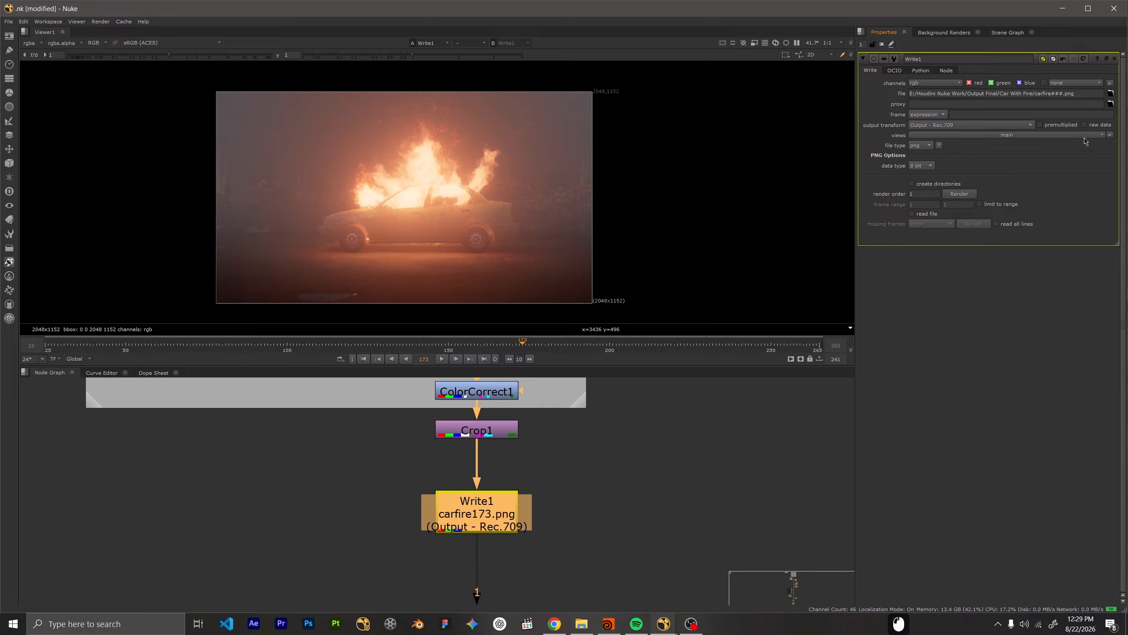
click(1013, 124)
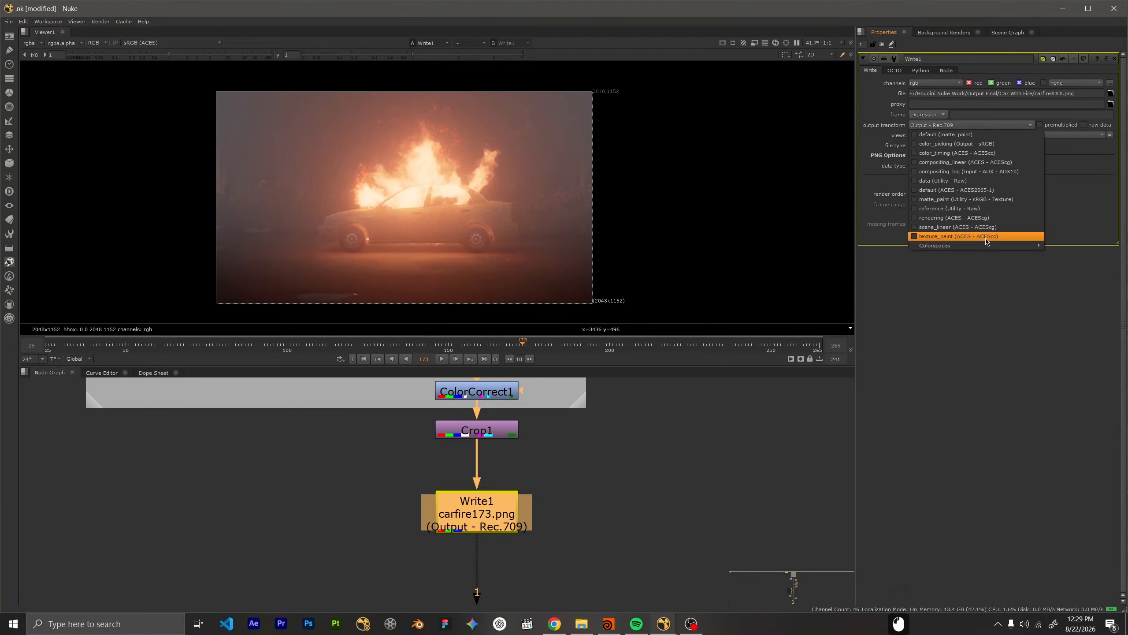
click(767, 489)
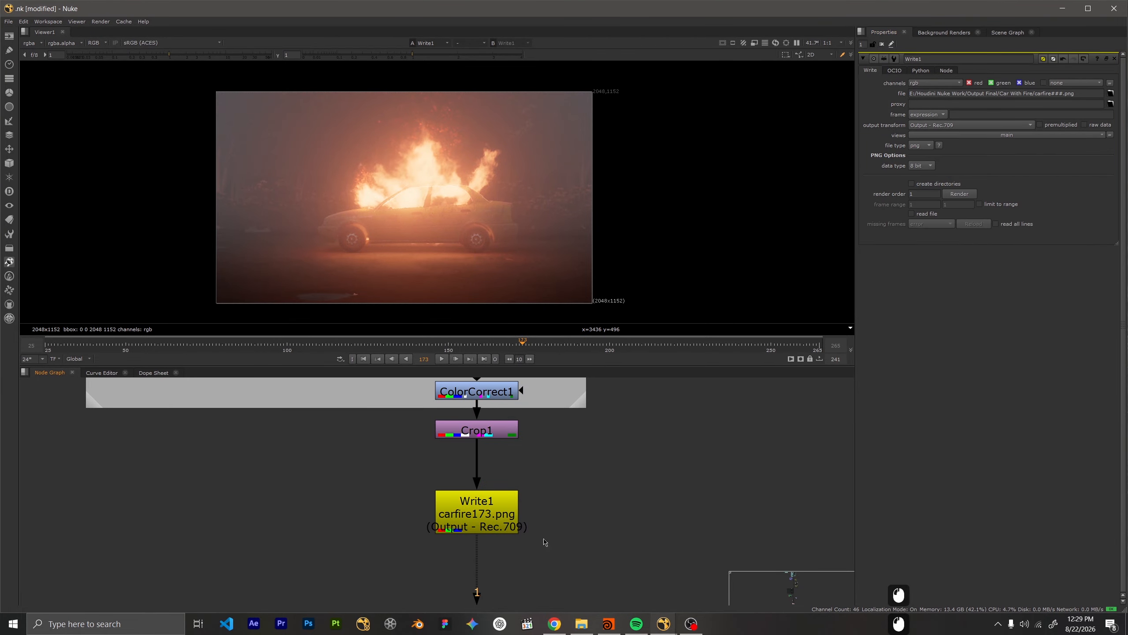
double_click(494, 507)
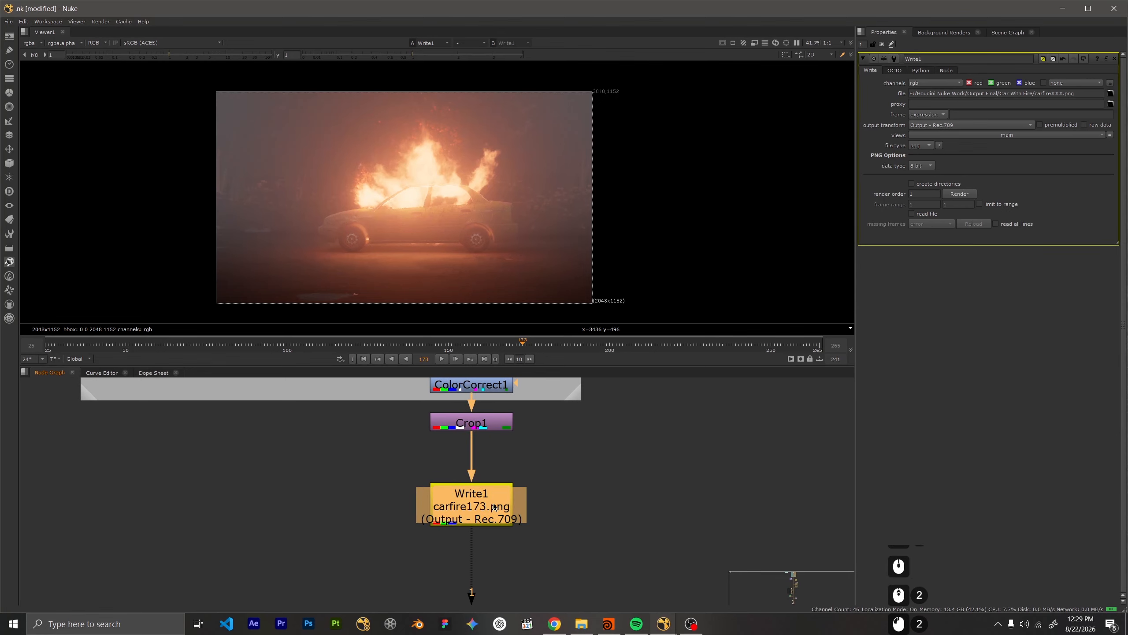